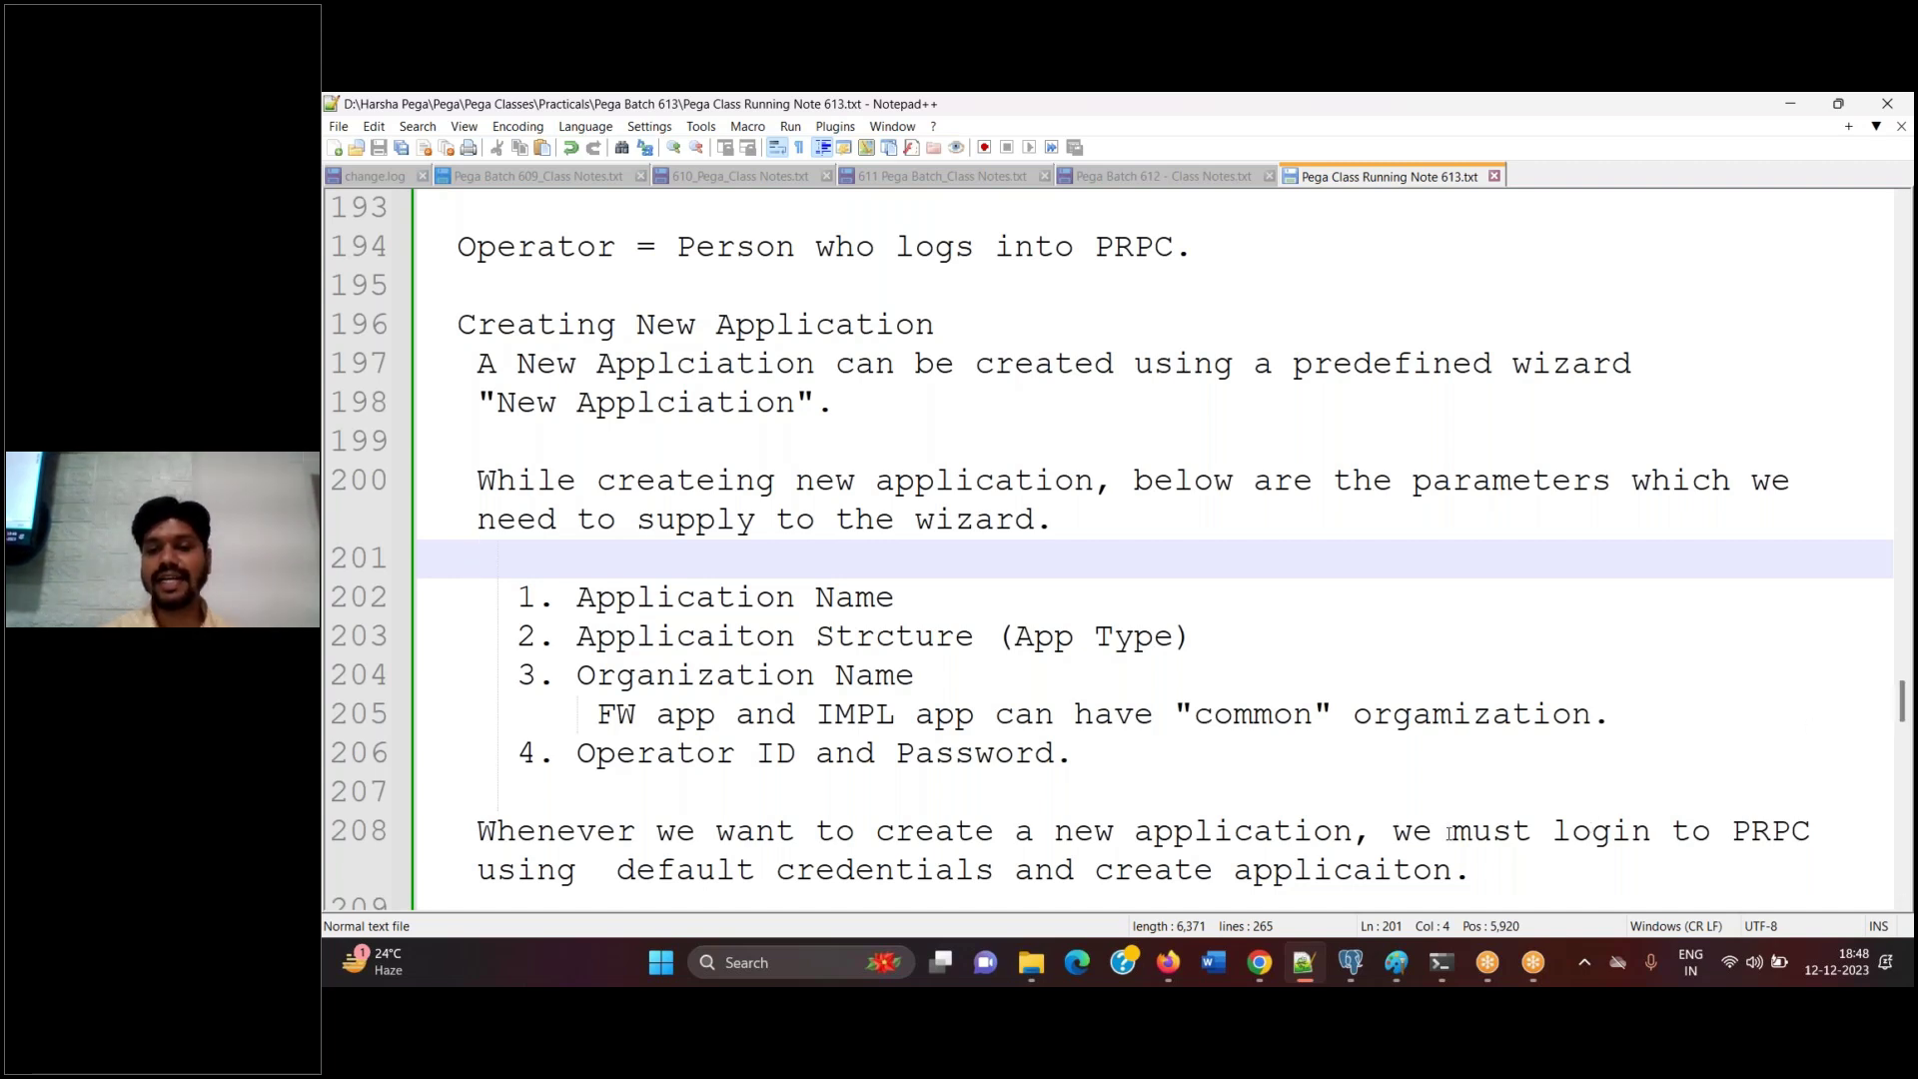
Switch from the Notepad++ notes to the 'FW and IMPL 613' diagram in Paint
click(1398, 961)
click(1284, 859)
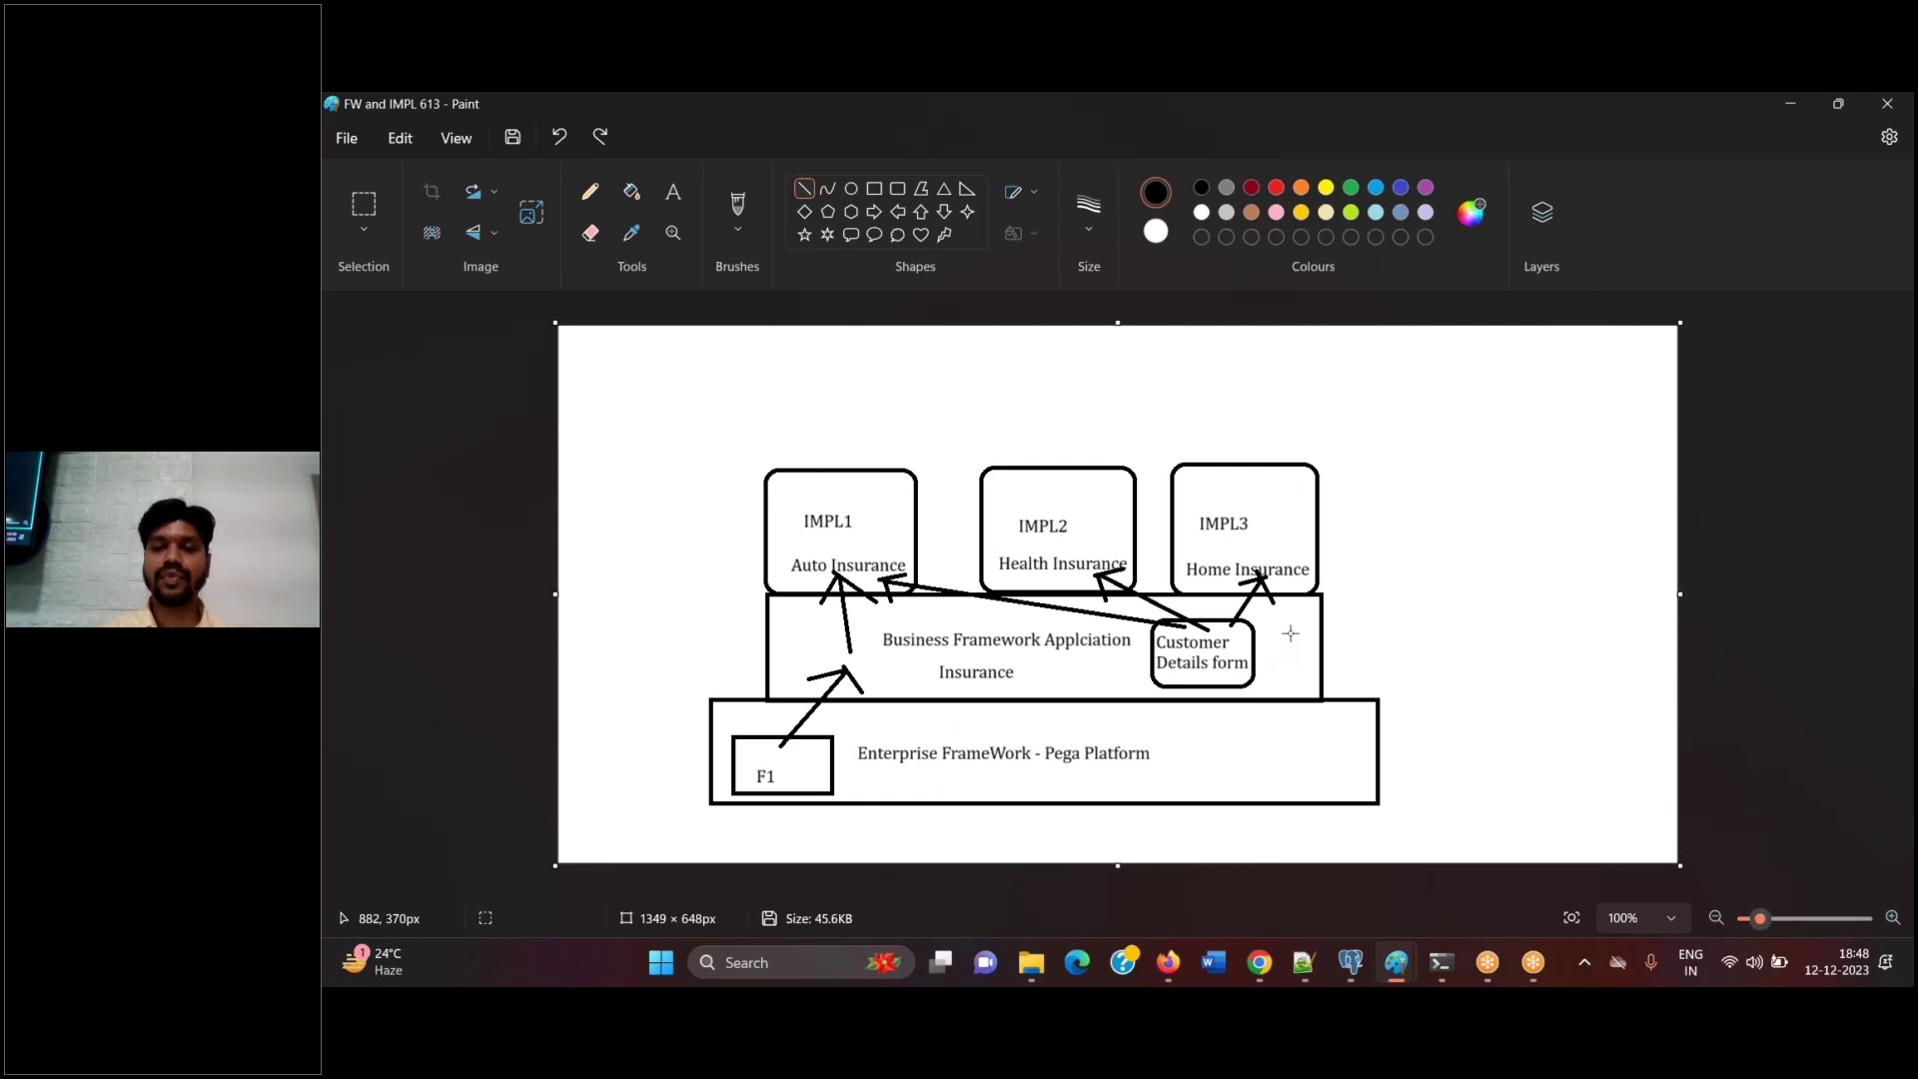
Draw a line beside the Customer Details form, then pencil curves and a check mark above IMPL1
drag(1263, 636, 1493, 625)
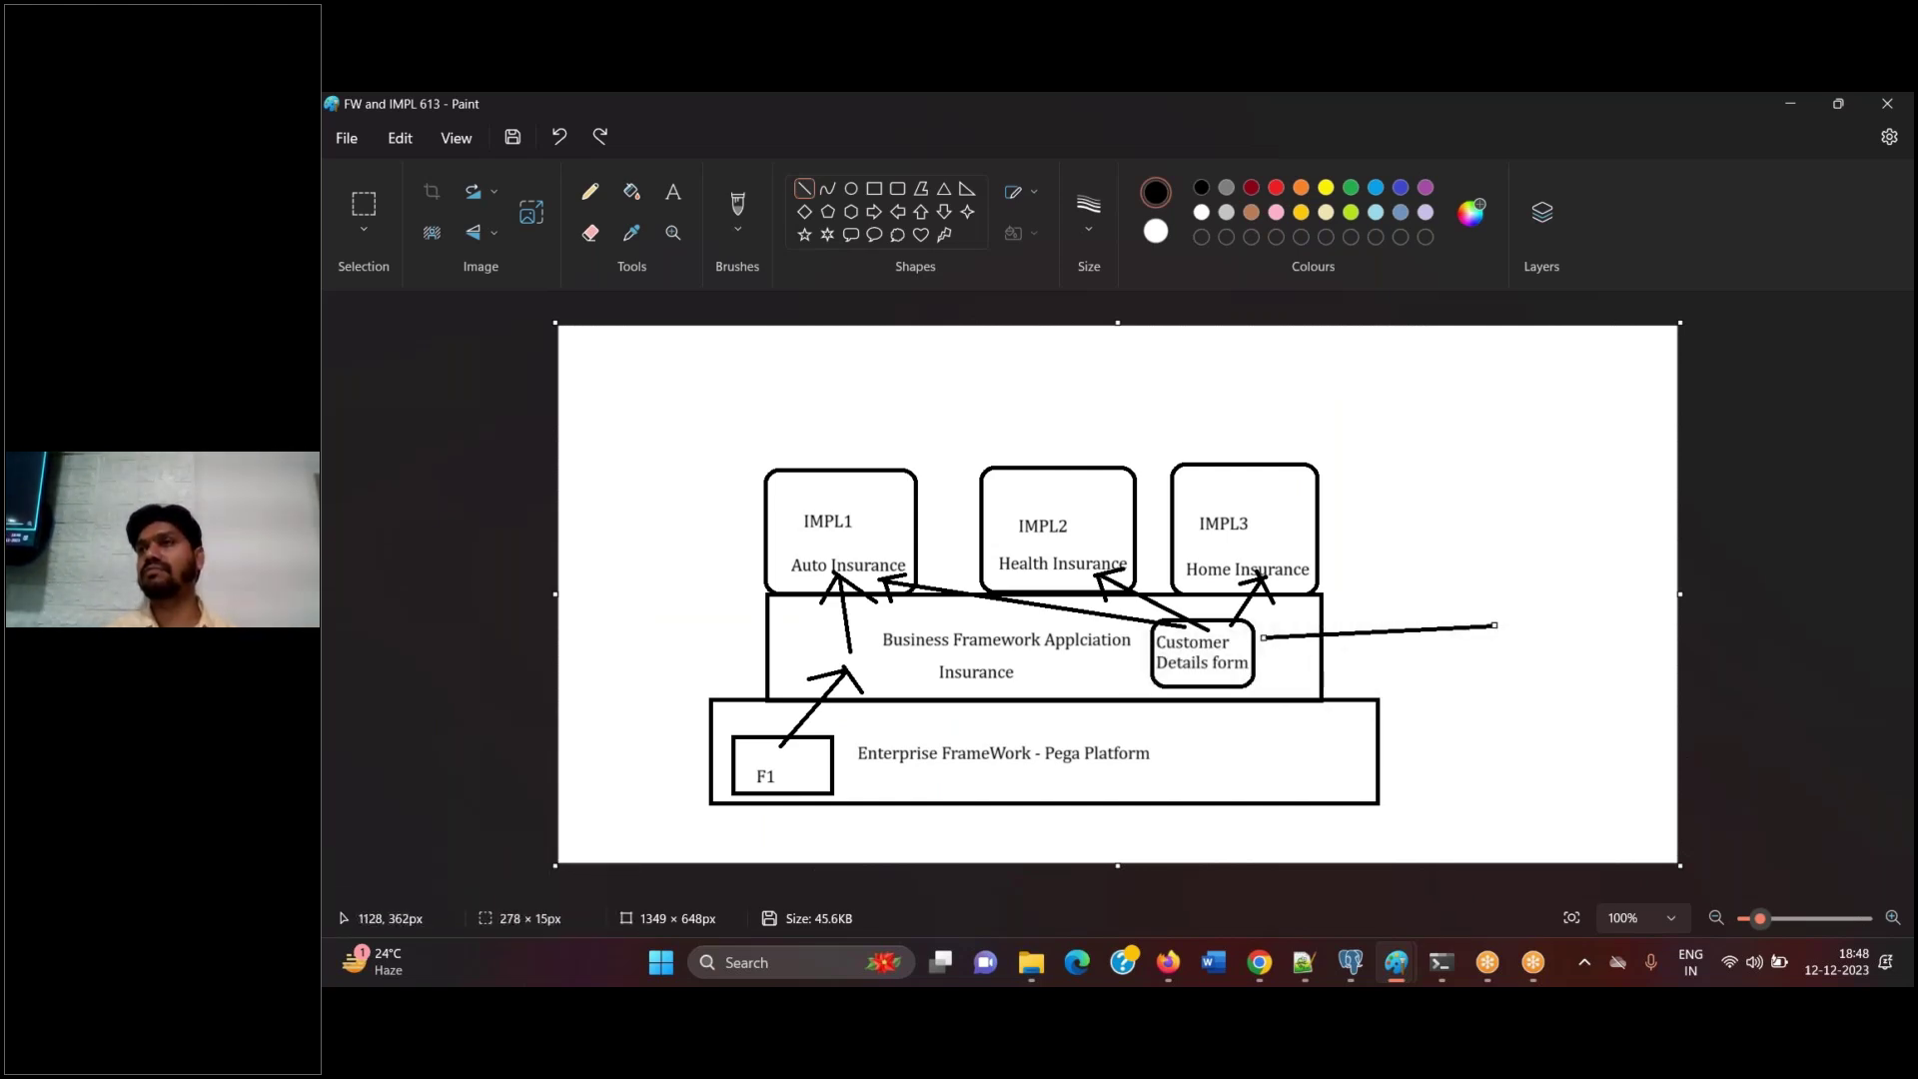
click(591, 192)
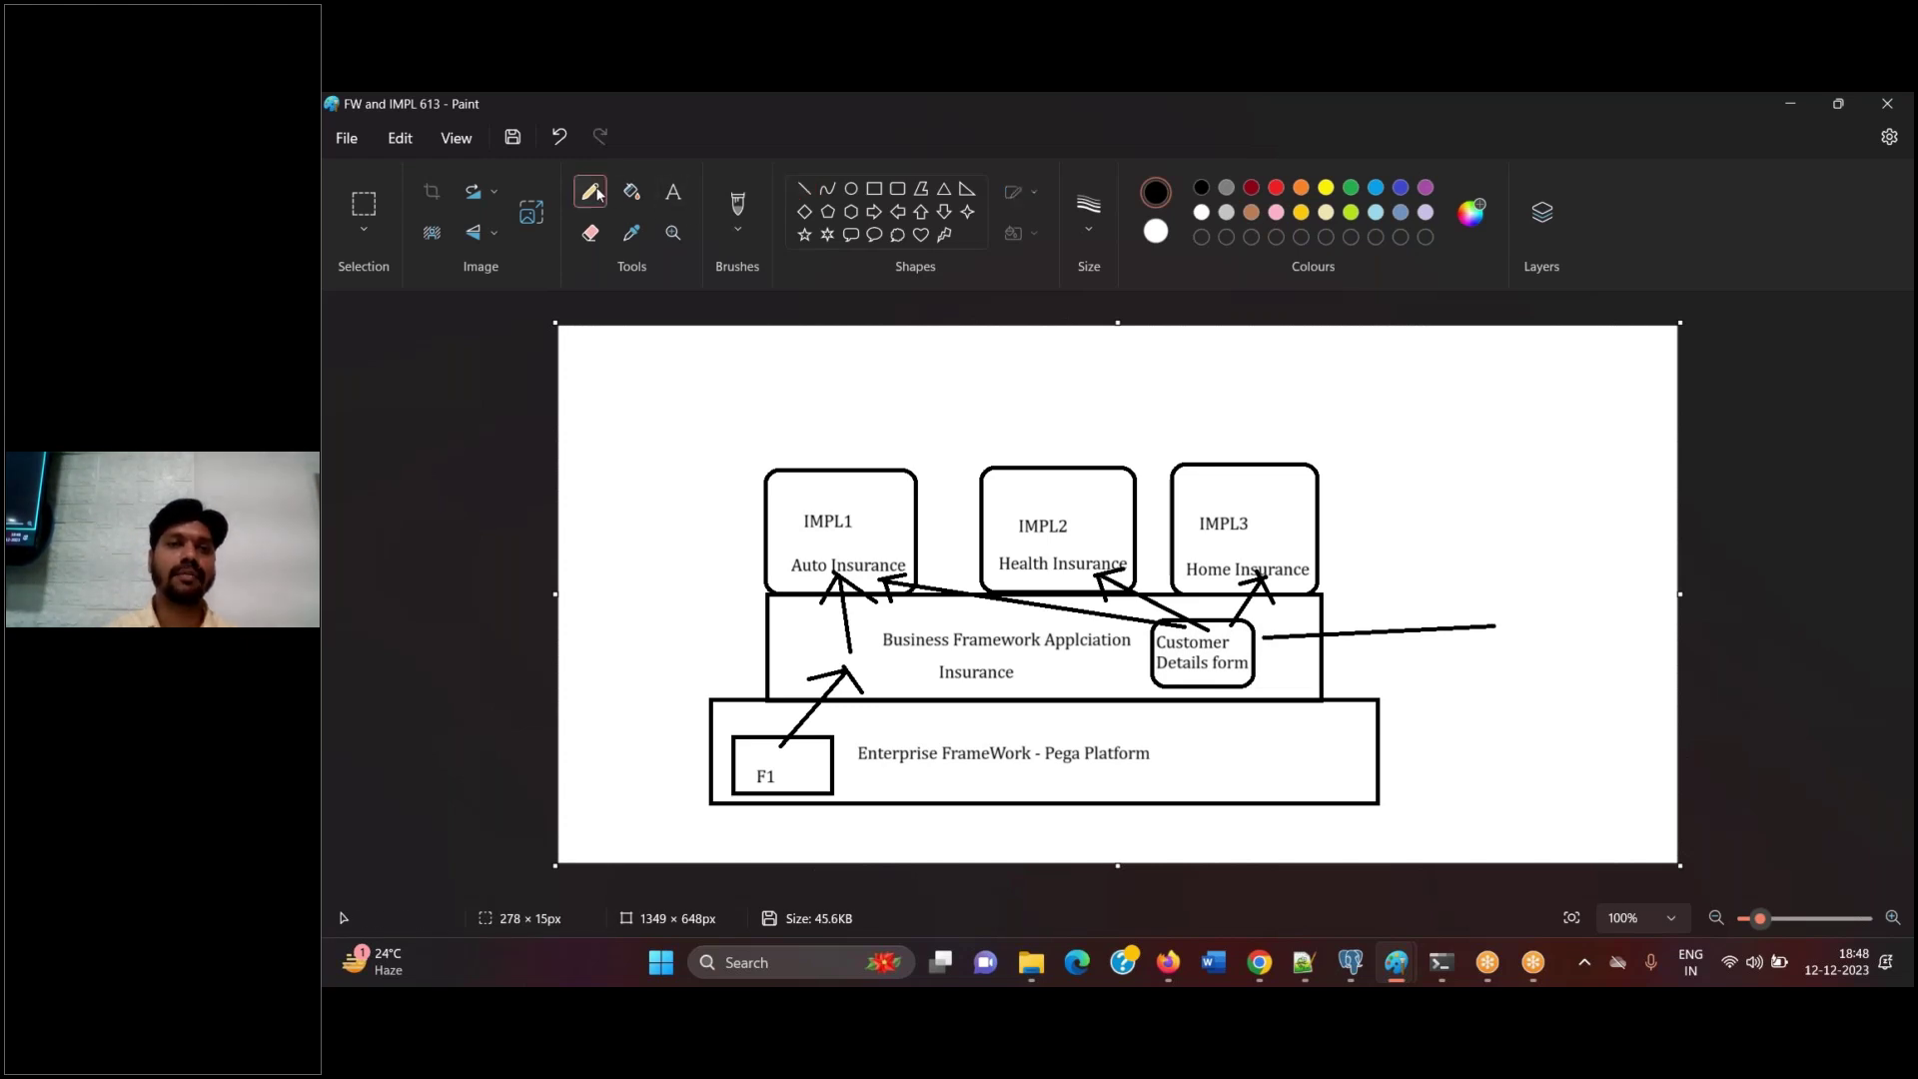
drag(1325, 616, 1592, 450)
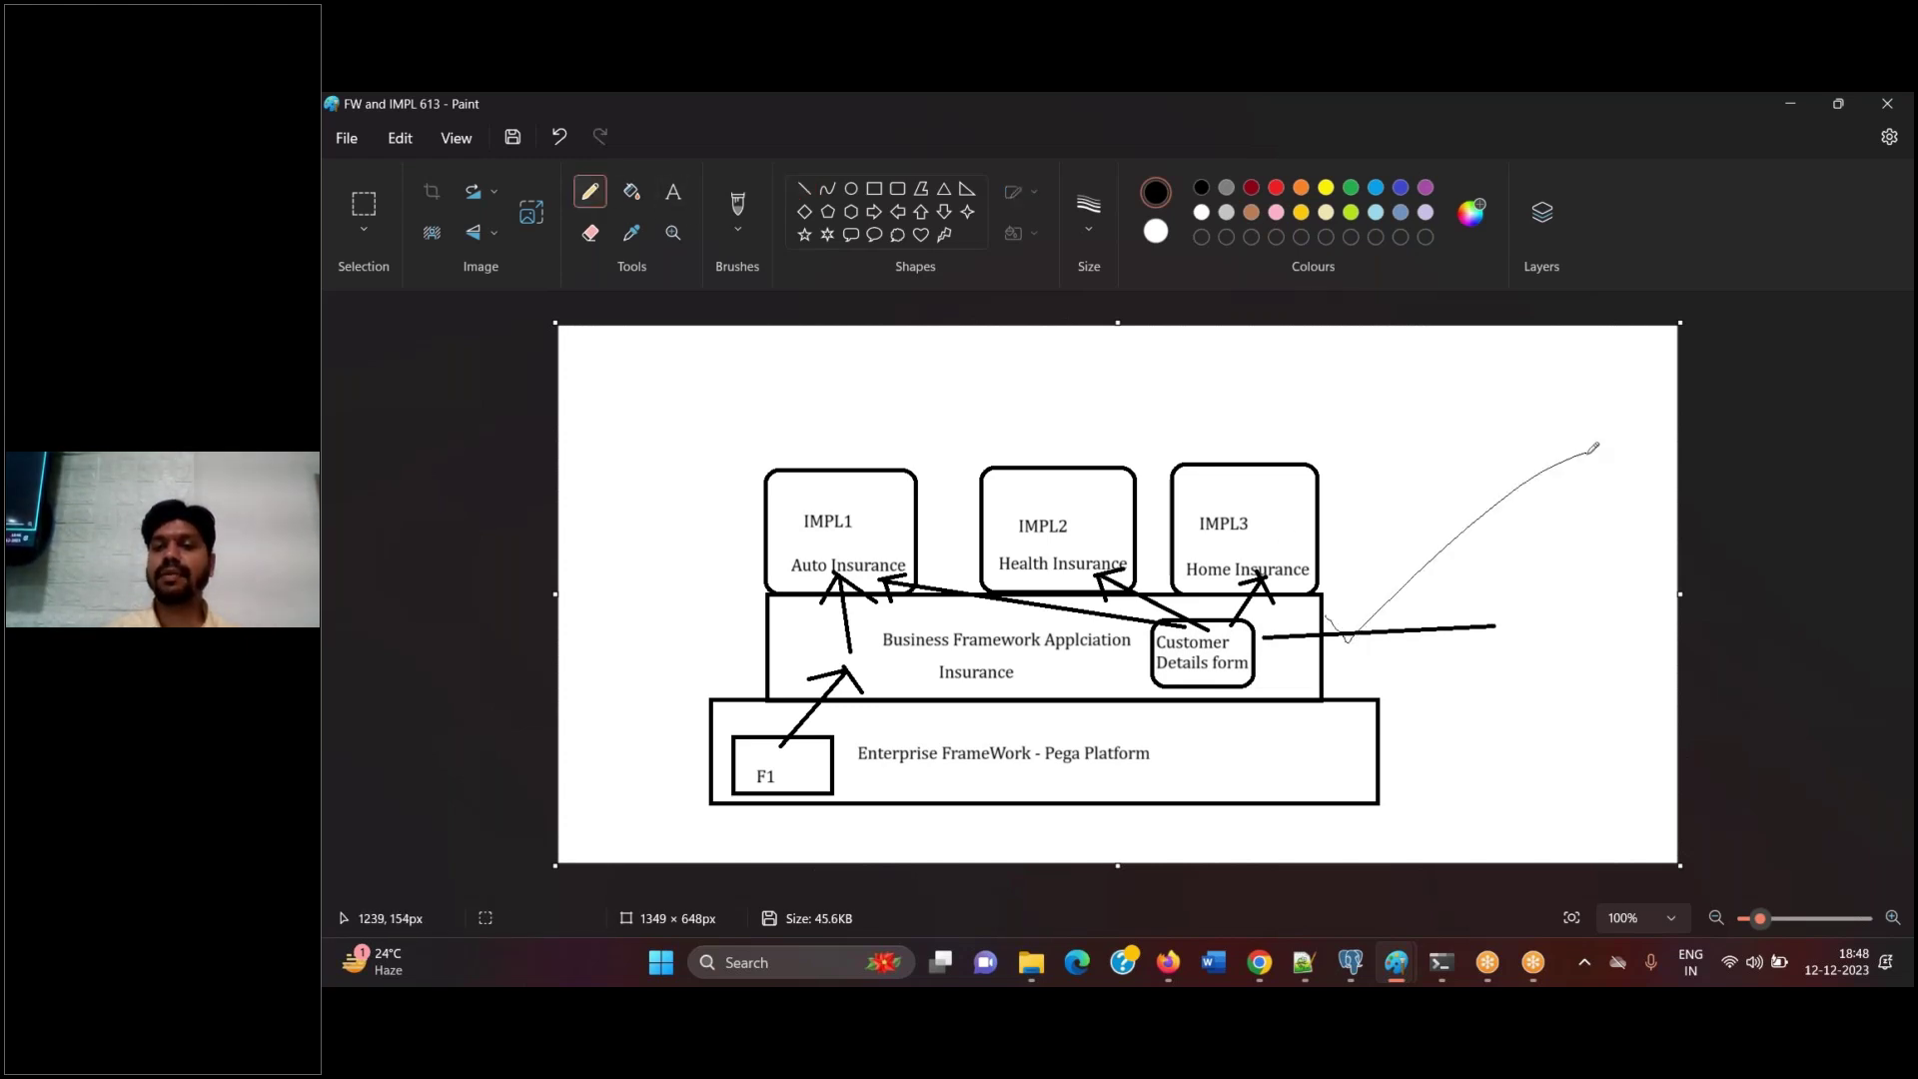
mouse_move(1370, 741)
mouse_down()
mouse_move(1407, 763)
mouse_move(1664, 589)
mouse_up()
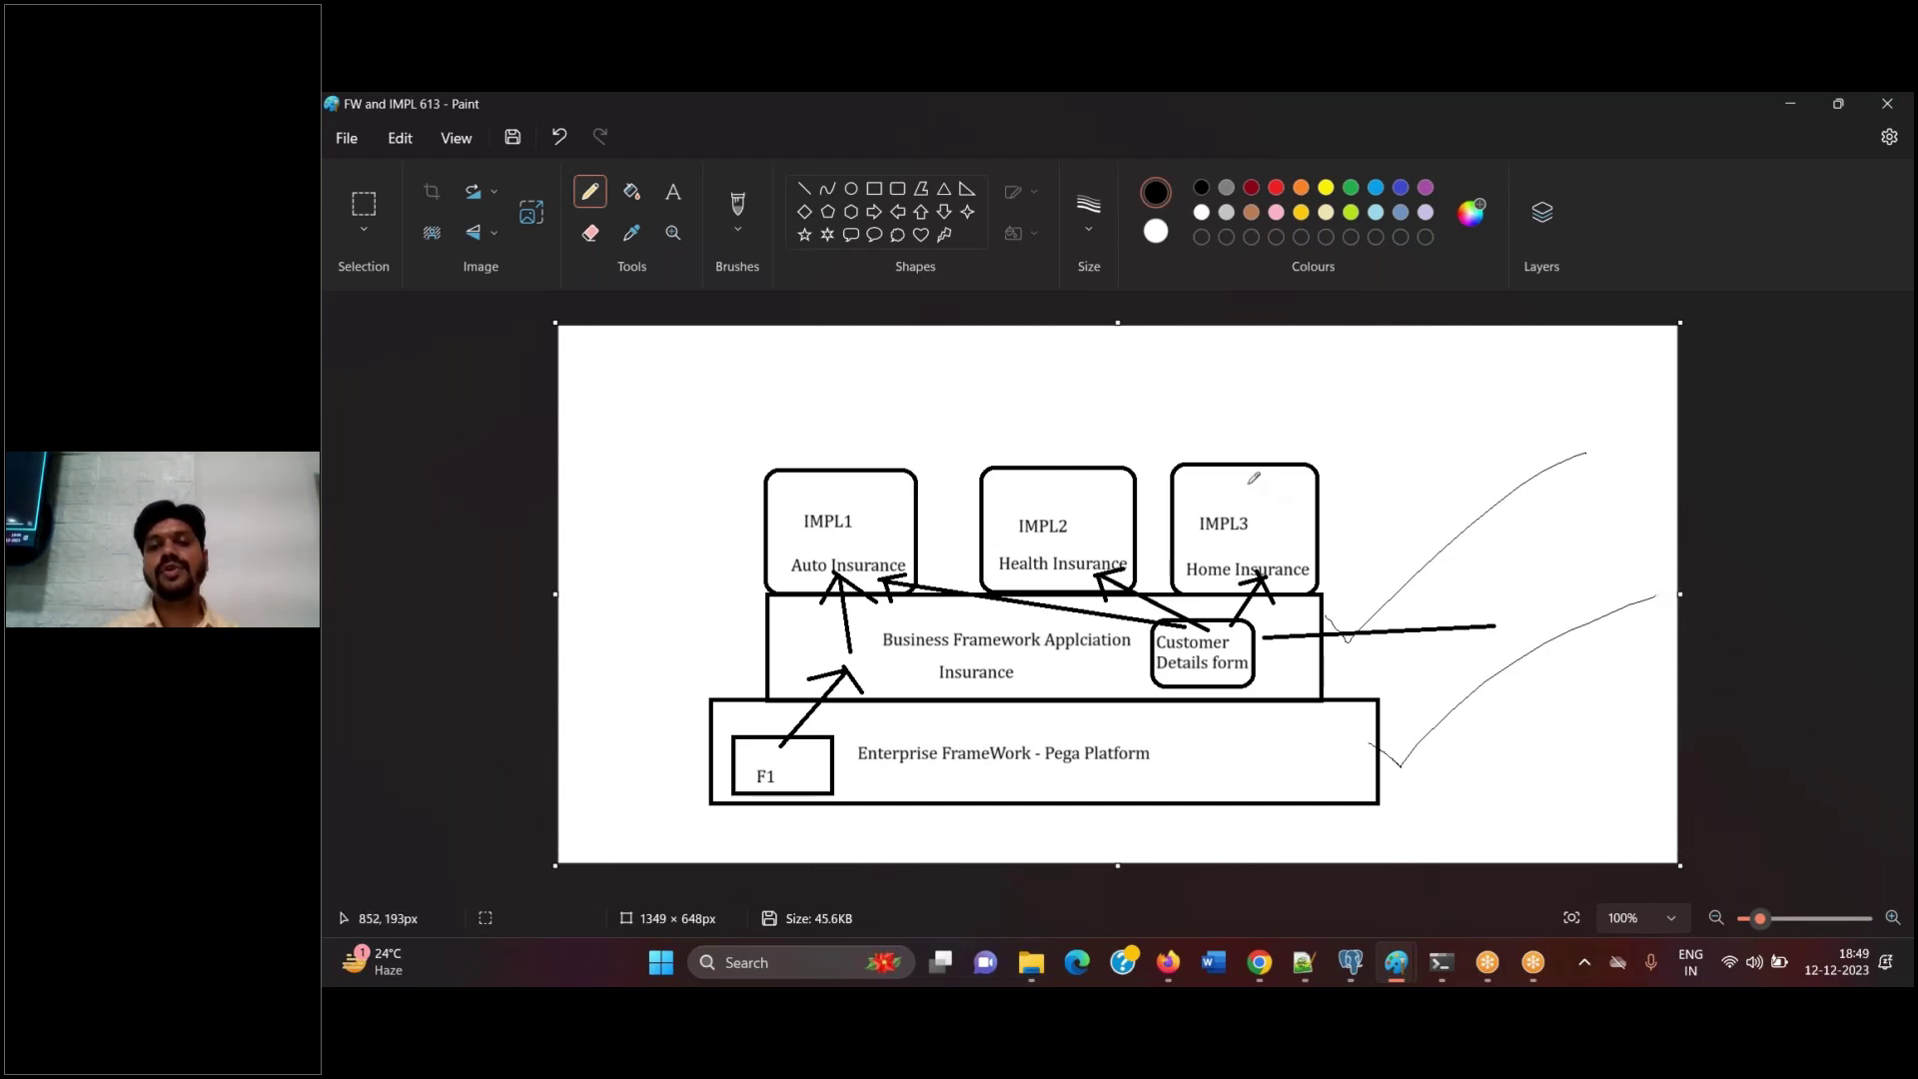
drag(861, 489, 1034, 386)
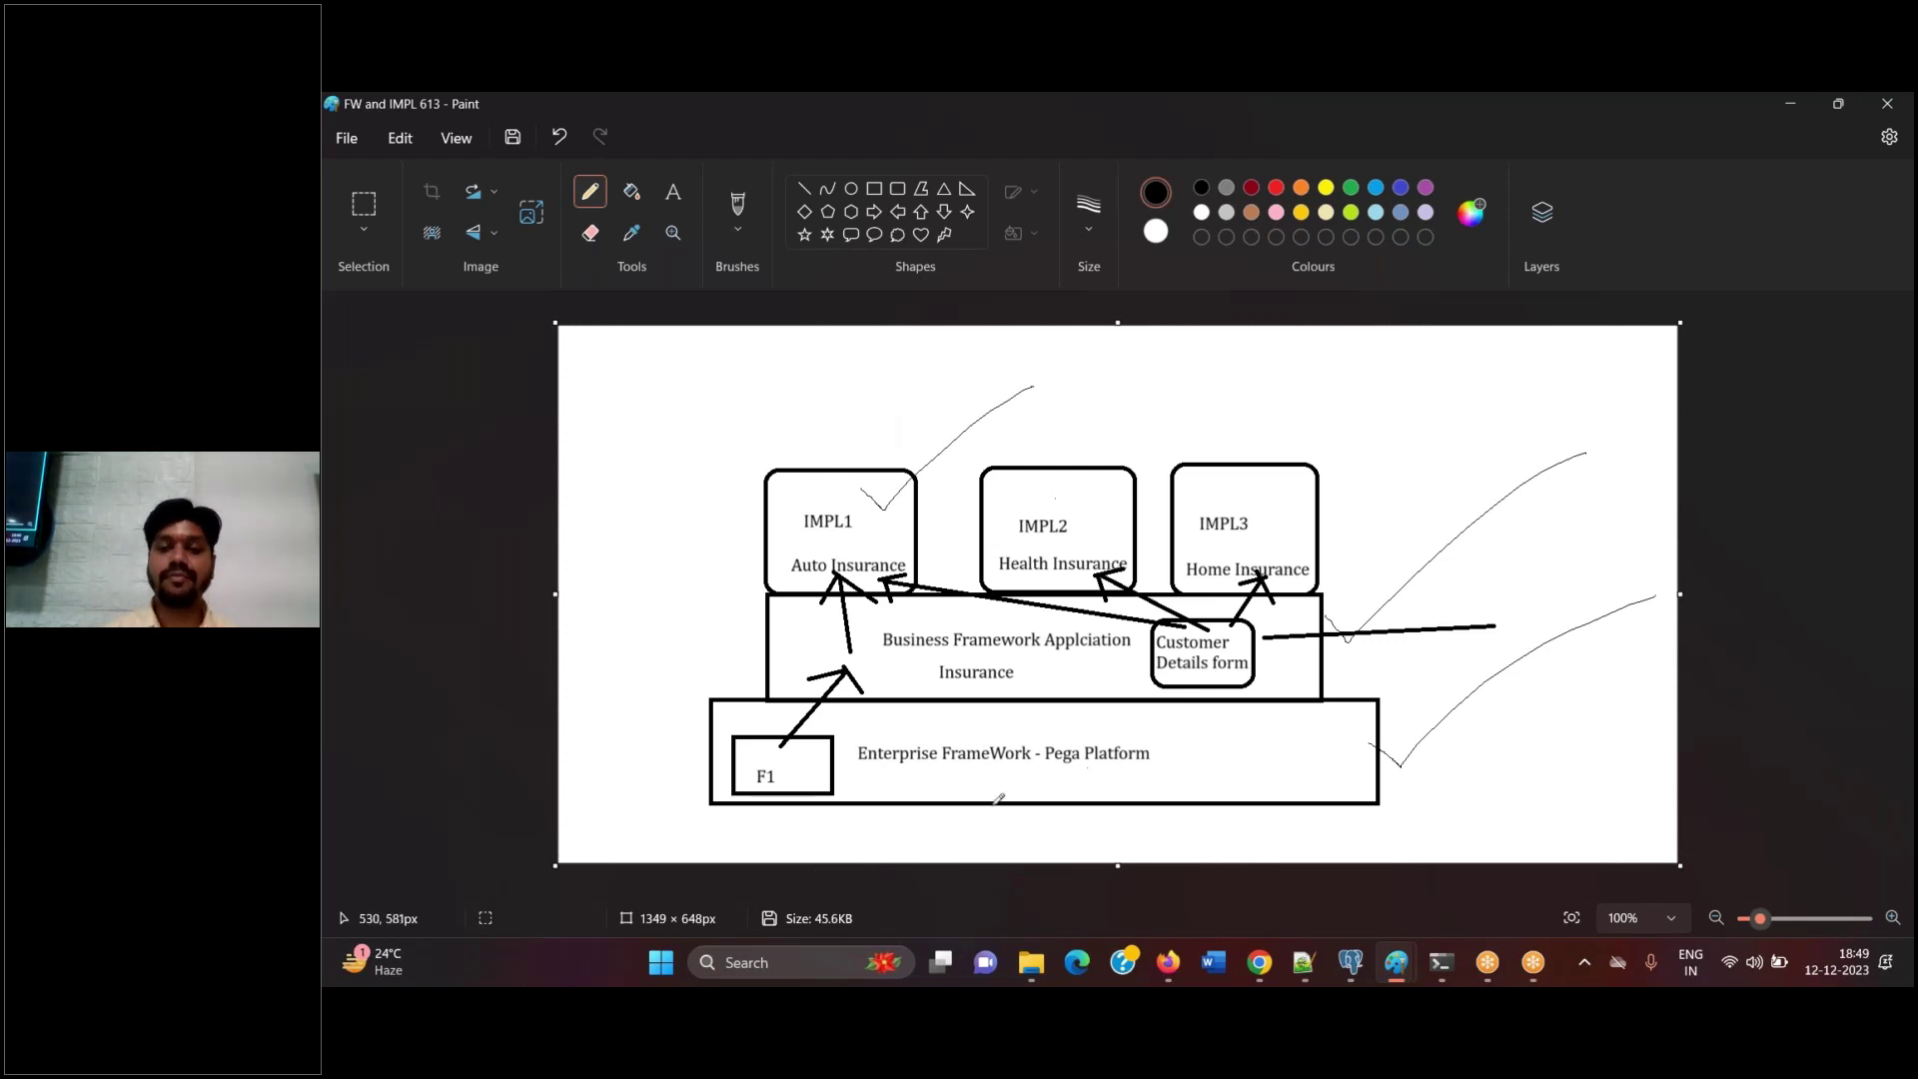
Glance at Pega Dev Studio in the browser, then return to the FW and IMPL 613 drawing
click(1169, 967)
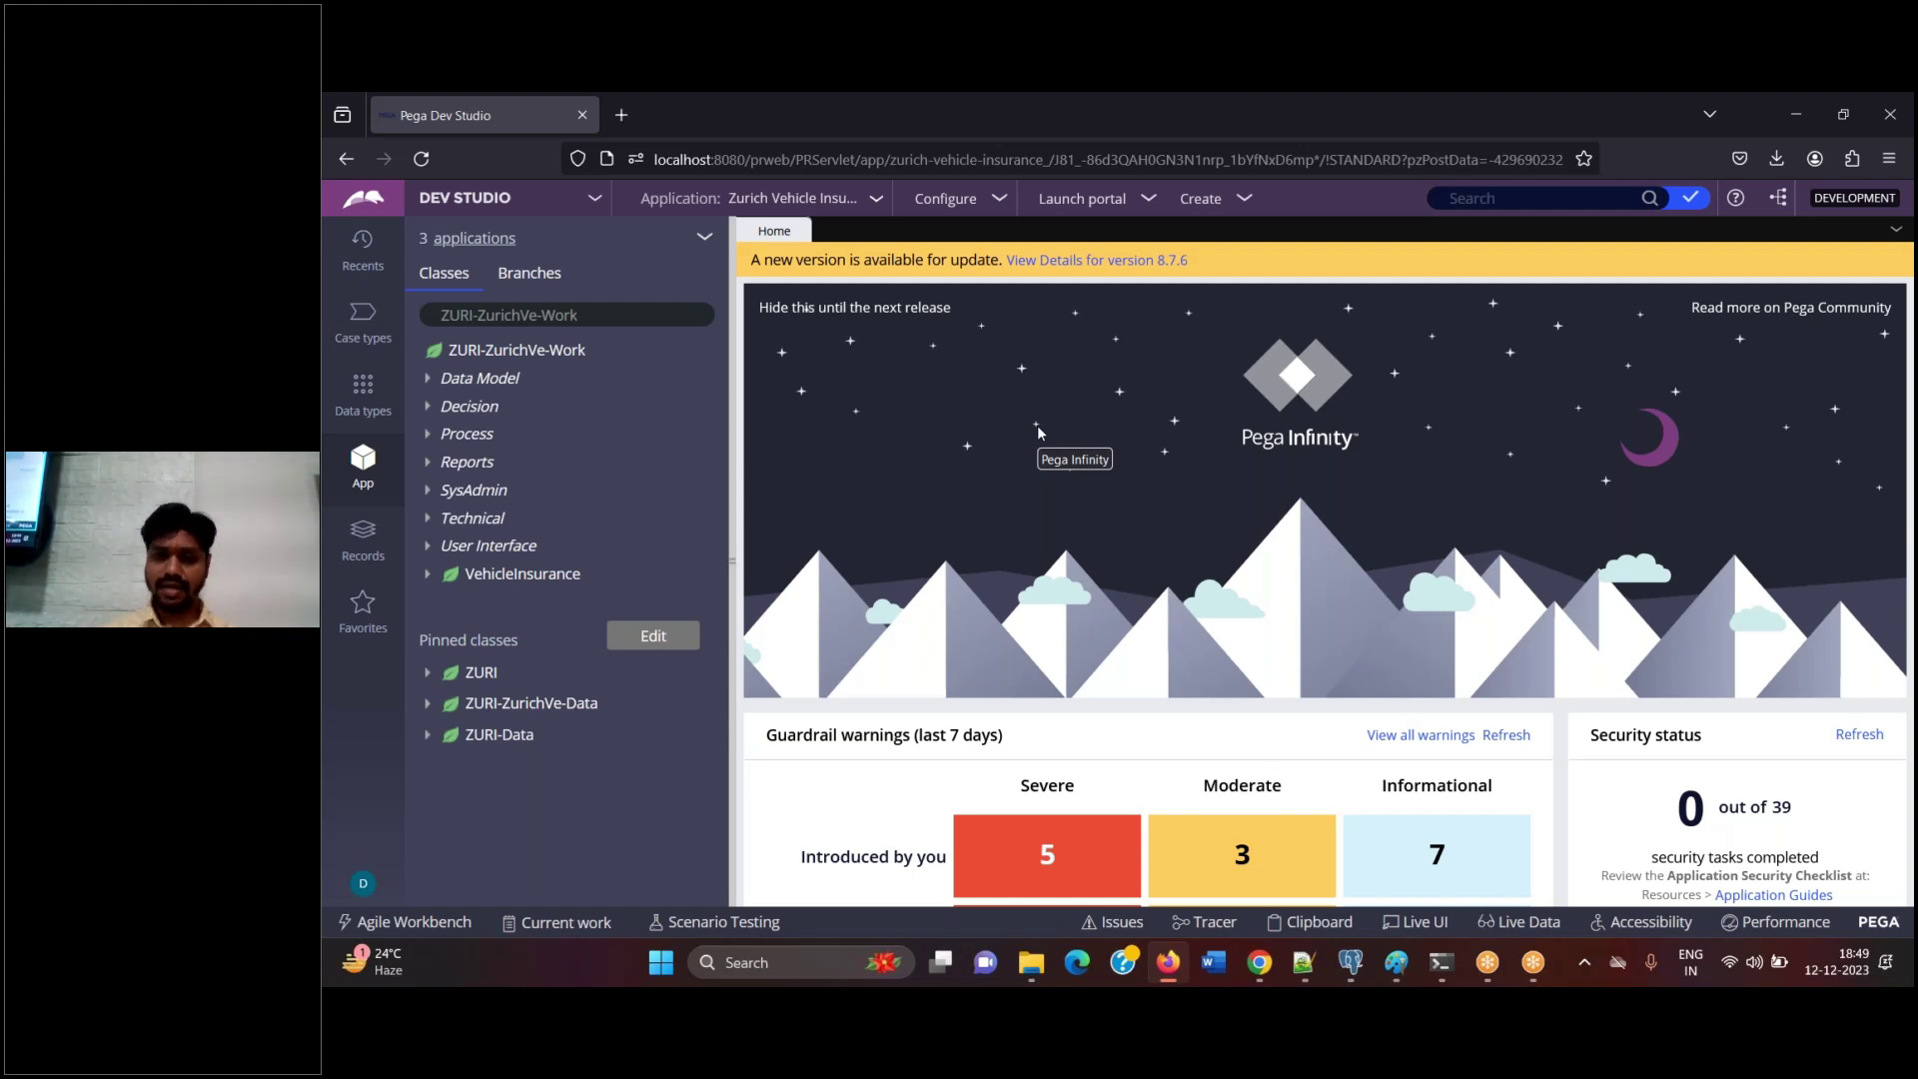
mouse_move(1395, 962)
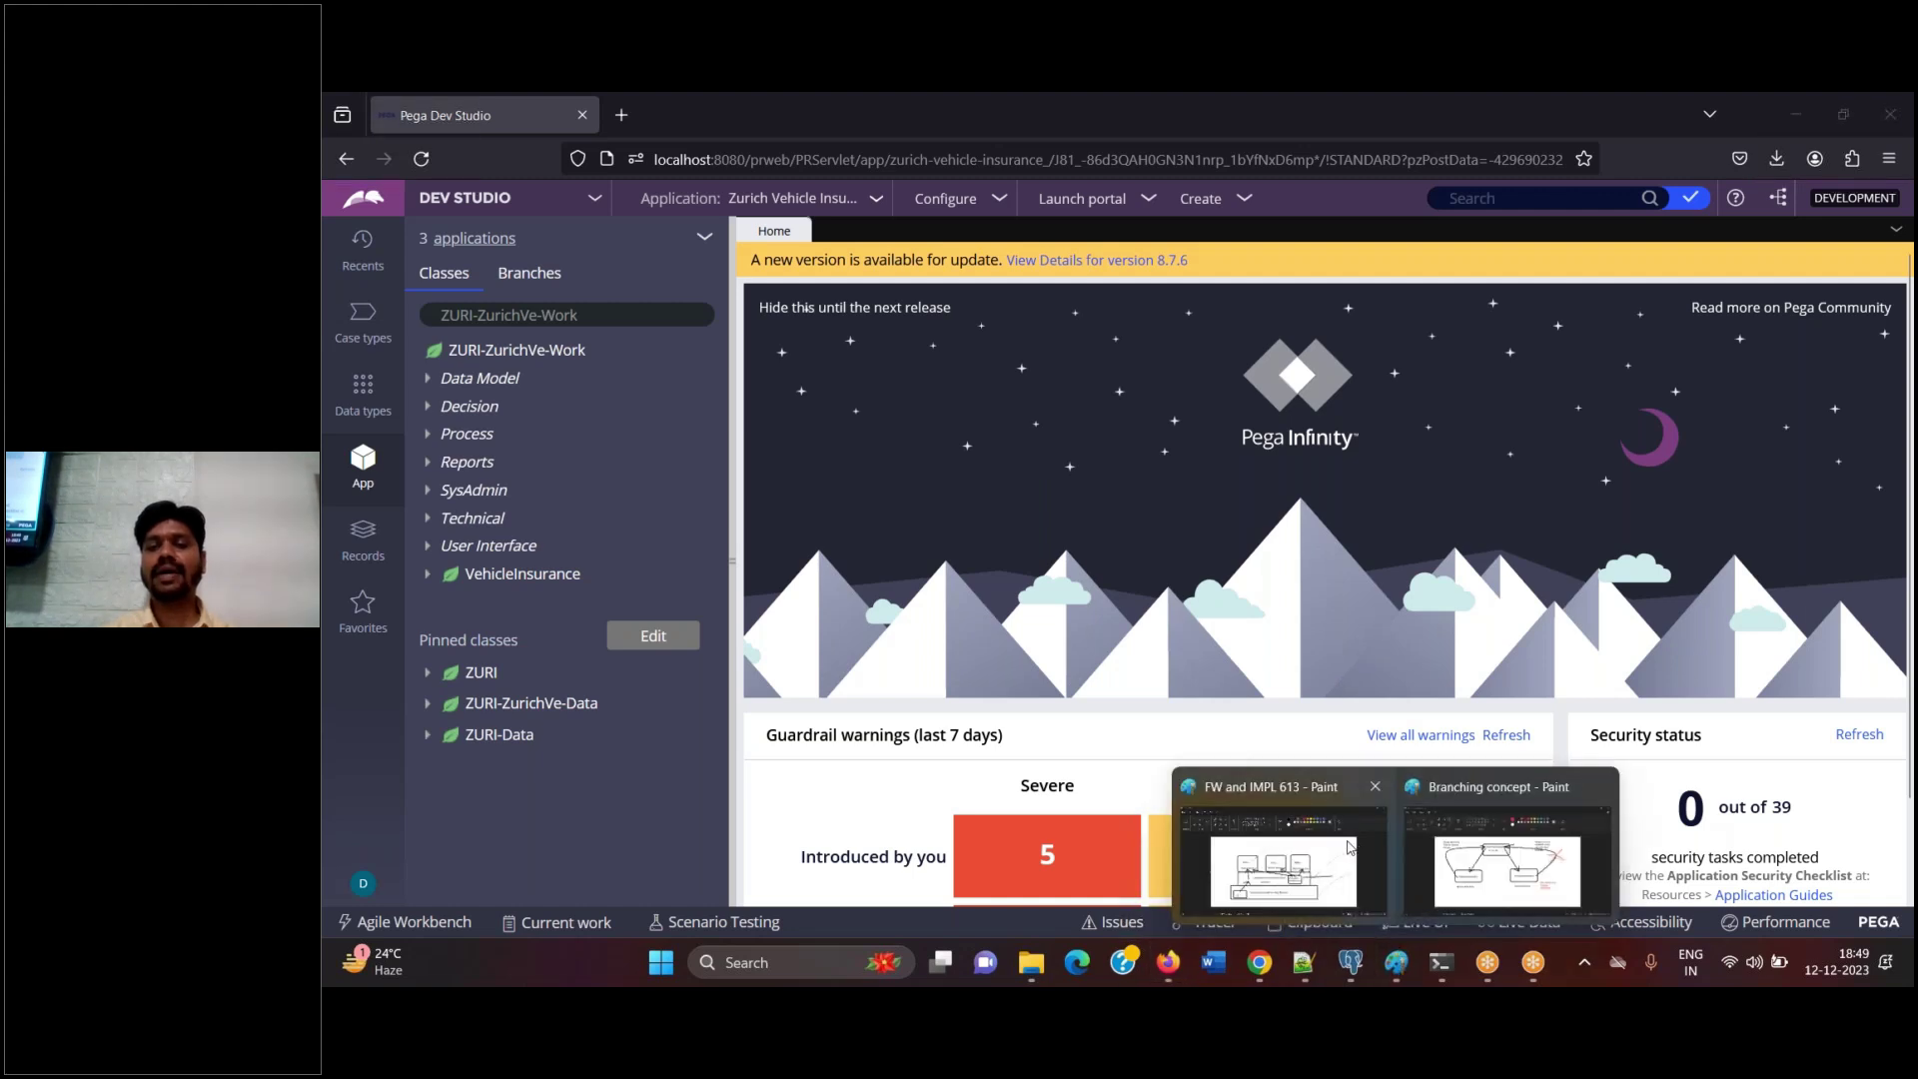
click(1347, 848)
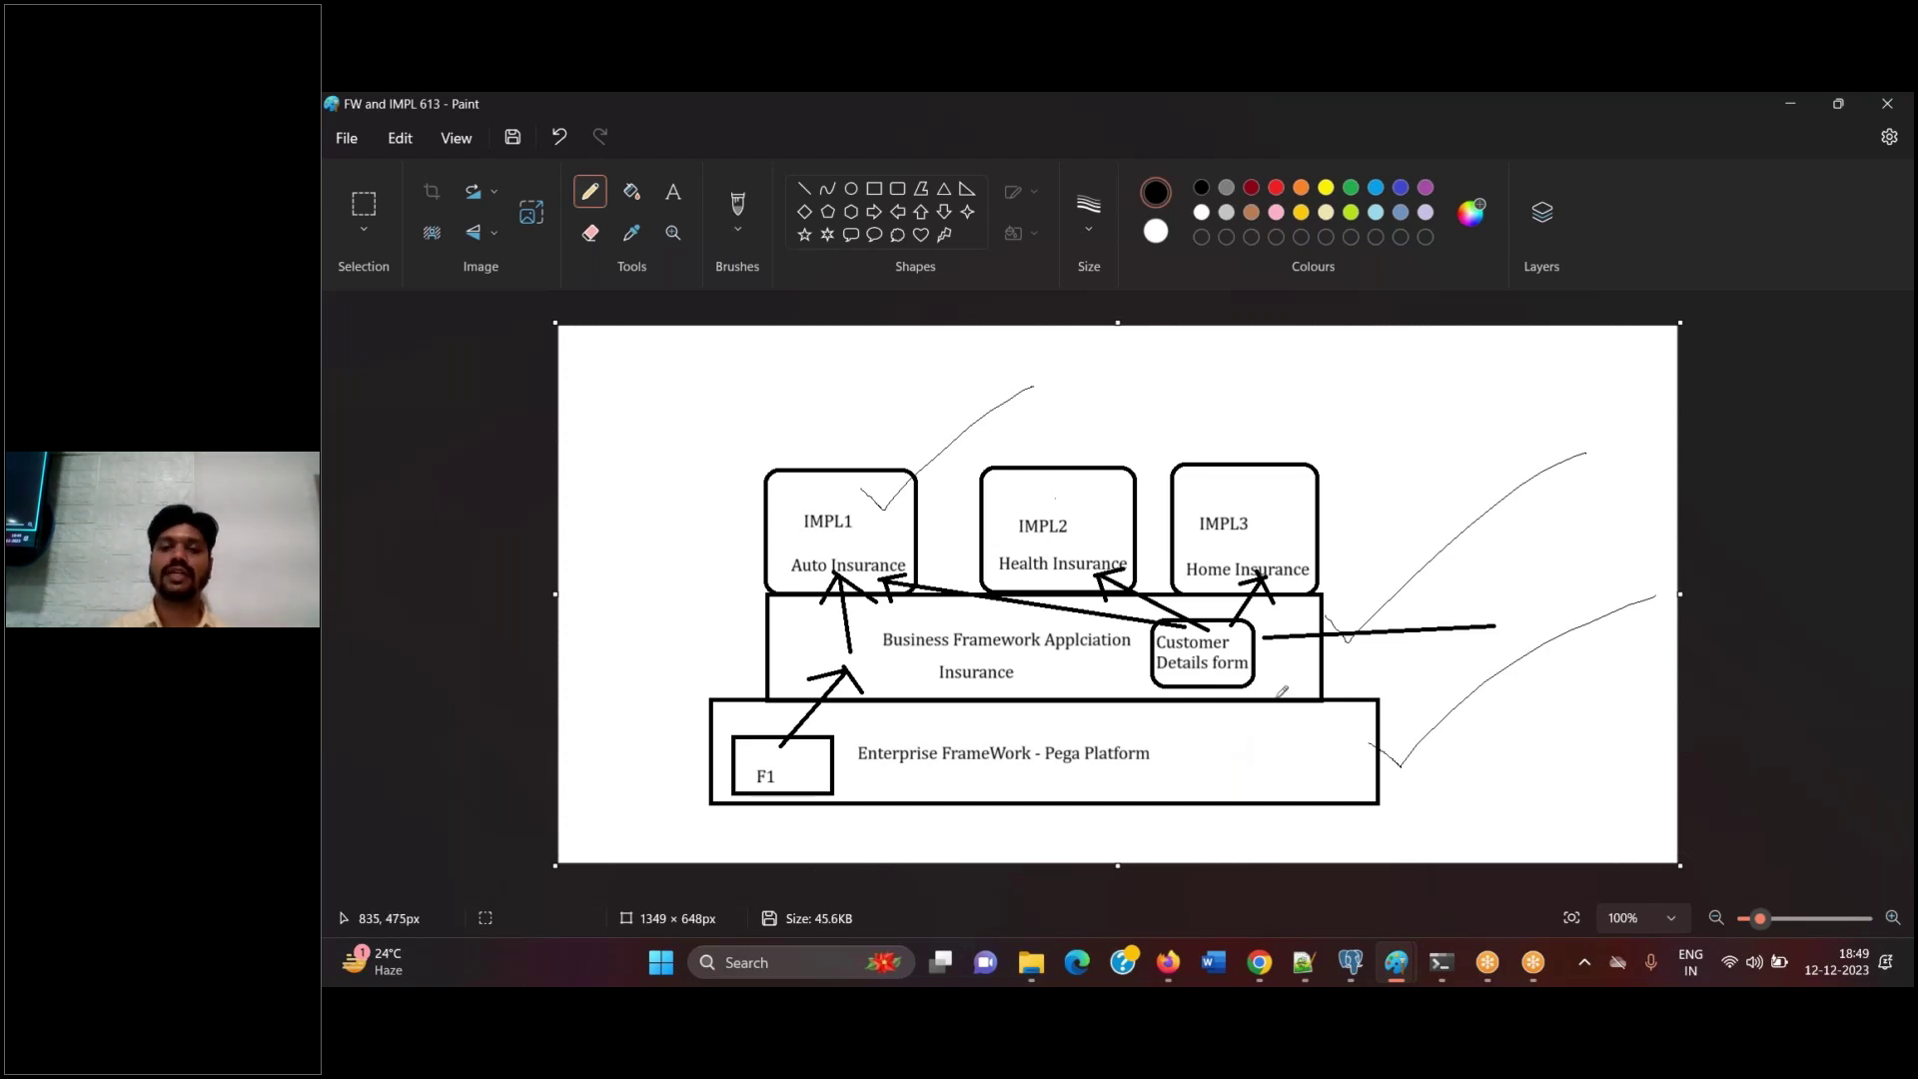
Undo the hand-drawn strokes on the diagram and return to Pega Dev Studio in Firefox
key(ctrl+z)
key(ctrl+z)
key(ctrl+z)
key(ctrl+z)
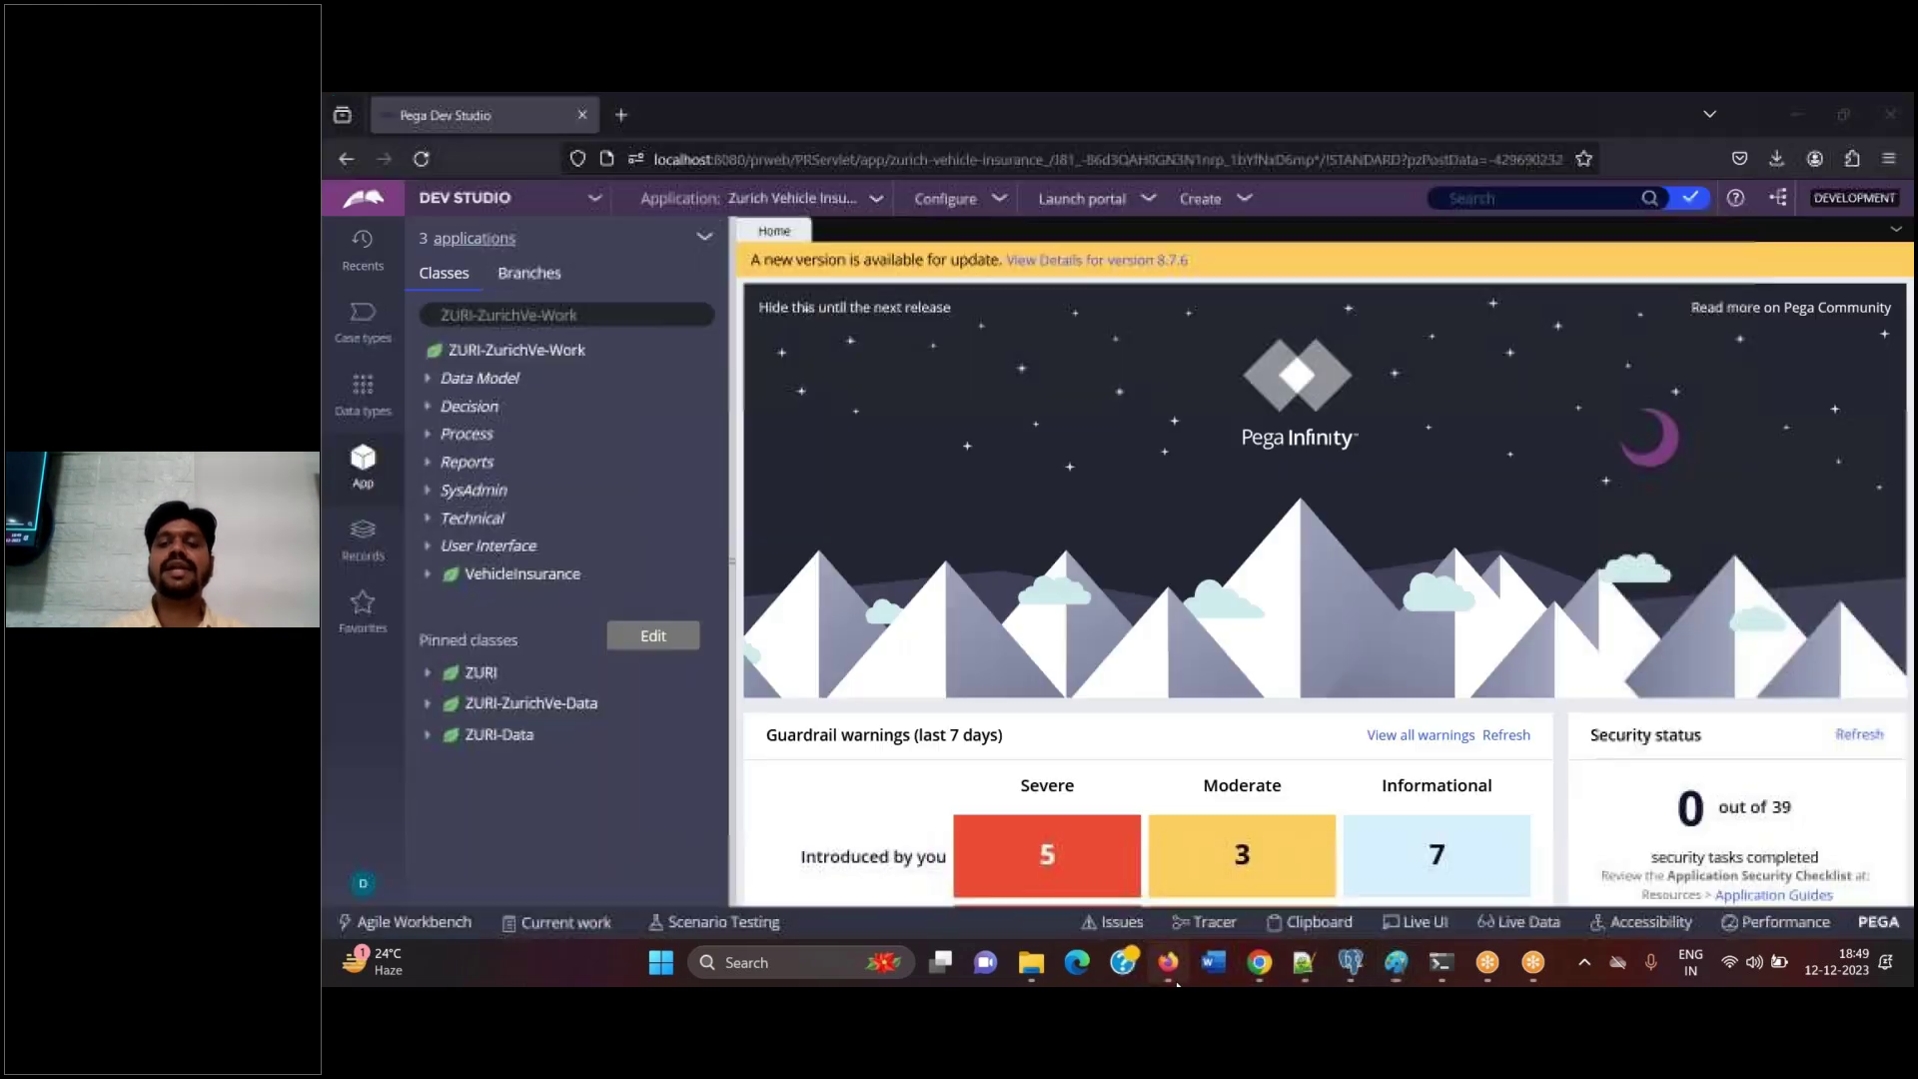
click(1168, 962)
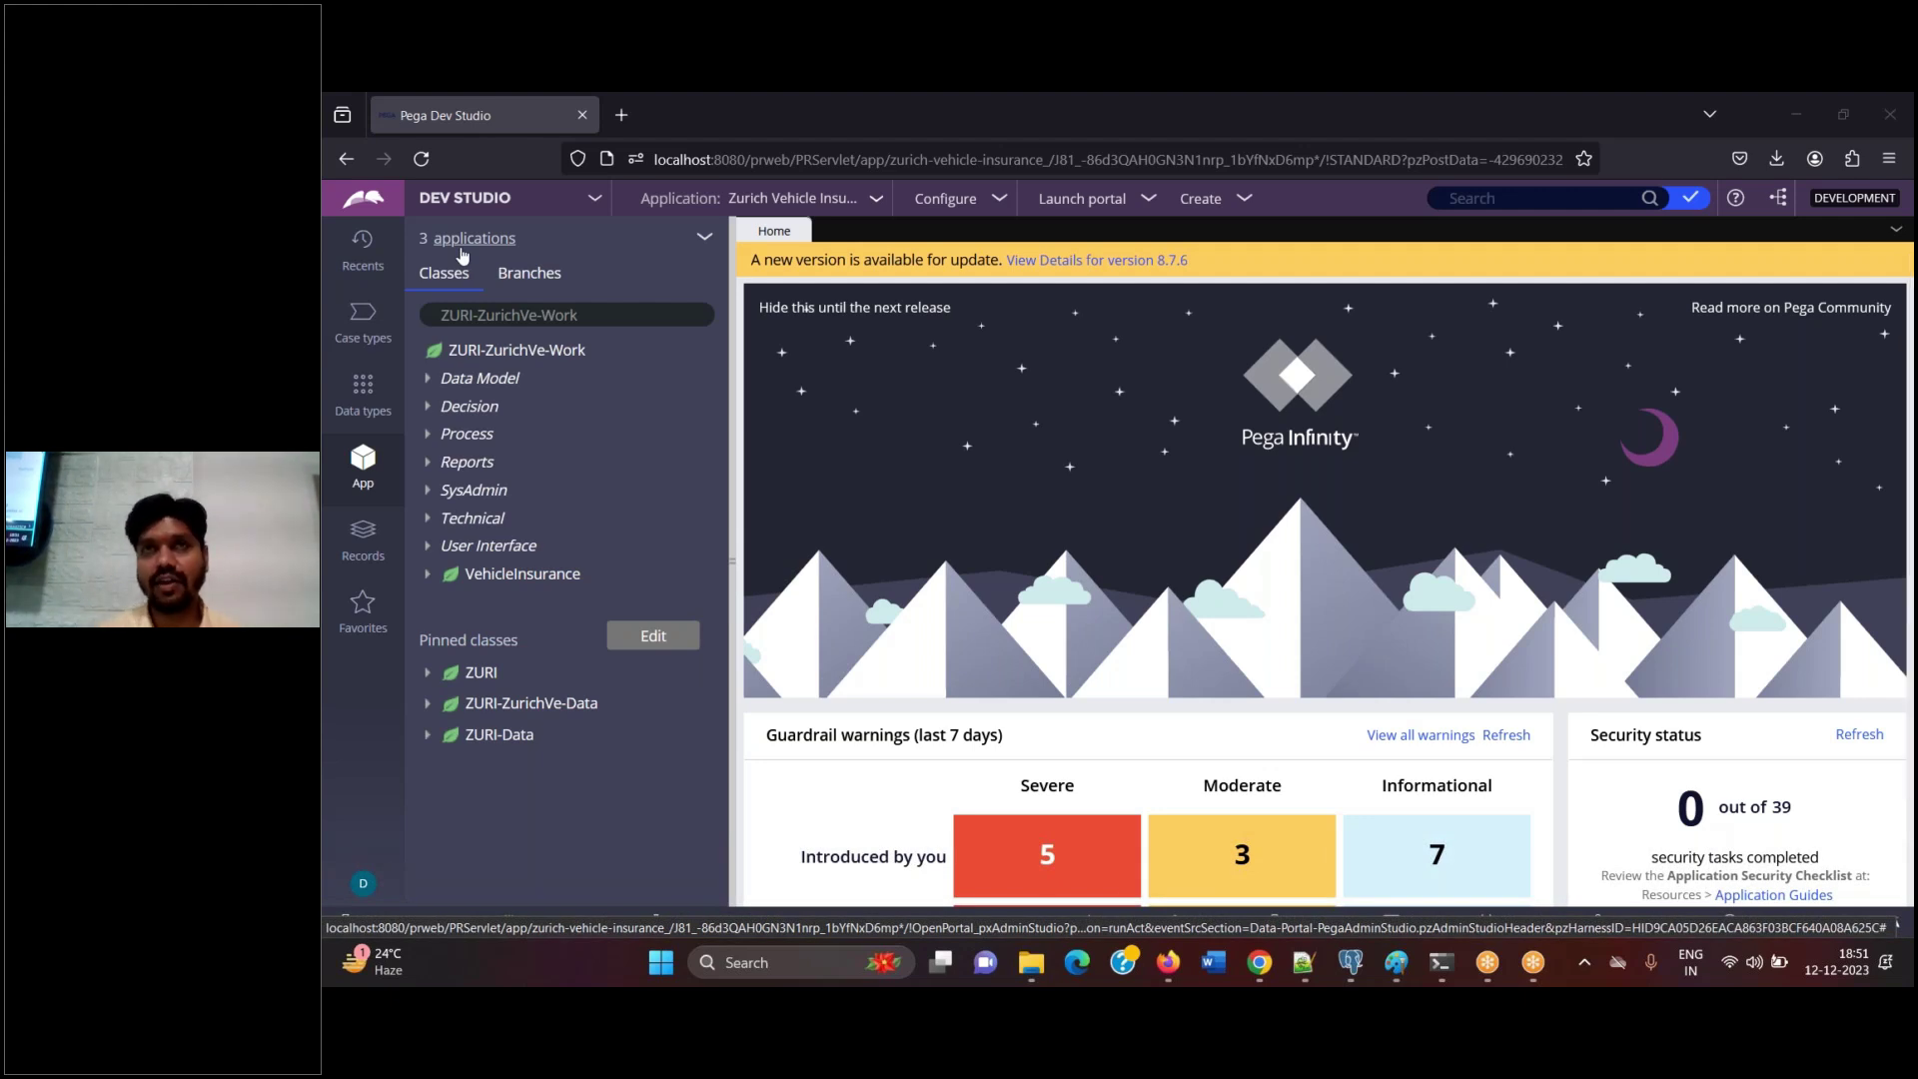
Log off and sign back in with the framework developer's operator ID and password
click(363, 883)
click(392, 854)
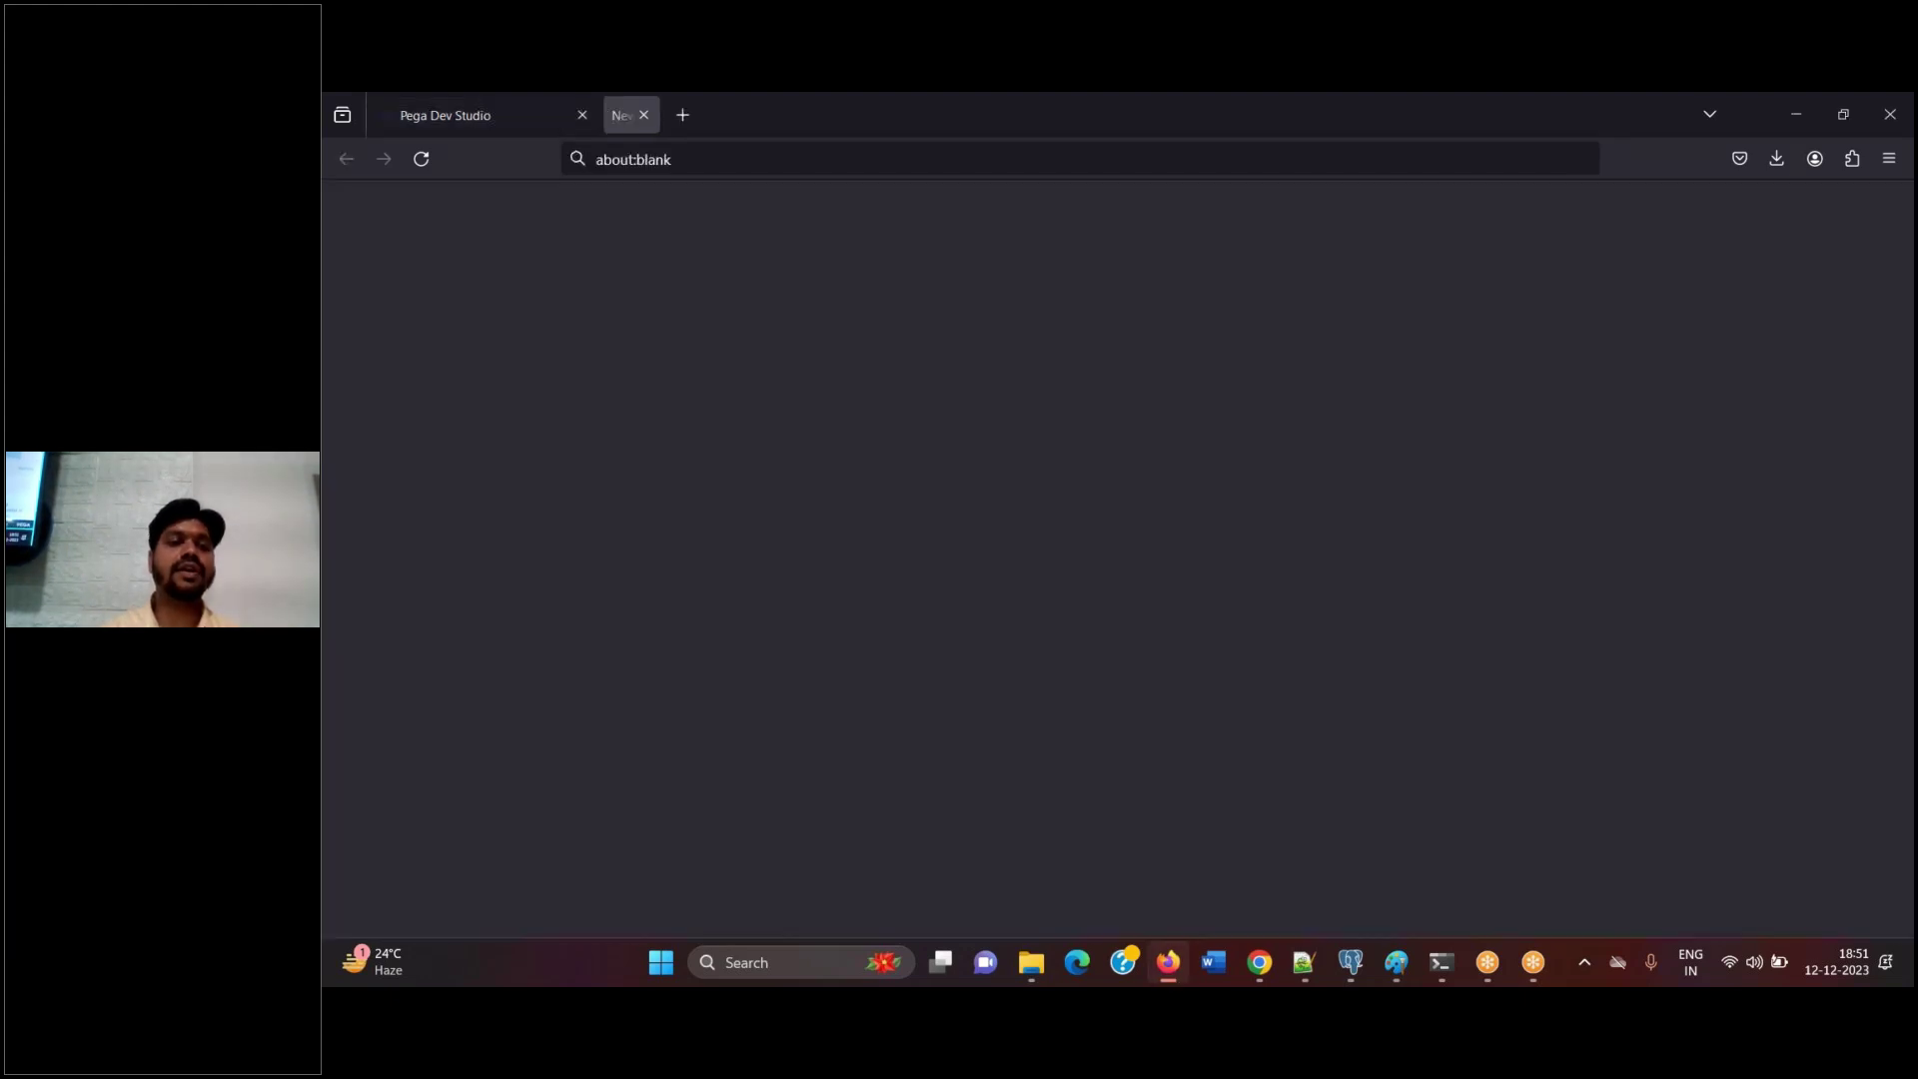
text(de)
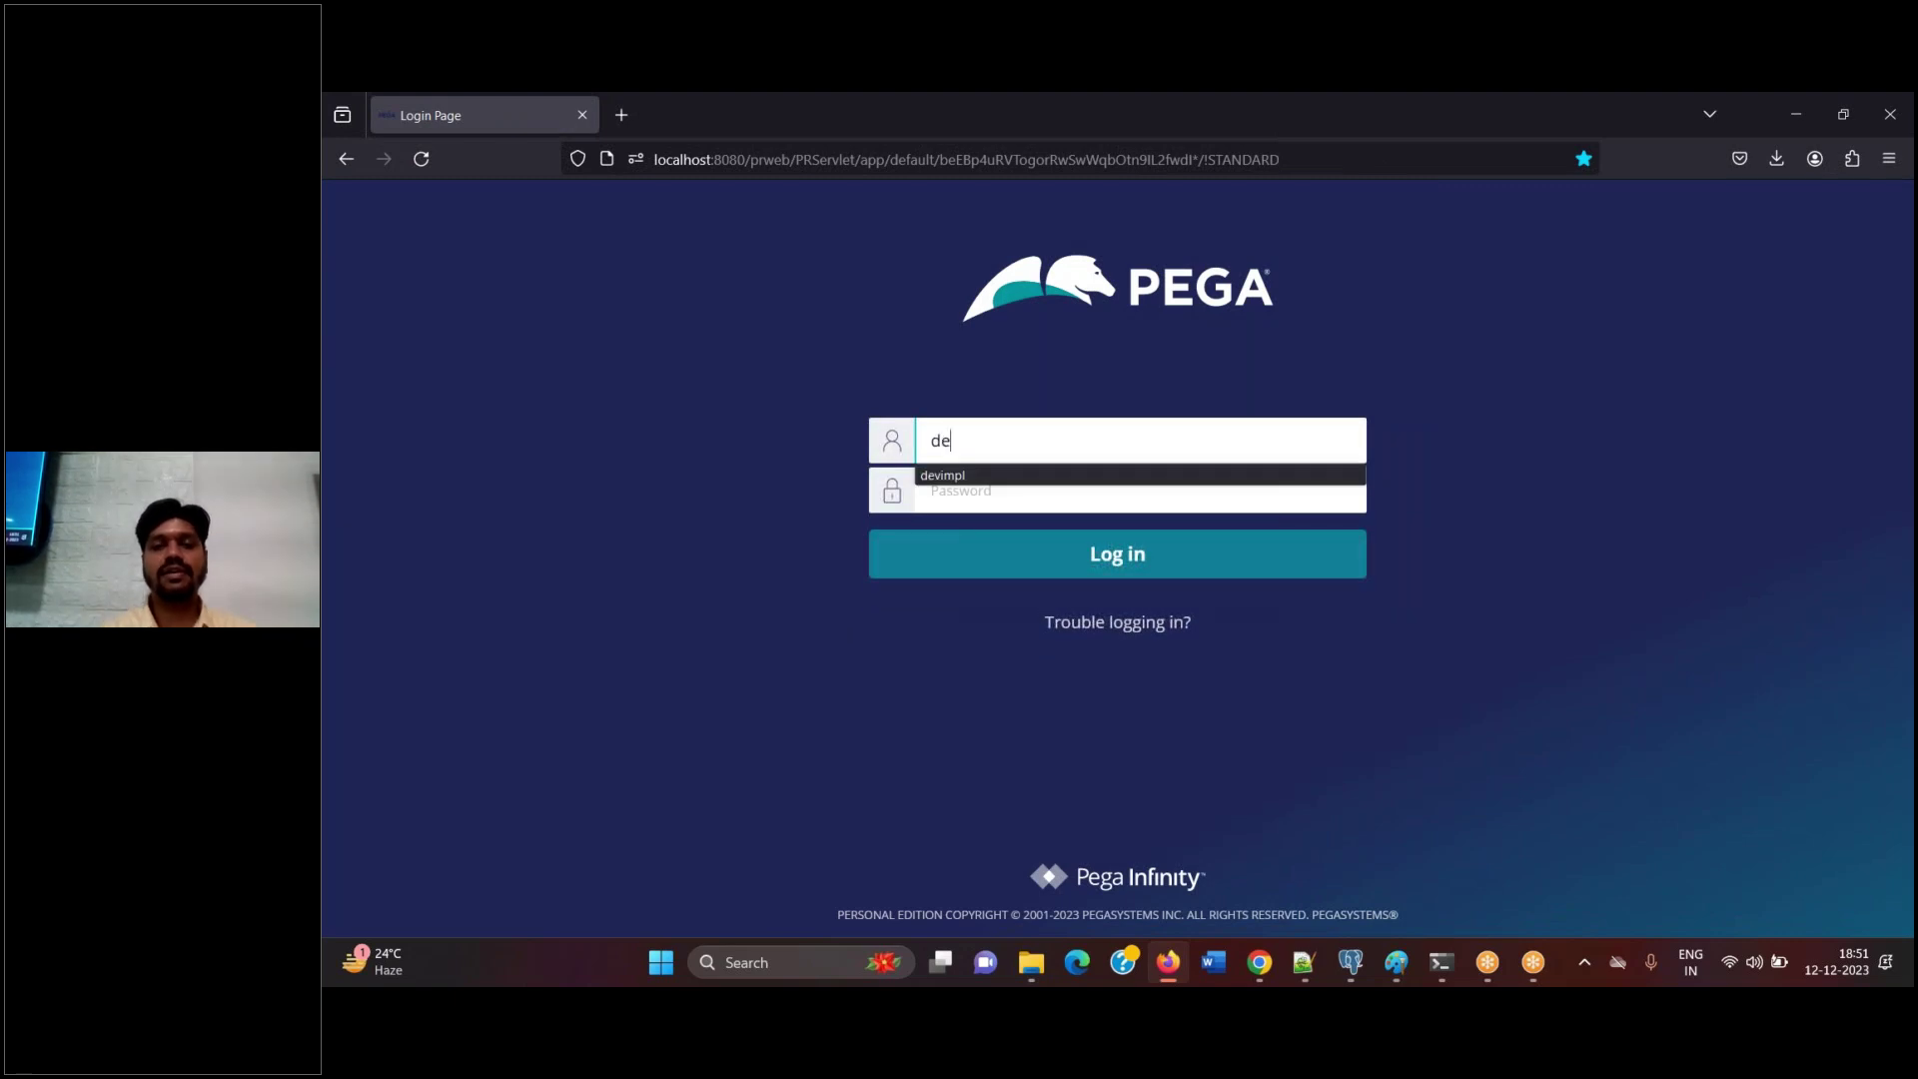
text(vimpl)
key(ctrl+a)
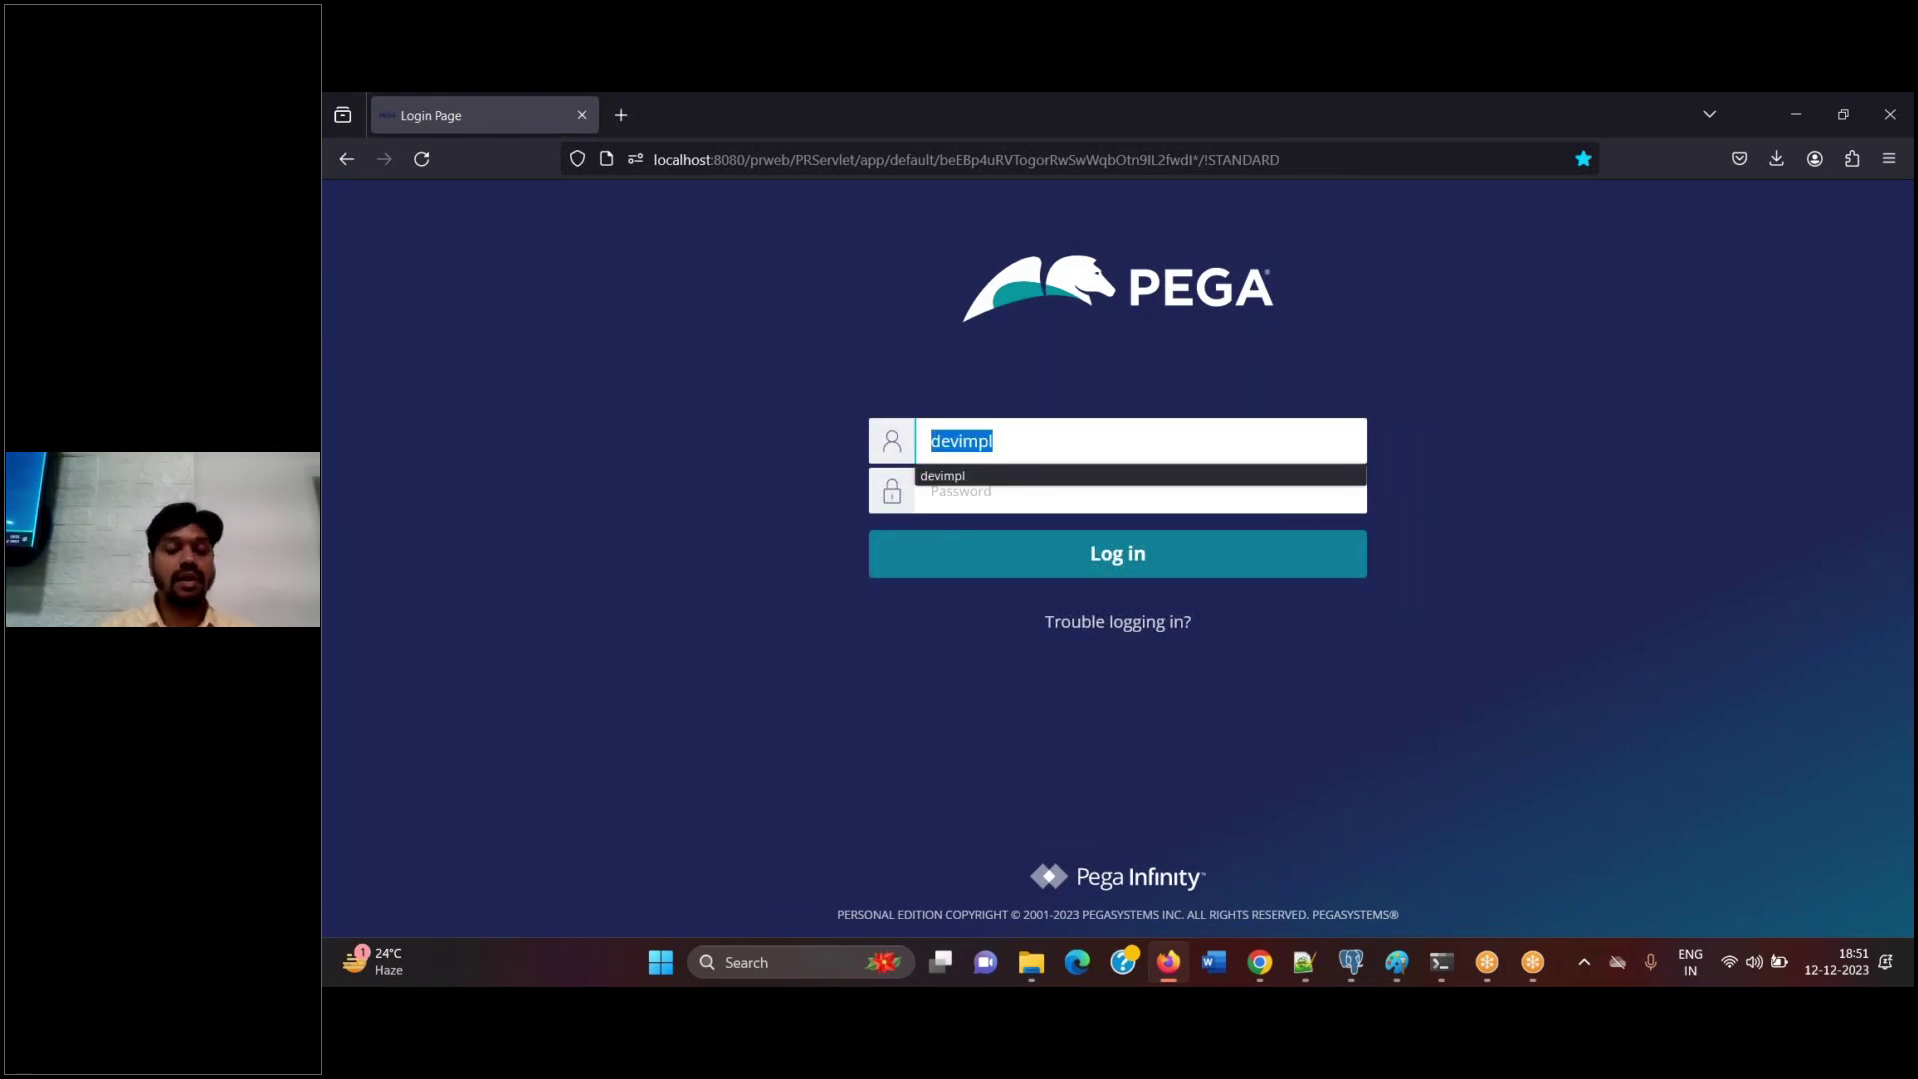
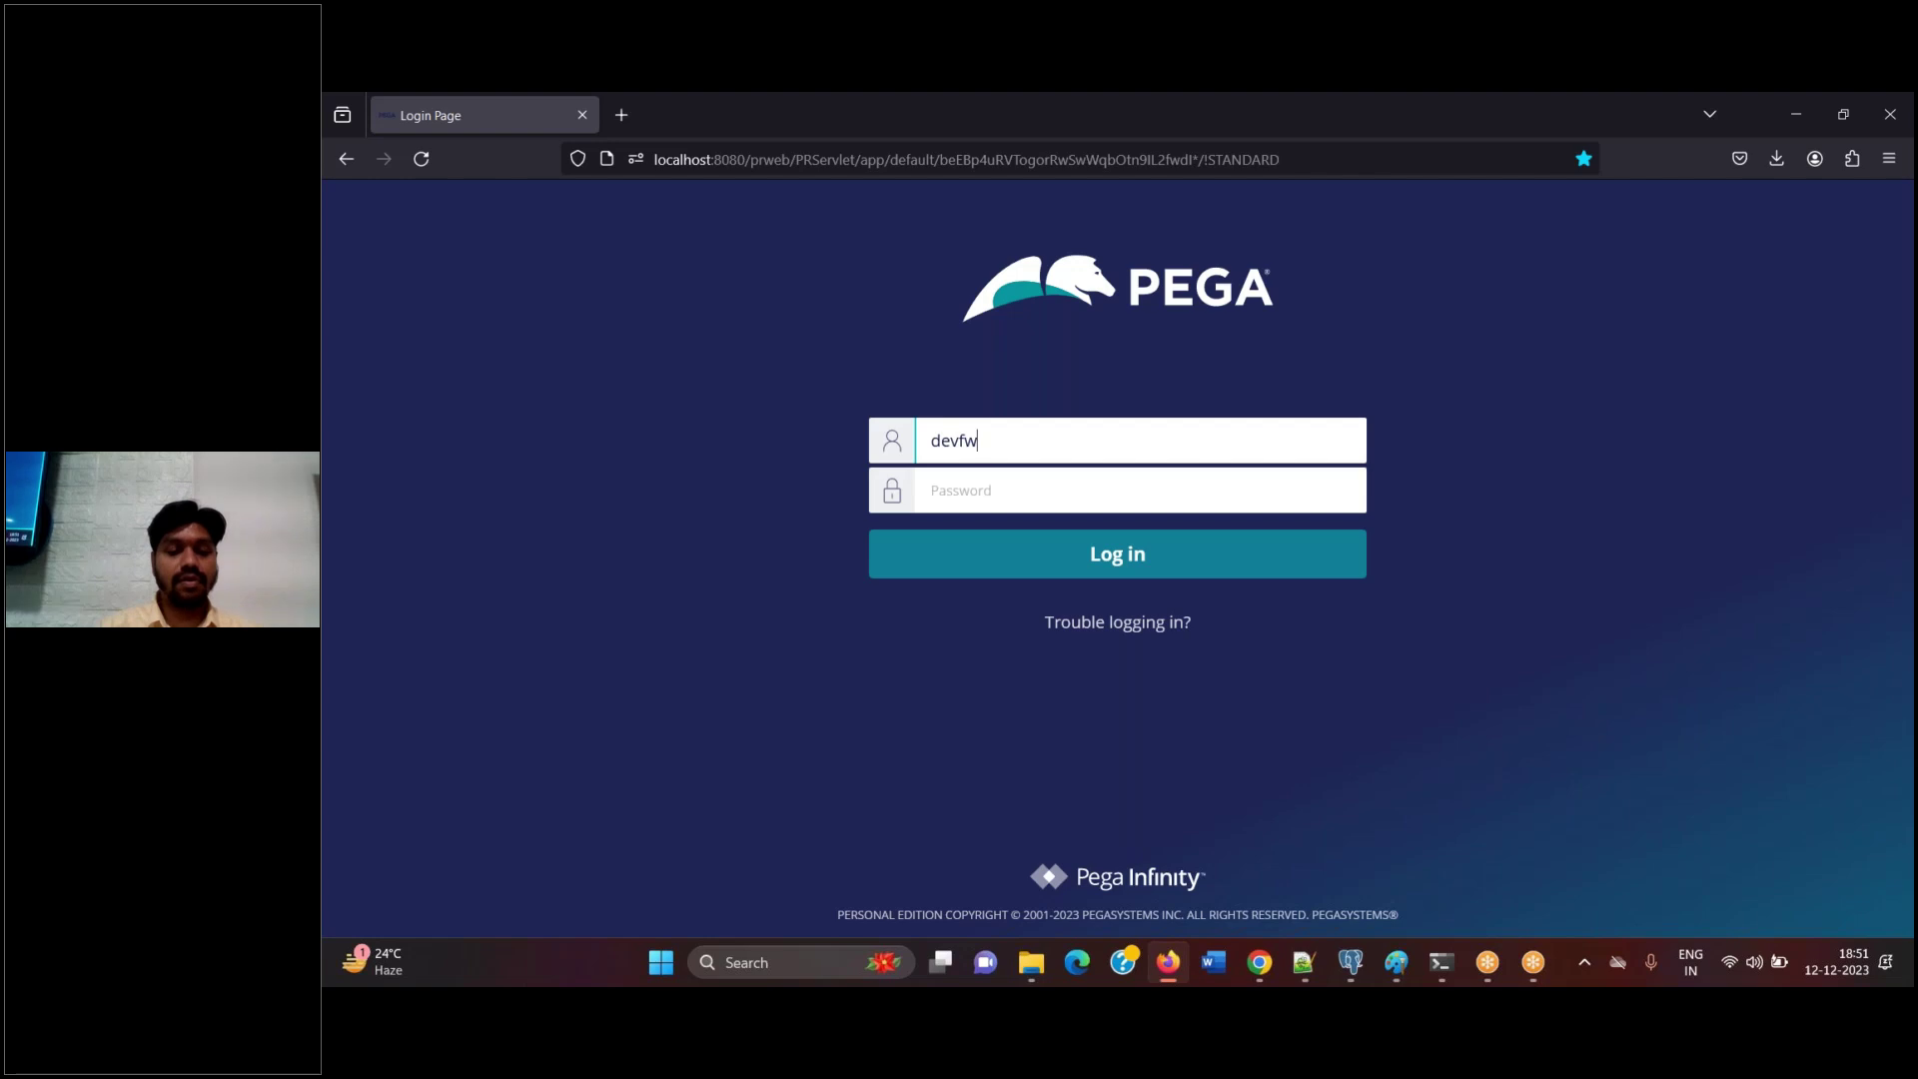
key(Tab)
text(rules)
key(Return)
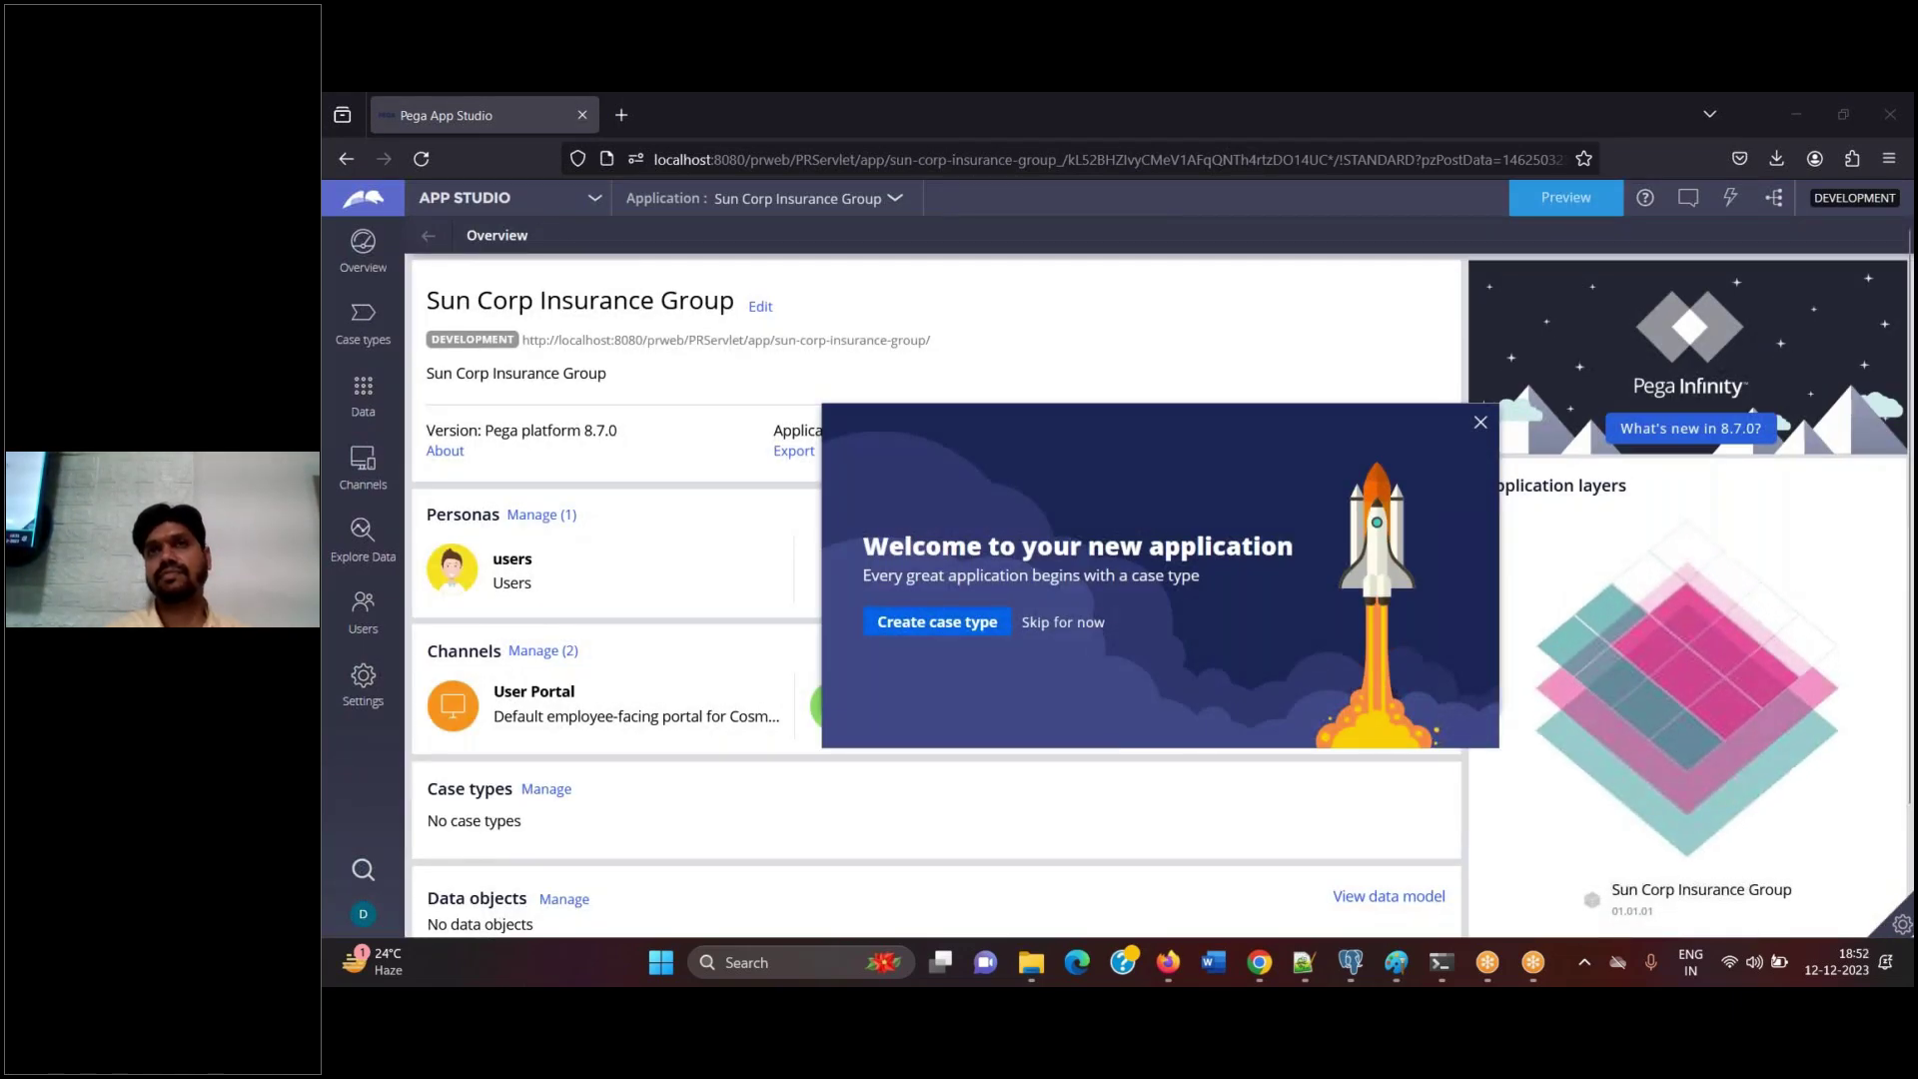
Use the studio switcher to move Sun Corp Insurance Group from App Studio to Dev Studio
click(494, 200)
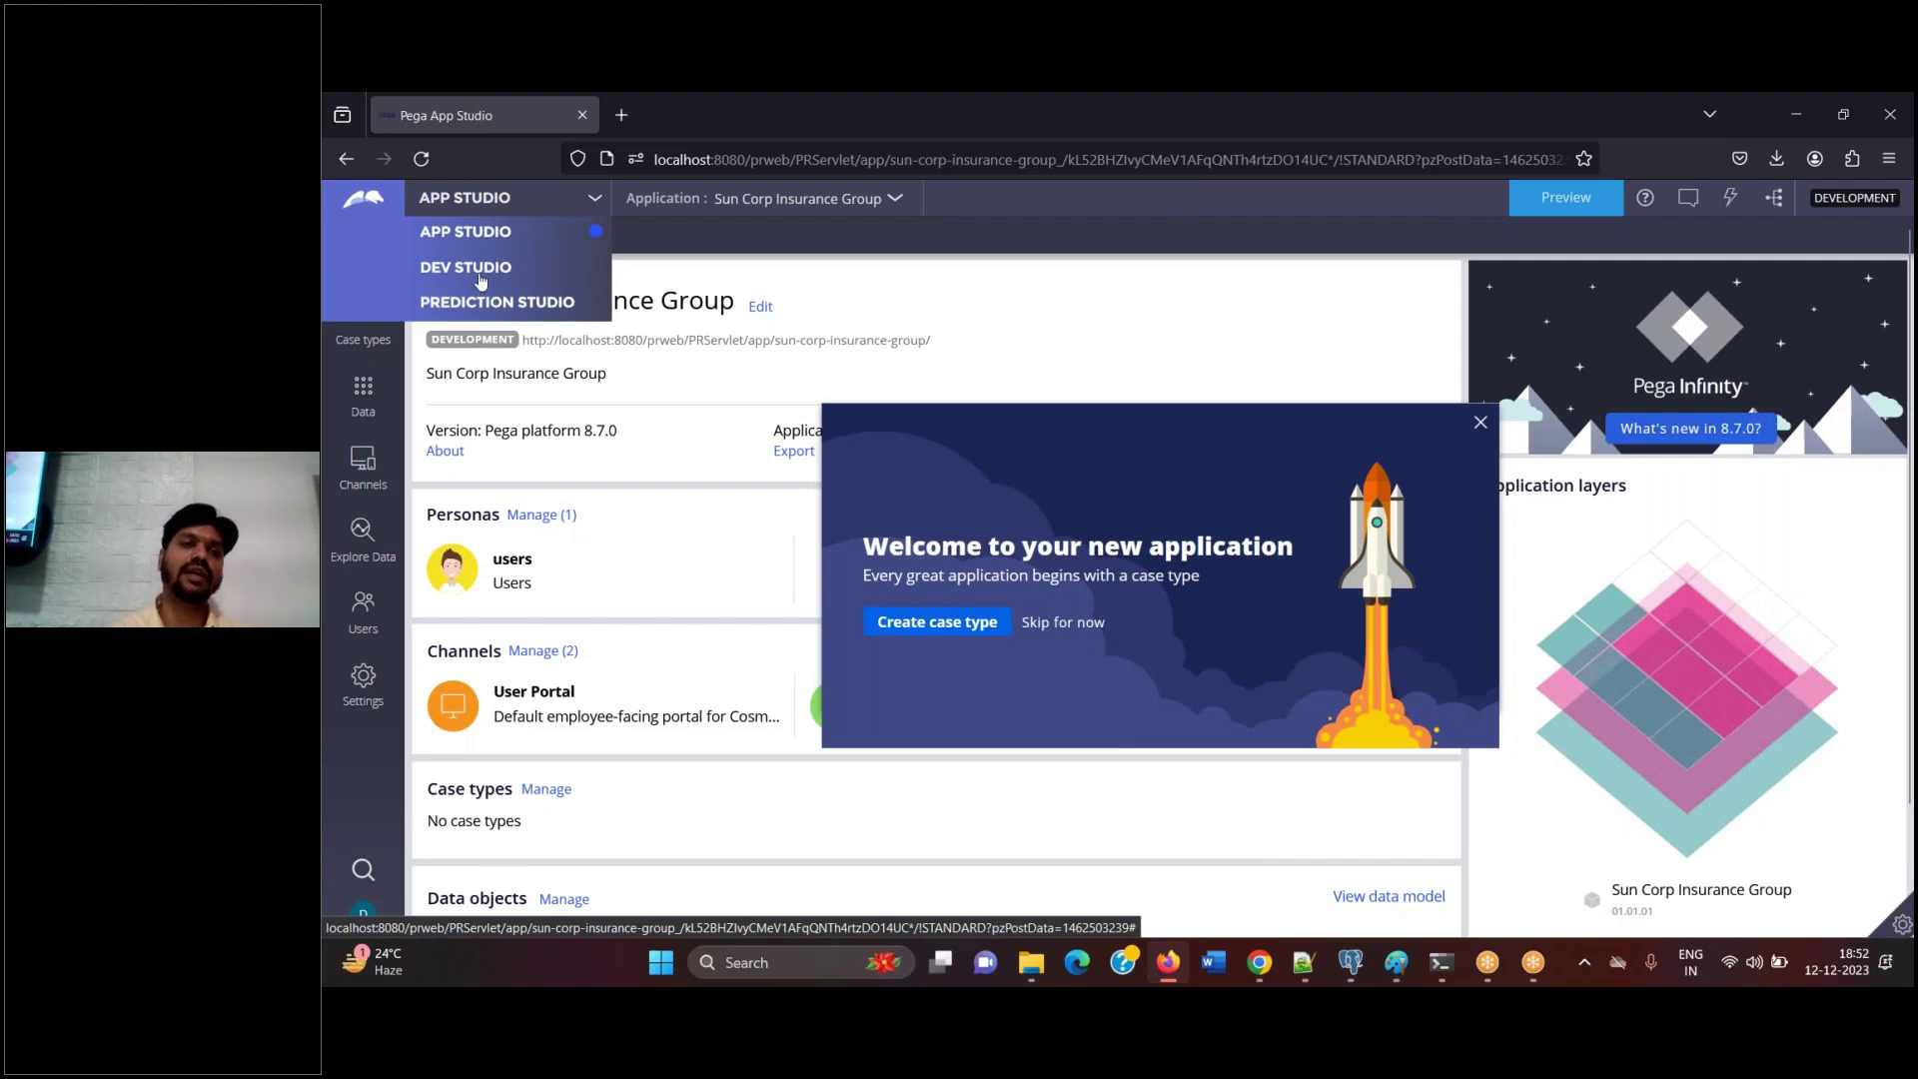
click(485, 284)
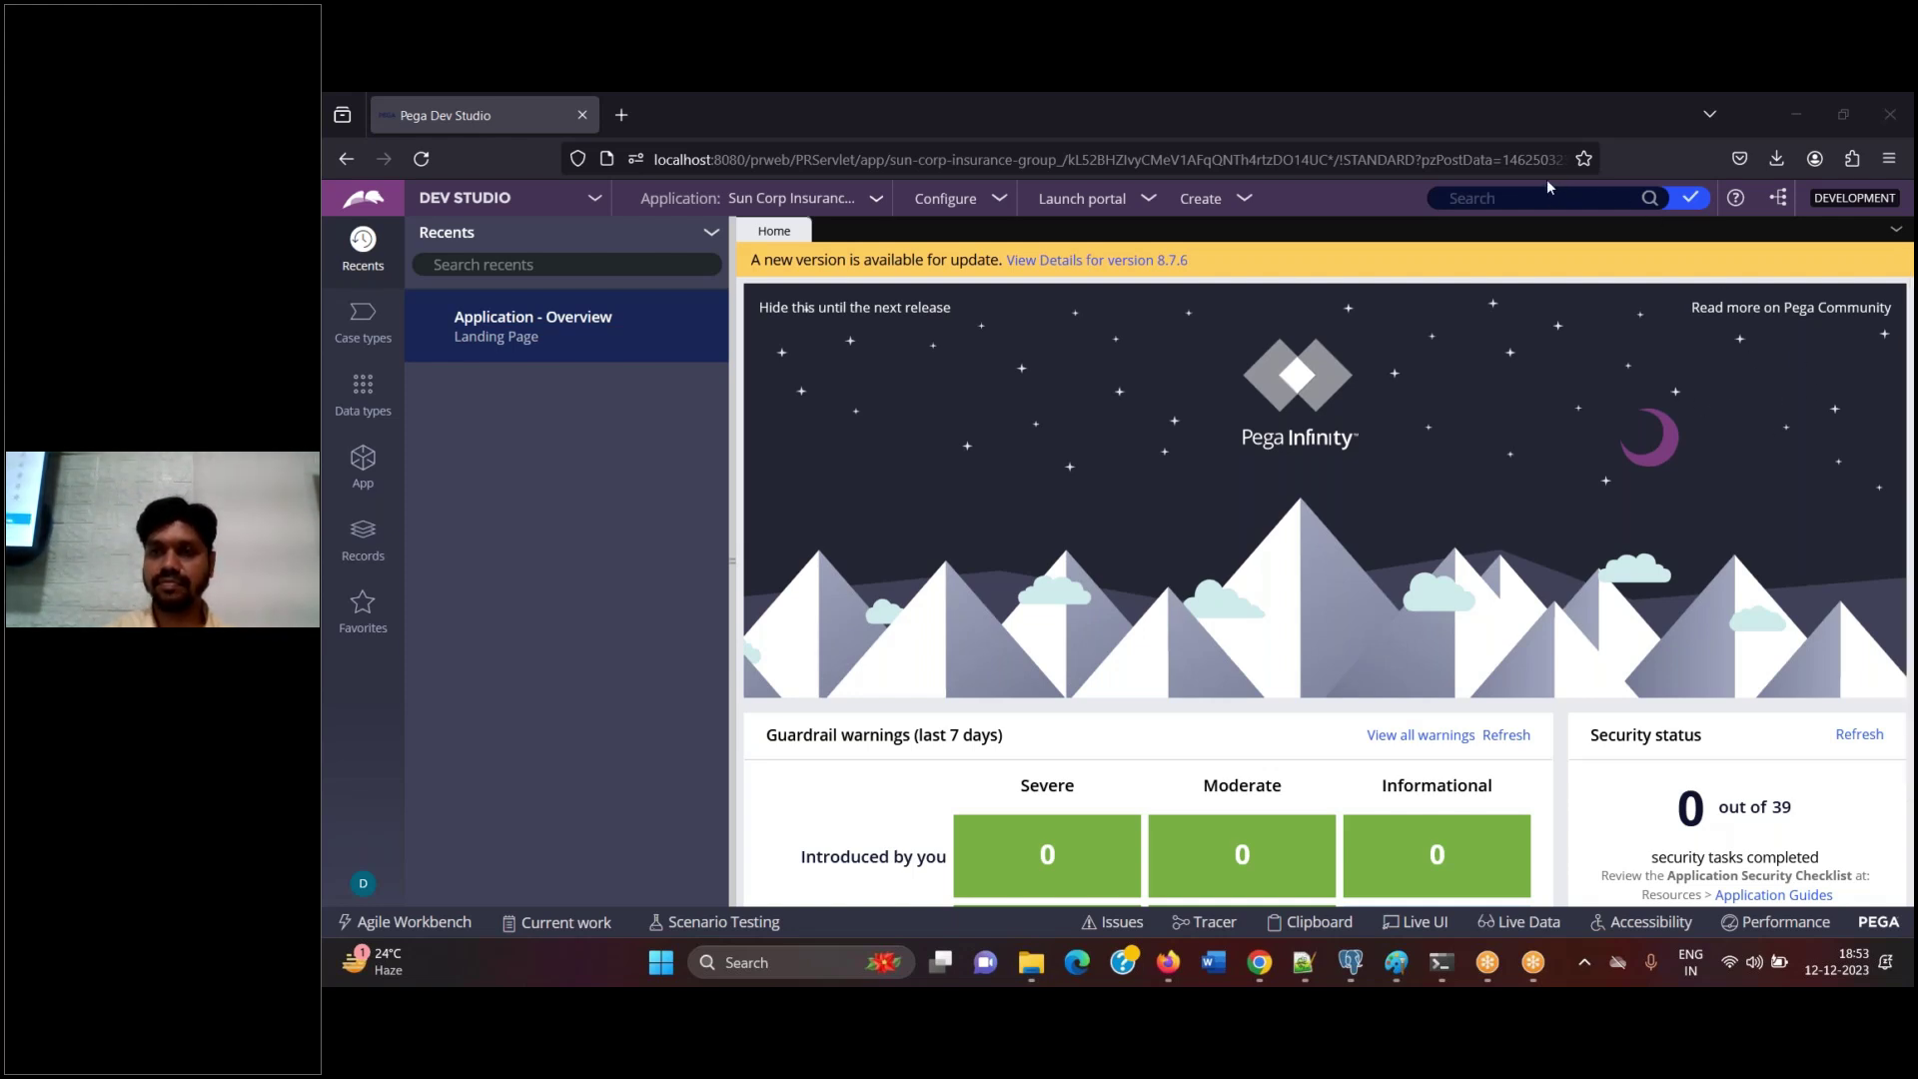
Refocus the browser and show the App explorer listing the SUN-FW-SunCorpI-Work class
click(957, 335)
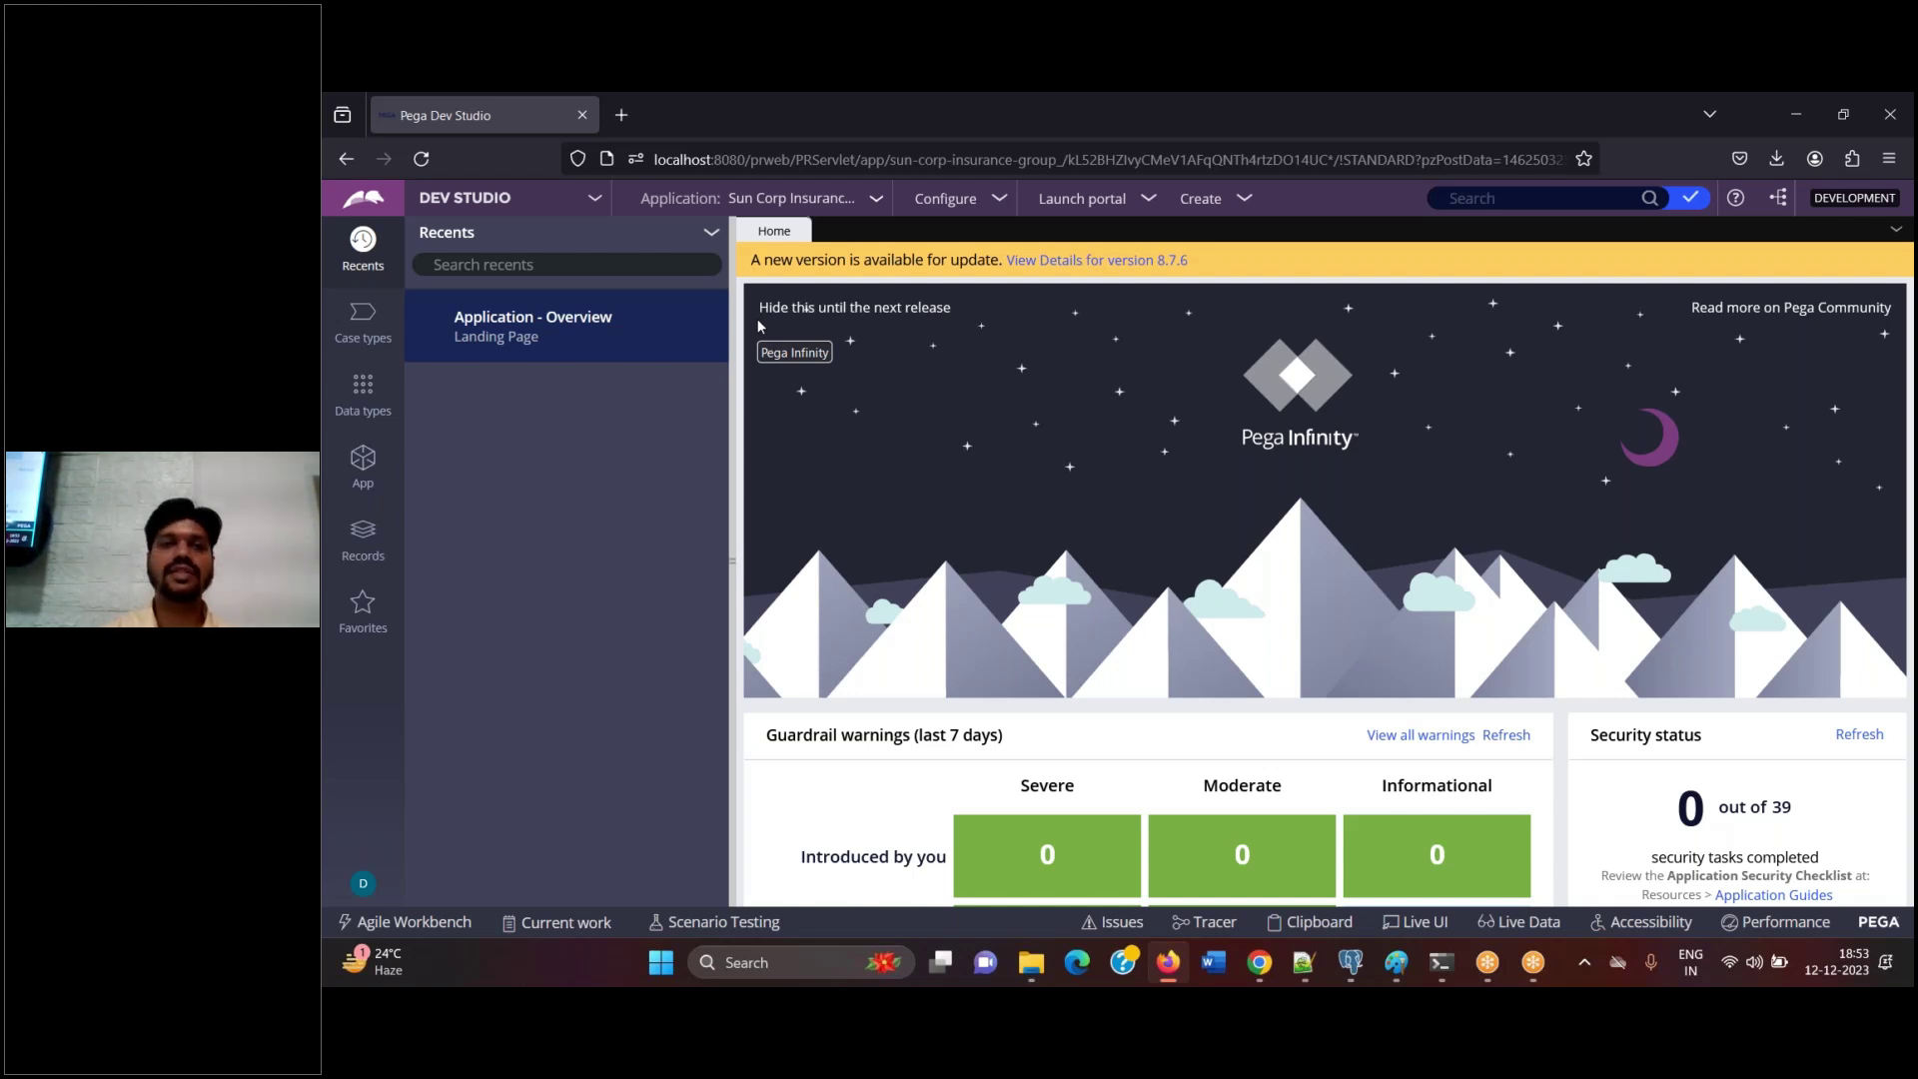
click(362, 465)
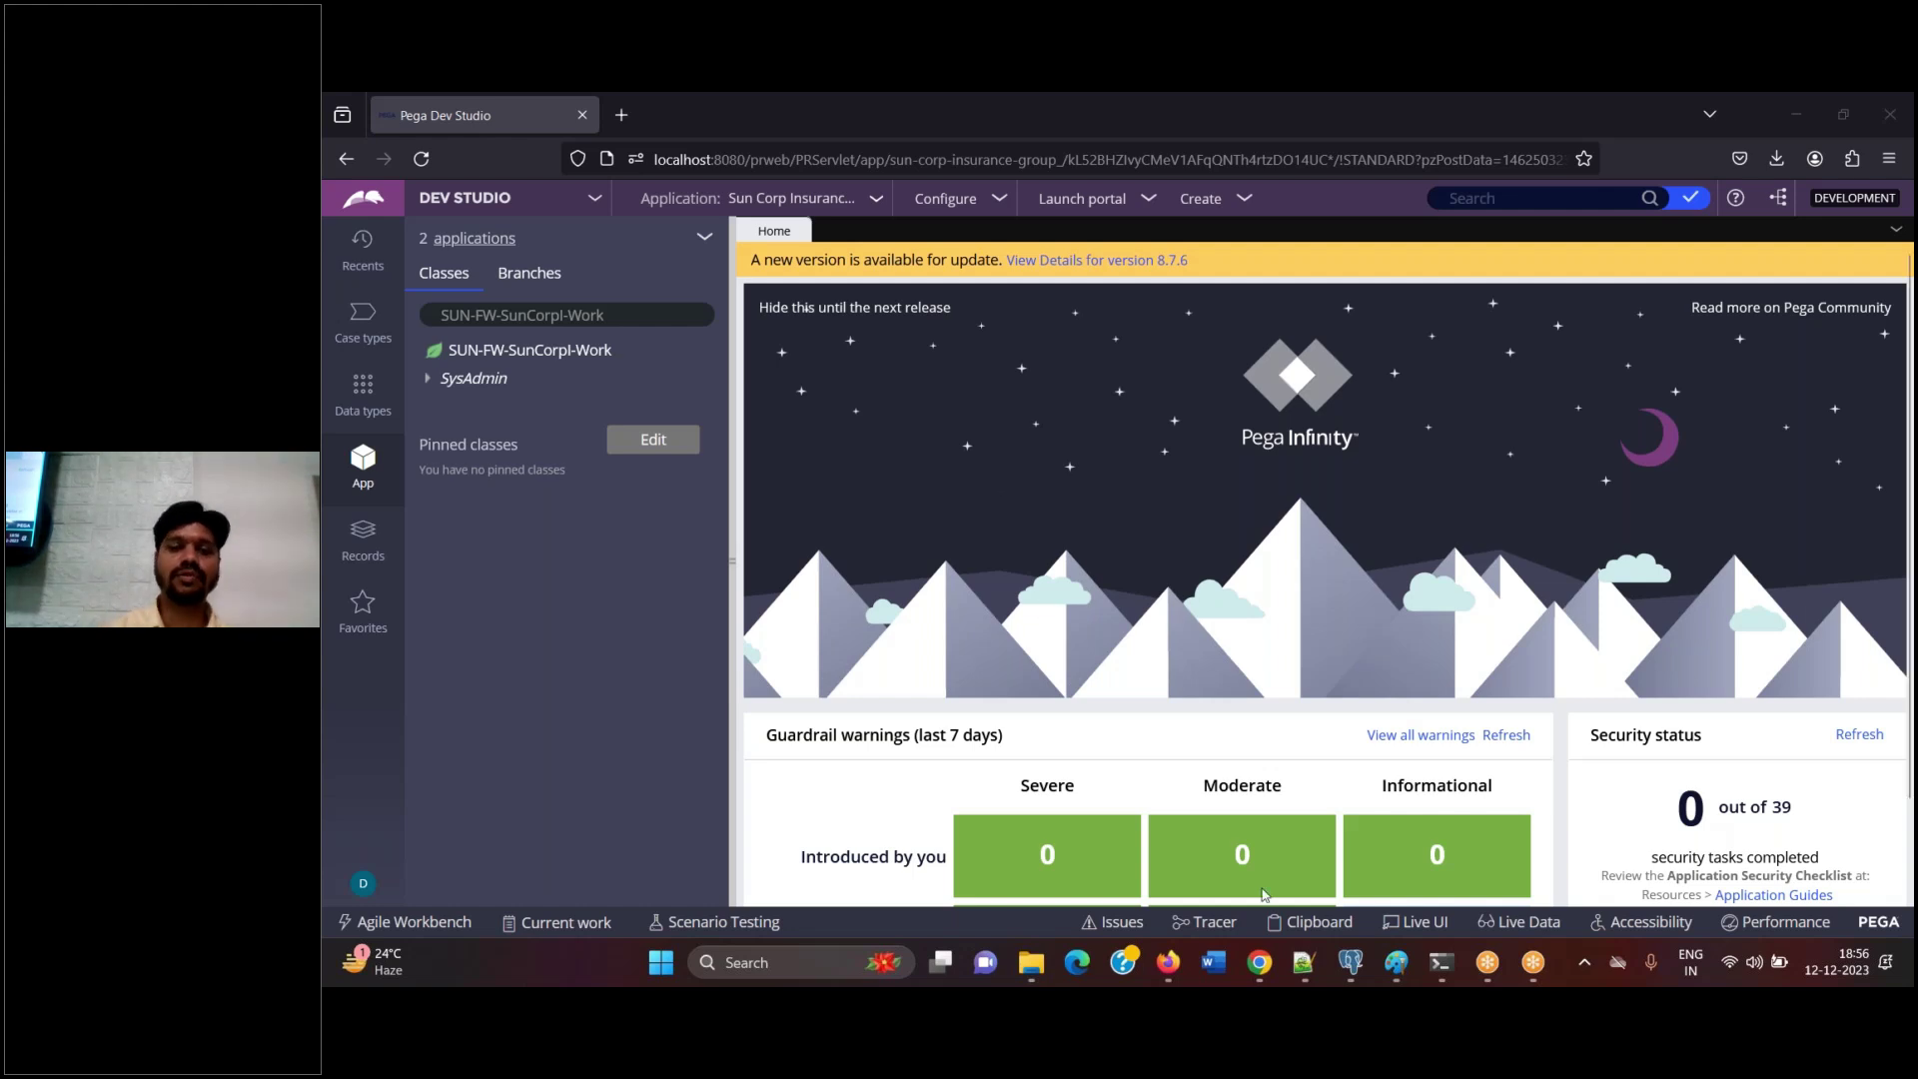
Add example lines 'X-Y-Z' and 'A-B-C' under line 208 of the class notes
click(1303, 964)
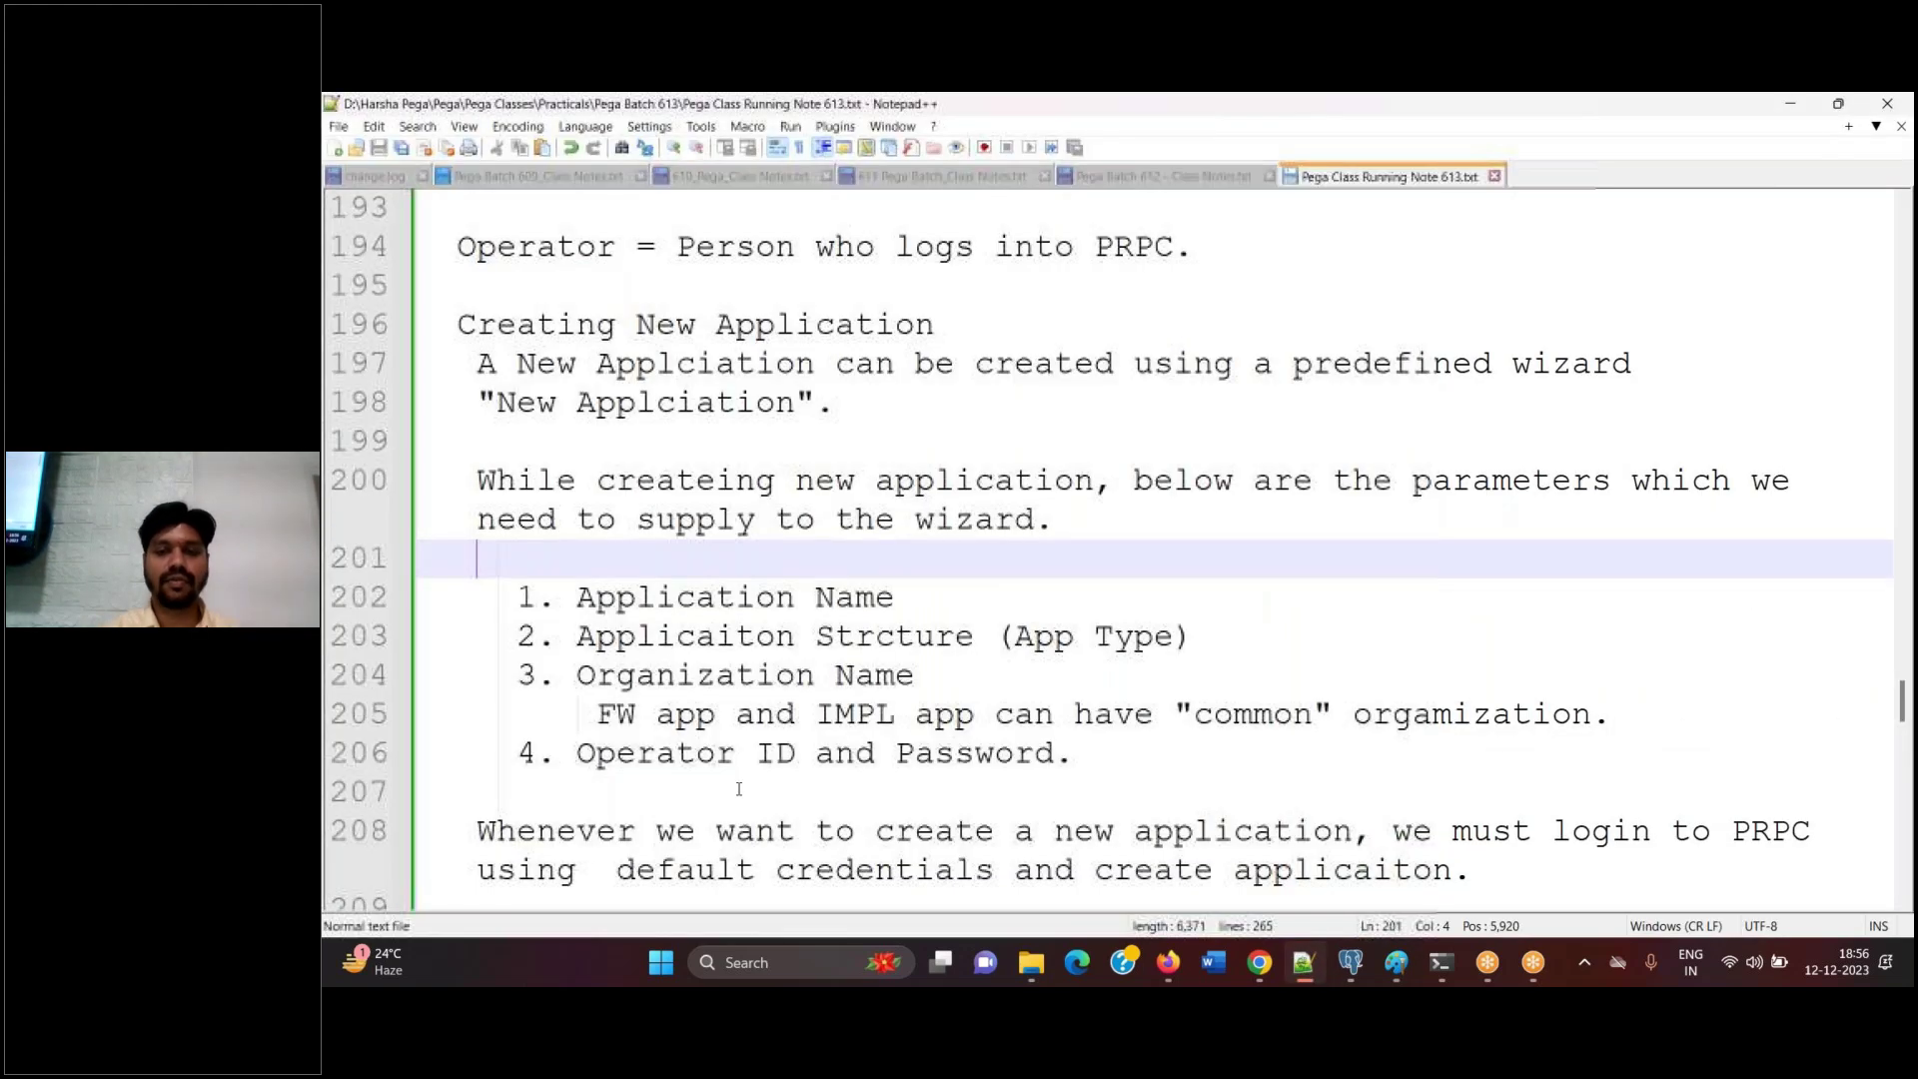
click(1479, 870)
key(Return)
key(Return)
key(Return)
text(X-Y-Z)
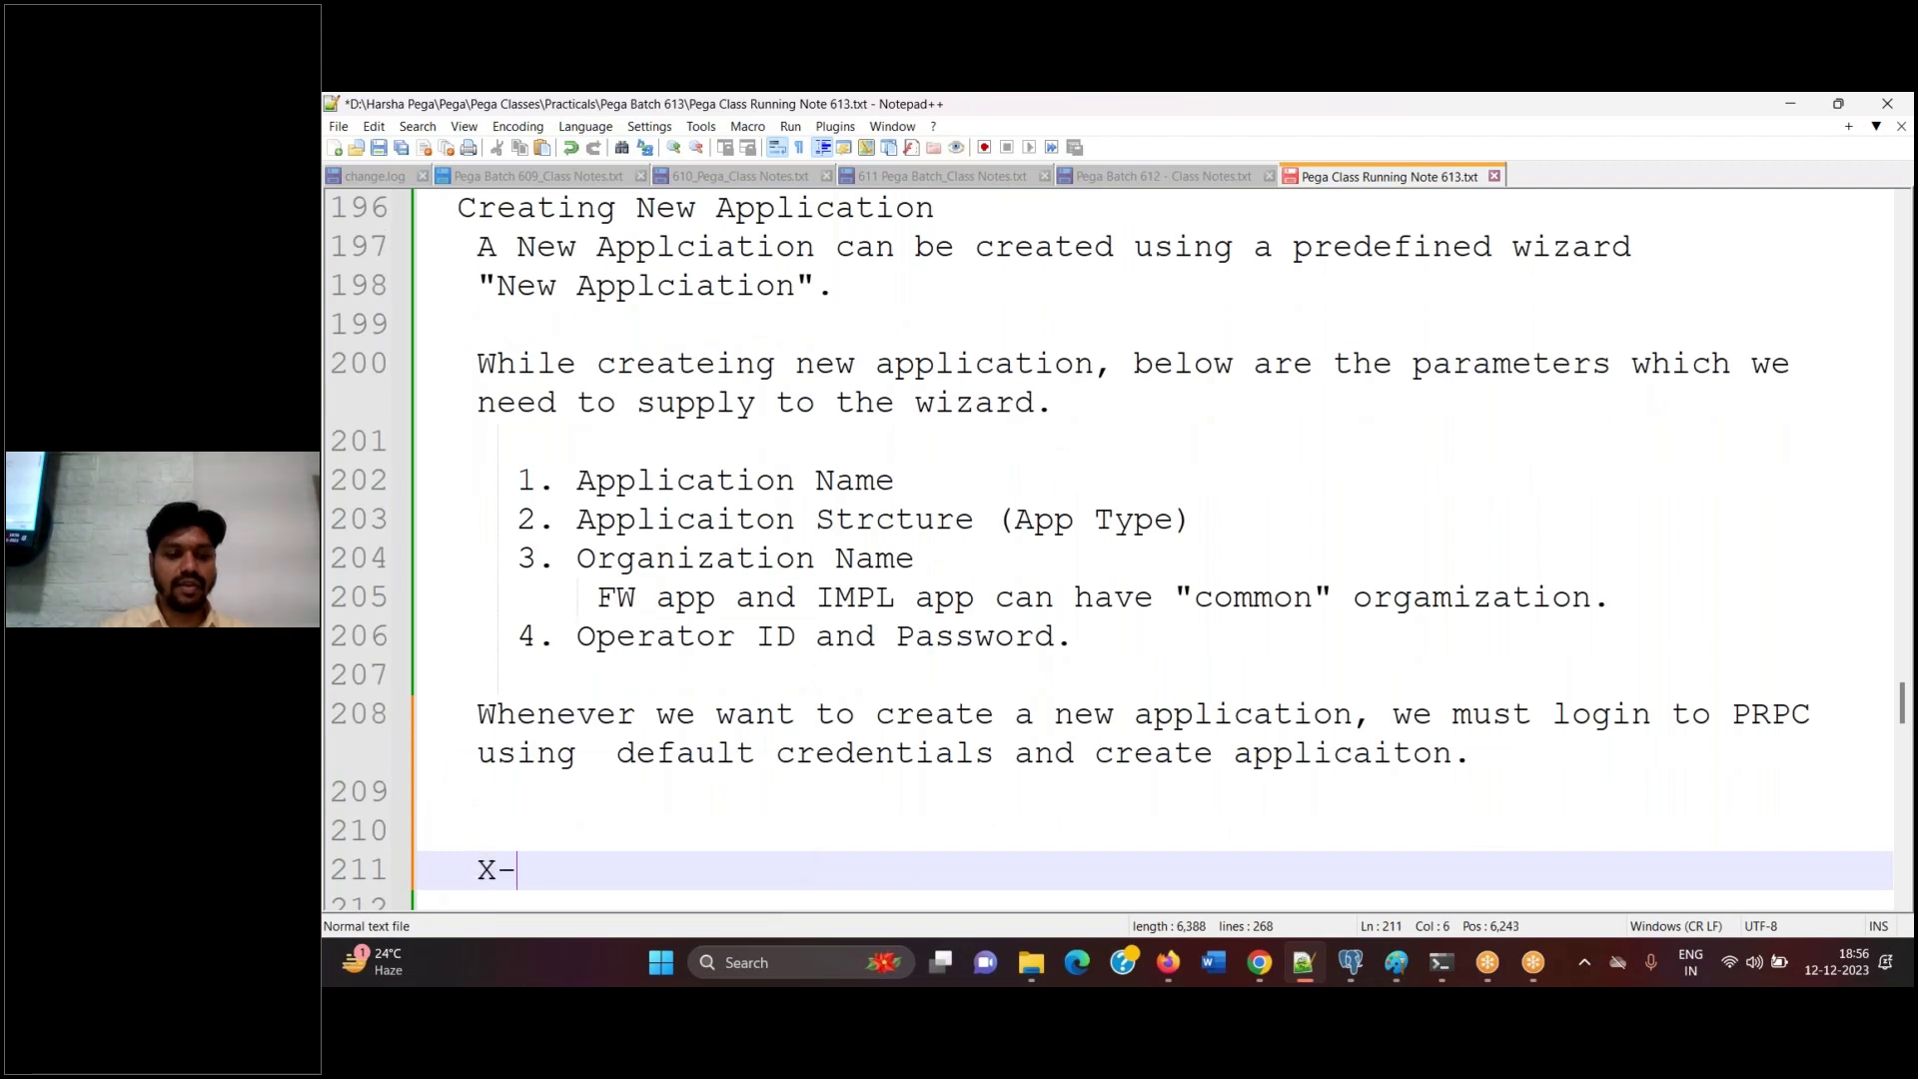
key(Return)
key(Return)
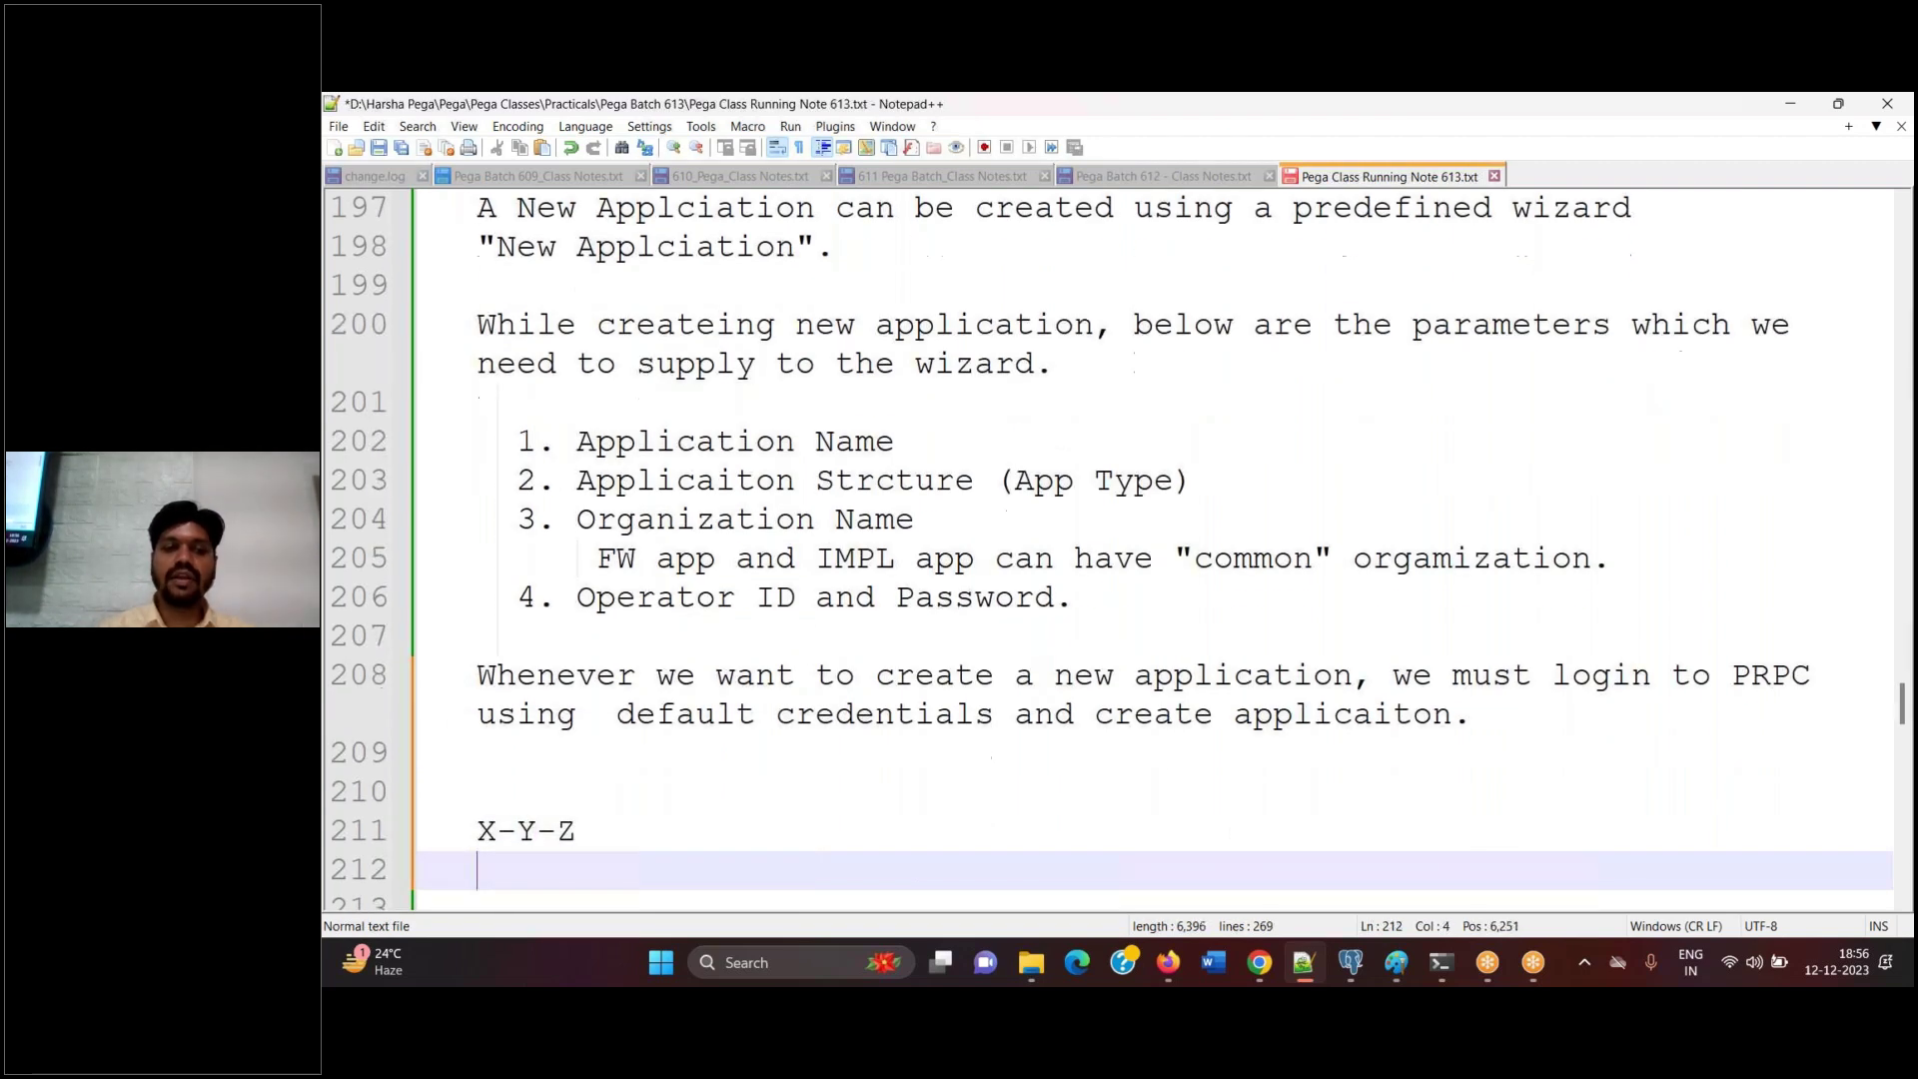
text(A-B_)
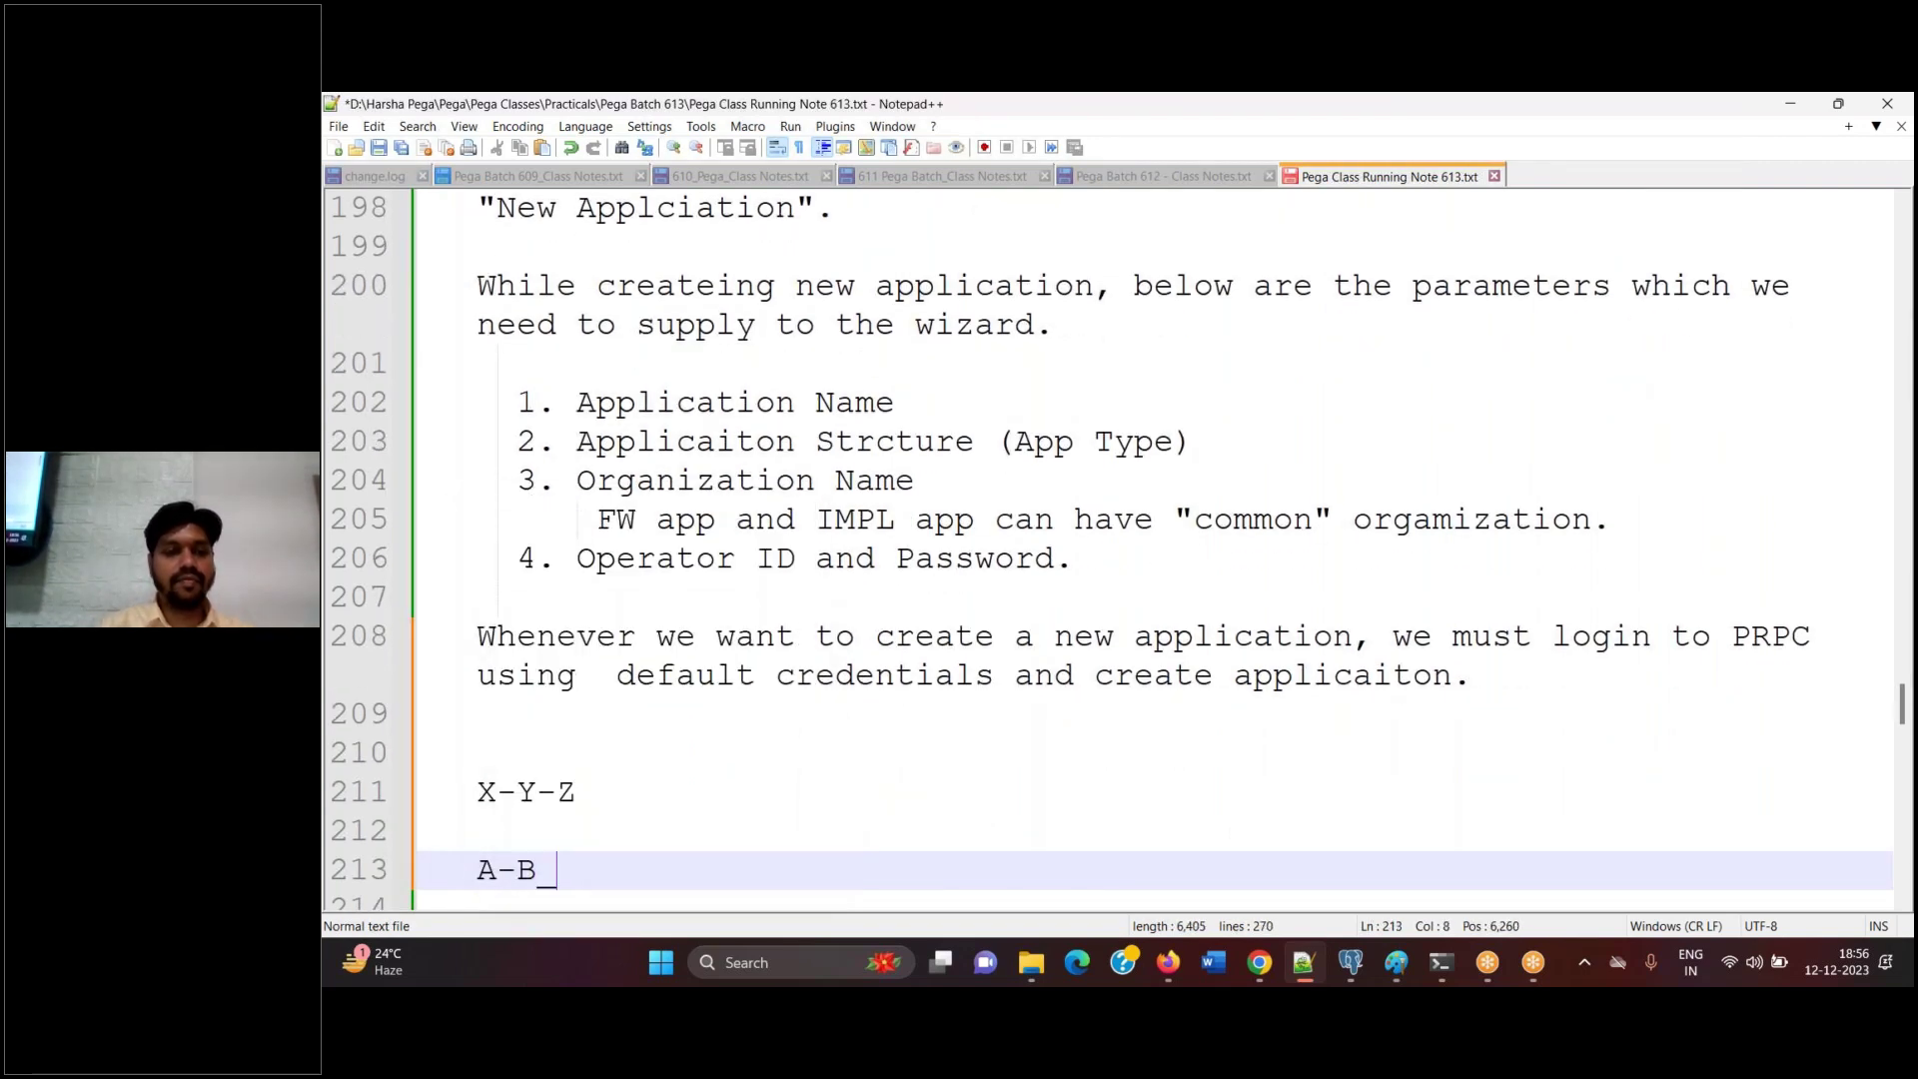
key(BackSpace)
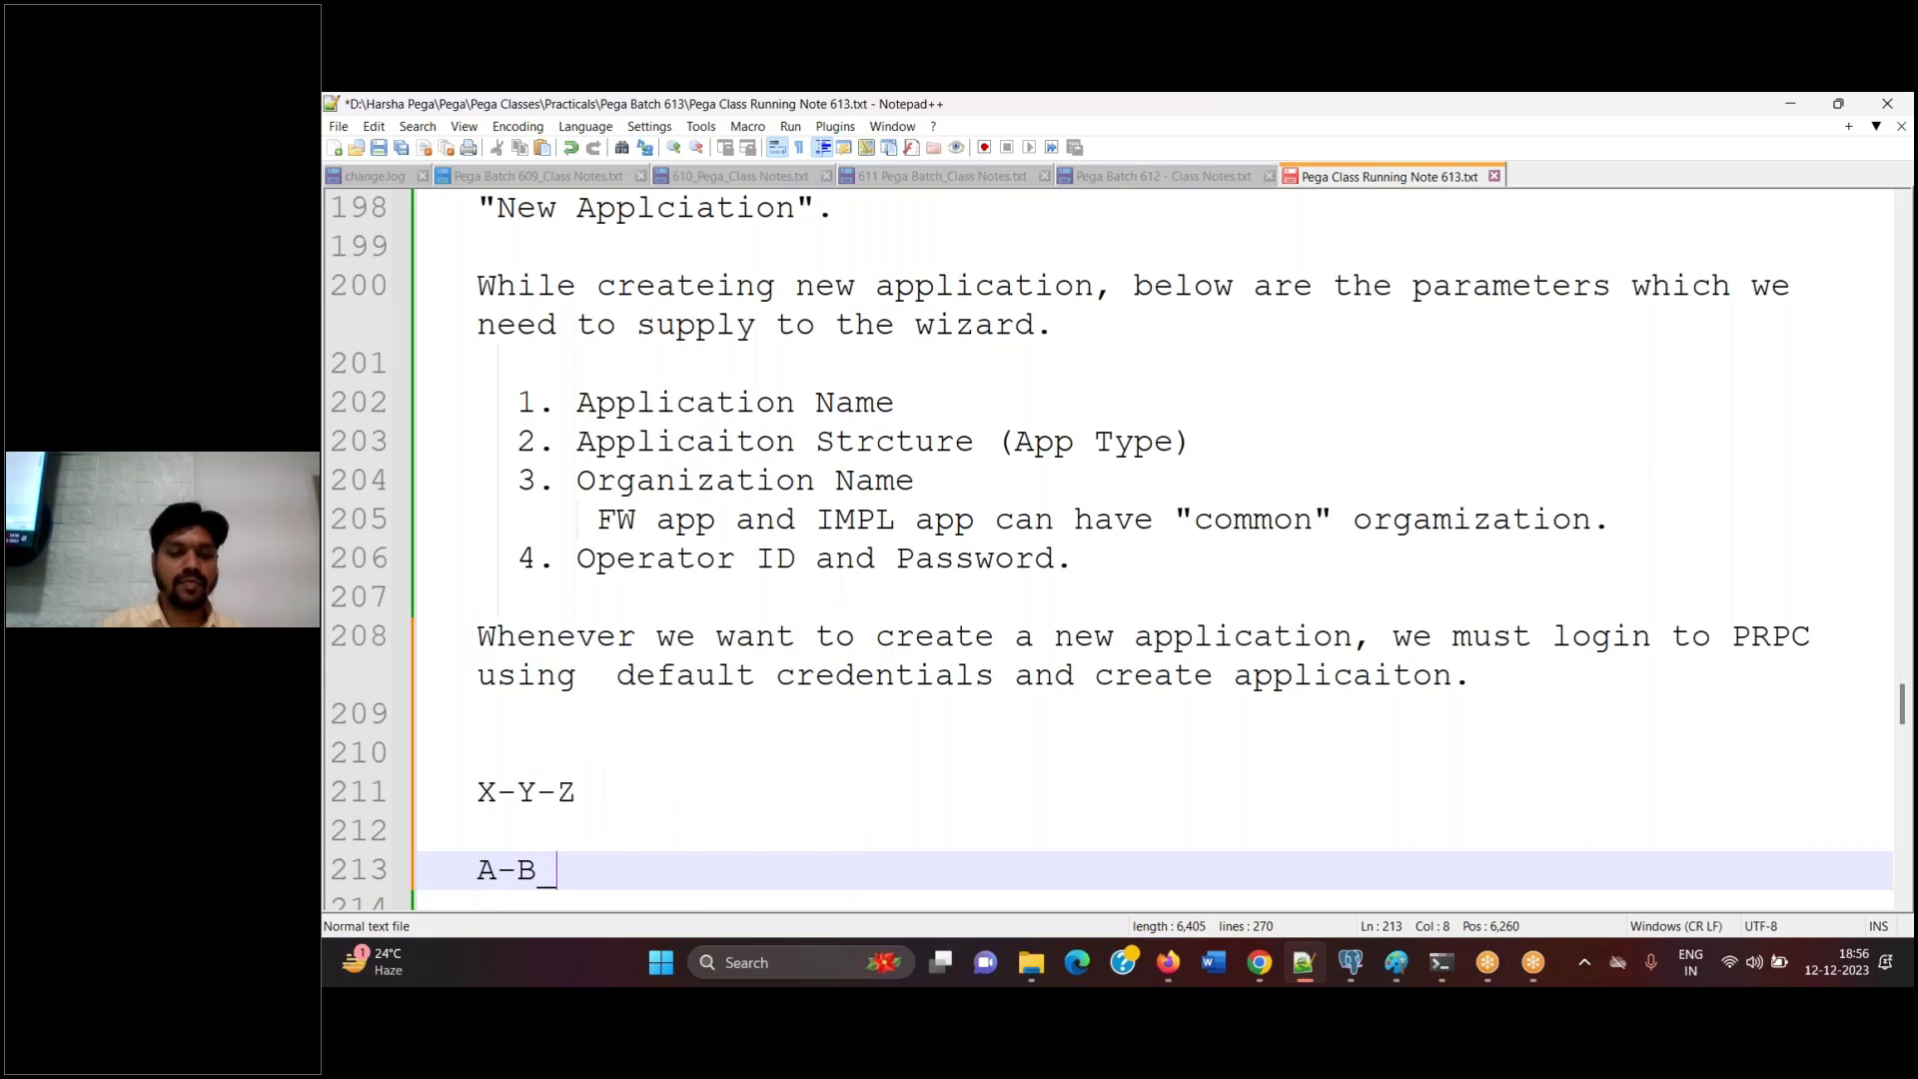
text(-C)
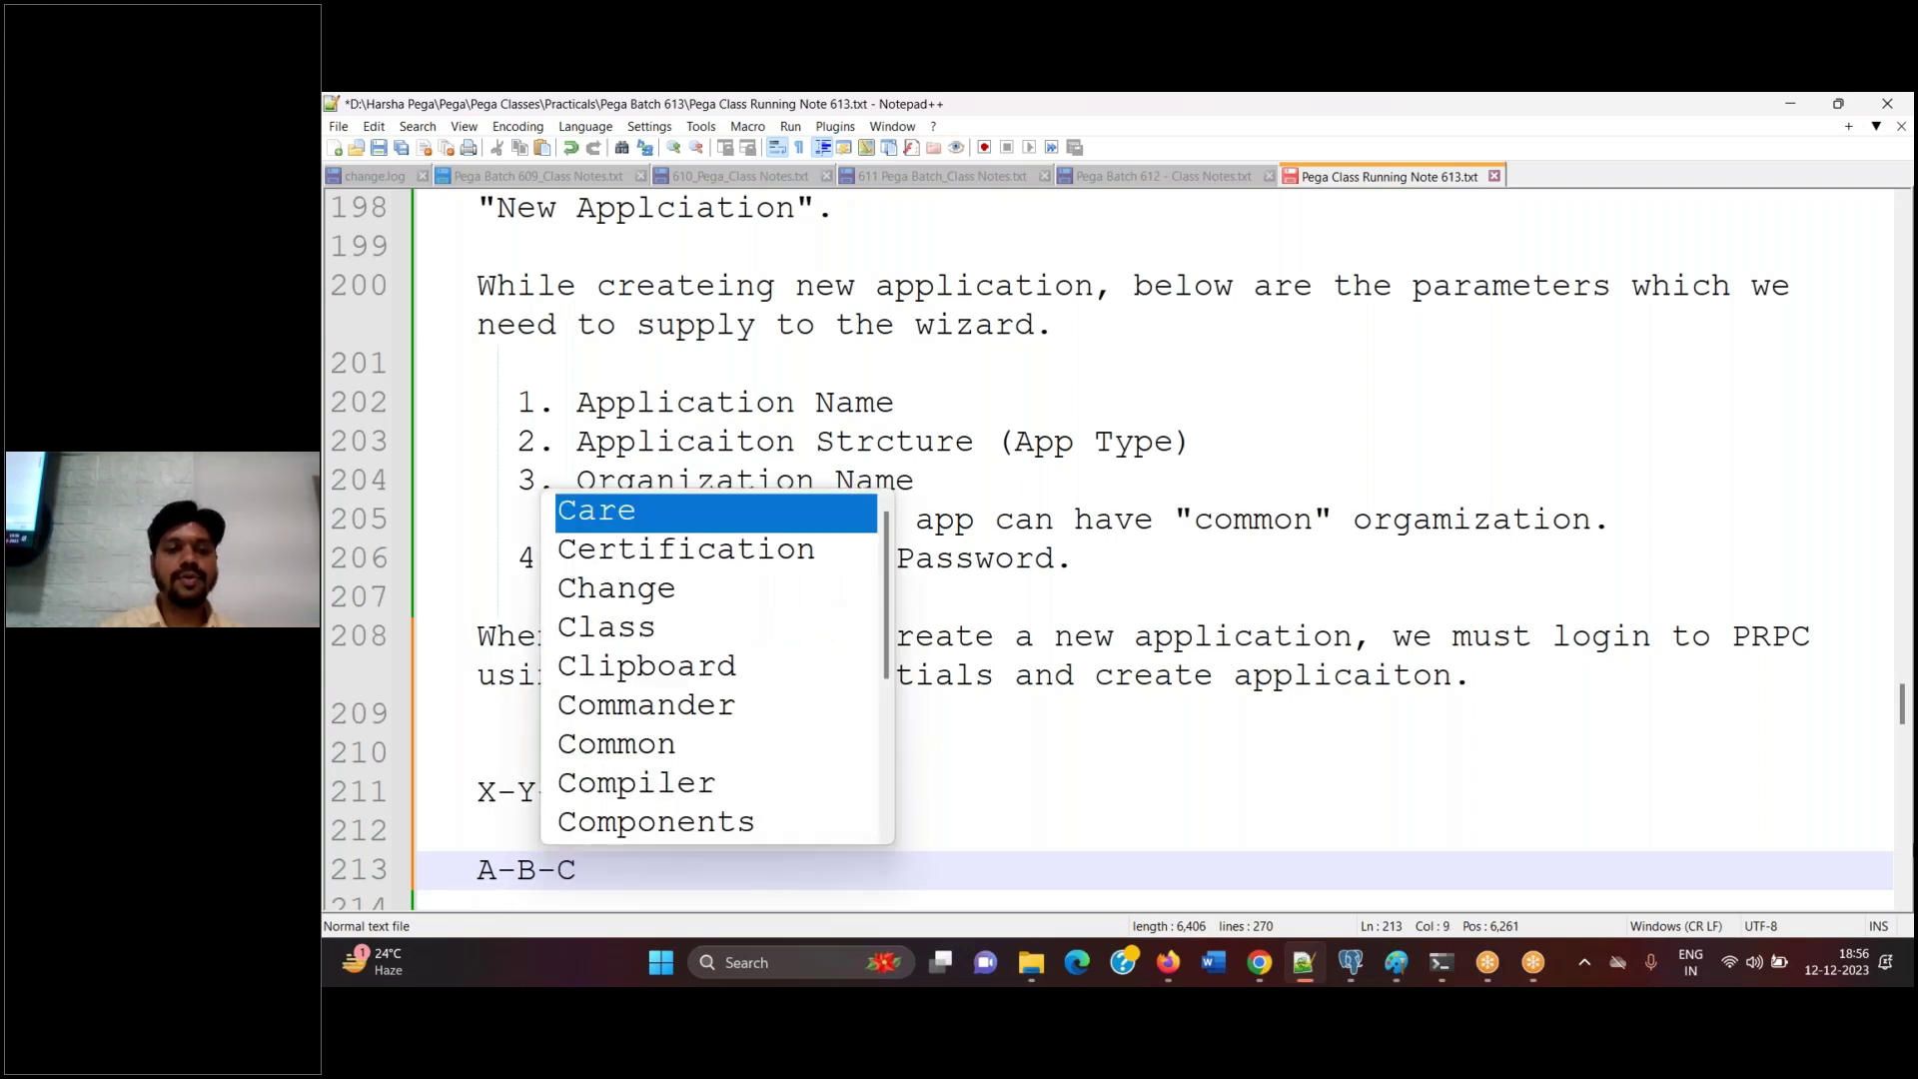
click(1780, 434)
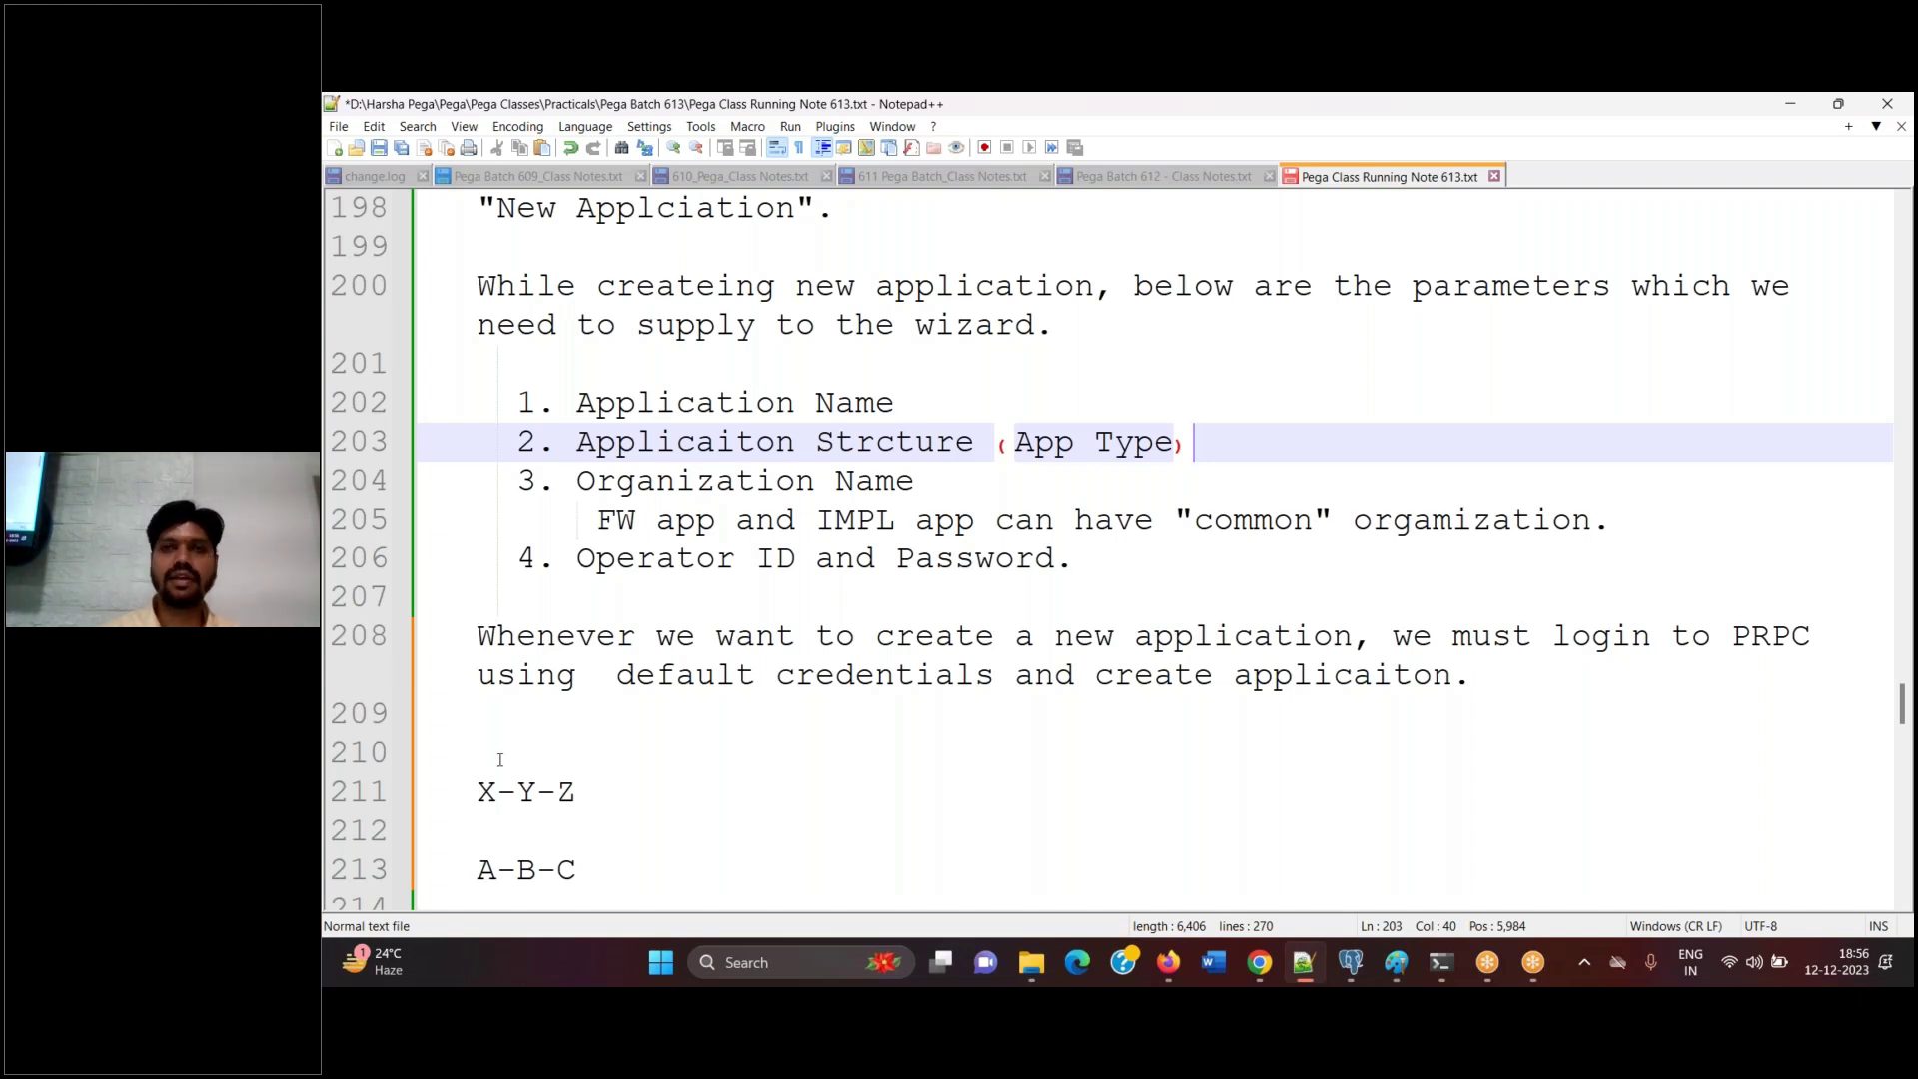
Delete the X-Y-Z and A-B-C lines plus the blank lines and spaces before the login line
drag(480, 752, 634, 860)
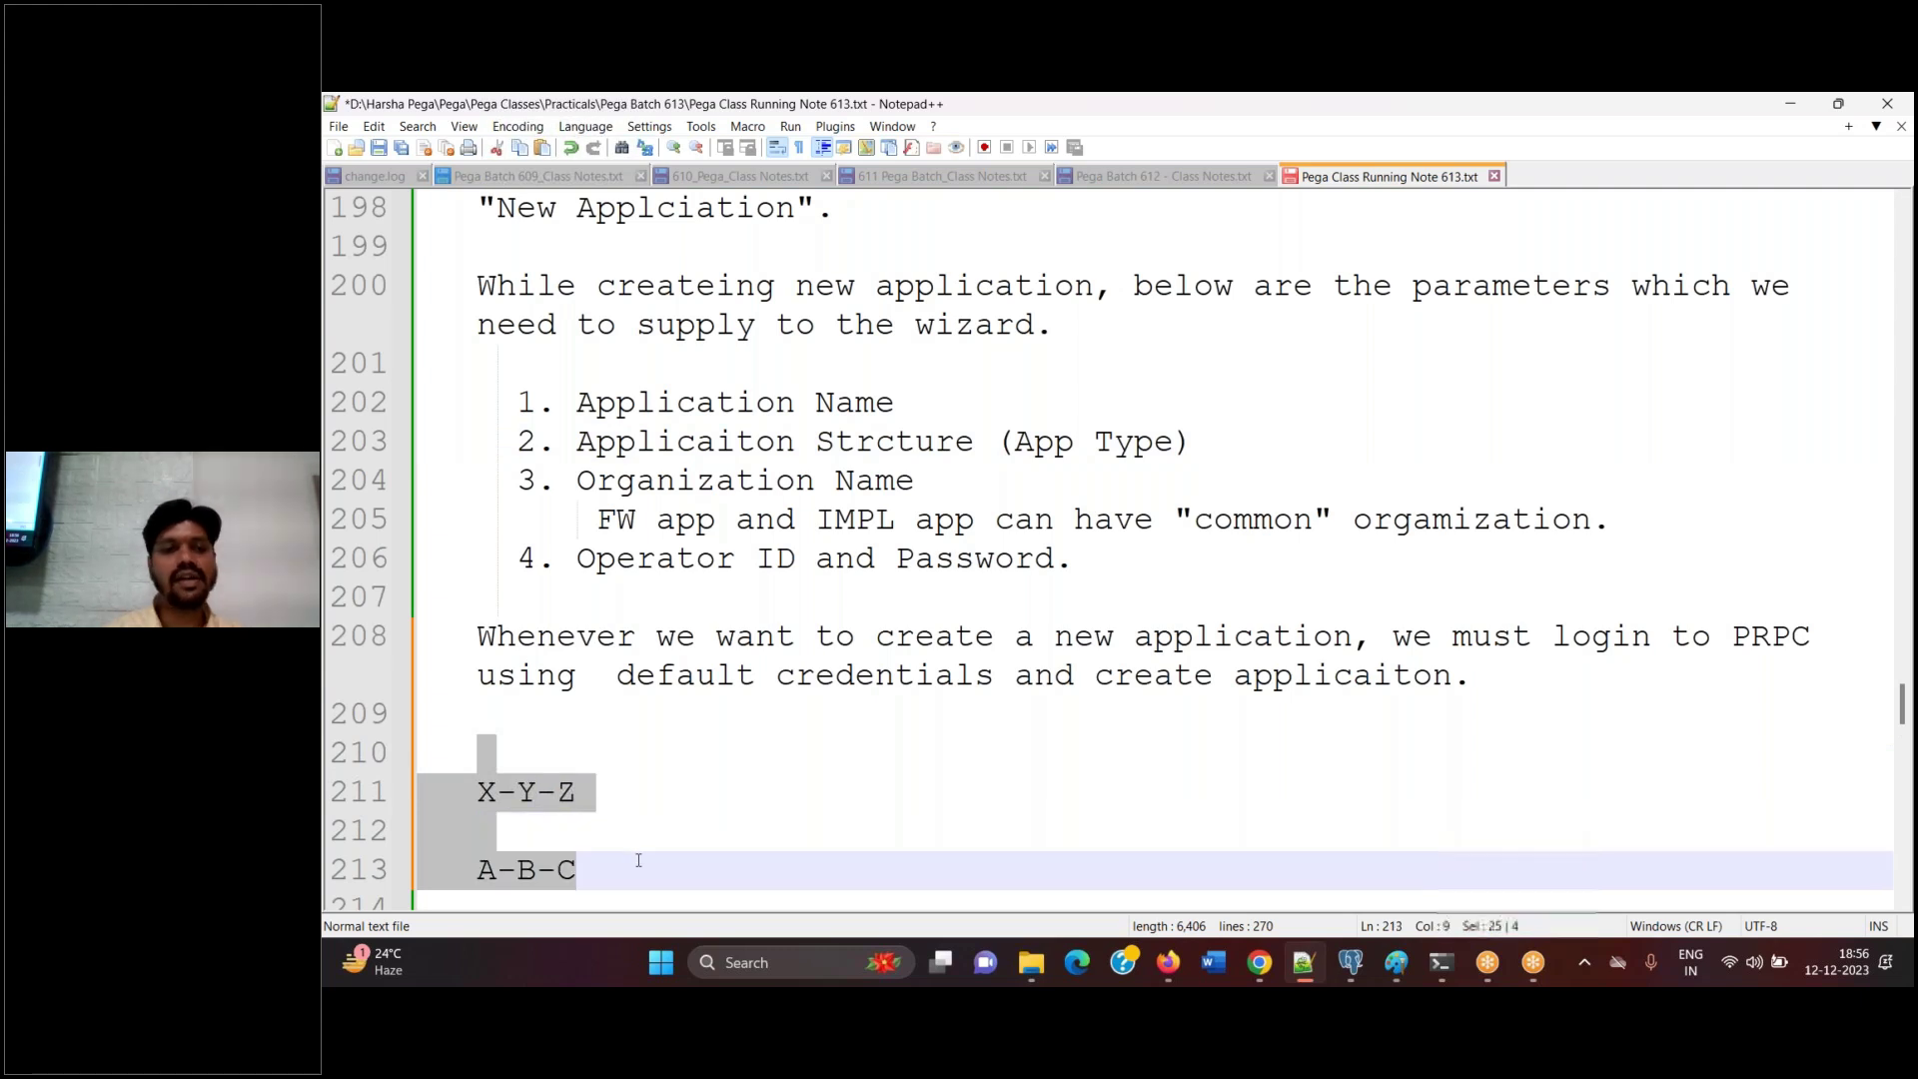
key(BackSpace)
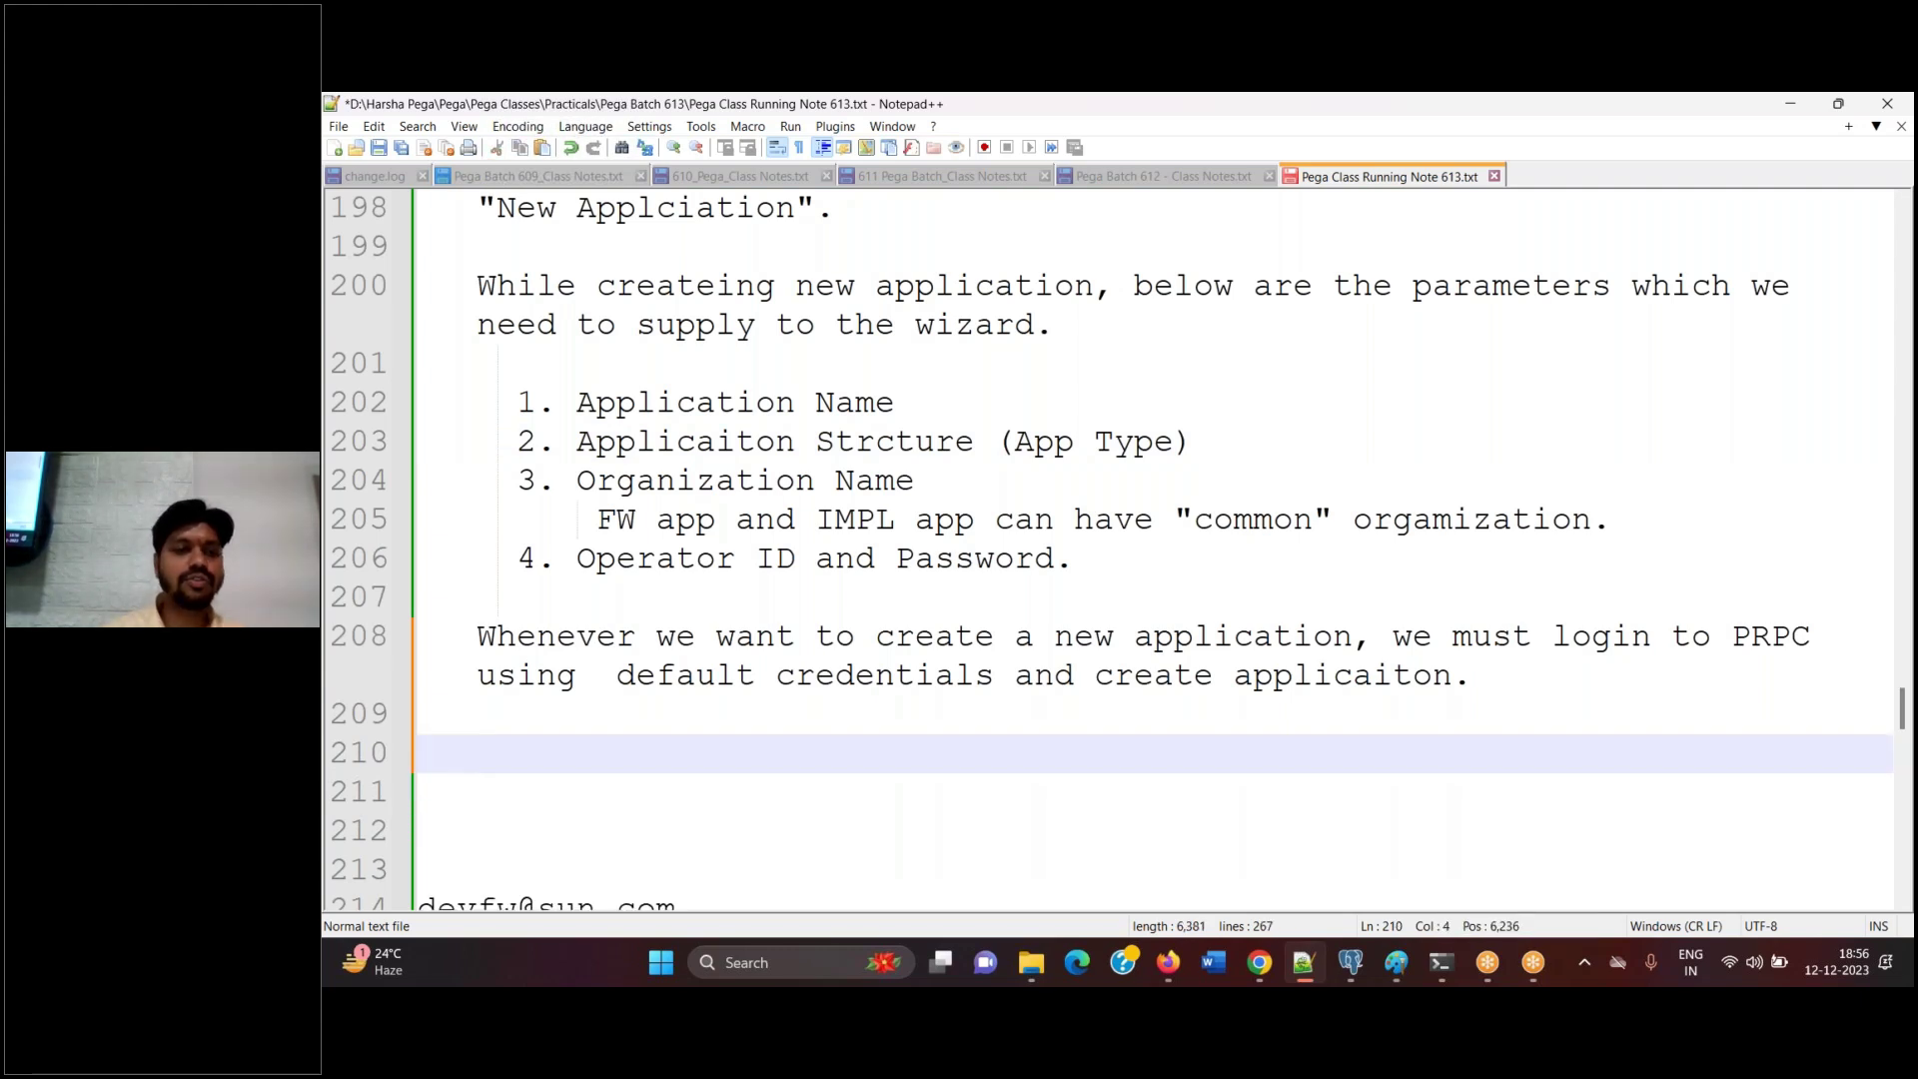
key(Delete)
key(Delete)
key(Delete)
key(Delete)
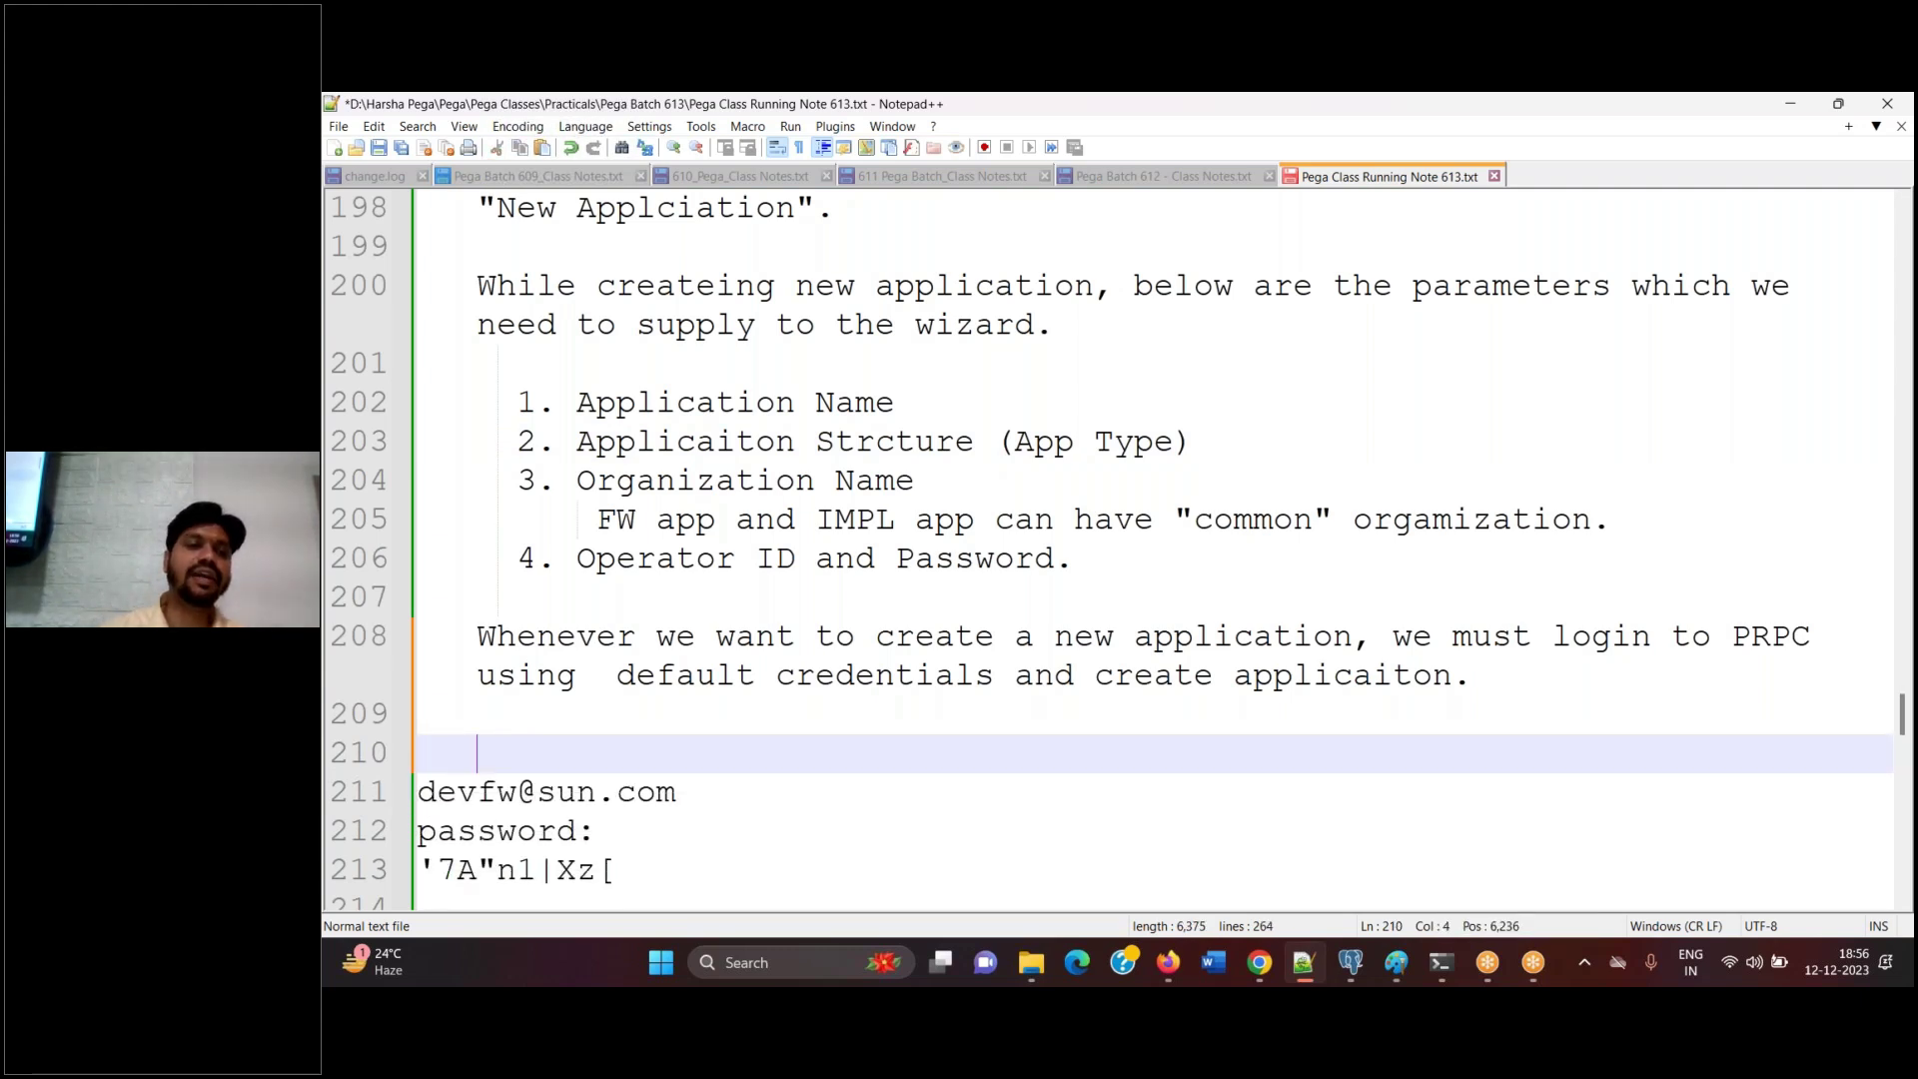
key(BackSpace)
key(BackSpace)
key(BackSpace)
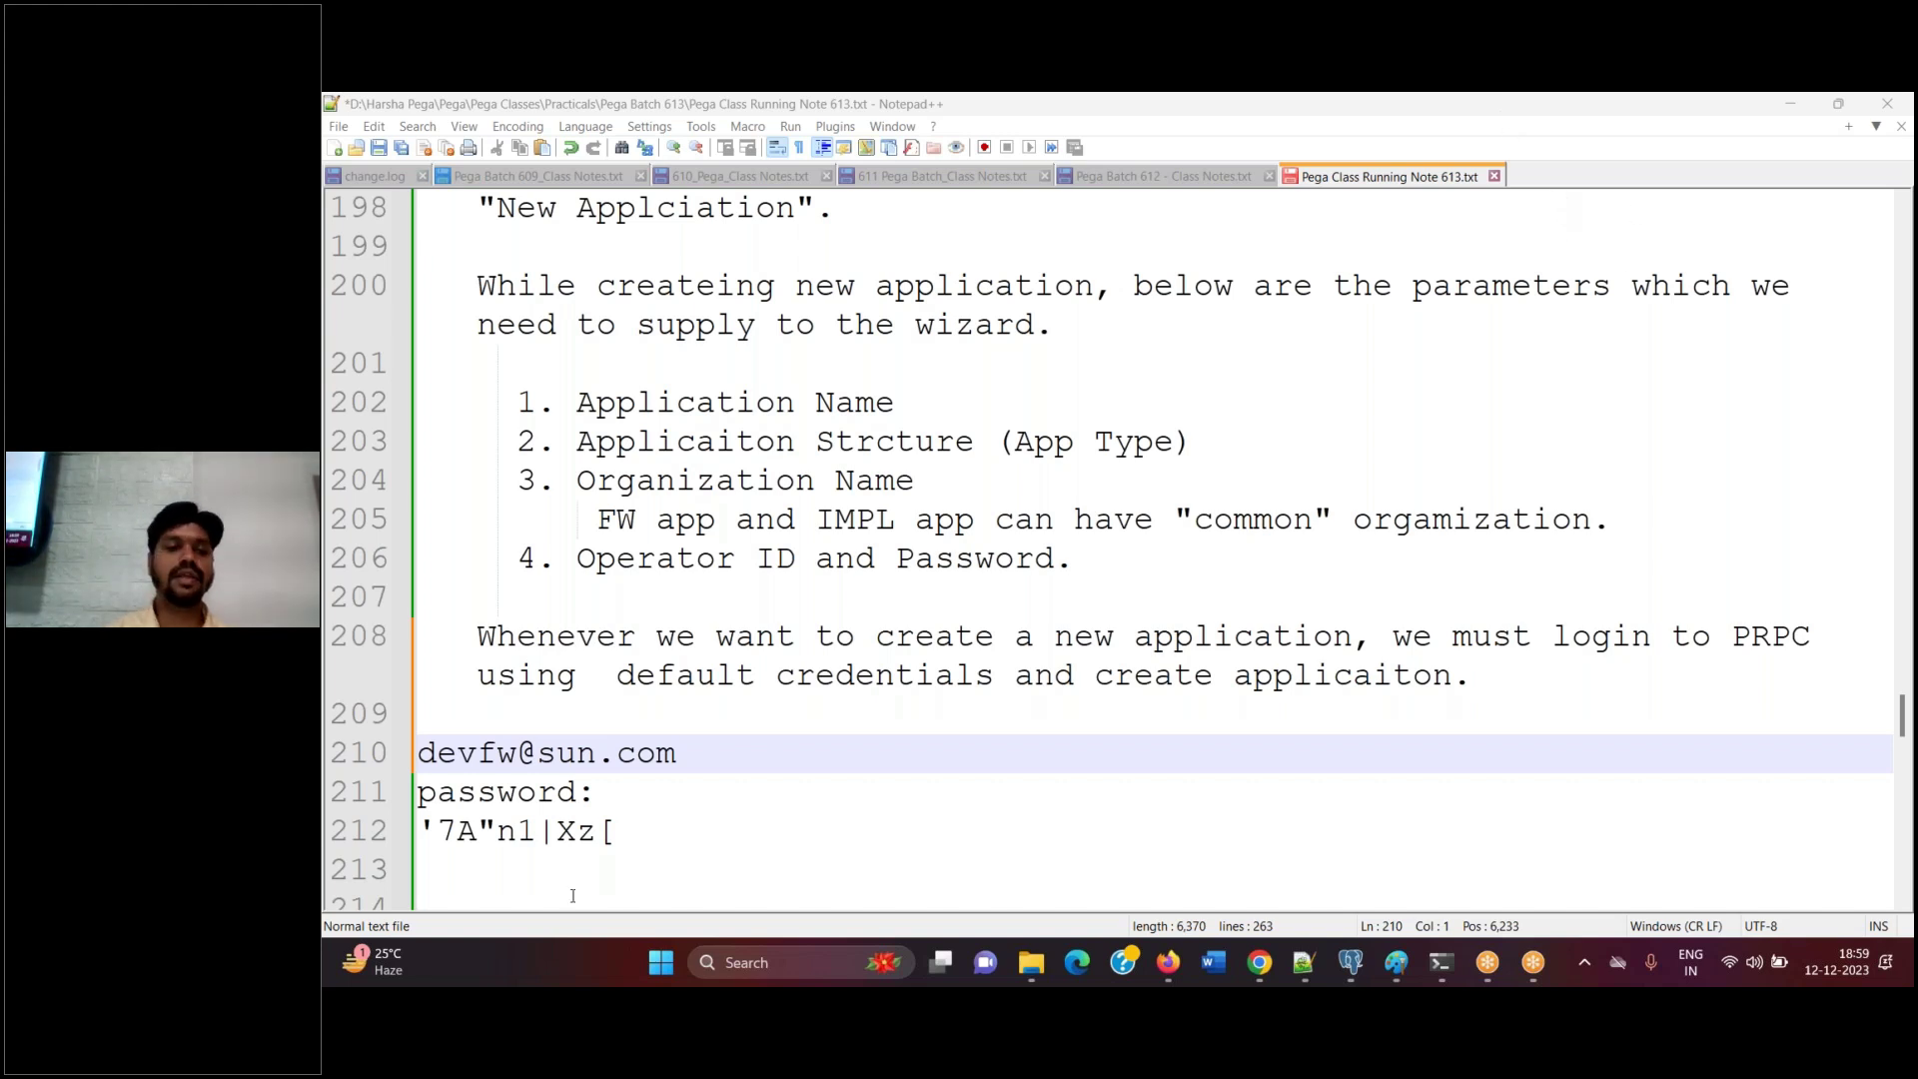
Add a dashed separator line below the password line
click(664, 859)
key(Return)
text(------------------------------------------------------)
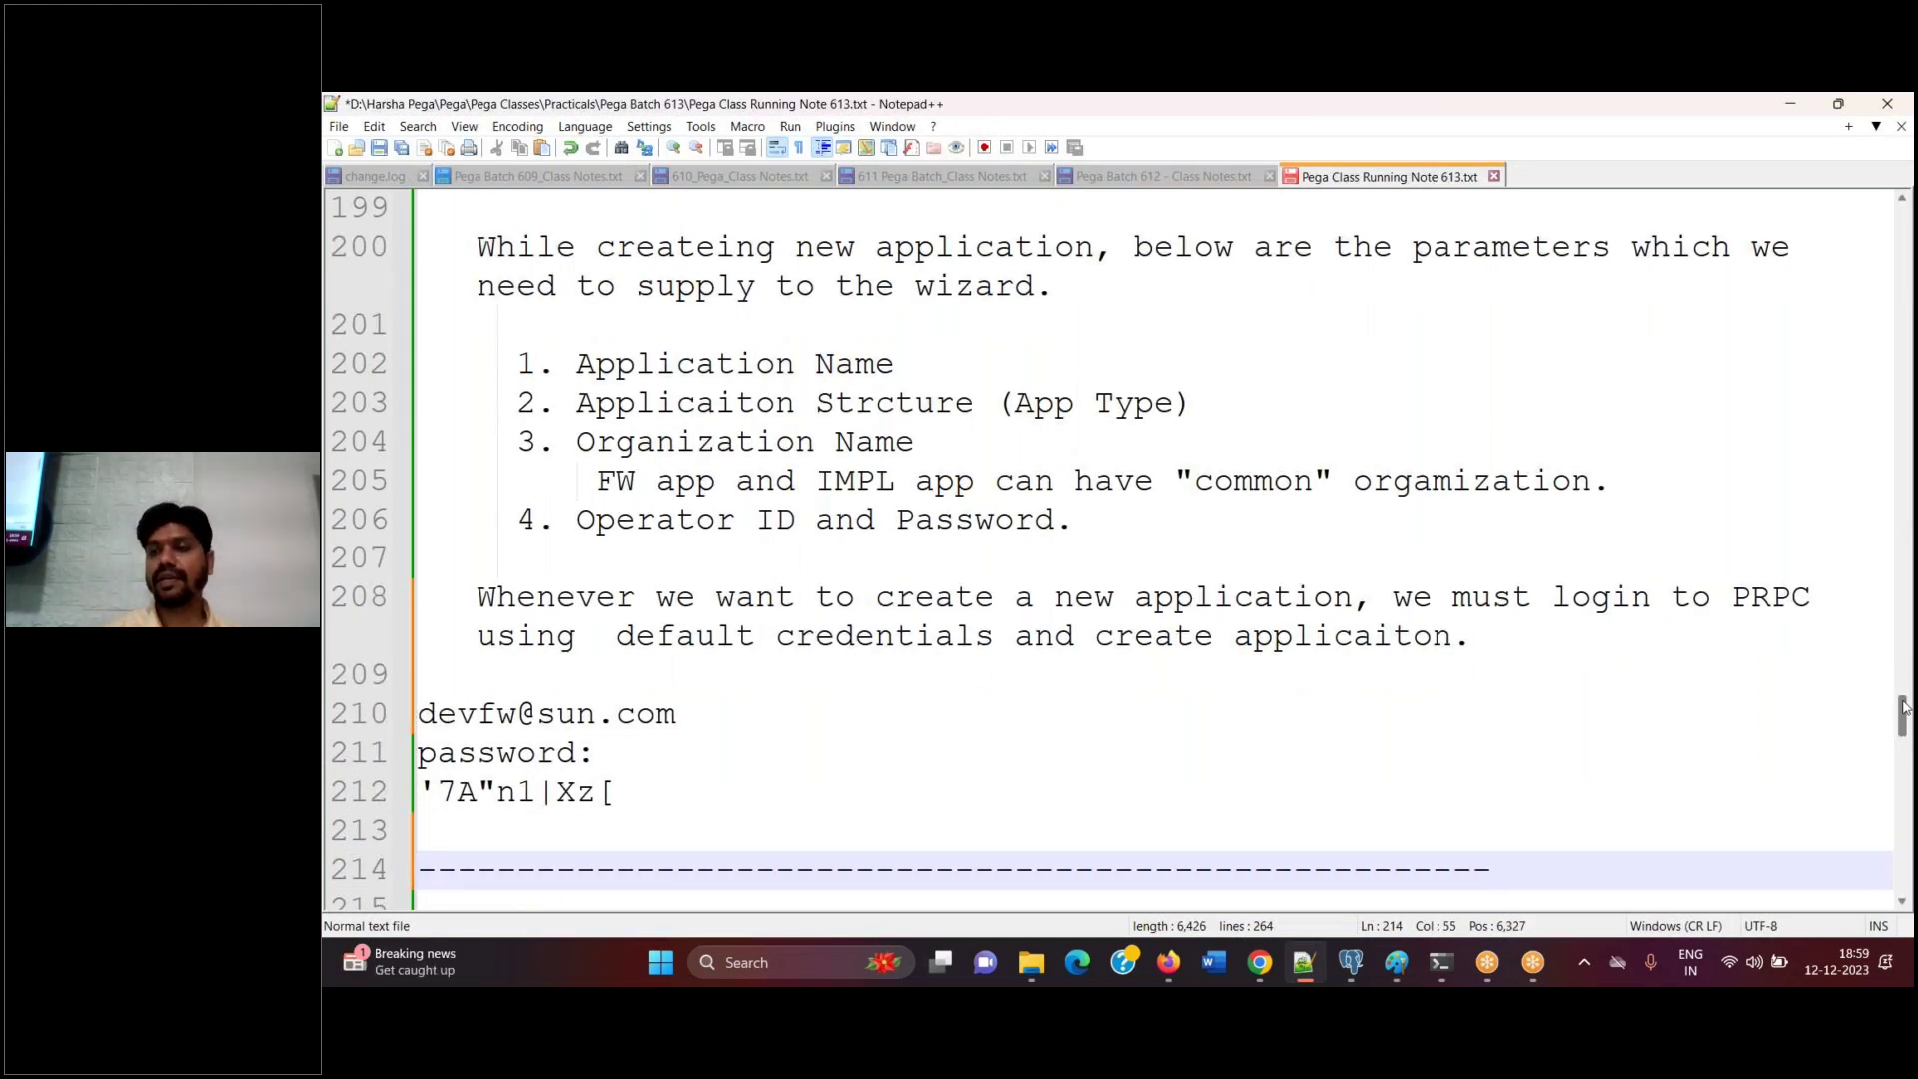
drag(1905, 713, 1906, 656)
Copy the Dec 11 2023 header block below the separator and remove the duplicate dashed line
click(714, 364)
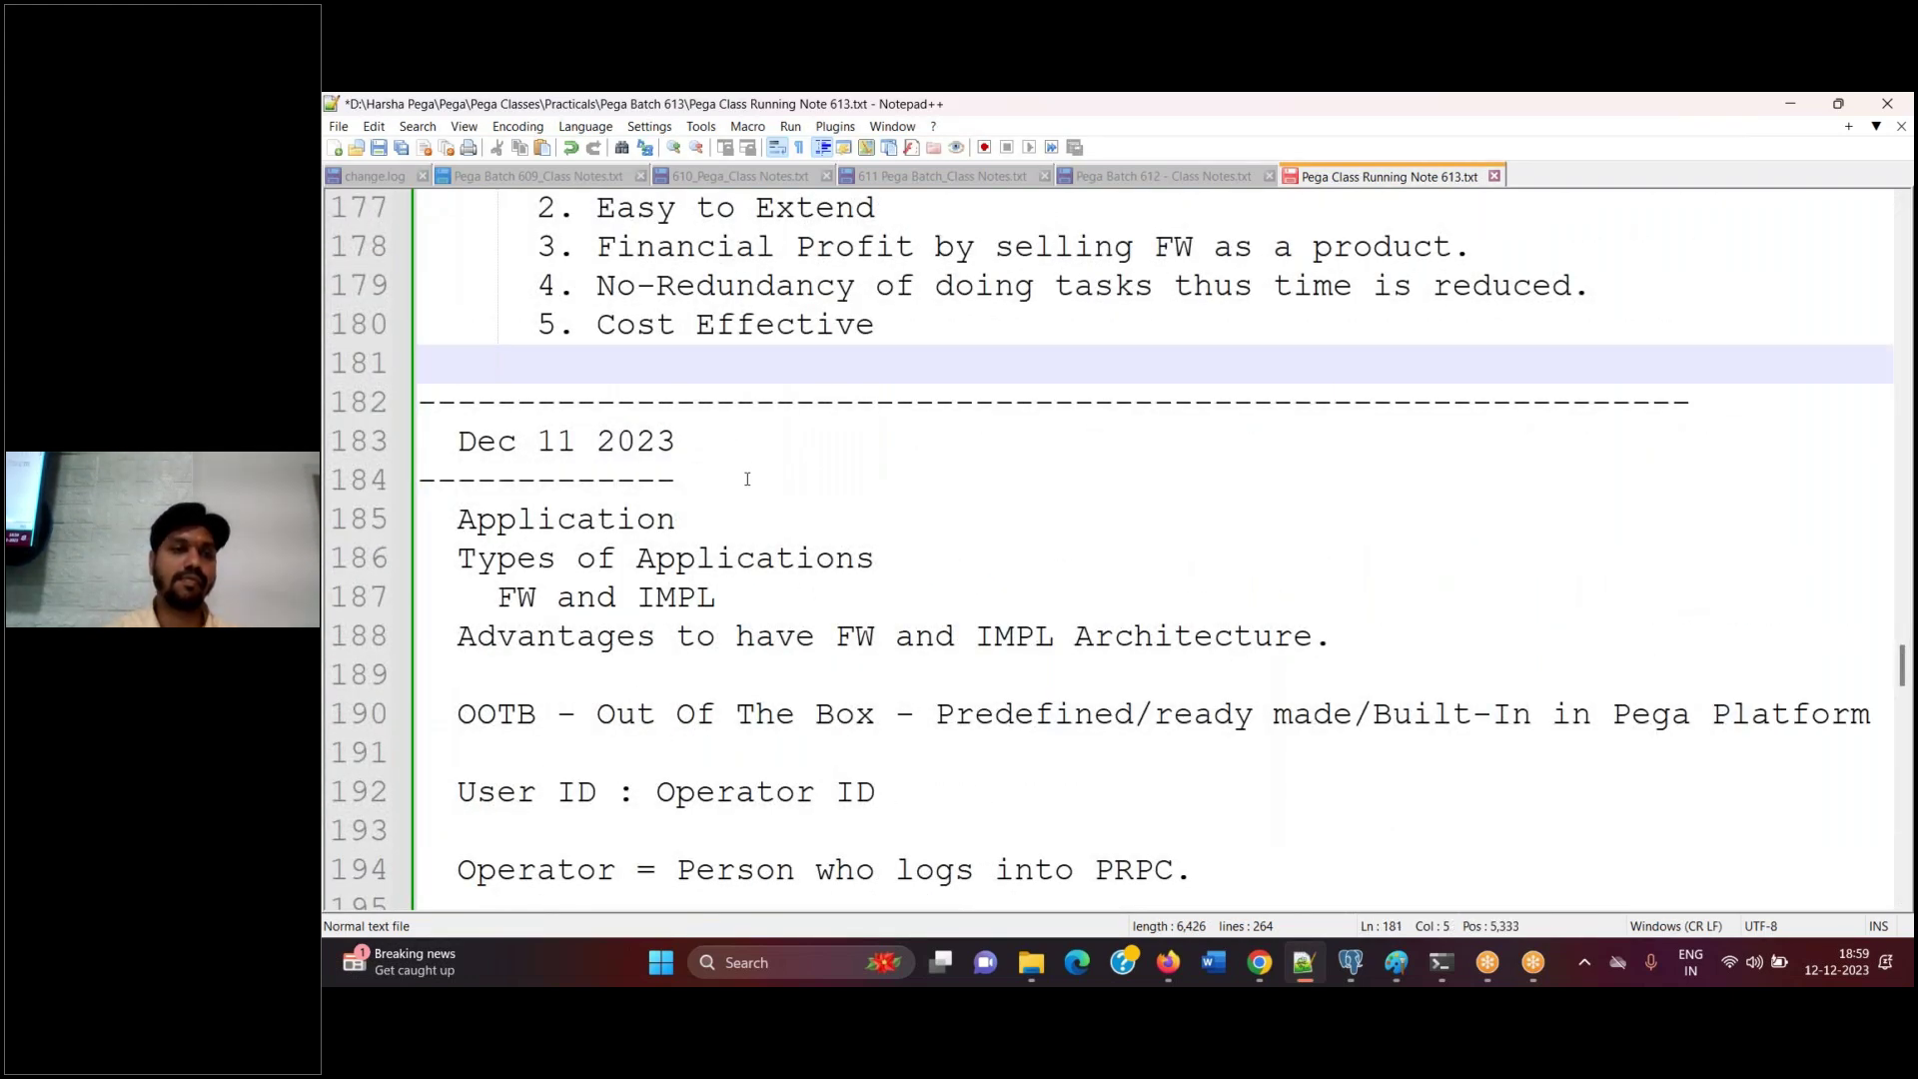
shift+click(747, 479)
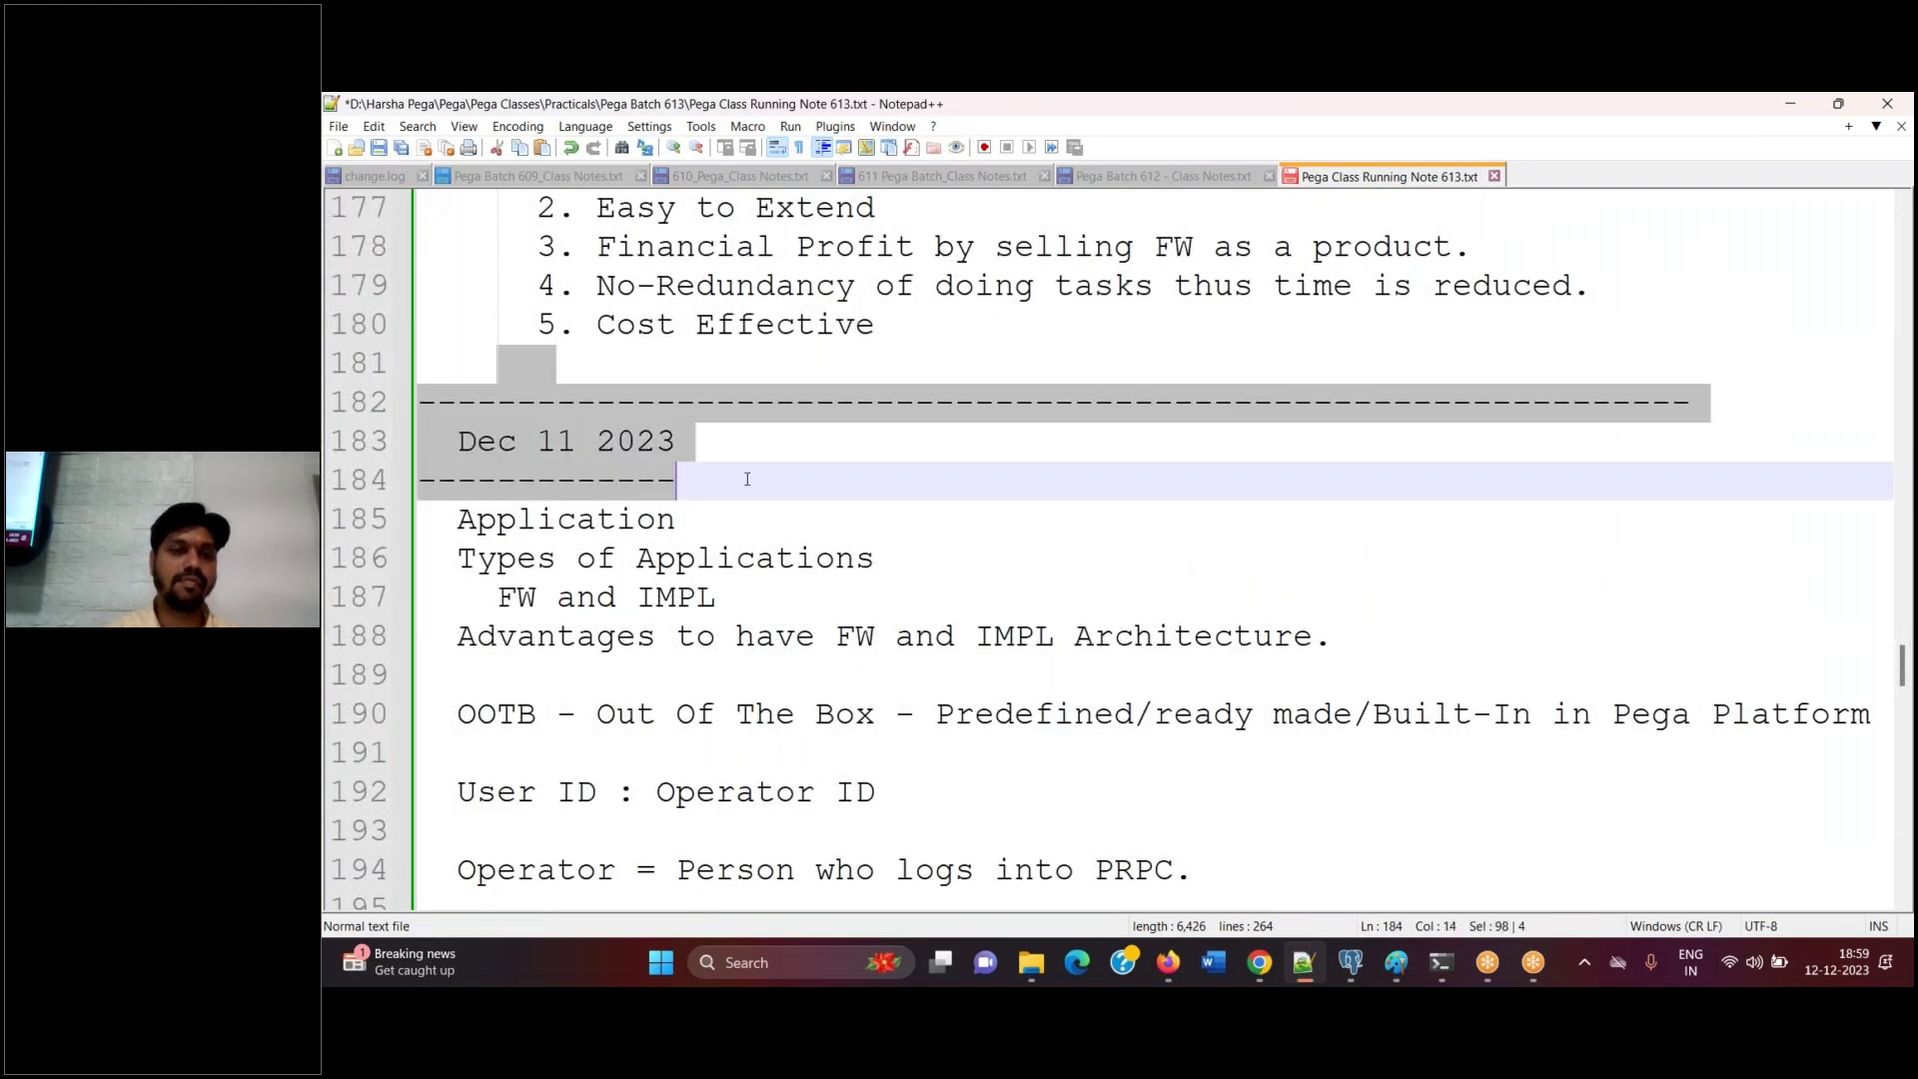
click(1908, 811)
click(1908, 812)
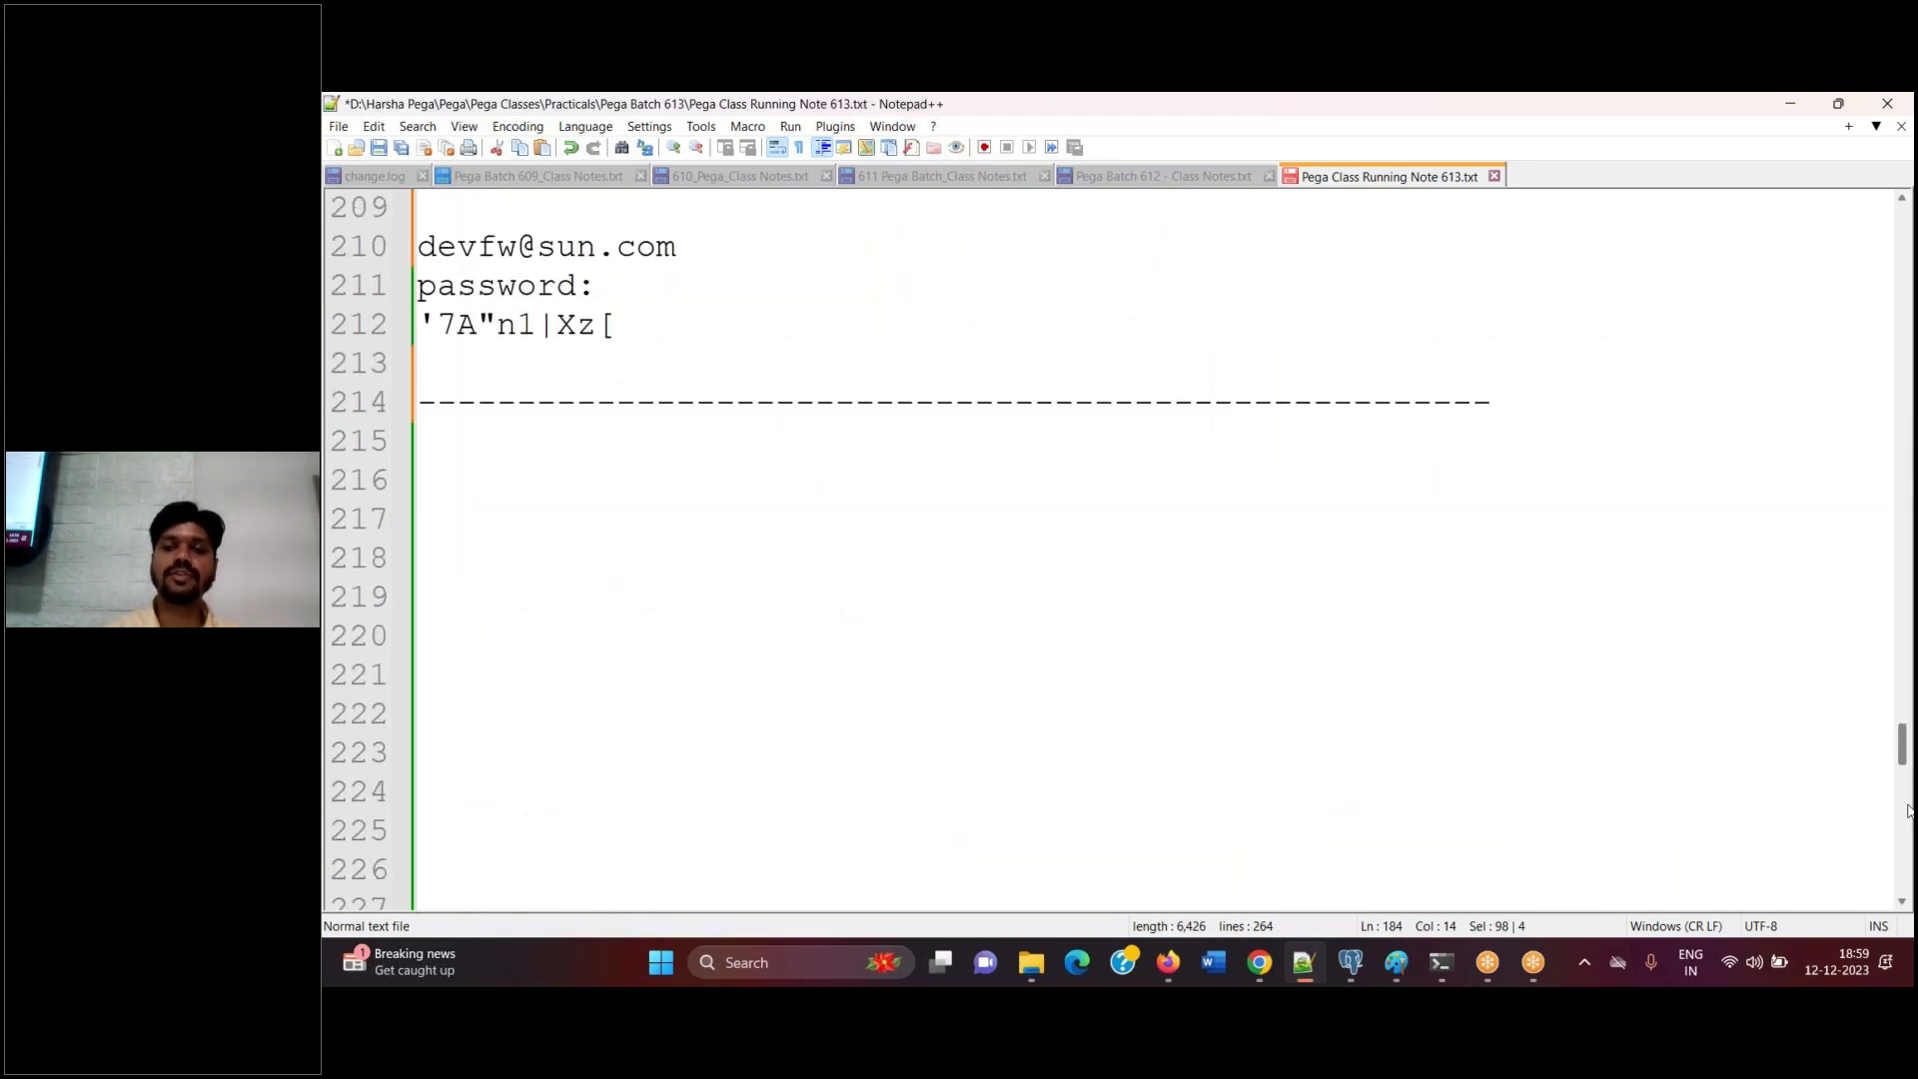
click(577, 454)
text(------------------------------------------------------------------   Dec 11 2023 -------------)
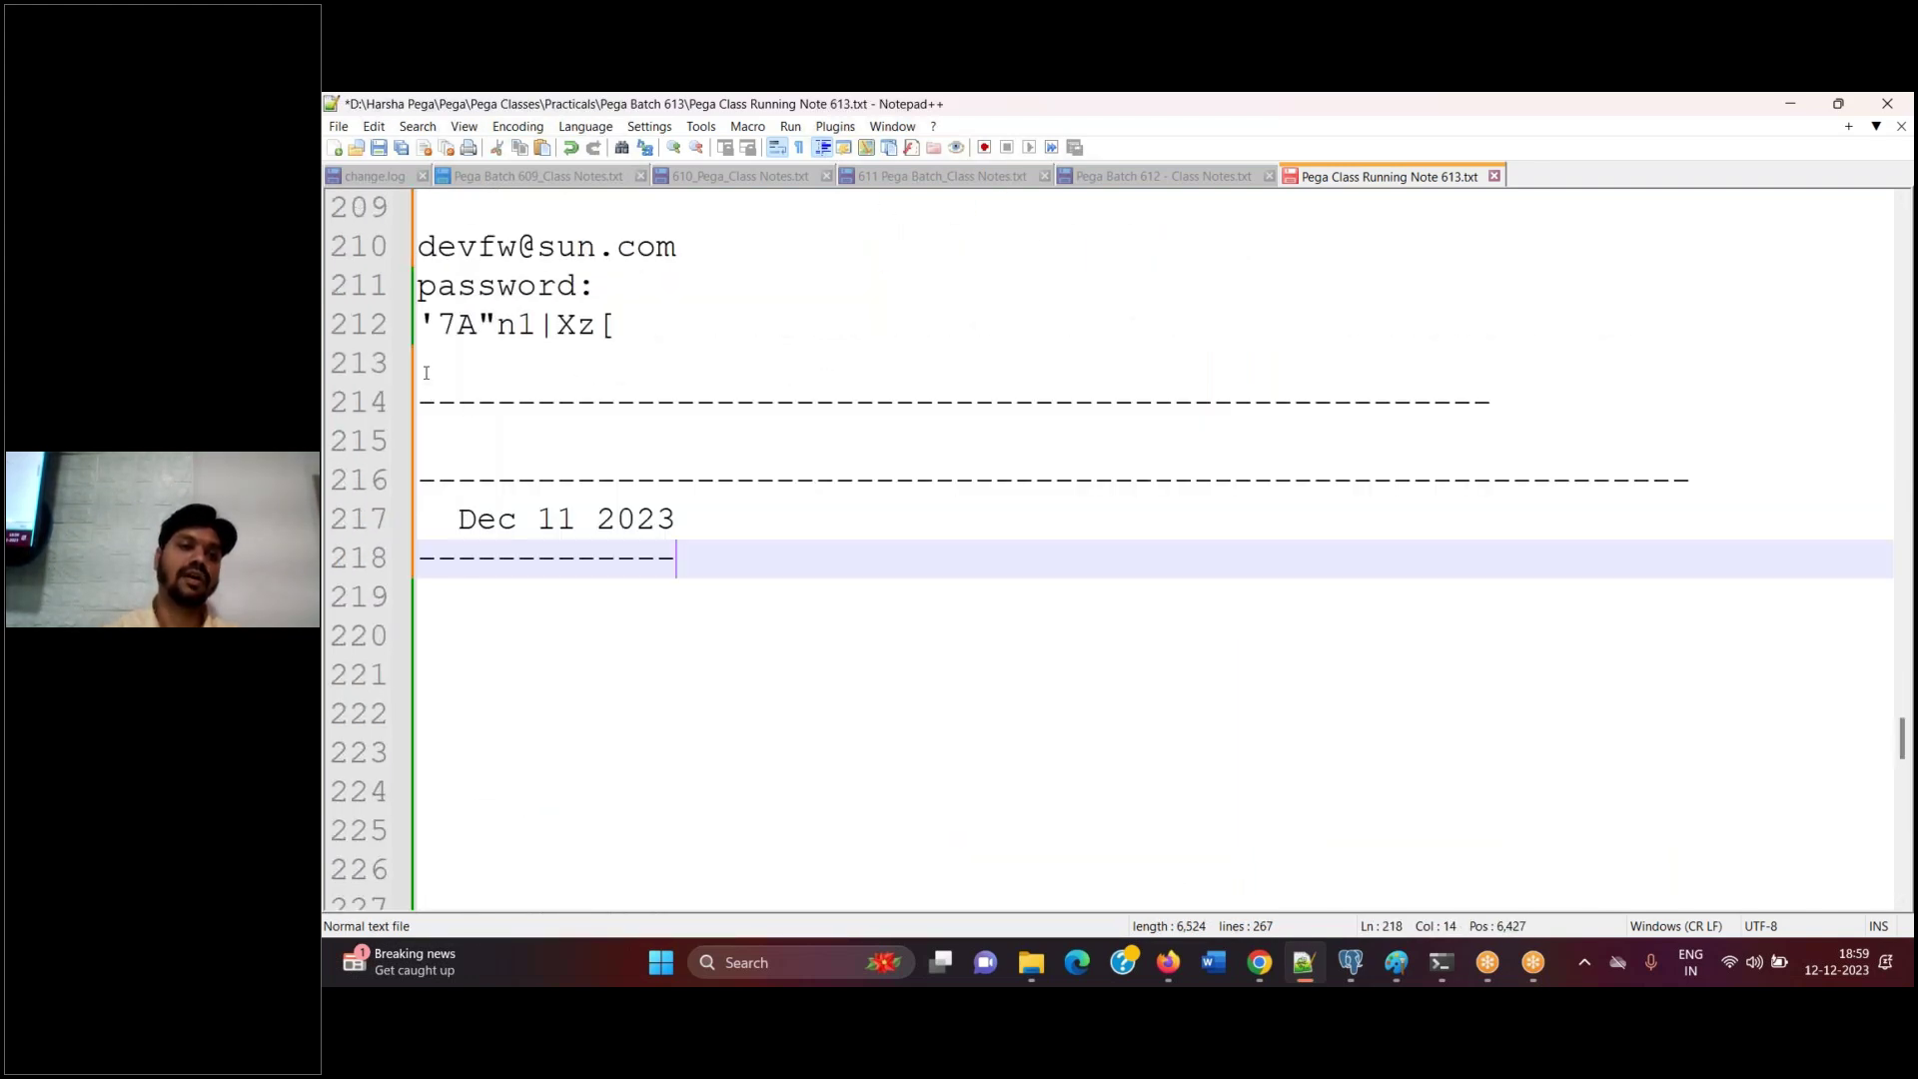
drag(427, 377, 505, 433)
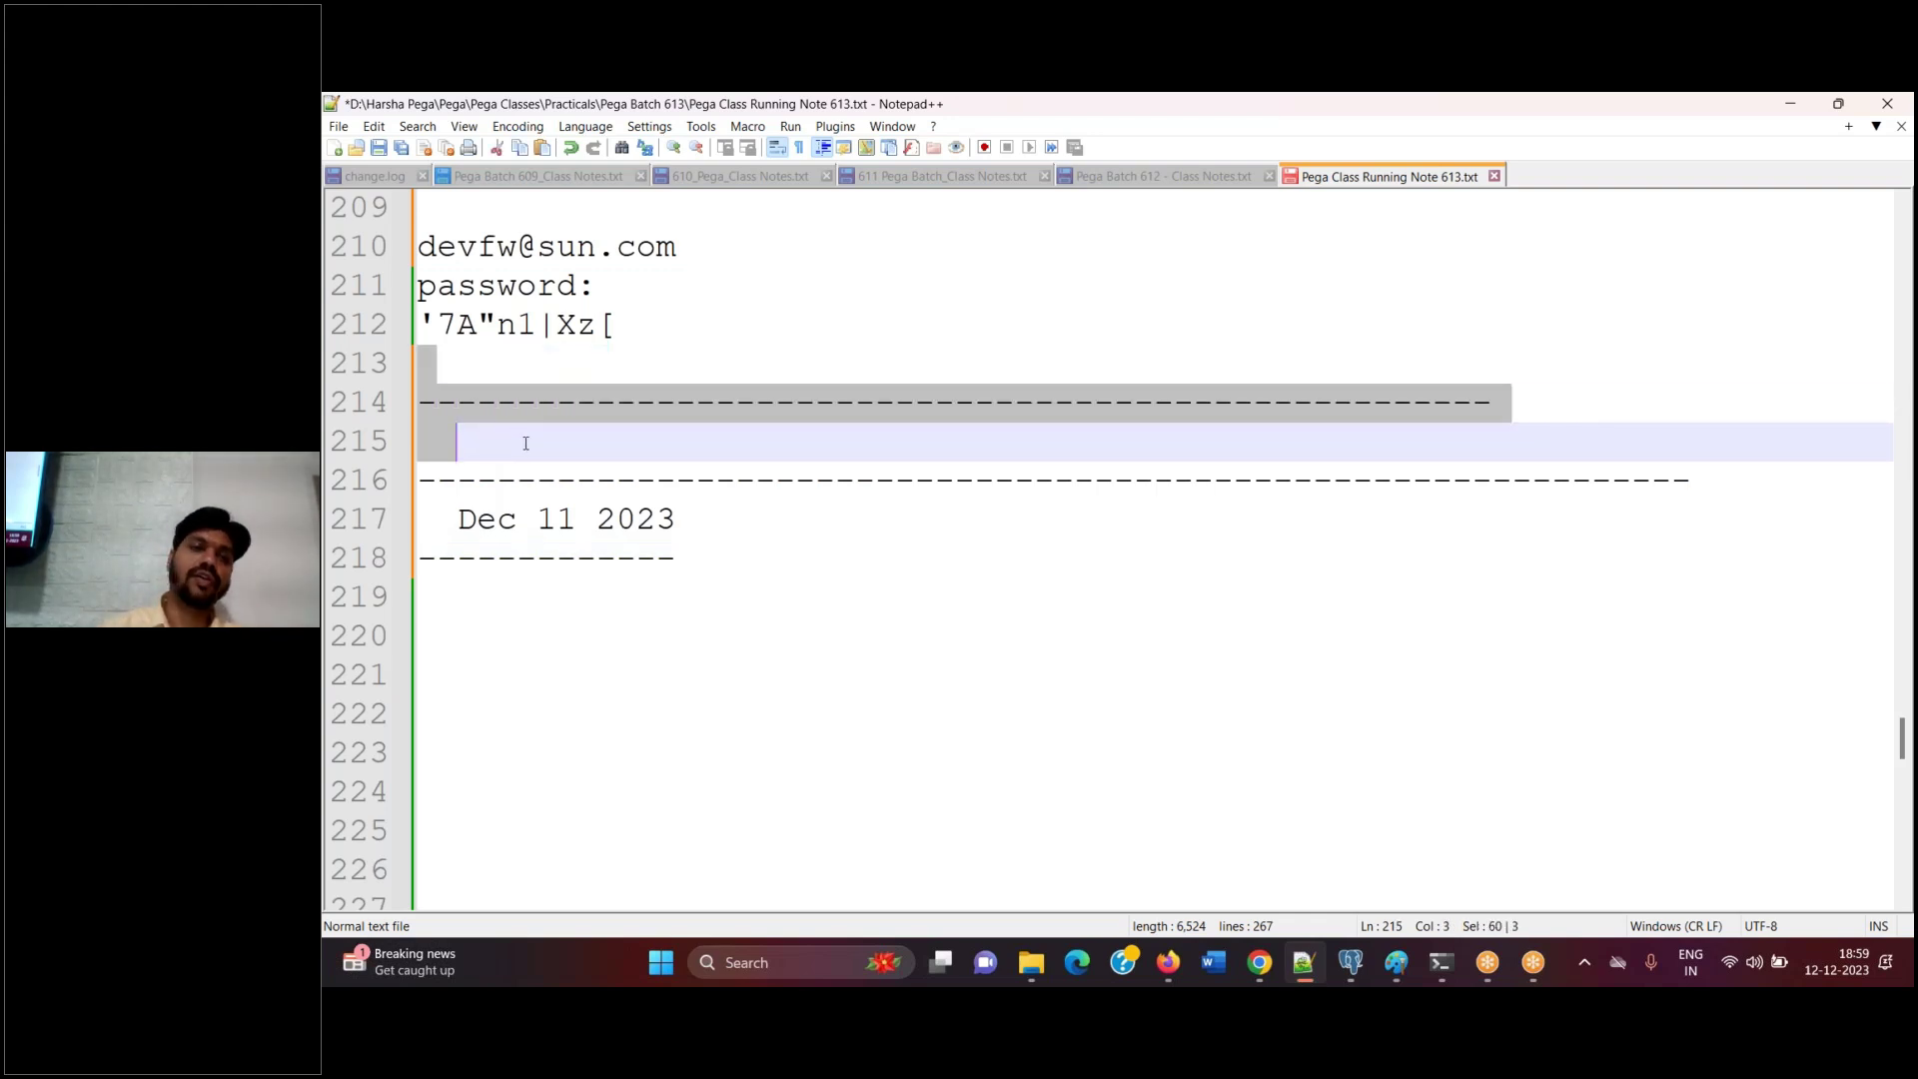
key(Delete)
click(674, 332)
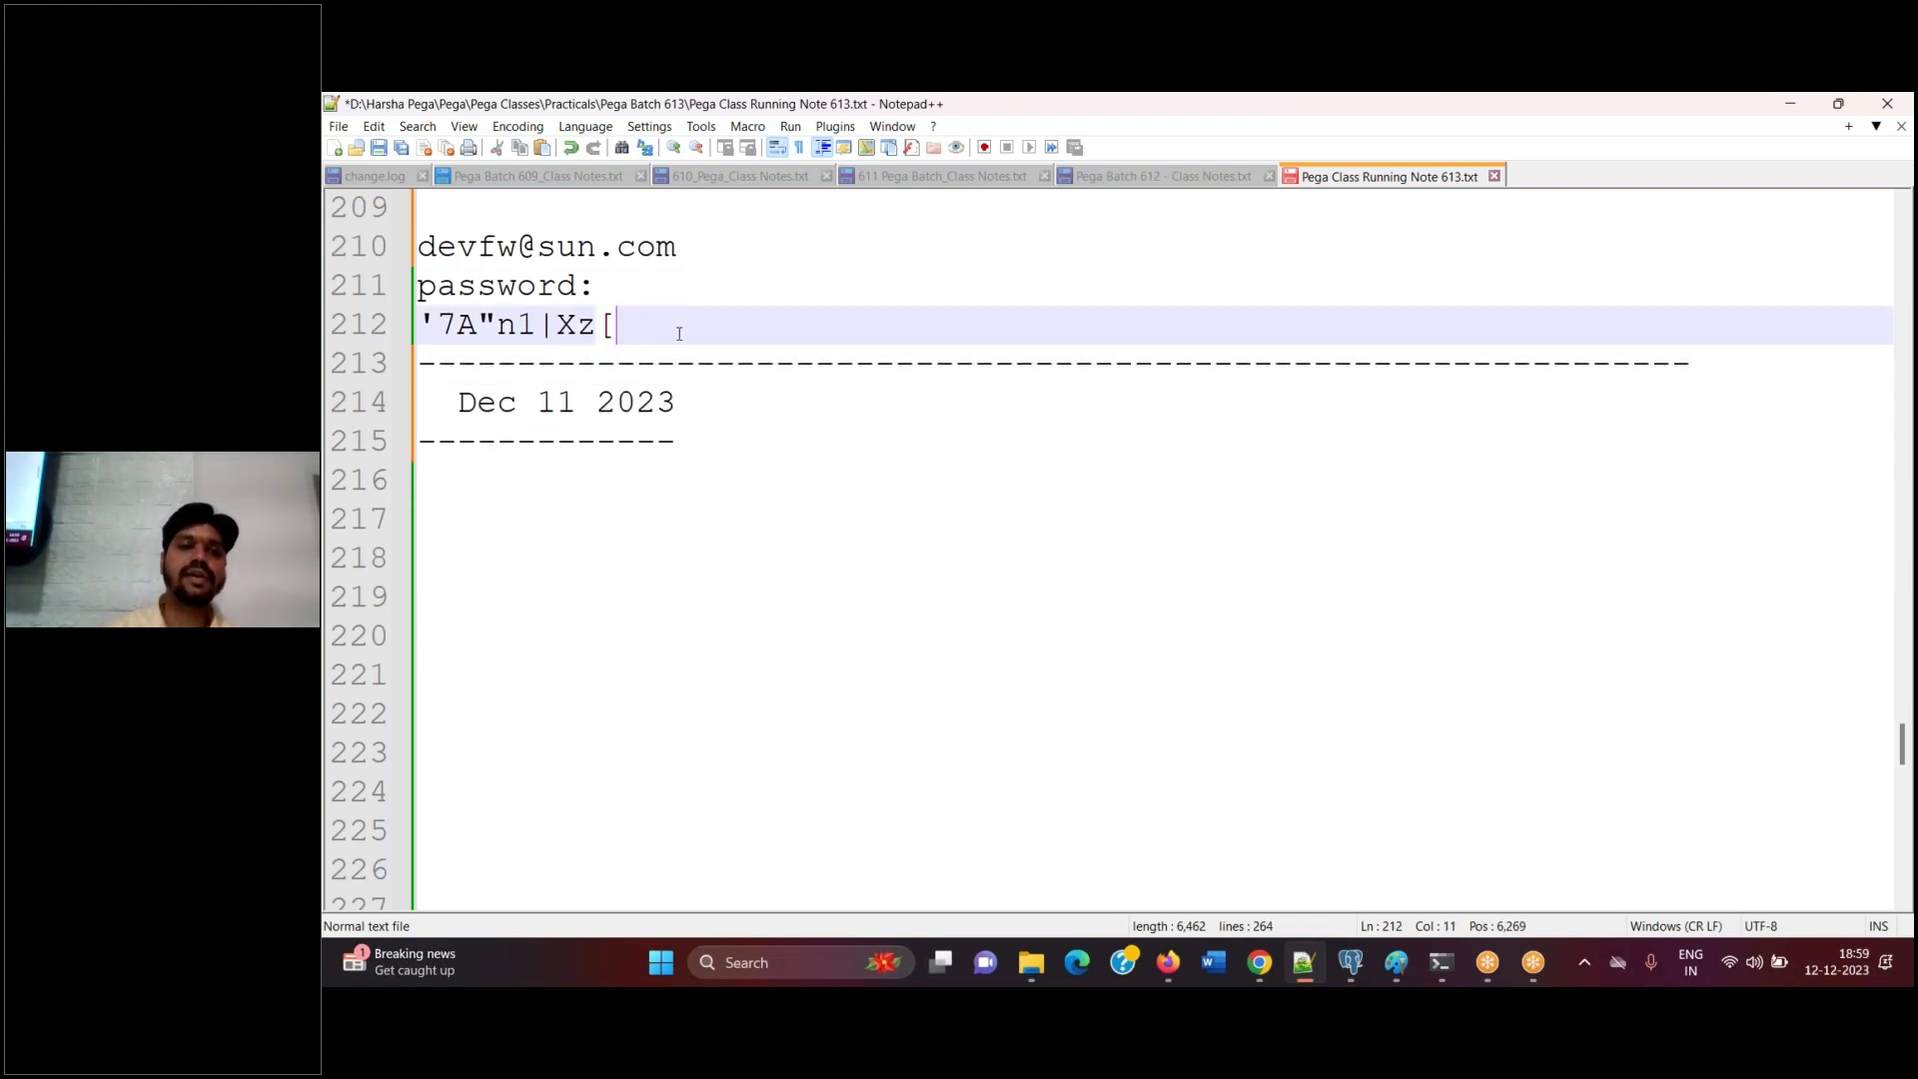
key(Return)
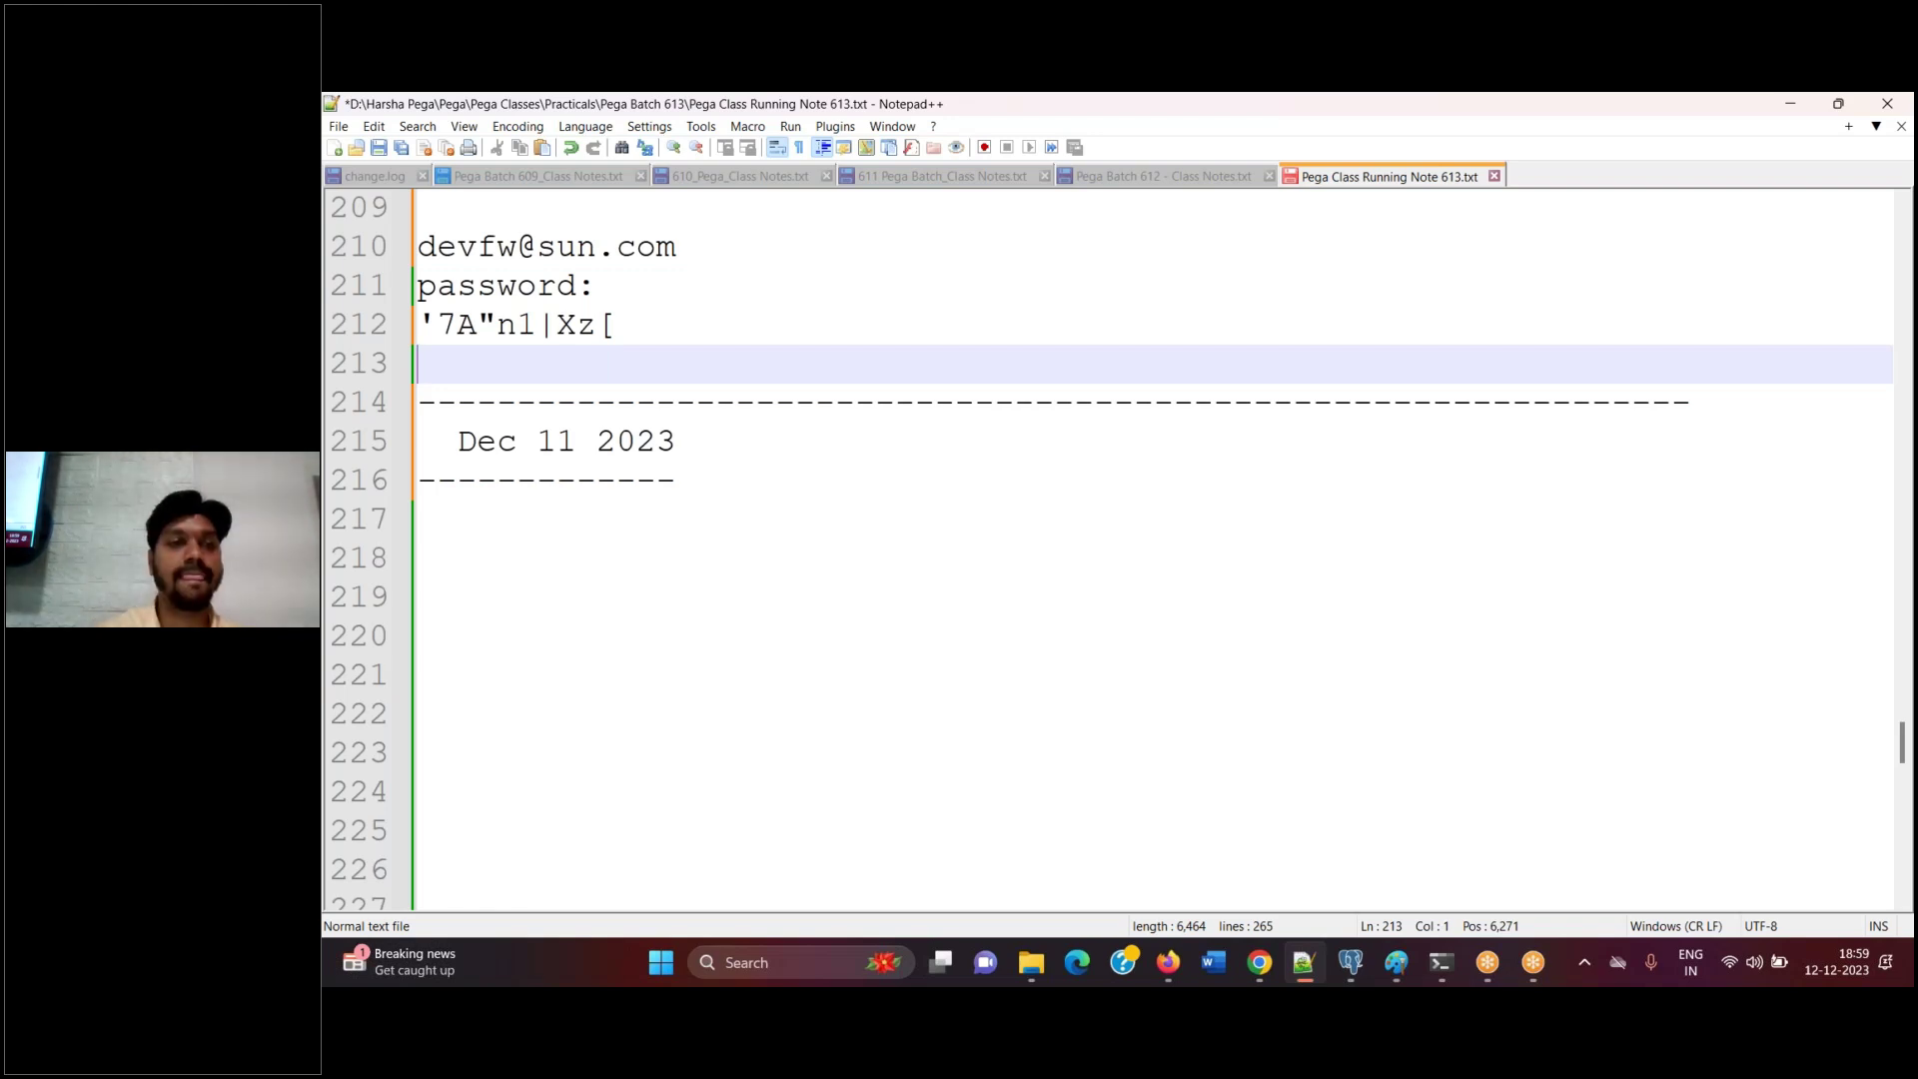
Change the date to Dec 12 2023, remove its indentation and shorten the dashed underline
click(568, 440)
key(BackSpace)
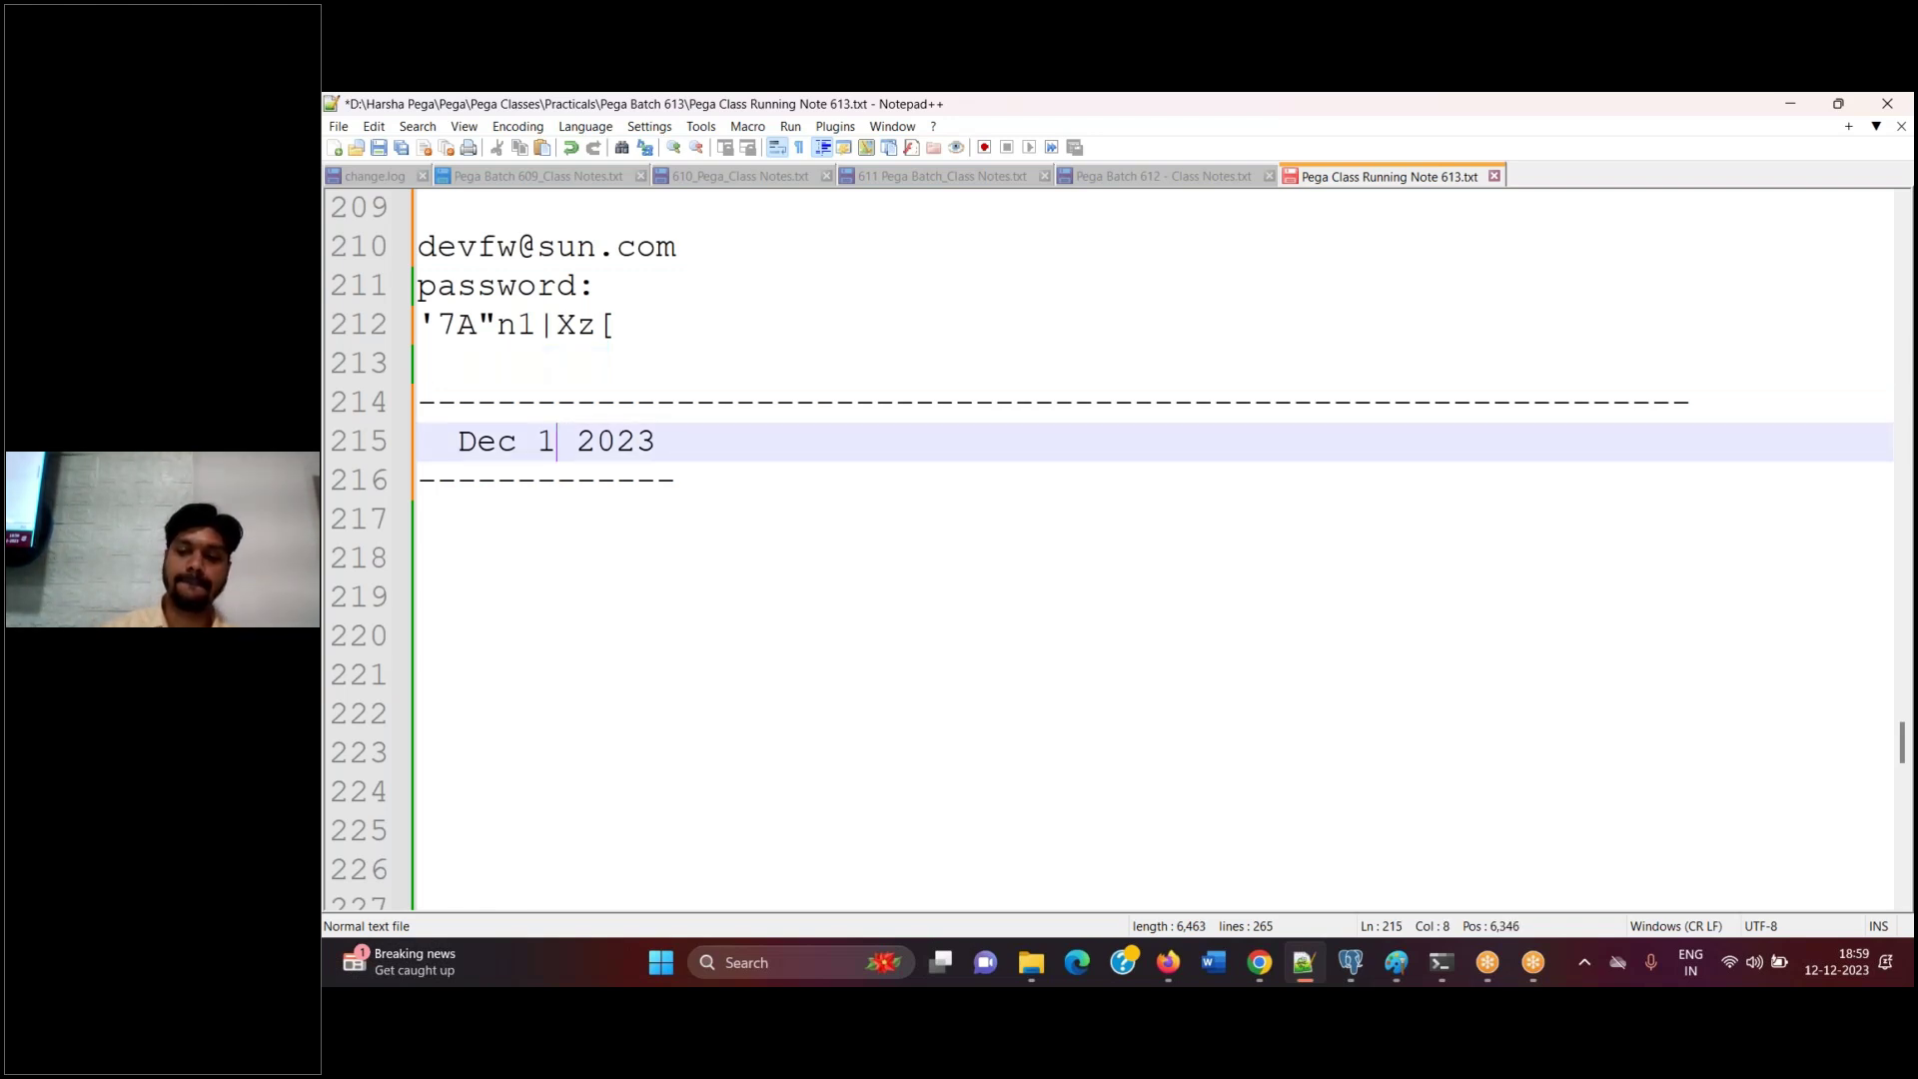
text(2)
click(462, 459)
key(BackSpace)
key(BackSpace)
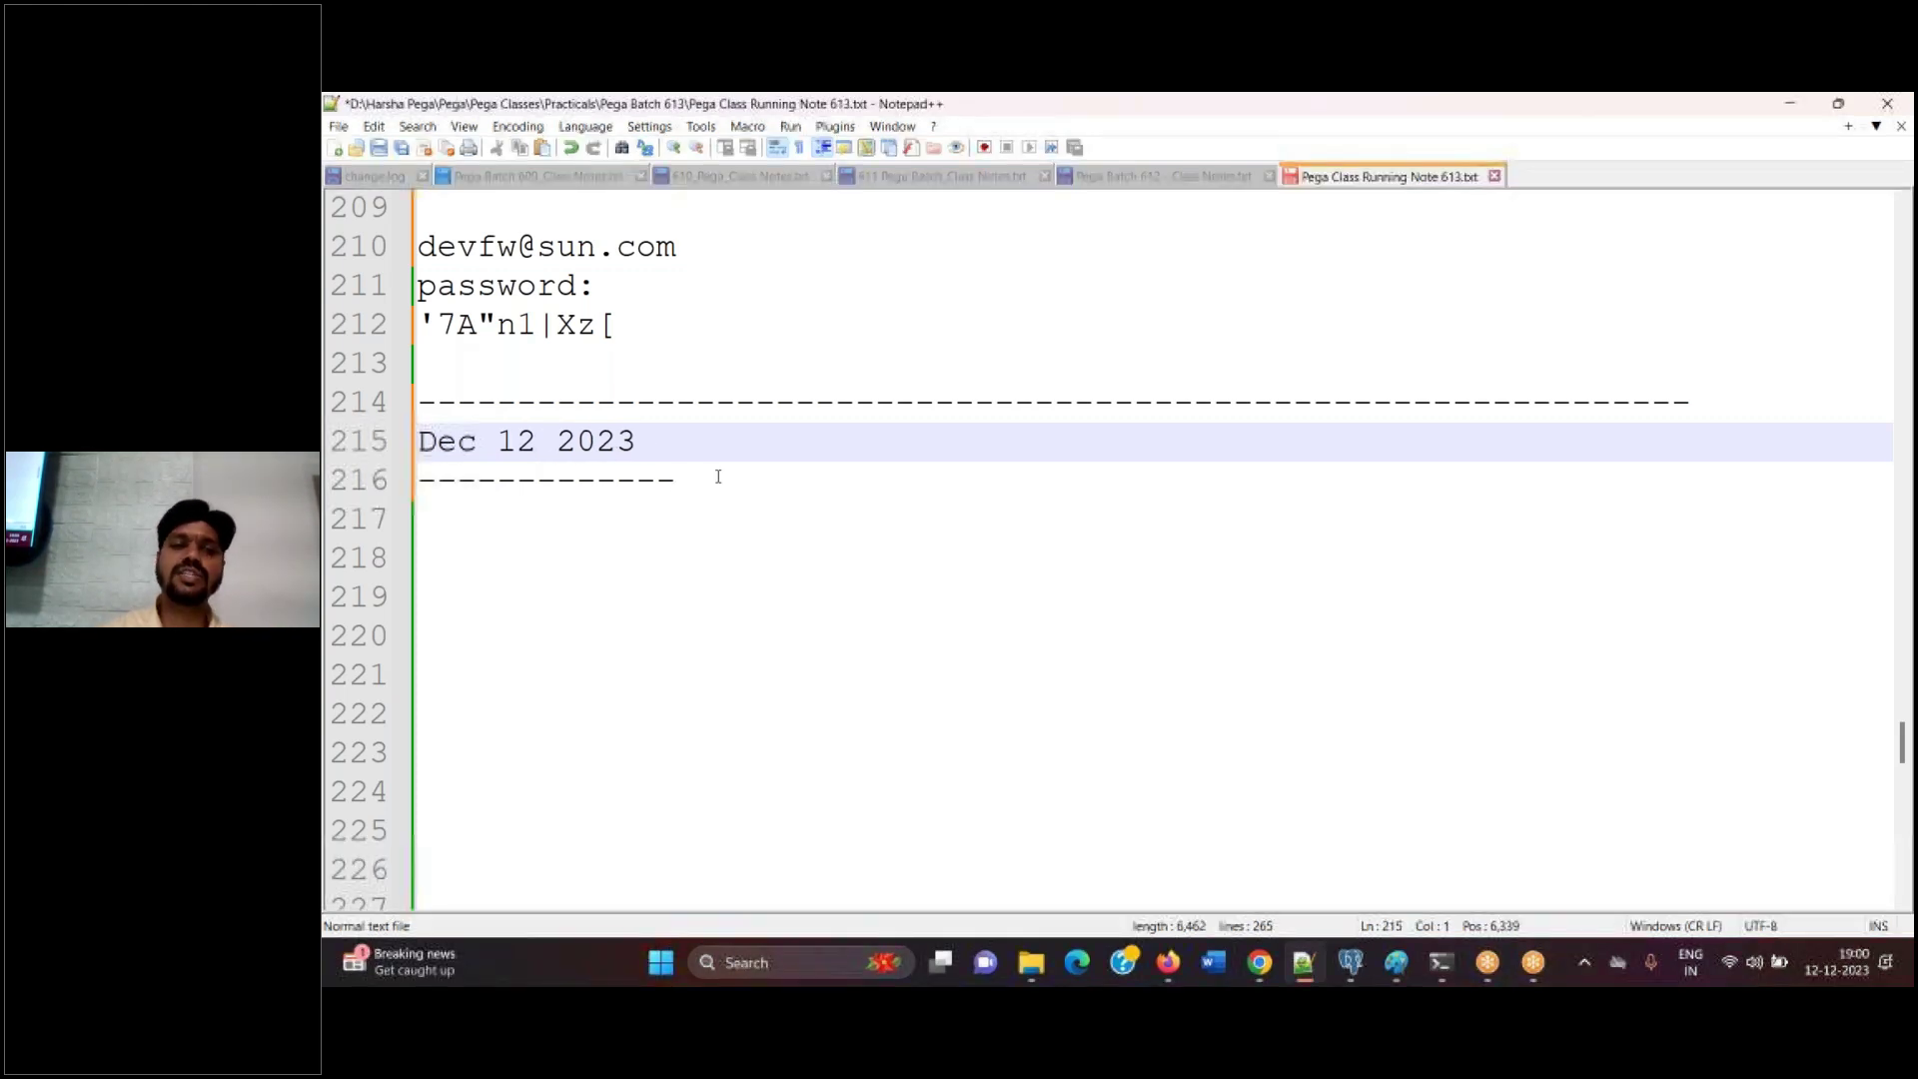
click(715, 476)
key(BackSpace)
key(BackSpace)
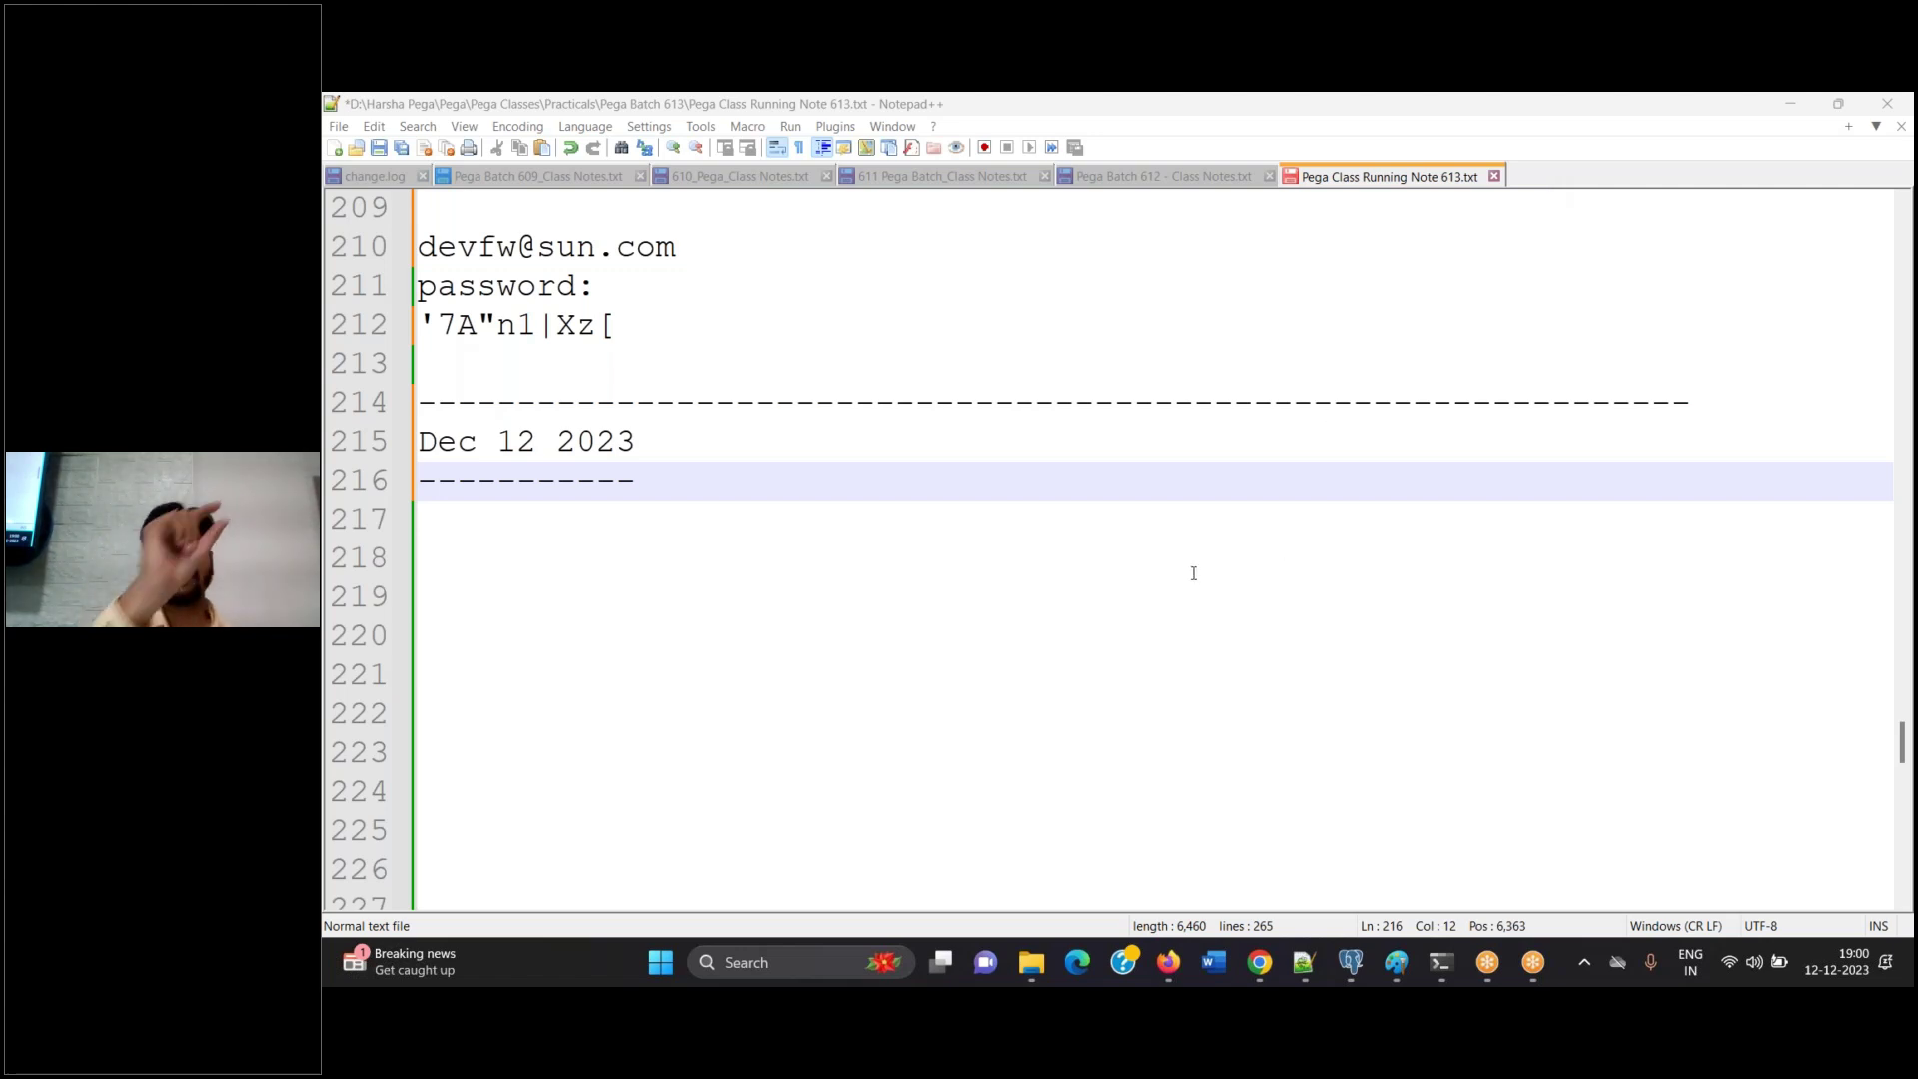
click(1167, 962)
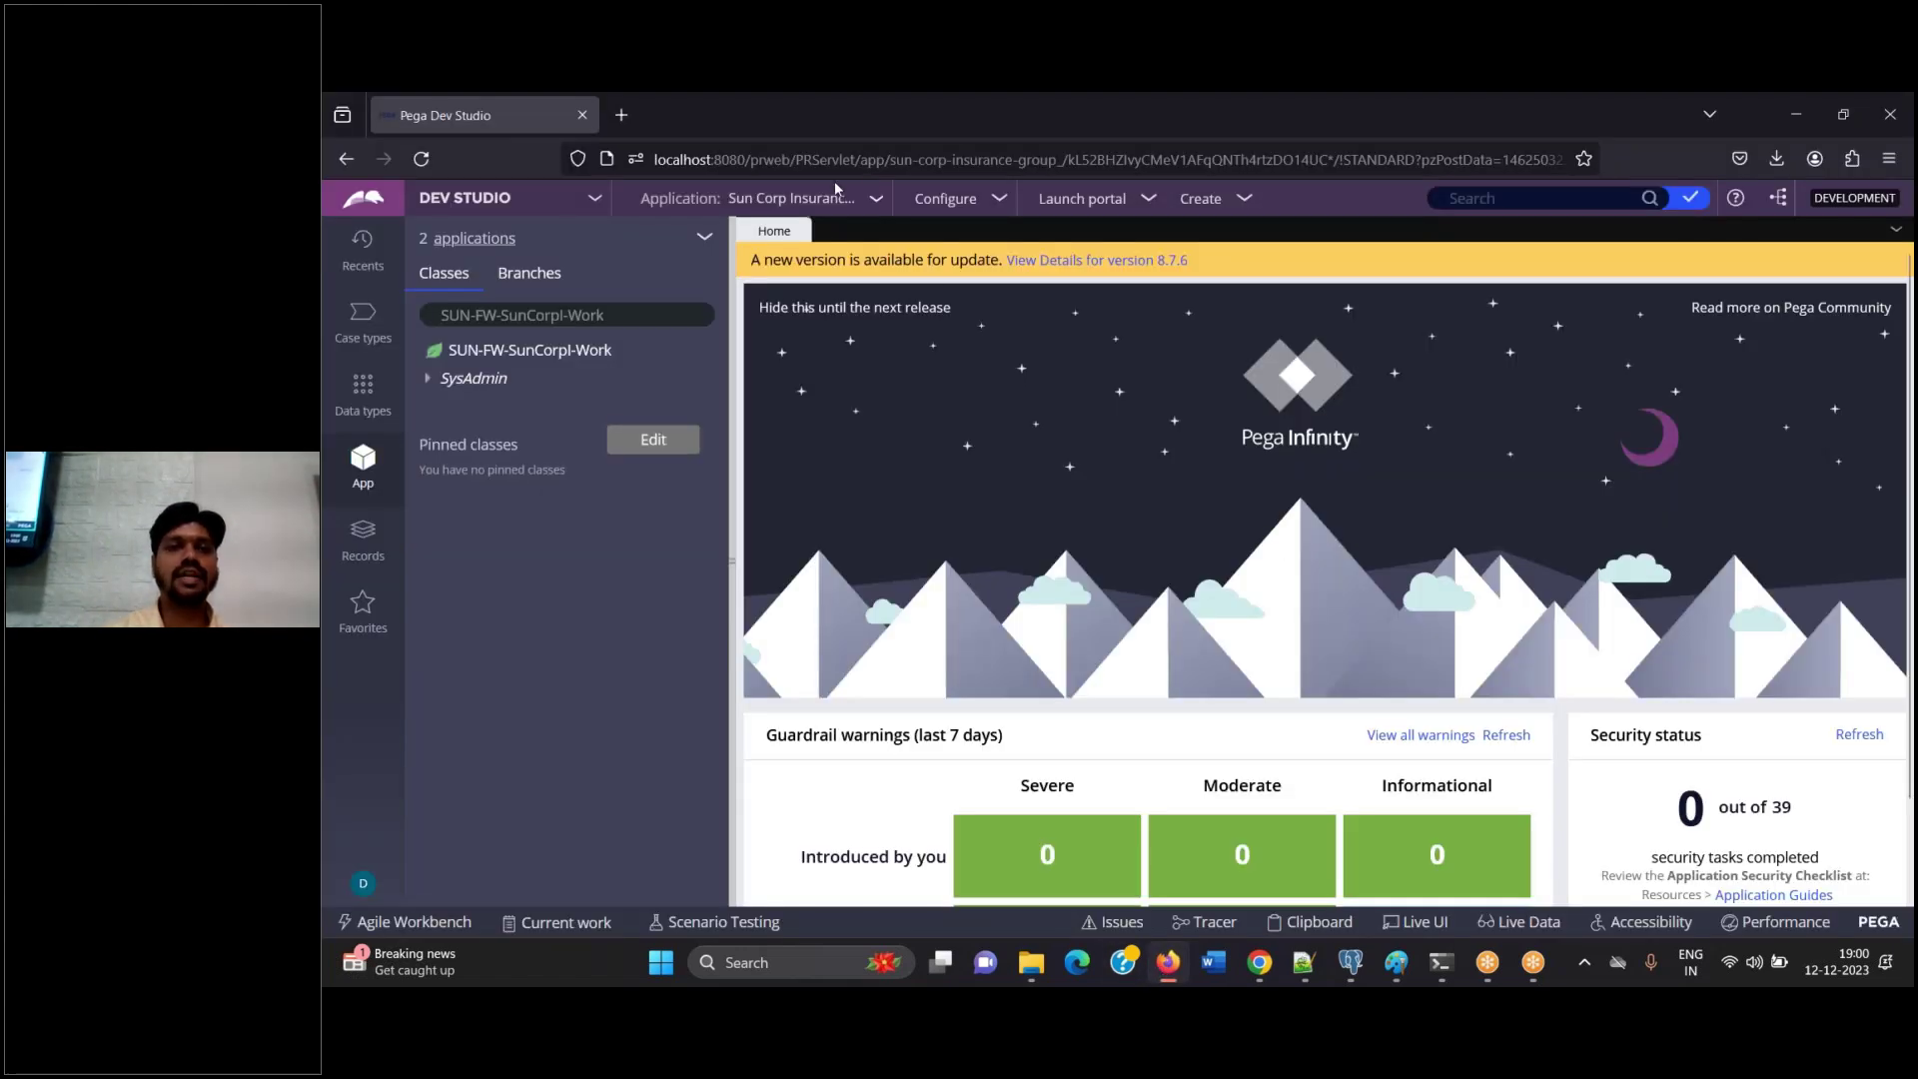
drag(857, 160, 590, 172)
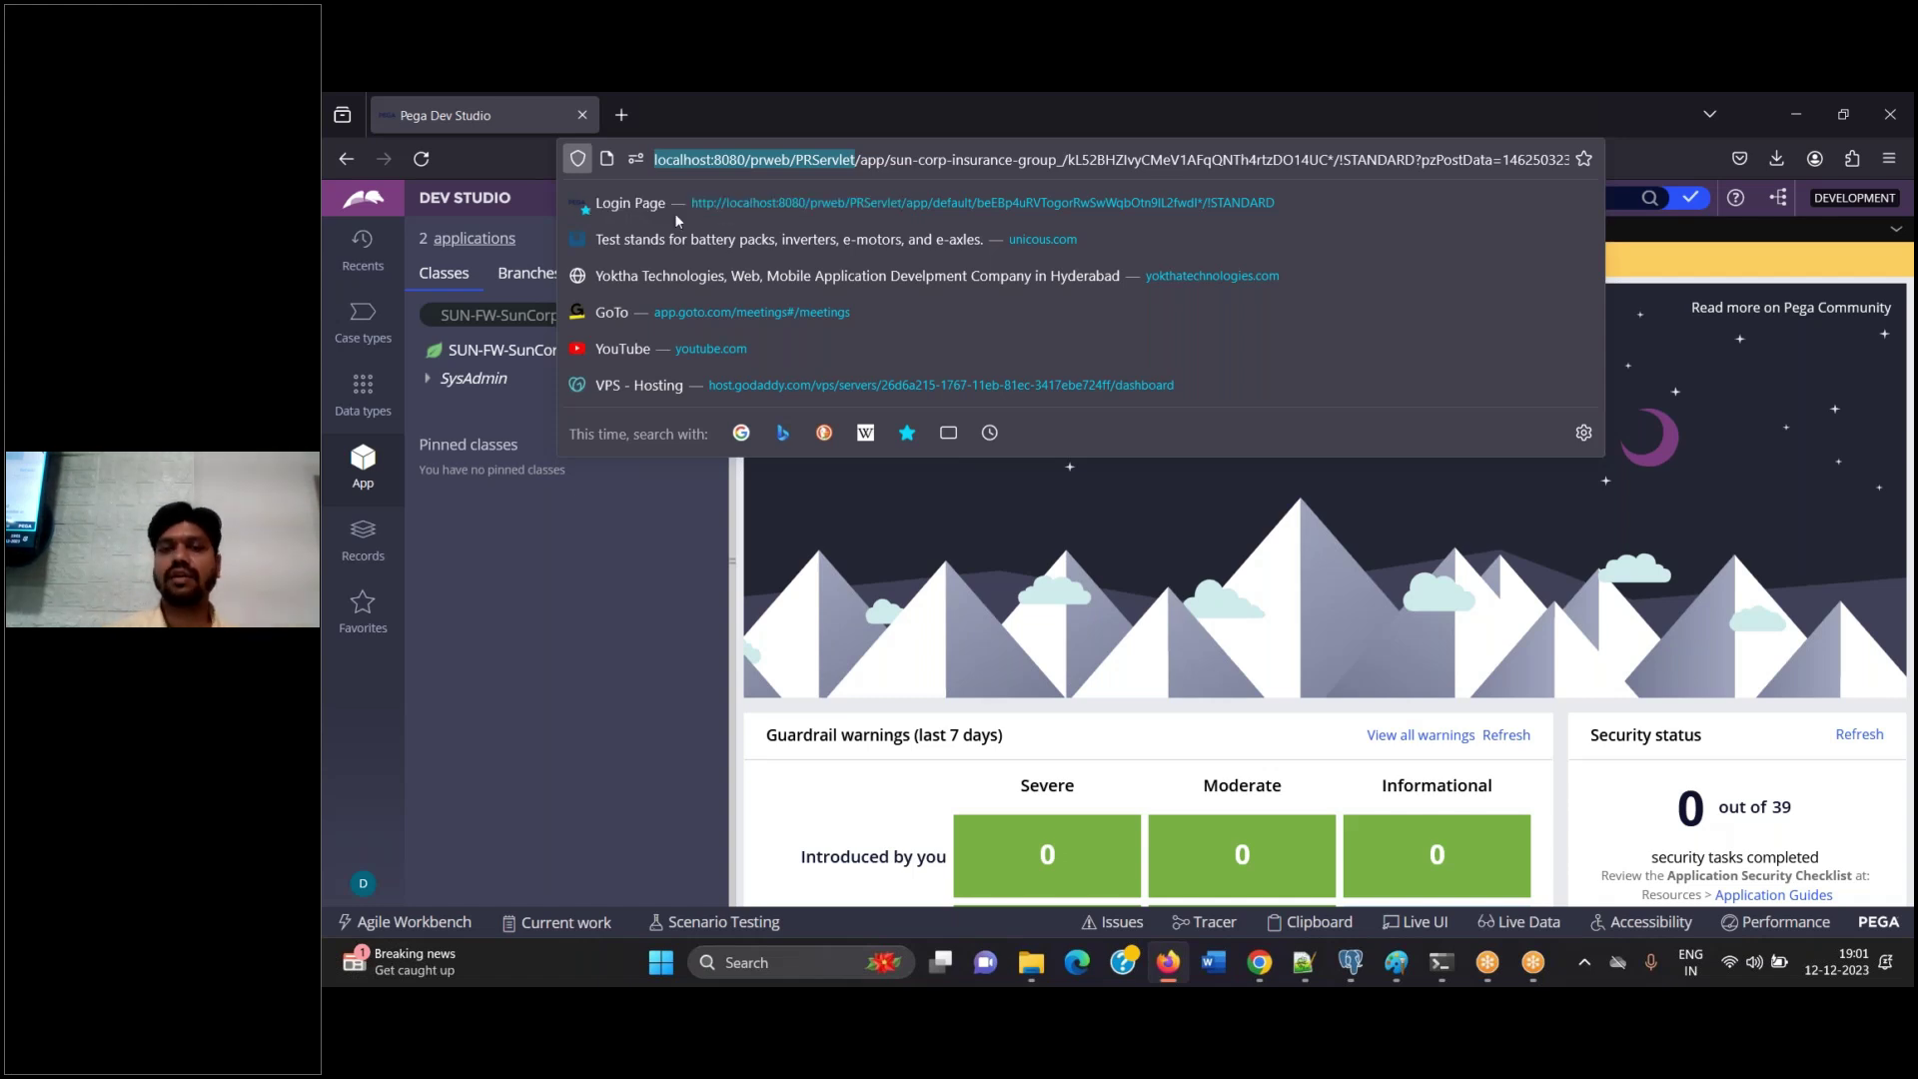
click(1295, 711)
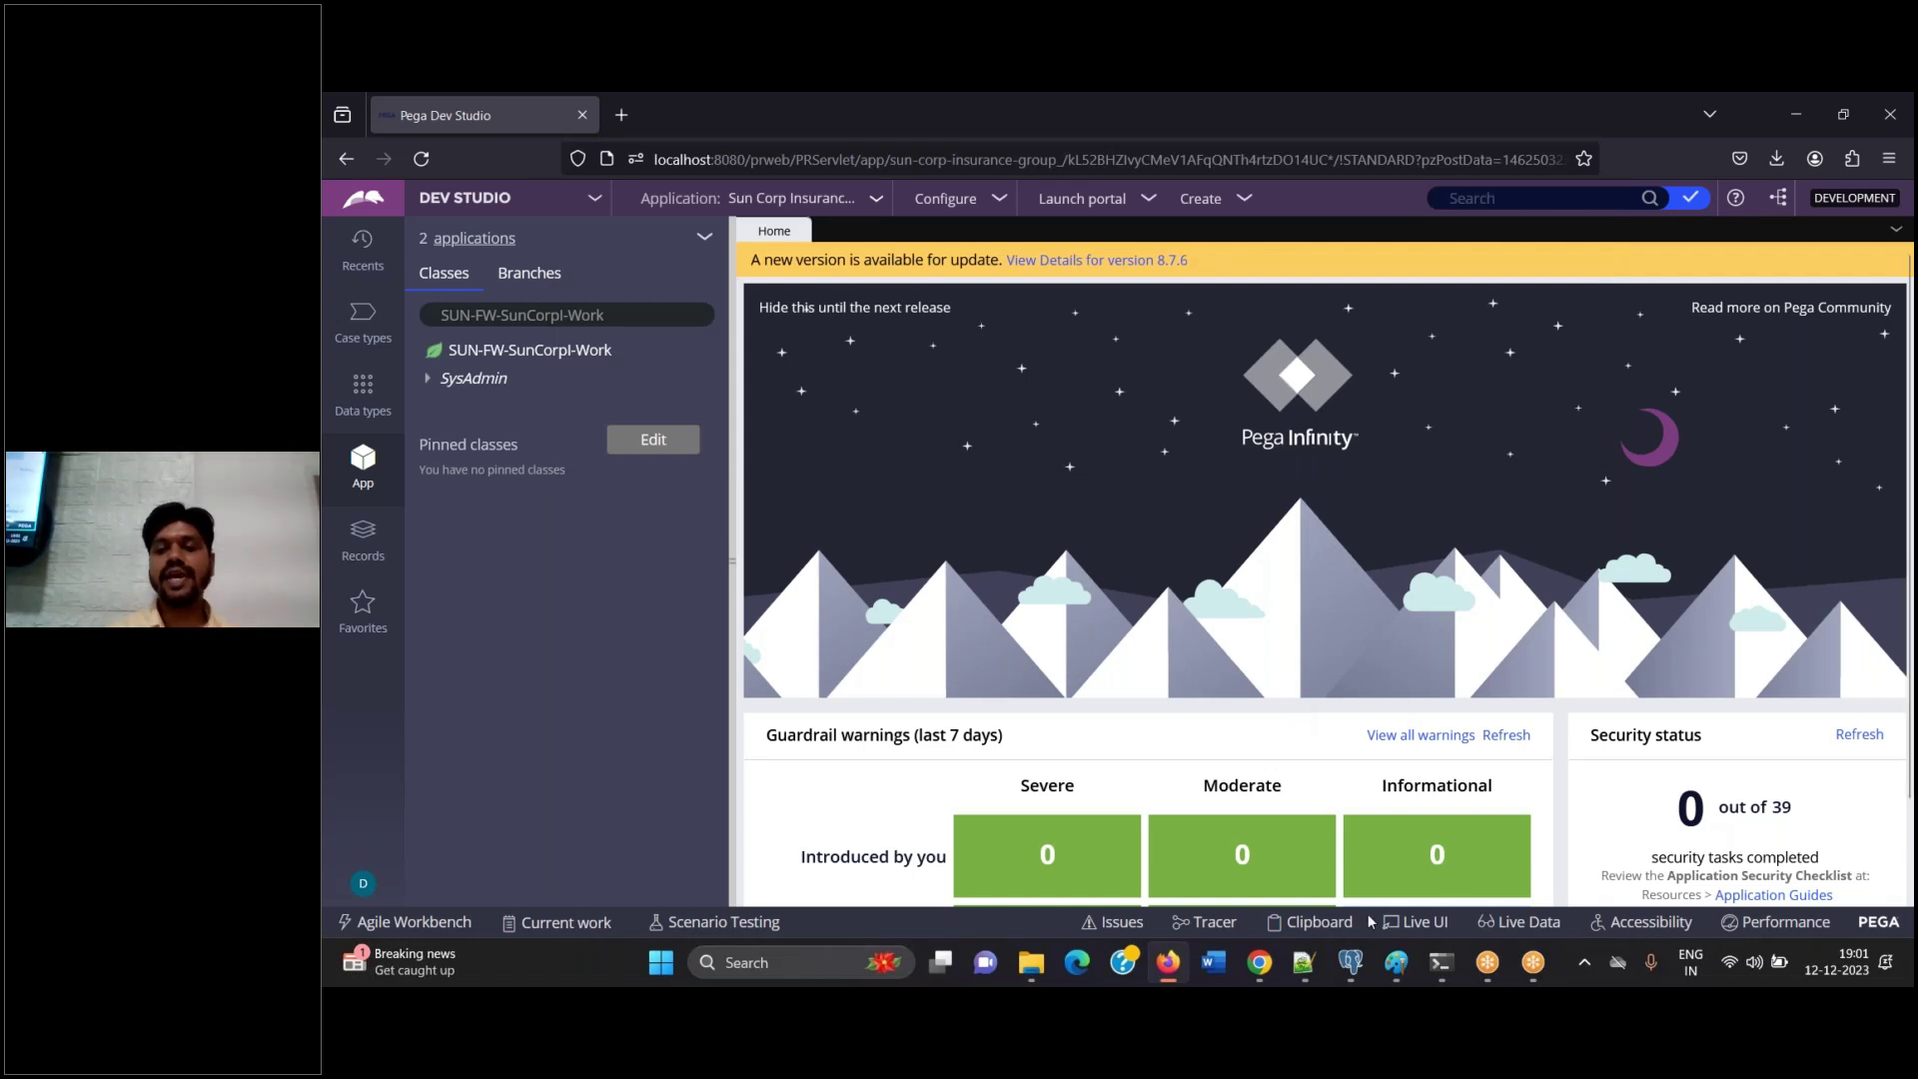
click(1304, 962)
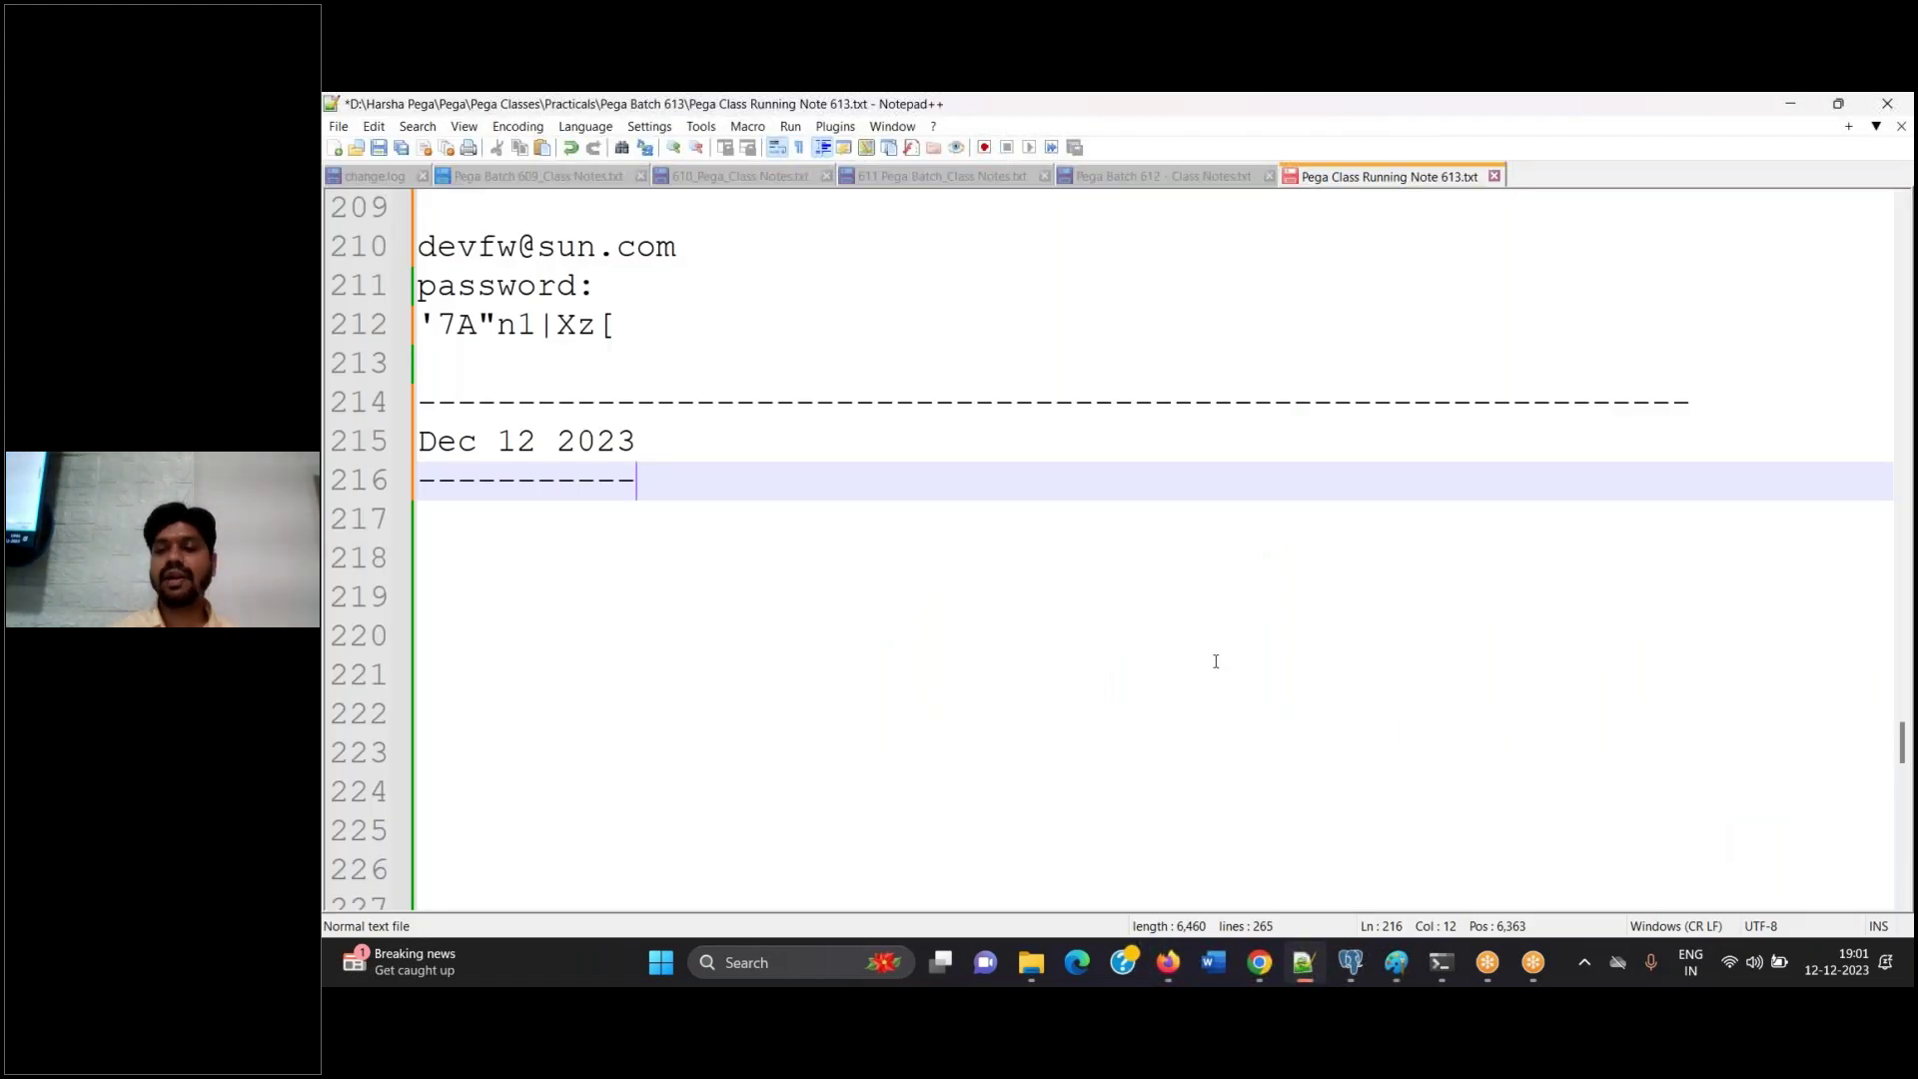
Type '> How to create IMPL Application on top of existing FW application?' under the date and save
key(Return)
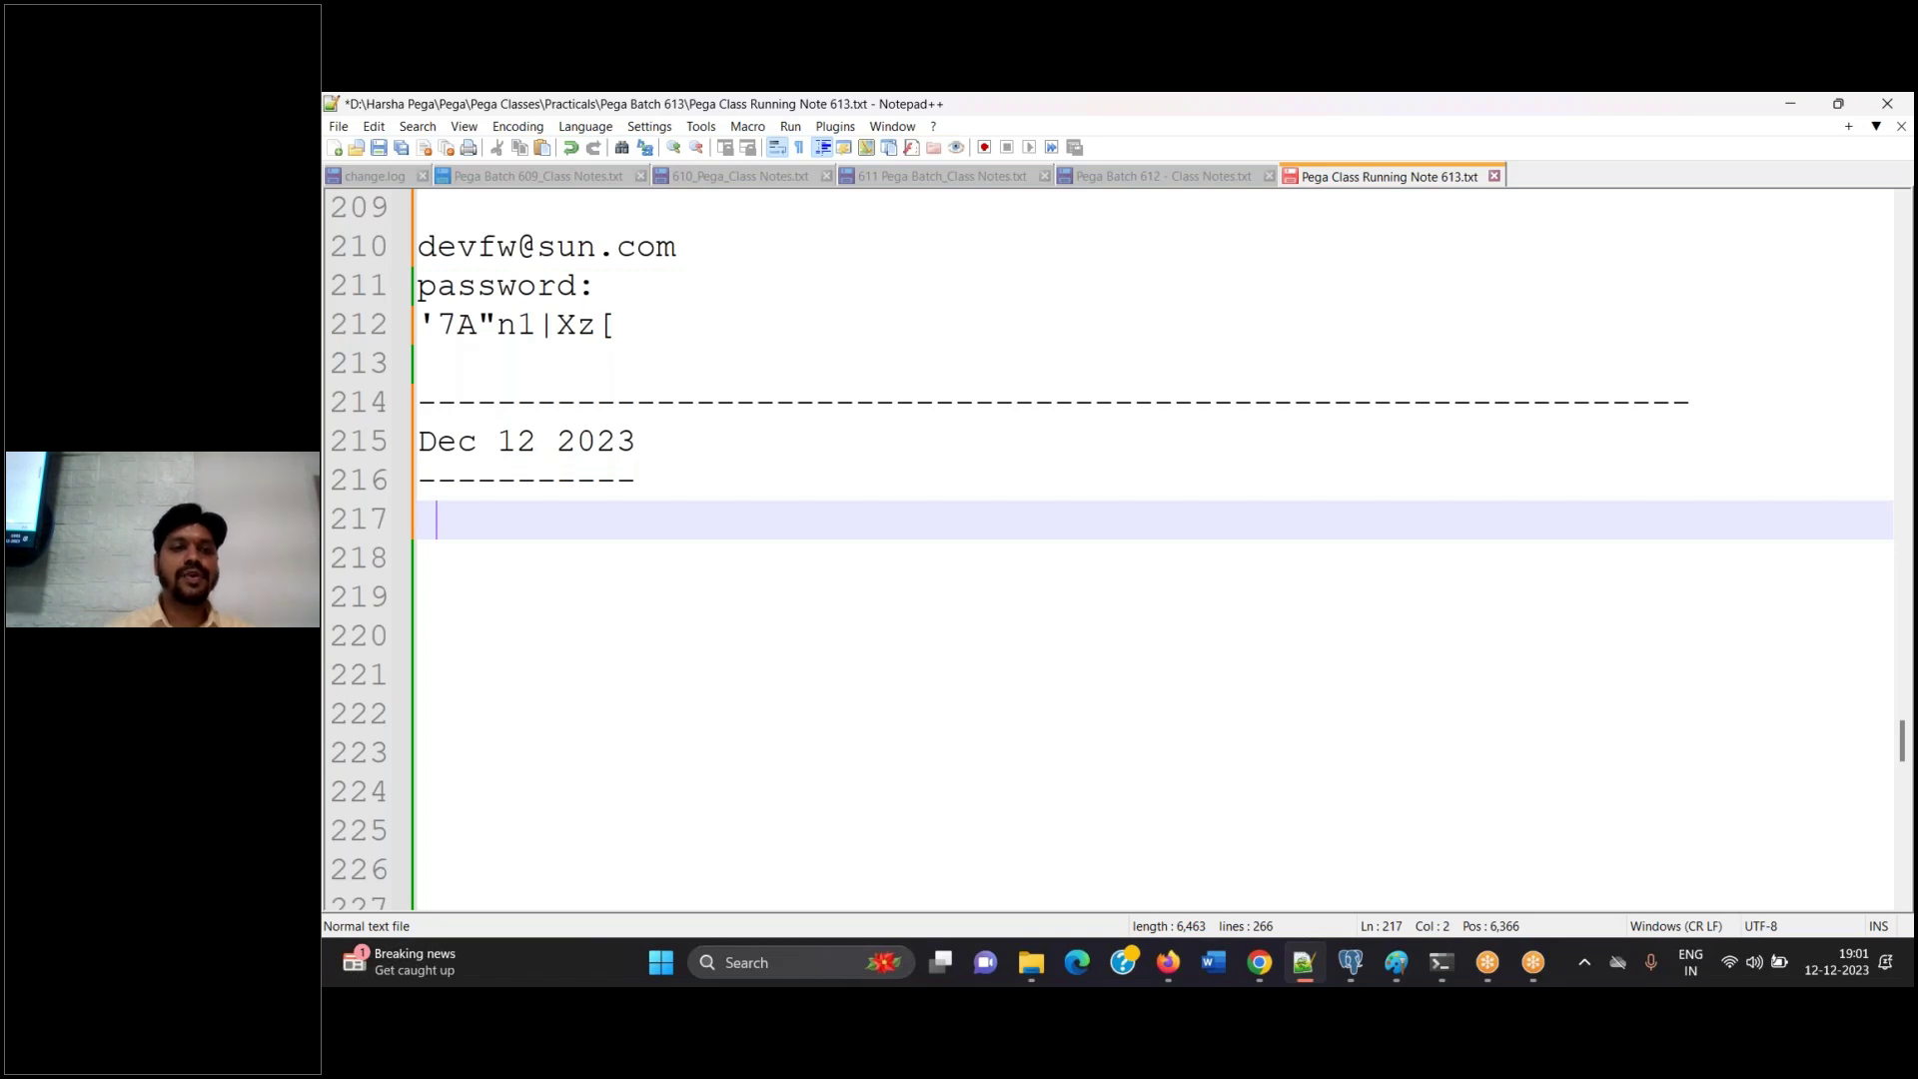
text(> )
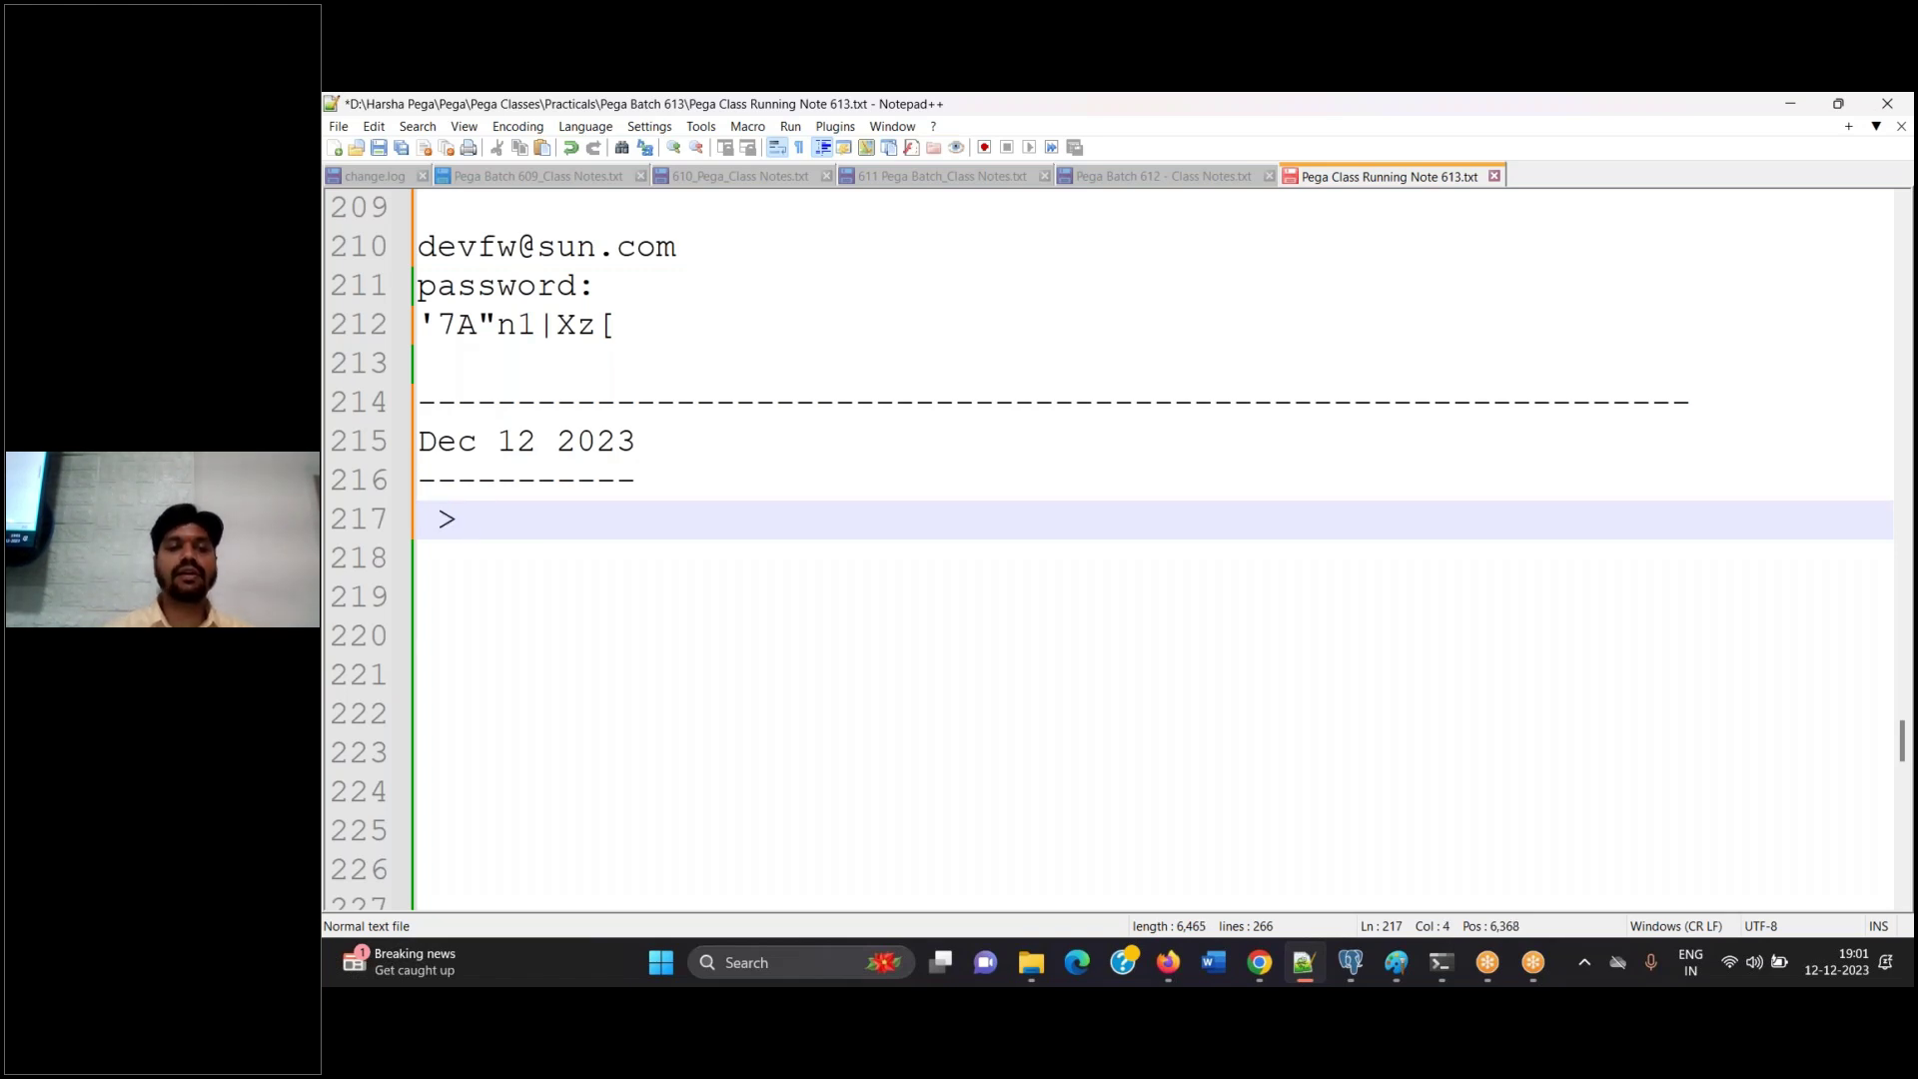
text(How to )
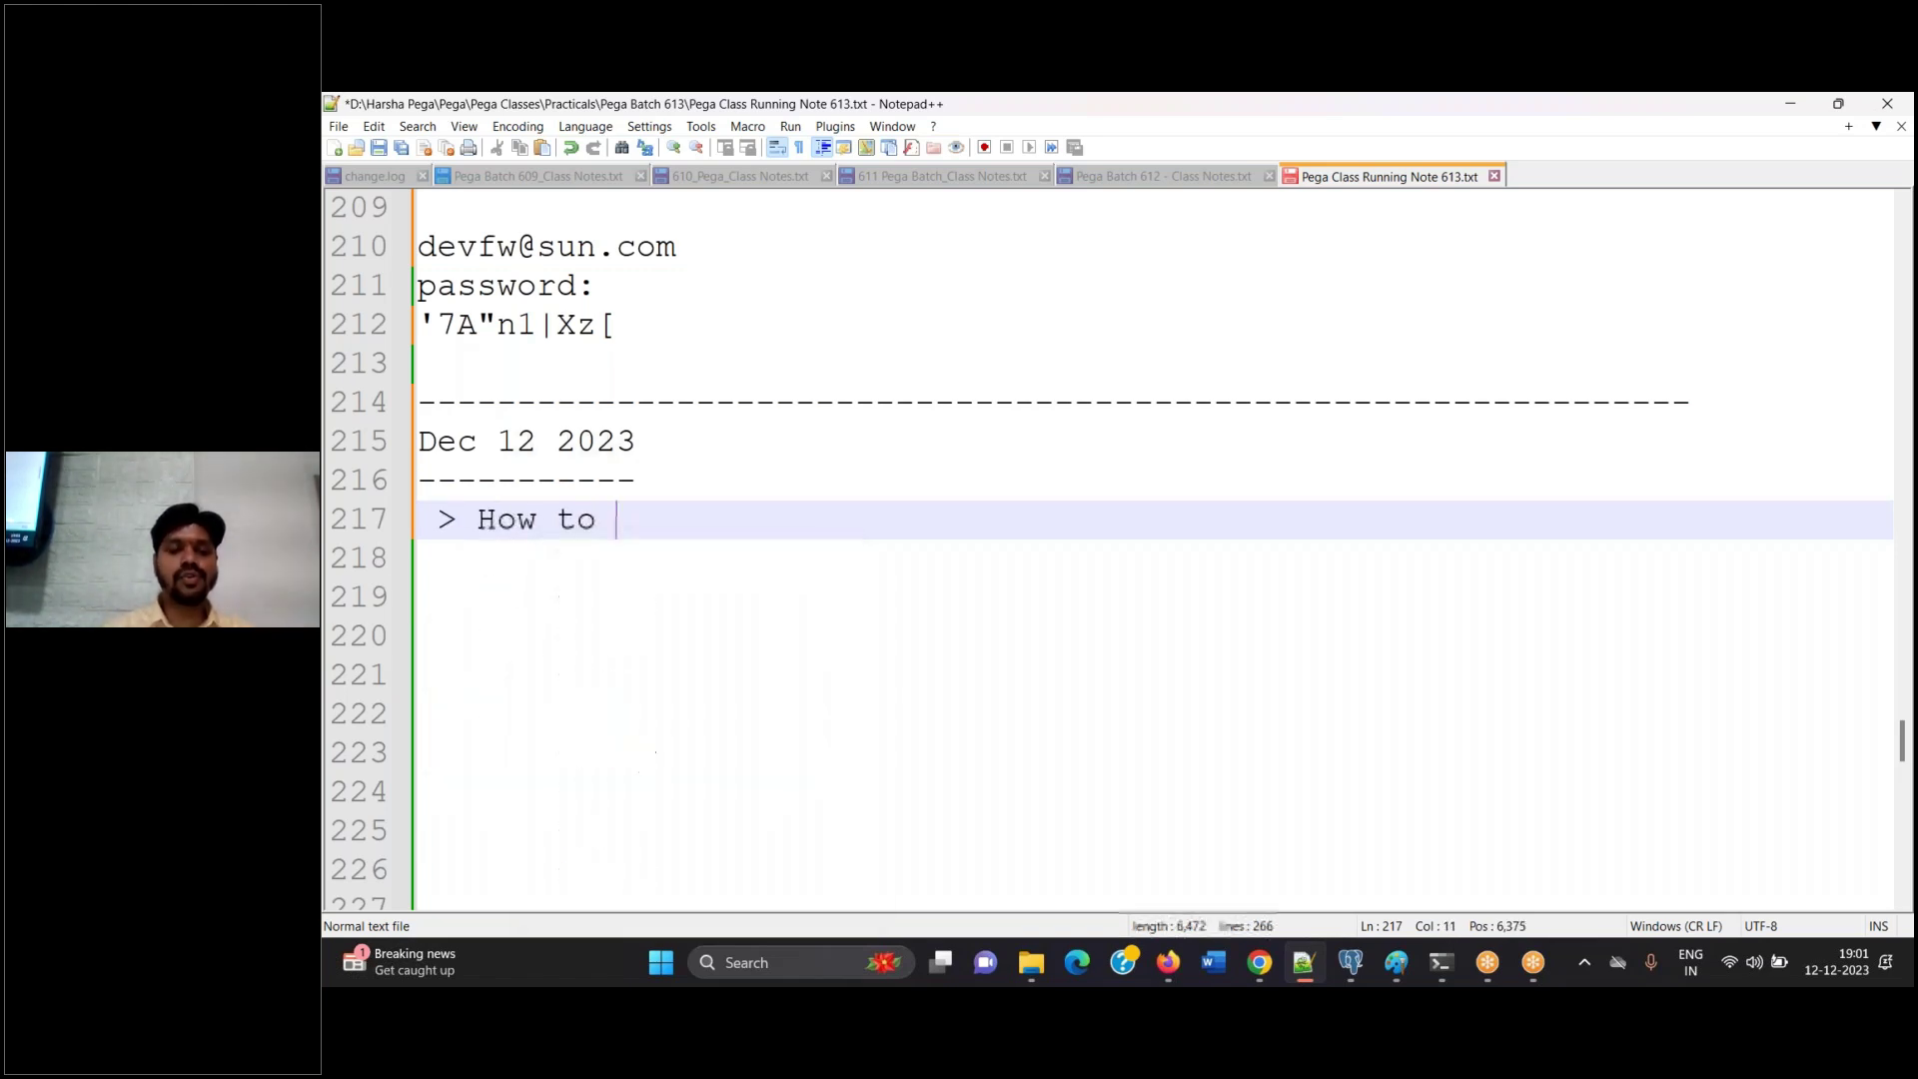
text(create IMPL Applicaiton on)
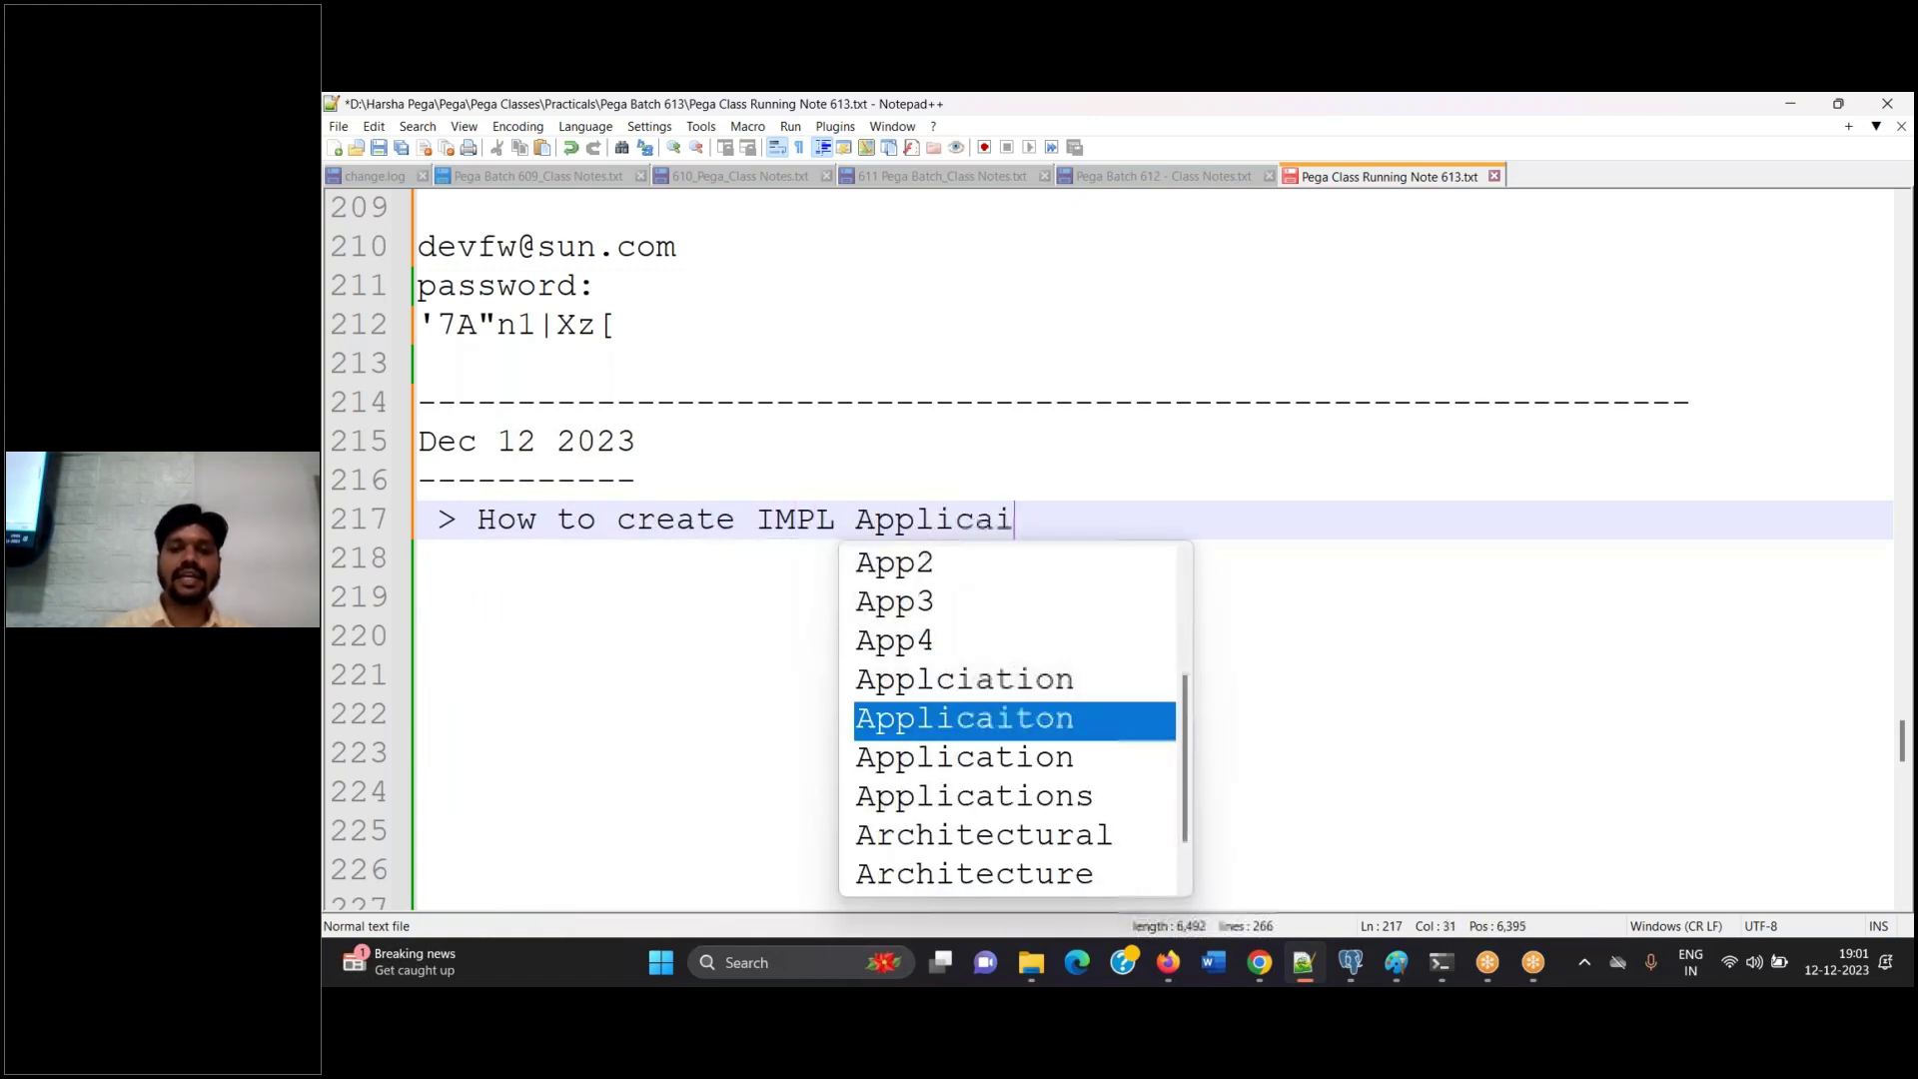
key(BackSpace)
key(BackSpace)
key(BackSpace)
key(BackSpace)
key(BackSpace)
key(BackSpace)
key(BackSpace)
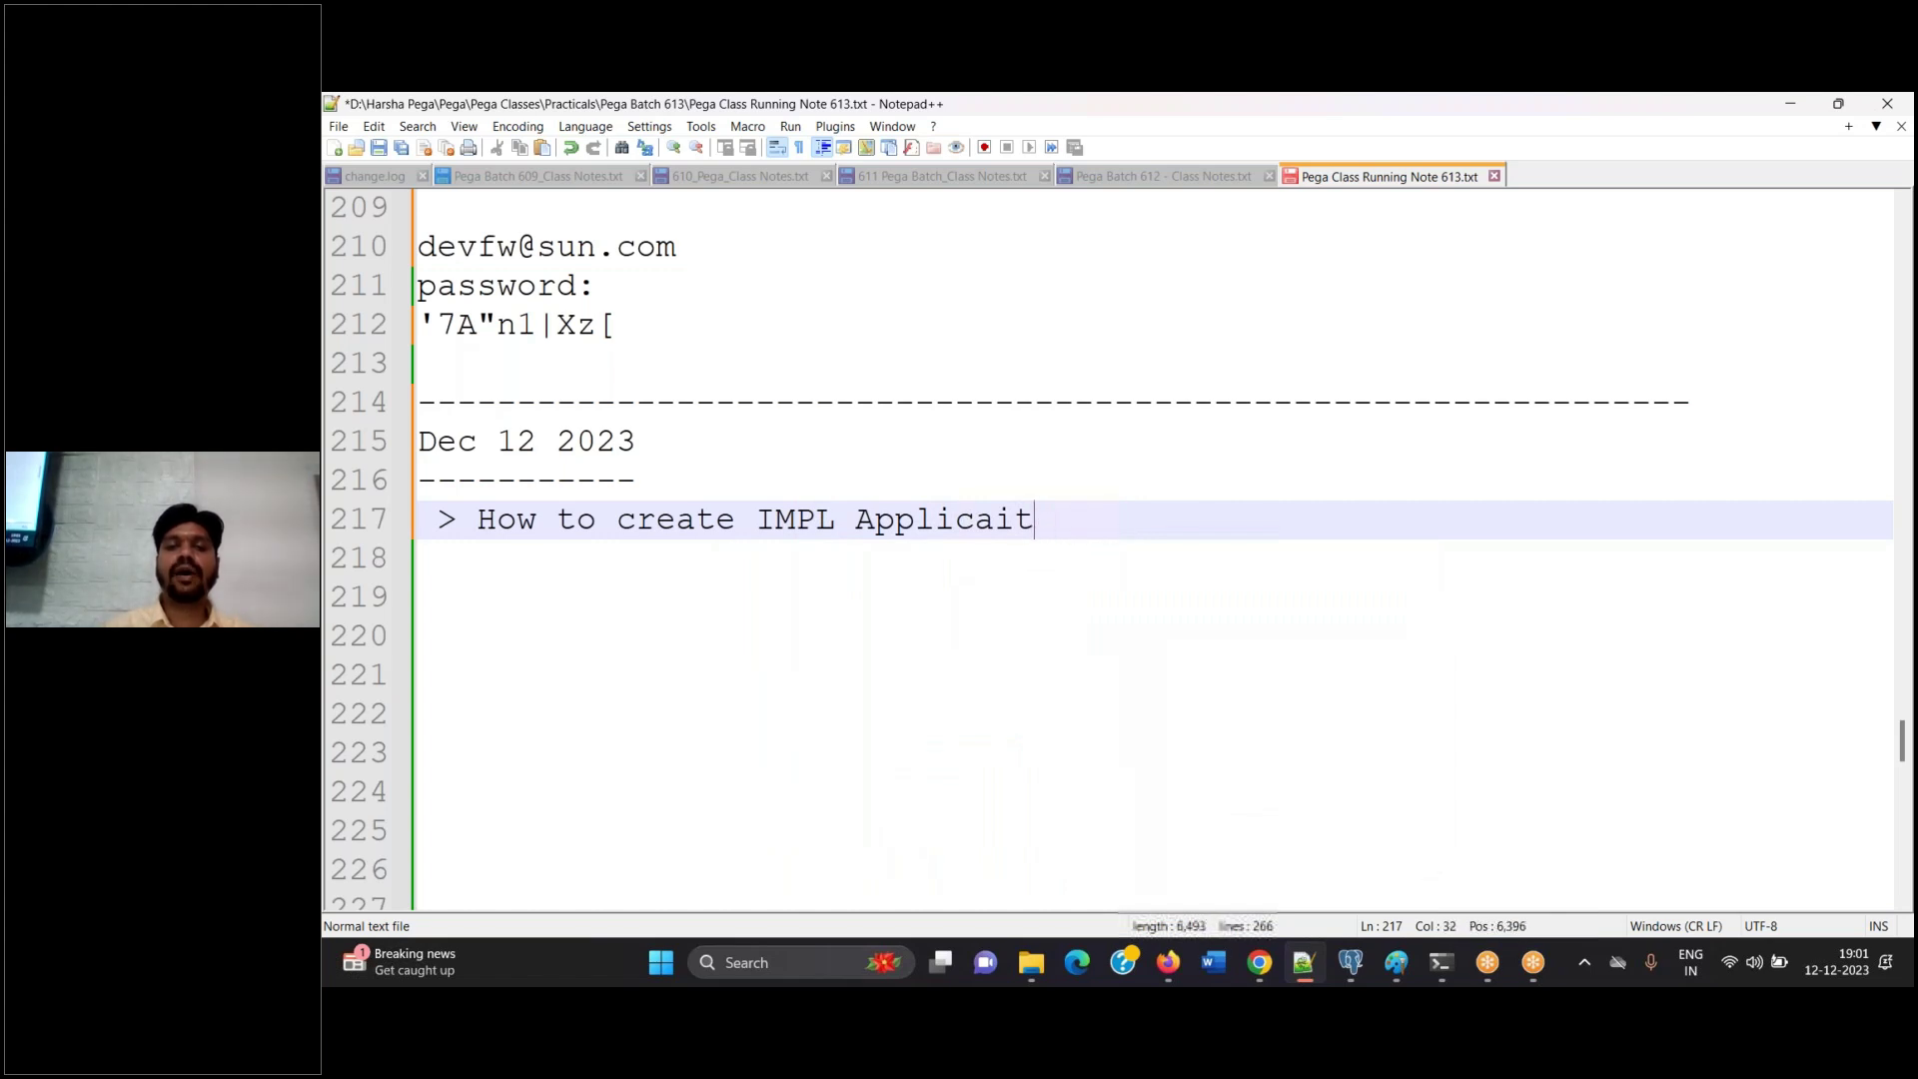
text(tion of)
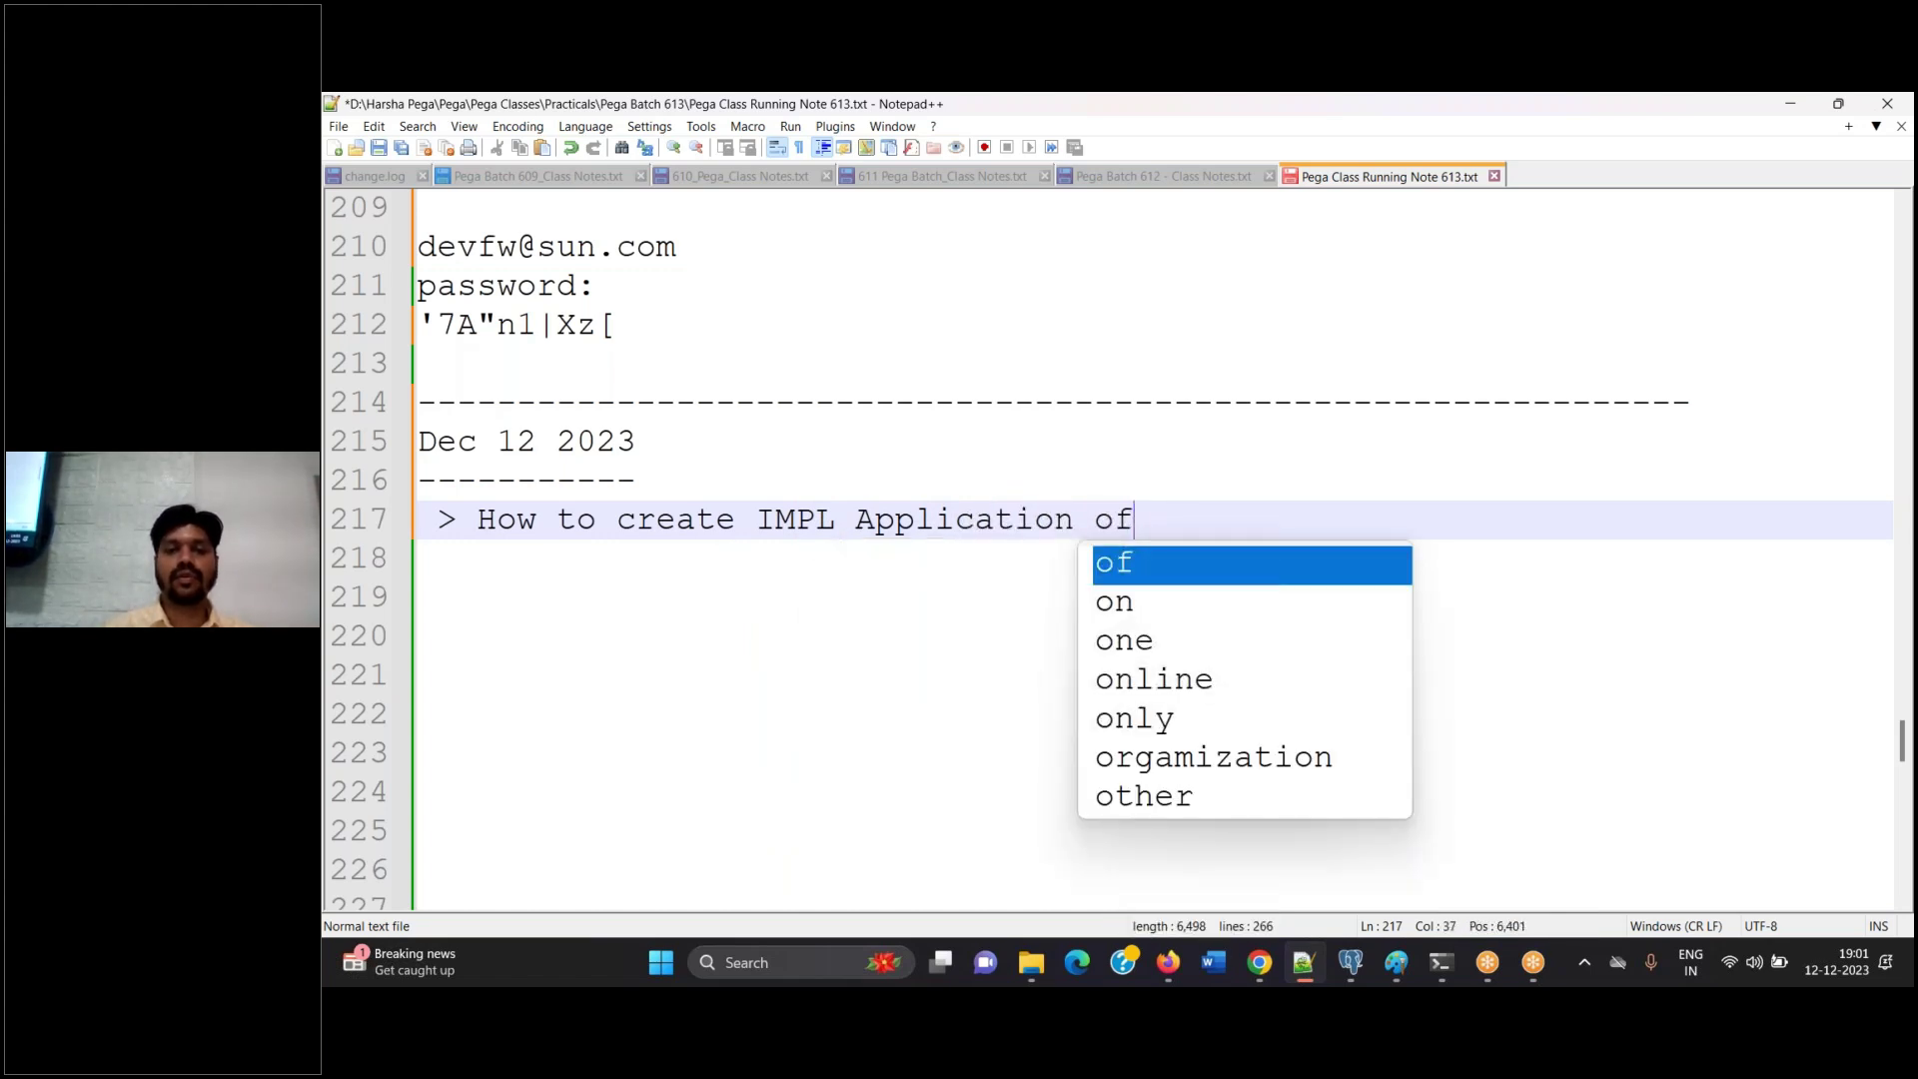
key(BackSpace)
key(BackSpace)
text(on top of exis)
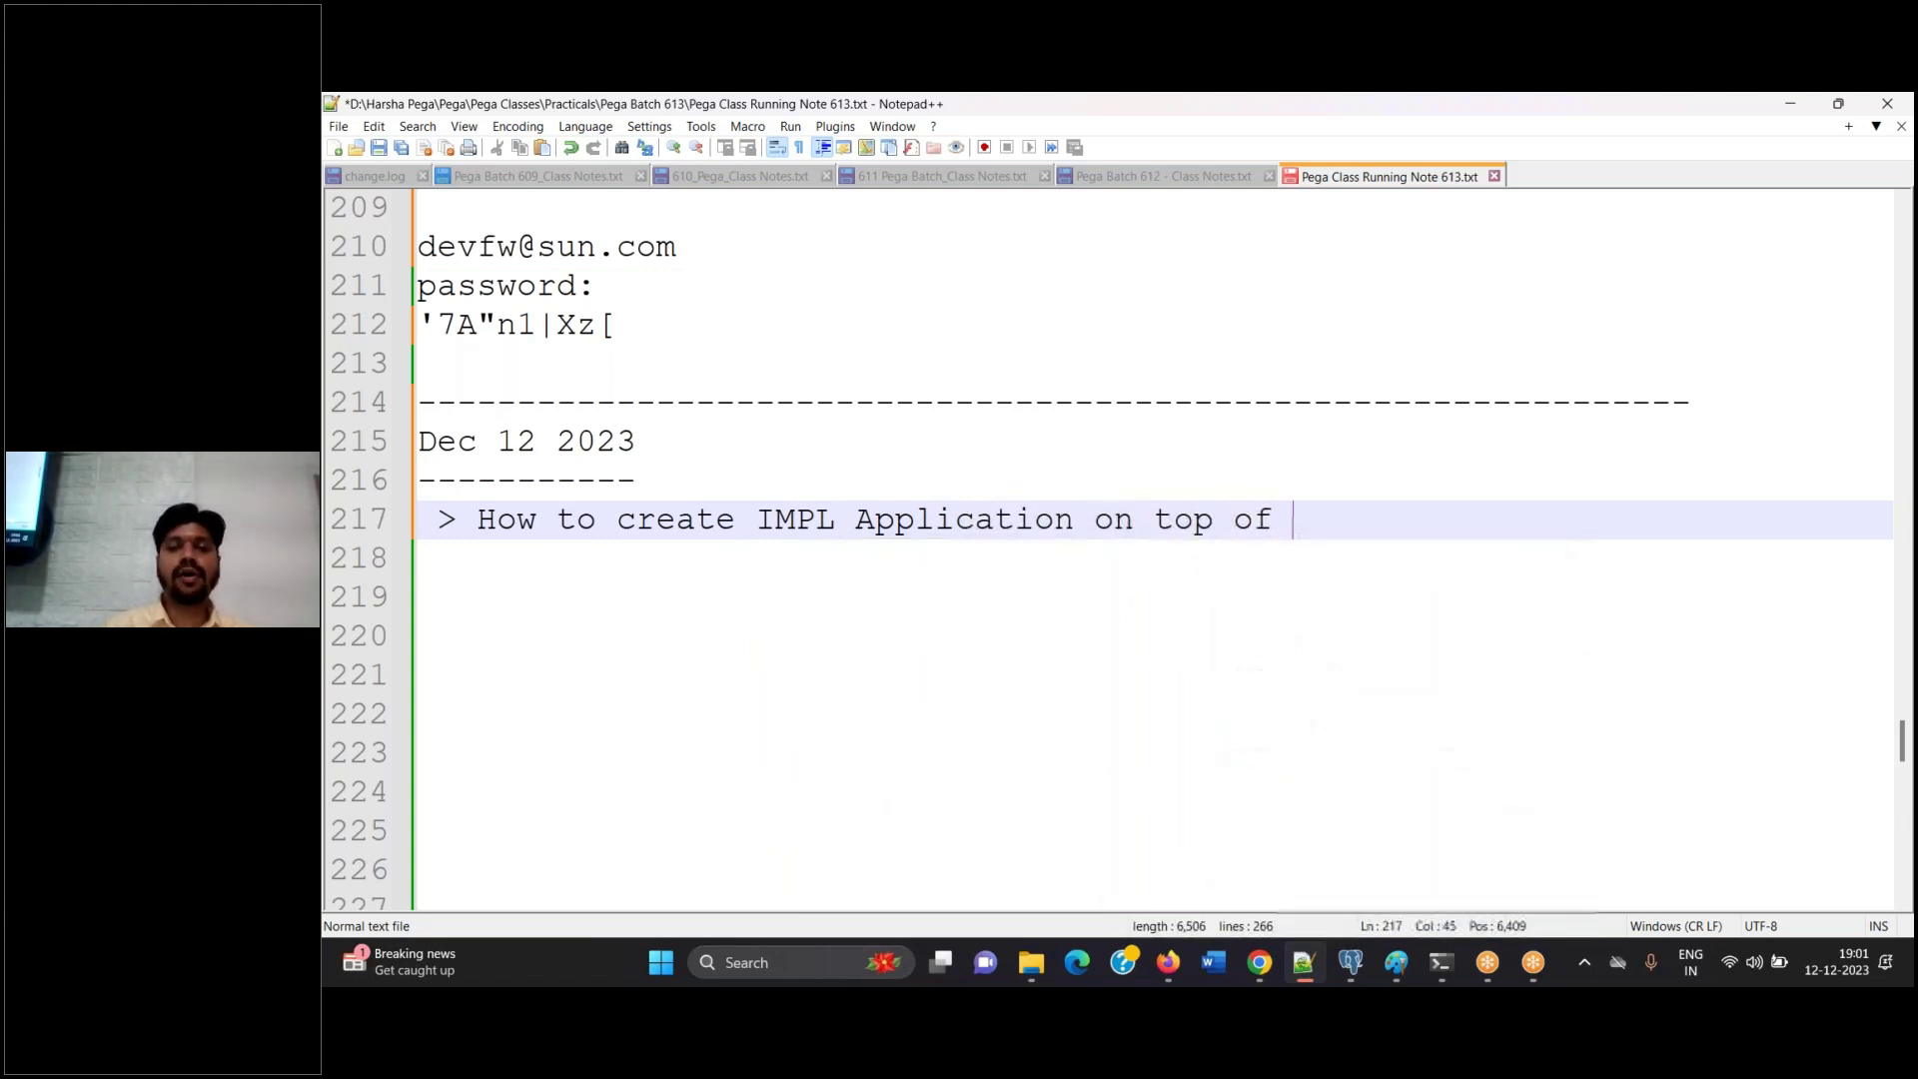
text(ting )
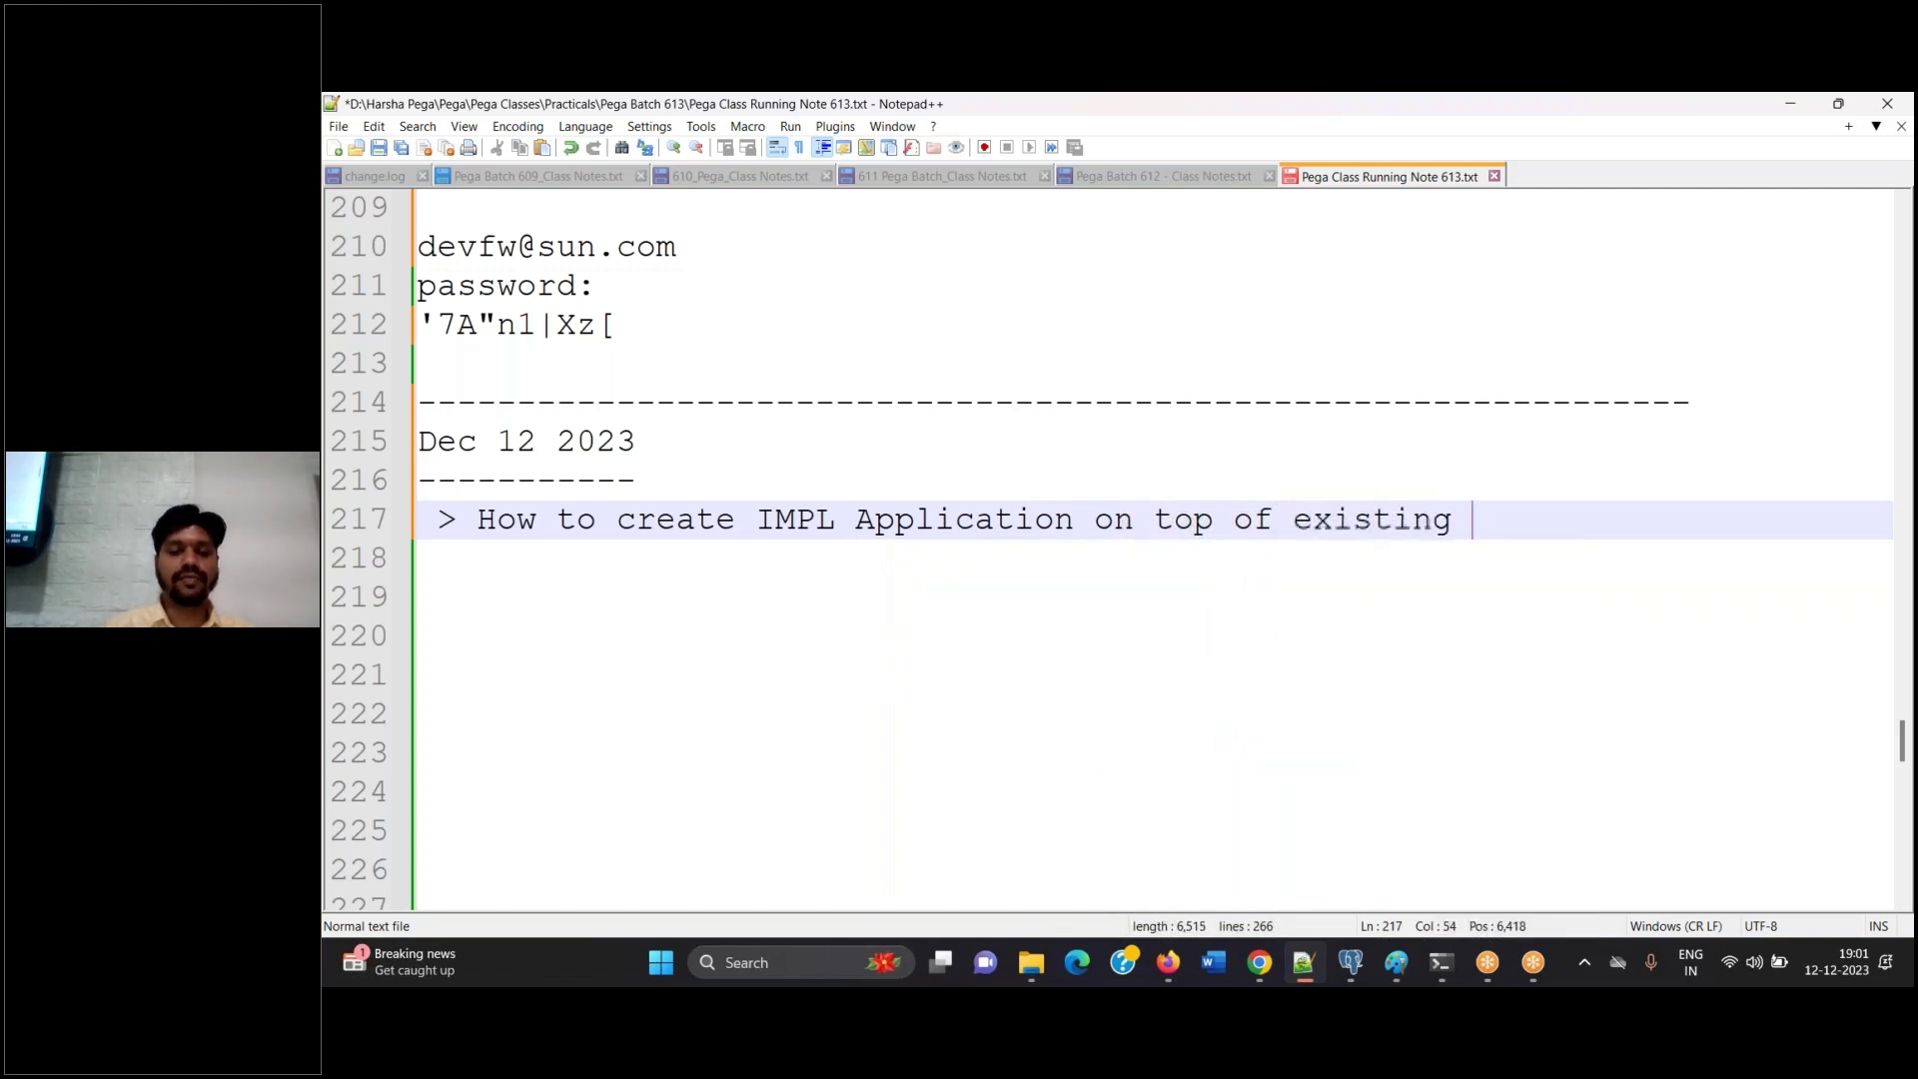
text(FW applicaiton.)
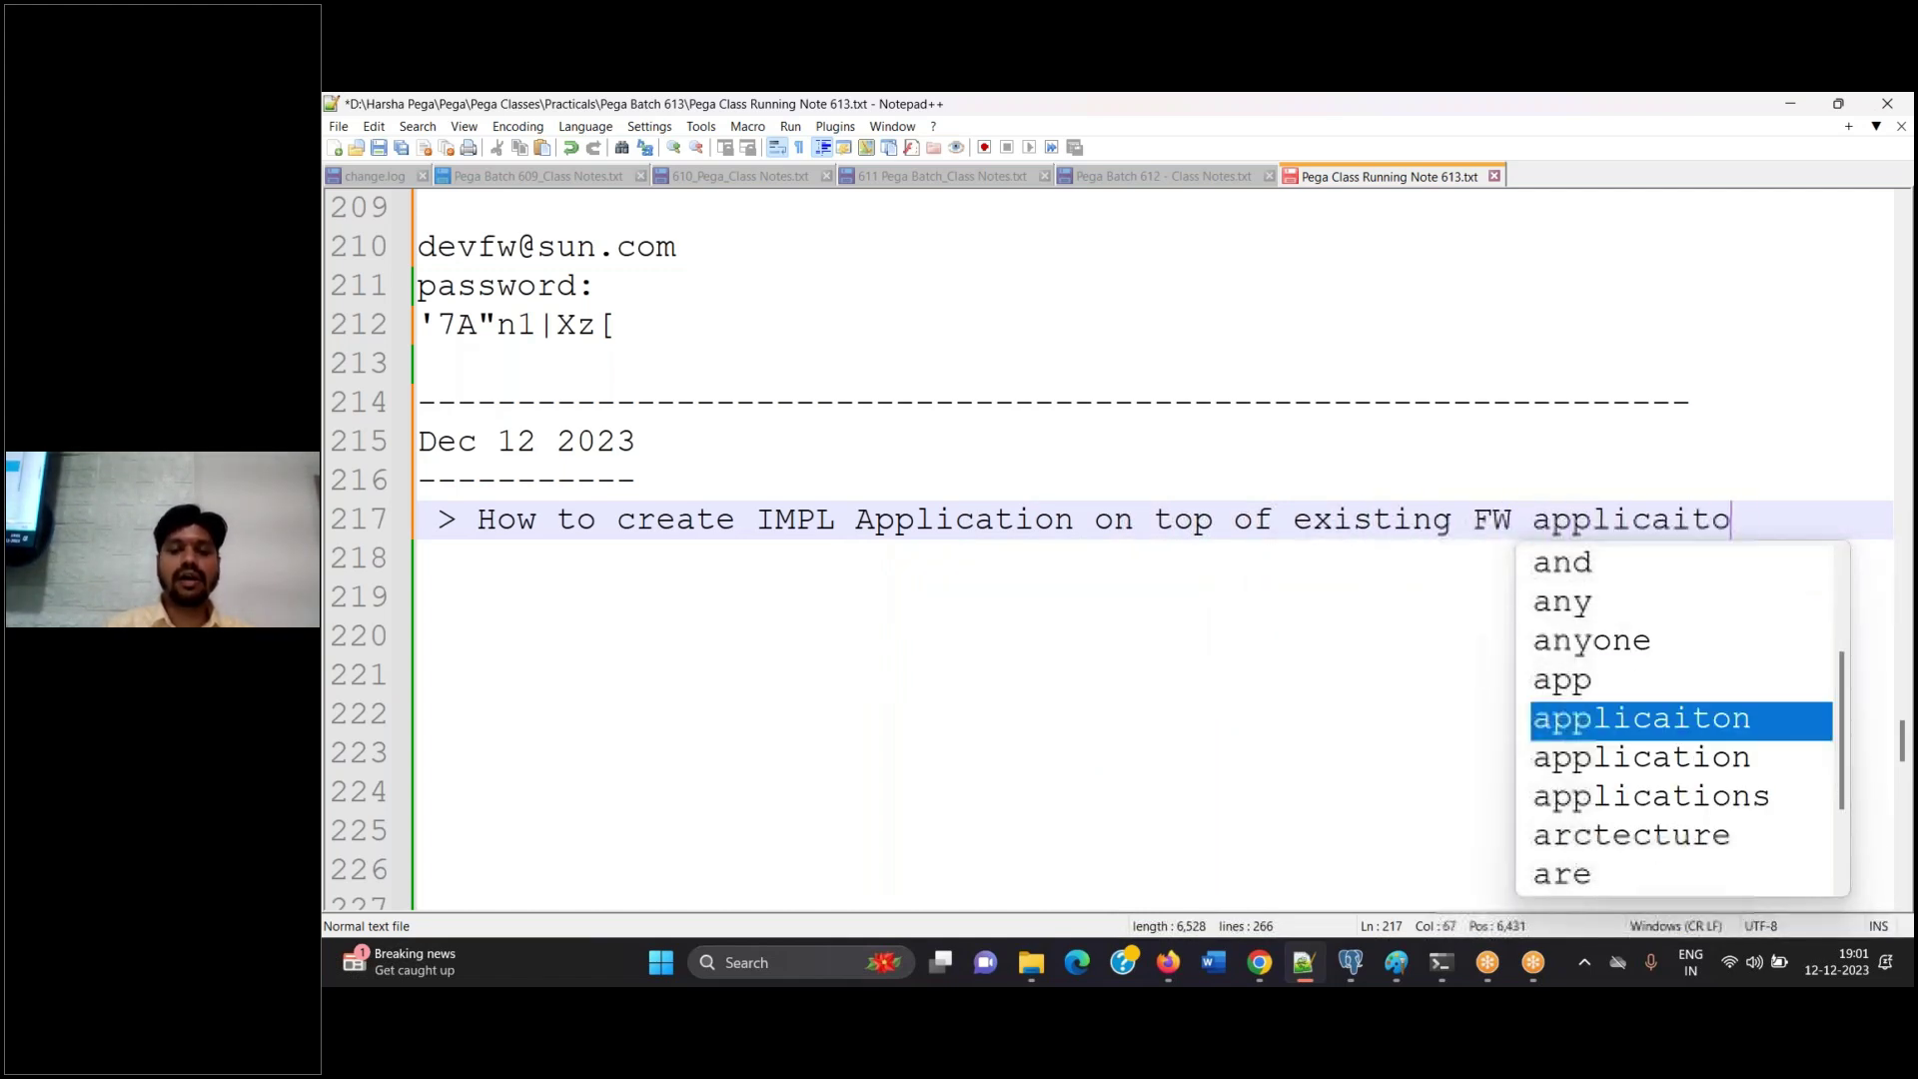
key(BackSpace)
key(BackSpace)
key(BackSpace)
key(BackSpace)
key(BackSpace)
text(tion.)
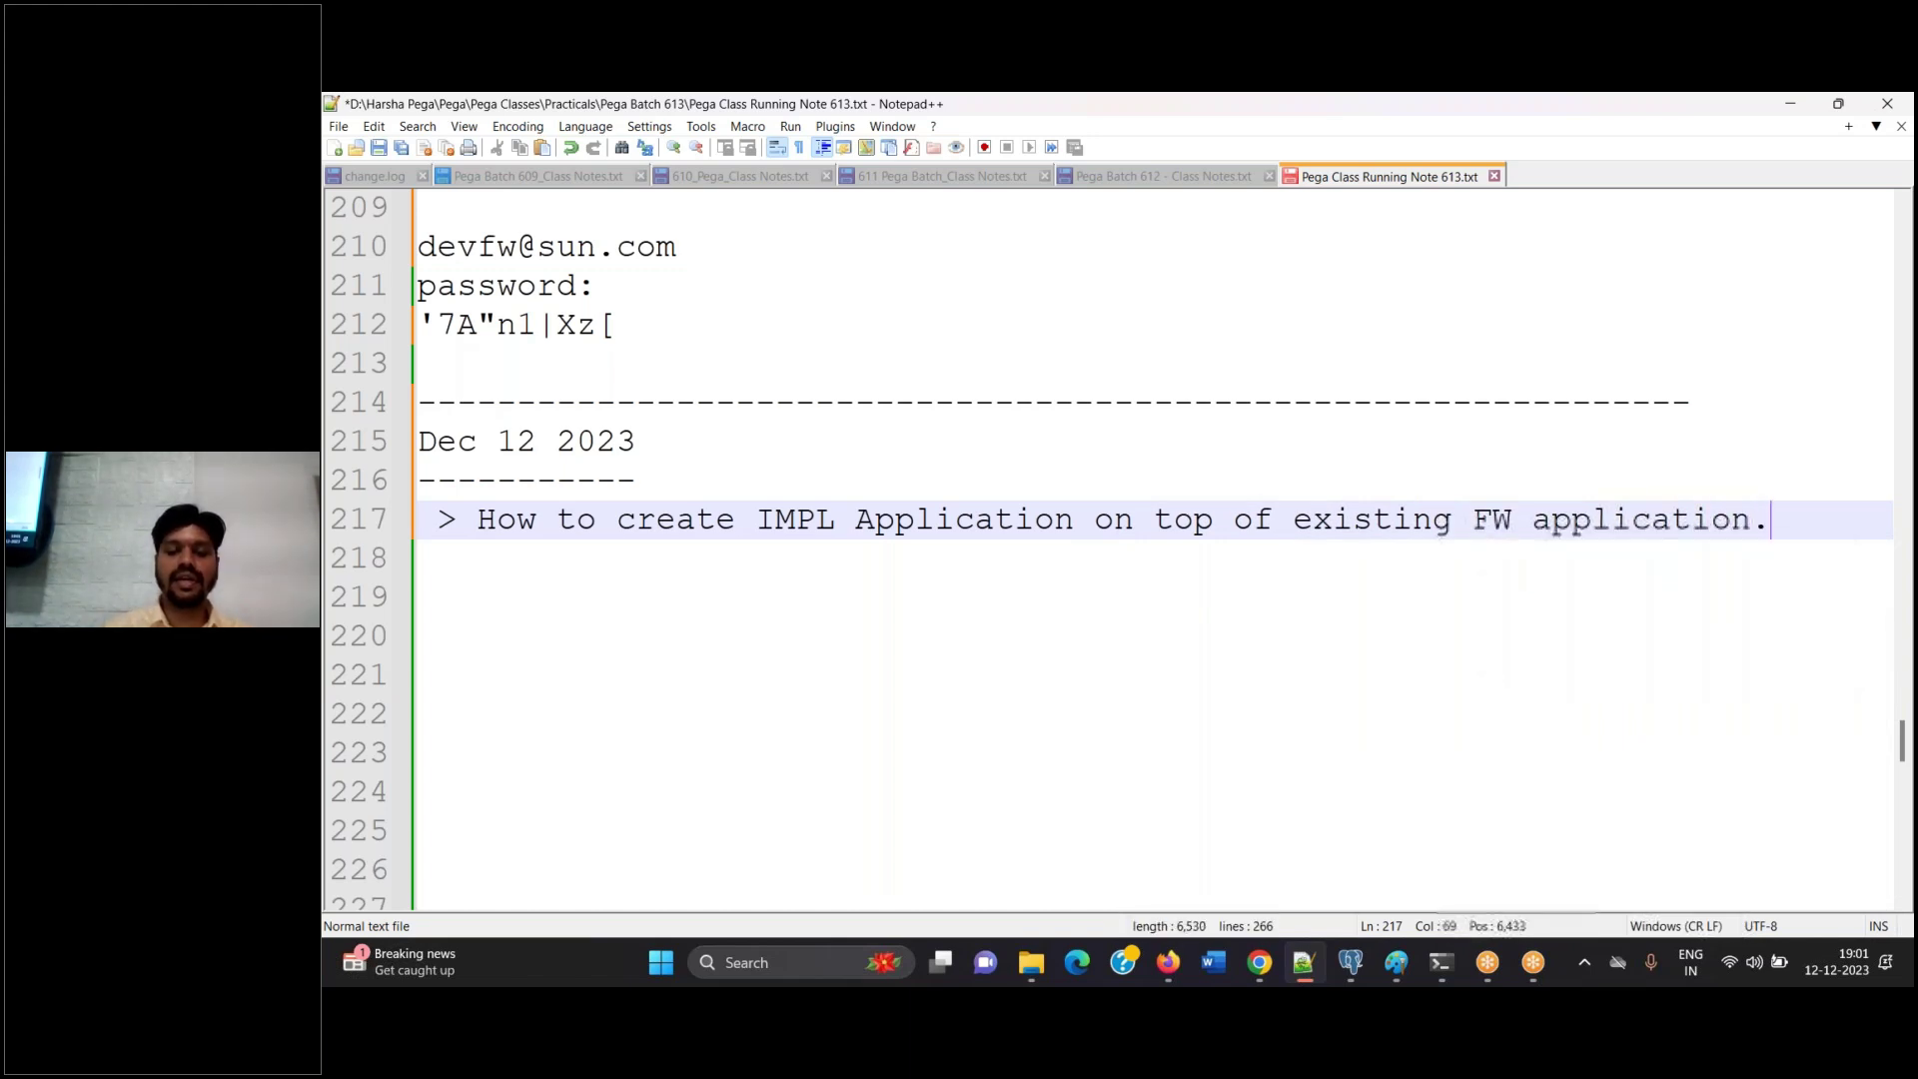
key(BackSpace)
text(?)
key(Return)
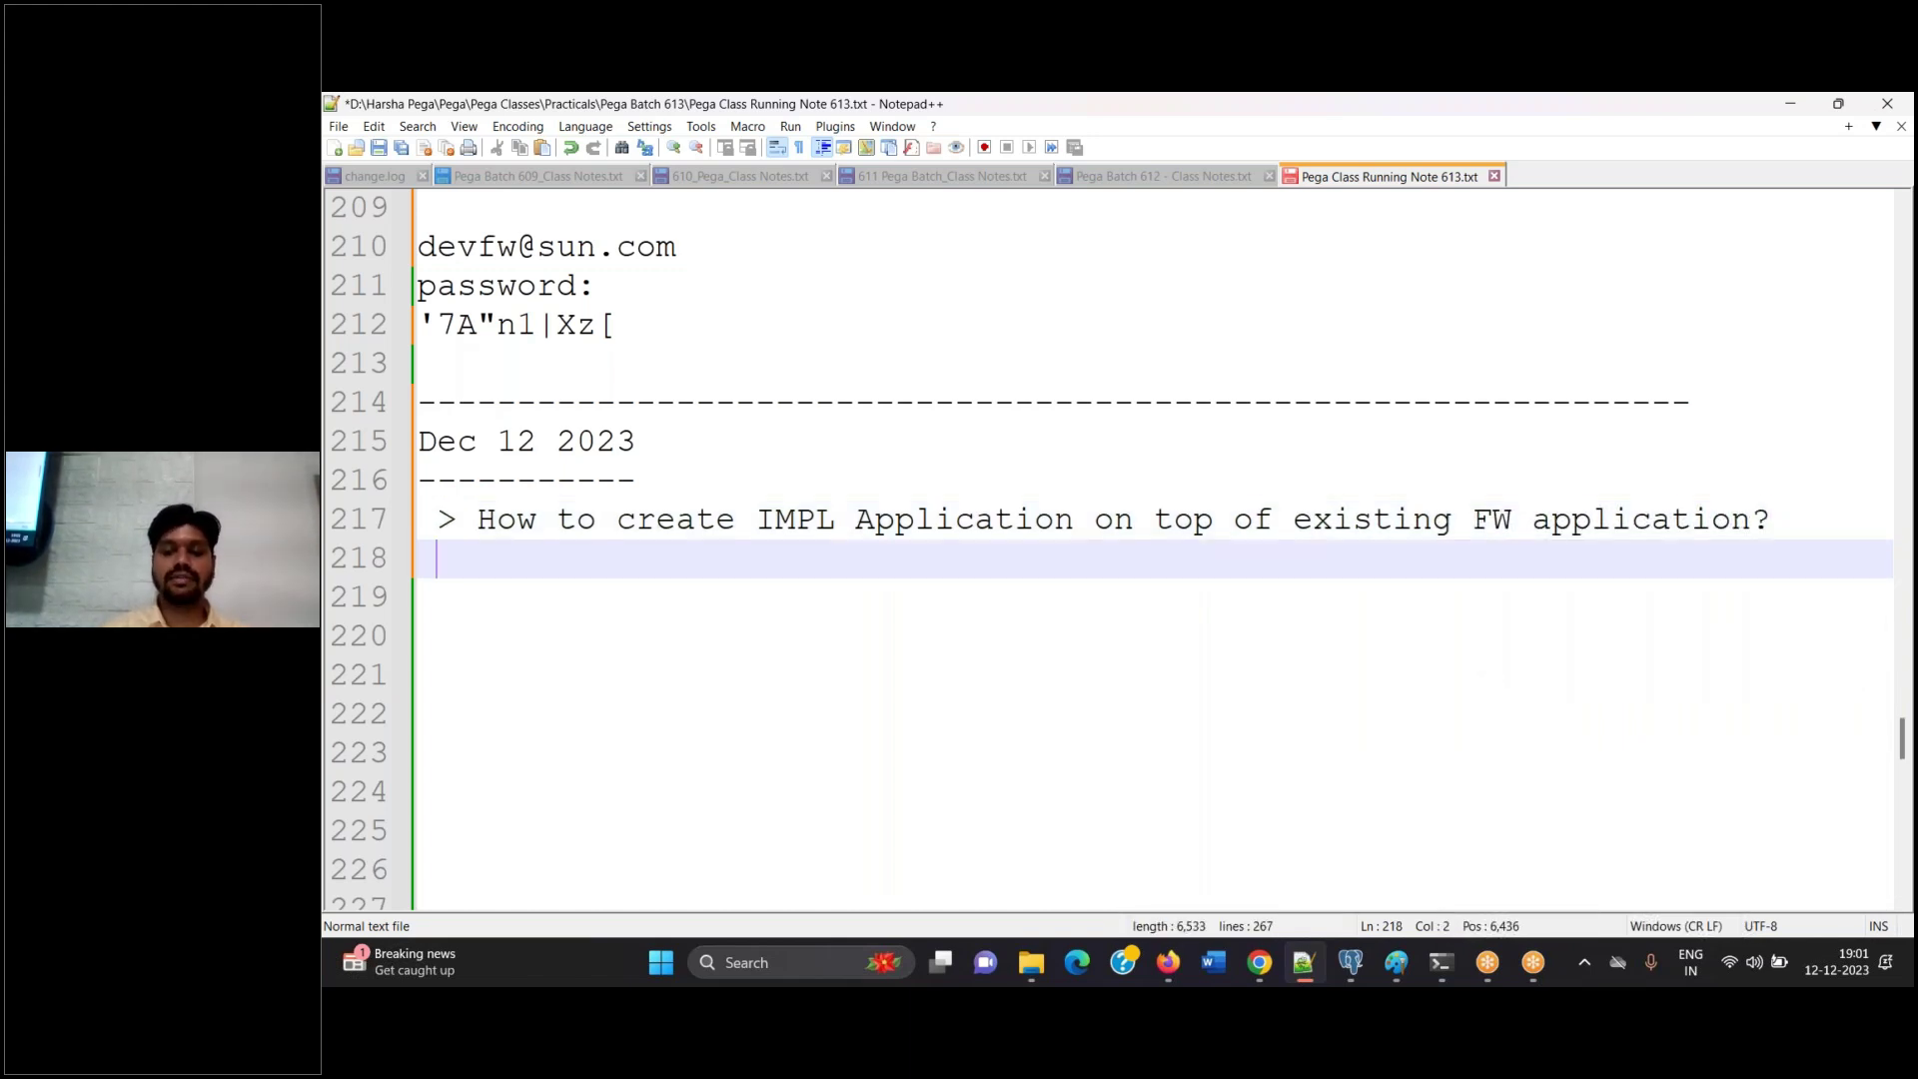
key(ctrl+s)
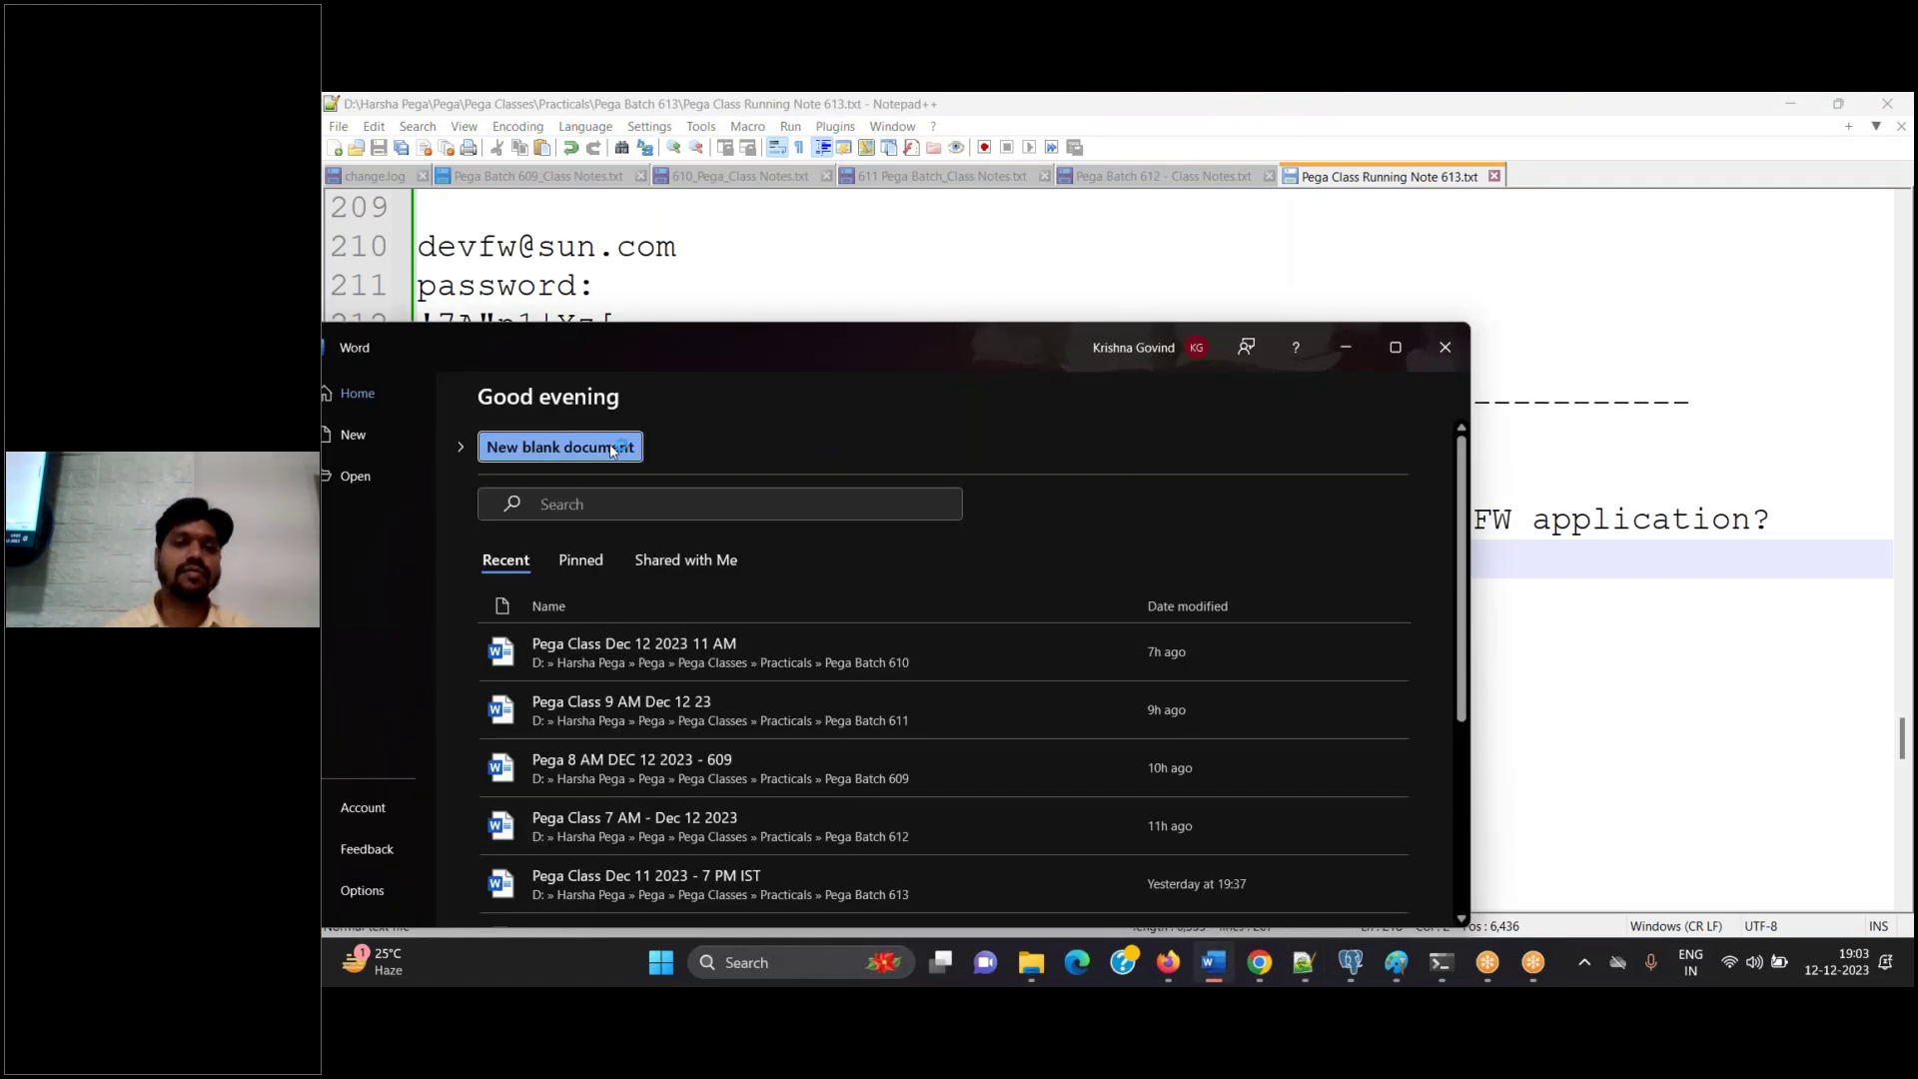
Create a blank Word document titled 'Creating a new IMPL Application' in centred Title style, with an empty line below
click(609, 446)
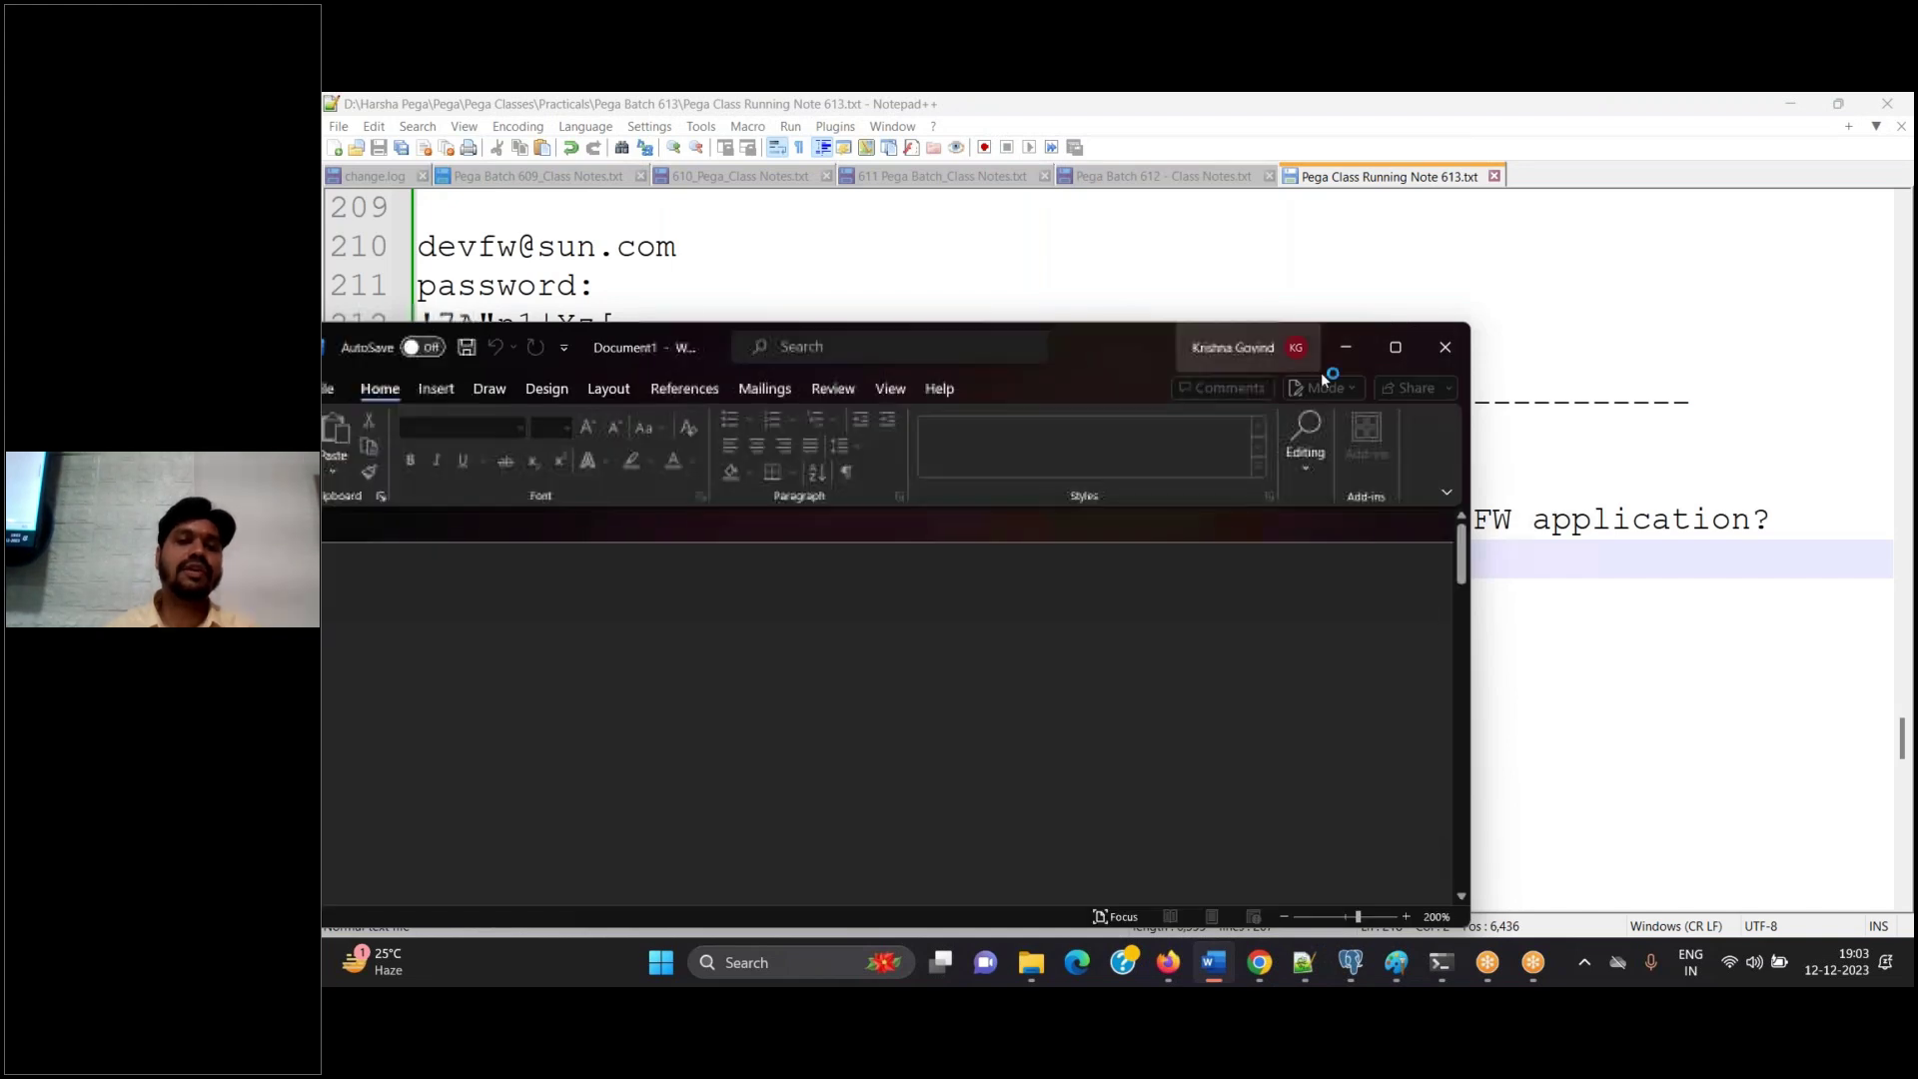
click(1396, 347)
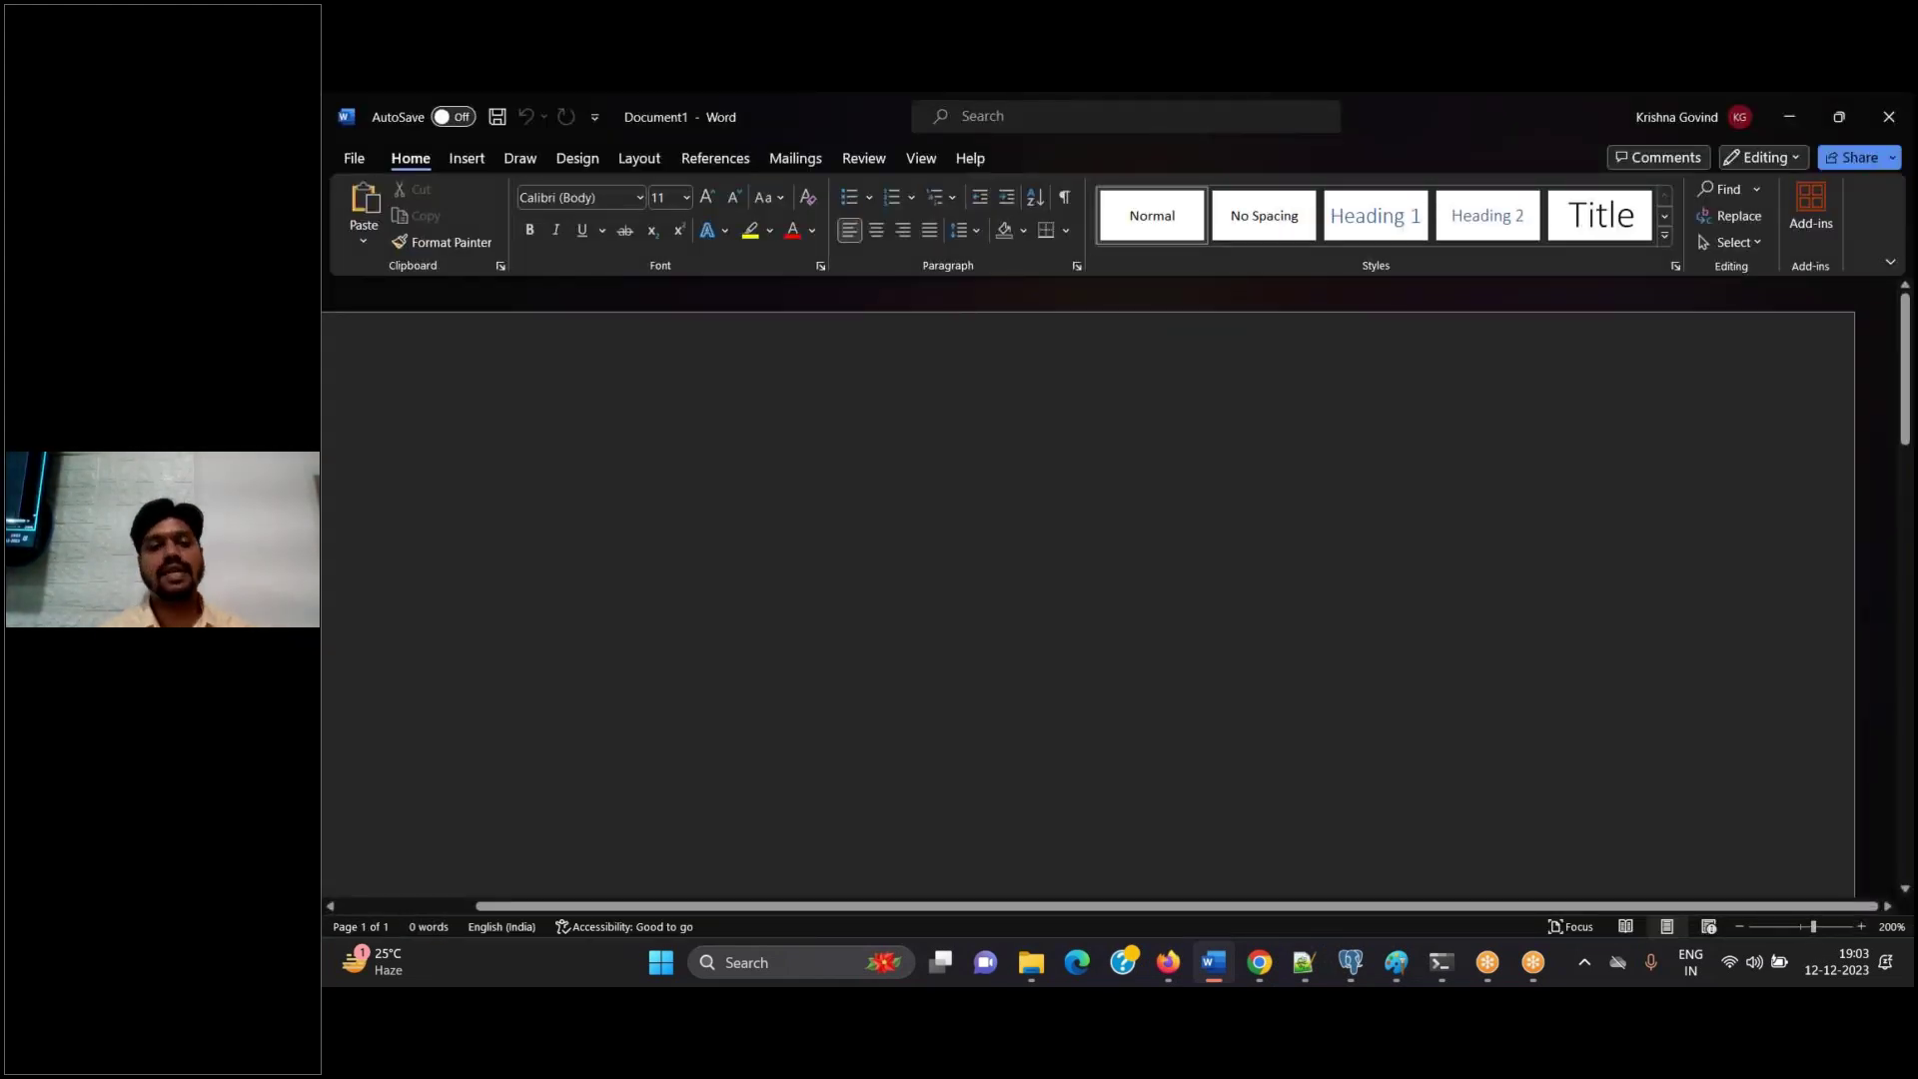
text(Creating a)
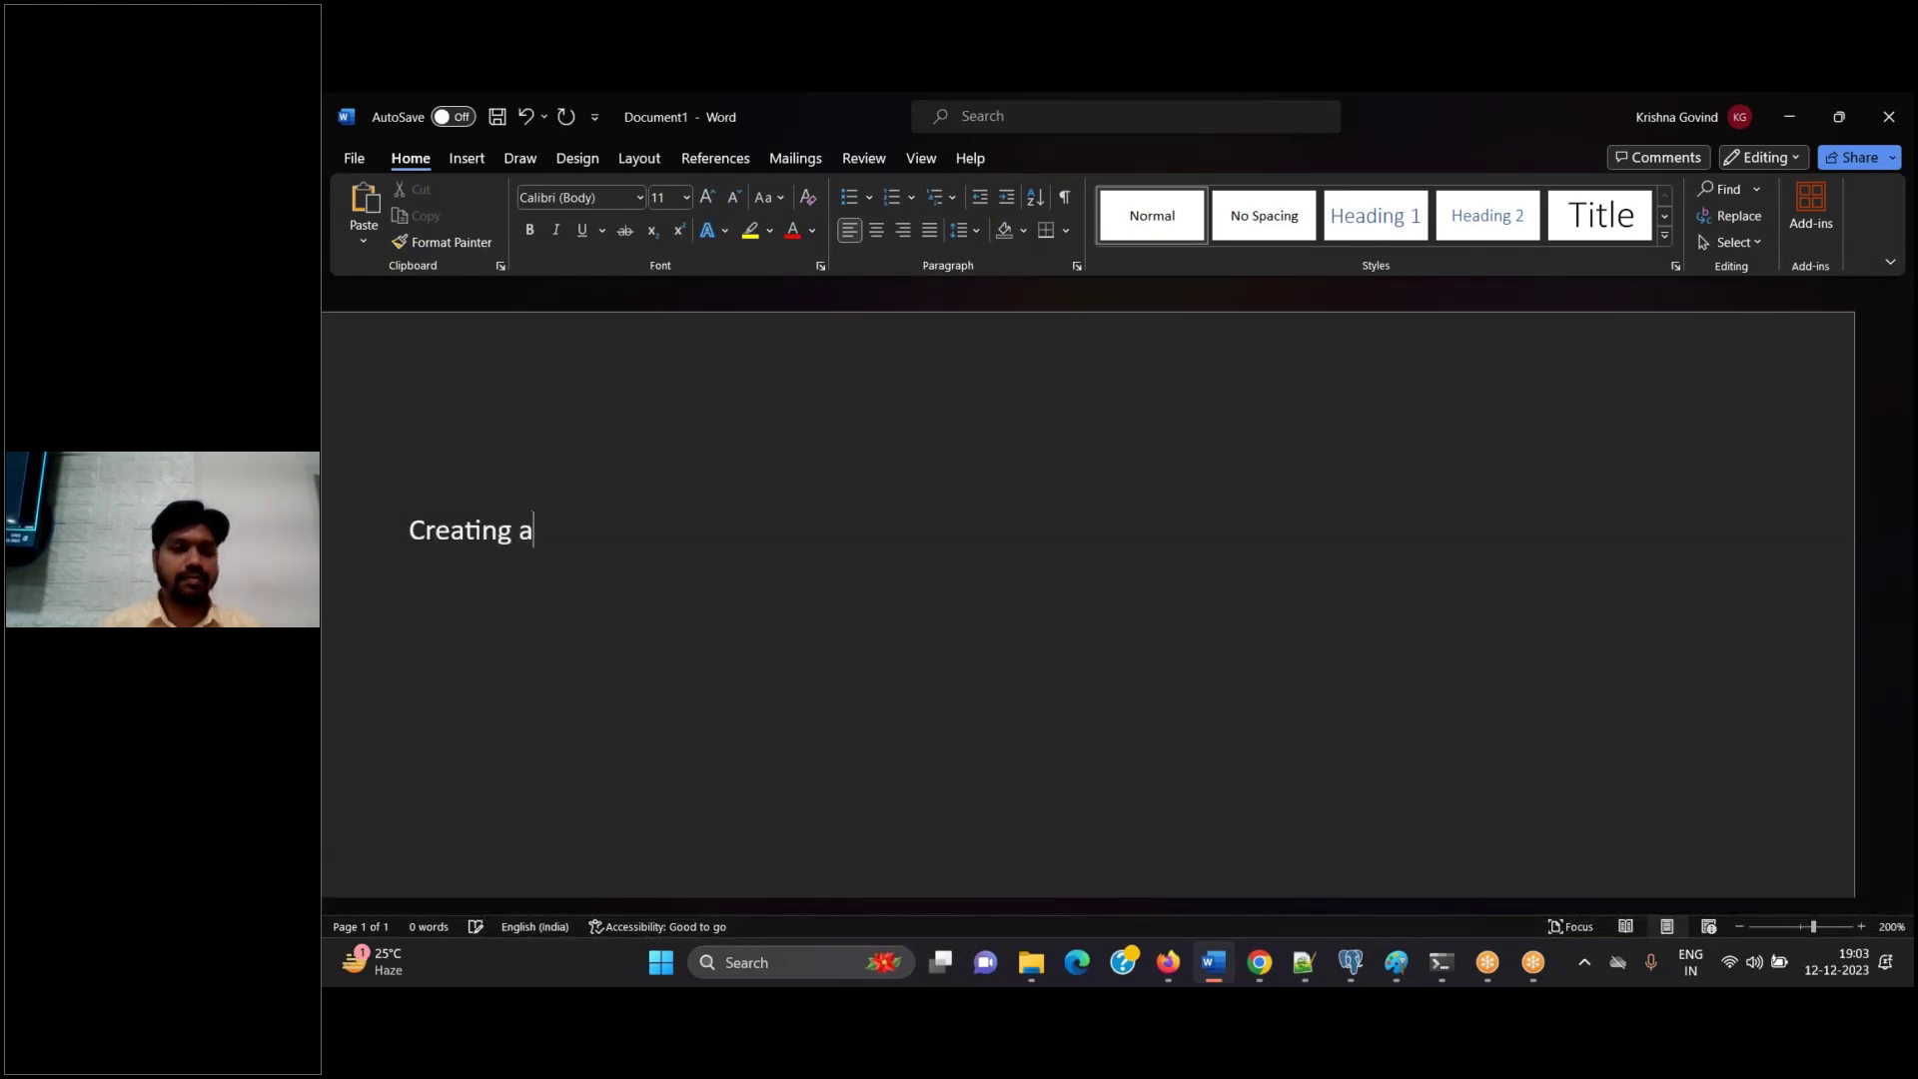
text( new IMPL )
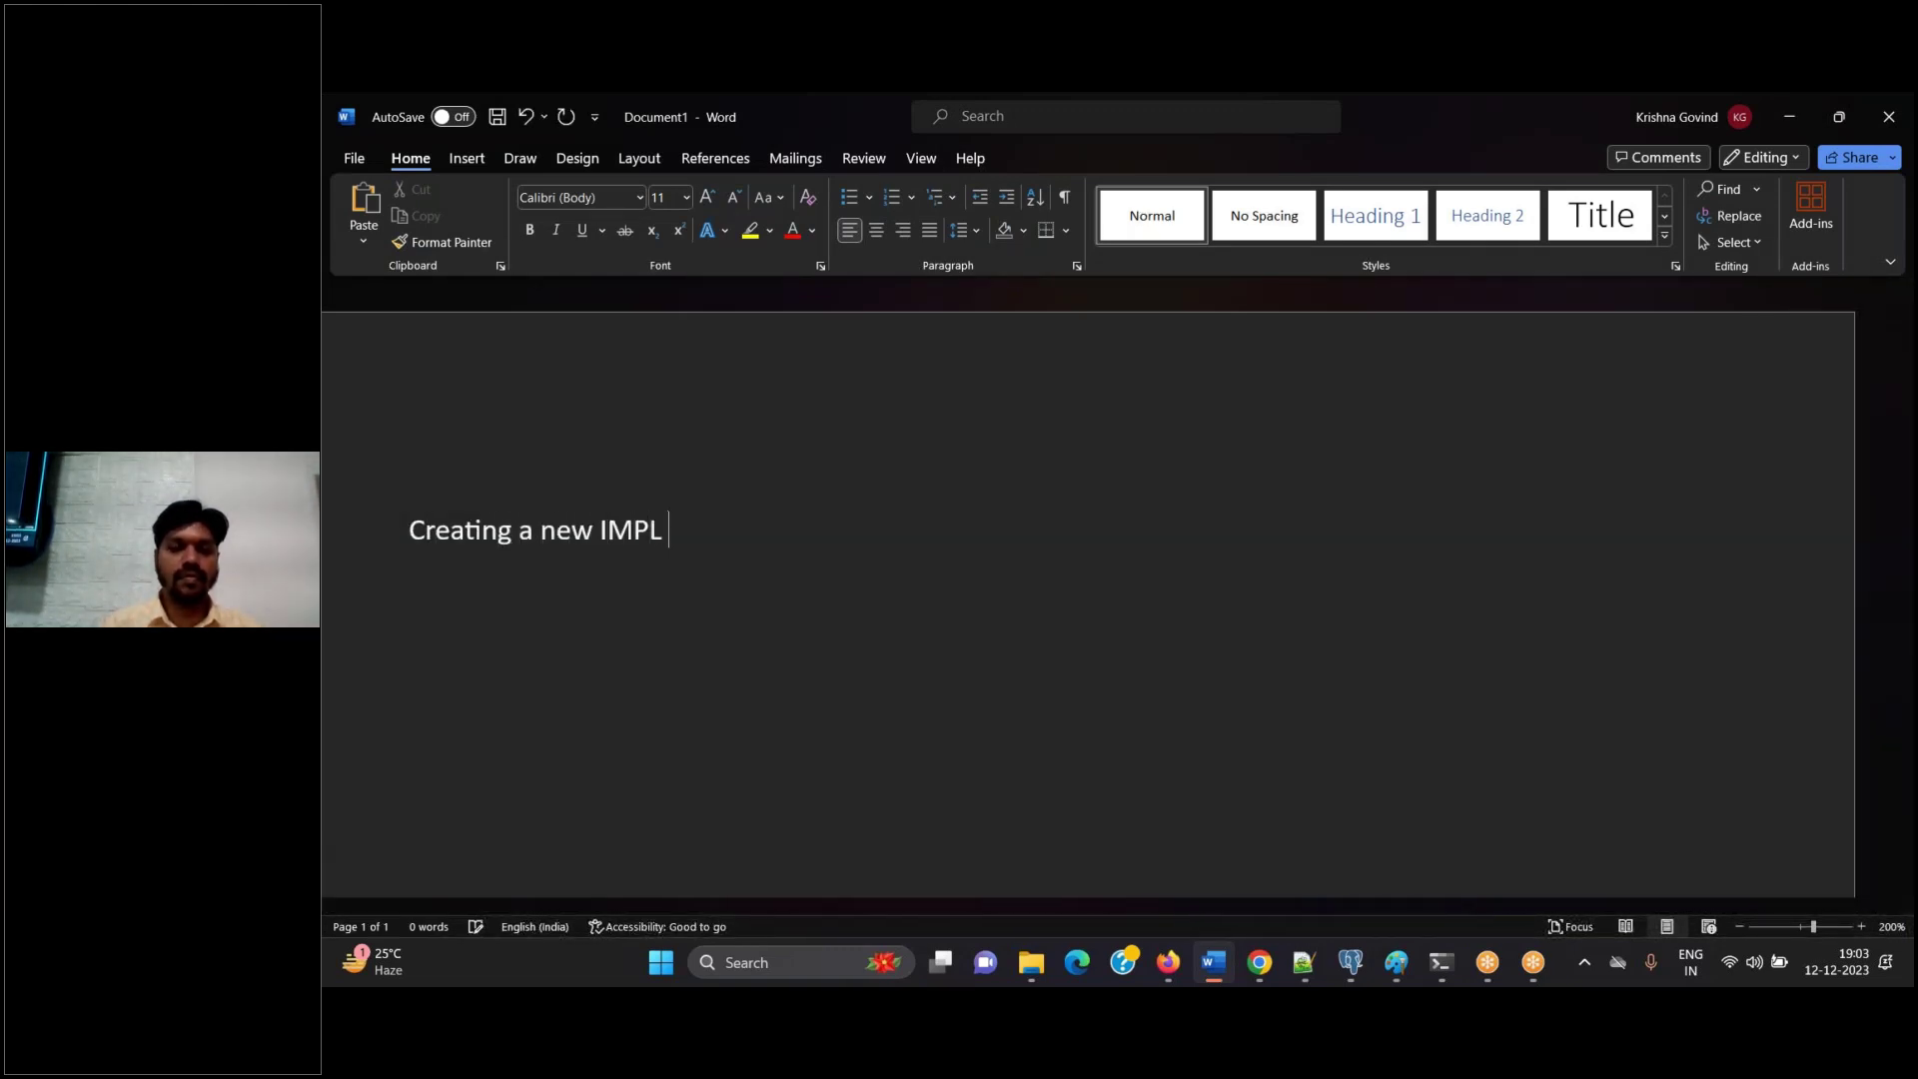
text(Application)
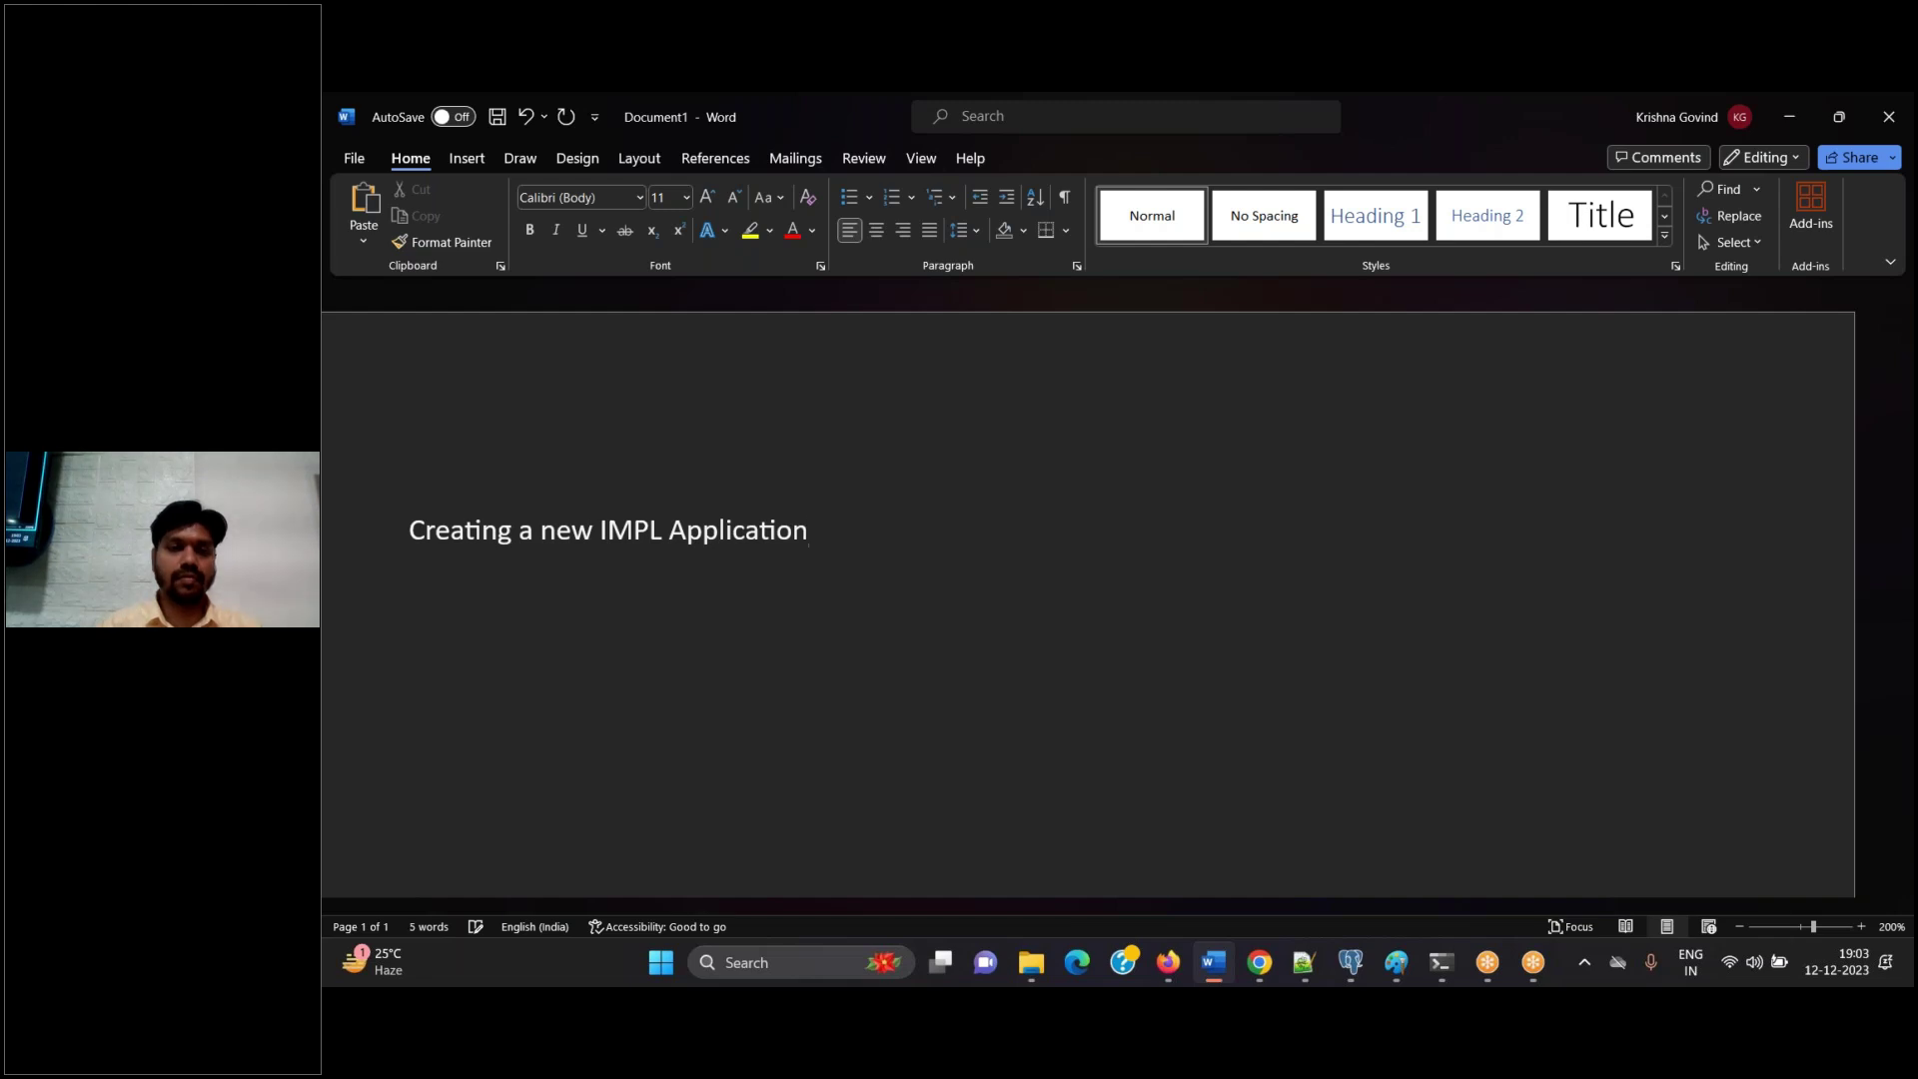
key(ctrl+a)
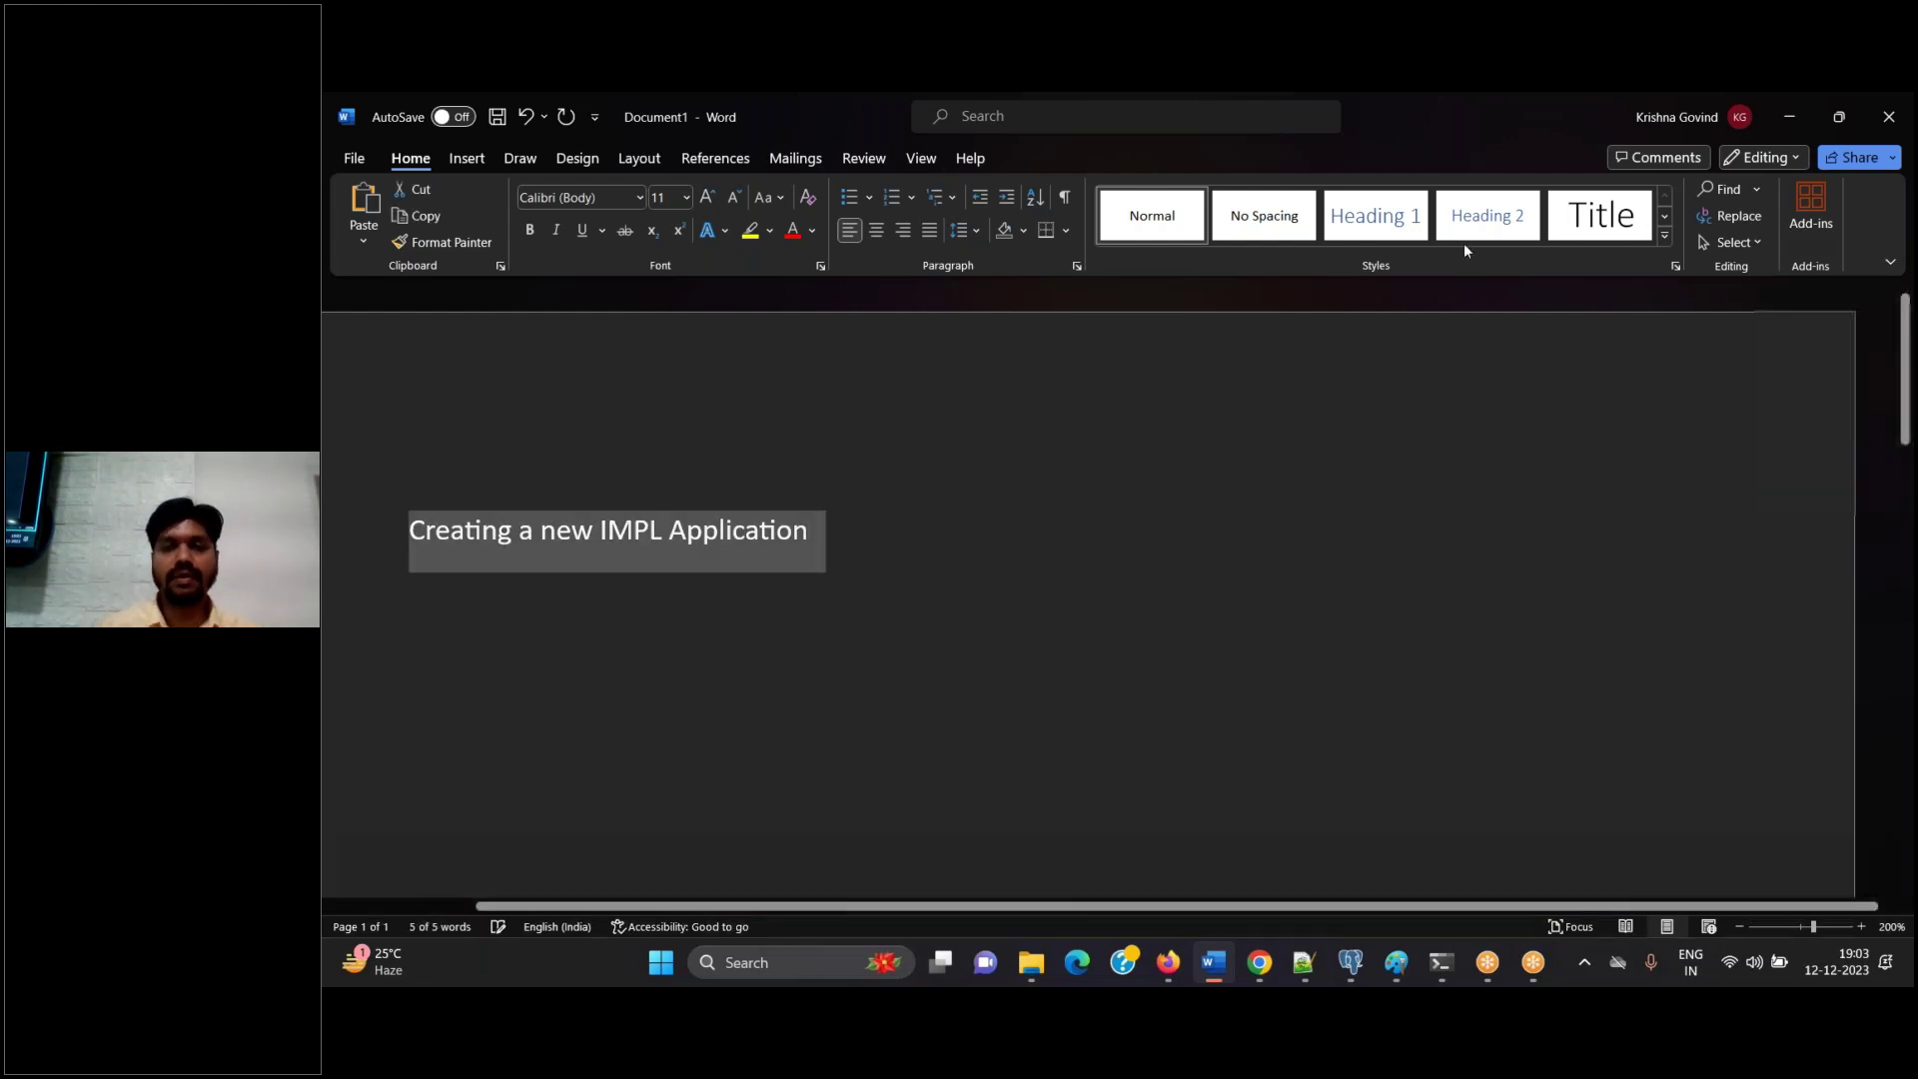
click(1623, 218)
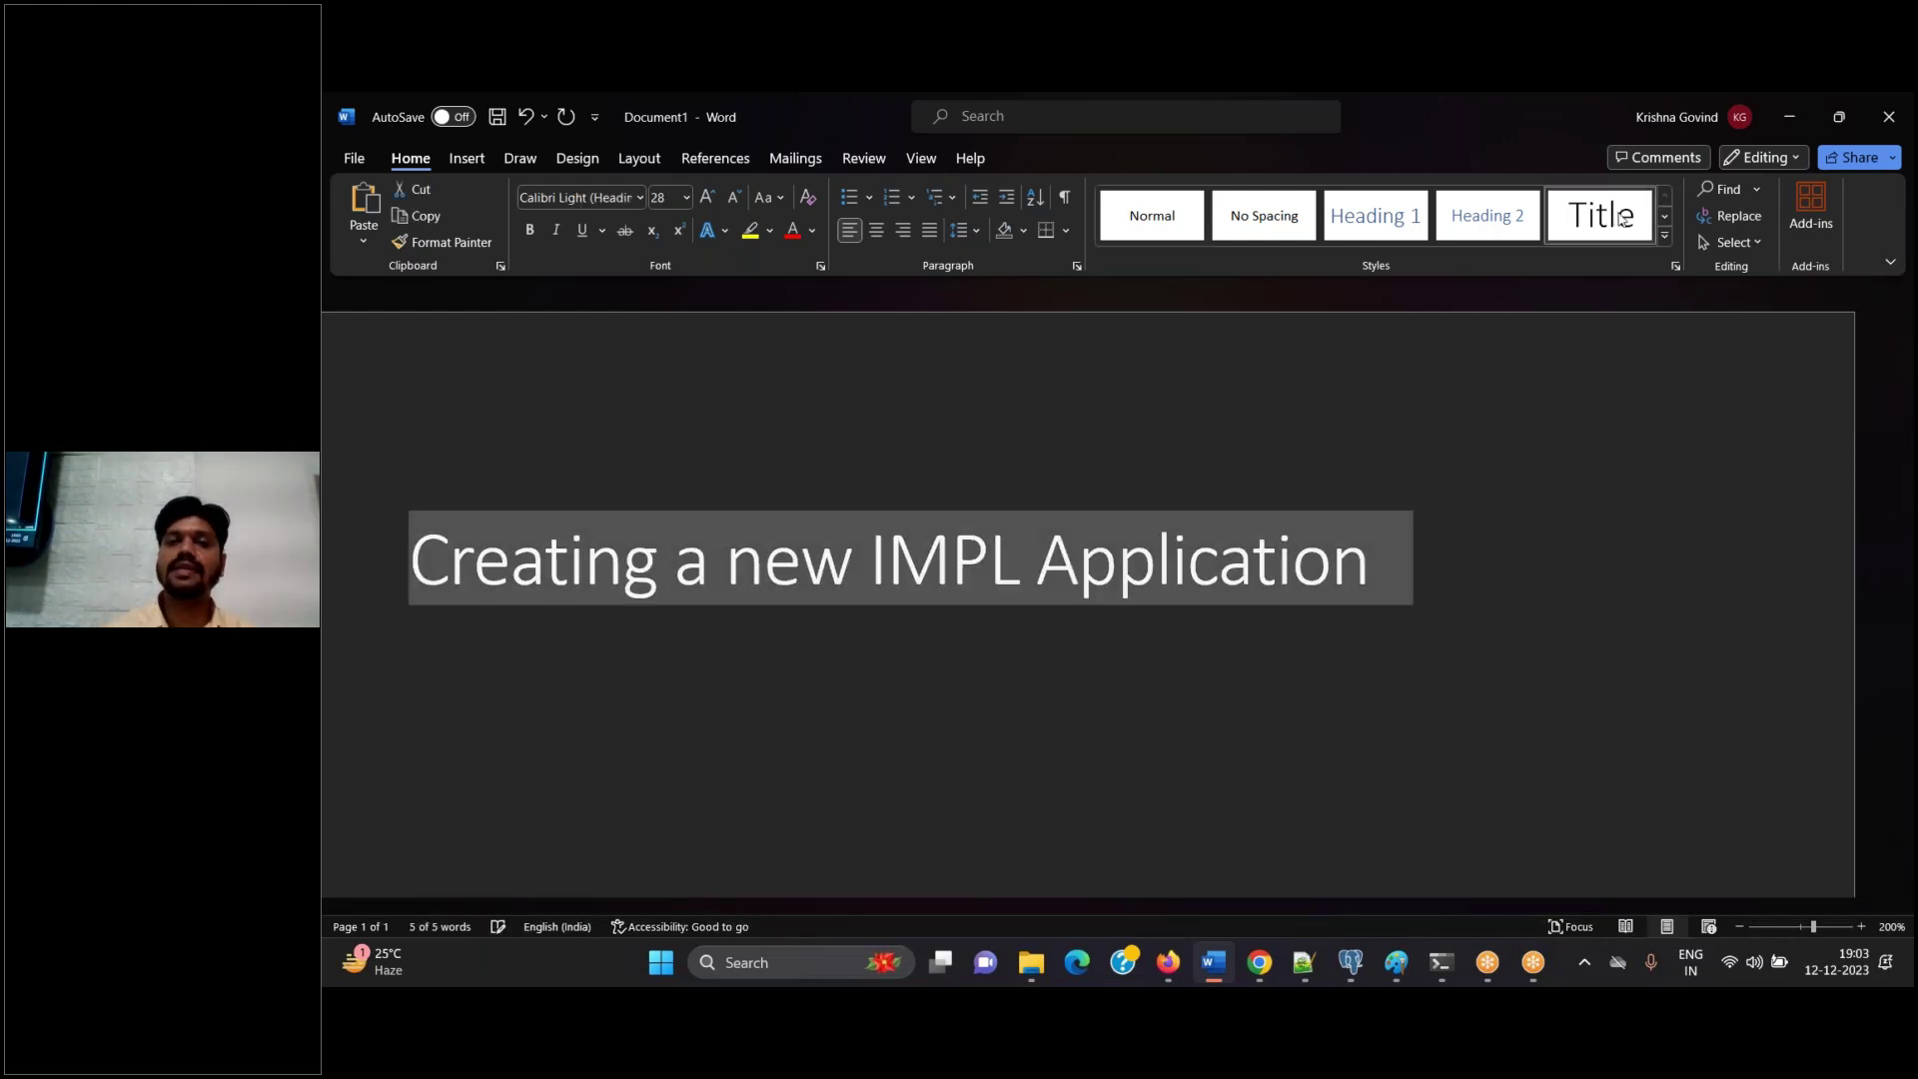
click(876, 229)
key(End)
key(Return)
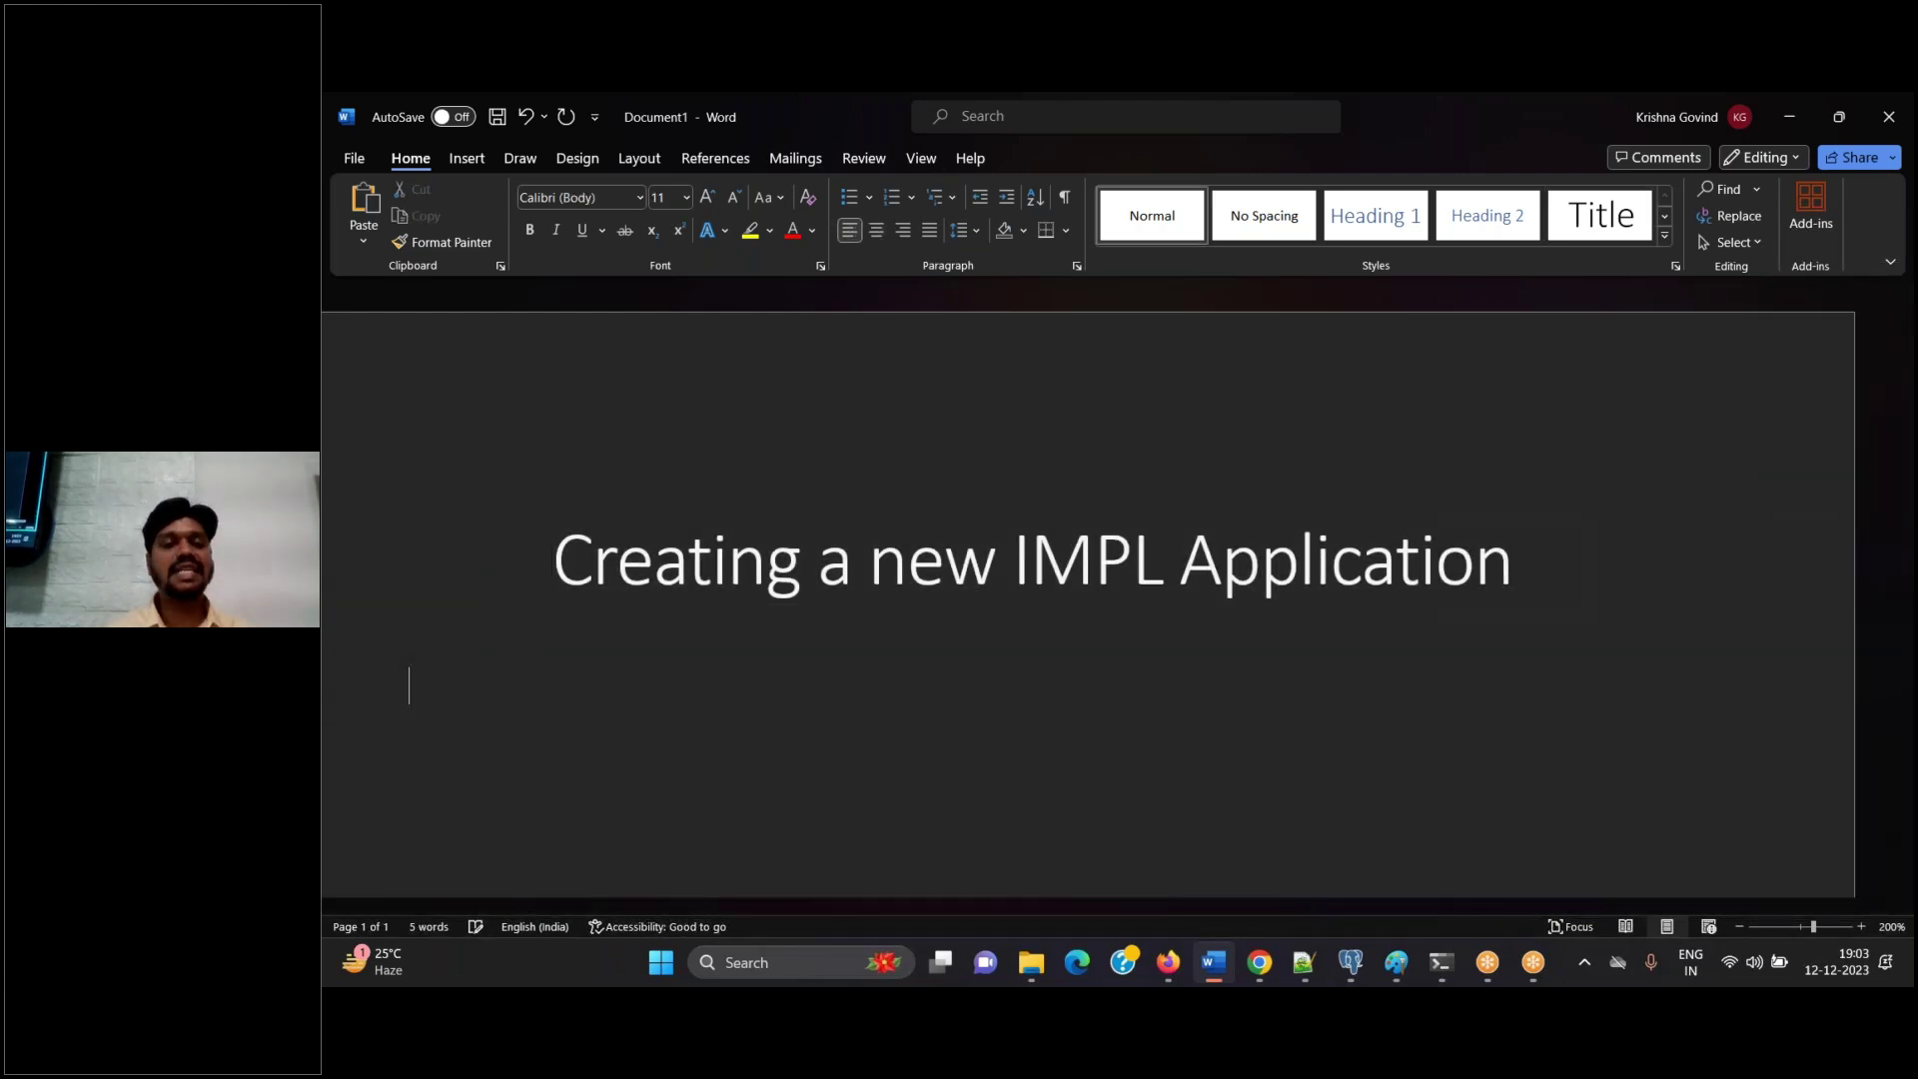
key(ctrl+s)
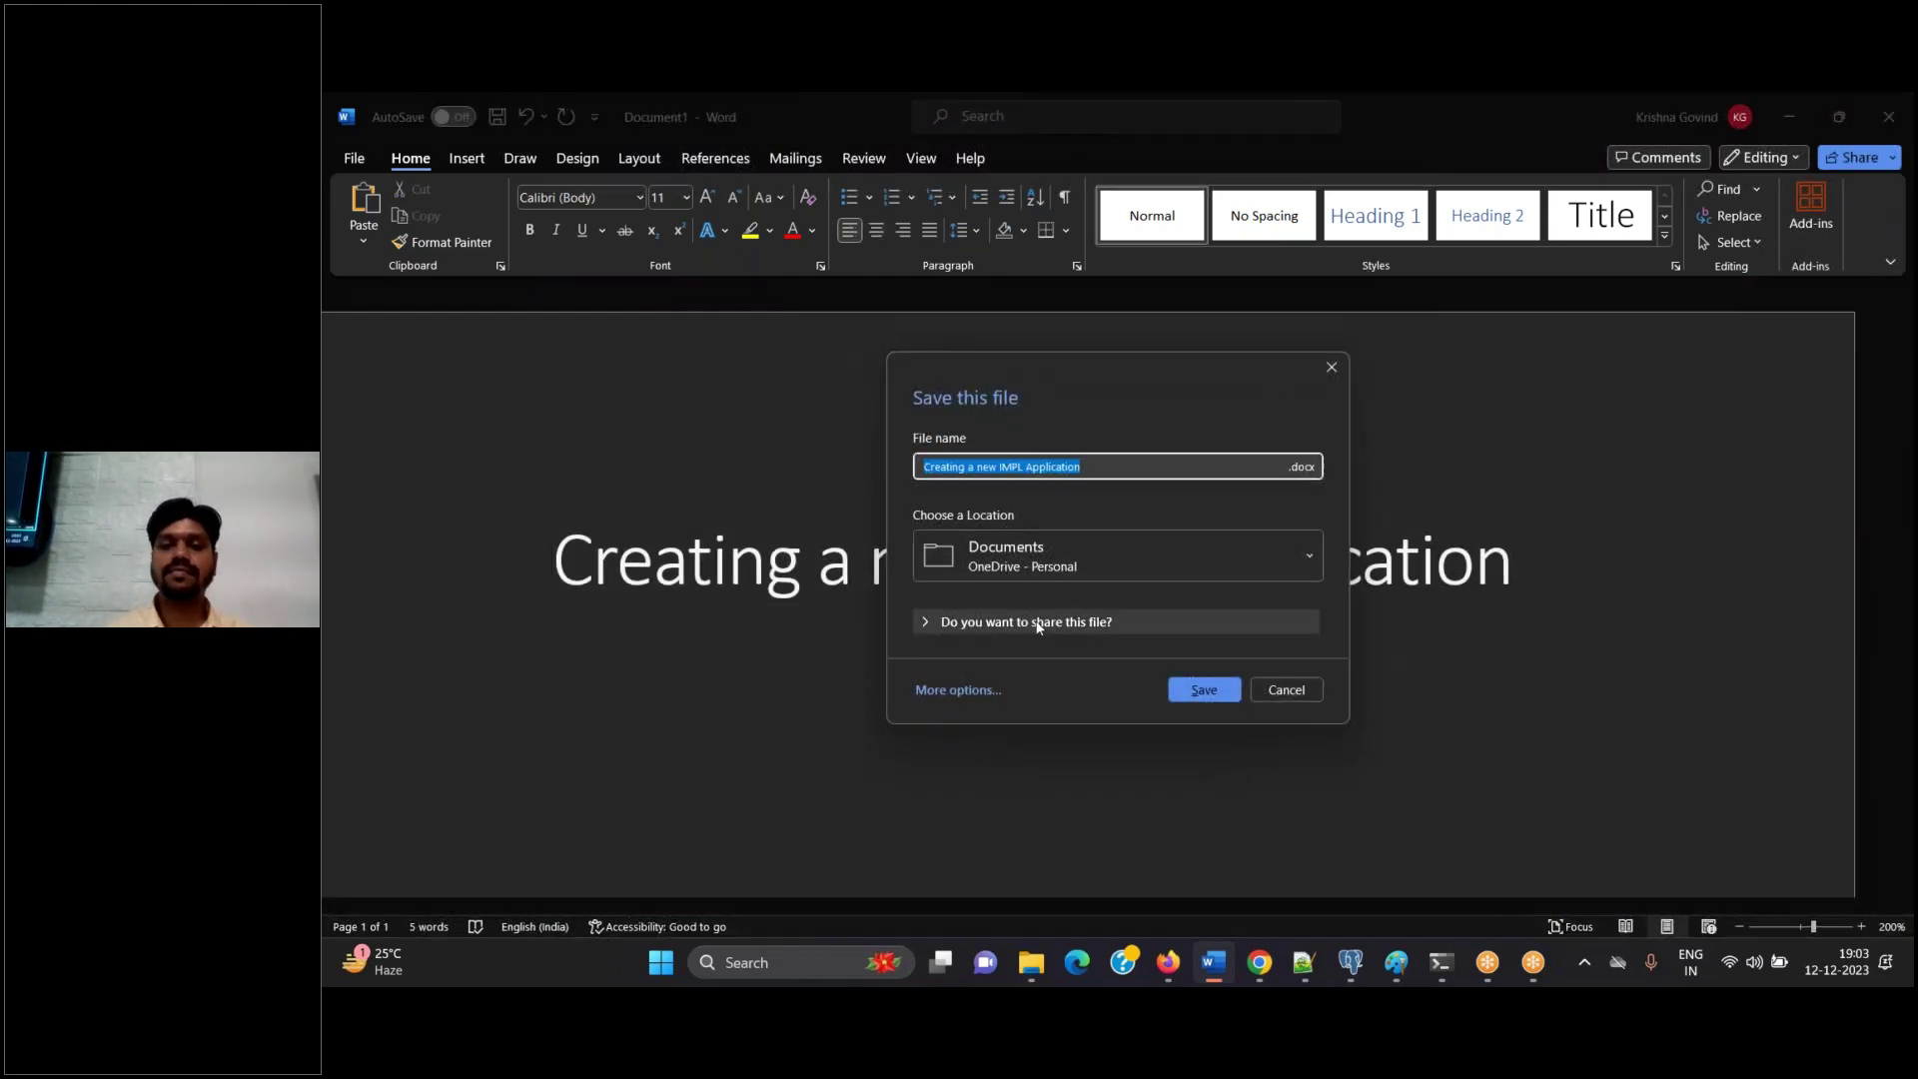
Save into This PC > Pega Batch 613, changing the earlier class file's 11 to 12
click(958, 689)
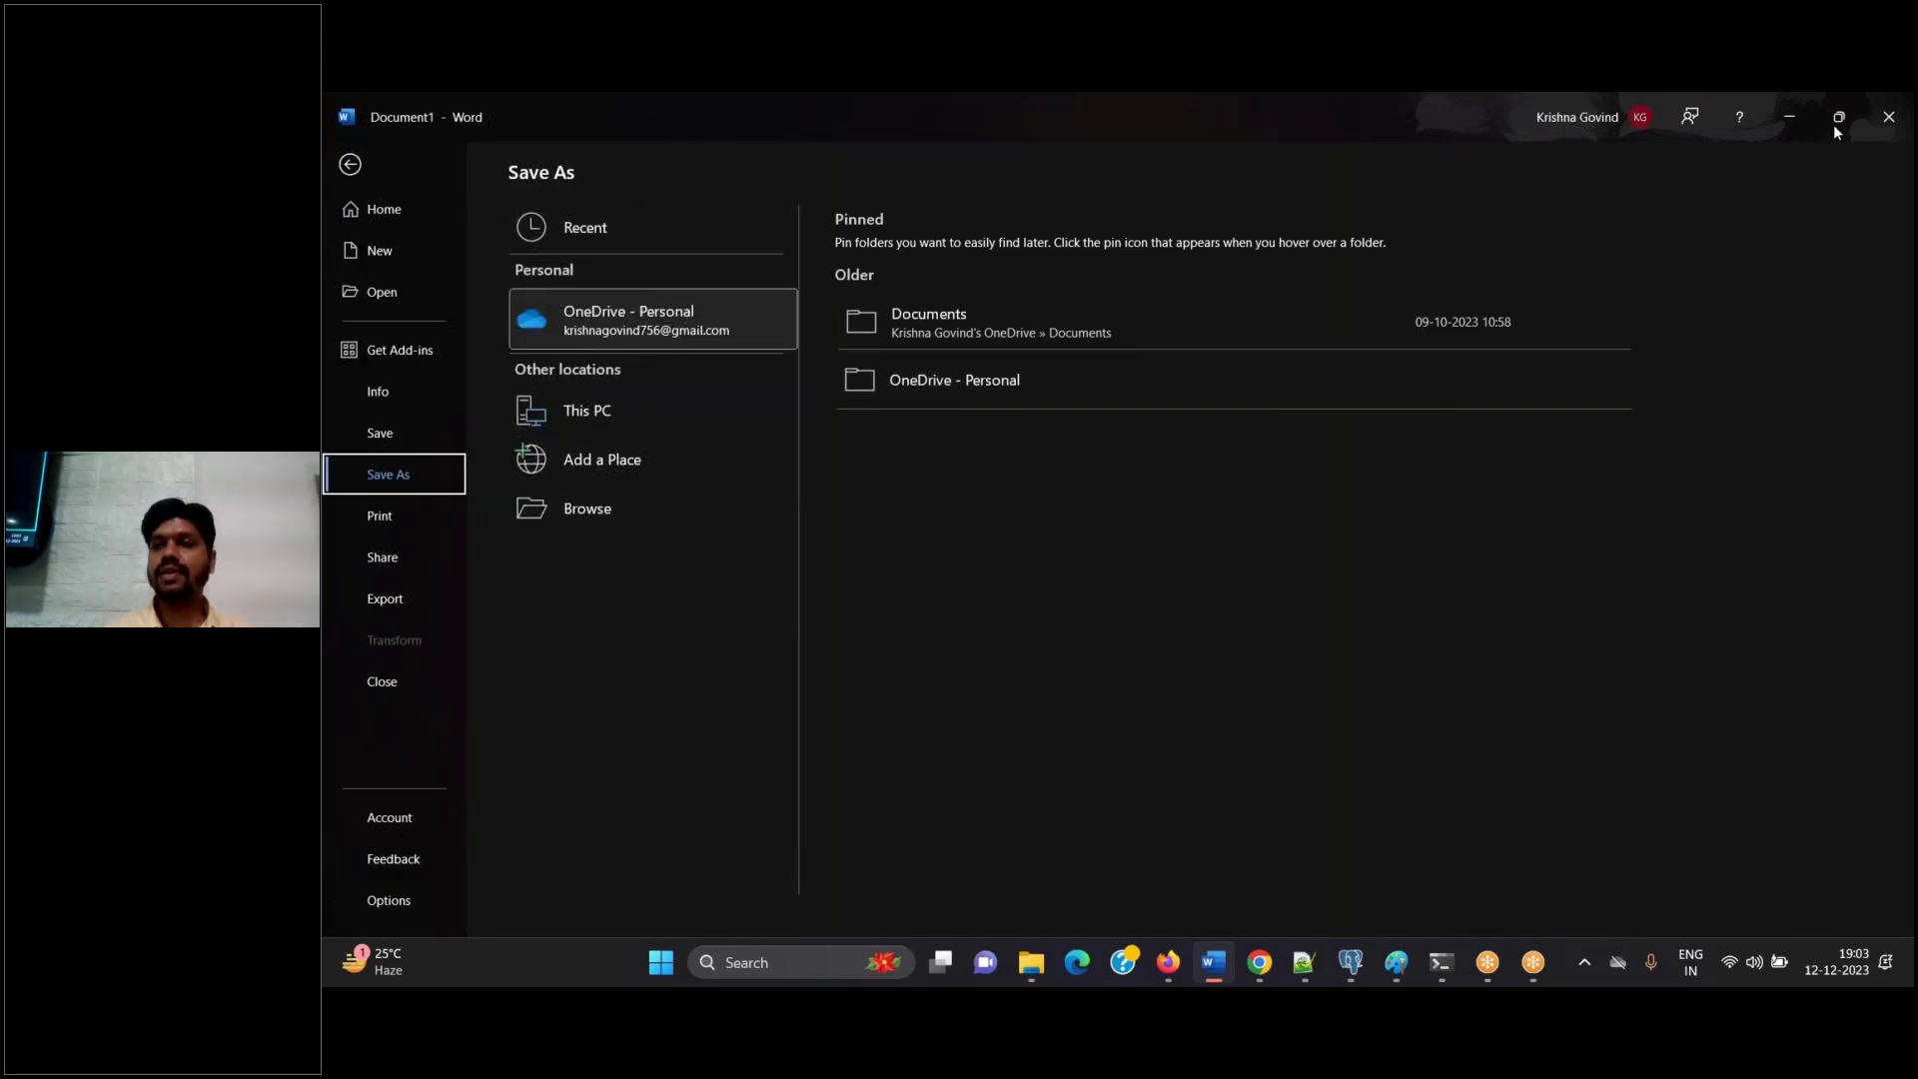
click(612, 396)
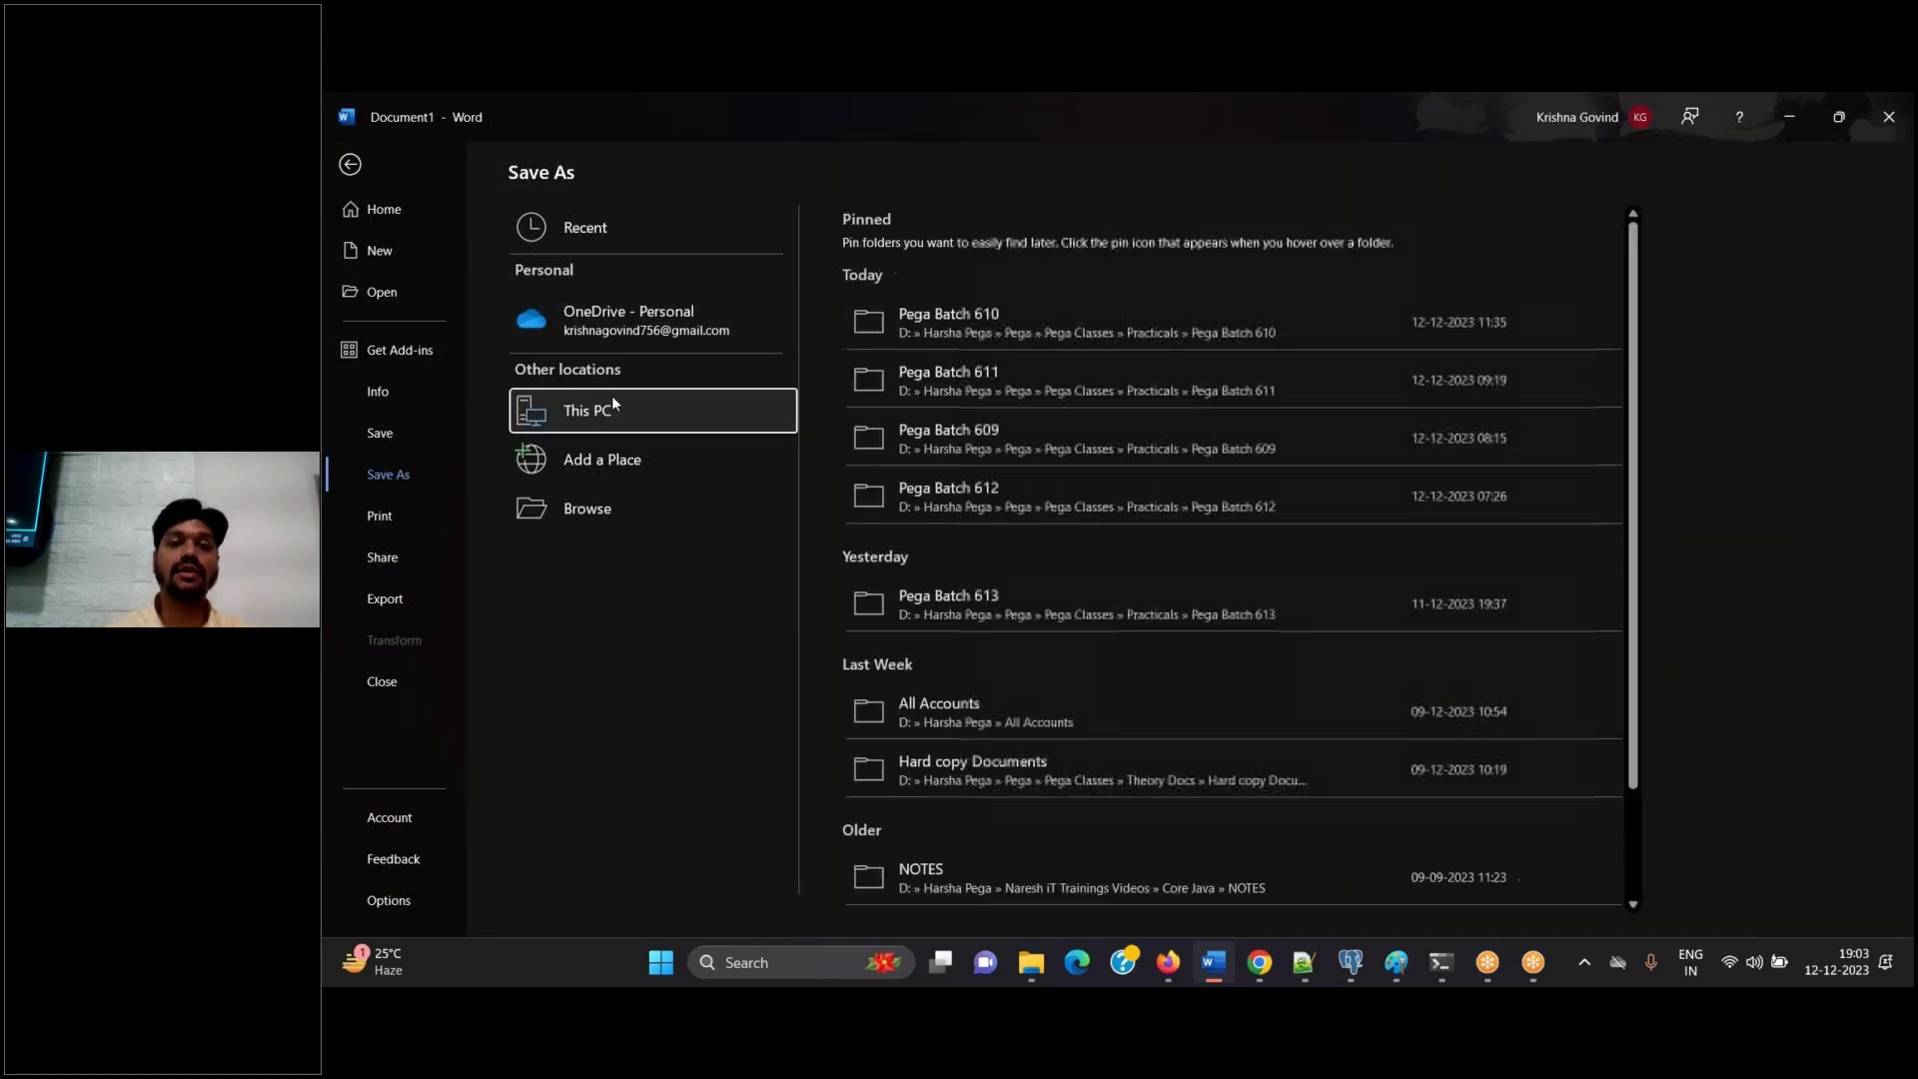
click(1019, 595)
click(639, 262)
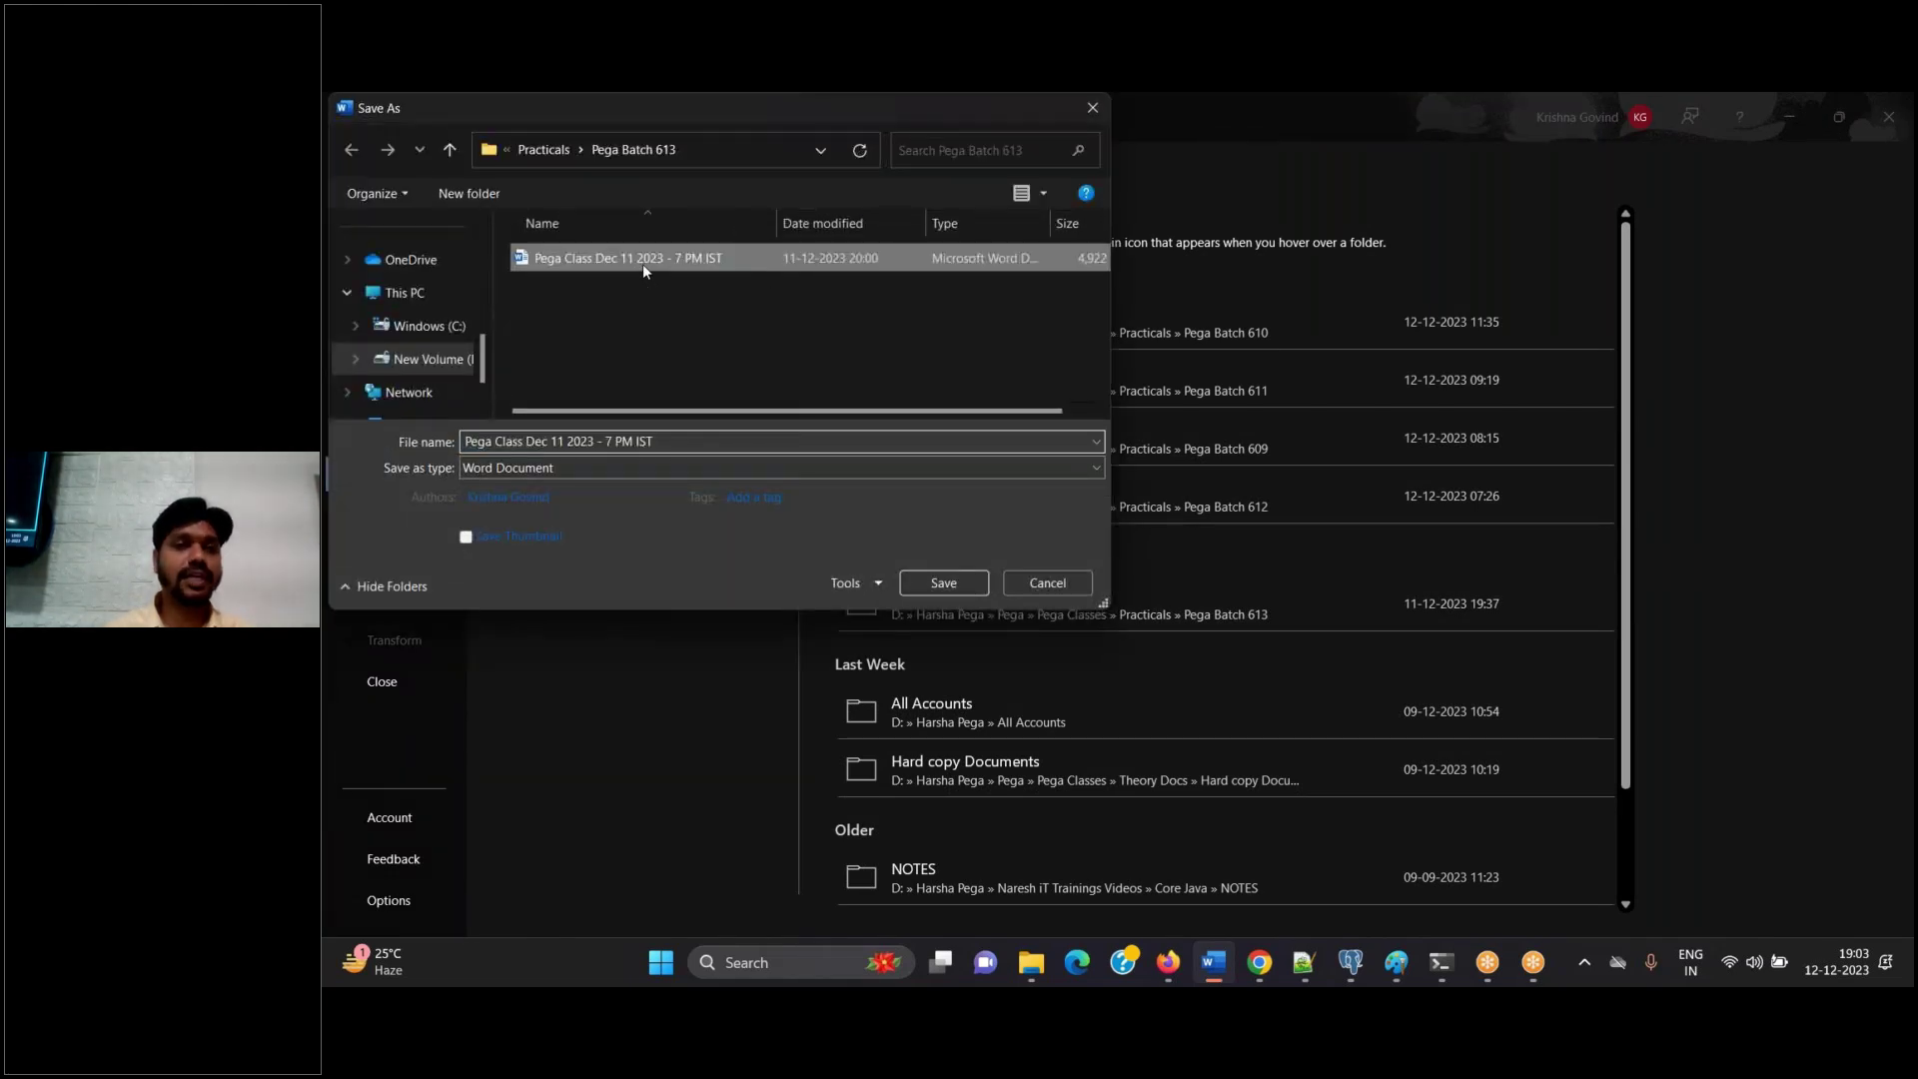
click(565, 444)
click(565, 445)
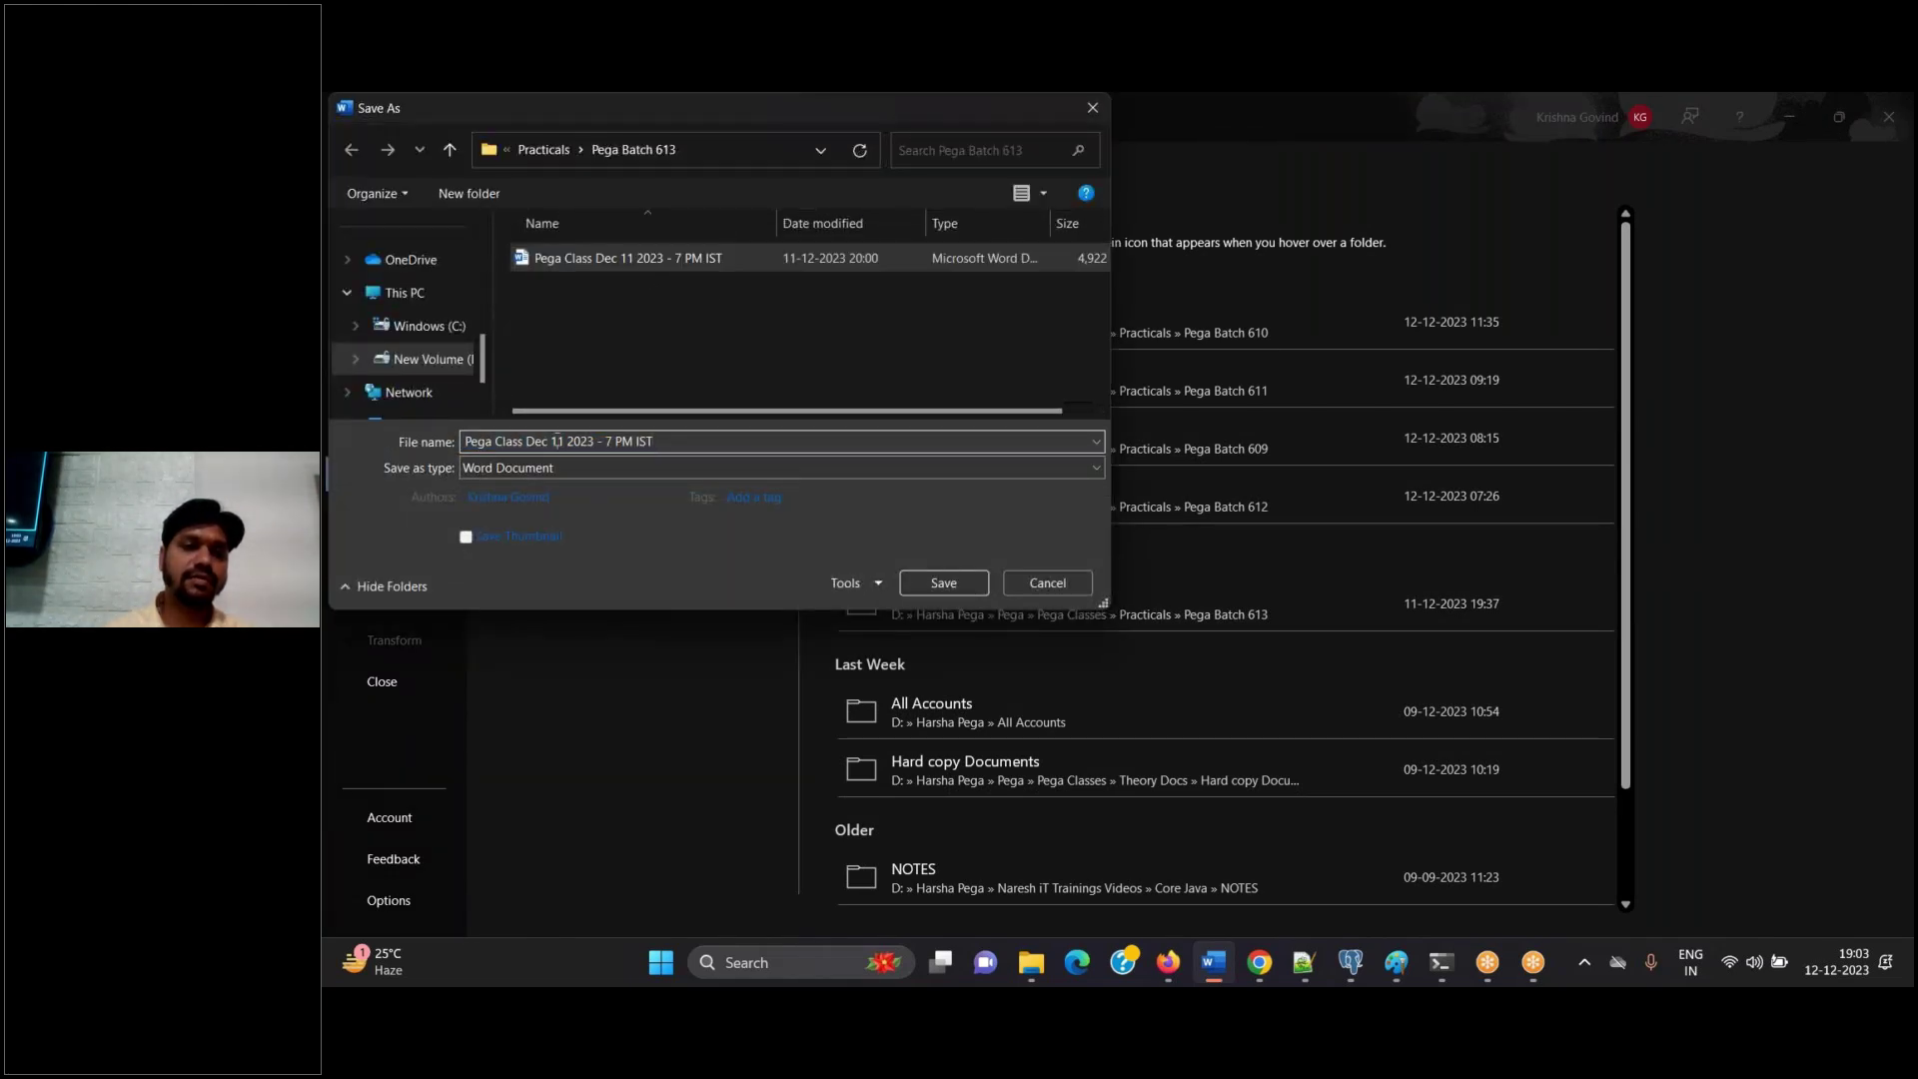
key(BackSpace)
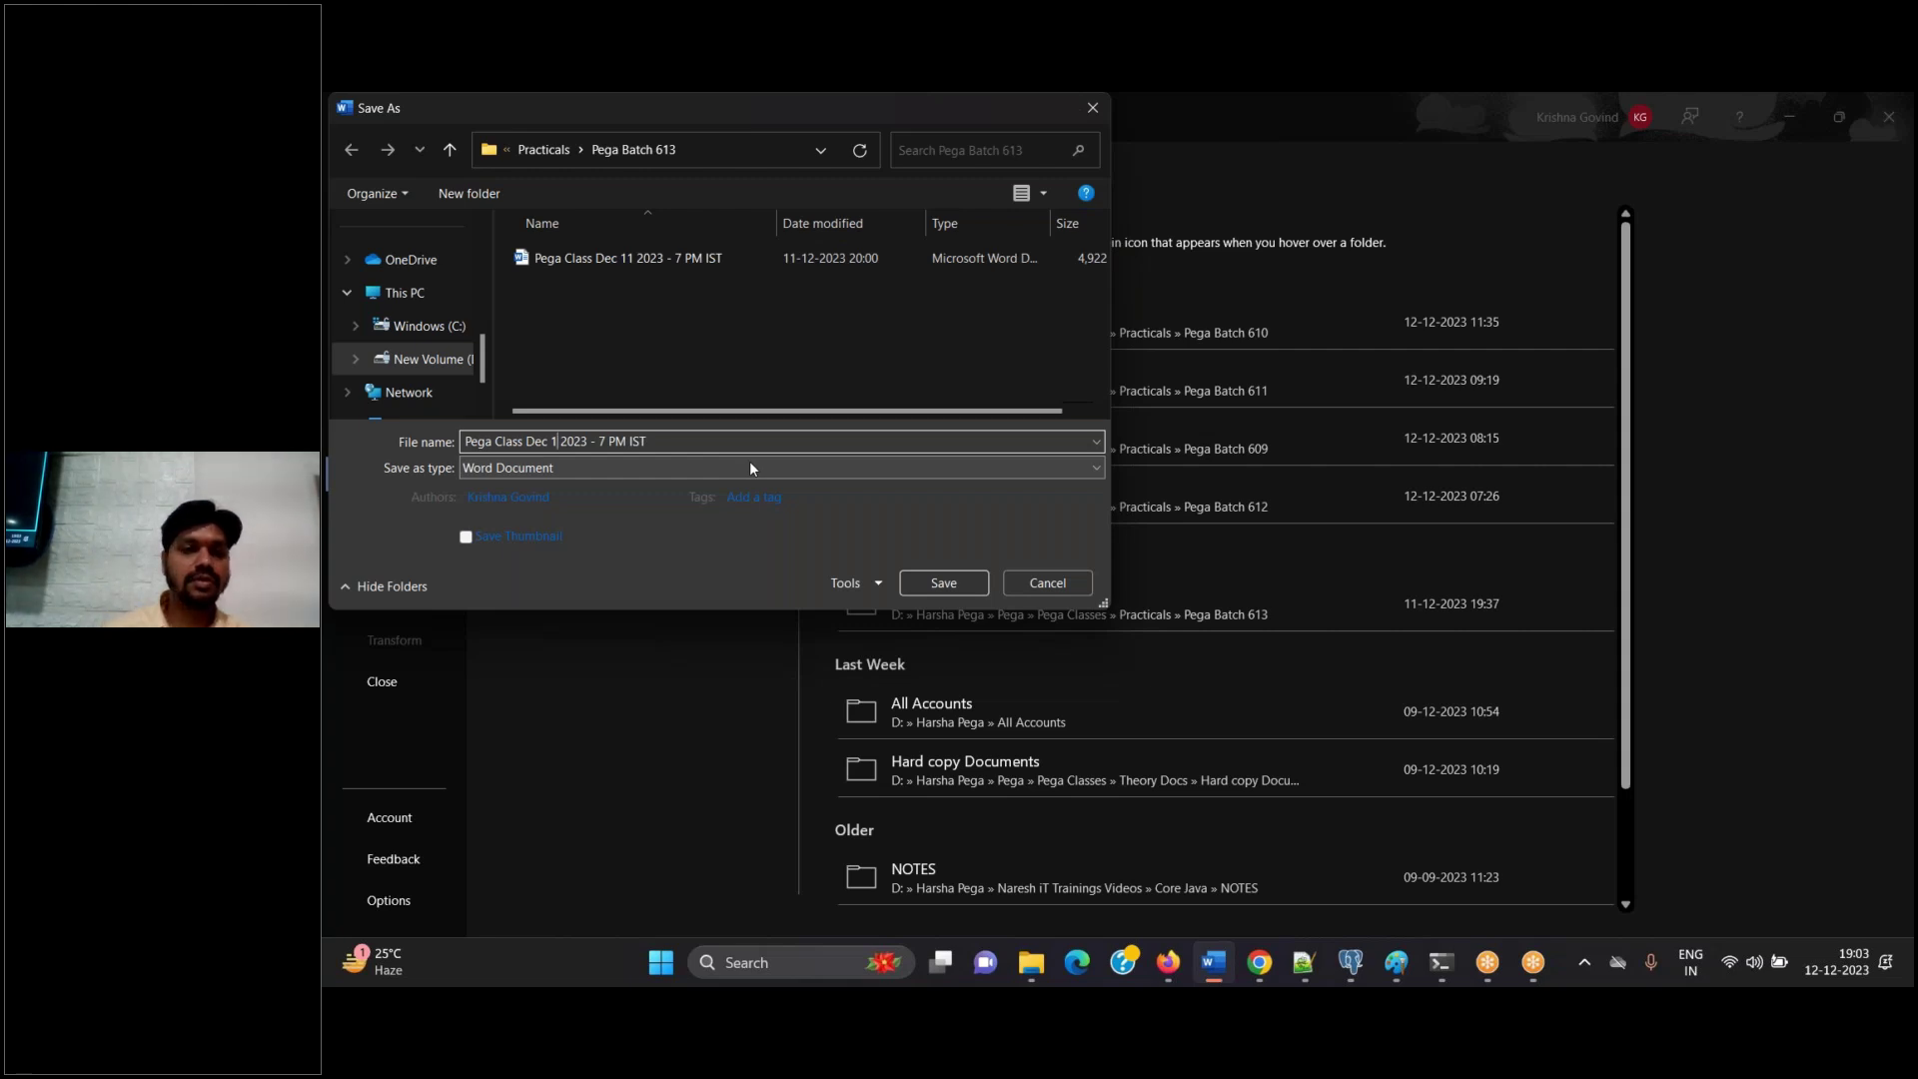
text(2)
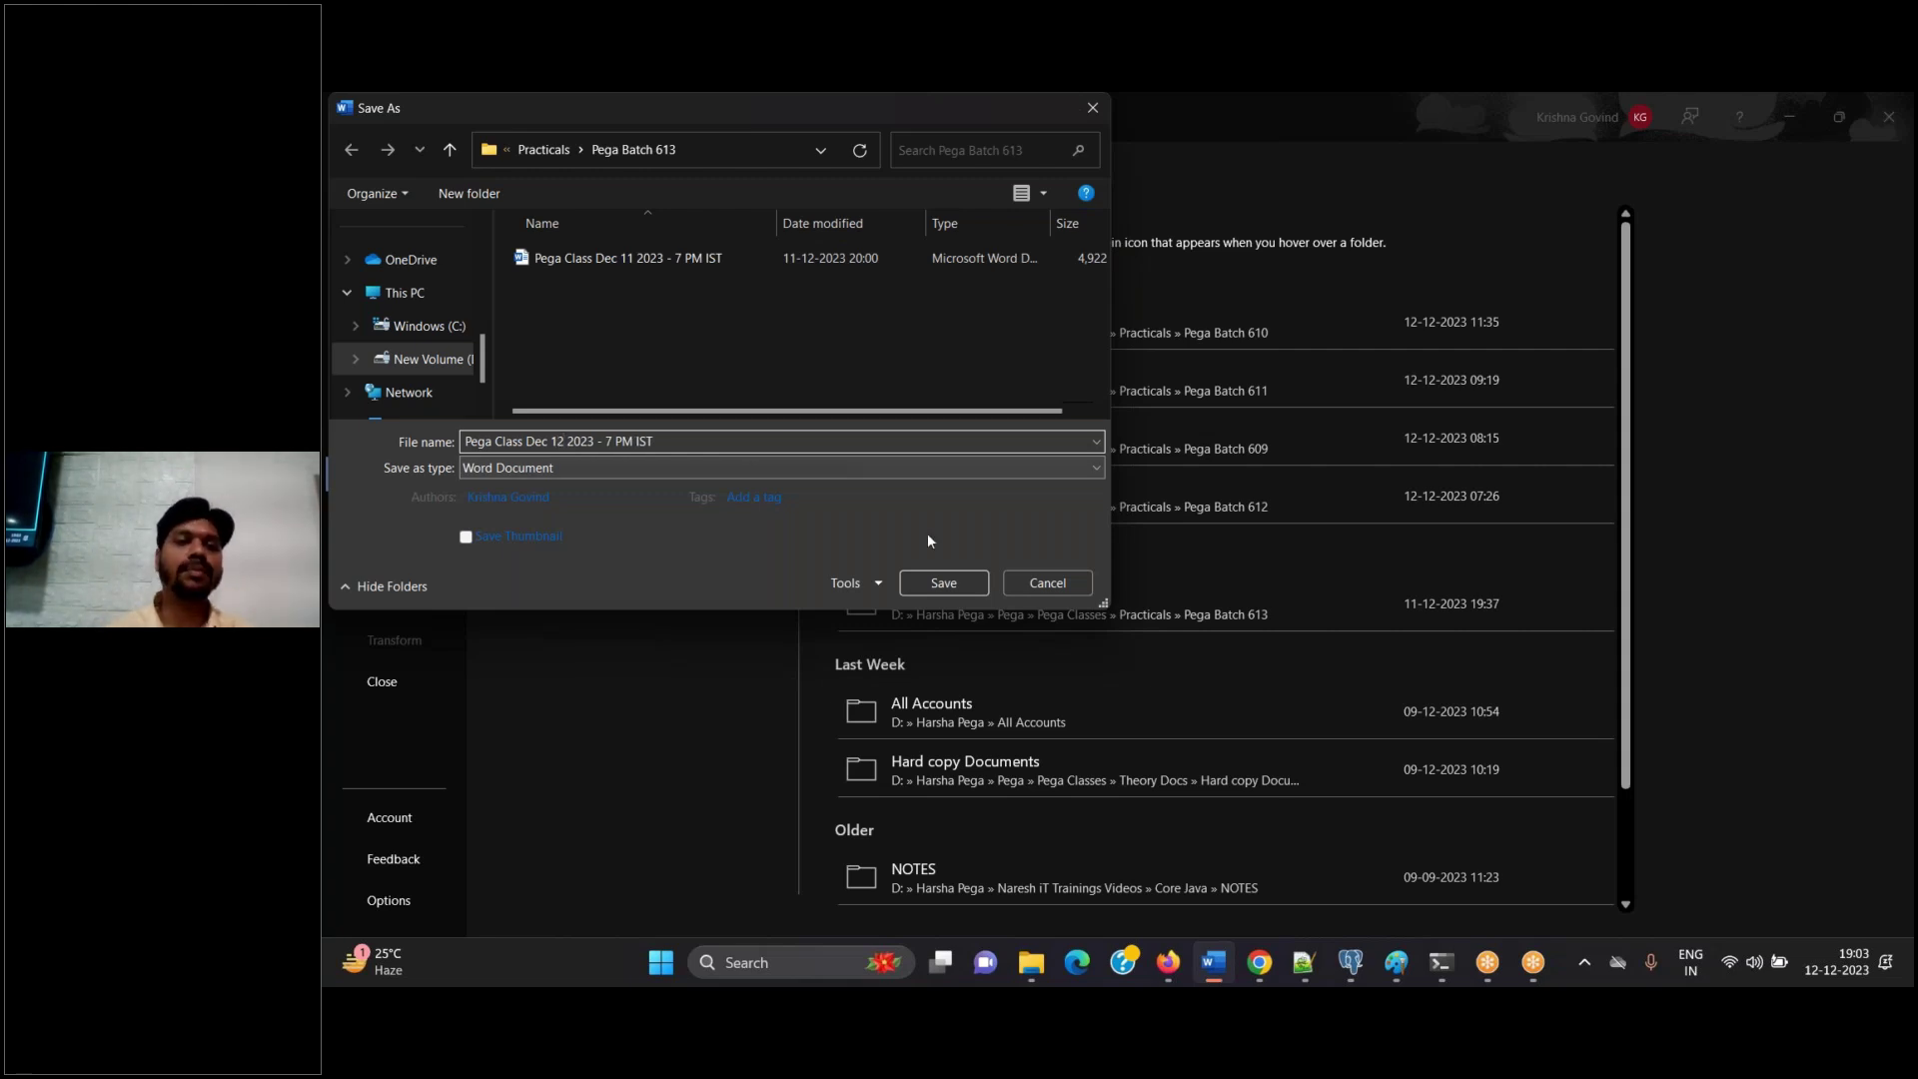
click(943, 584)
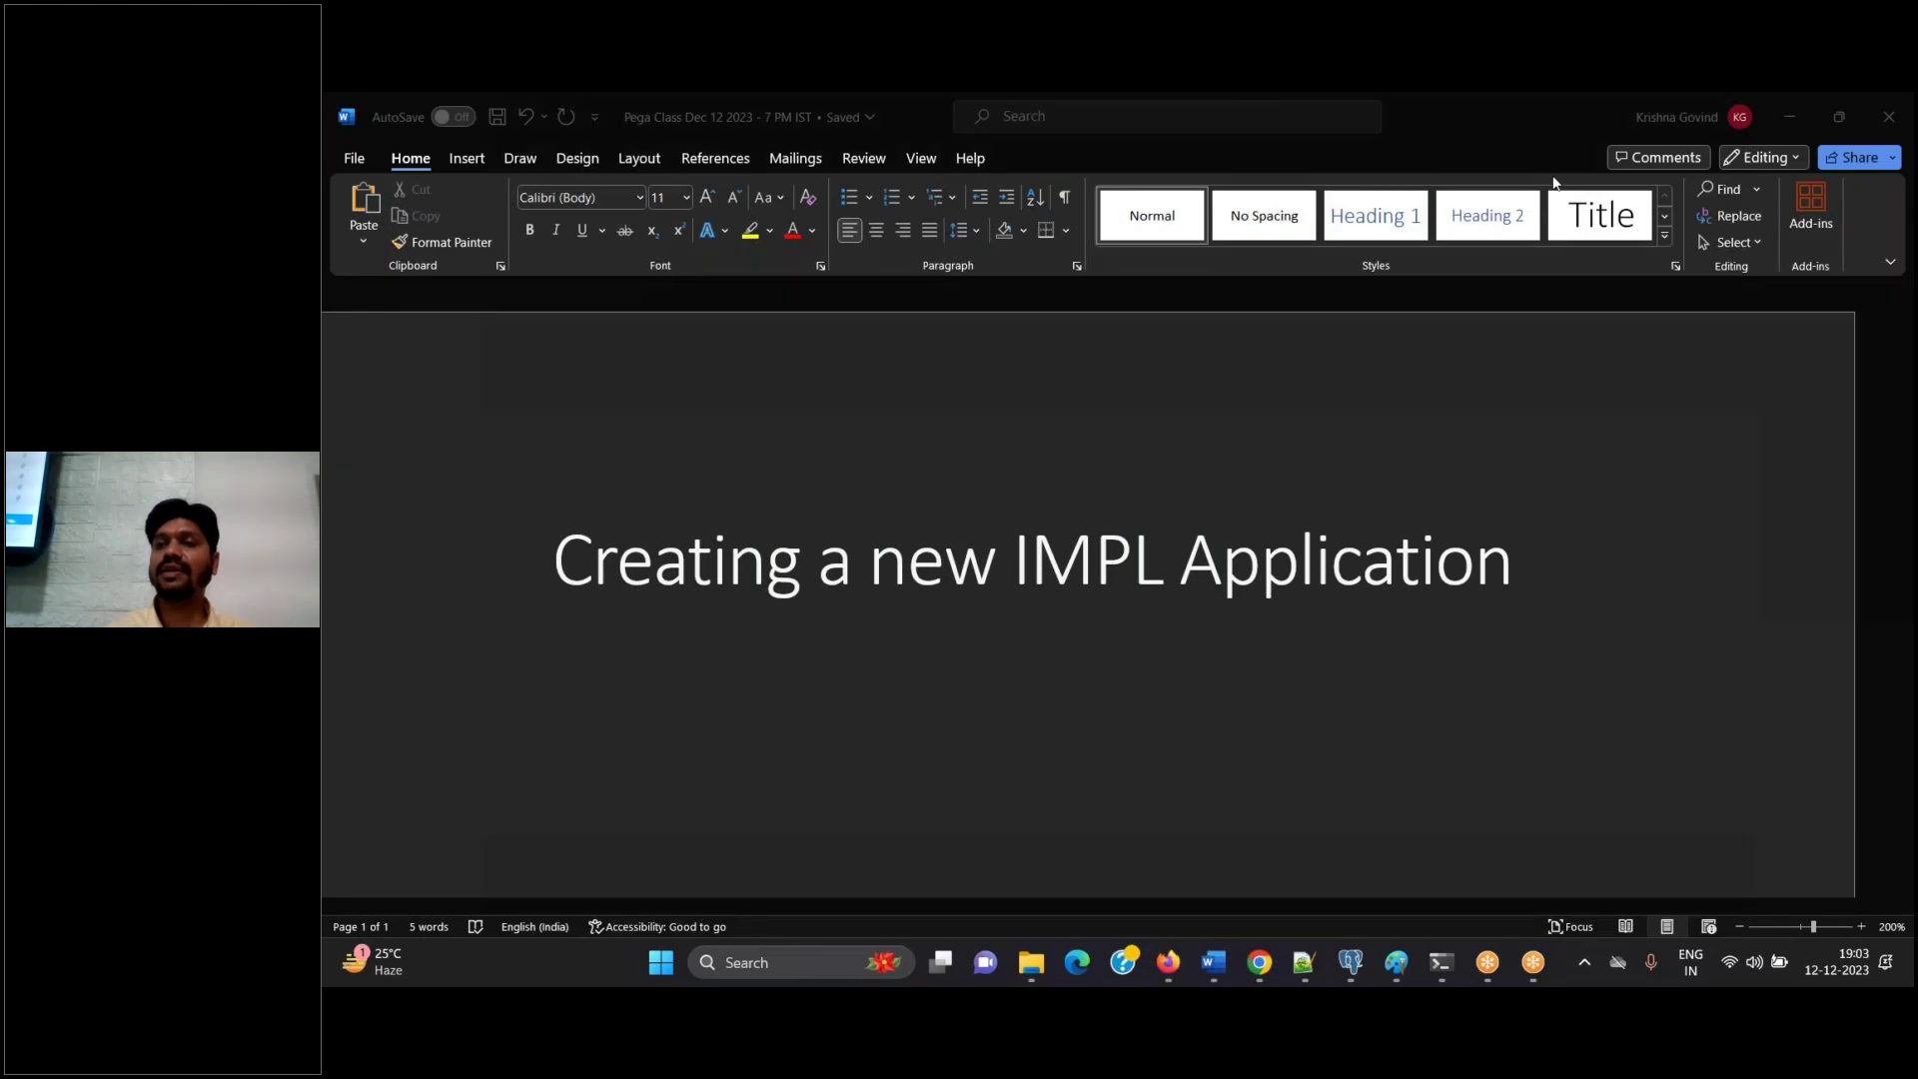
Type 'Design:' and 'Creating IMPL App' on separate lines under the title and save
click(1538, 599)
text(Design:)
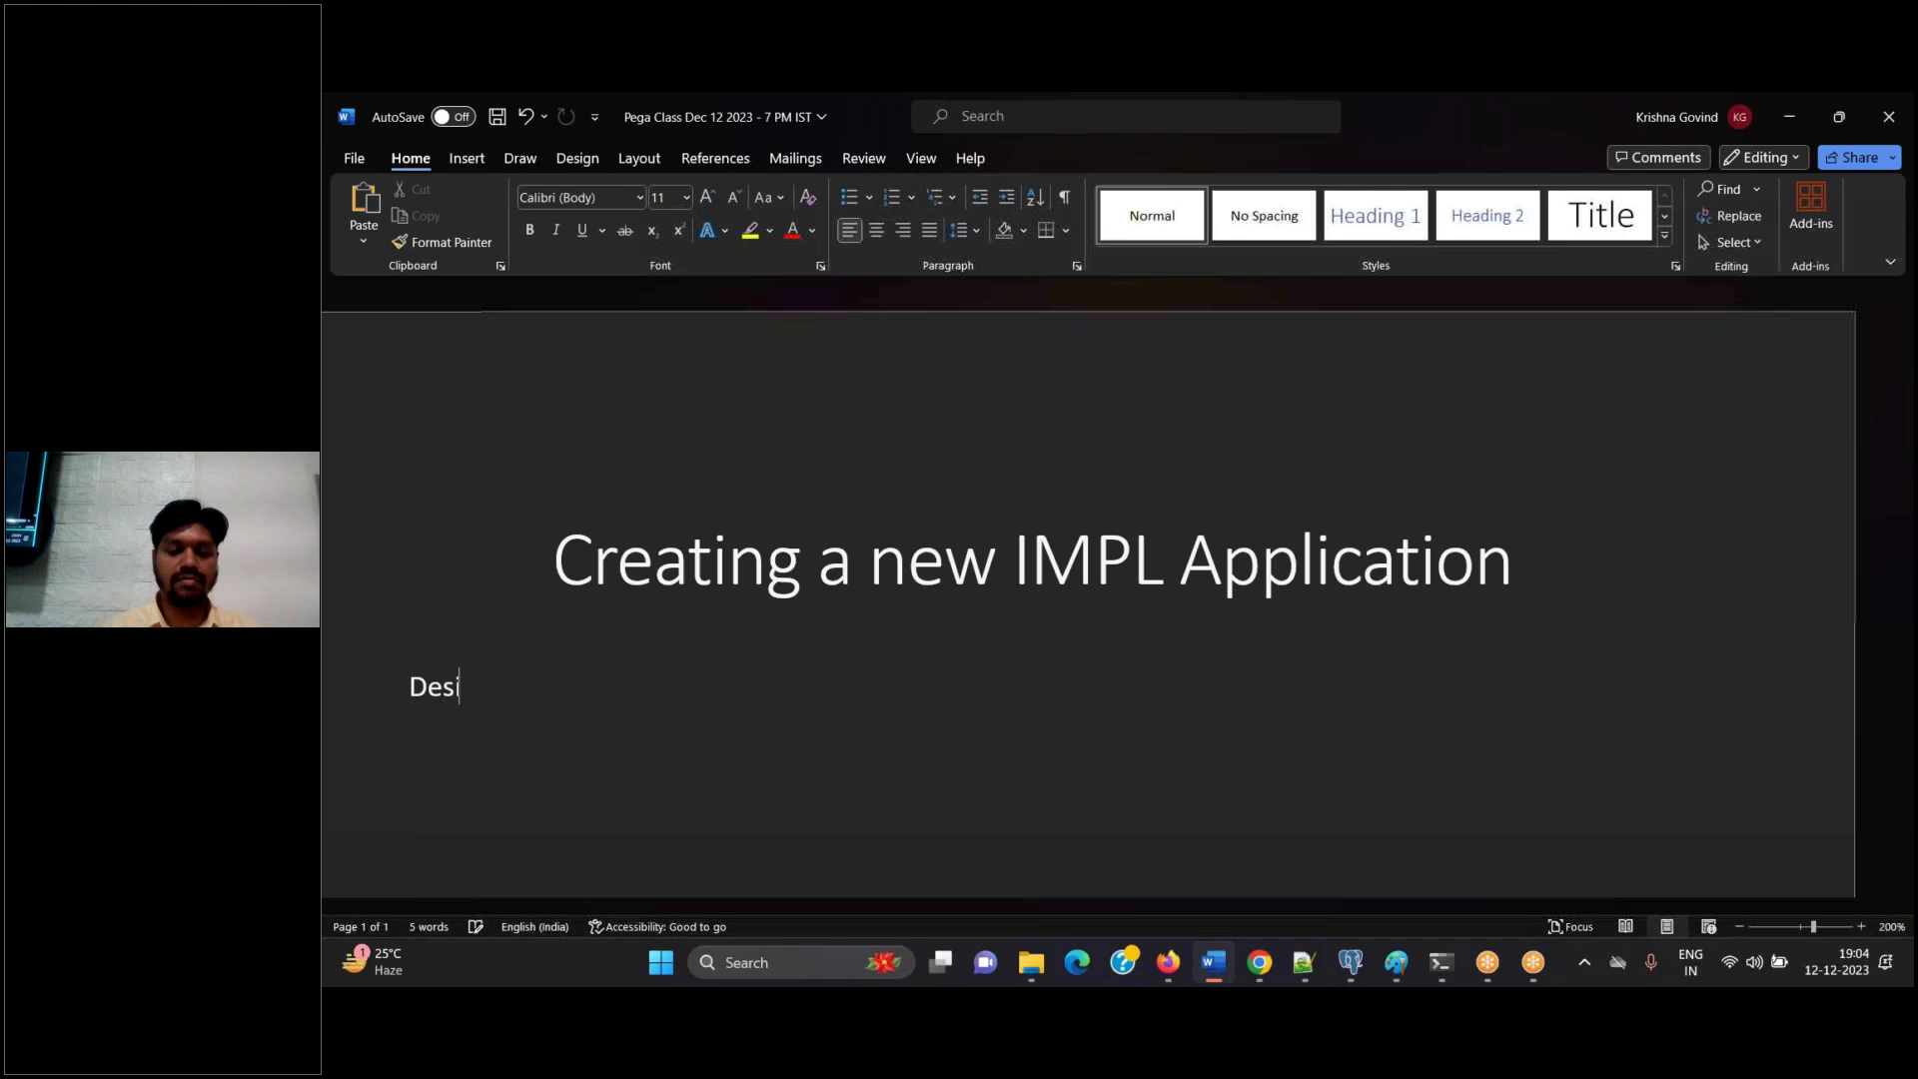
key(Return)
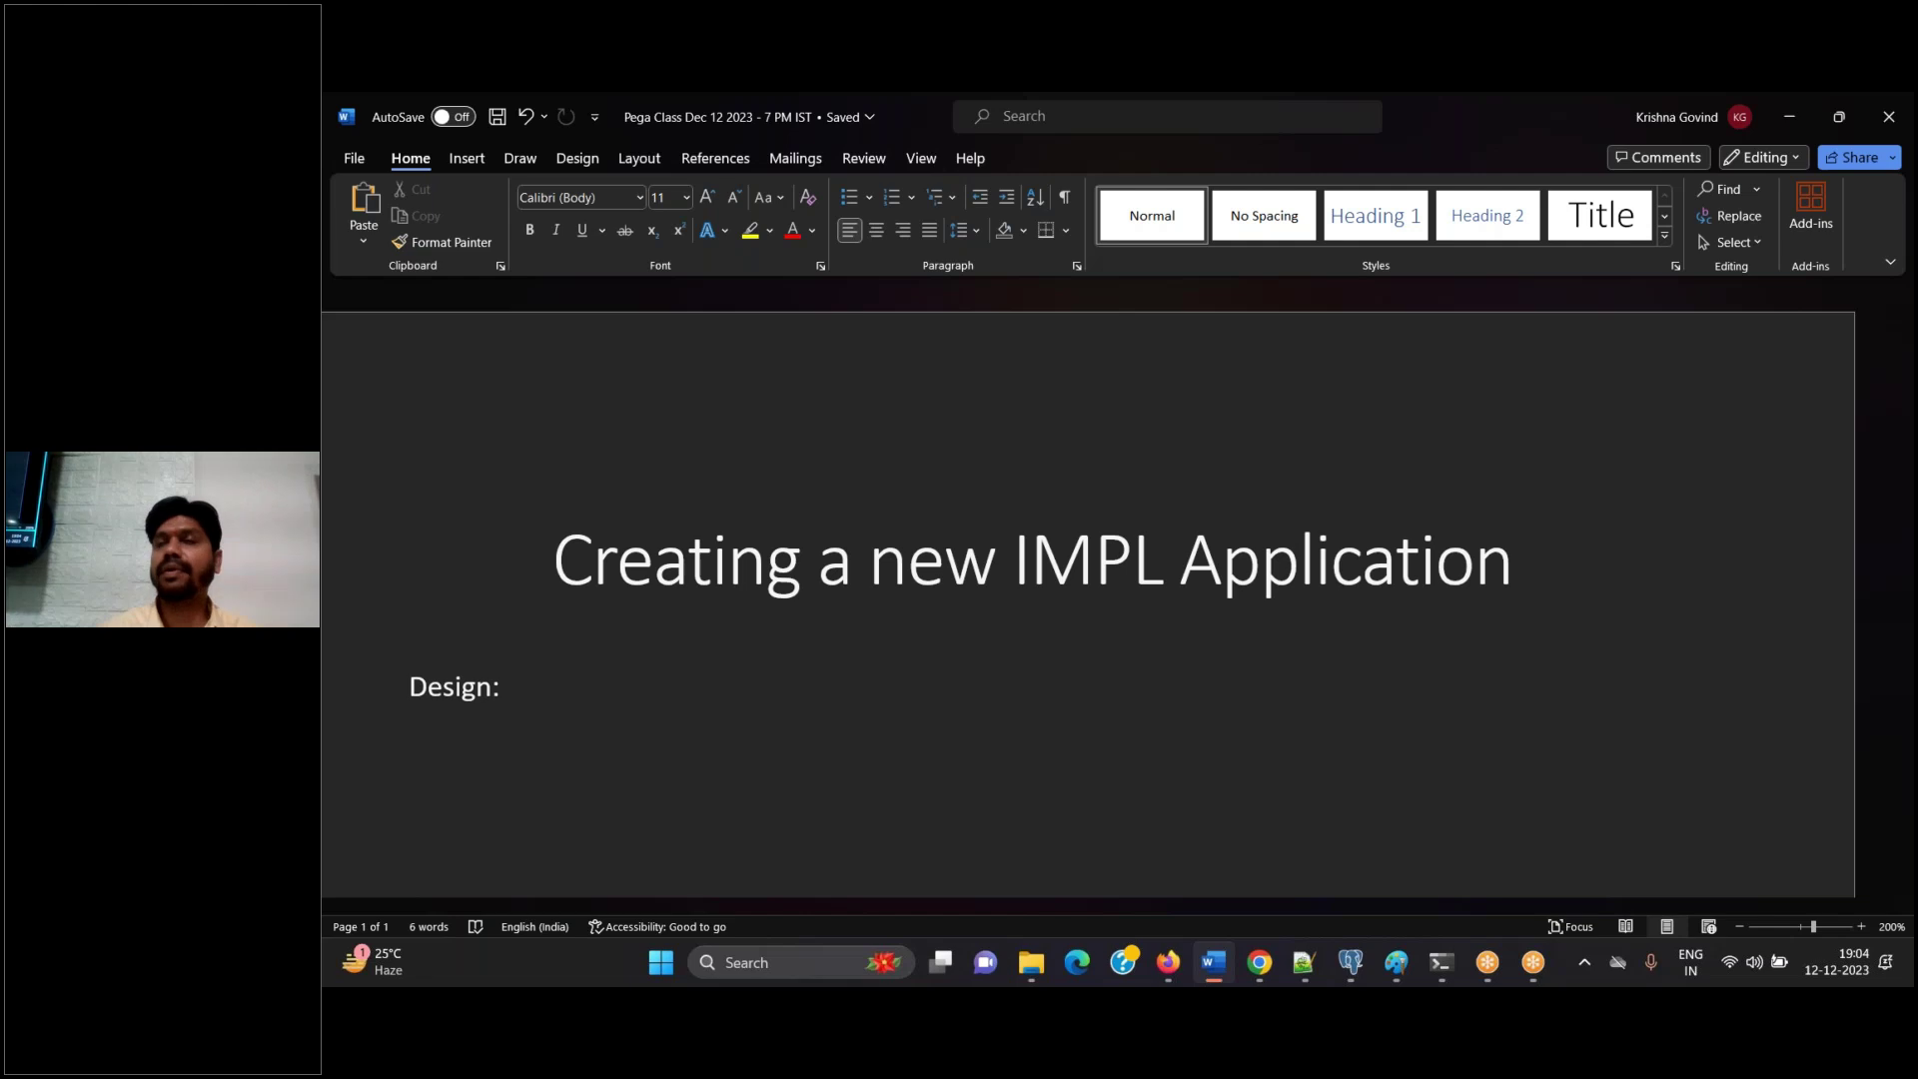
text(Creating IMPL App)
key(Return)
key(ctrl+s)
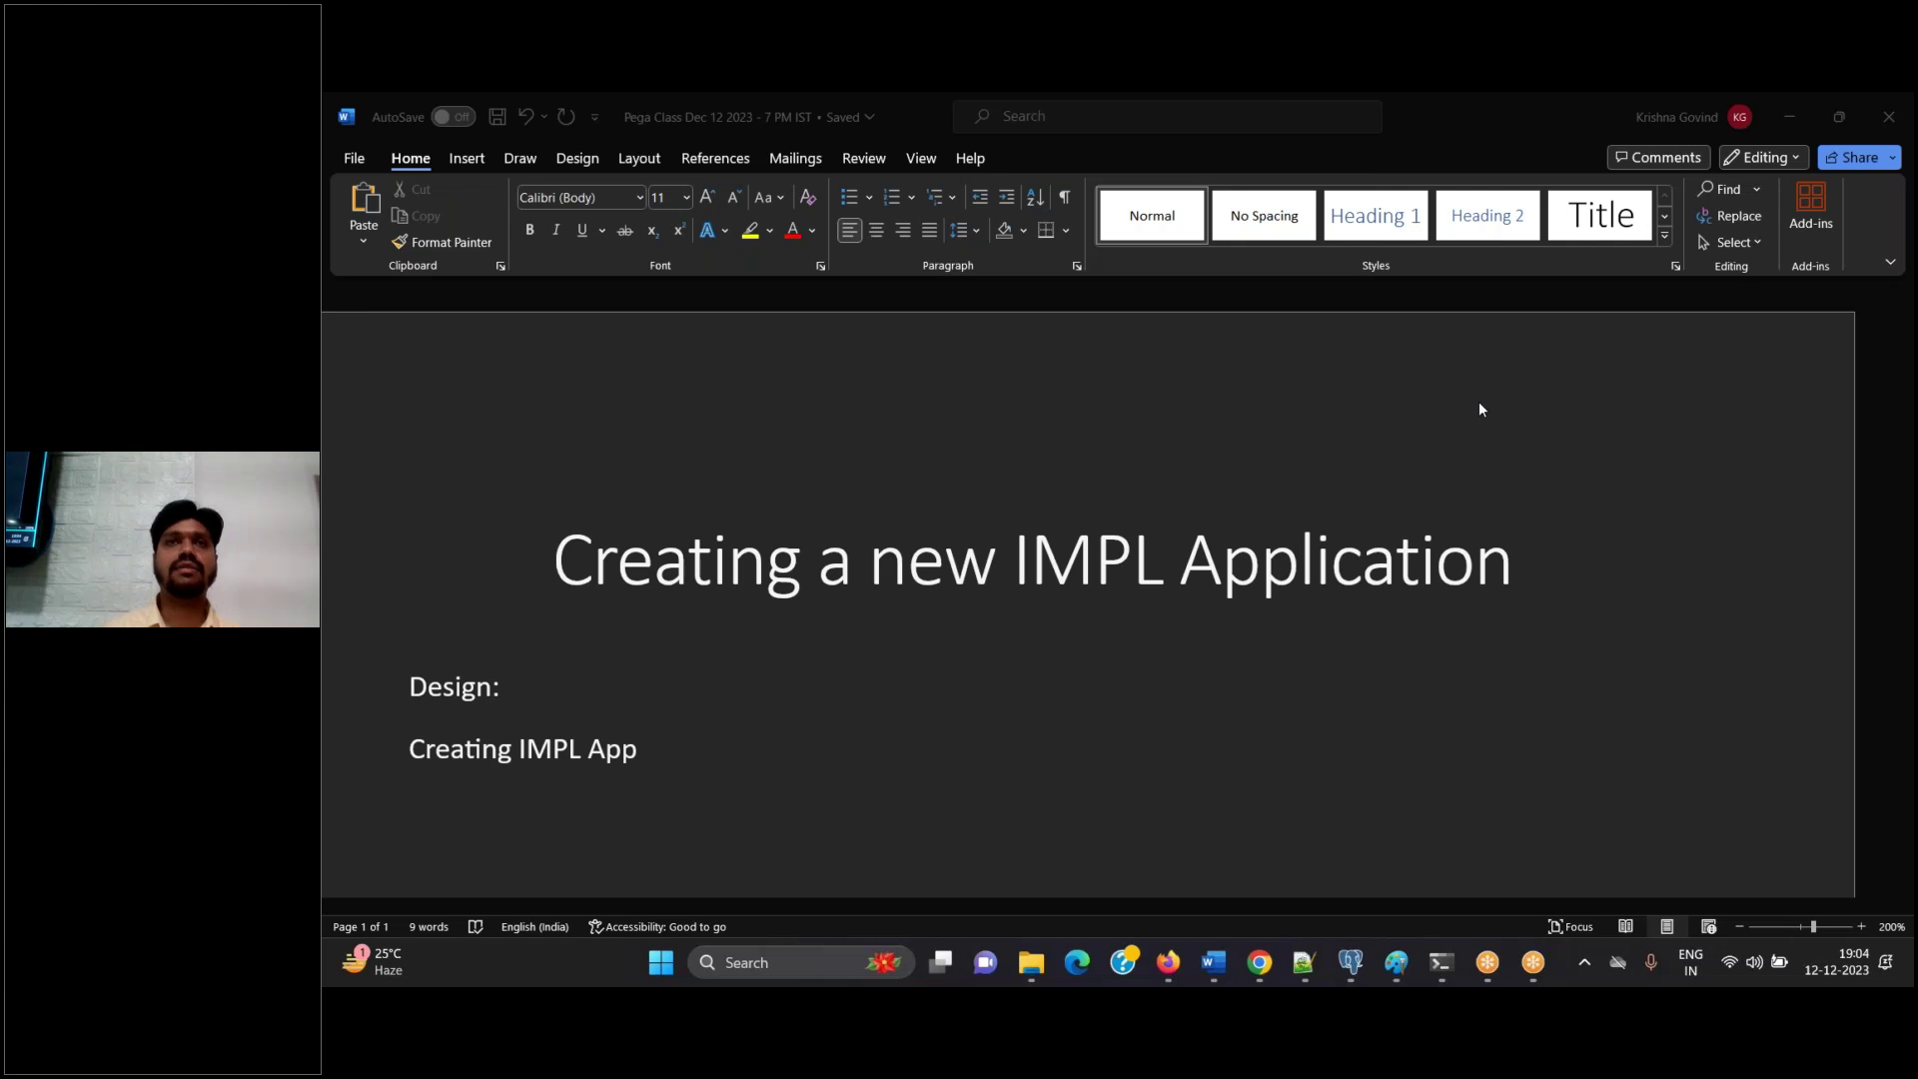
click(1168, 967)
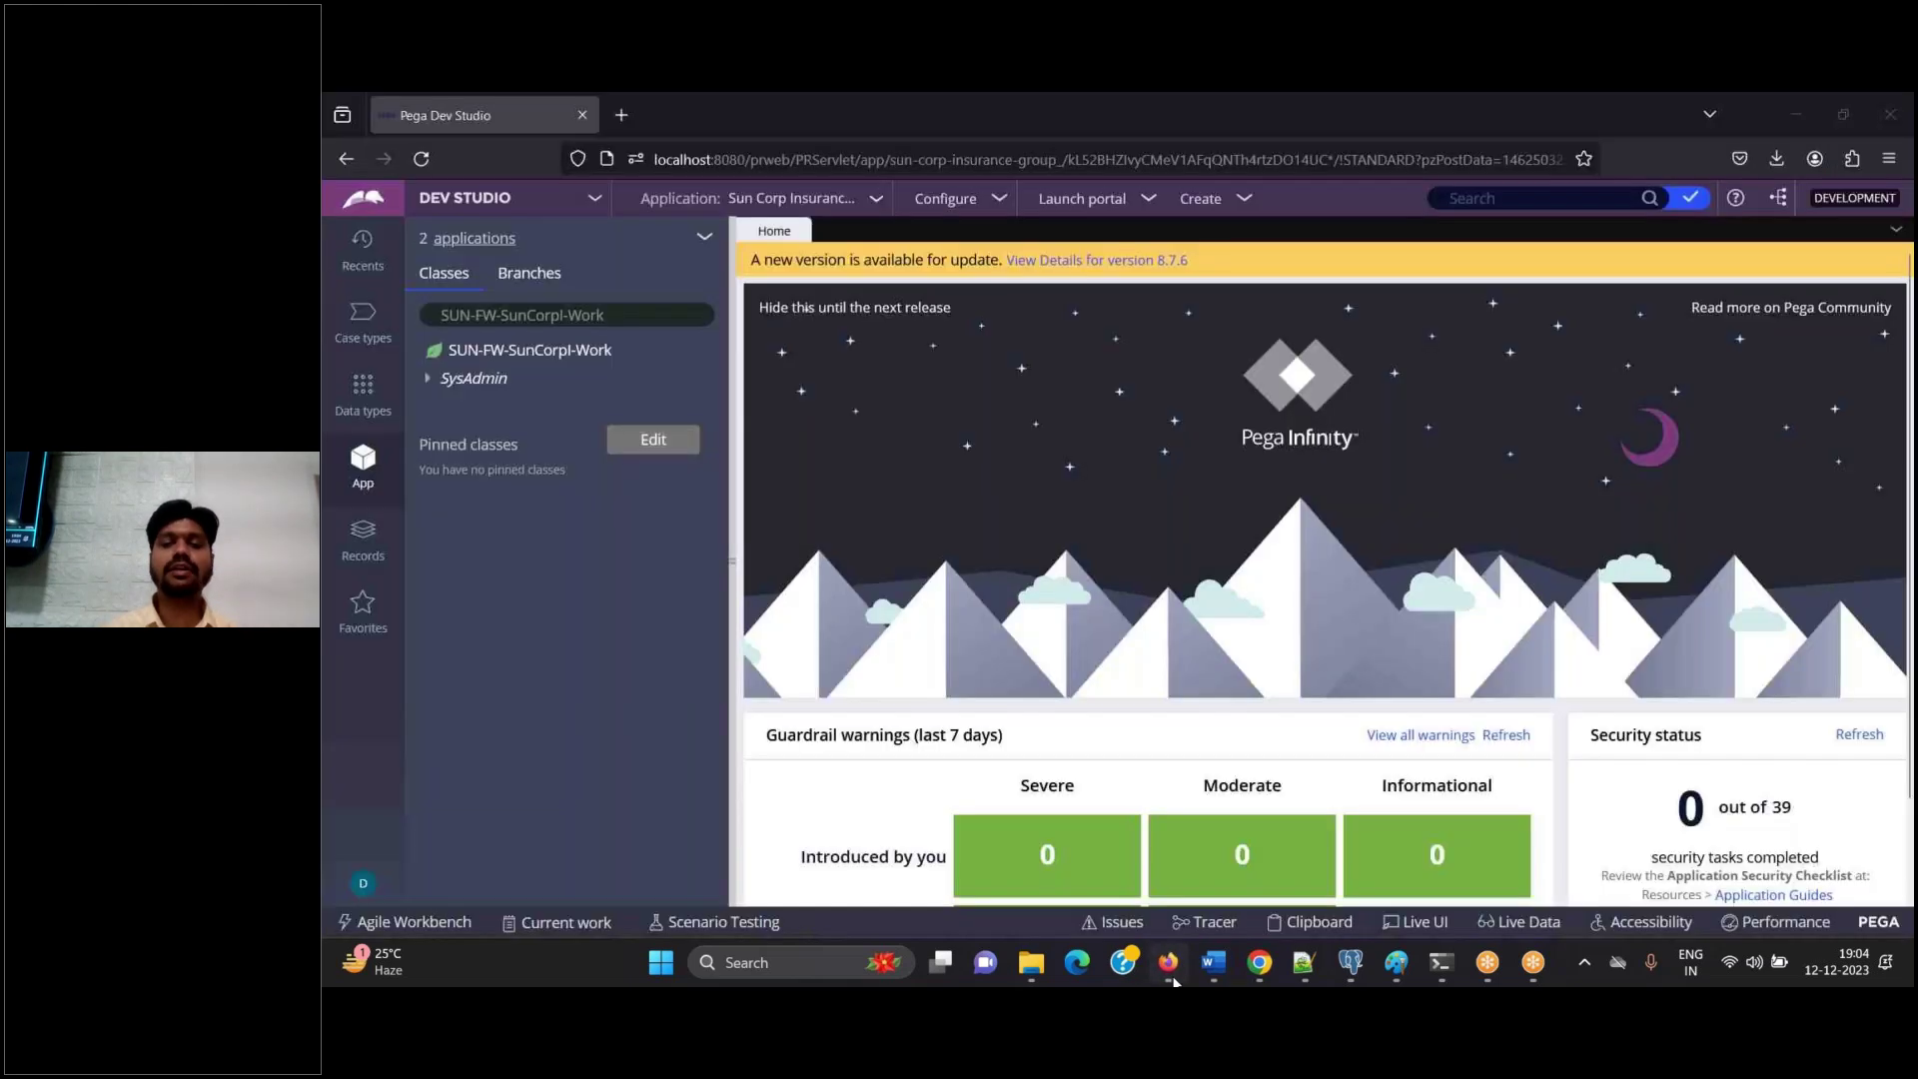
Log off the current operator from Dev Studio through the operator avatar menu
click(796, 203)
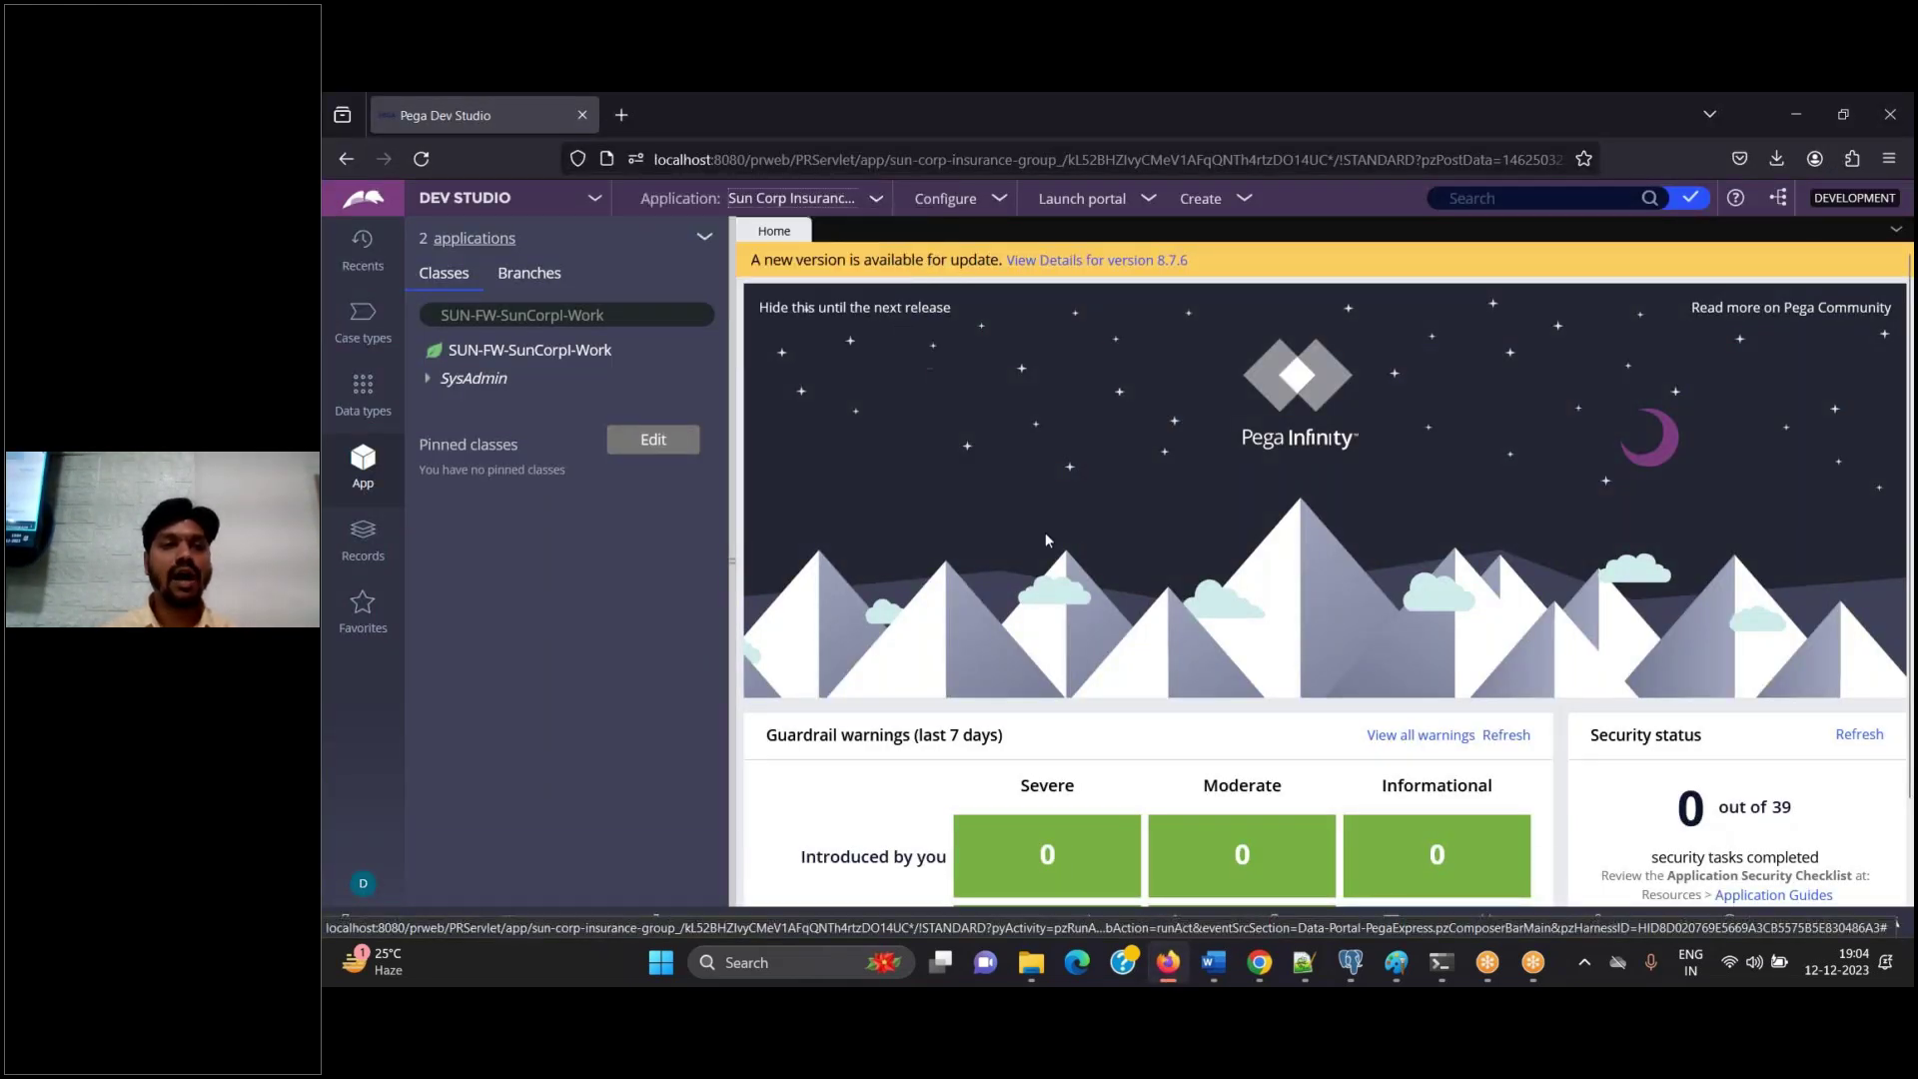
click(363, 883)
click(389, 858)
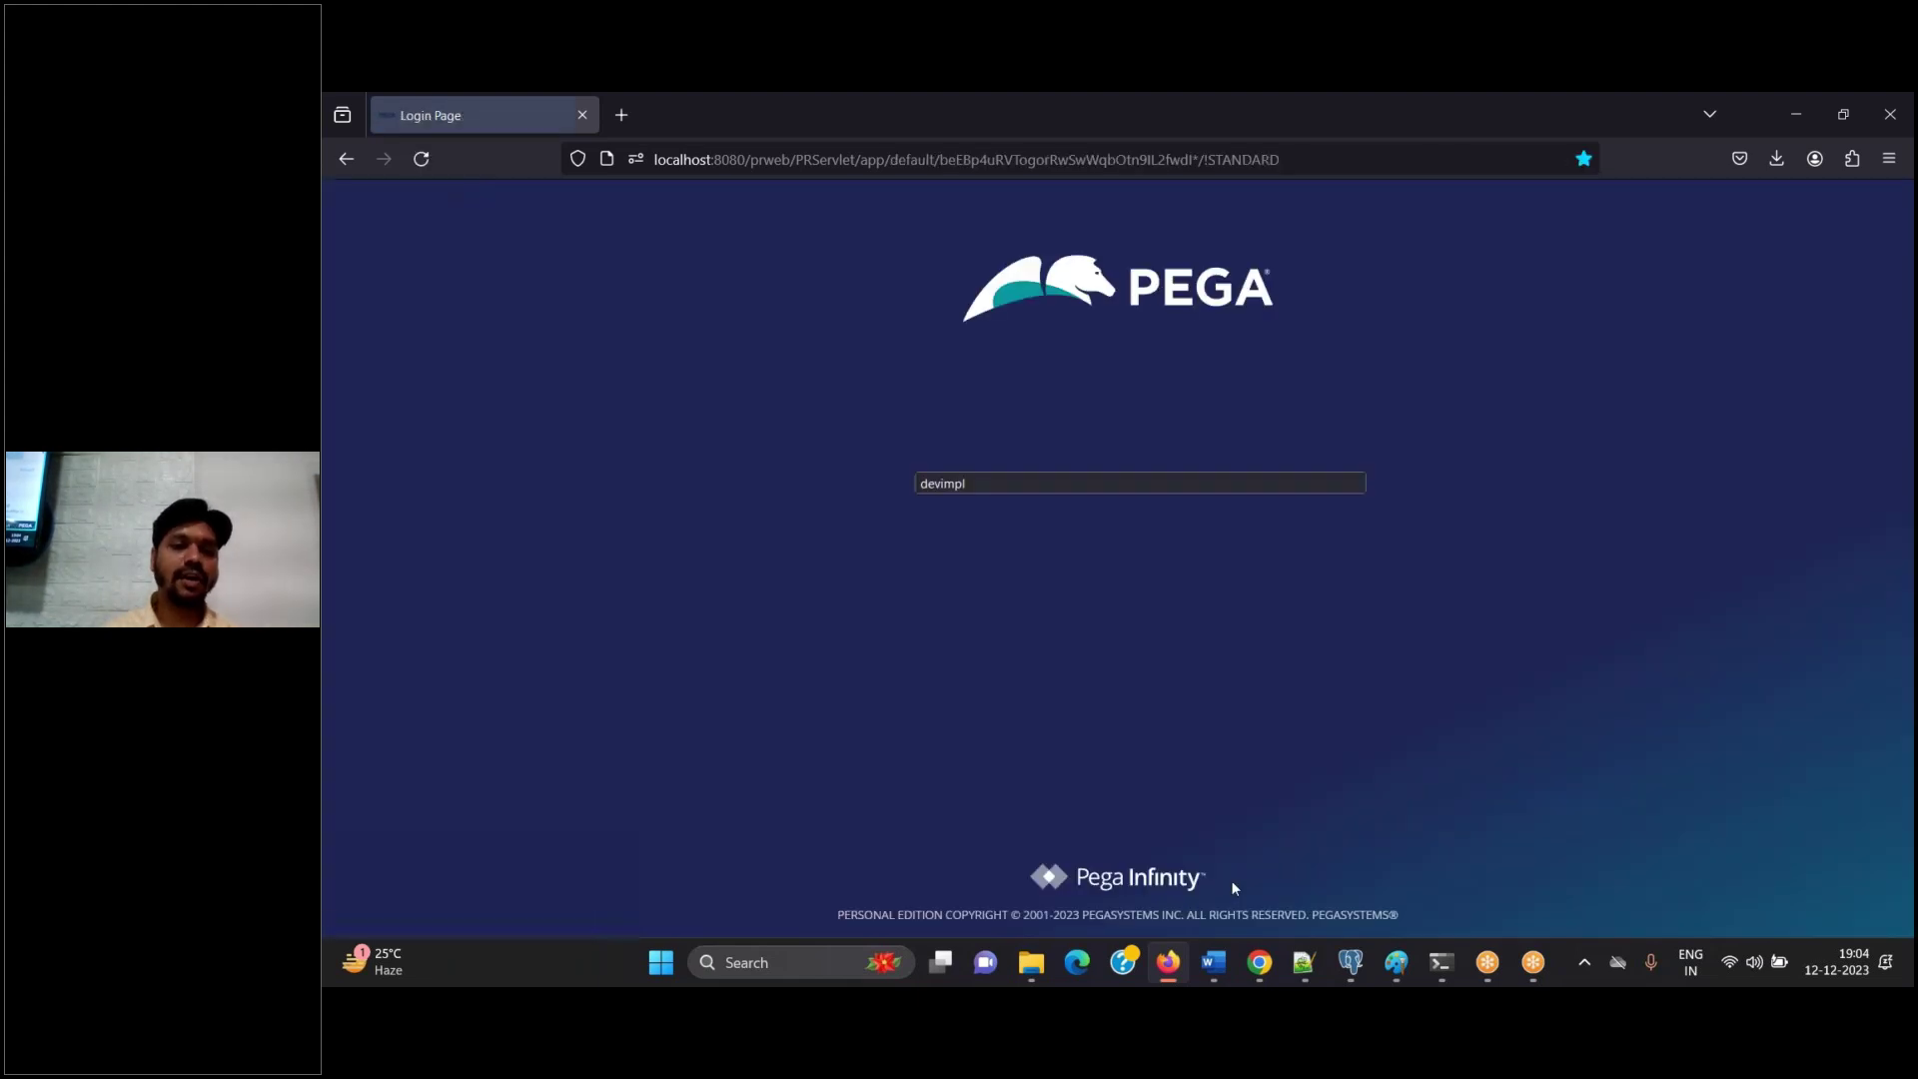
click(1214, 962)
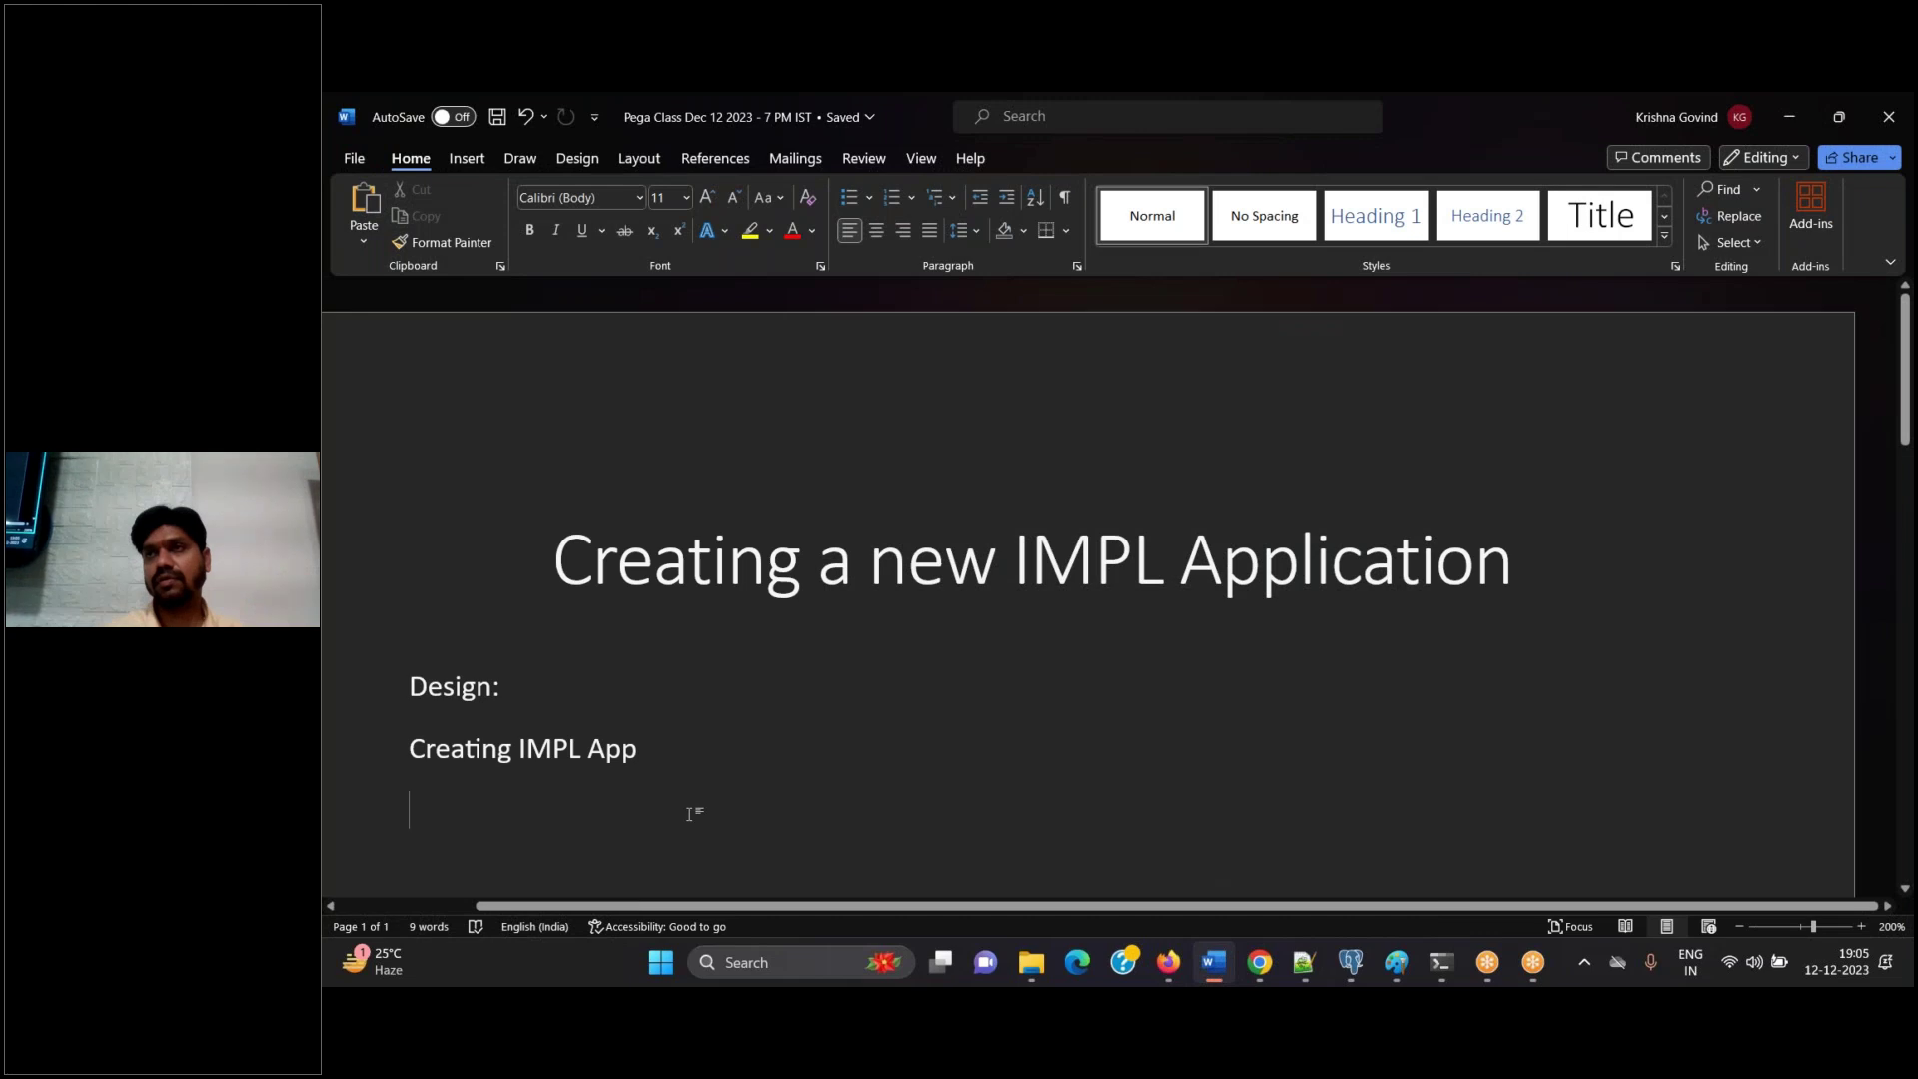
Write a note to log in with the administrator ID and password and use these credentials to create the new app
text(Login with A)
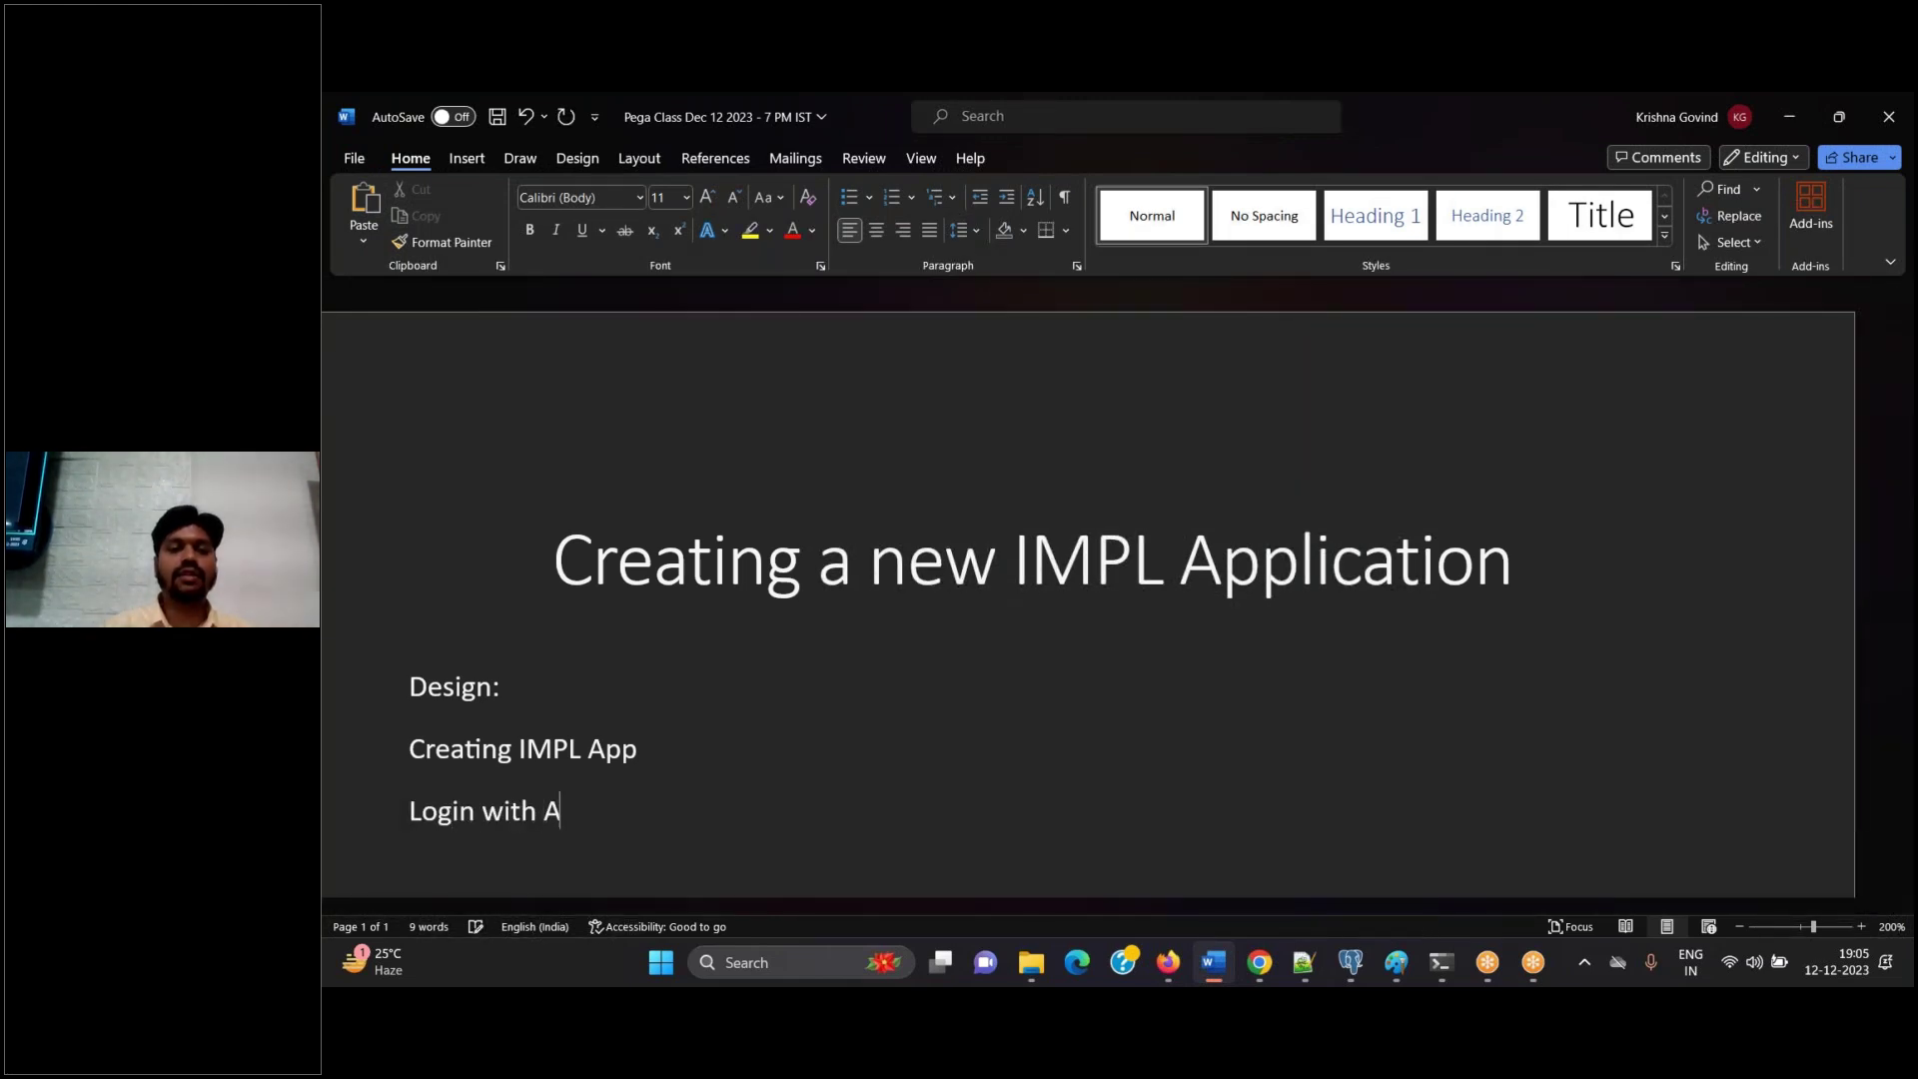
text(dministrator@)
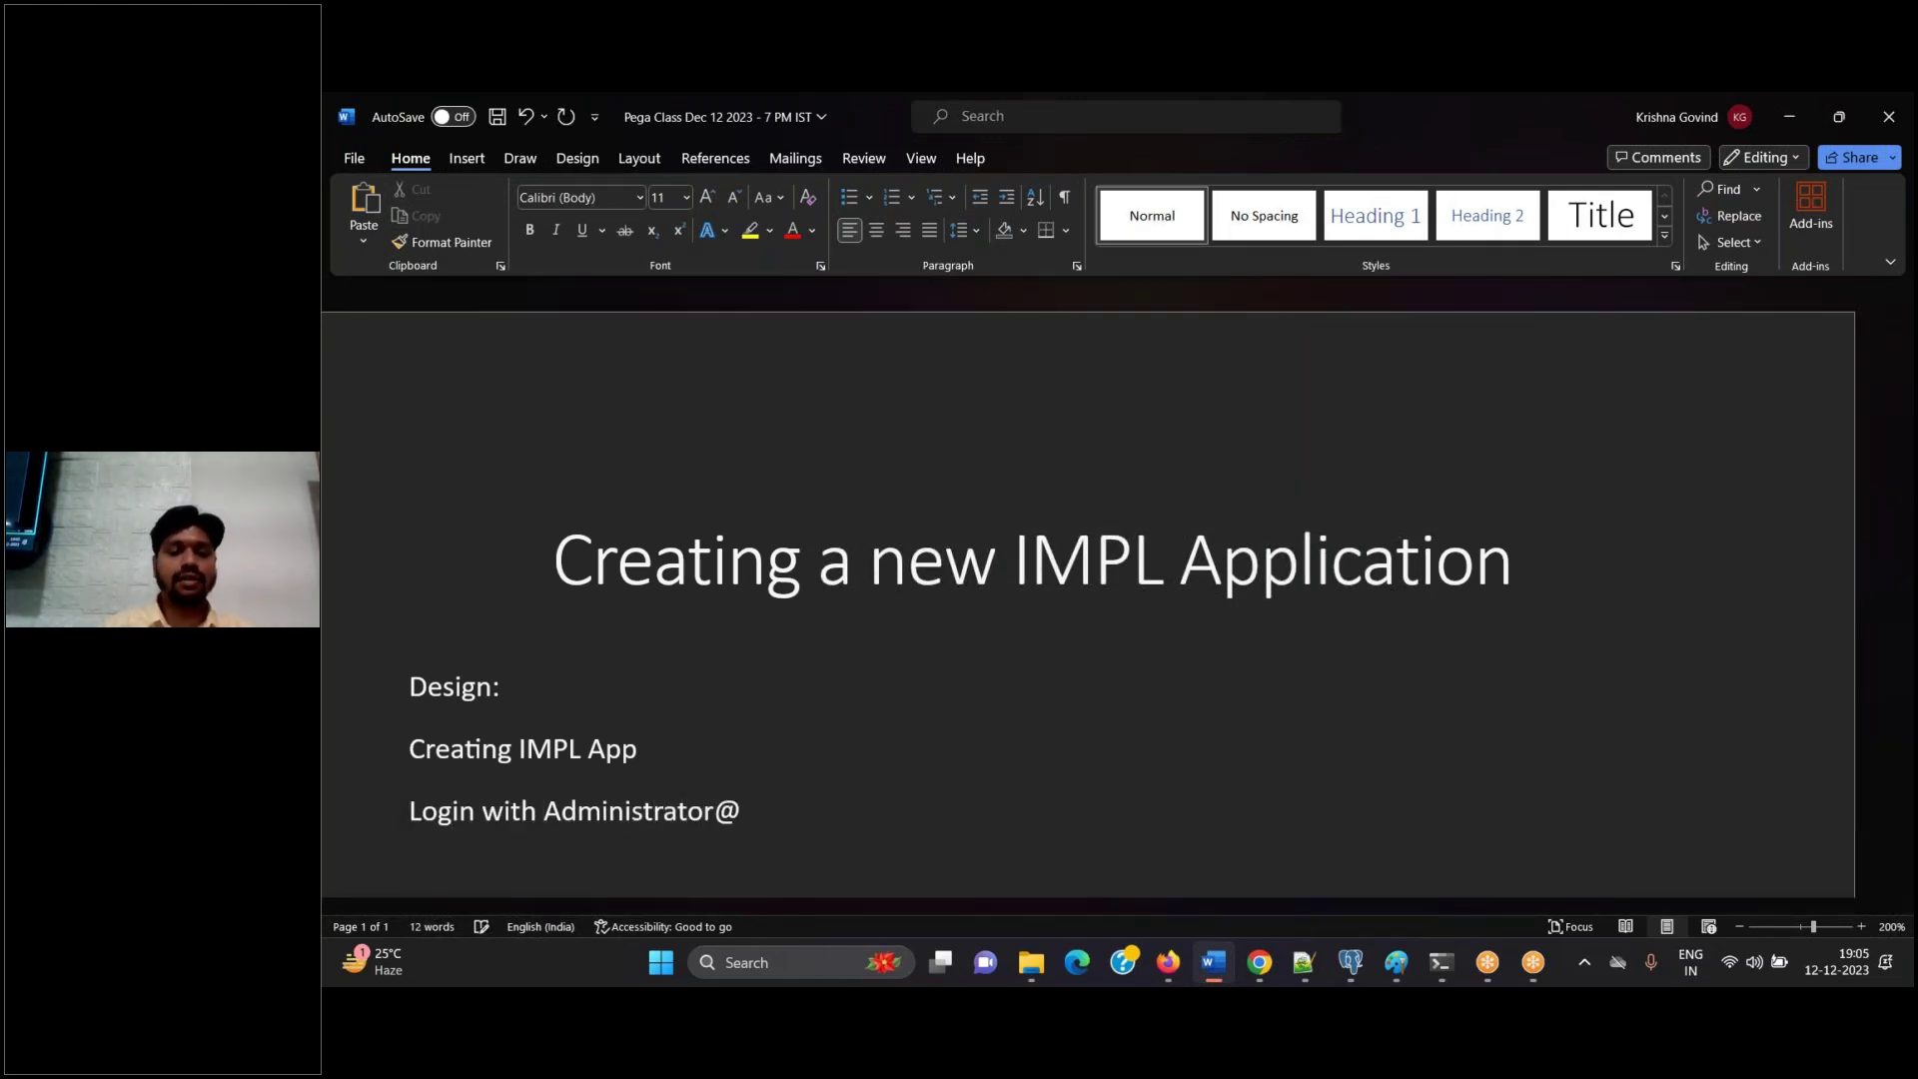
text(pega.com.)
key(ctrl+z)
key(ctrl+z)
text(install )
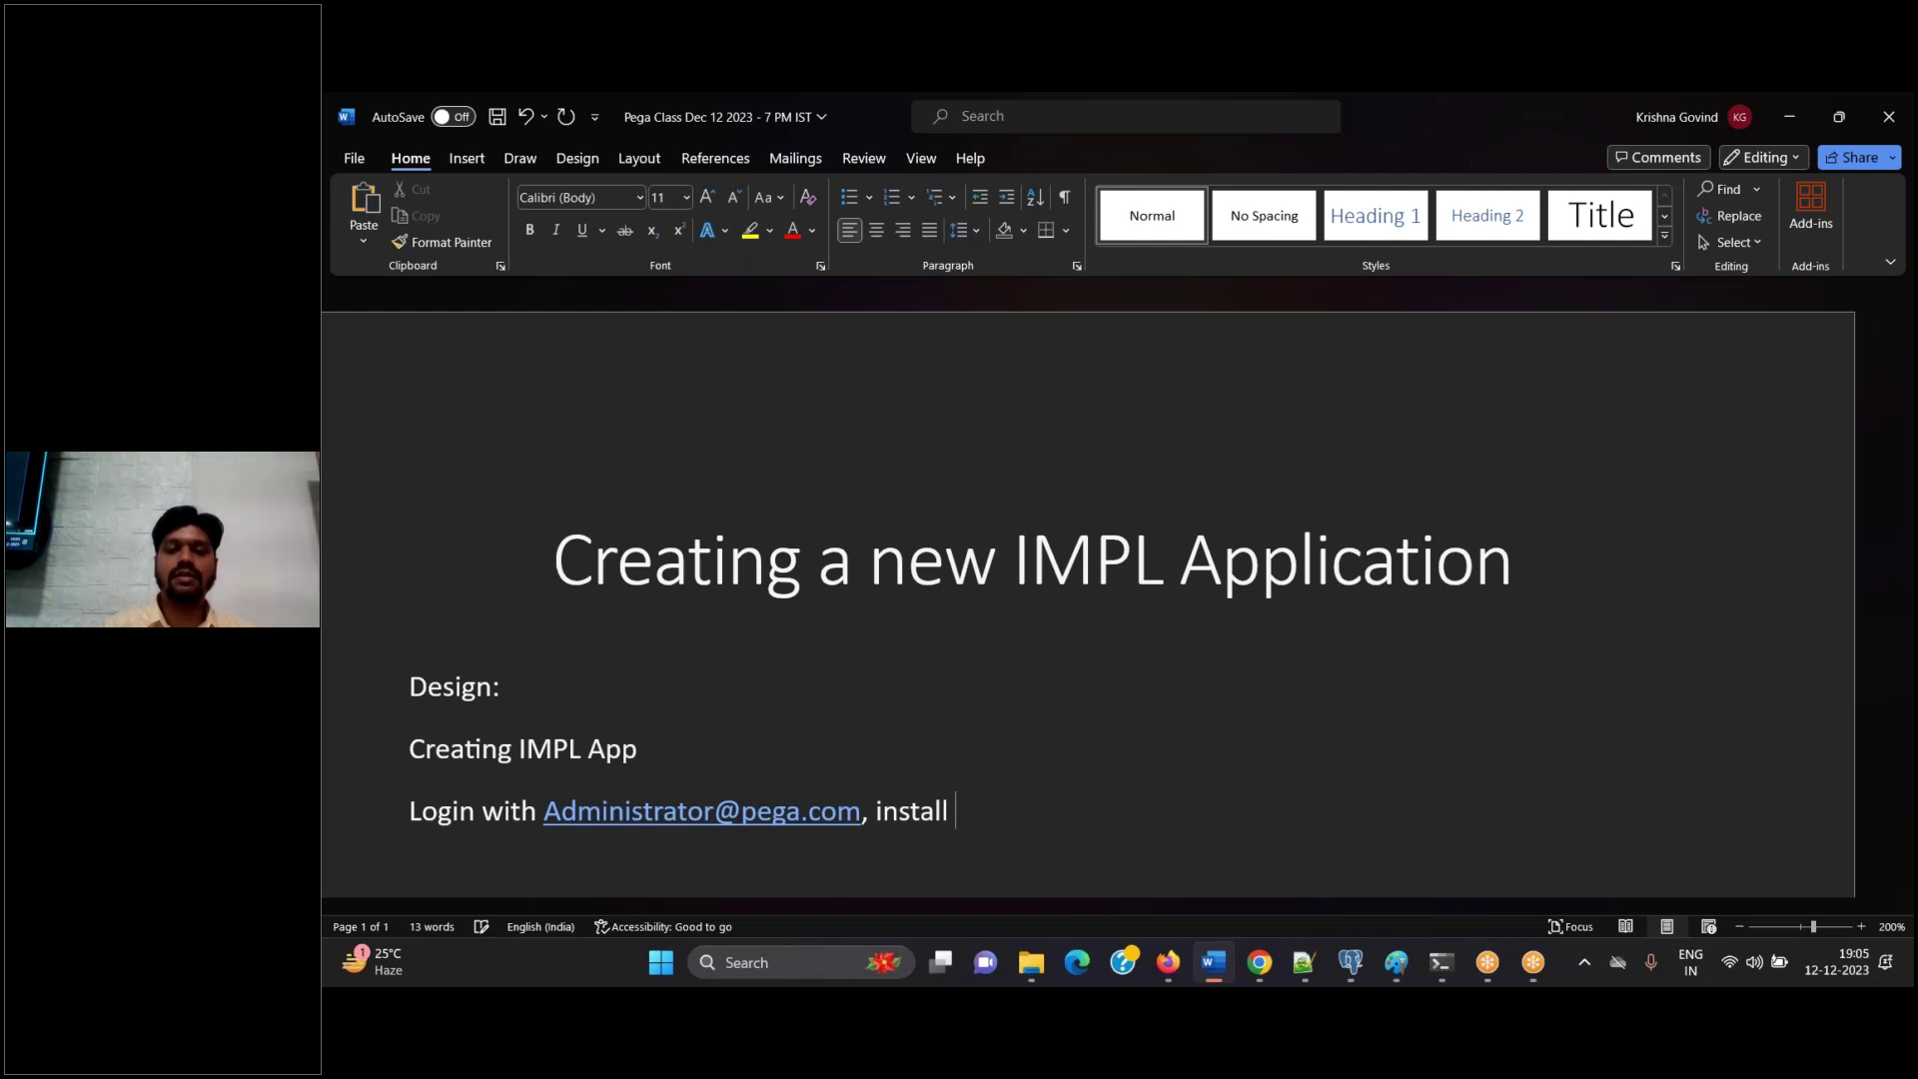
text(. Use this credentials to create new app.)
key(Return)
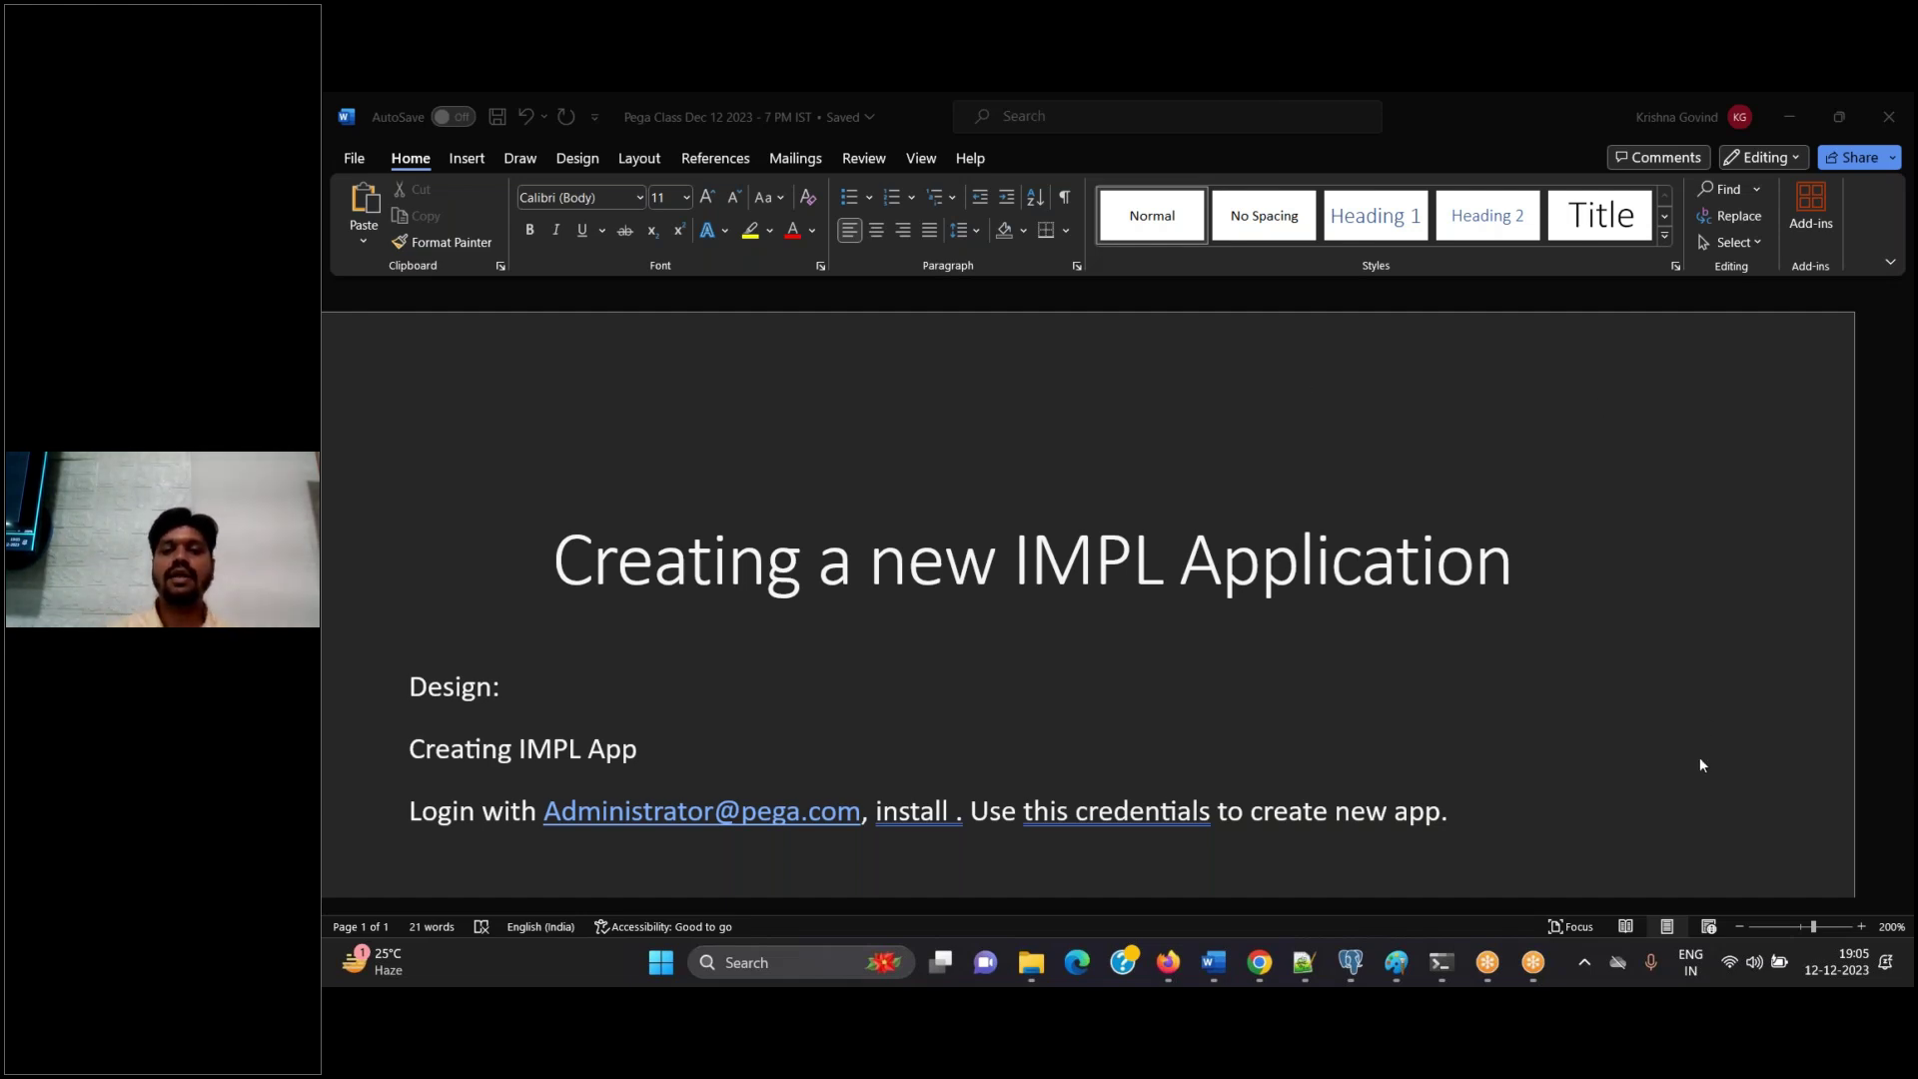
click(1525, 819)
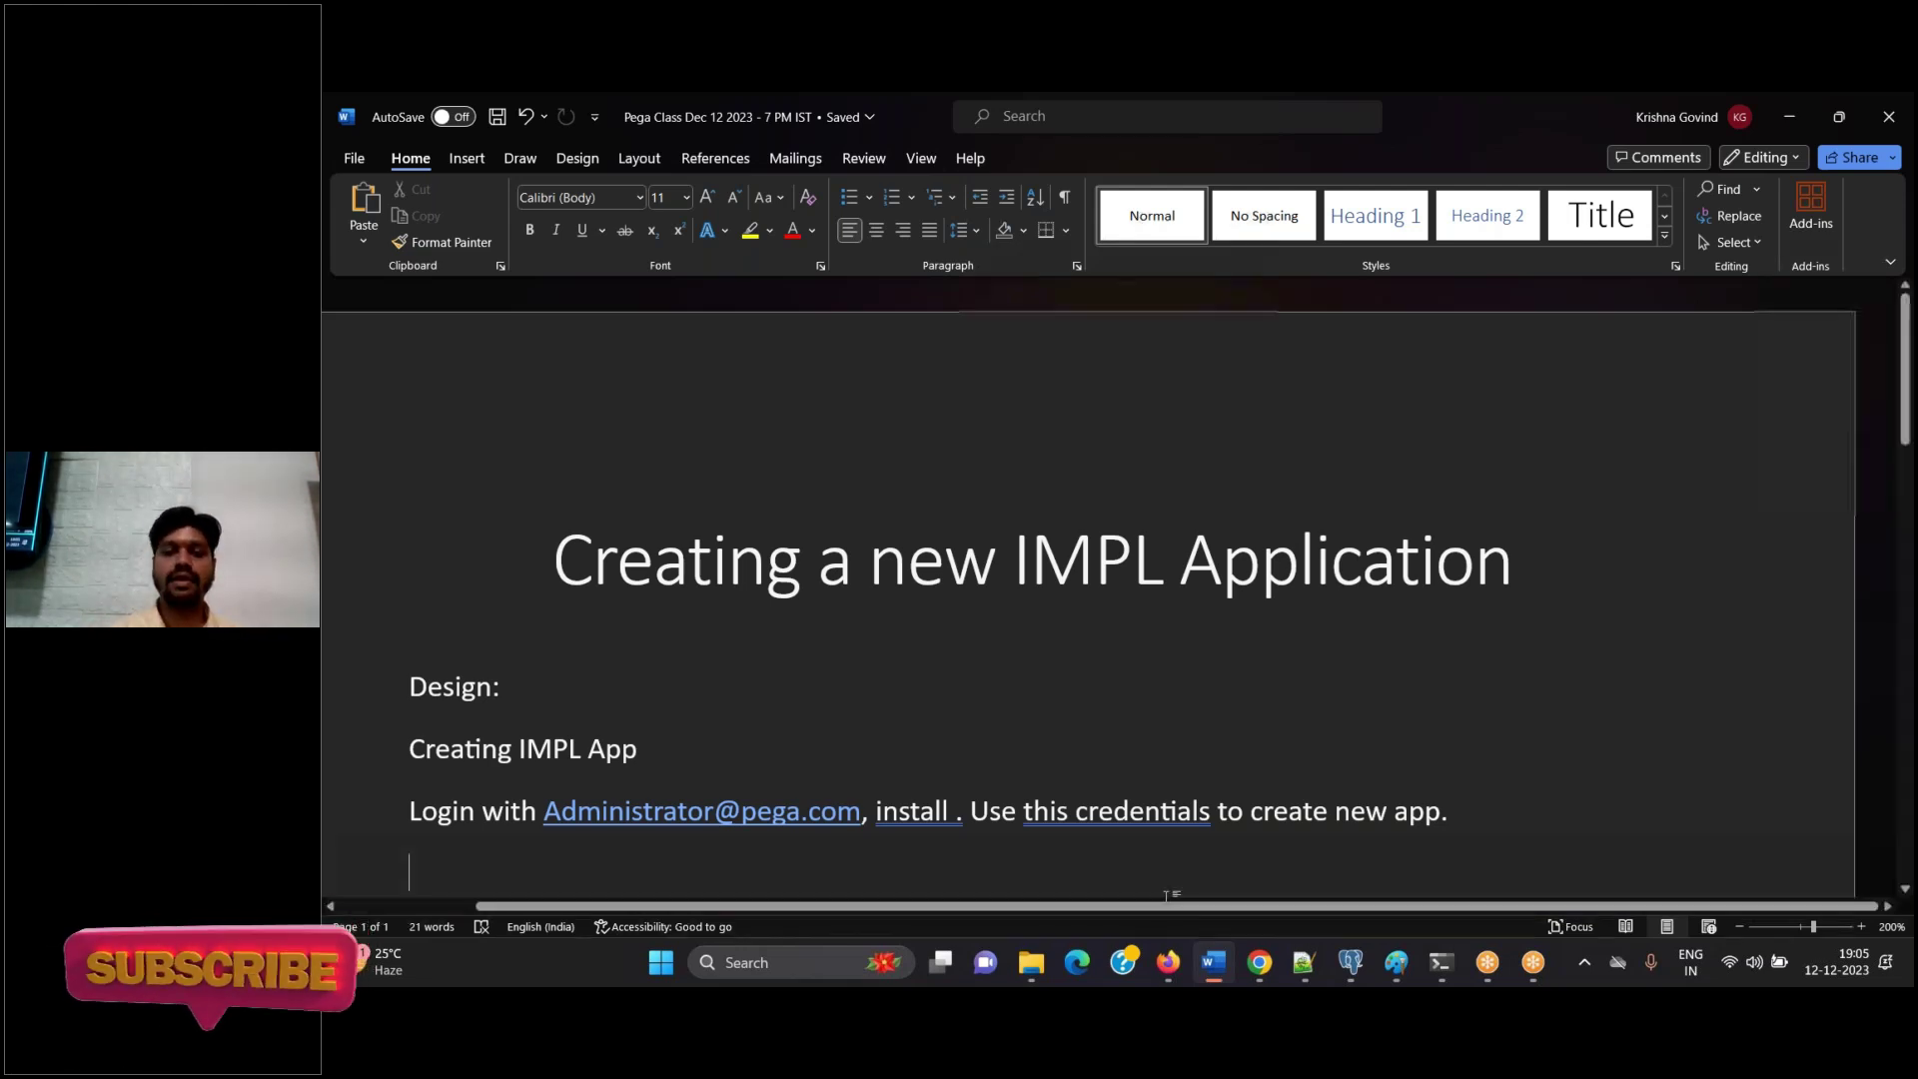
Sign in to Pega with the administrator user name and password
key(alt+Tab)
click(1174, 447)
text(administrator@)
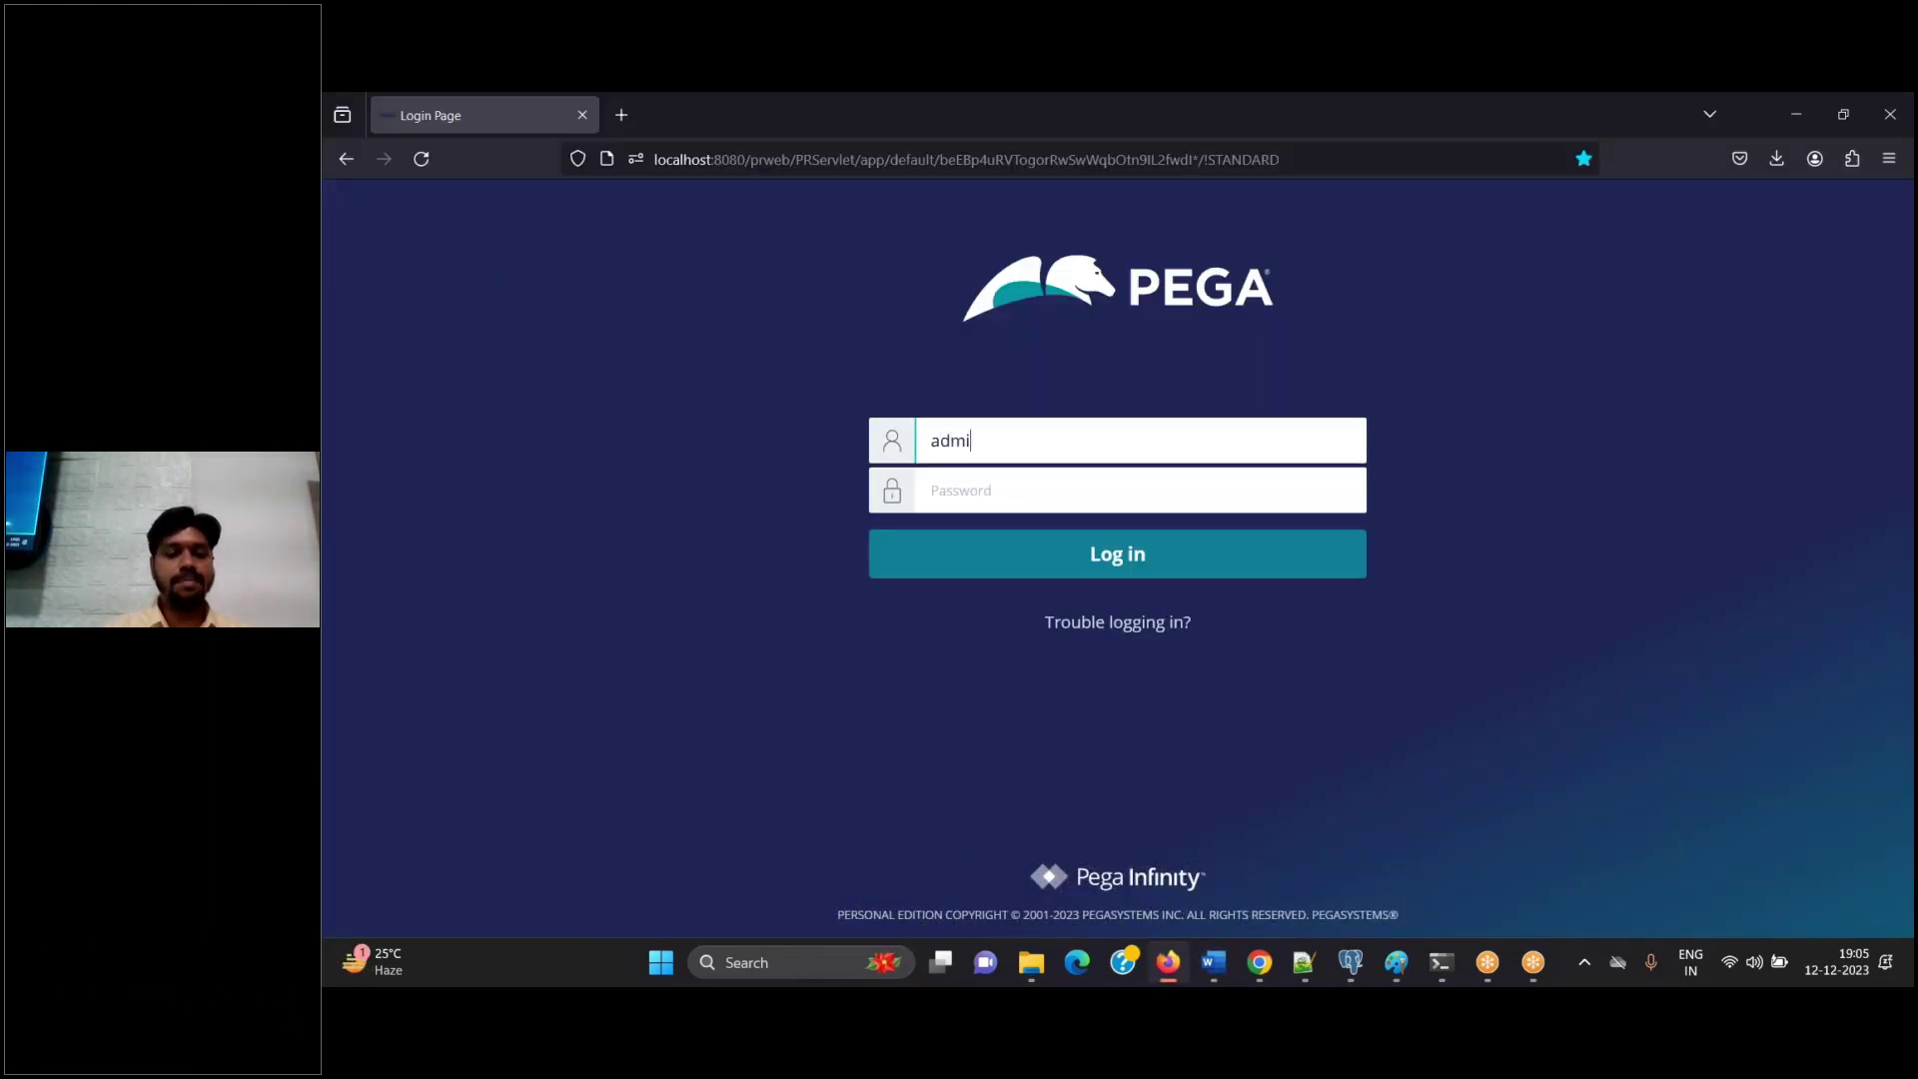
text(pega.com)
key(Tab)
text(install)
key(Return)
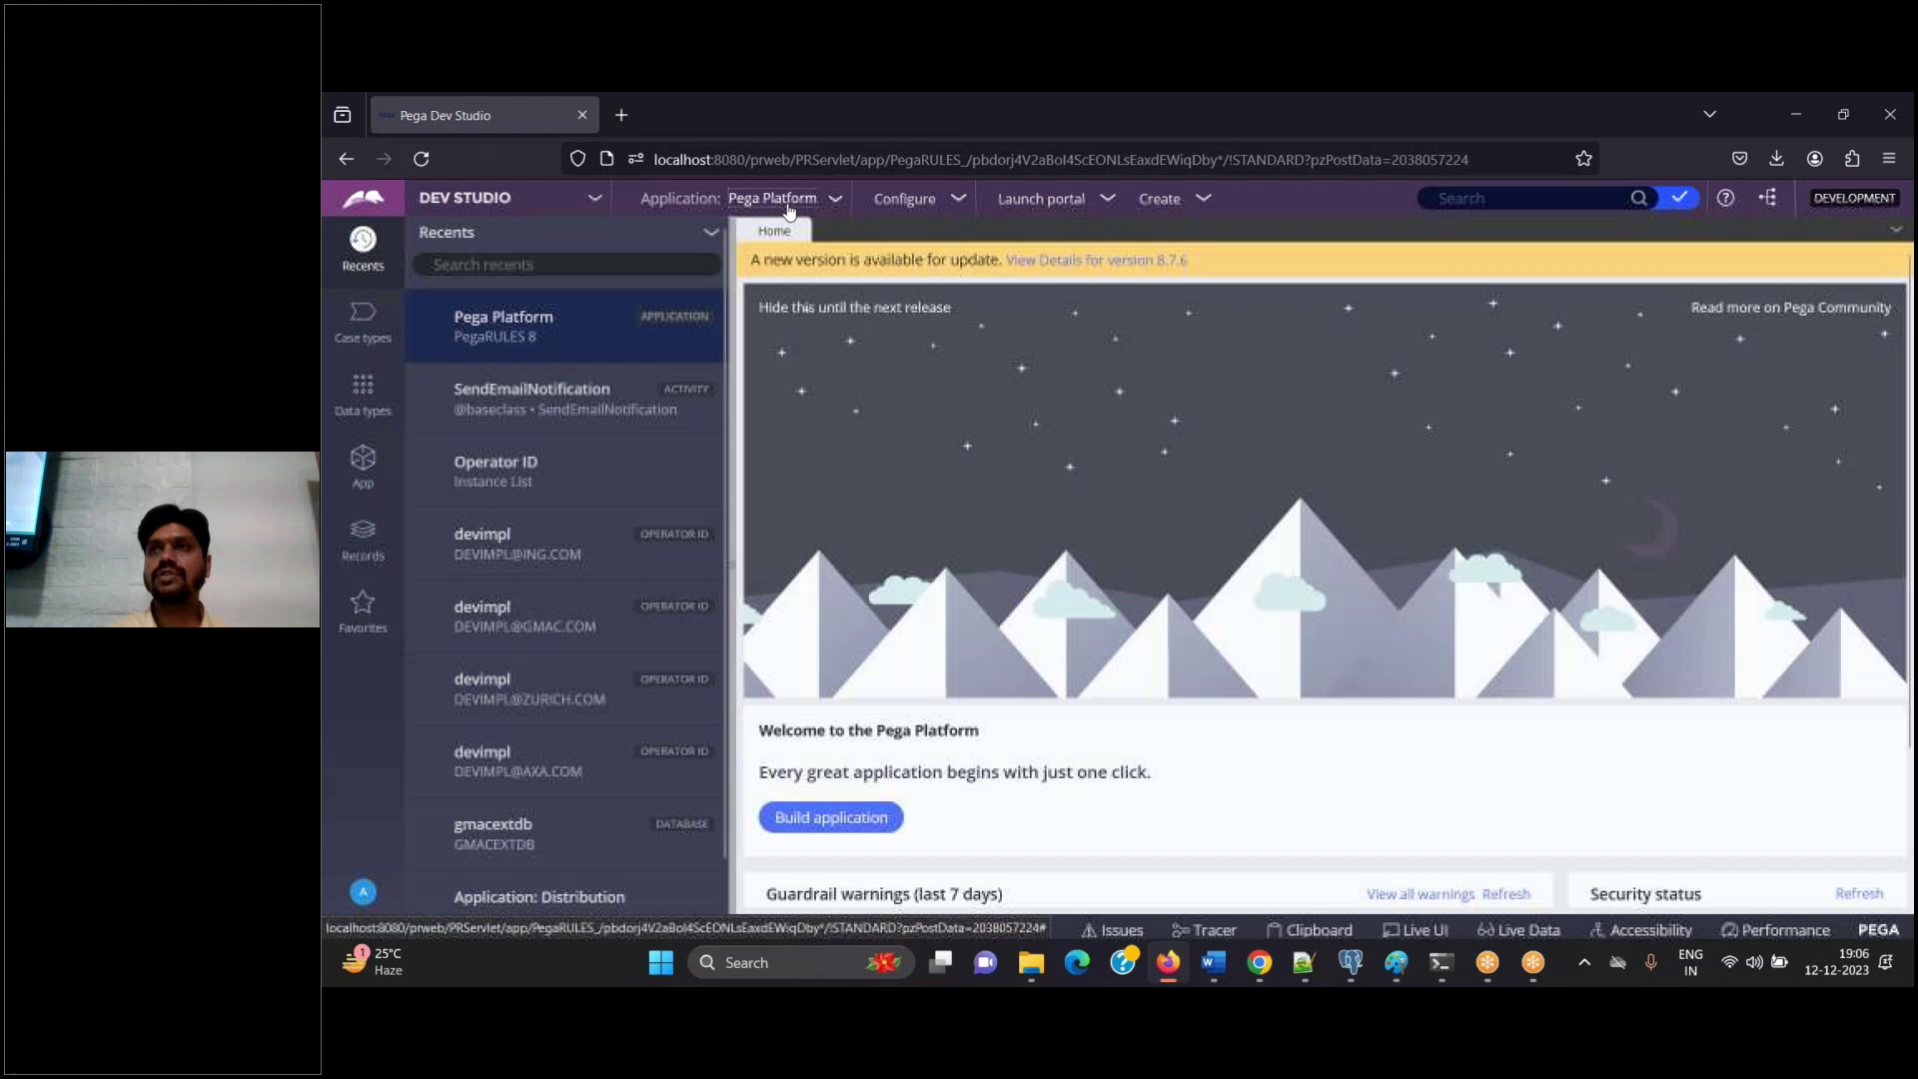
Start a new application from the Application menu
click(789, 203)
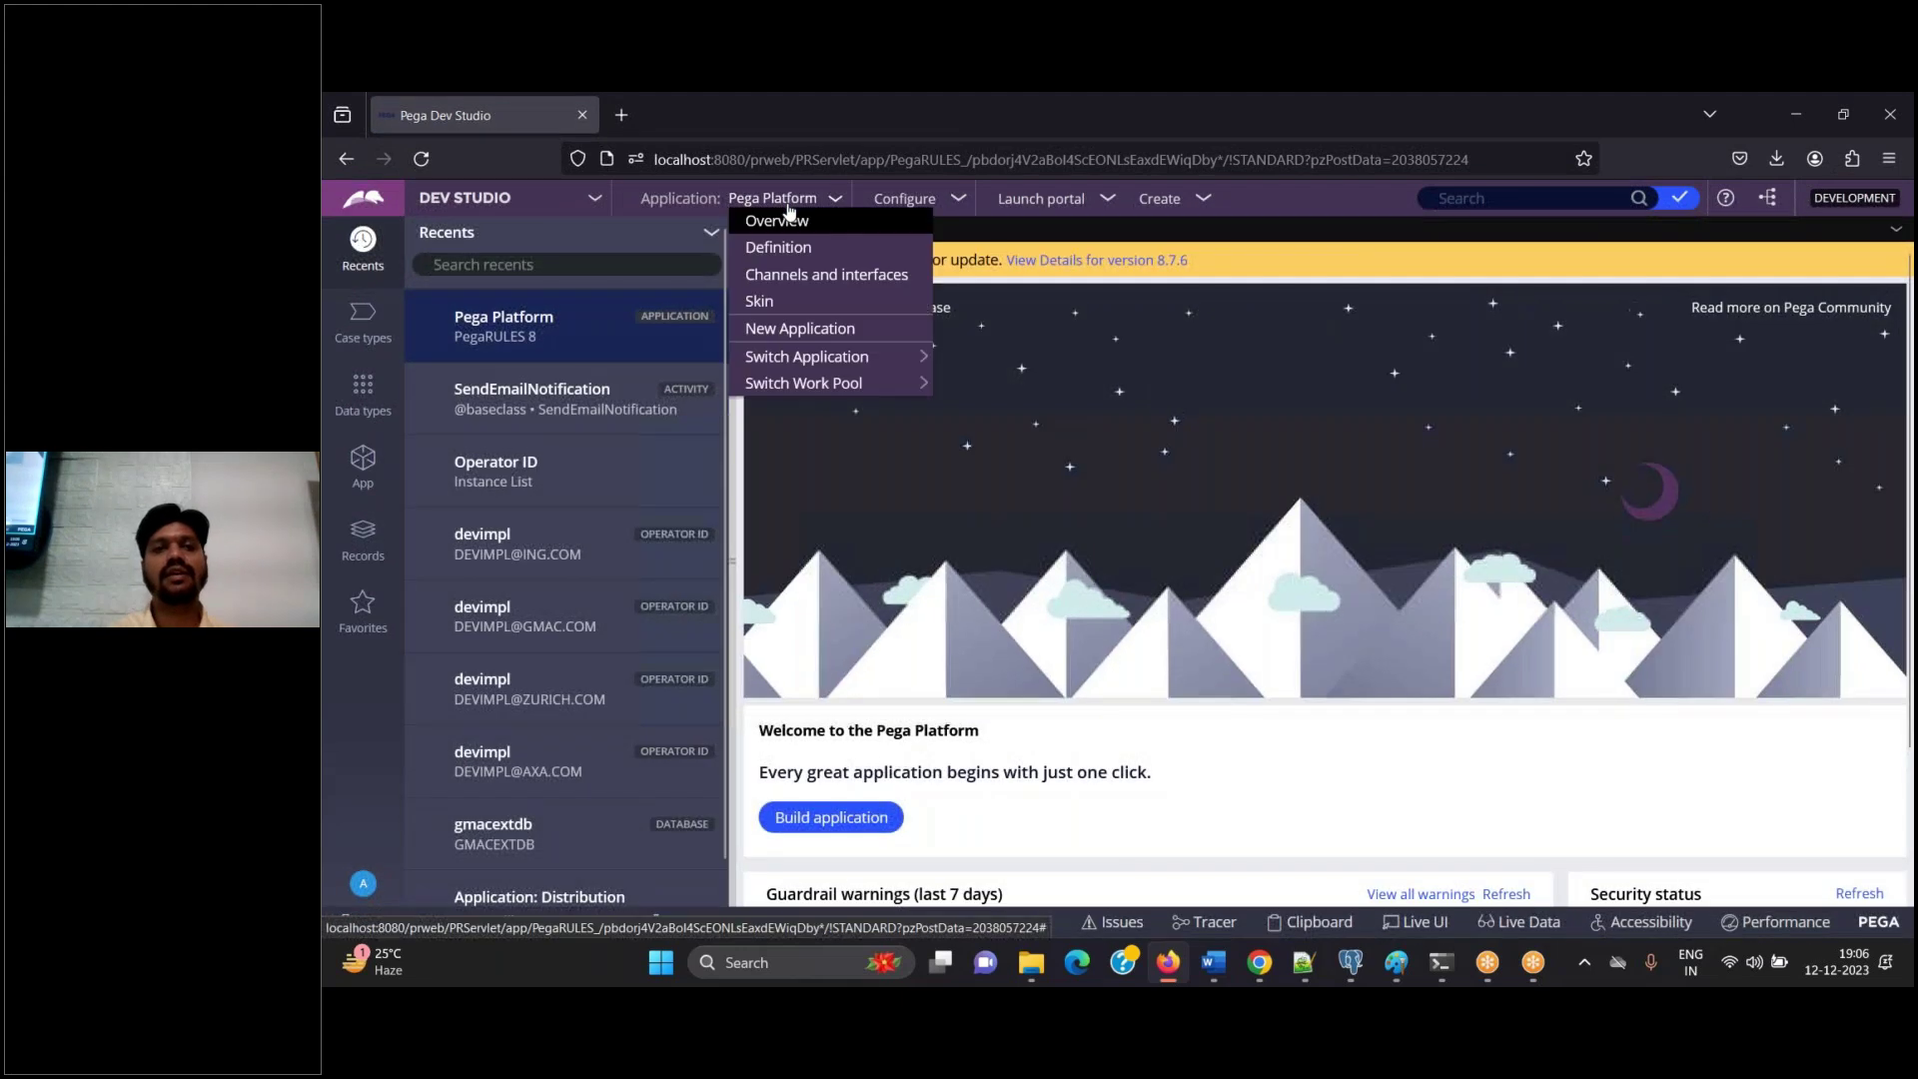
click(805, 331)
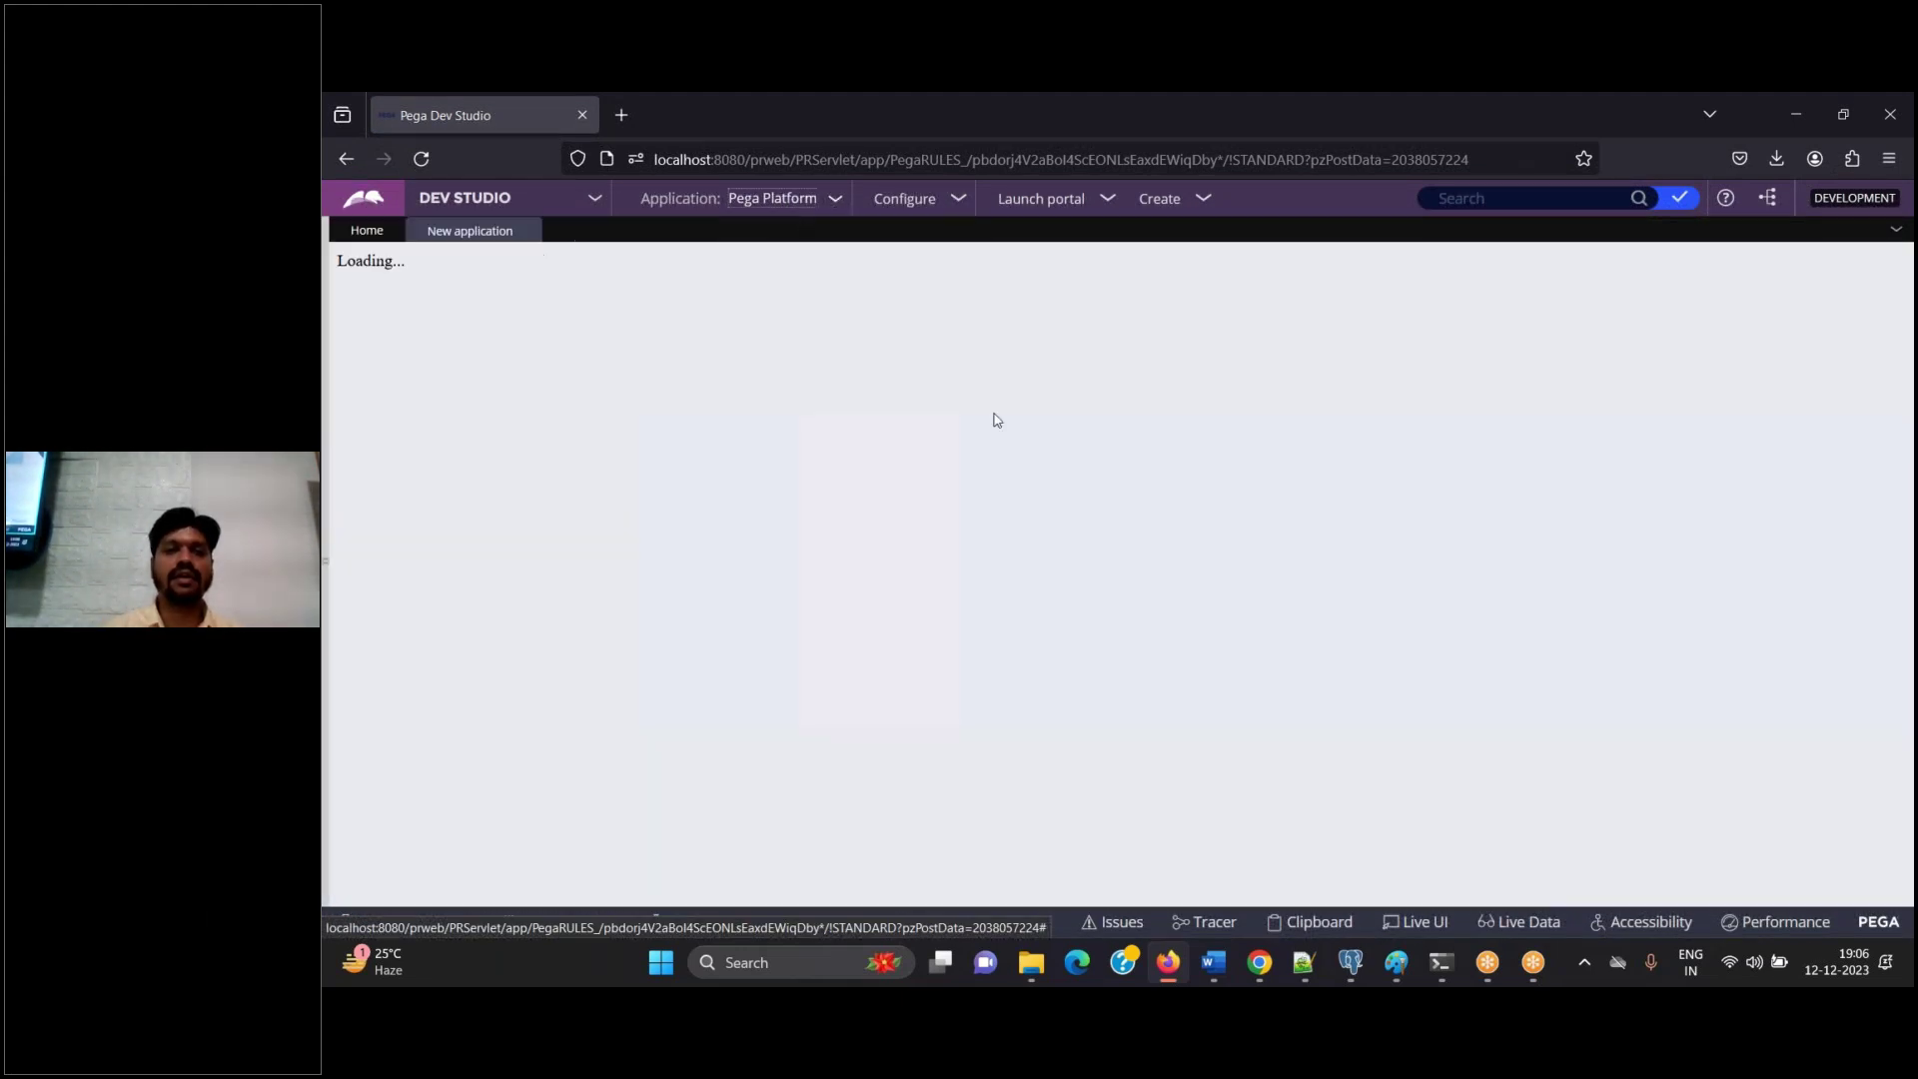
click(1224, 983)
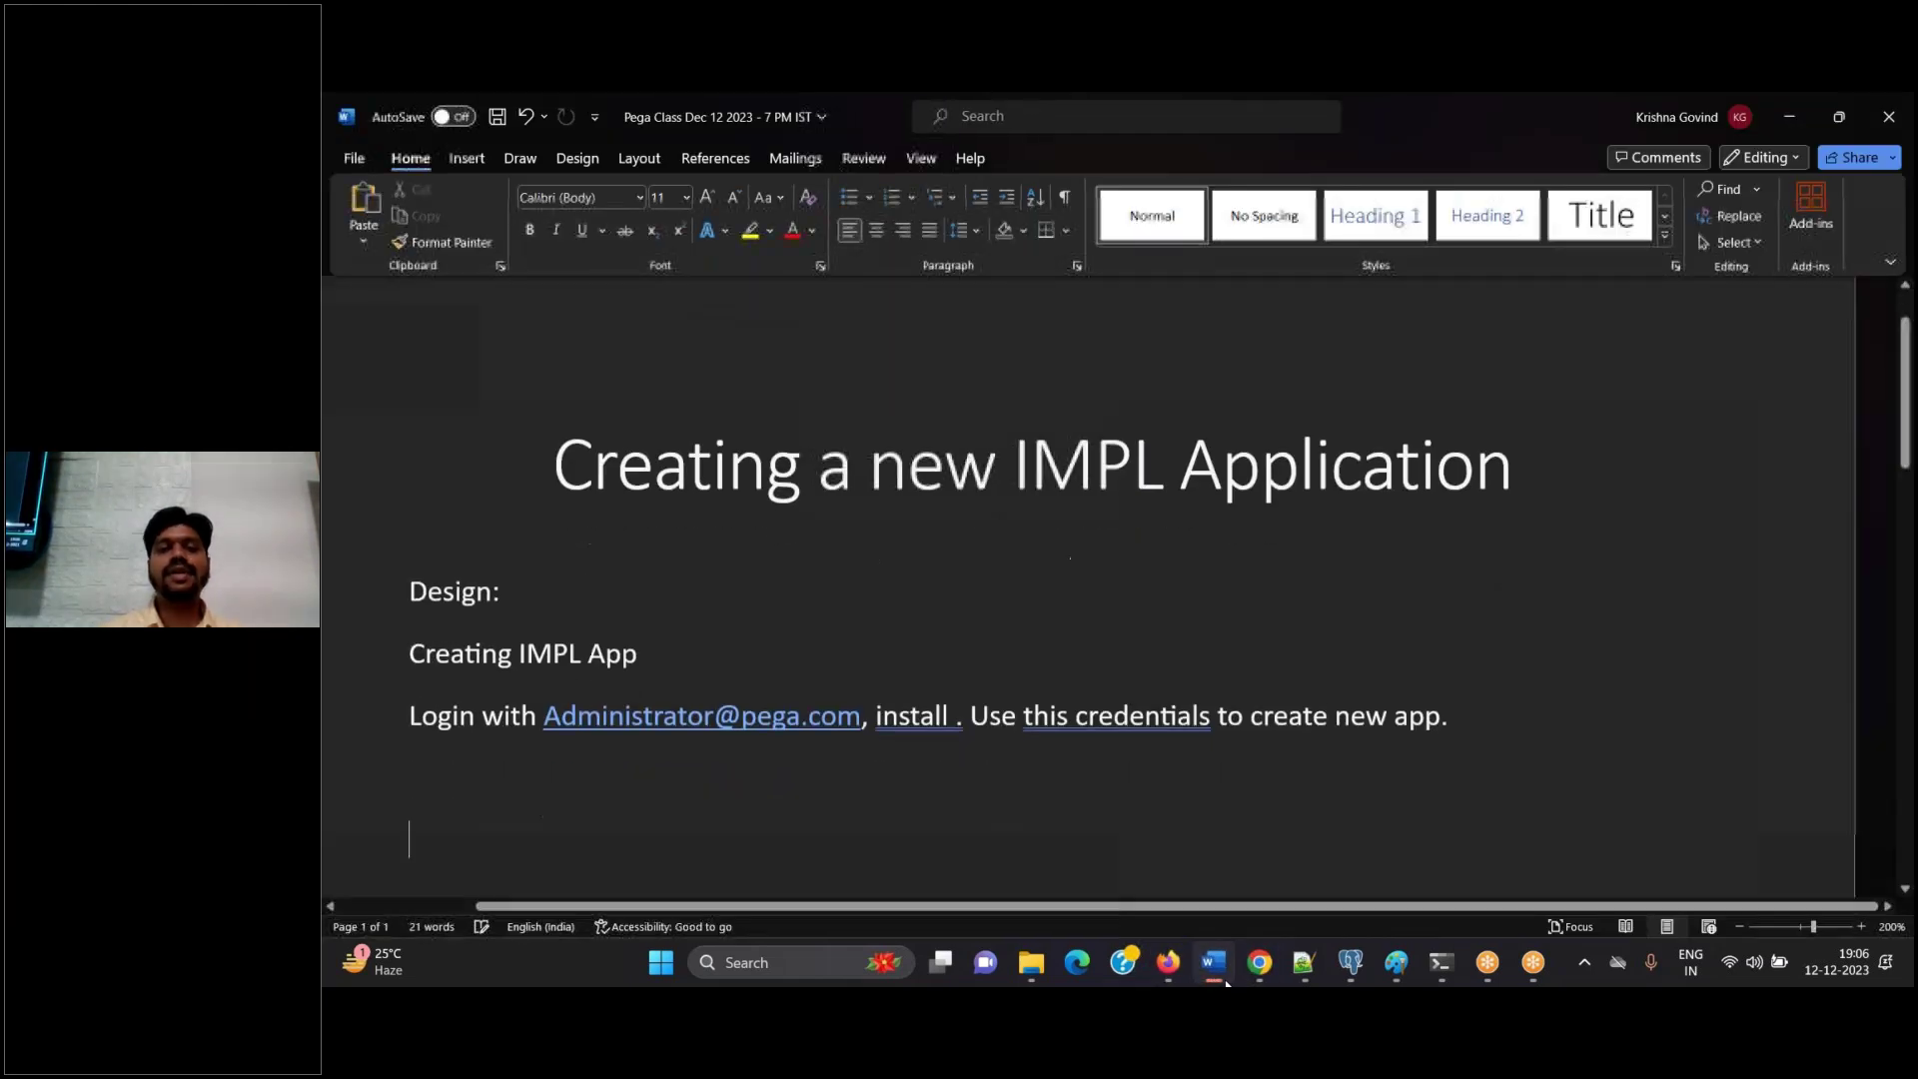
Scroll the New application page to the top to reveal the Sun Corp Insurance Group tile
click(1168, 962)
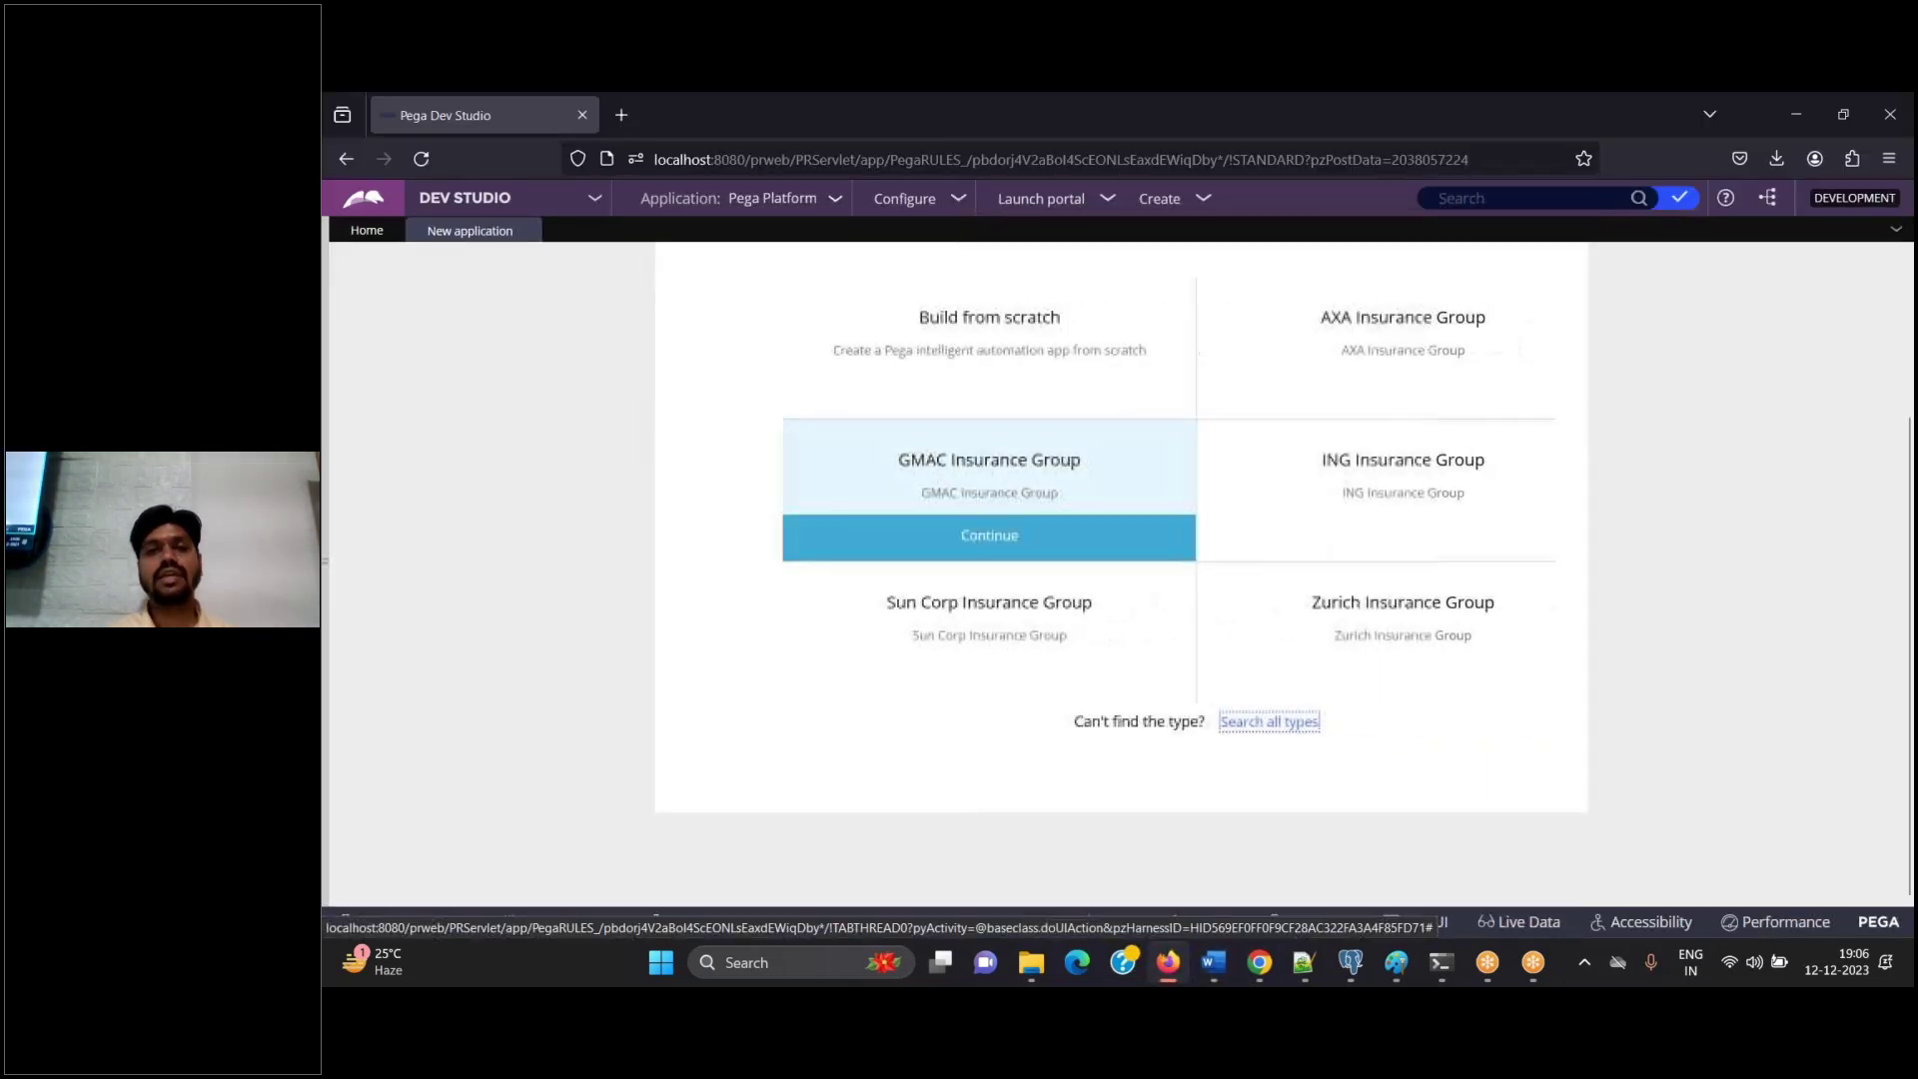
scroll(1828, 376, up, 2)
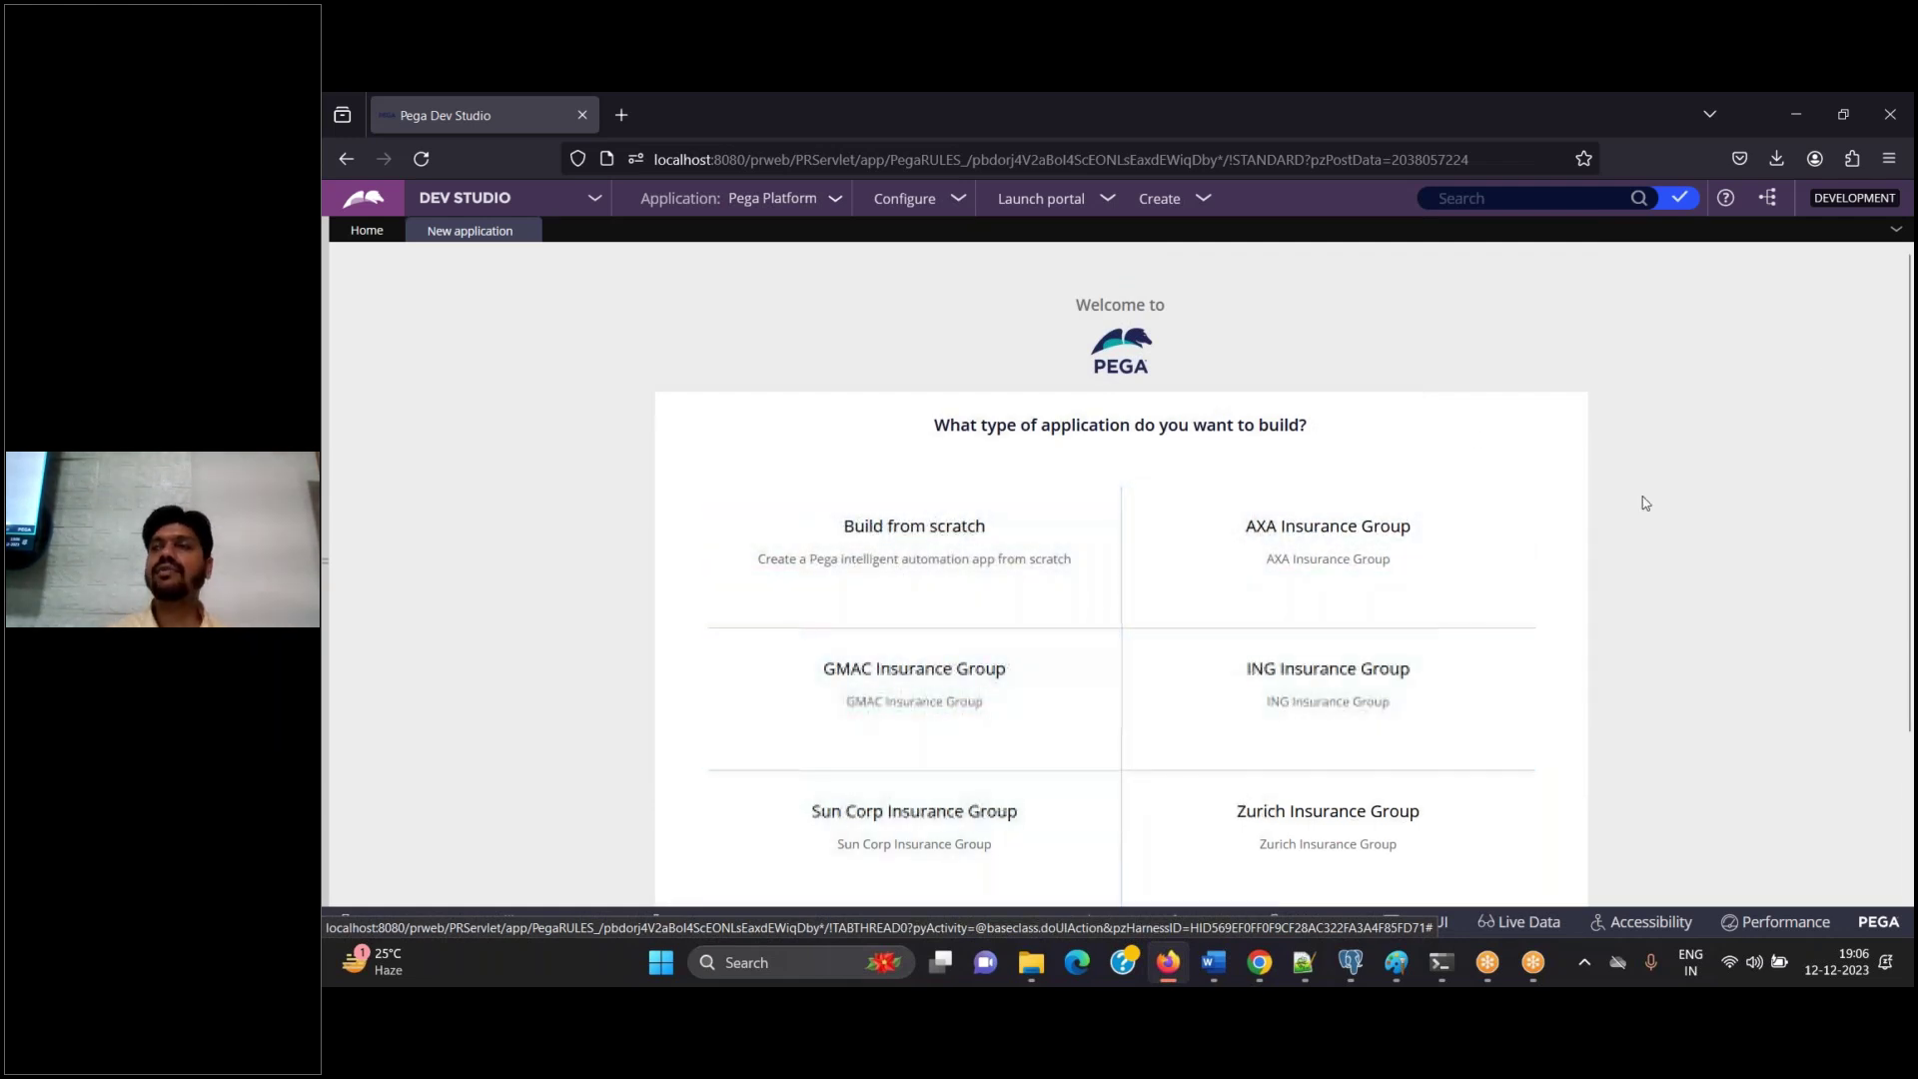
mouse_move(1018, 544)
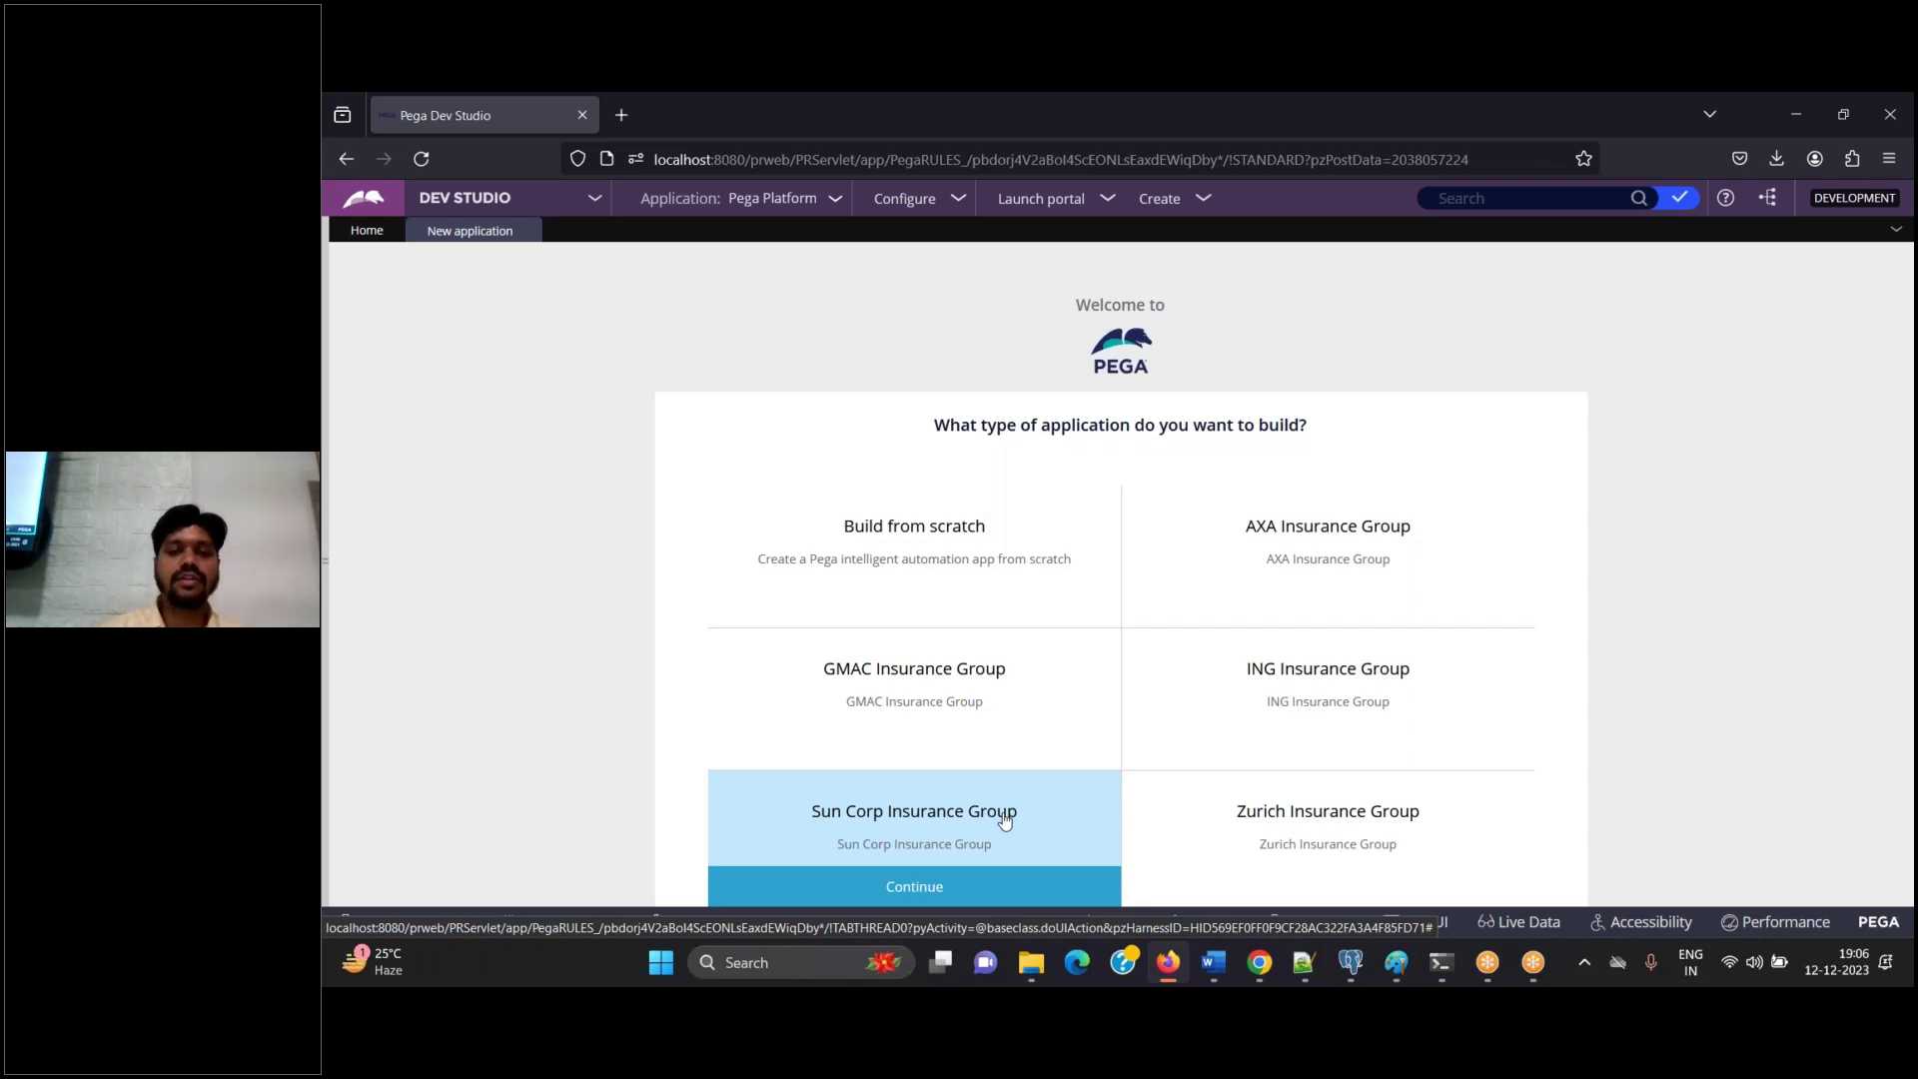
Choose Sun Corp Insurance Group, then paste its screenshot into Word with the note 'Click on sun corp insurance group'
click(989, 886)
click(1212, 965)
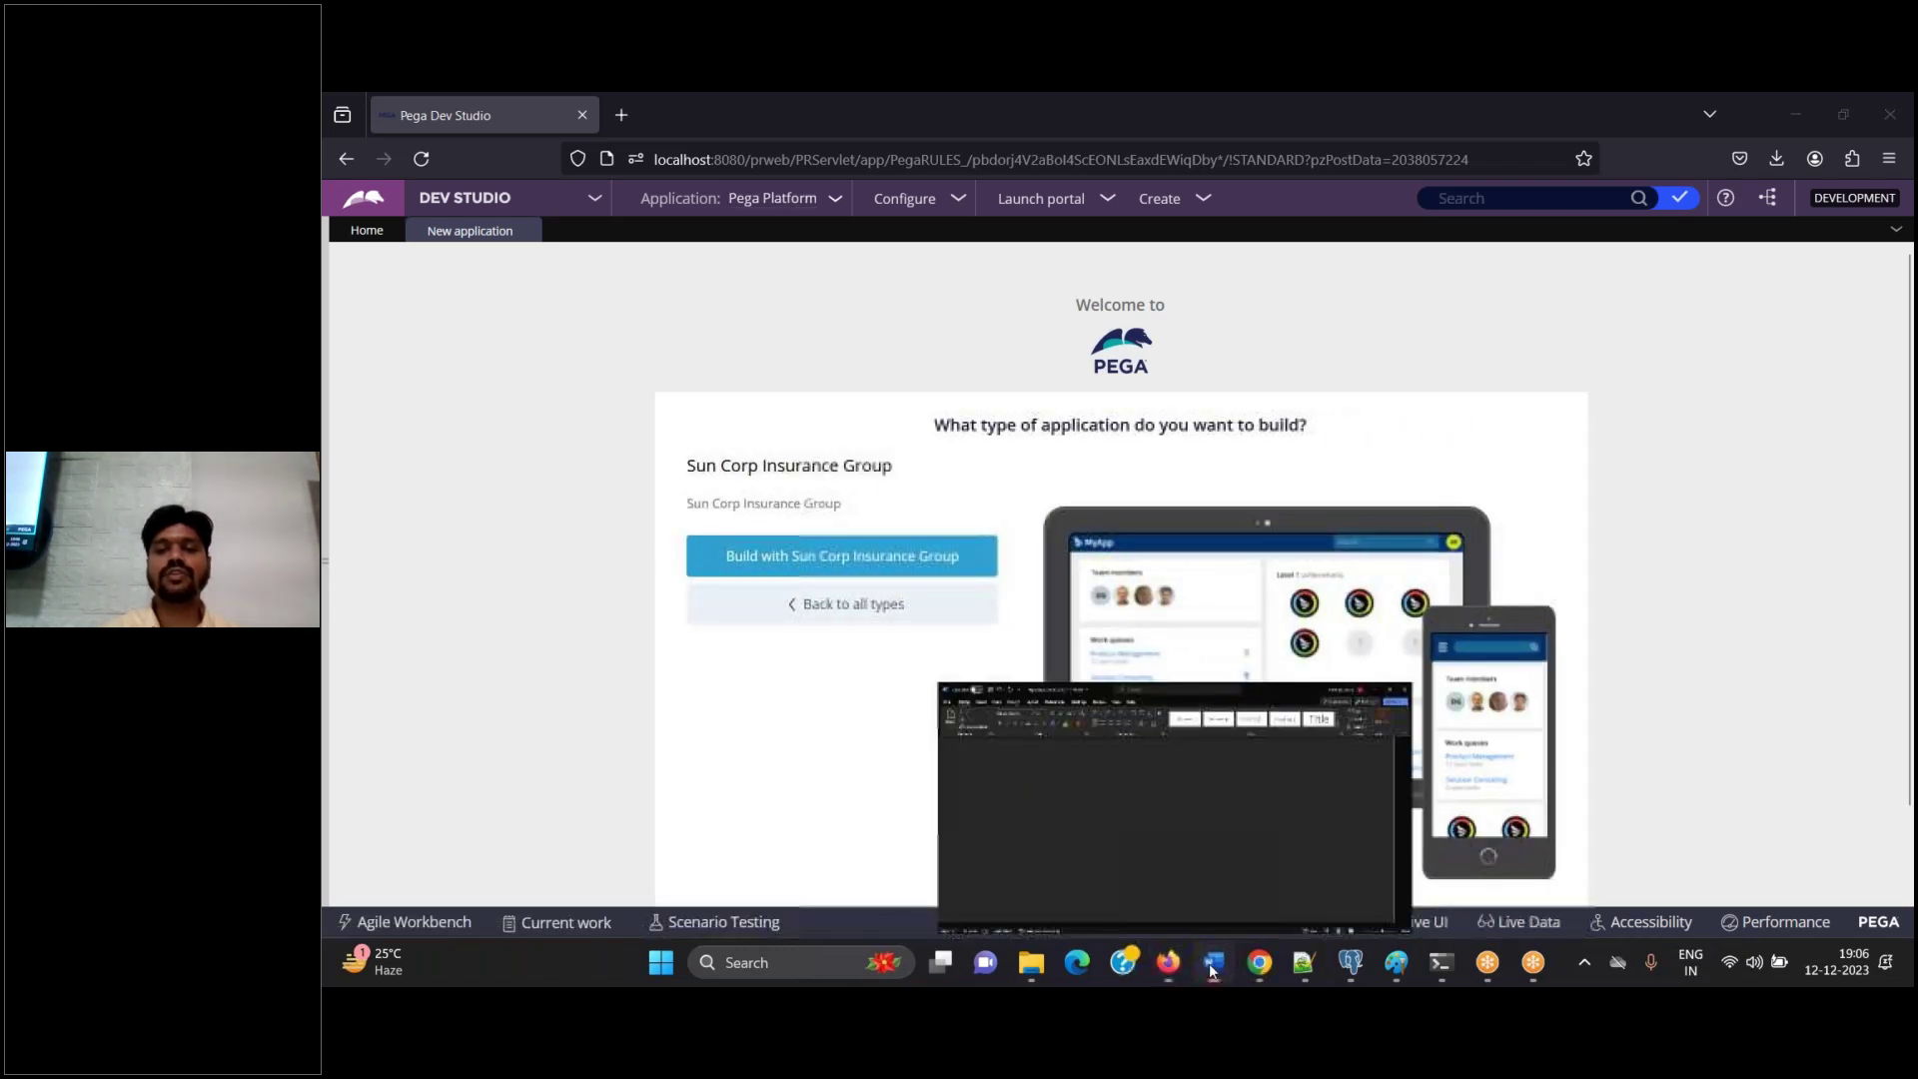
key(ctrl+v)
text(Click o)
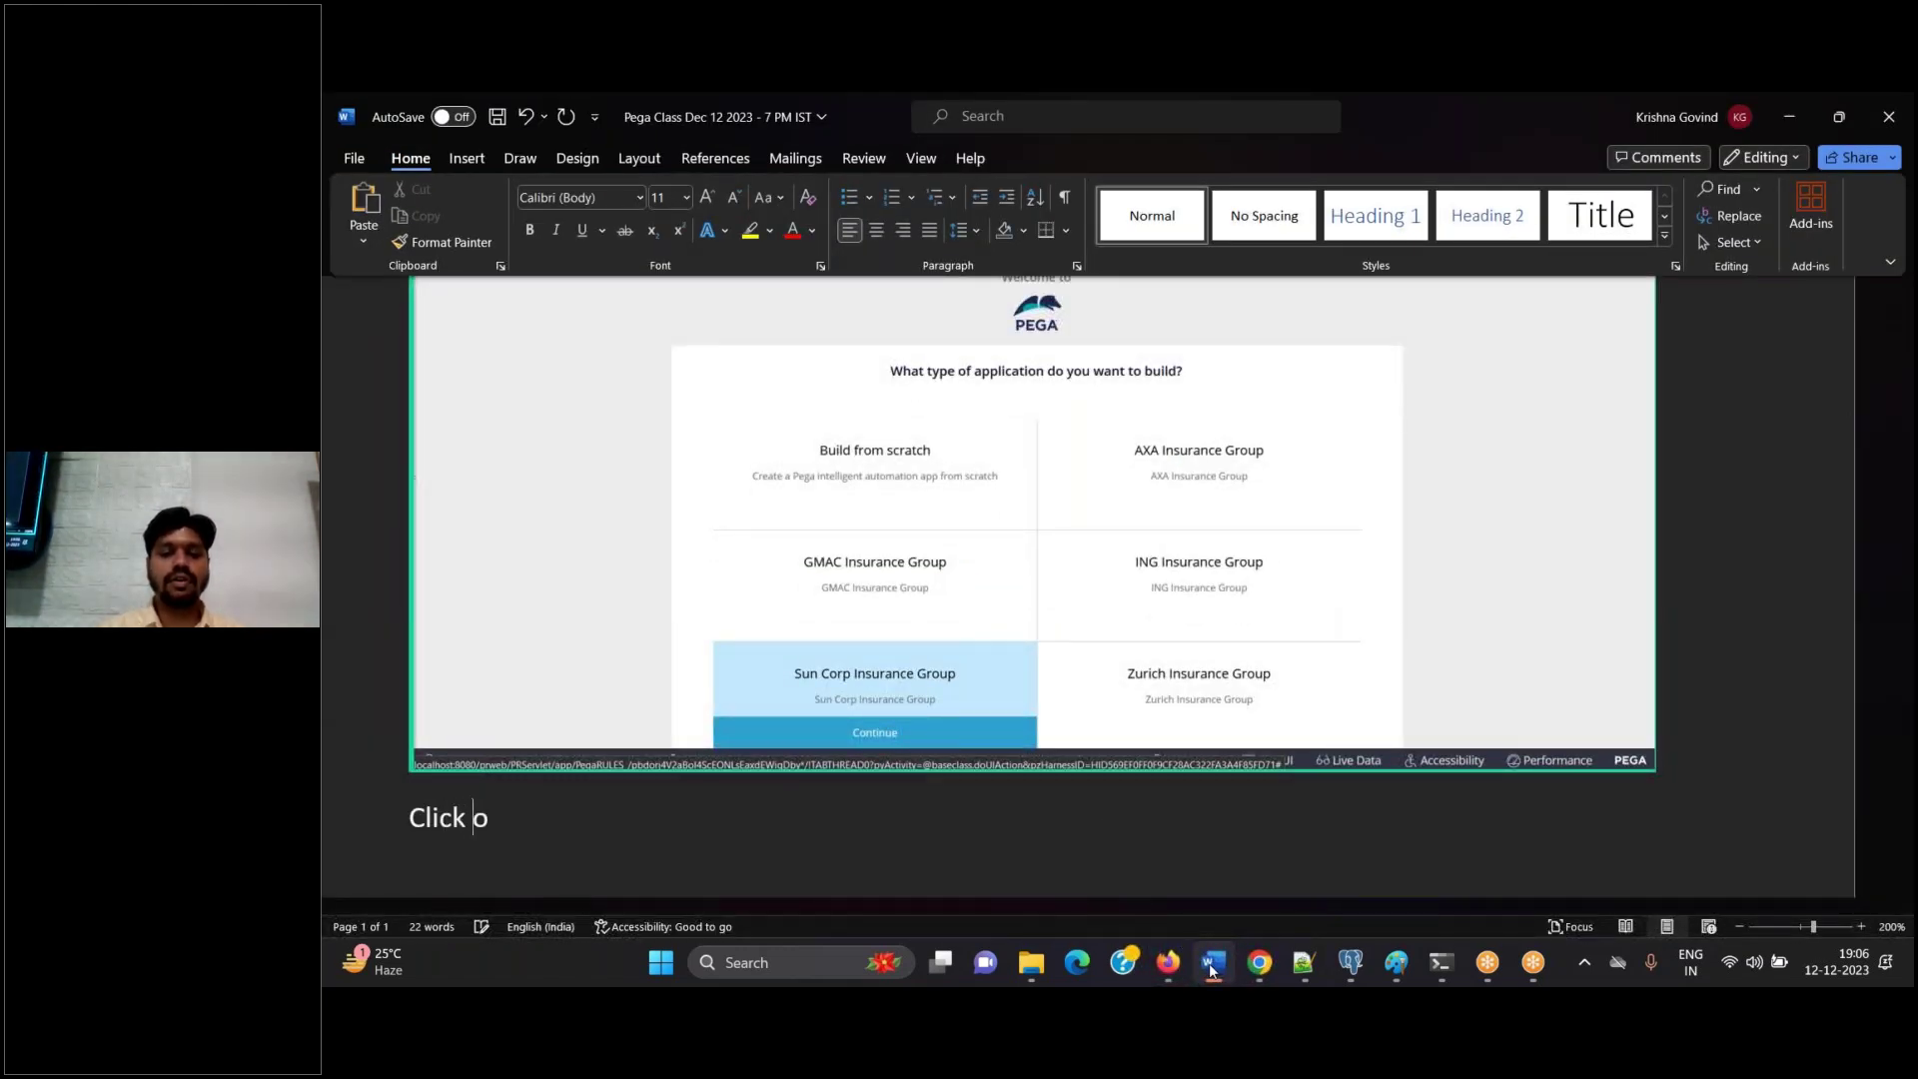
text(n sun c)
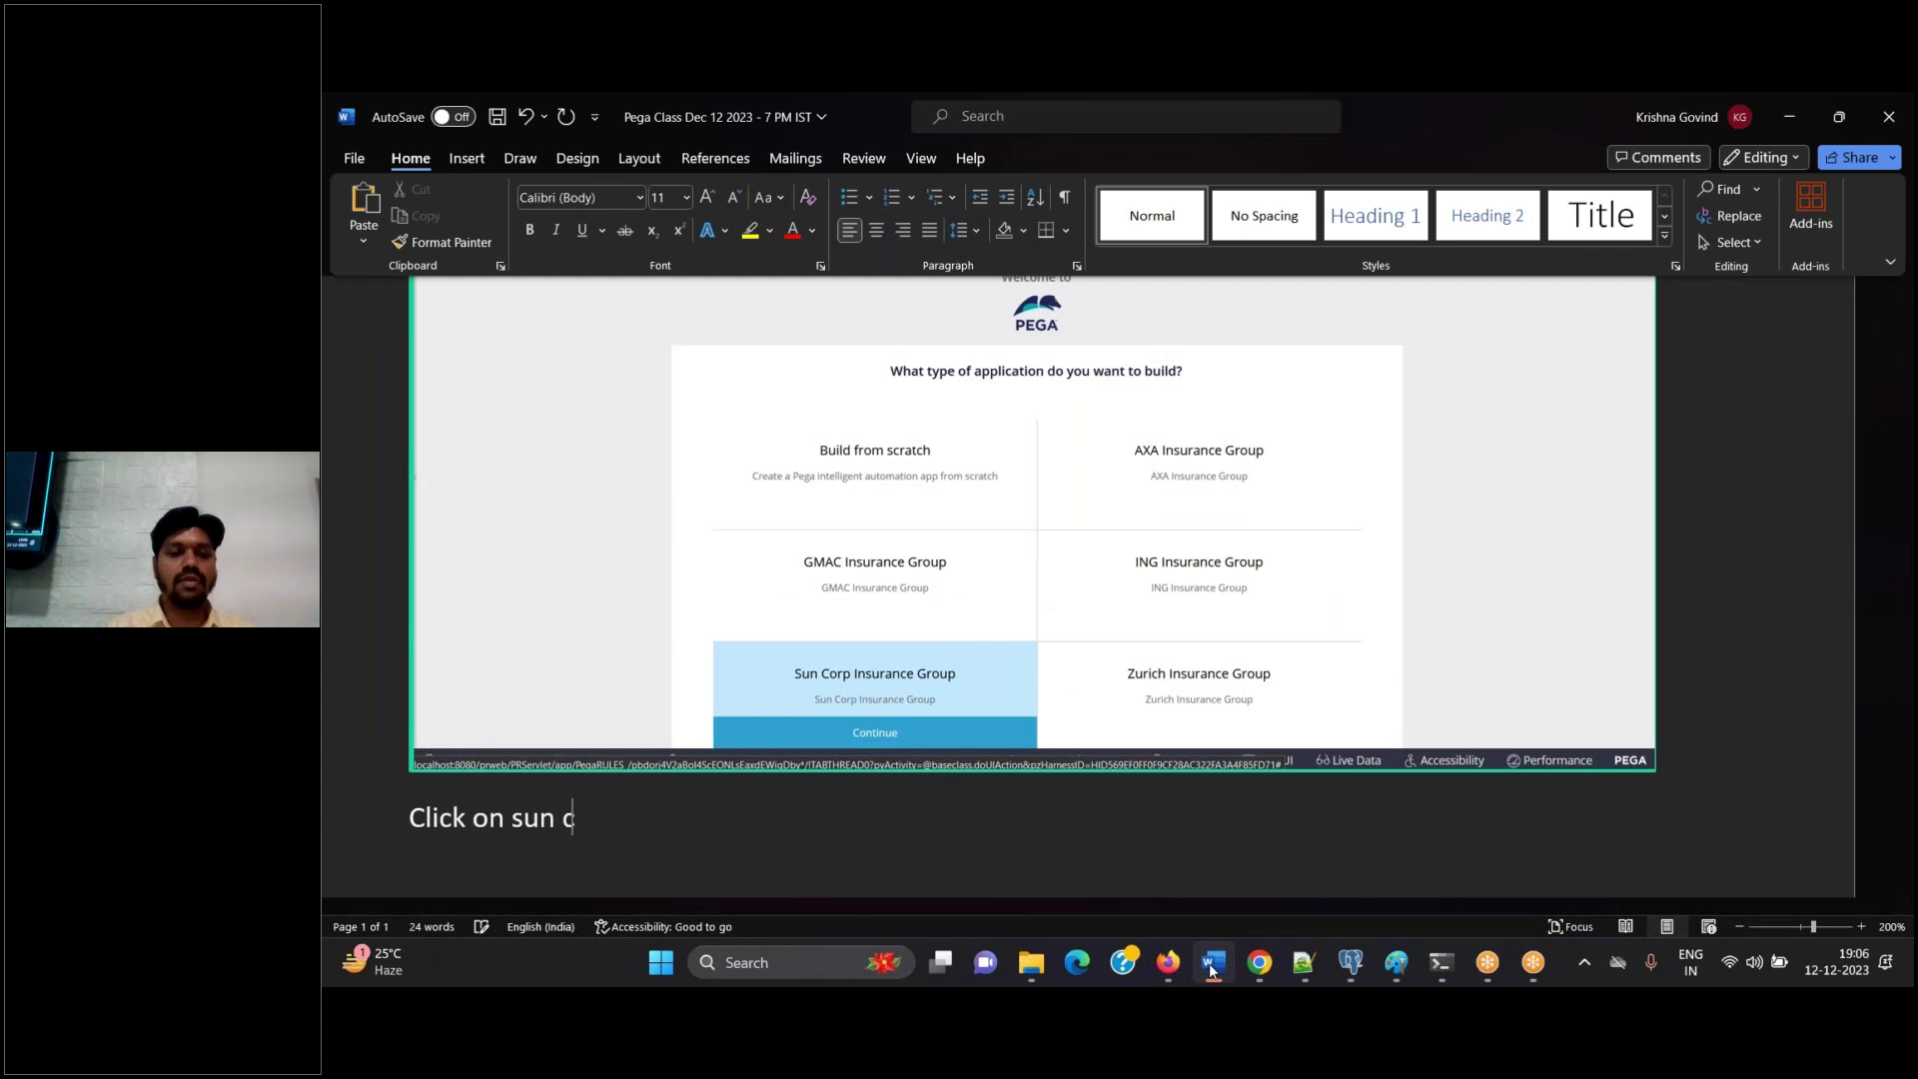
text(orp insurance )
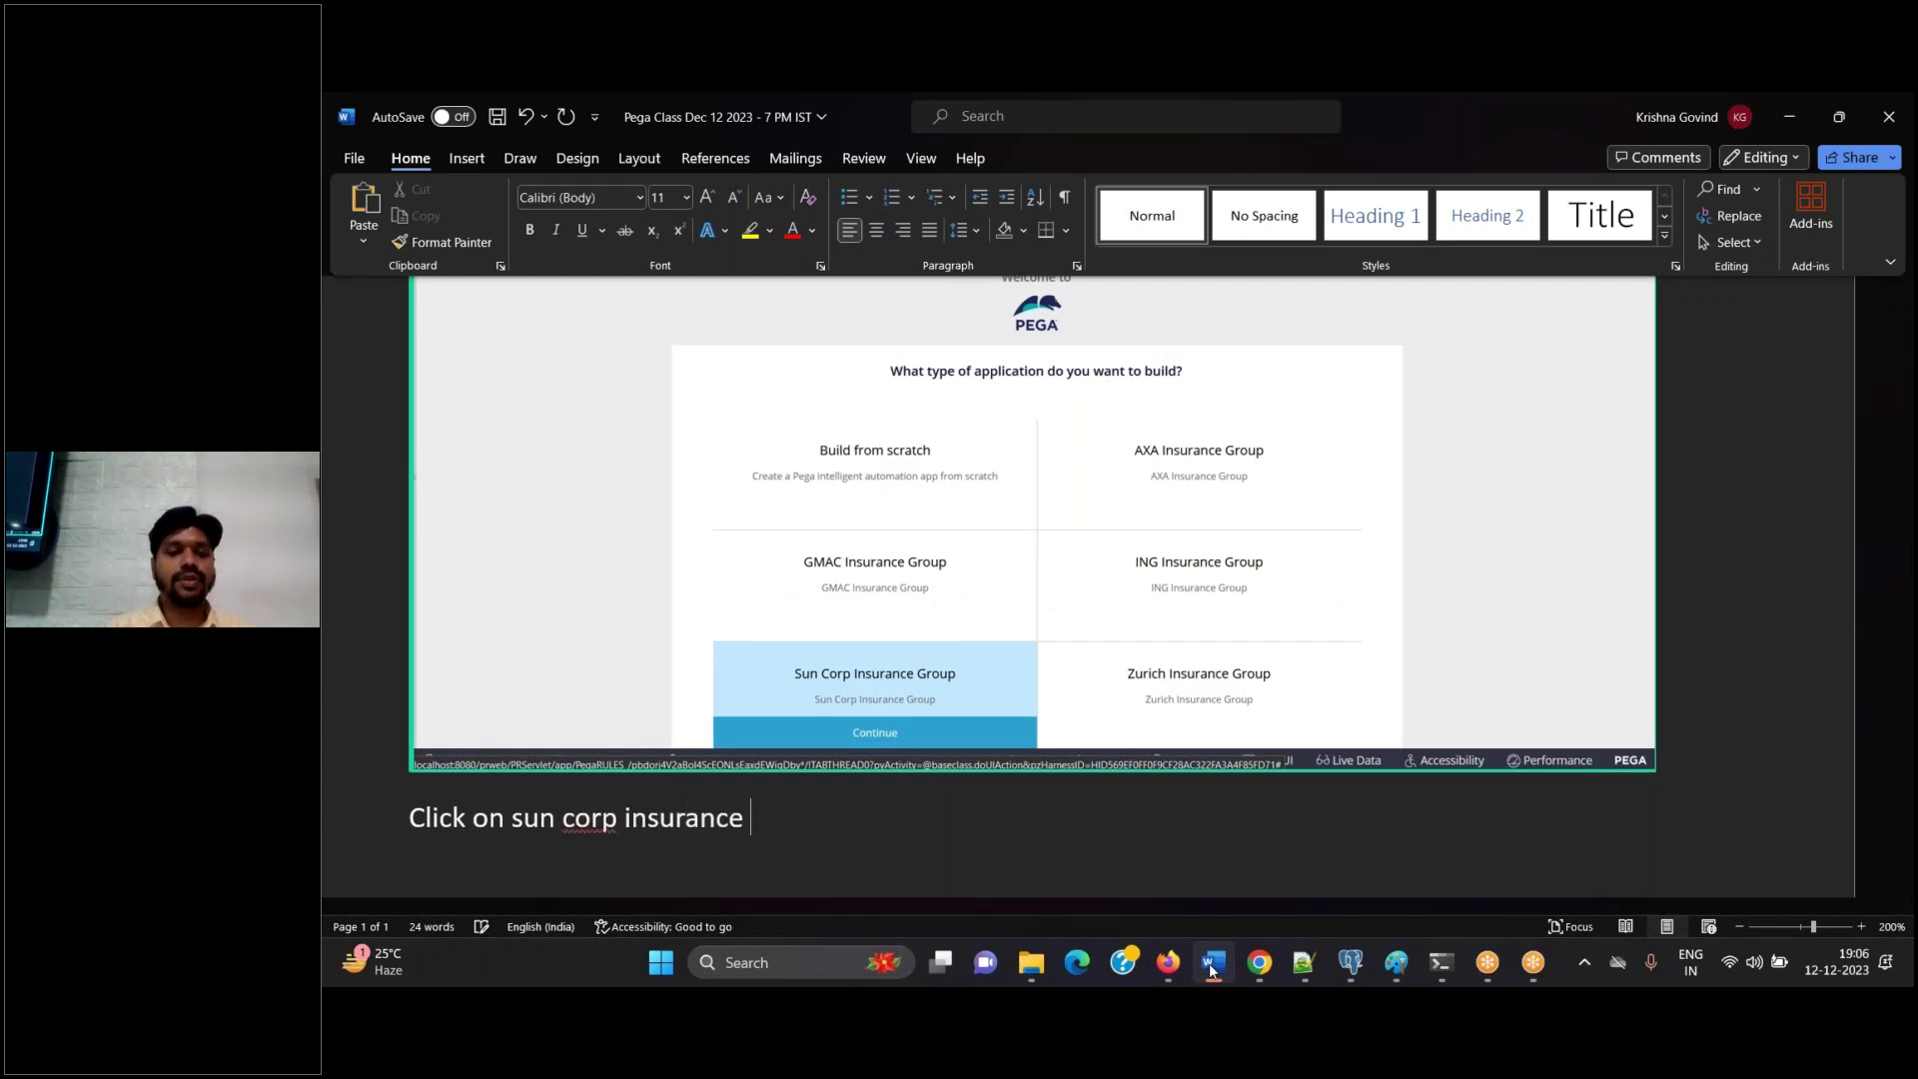
text(group)
key(Return)
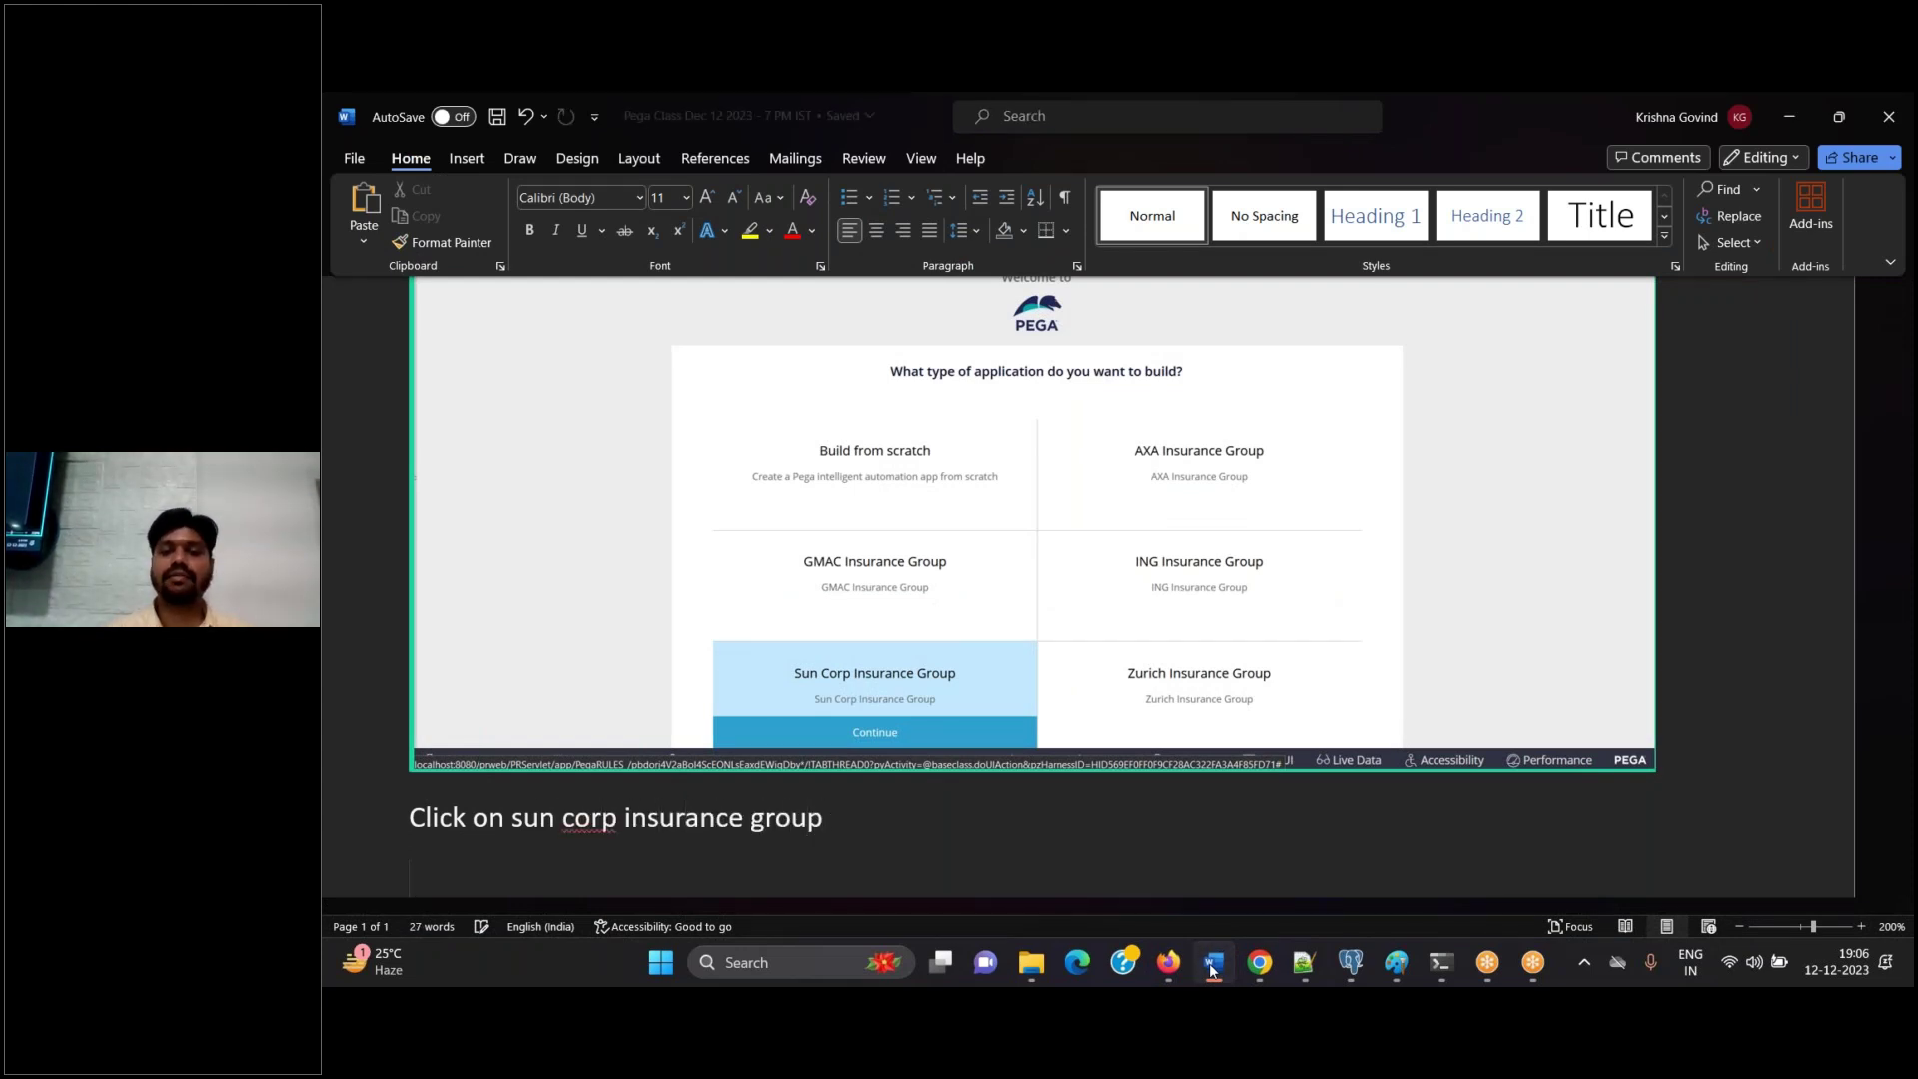
key(alt+Tab)
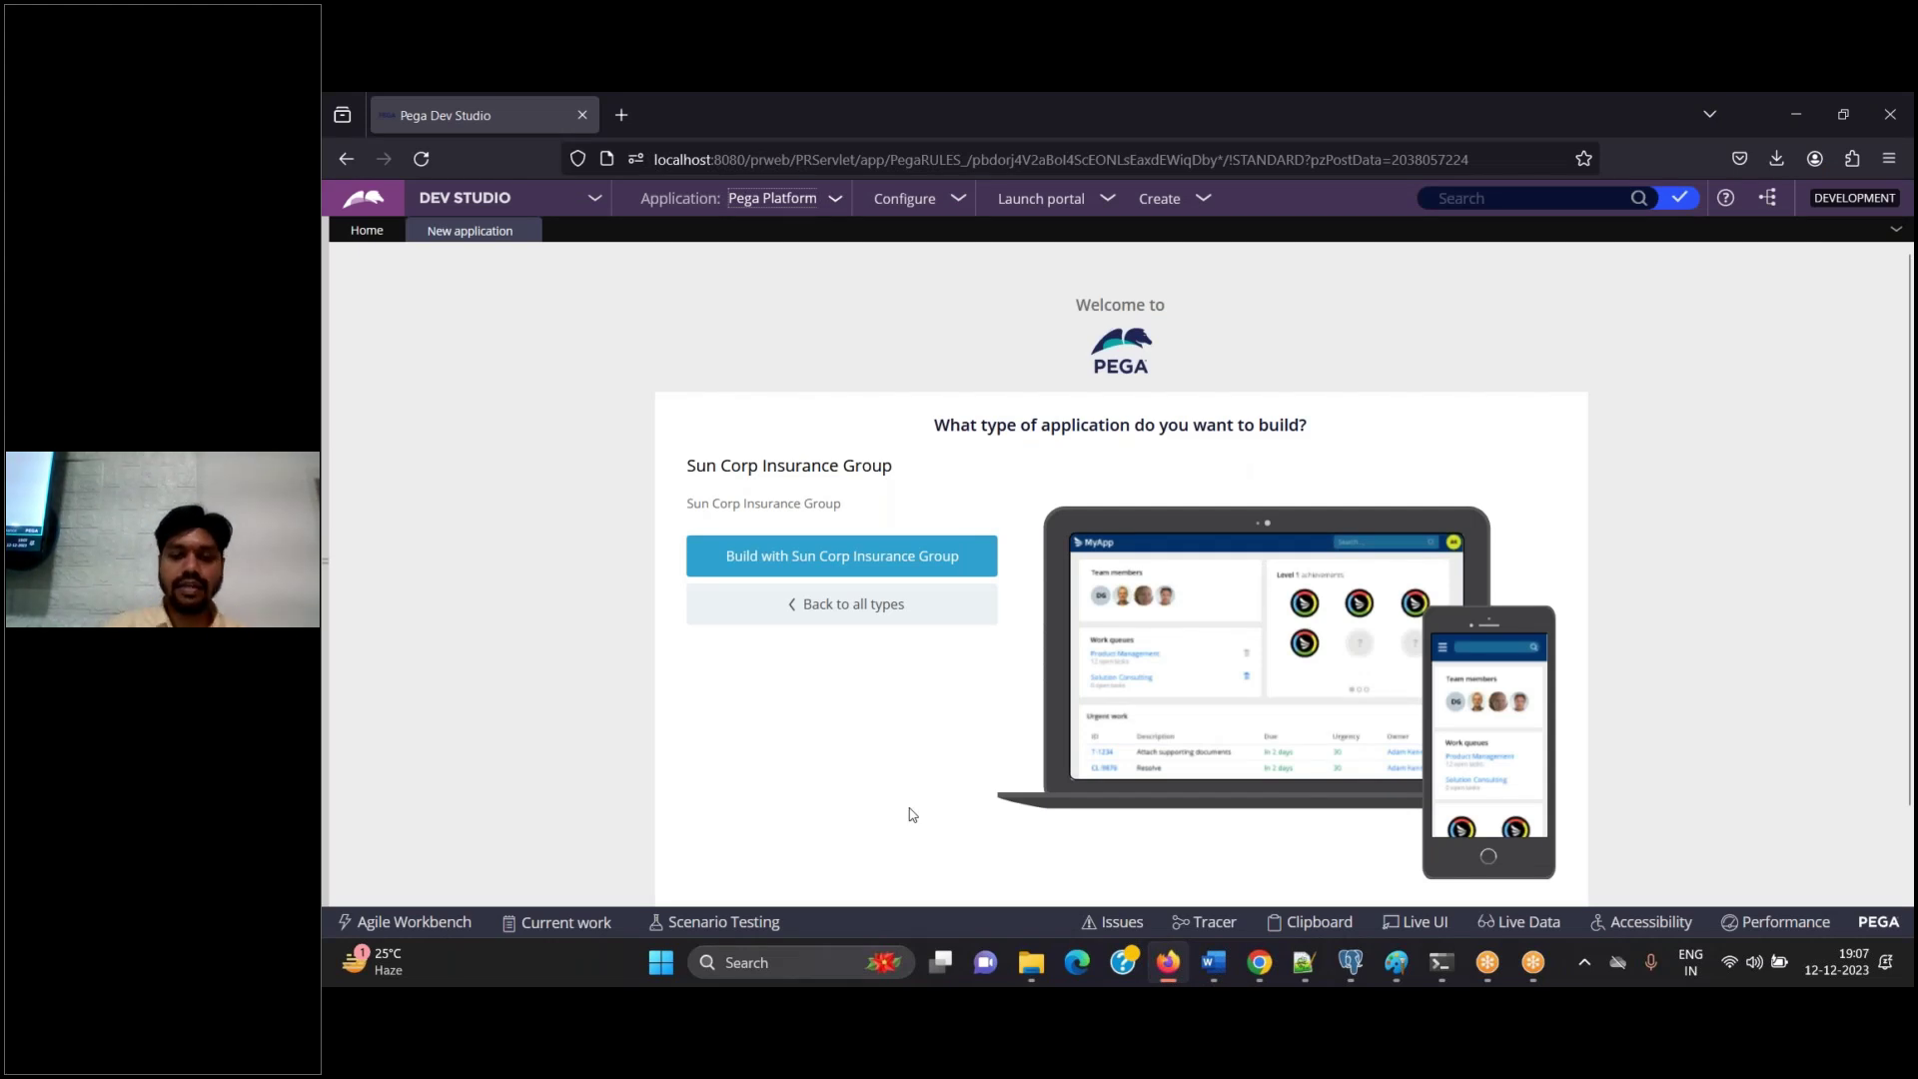
Paste the Sun Corp build page screenshot with the note 'Click on Build with sun corp'
click(1217, 974)
key(ctrl+v)
key(alt+Tab)
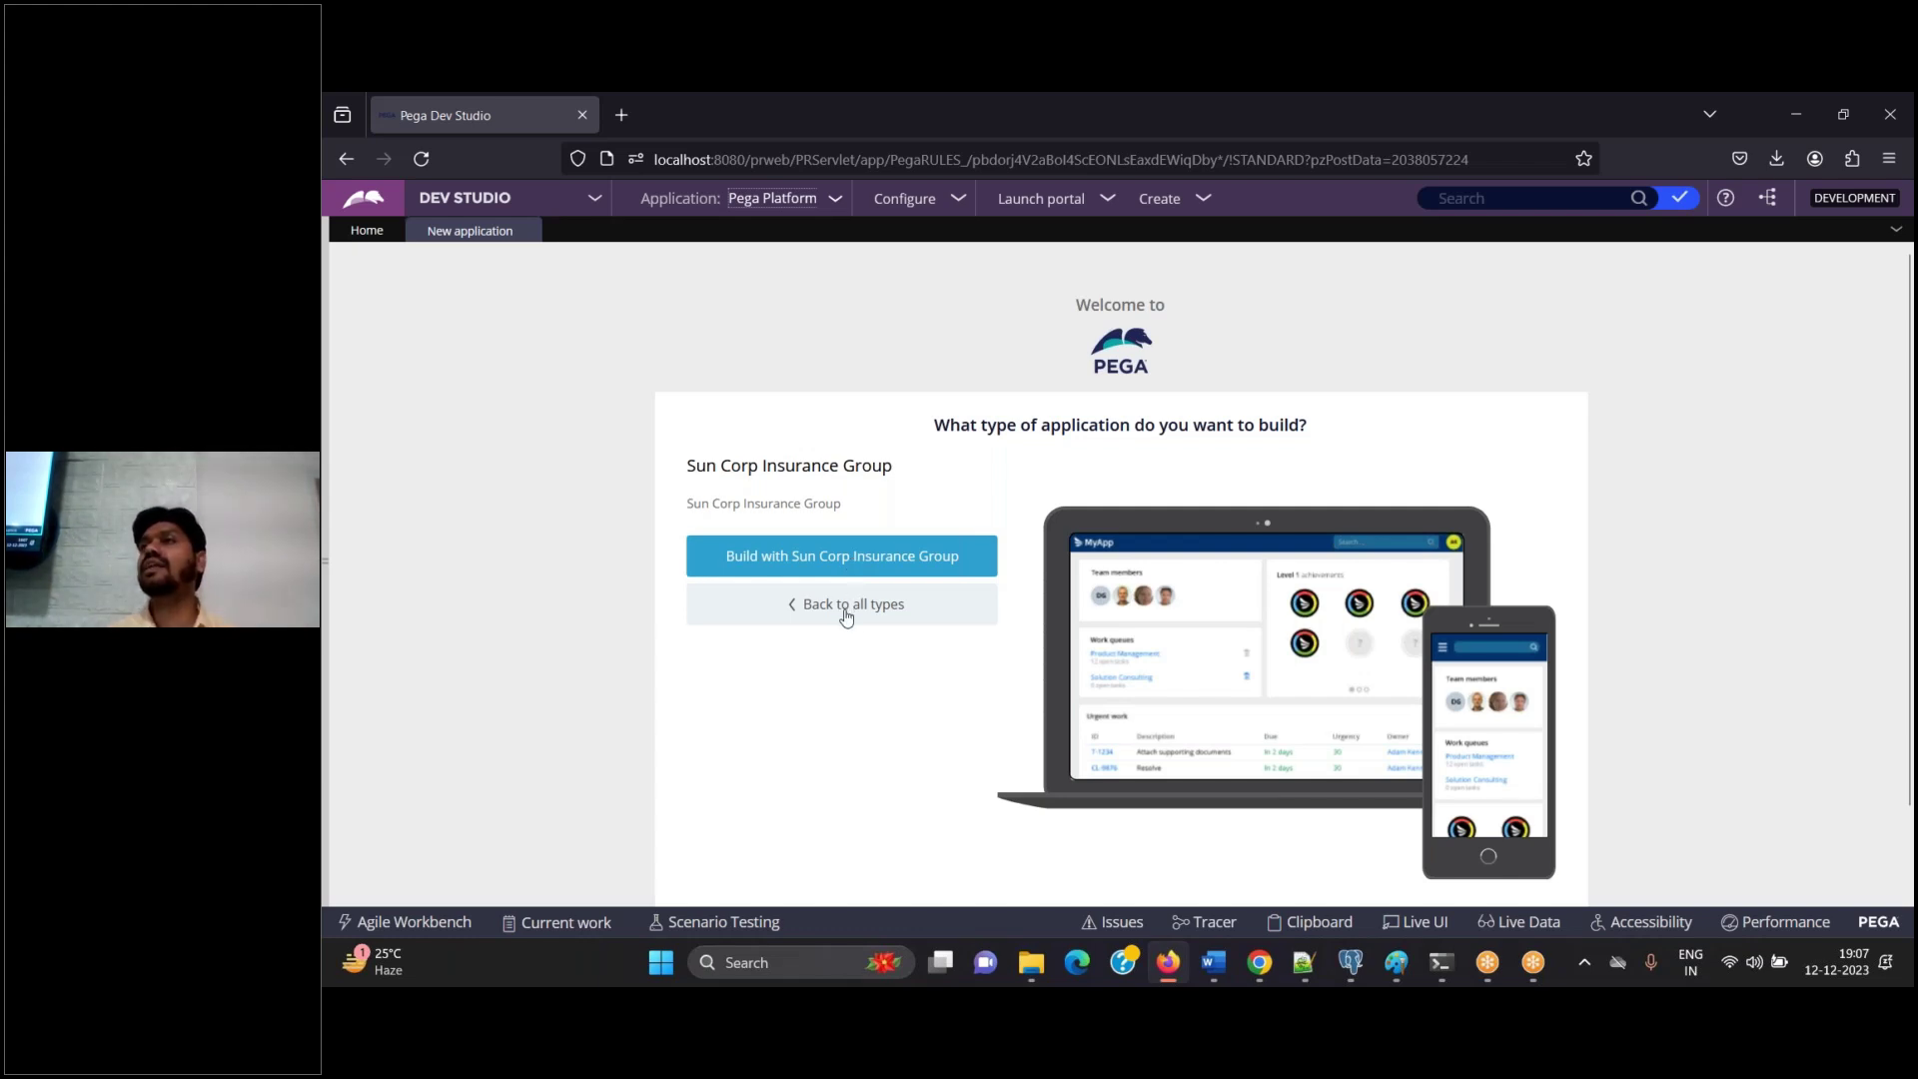
click(1221, 962)
text(Cli)
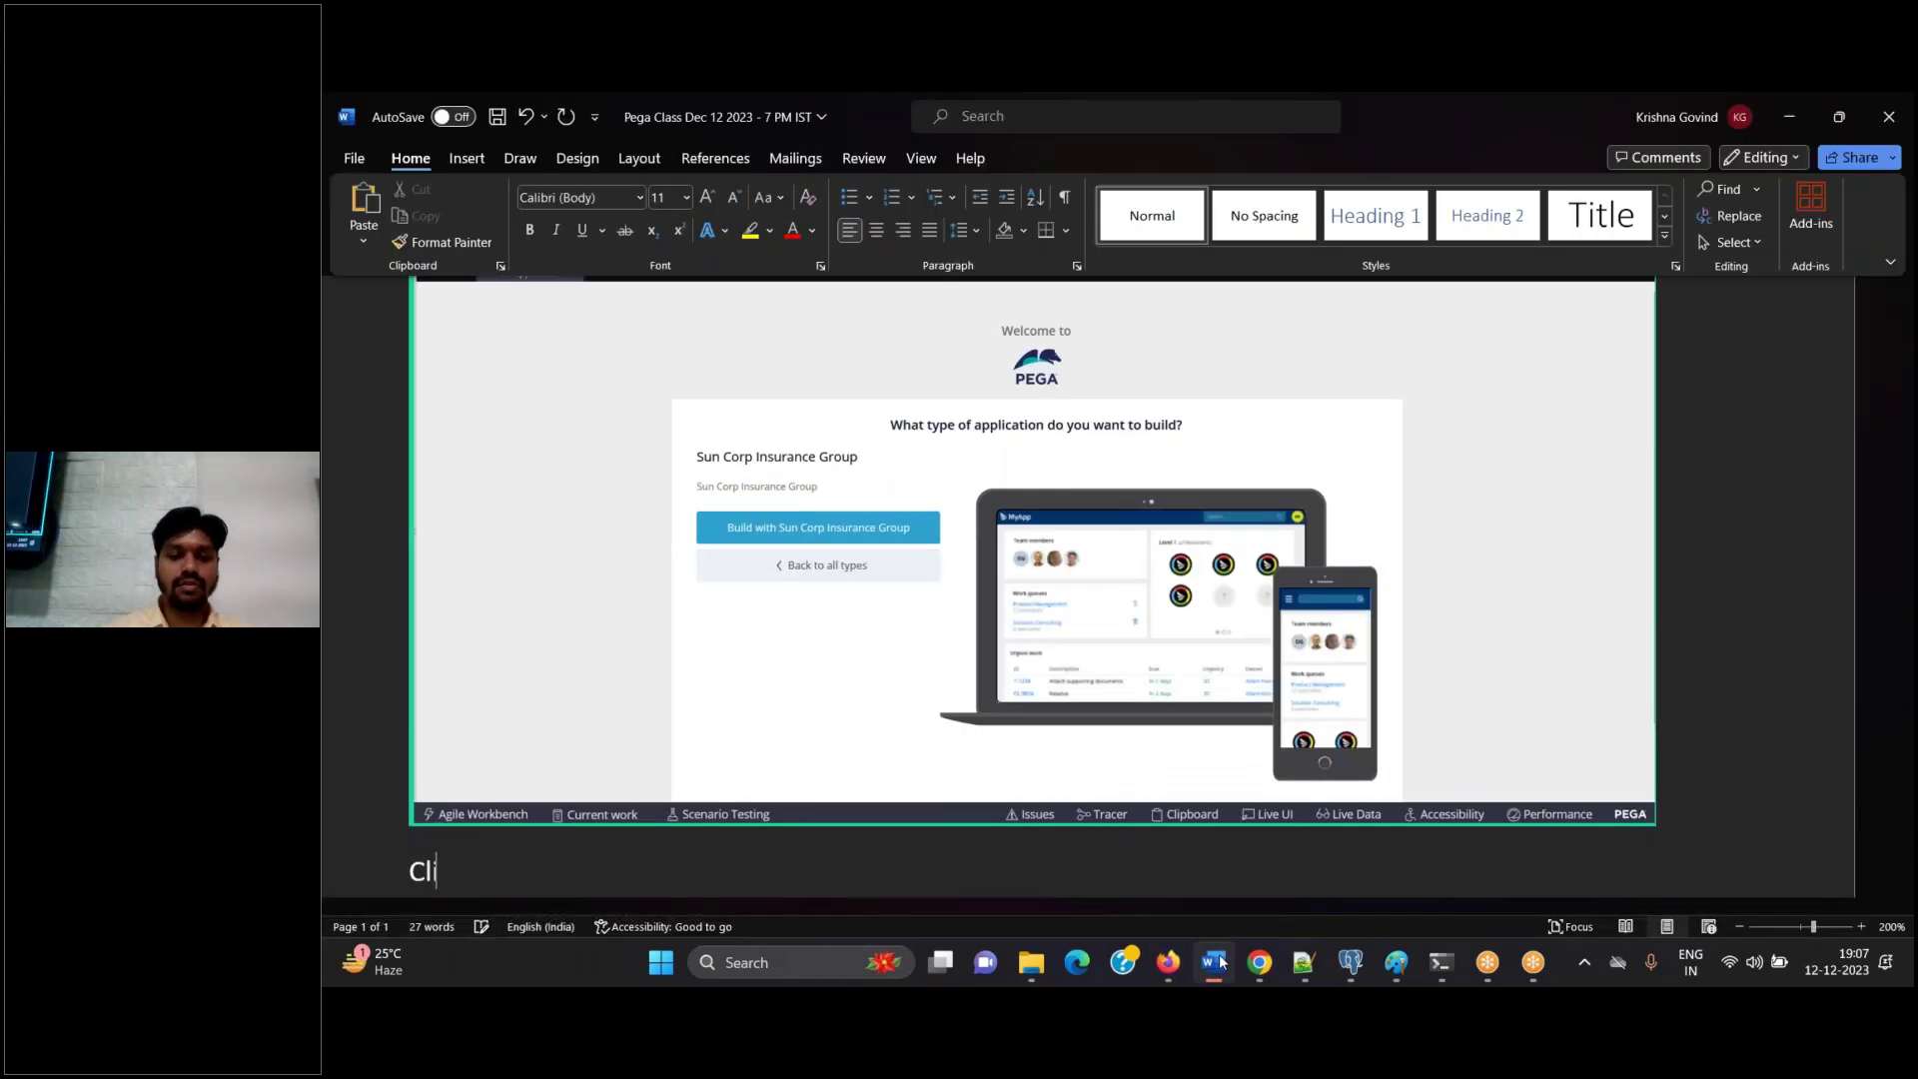
text(ck on B)
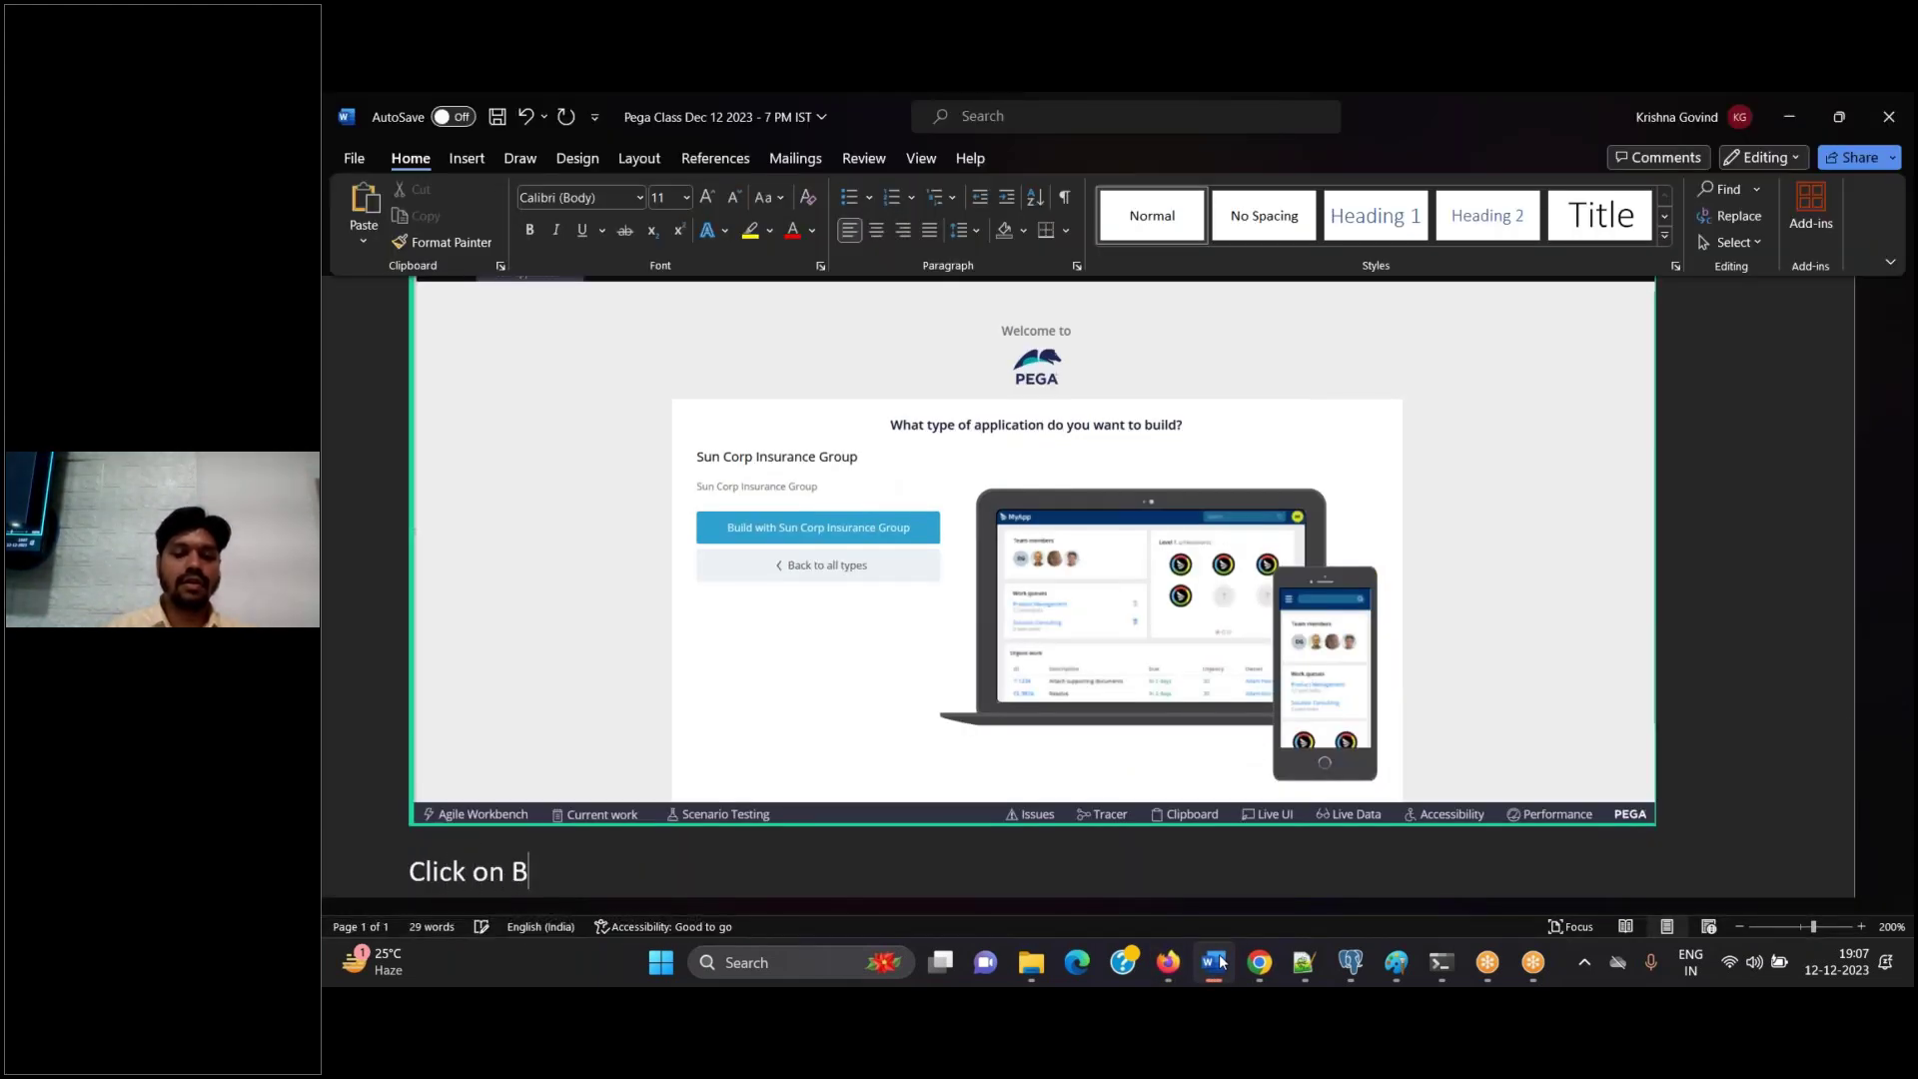
text(uild with sun corp)
key(Return)
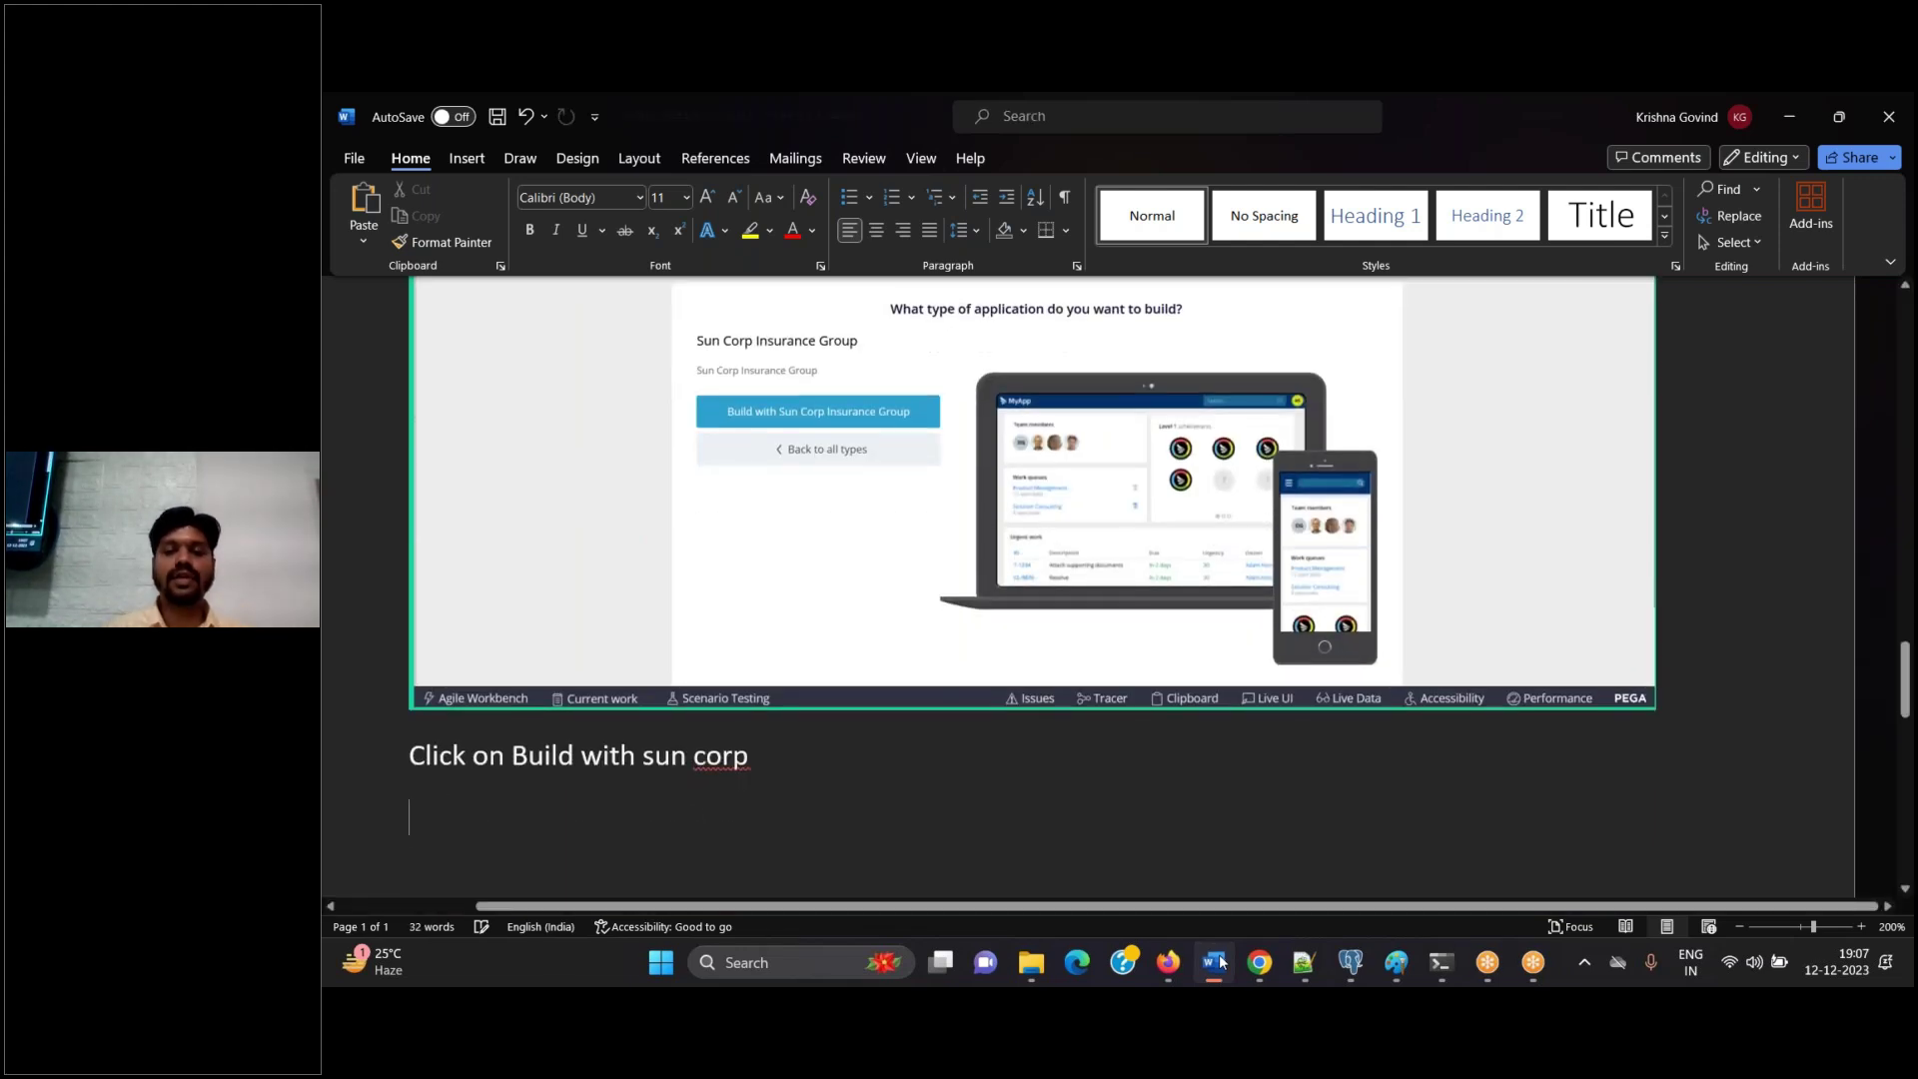
click(1168, 962)
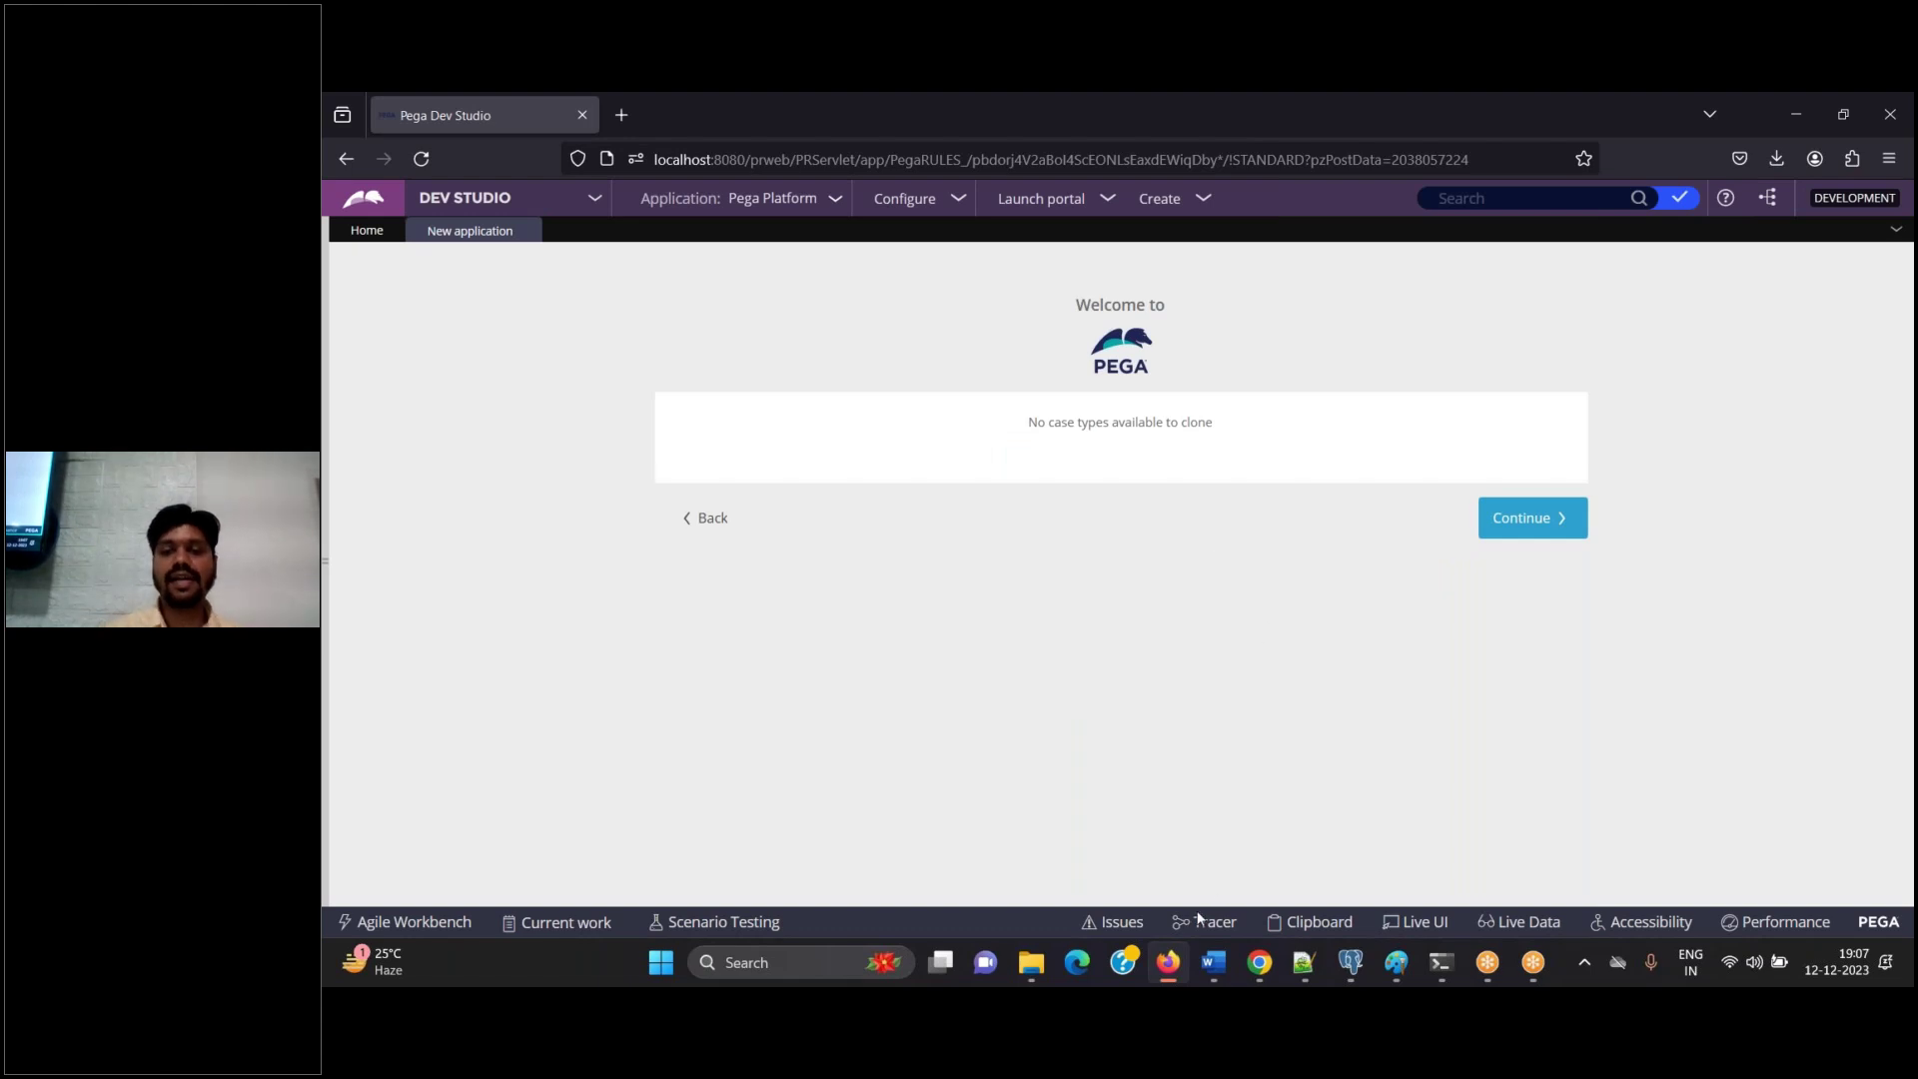
Paste the 'No case types available to clone' screenshot into the Word notes
click(1214, 964)
key(ctrl+v)
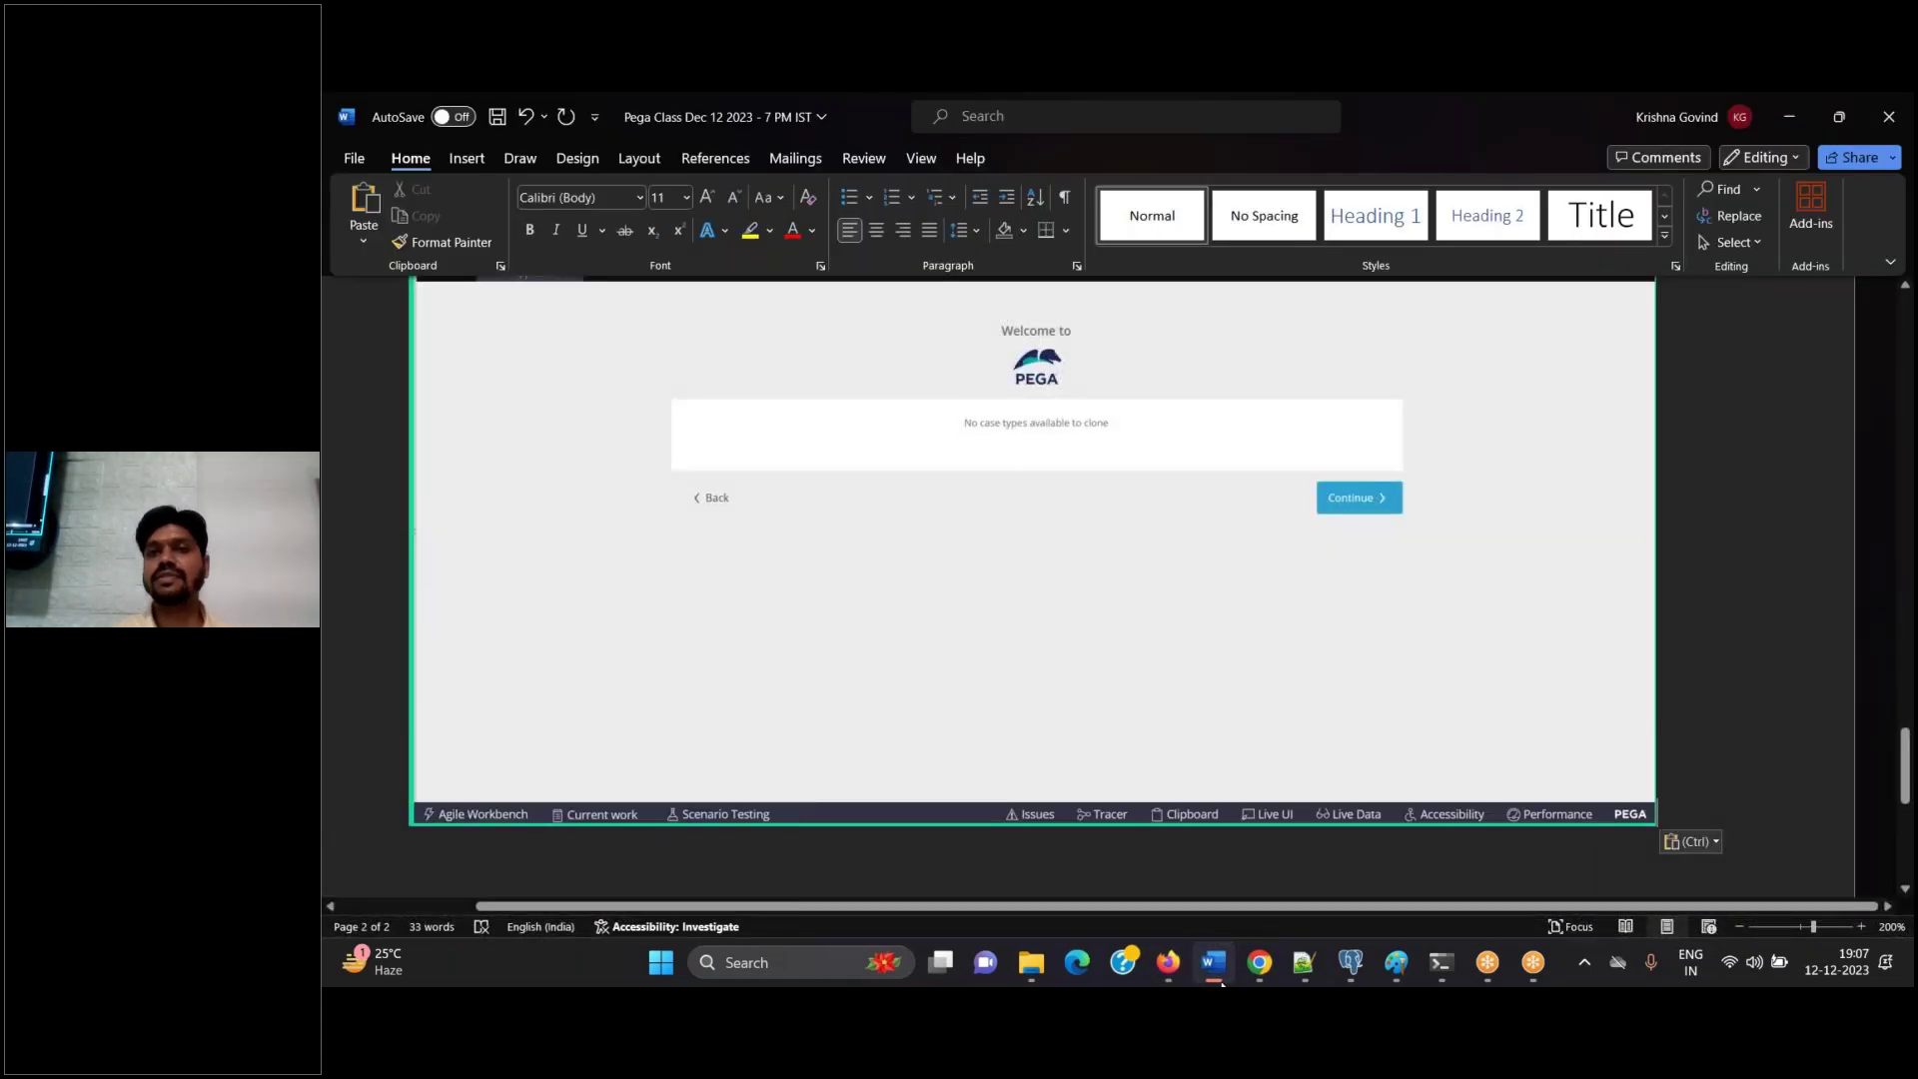
key(super+shift+s)
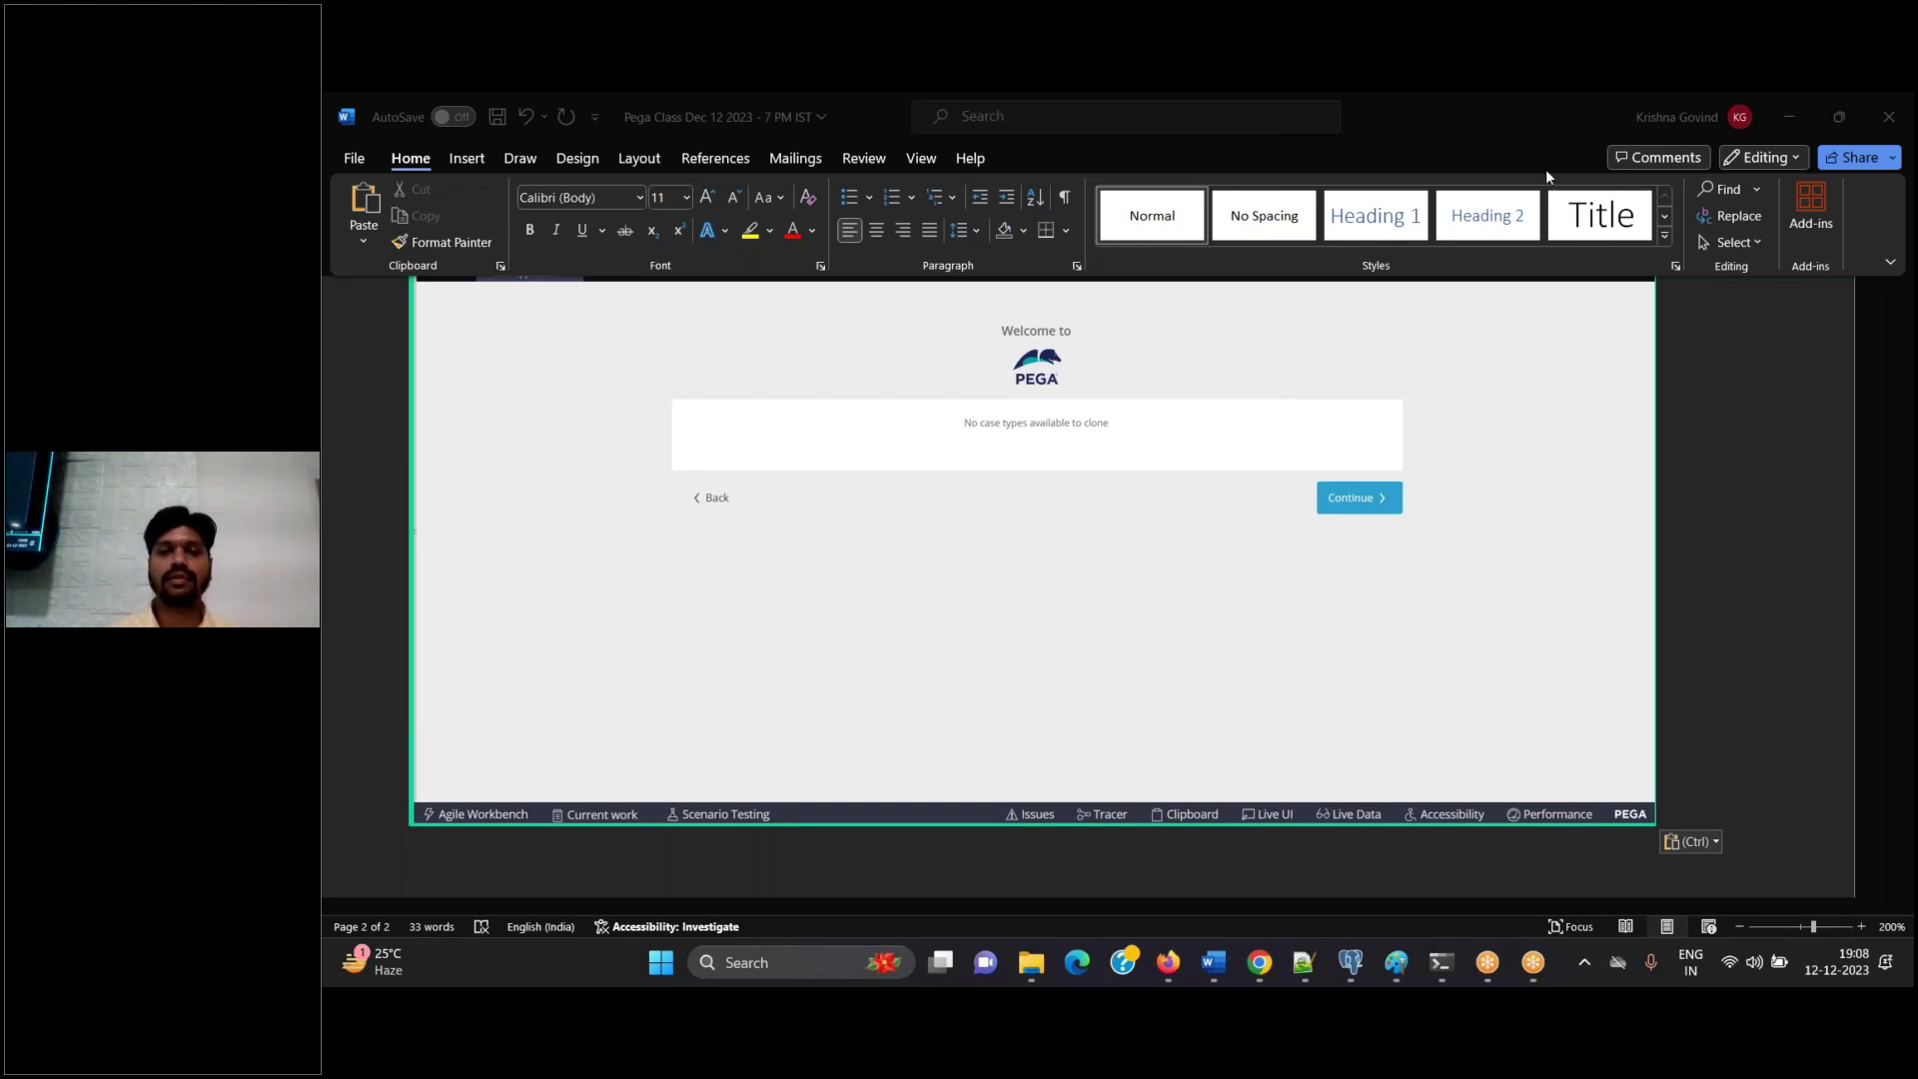
key(alt+Tab)
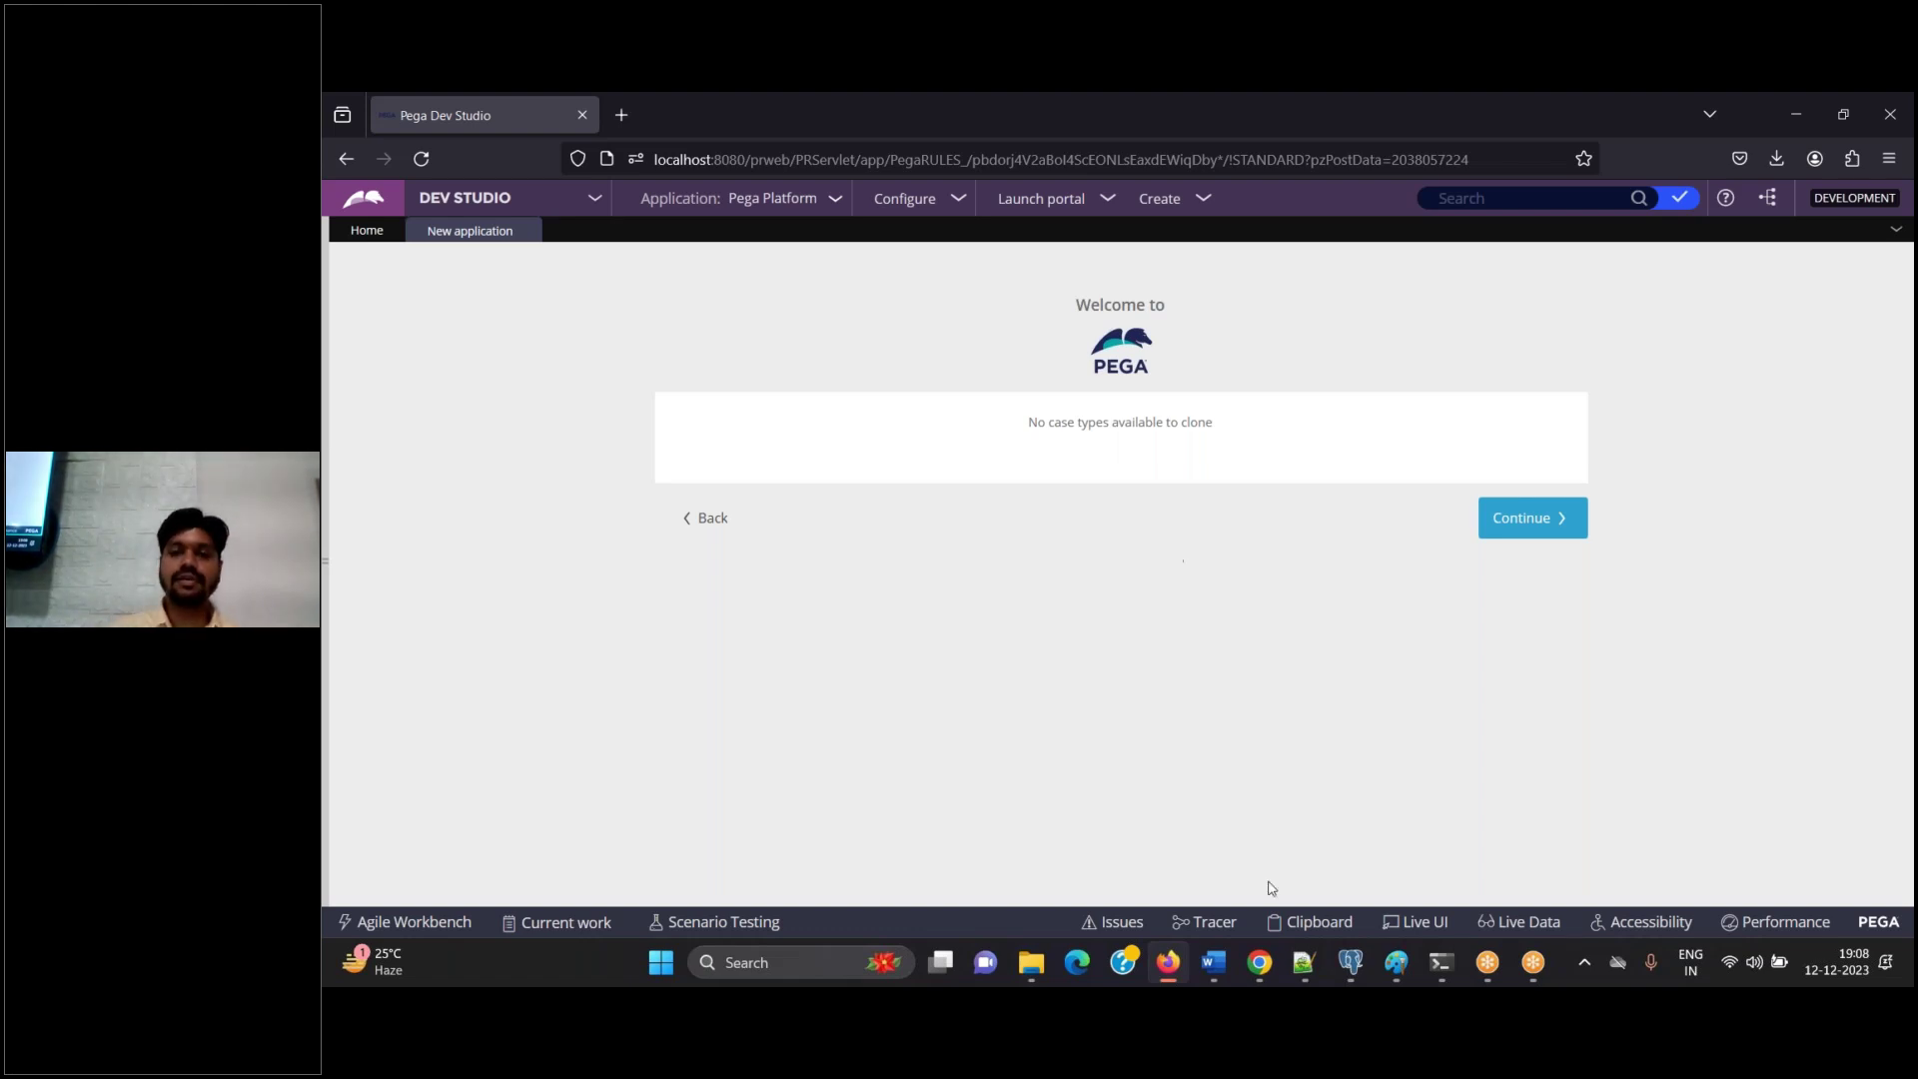
Add the step note 'Continue' and advance the wizard past the case types step
click(1214, 962)
text(Continue)
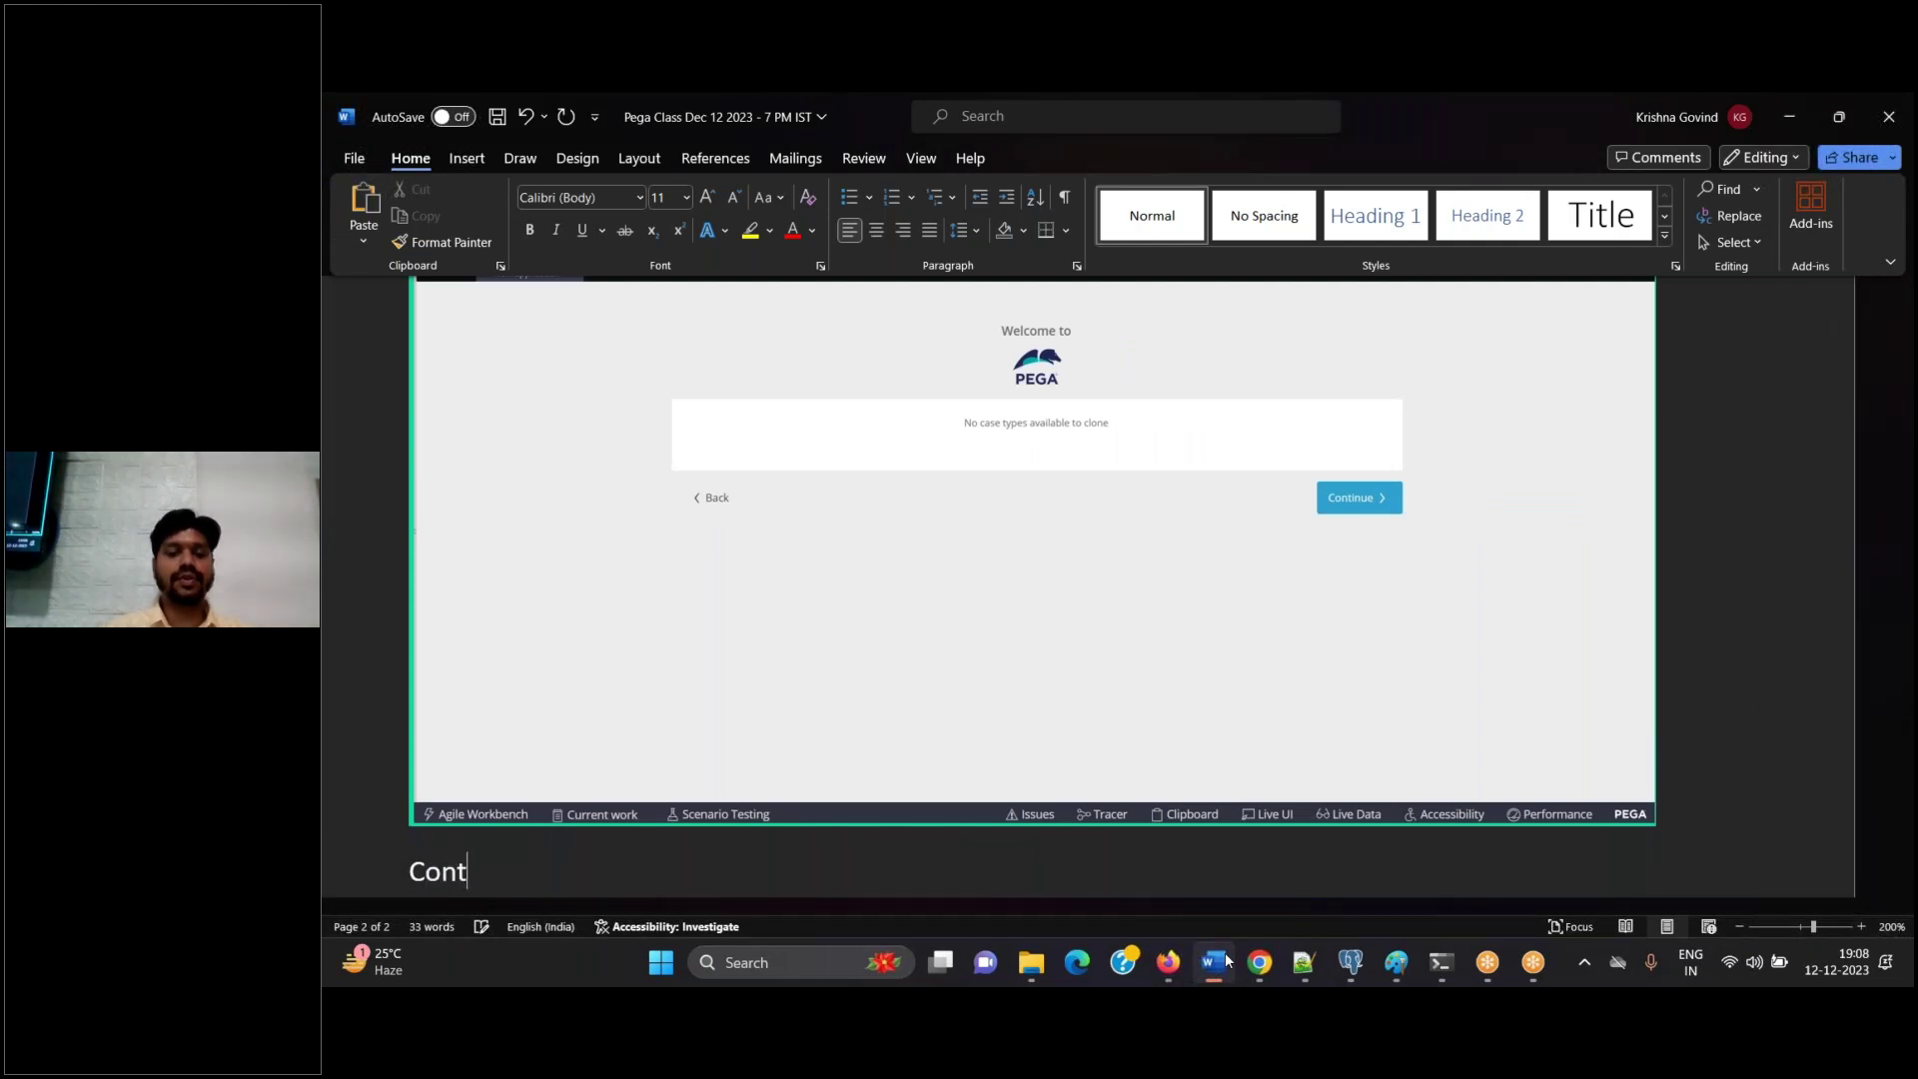
key(Return)
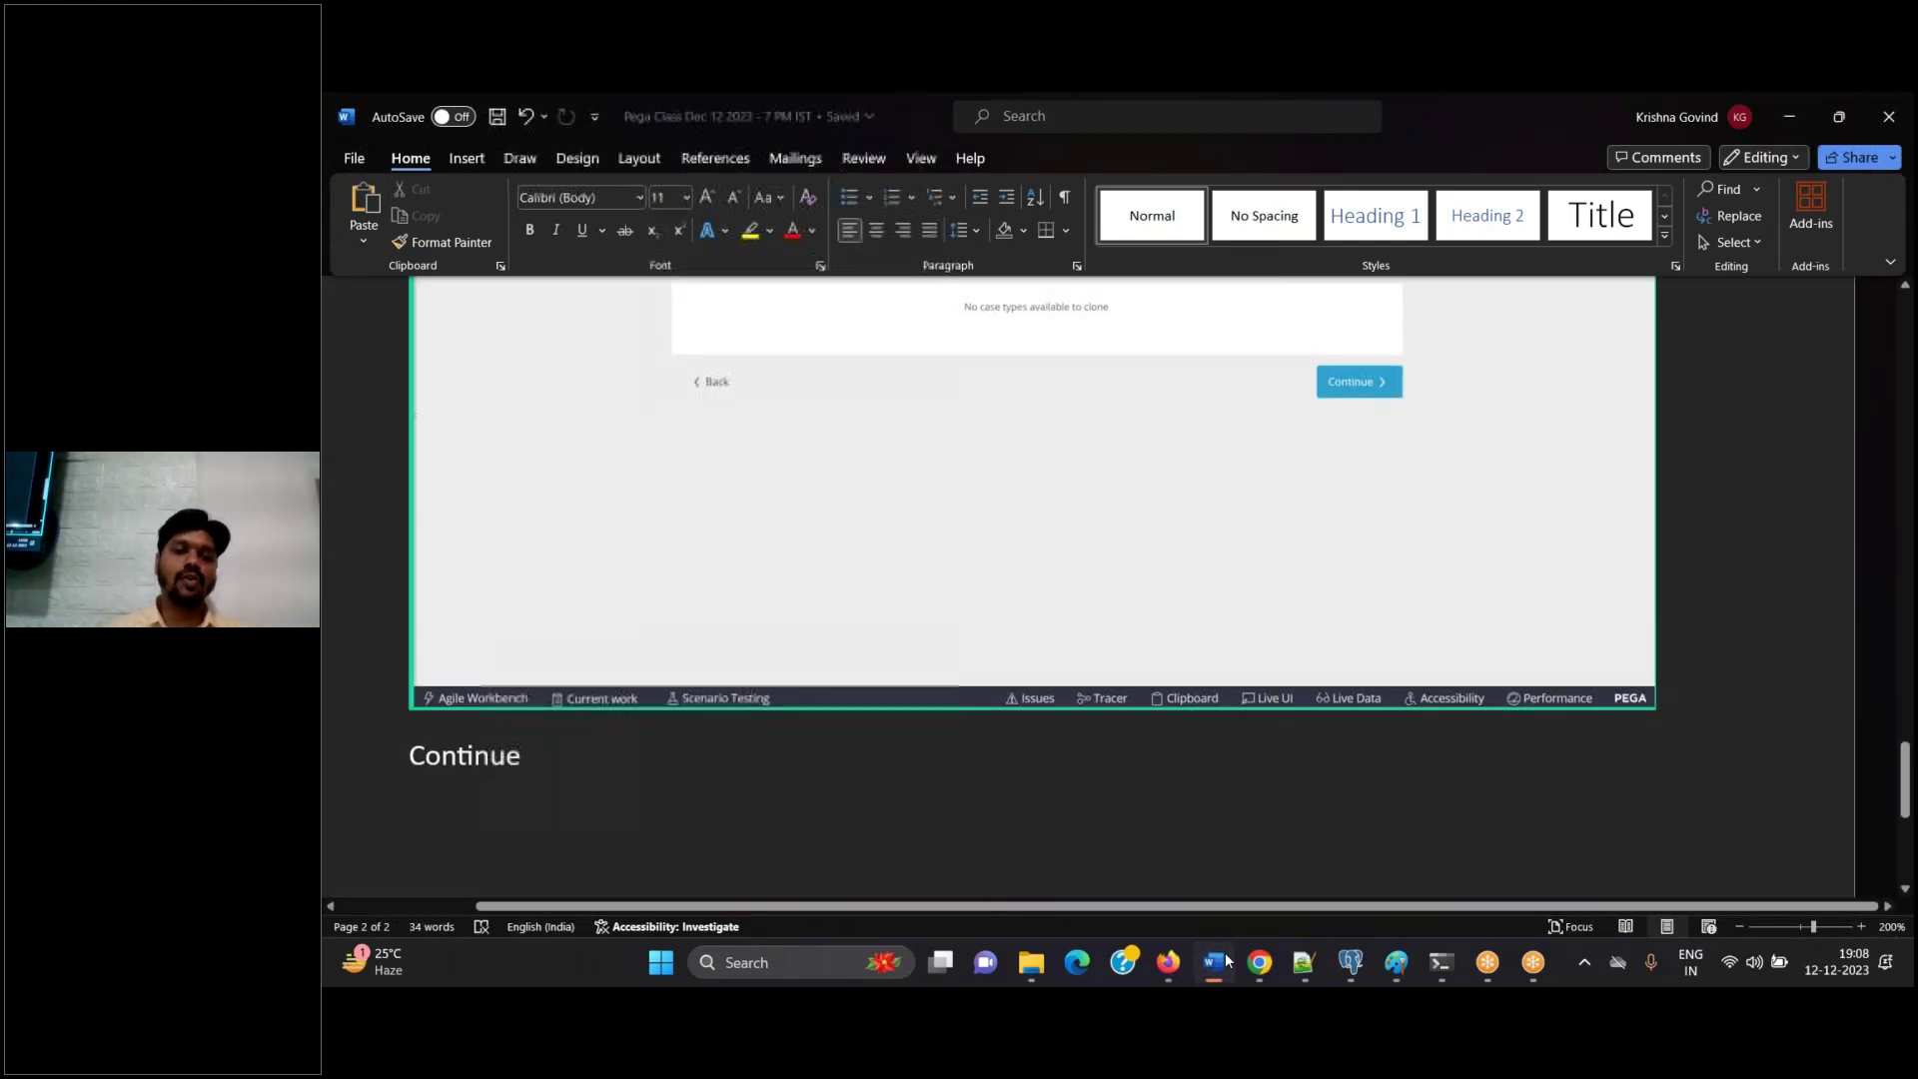
click(1224, 962)
click(1518, 543)
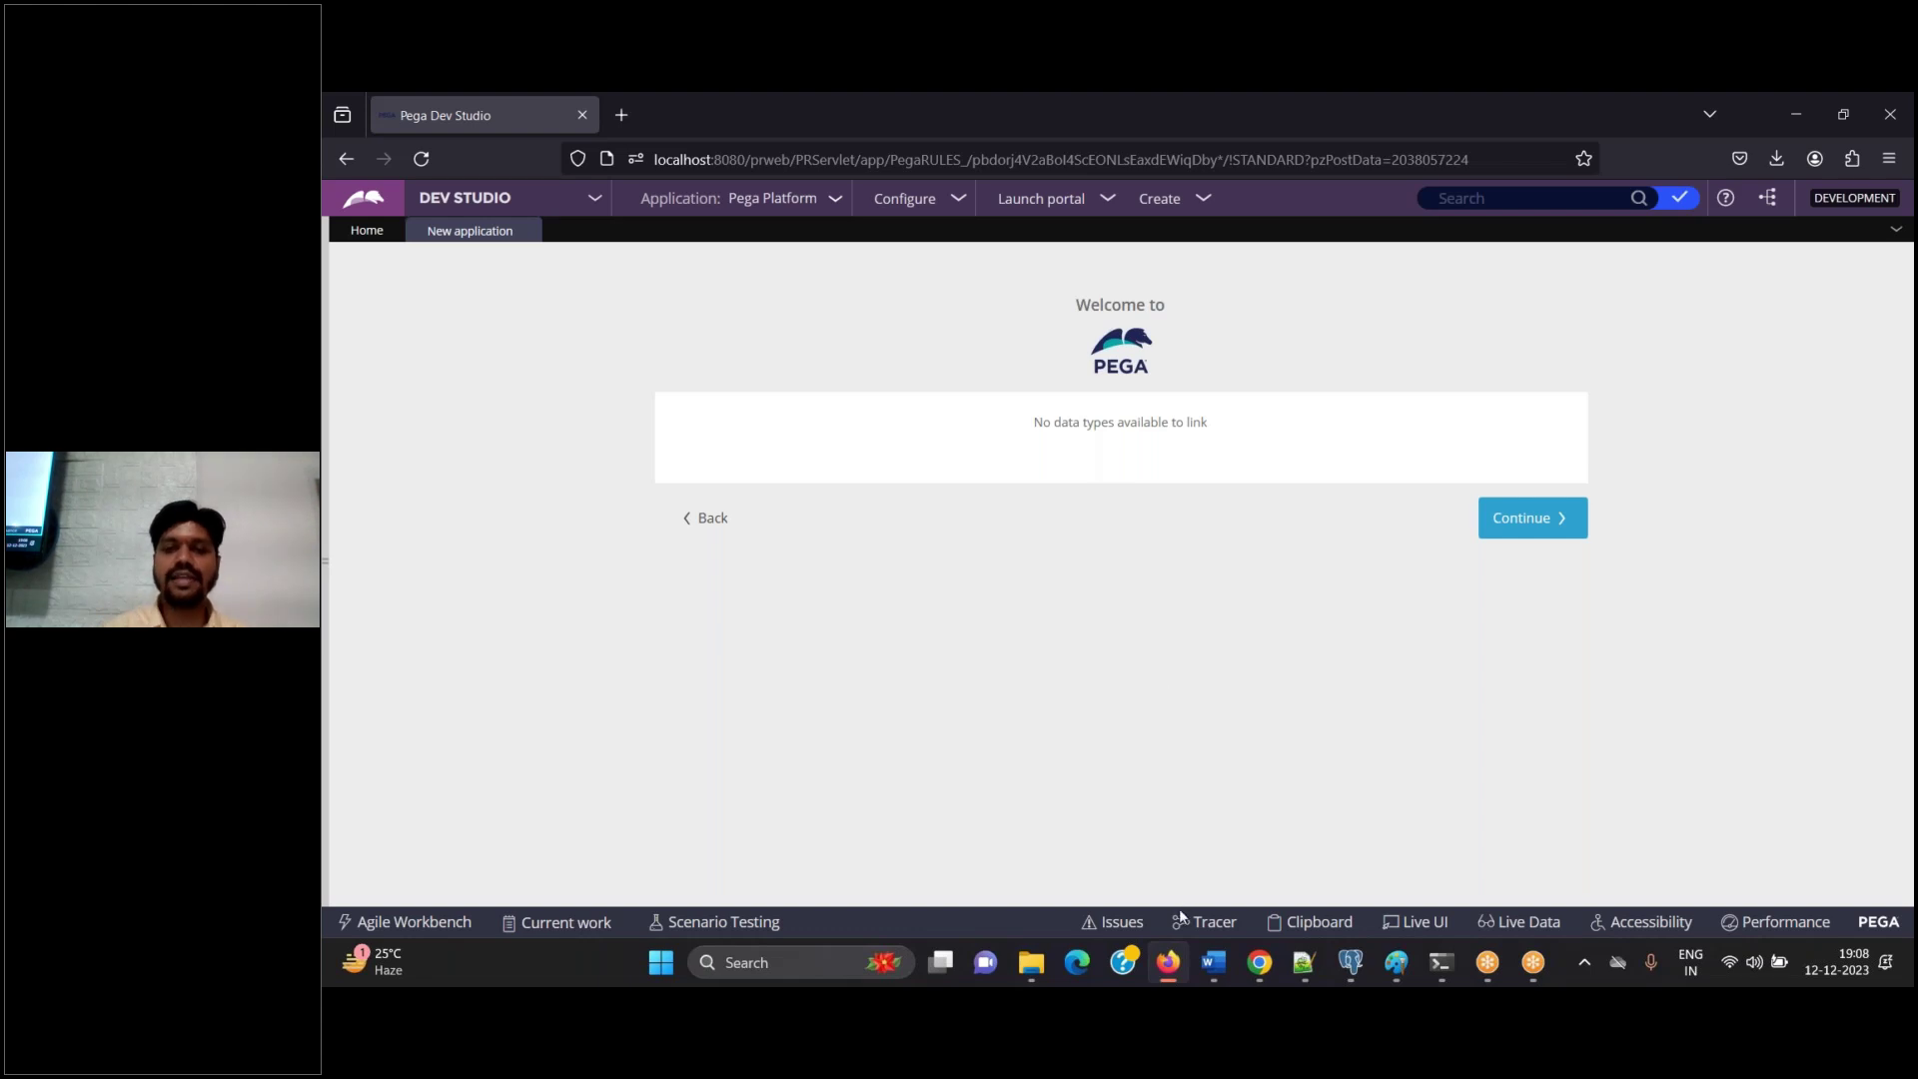
Paste the no-data-types screenshot with a 'continue' note, then advance to the naming page
click(1213, 961)
key(ctrl+v)
text(continue)
key(Return)
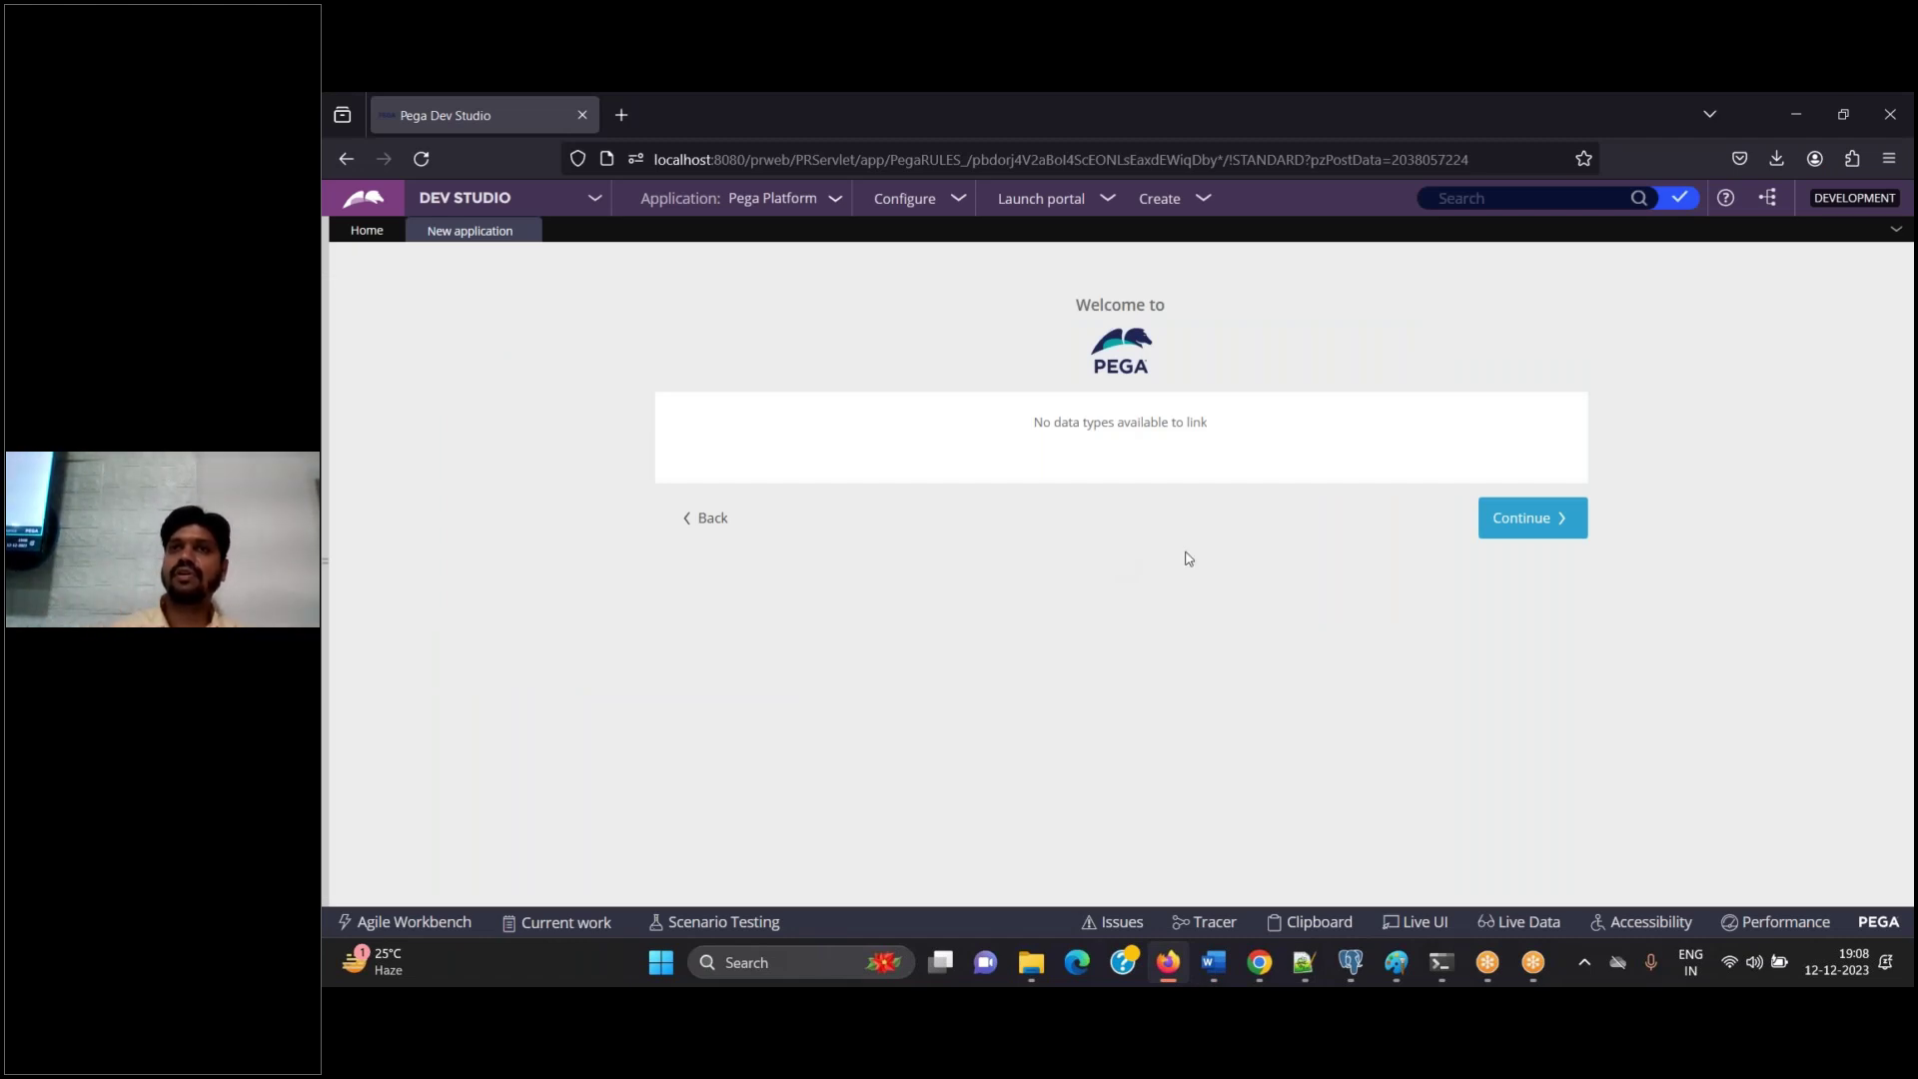
click(1497, 527)
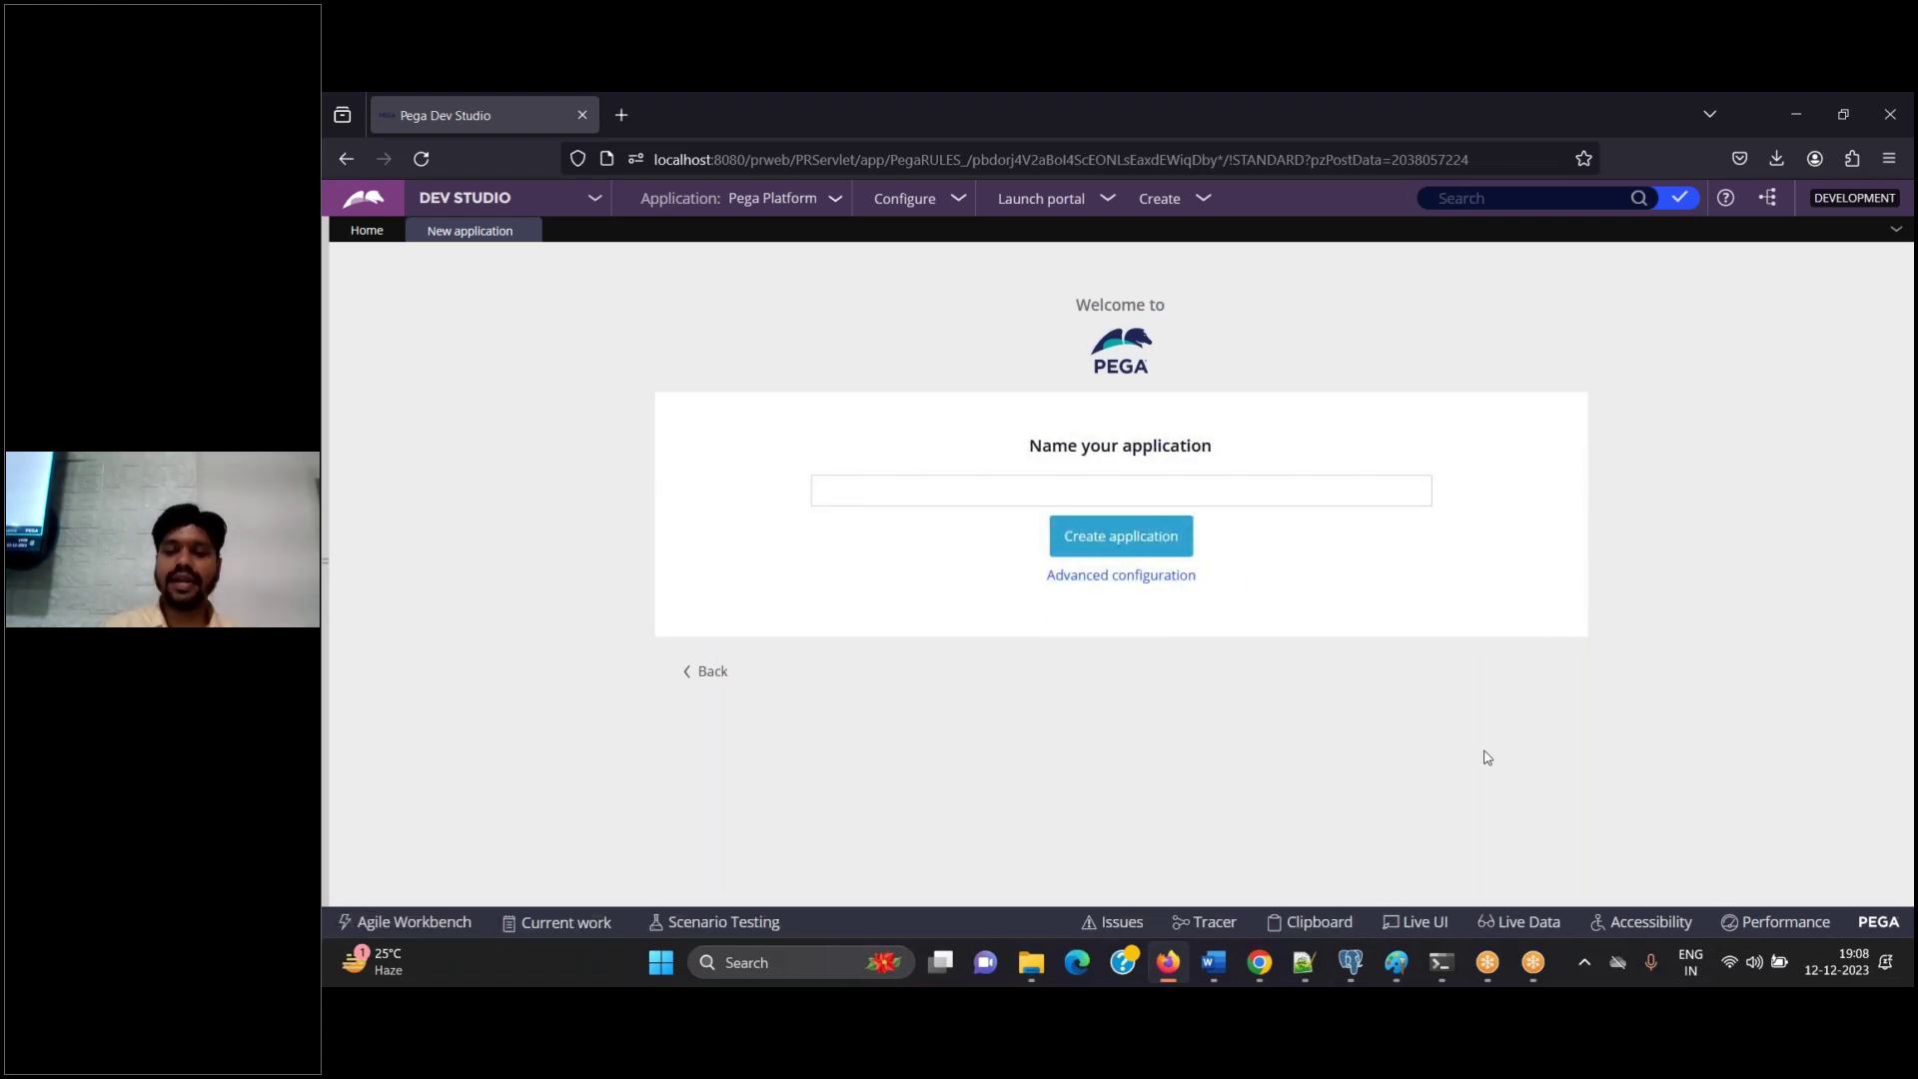
Enter 'Sun Corp Vehicle Insurance' as the new application's name in Pega
click(1201, 963)
scroll(1029, 559, down, 10)
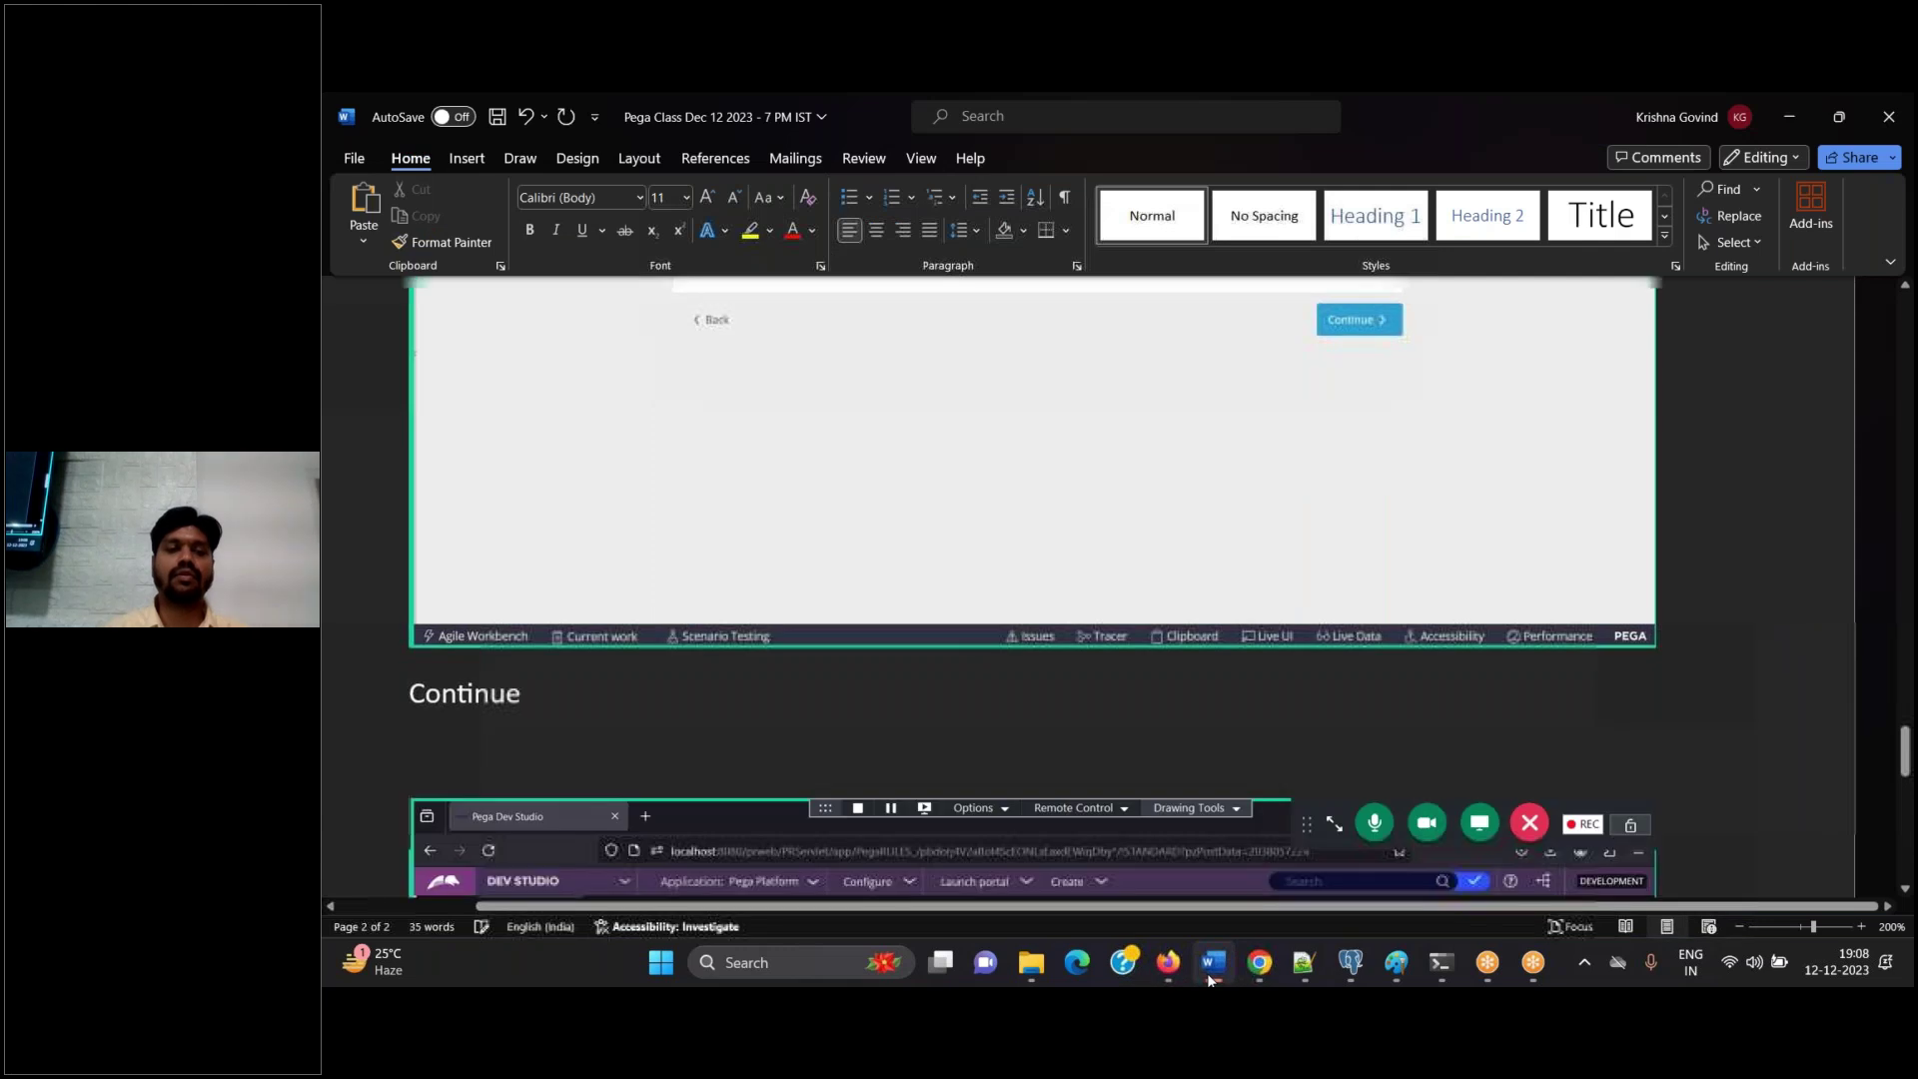
click(1167, 962)
click(985, 493)
text(Sun C)
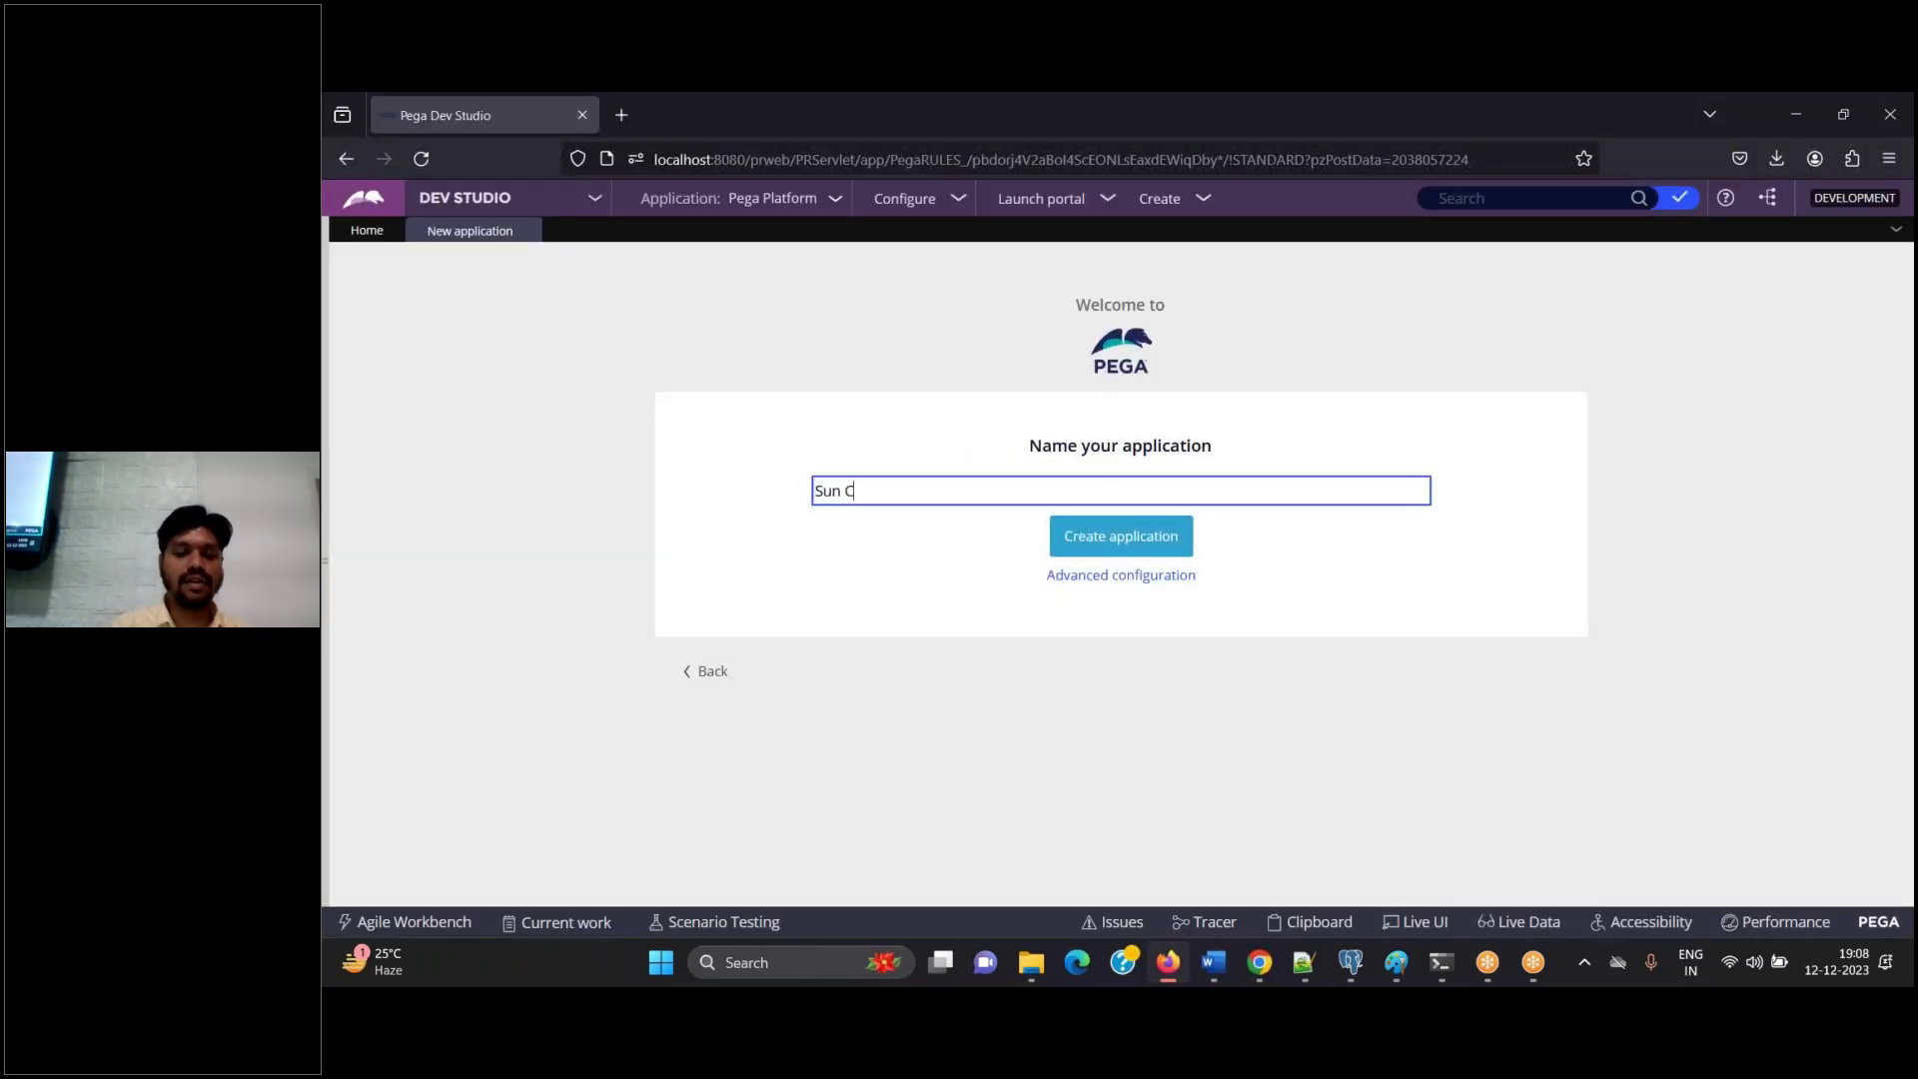
text(orp Vehic)
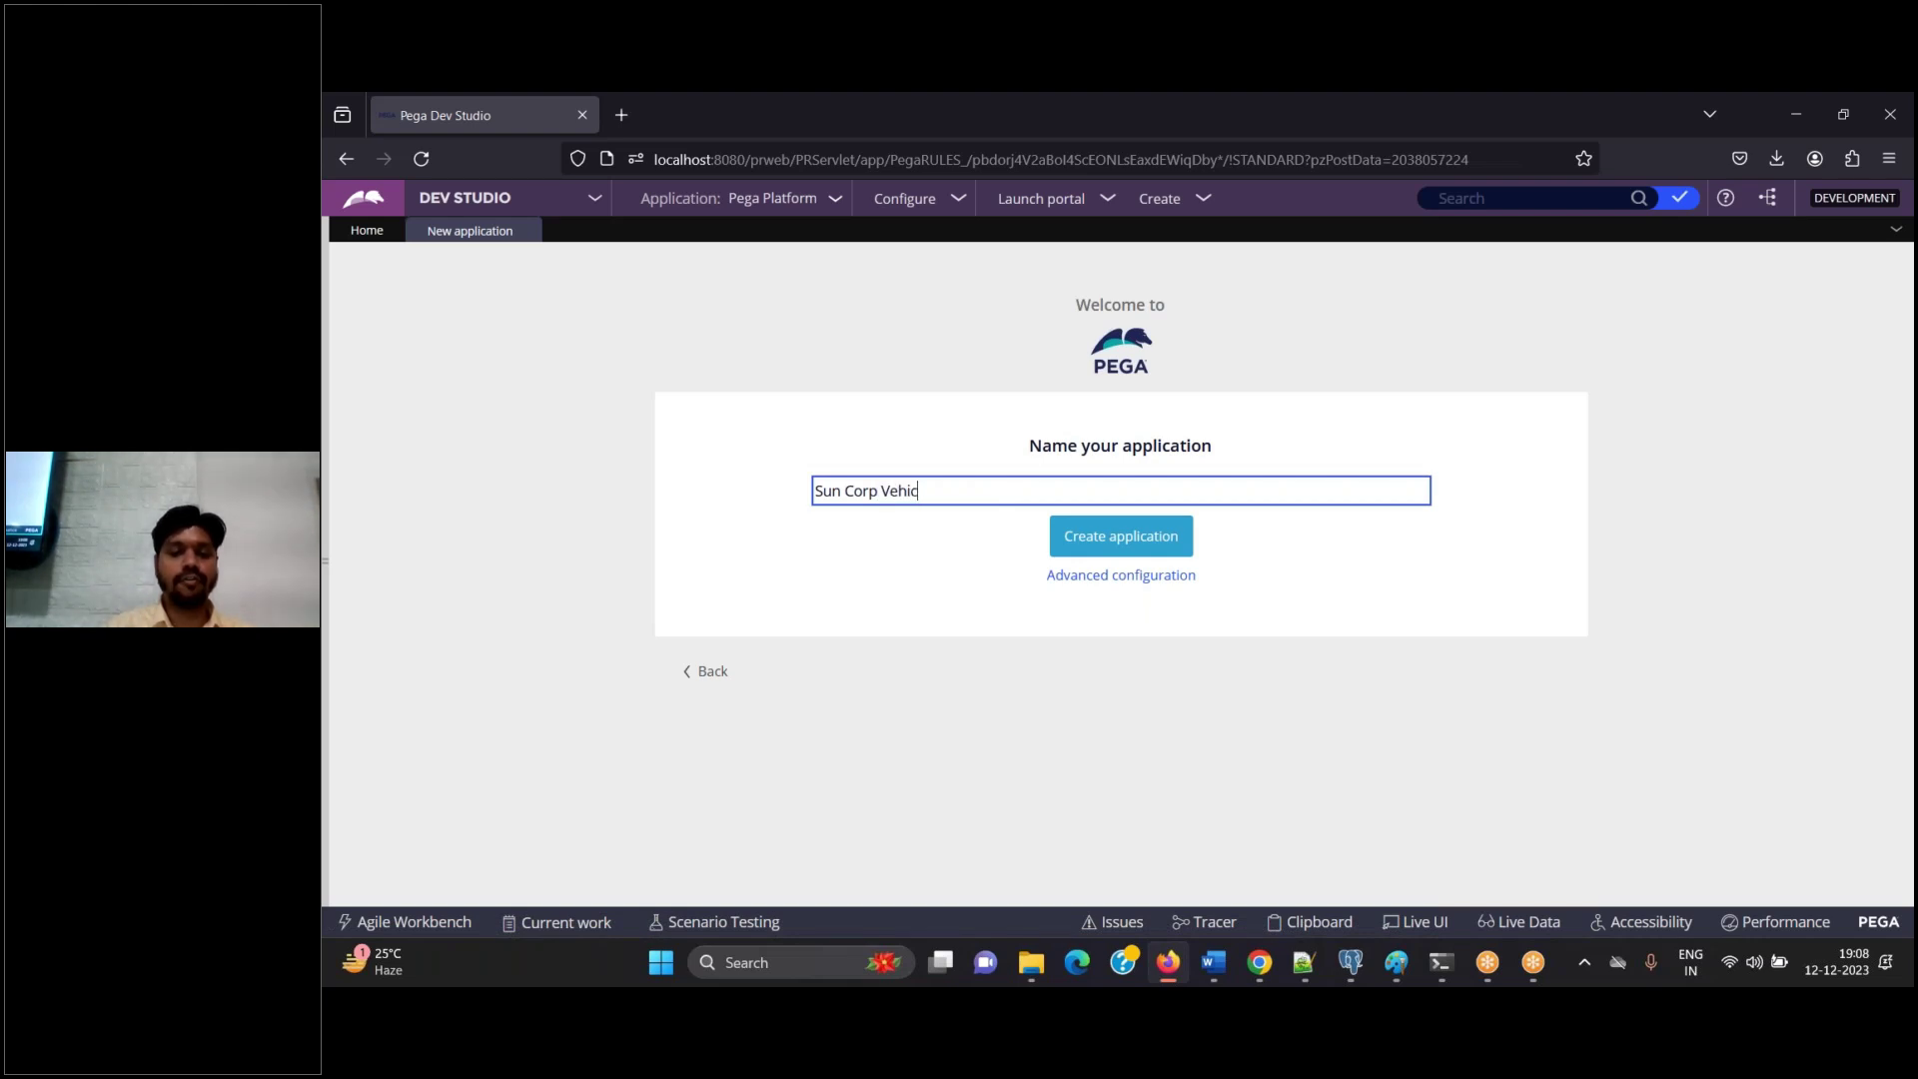
text(le Insurance)
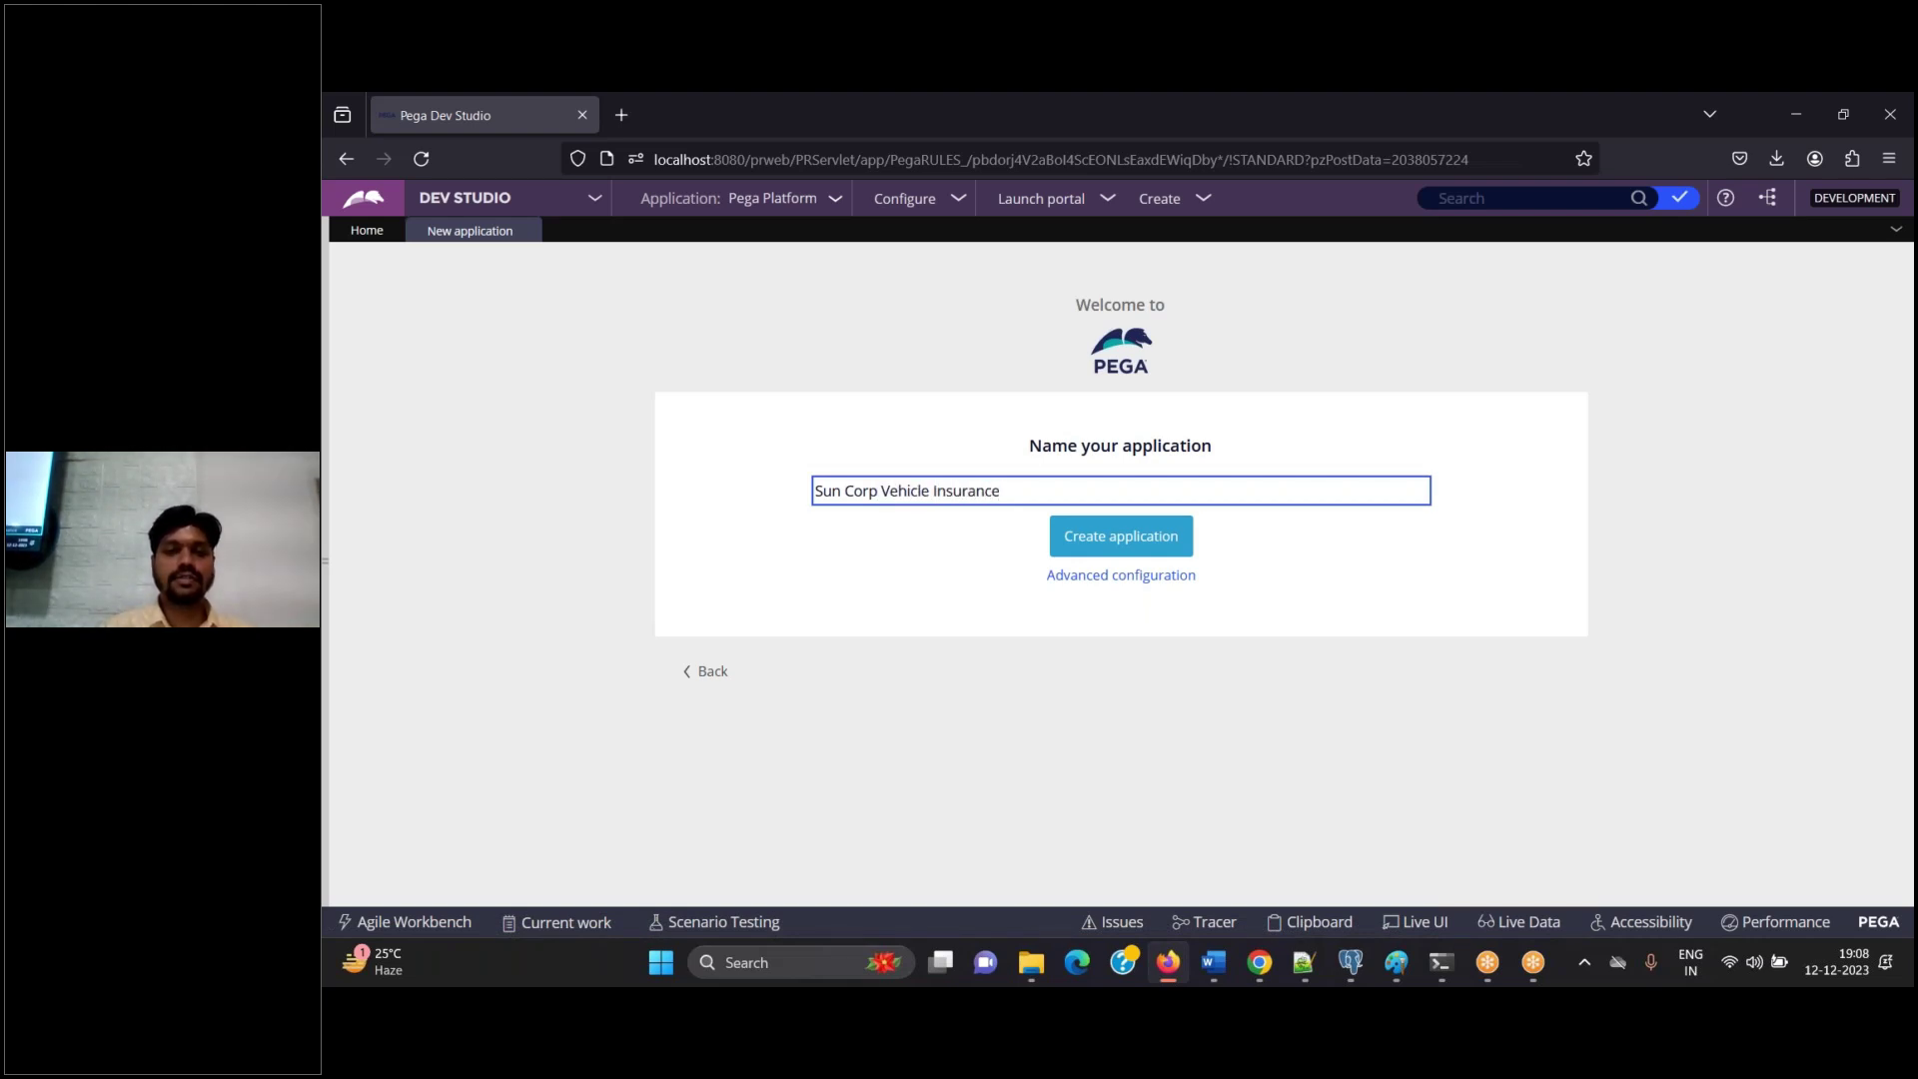
key(Tab)
triple_click(1040, 496)
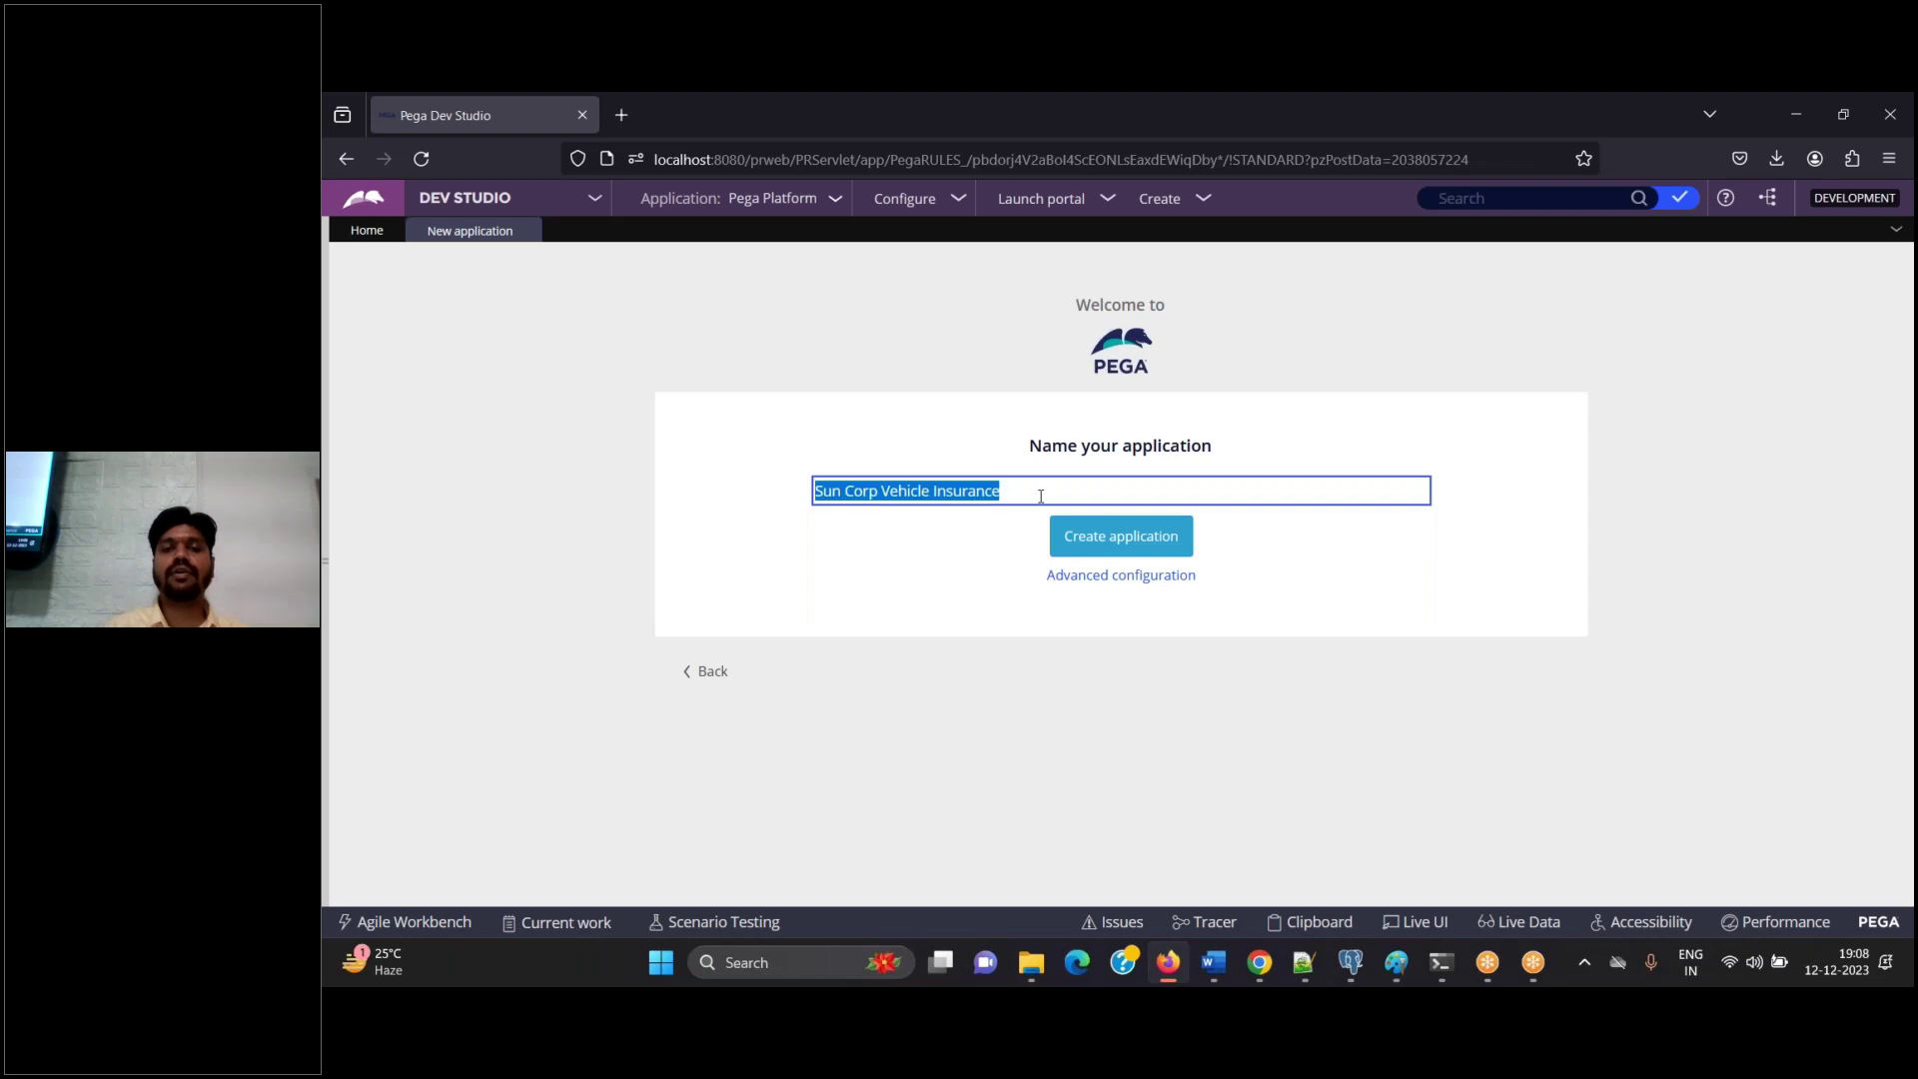
Paste the screenshot into the Word guide and add the step 'Click on advanced configuration'
click(1205, 965)
key(ctrl+v)
key(Return)
text(Click on advanced condi)
key(BackSpace)
key(BackSpace)
text(figure)
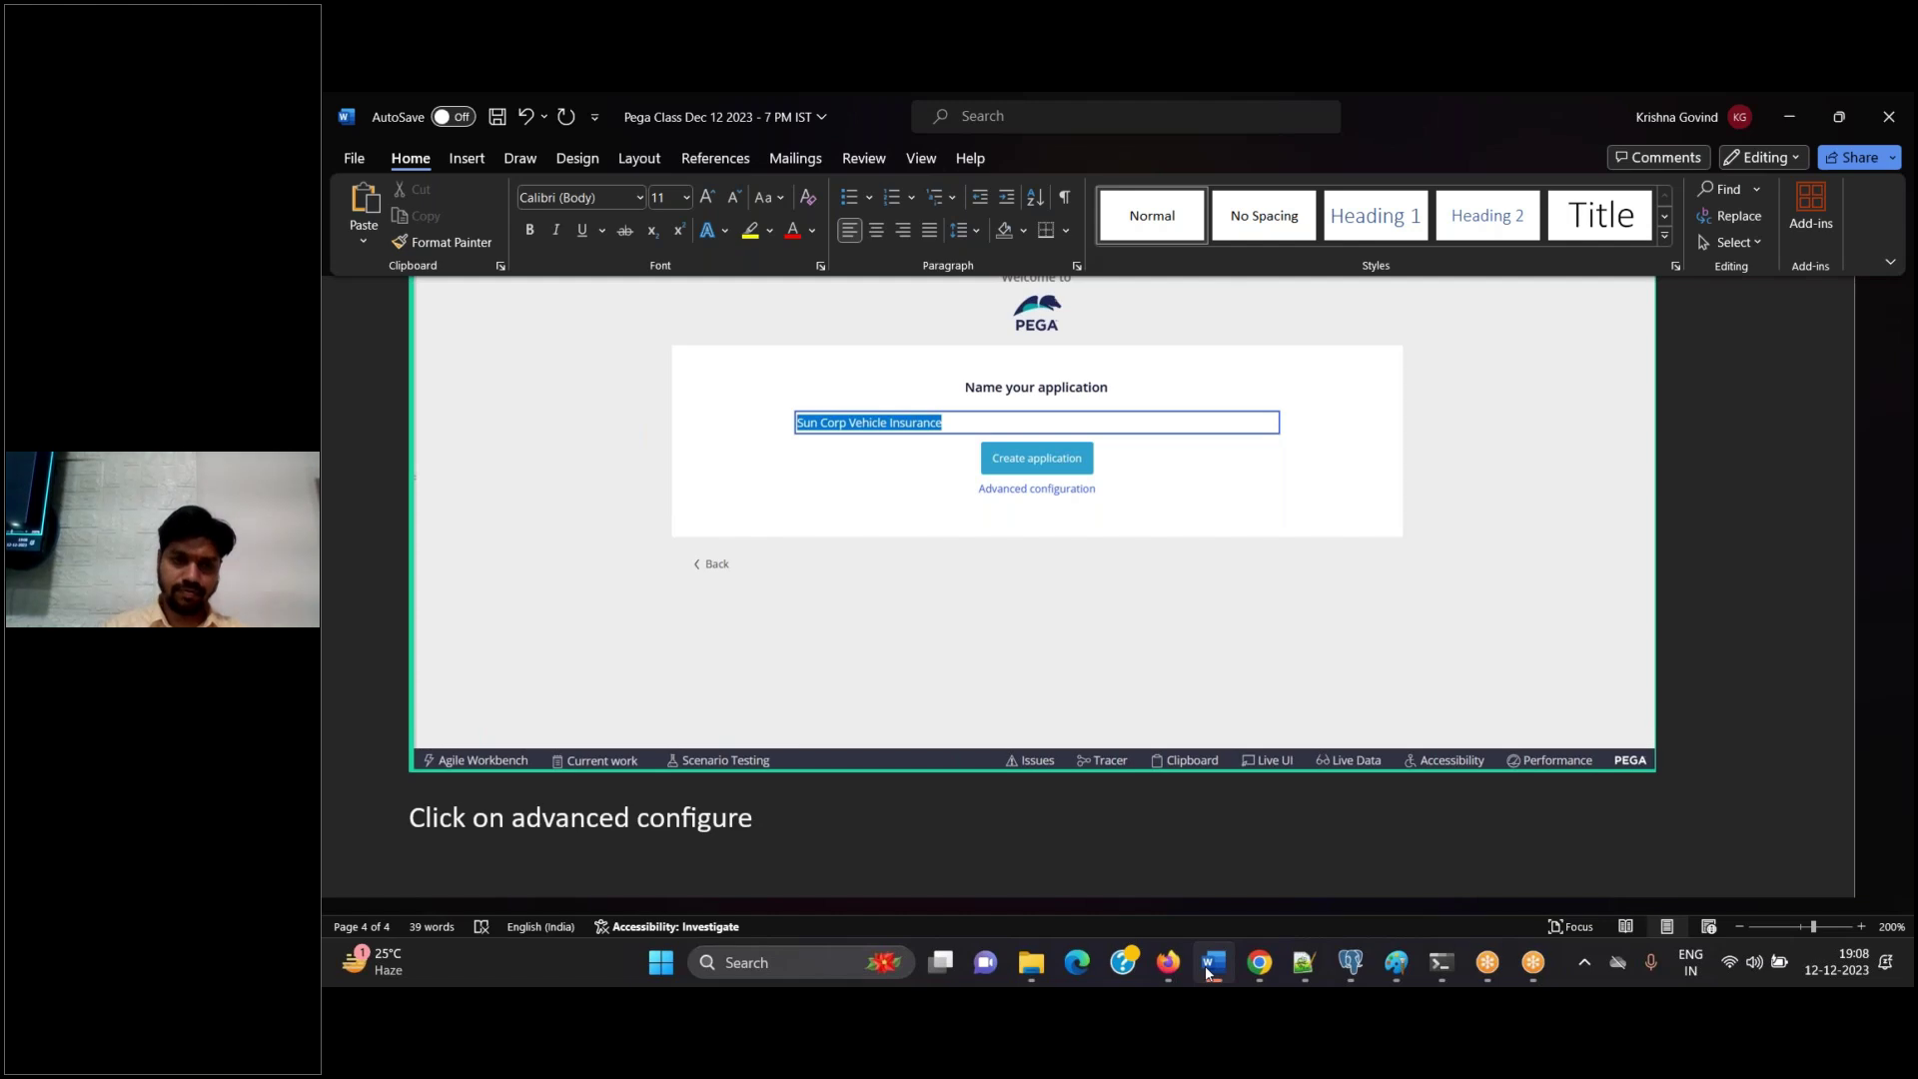
key(BackSpace)
text(ation)
key(Return)
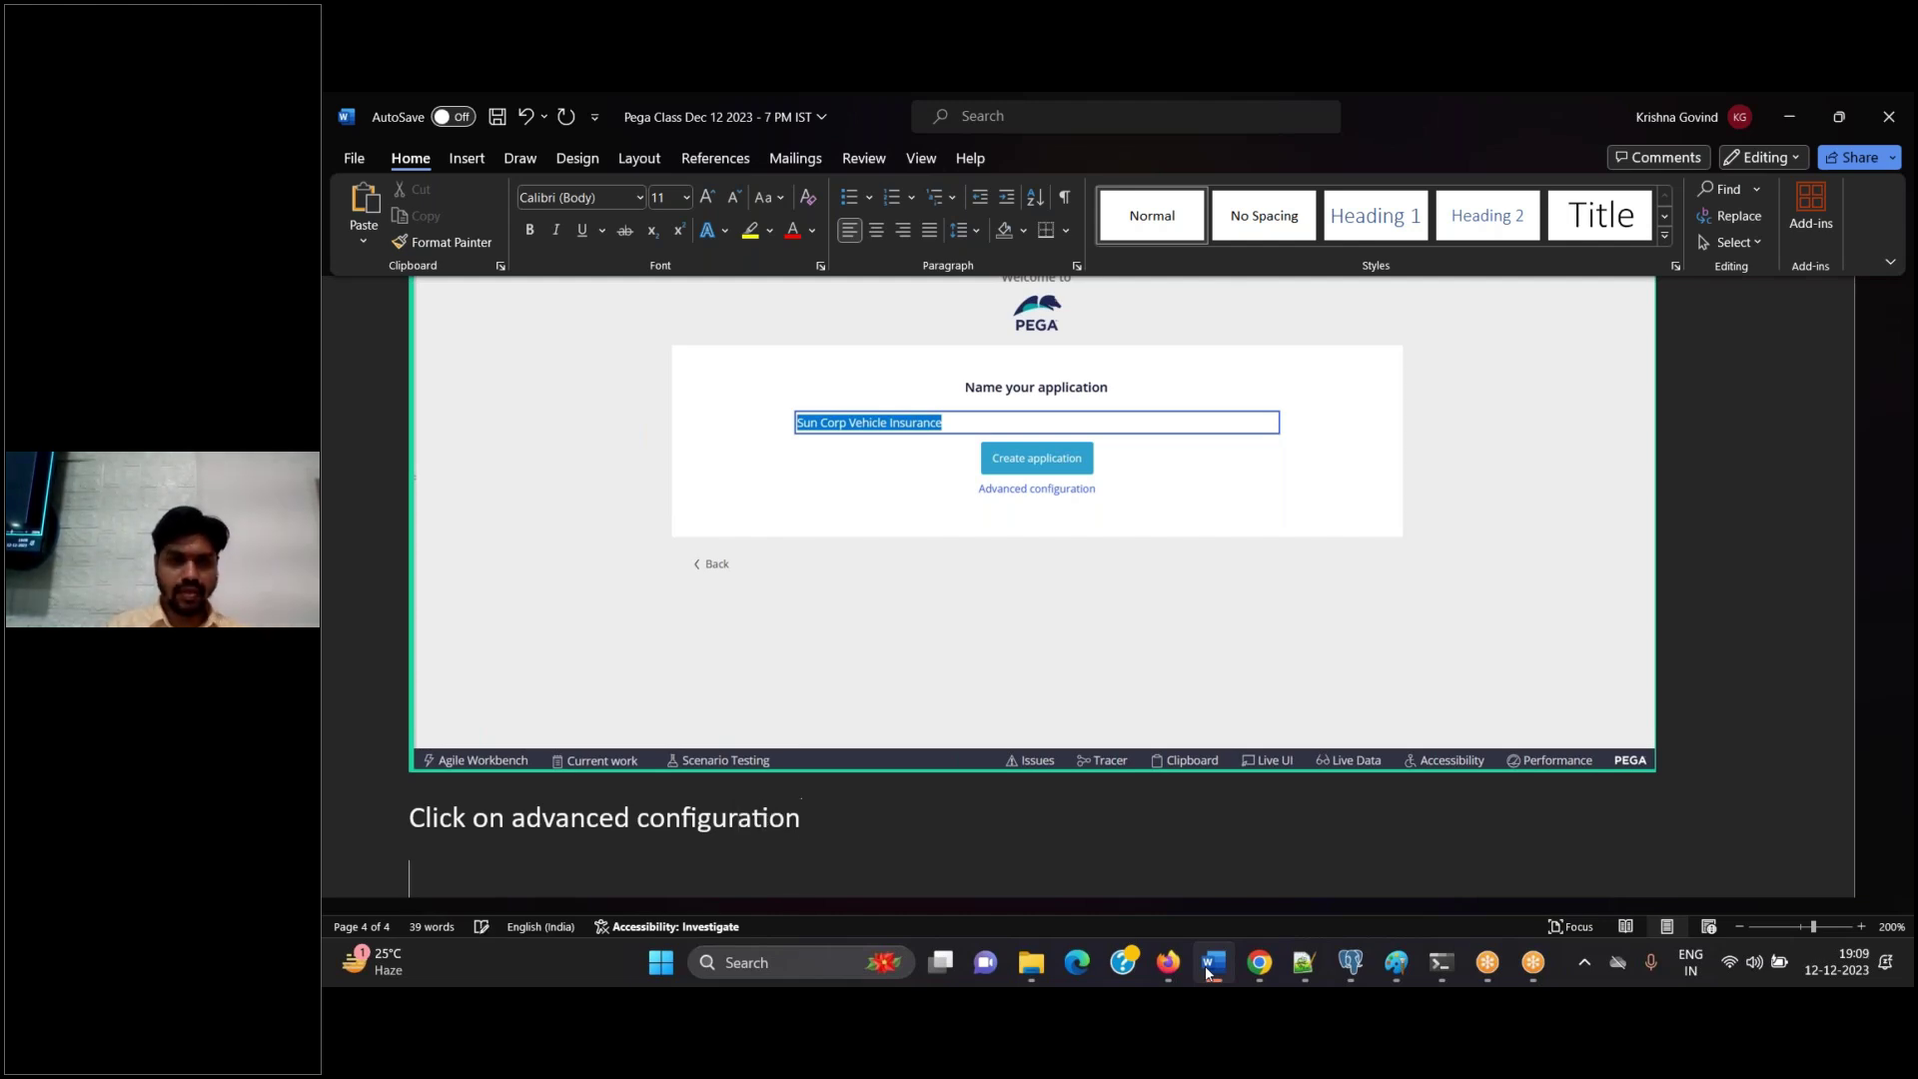
click(1208, 972)
Open Advanced configuration, confirm the Implementation structure, and select the Application id SunCorpV
click(1163, 578)
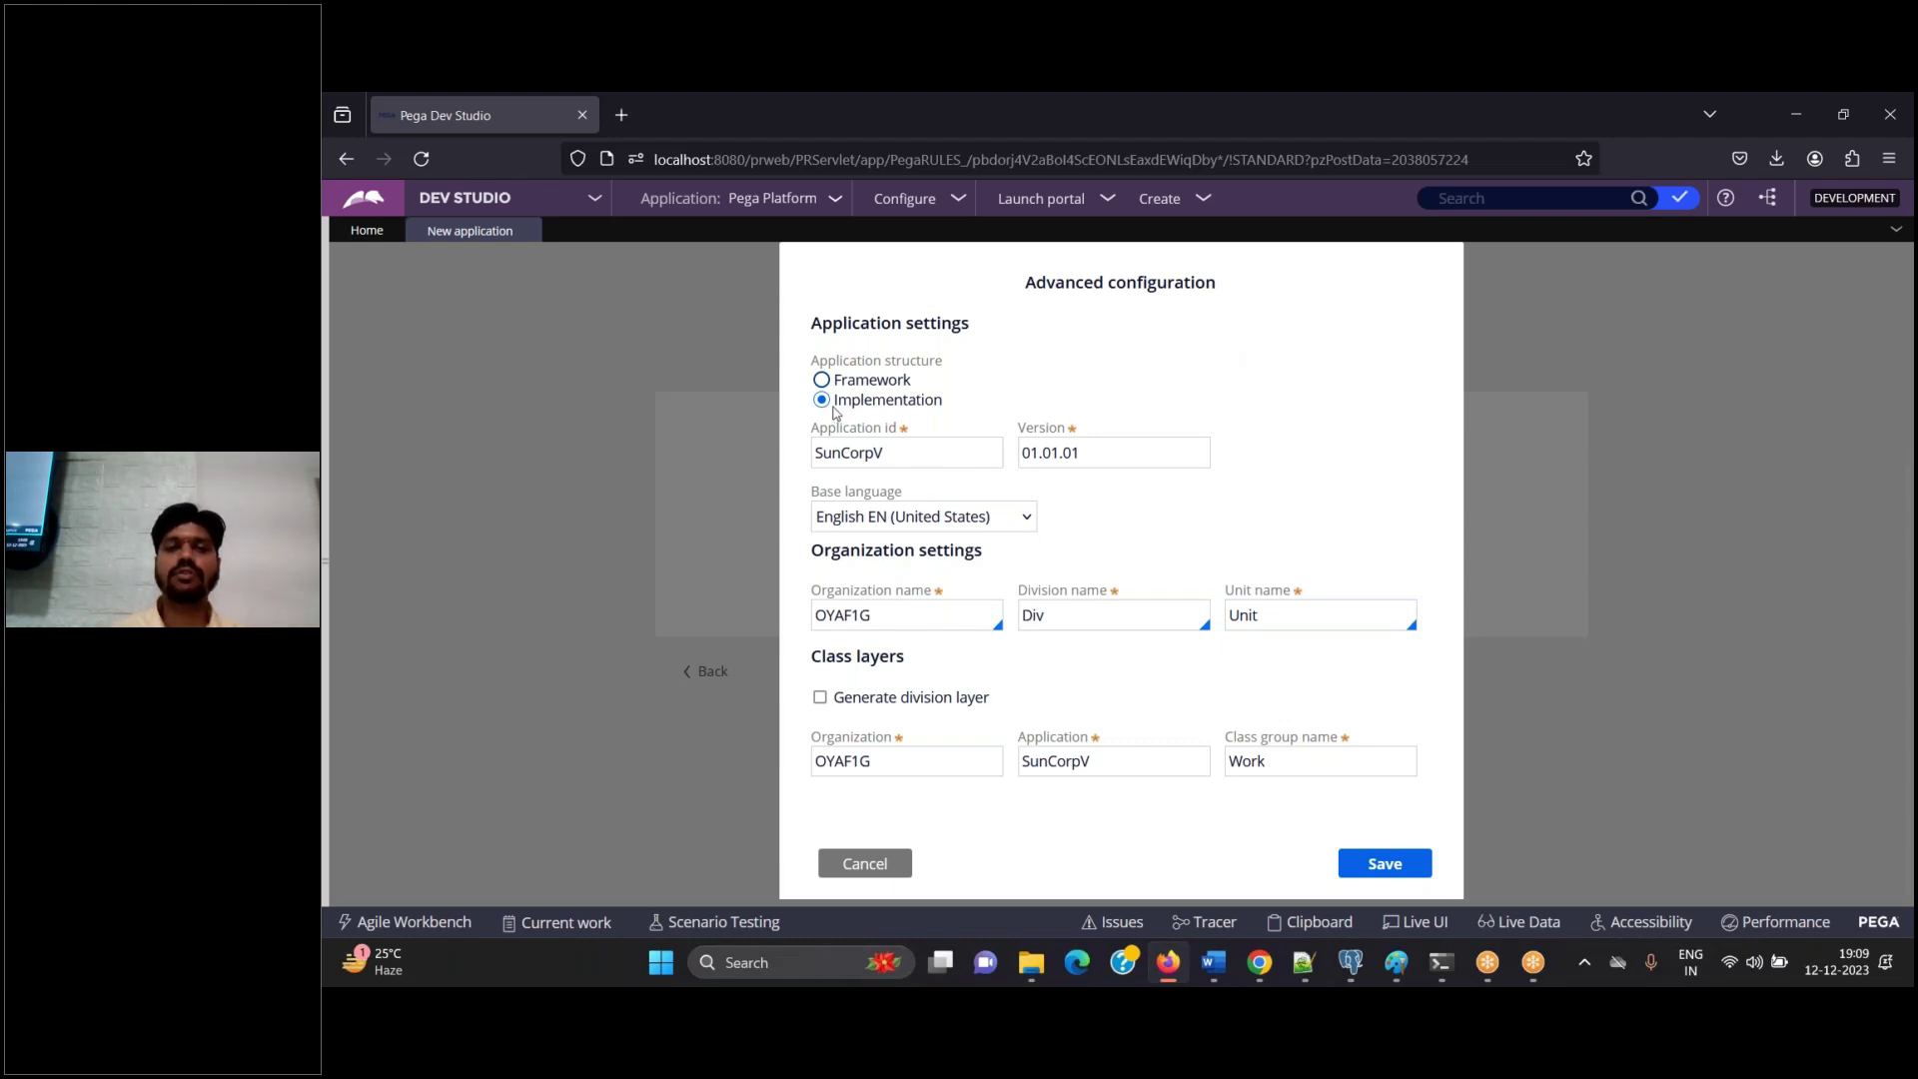
drag(834, 410, 960, 412)
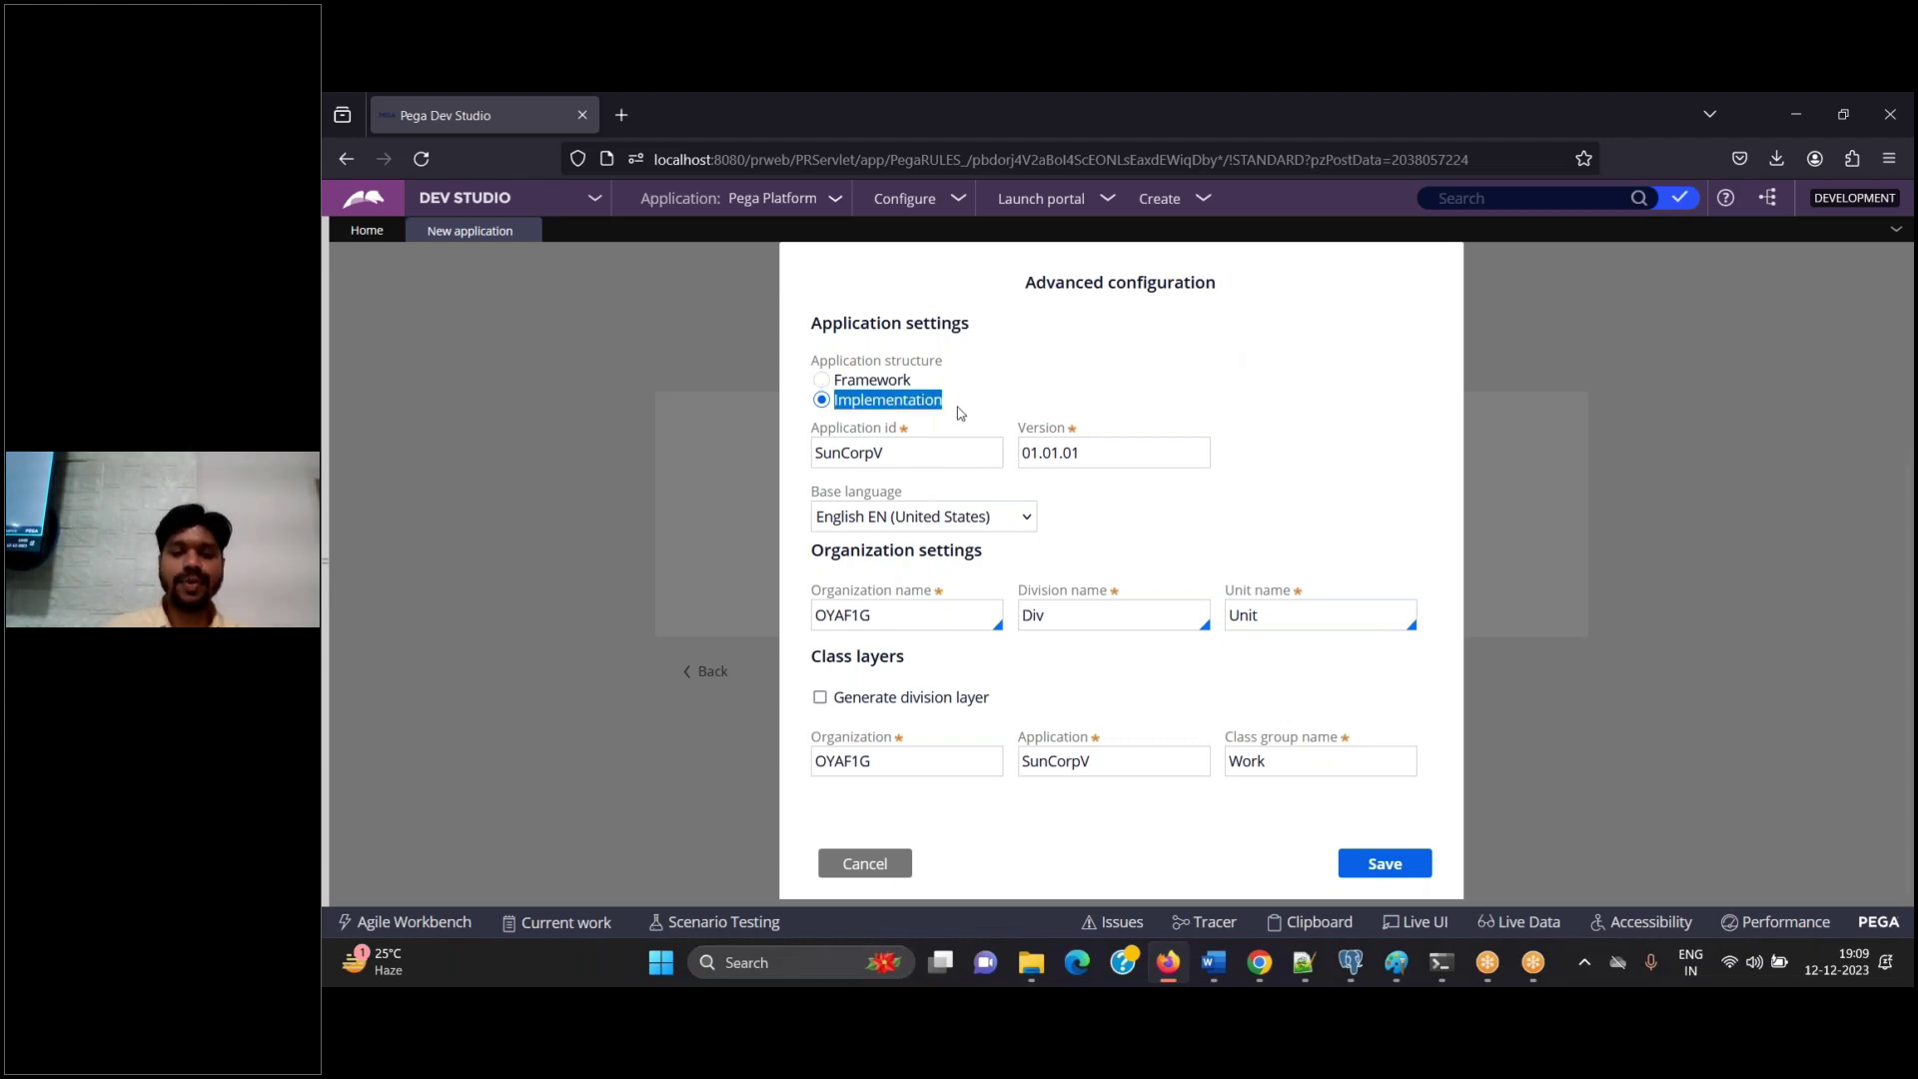
click(1221, 965)
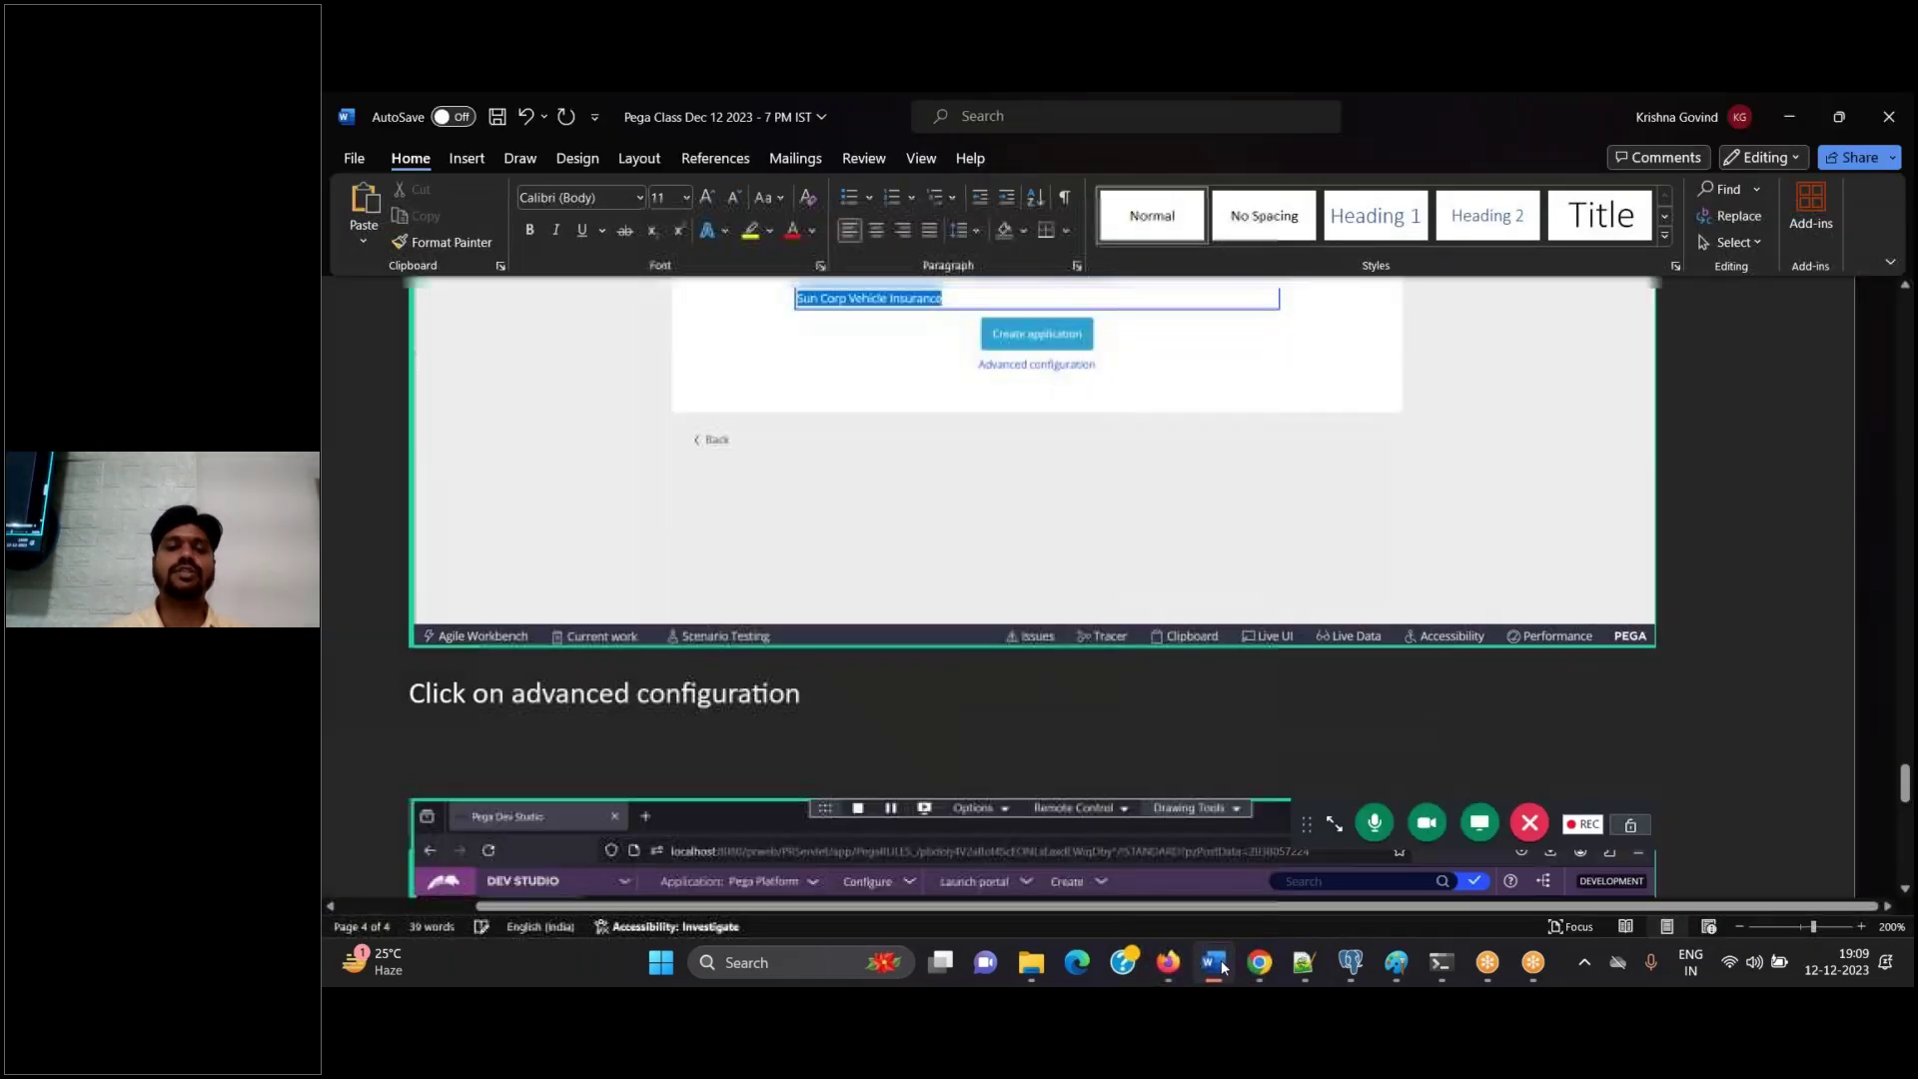
scroll(1034, 600, down, 5)
key(alt+Tab)
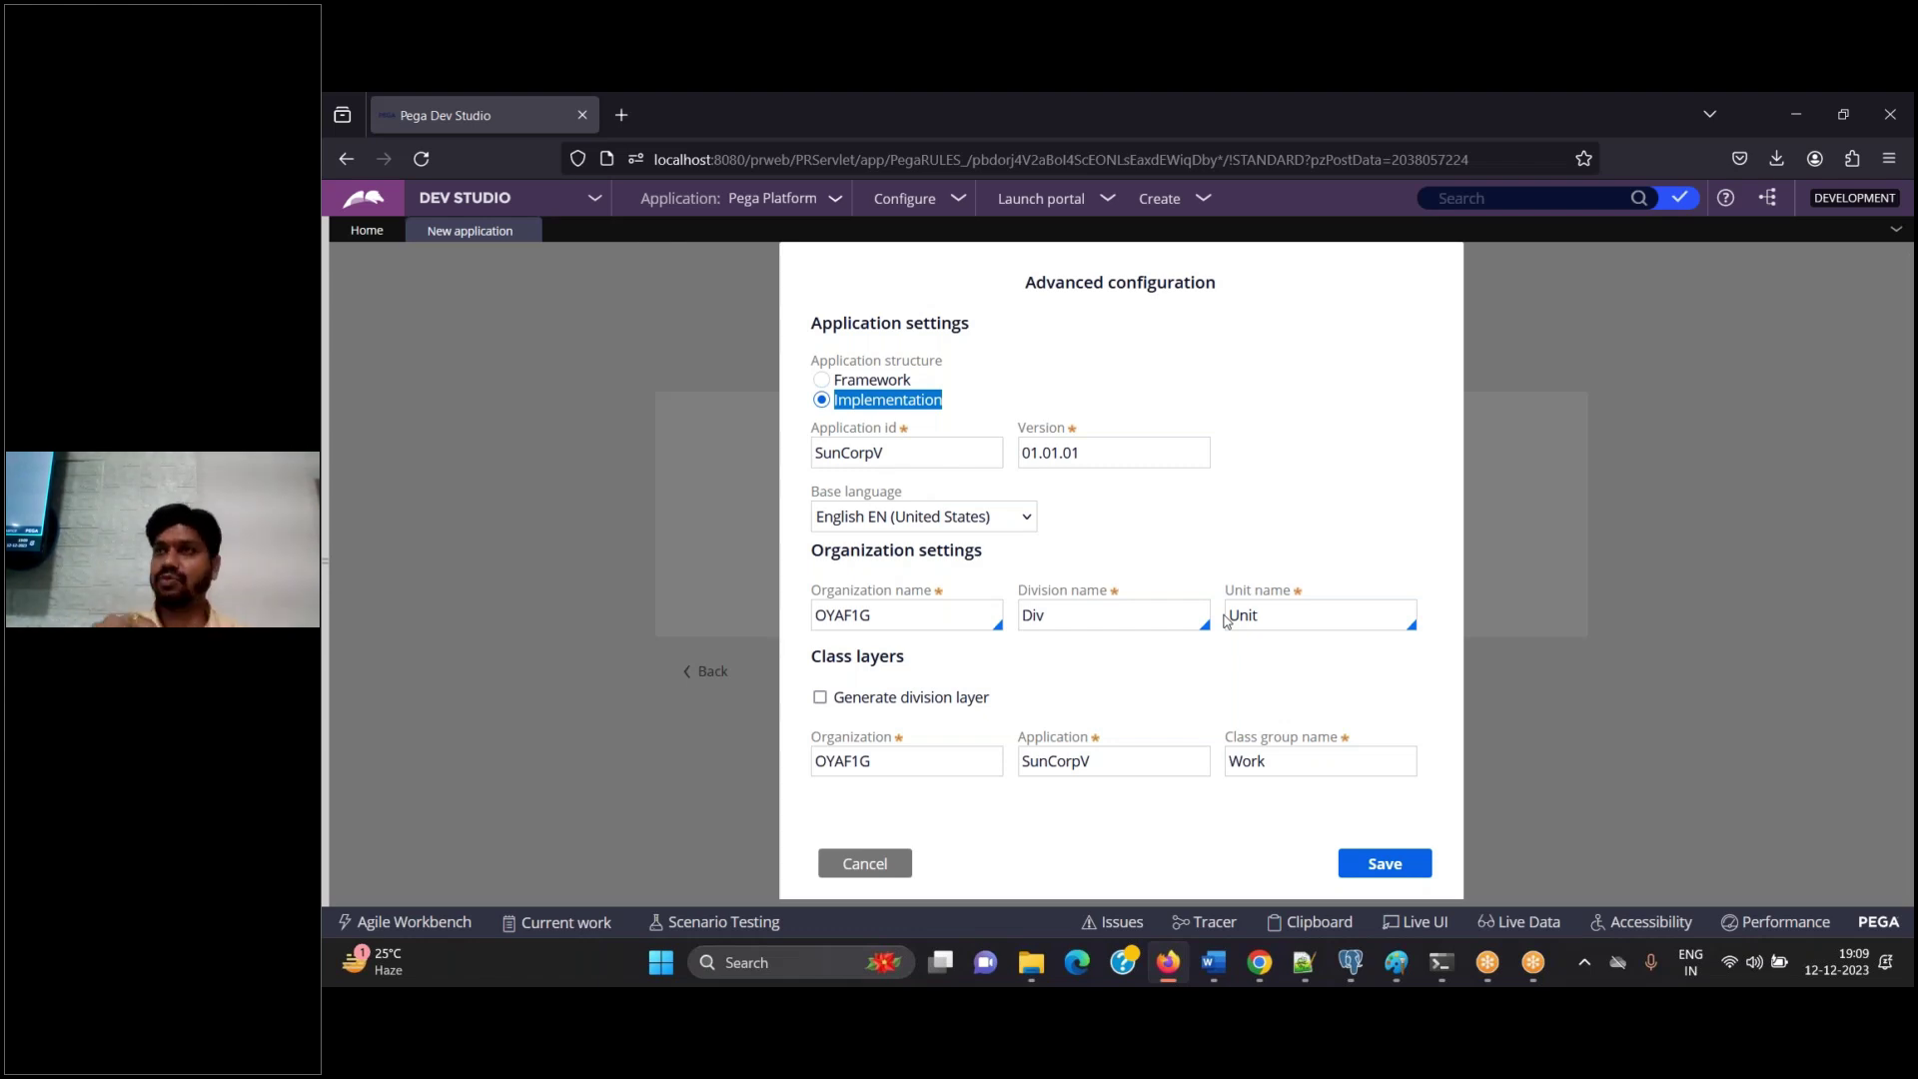
click(897, 451)
double_click(897, 452)
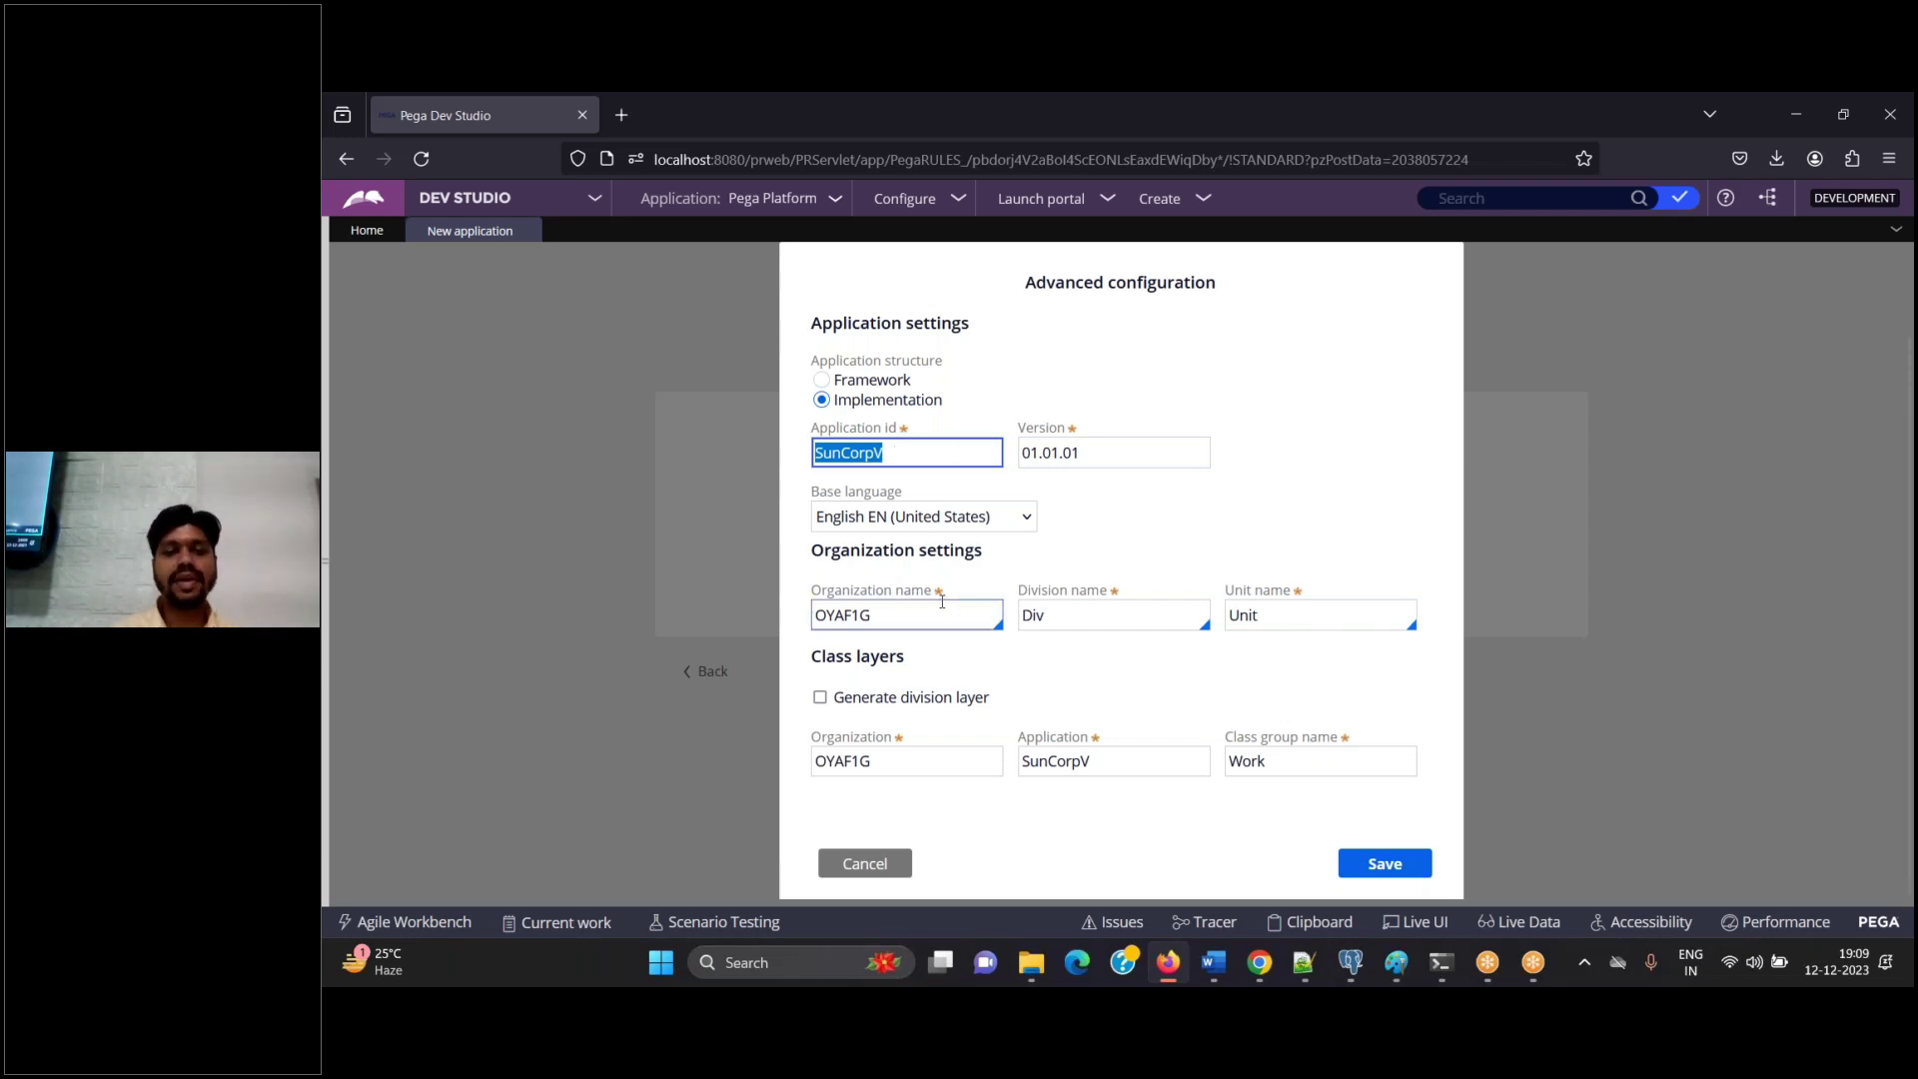
click(1208, 973)
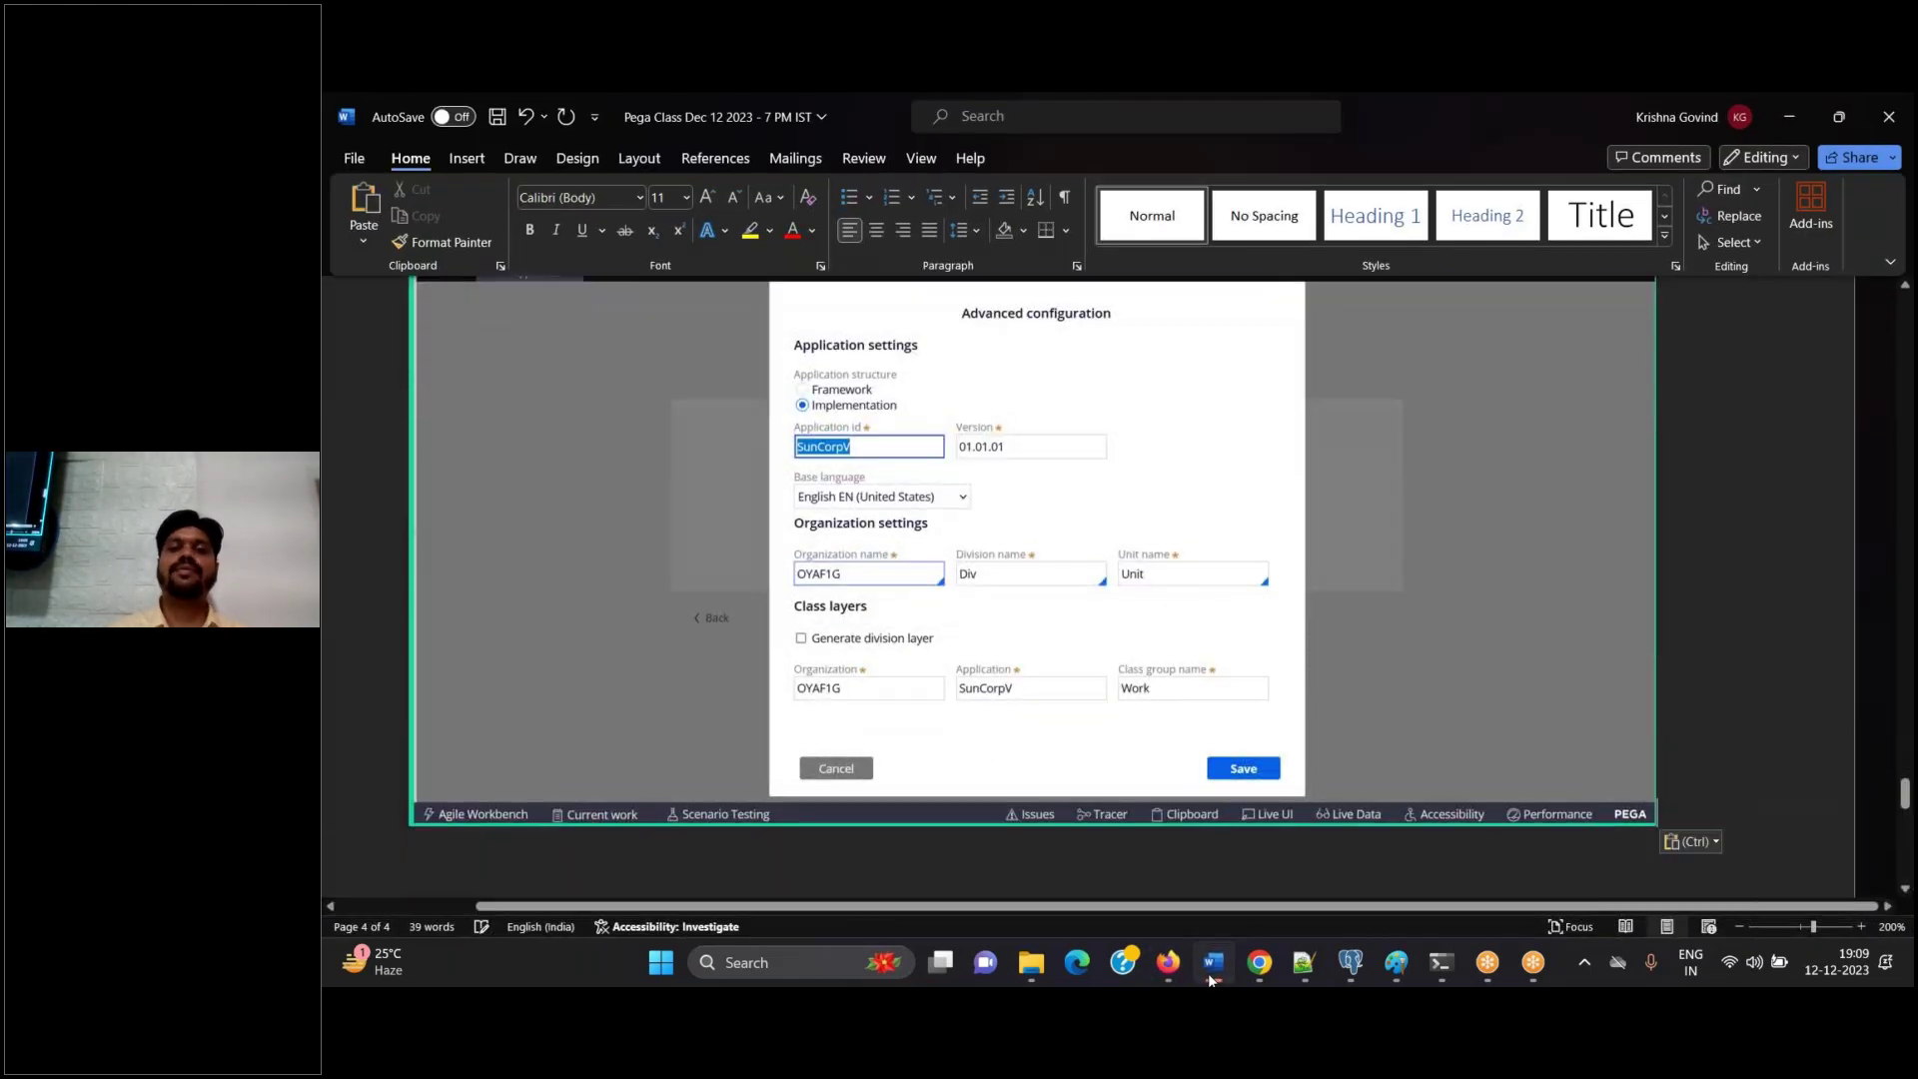
click(1207, 973)
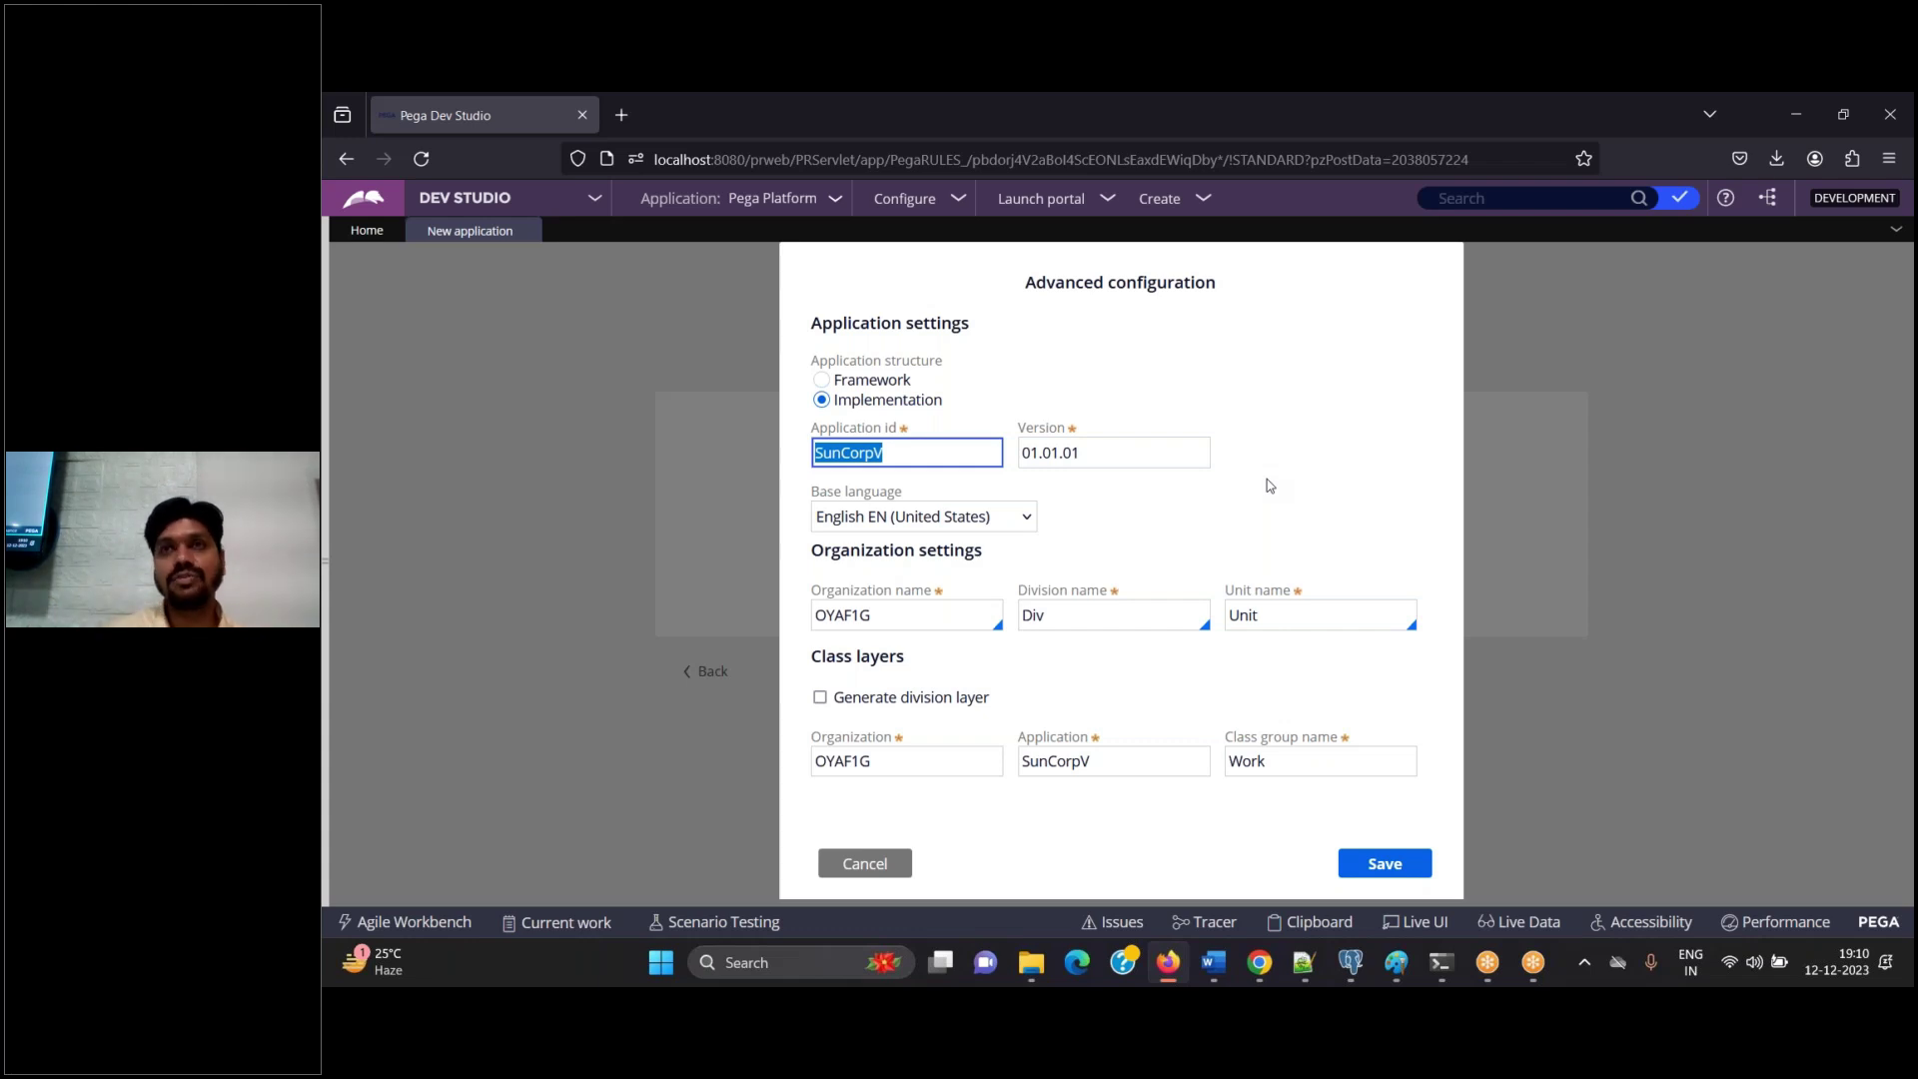
Add a Word note to remove the random organization name and choose the existing organization "SUN"
click(1214, 962)
key(Return)
text(Let's remove d)
key(BackSpace)
text(random )
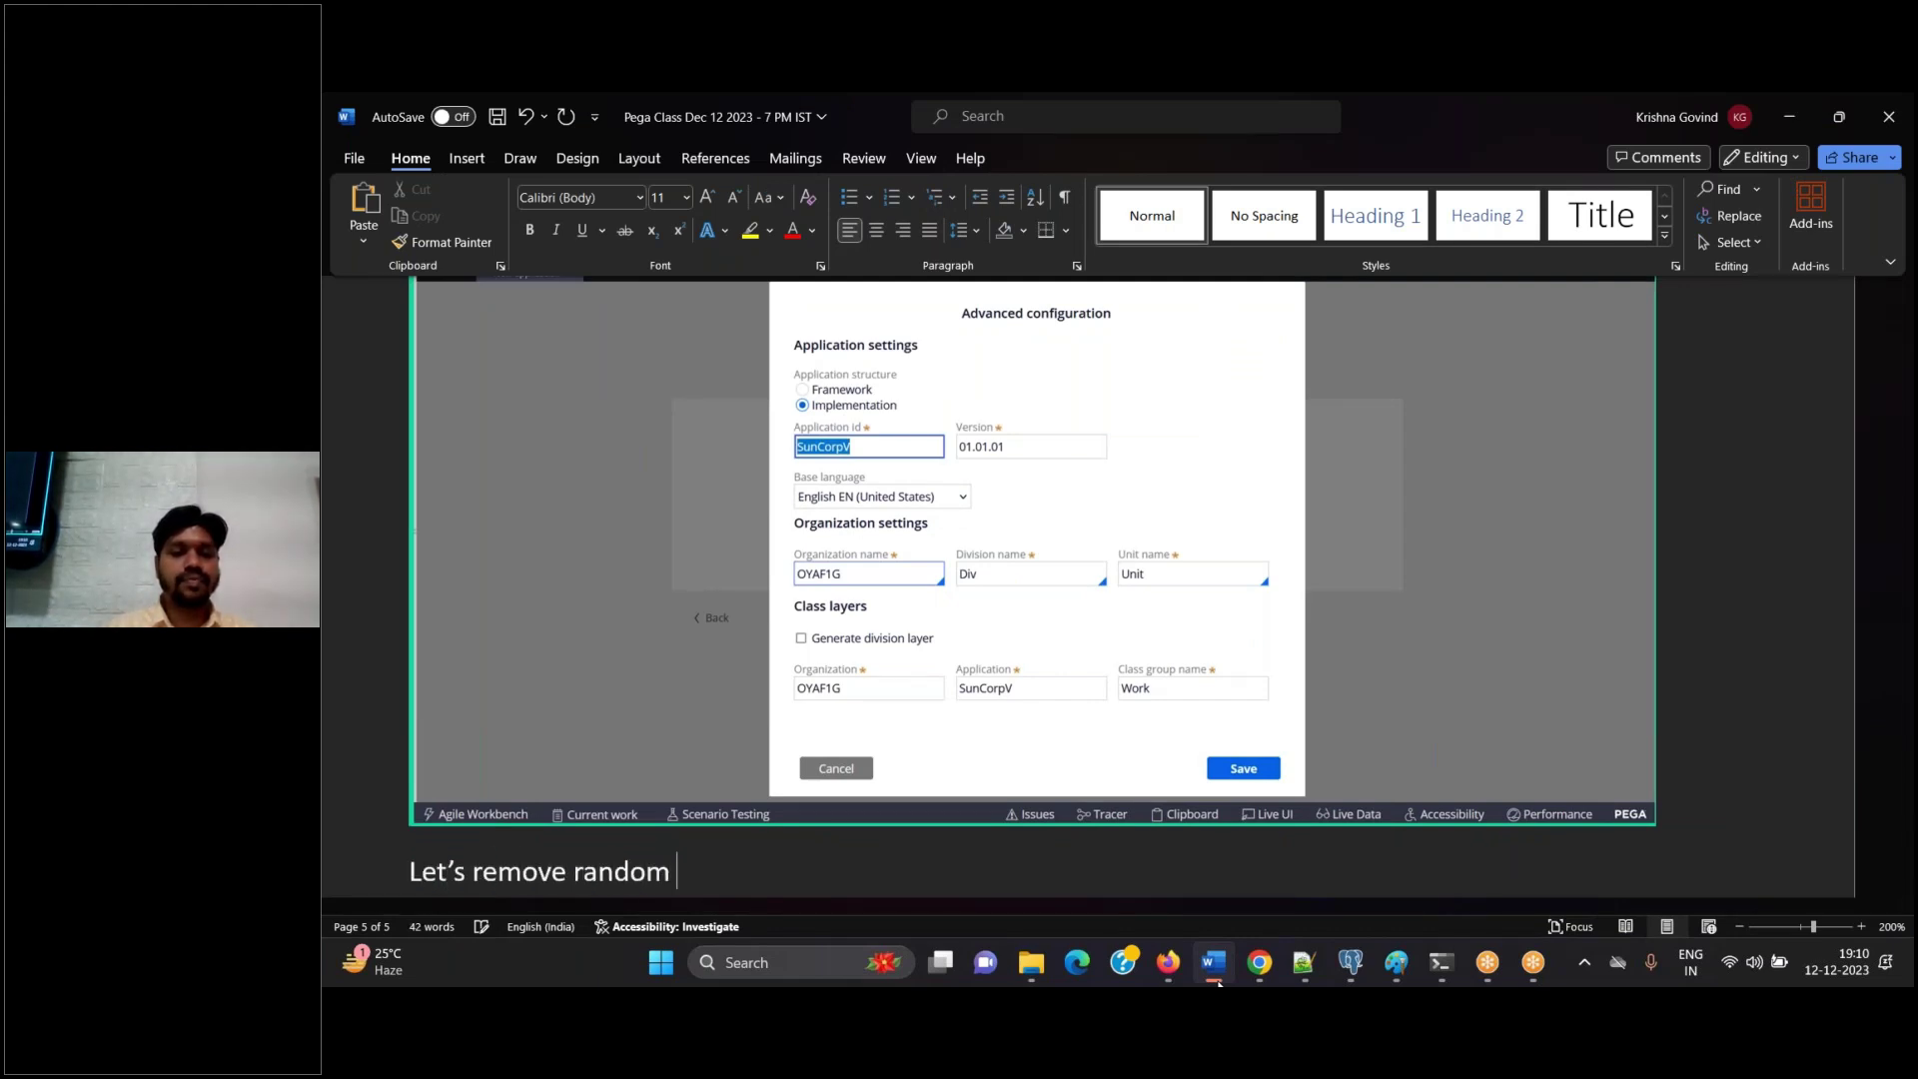
text(organization name)
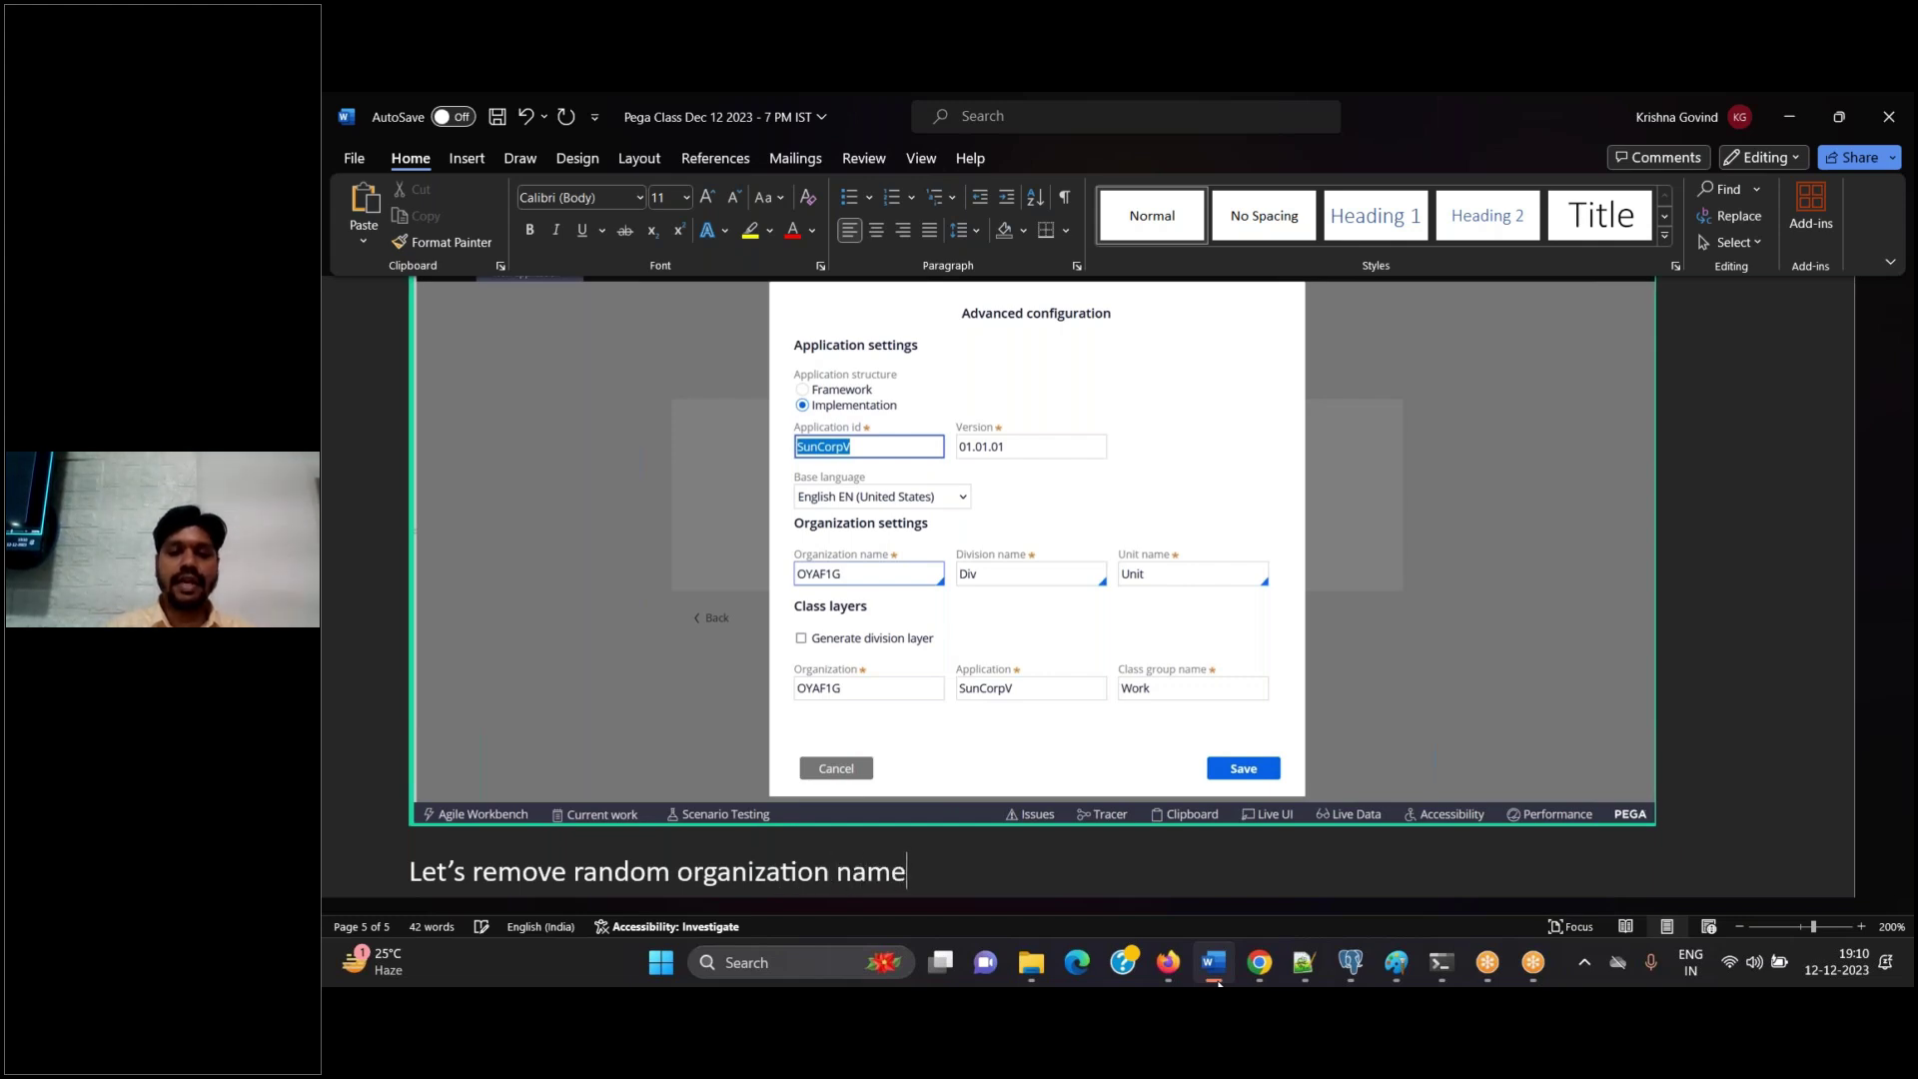
text( and choose exisi)
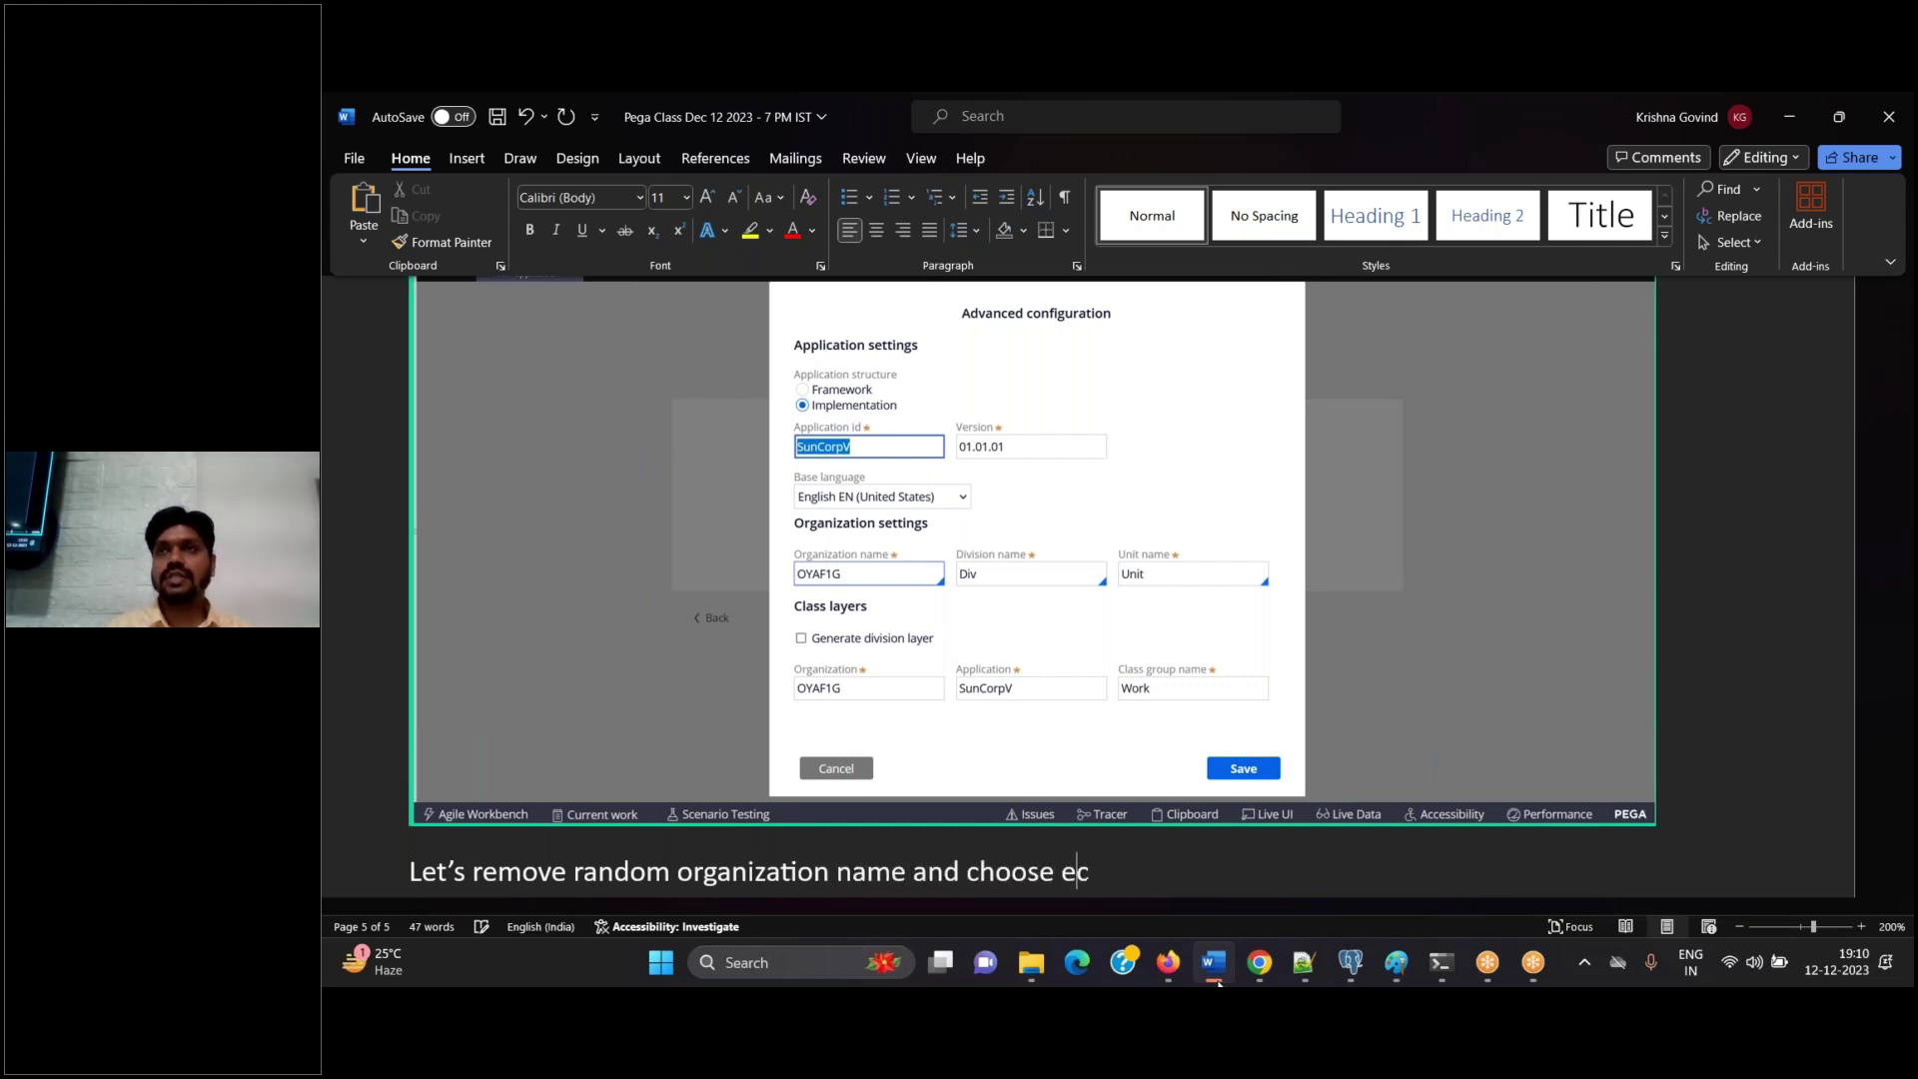
key(BackSpace)
text(ting )
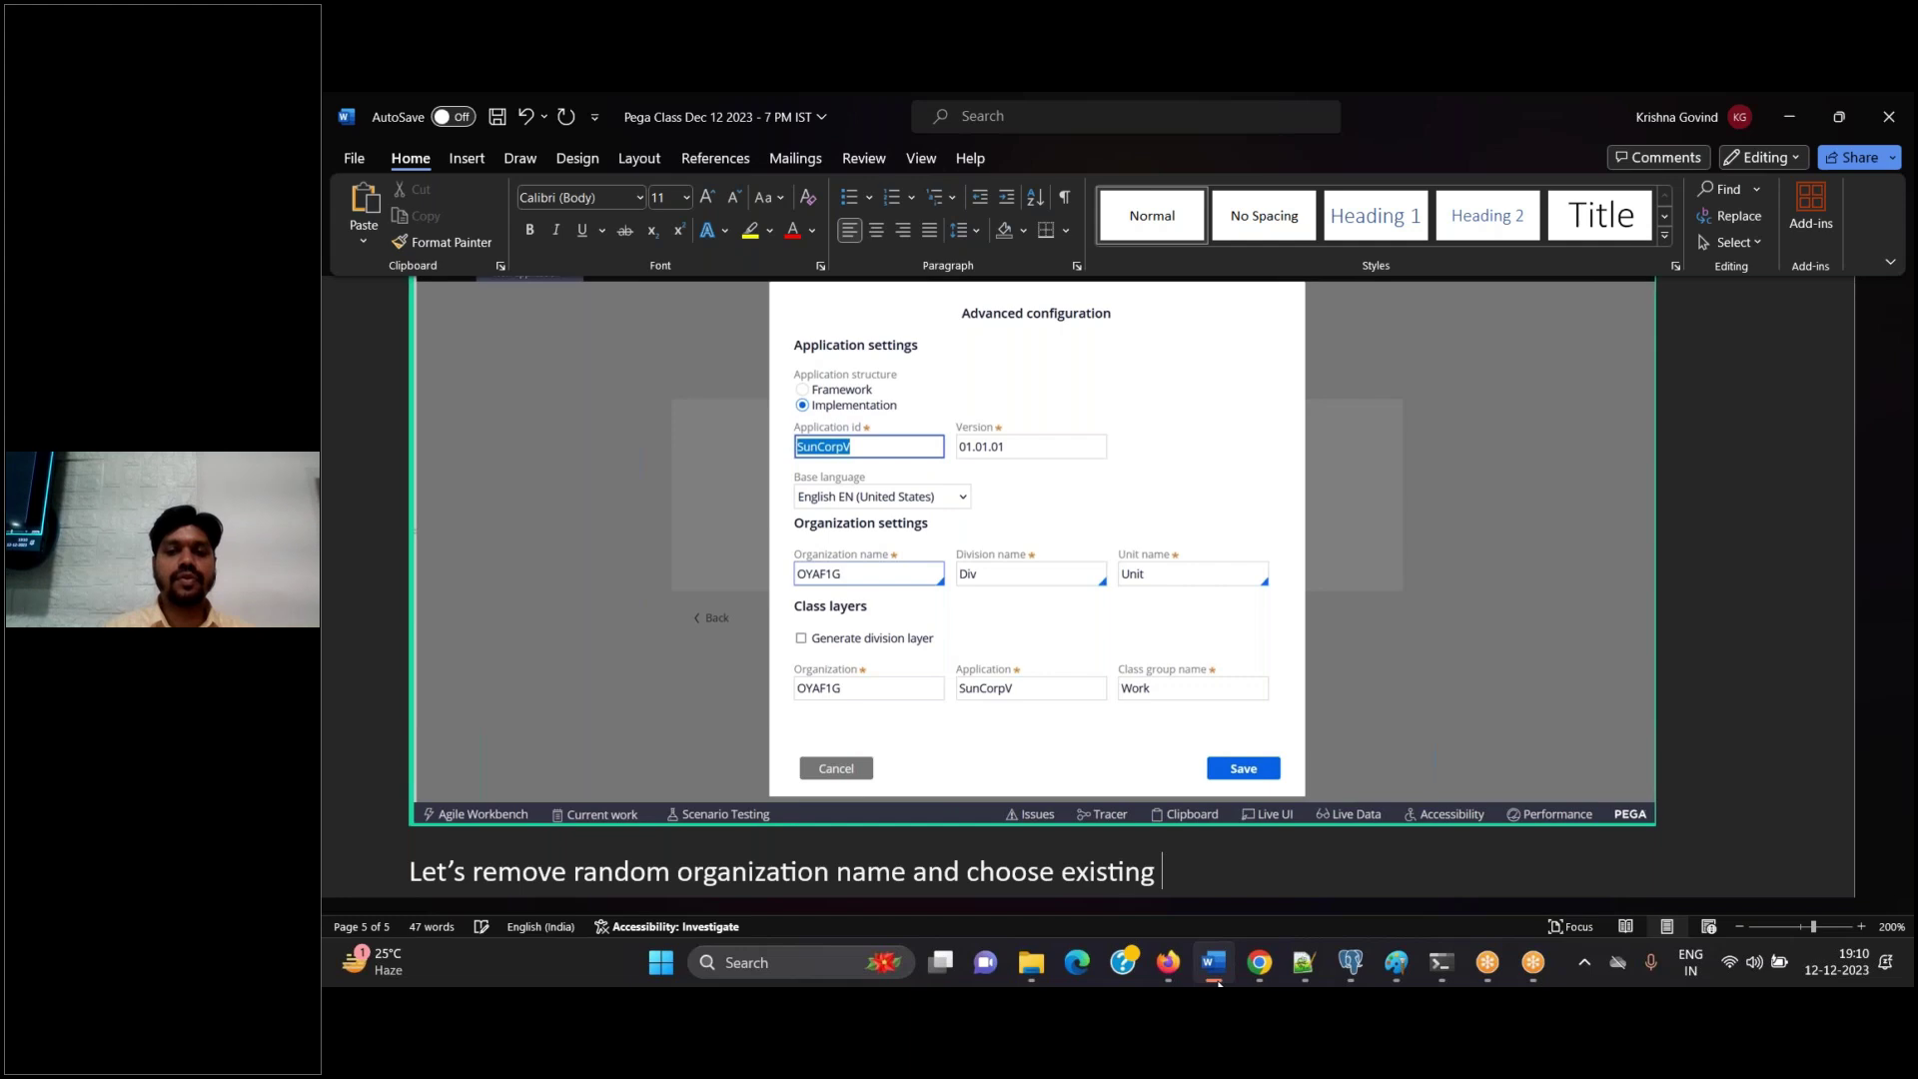
text(organization)
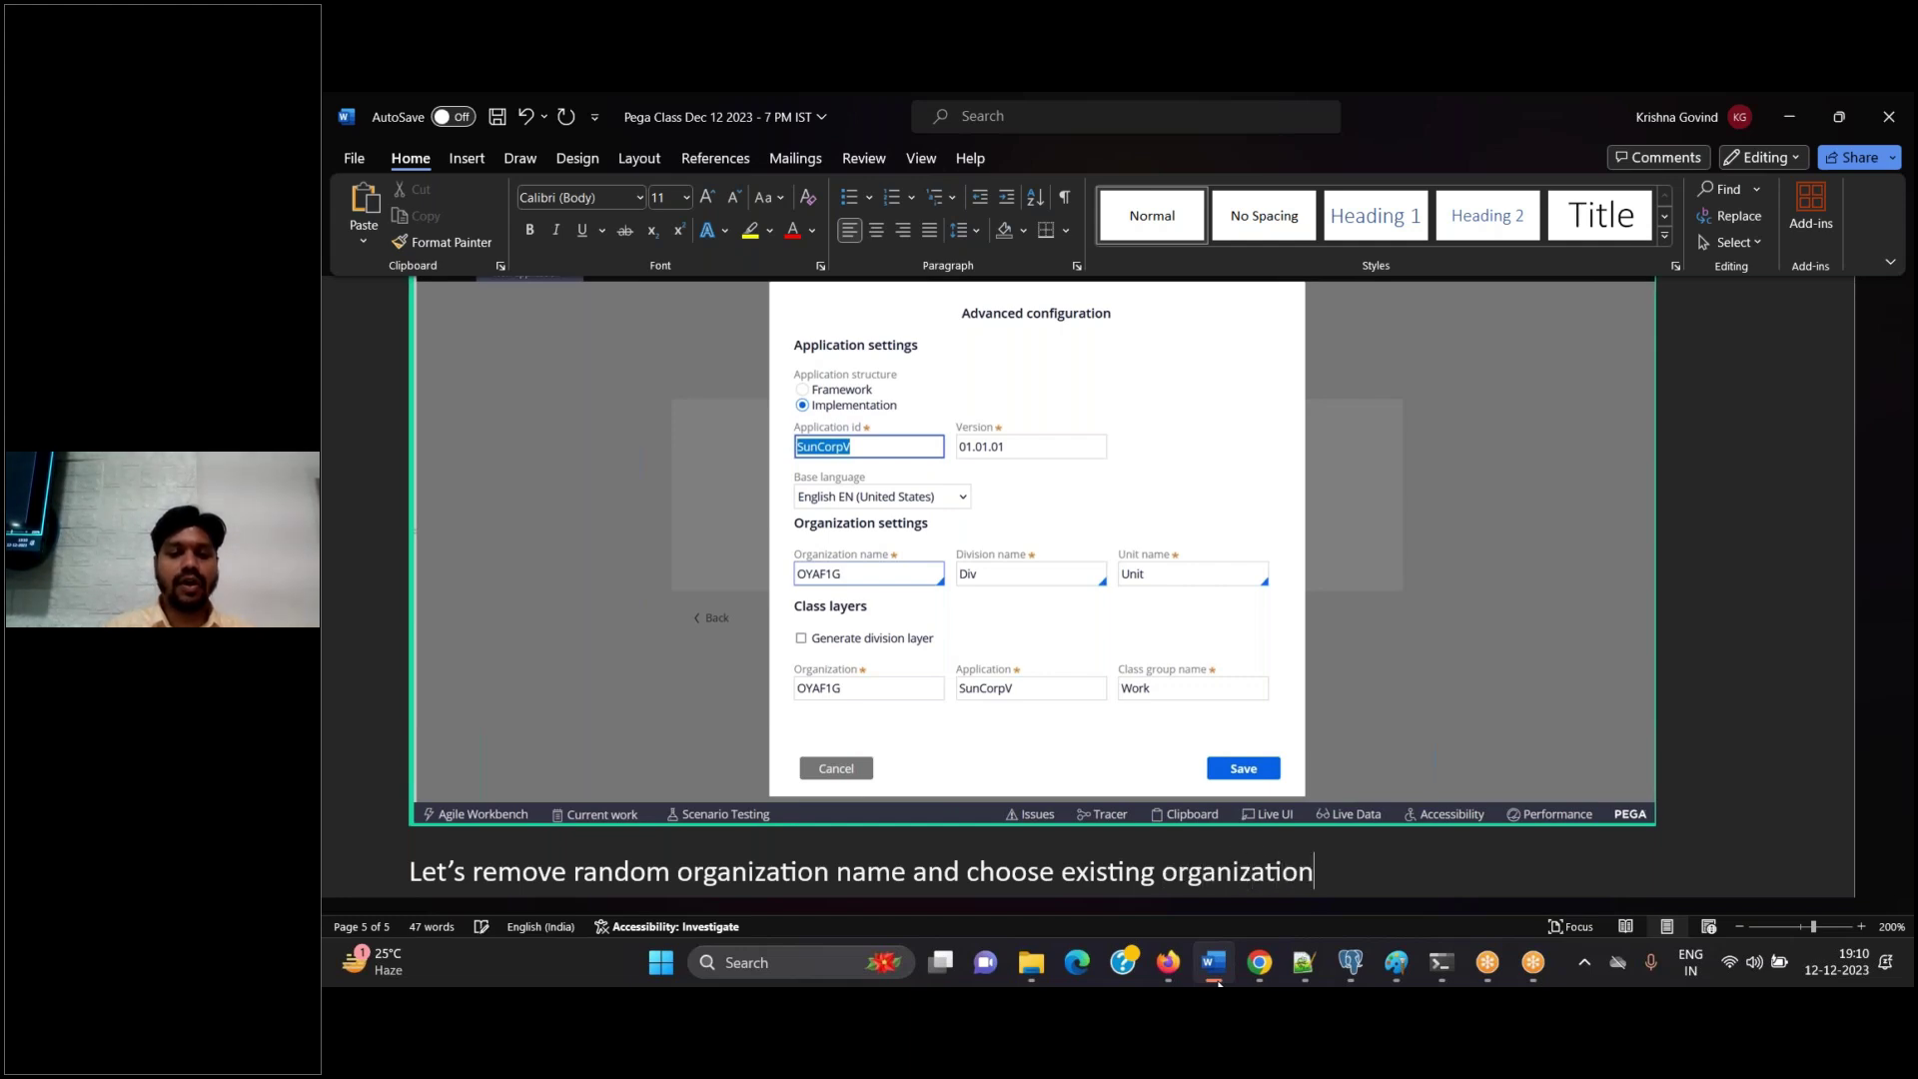
text( "SUN".)
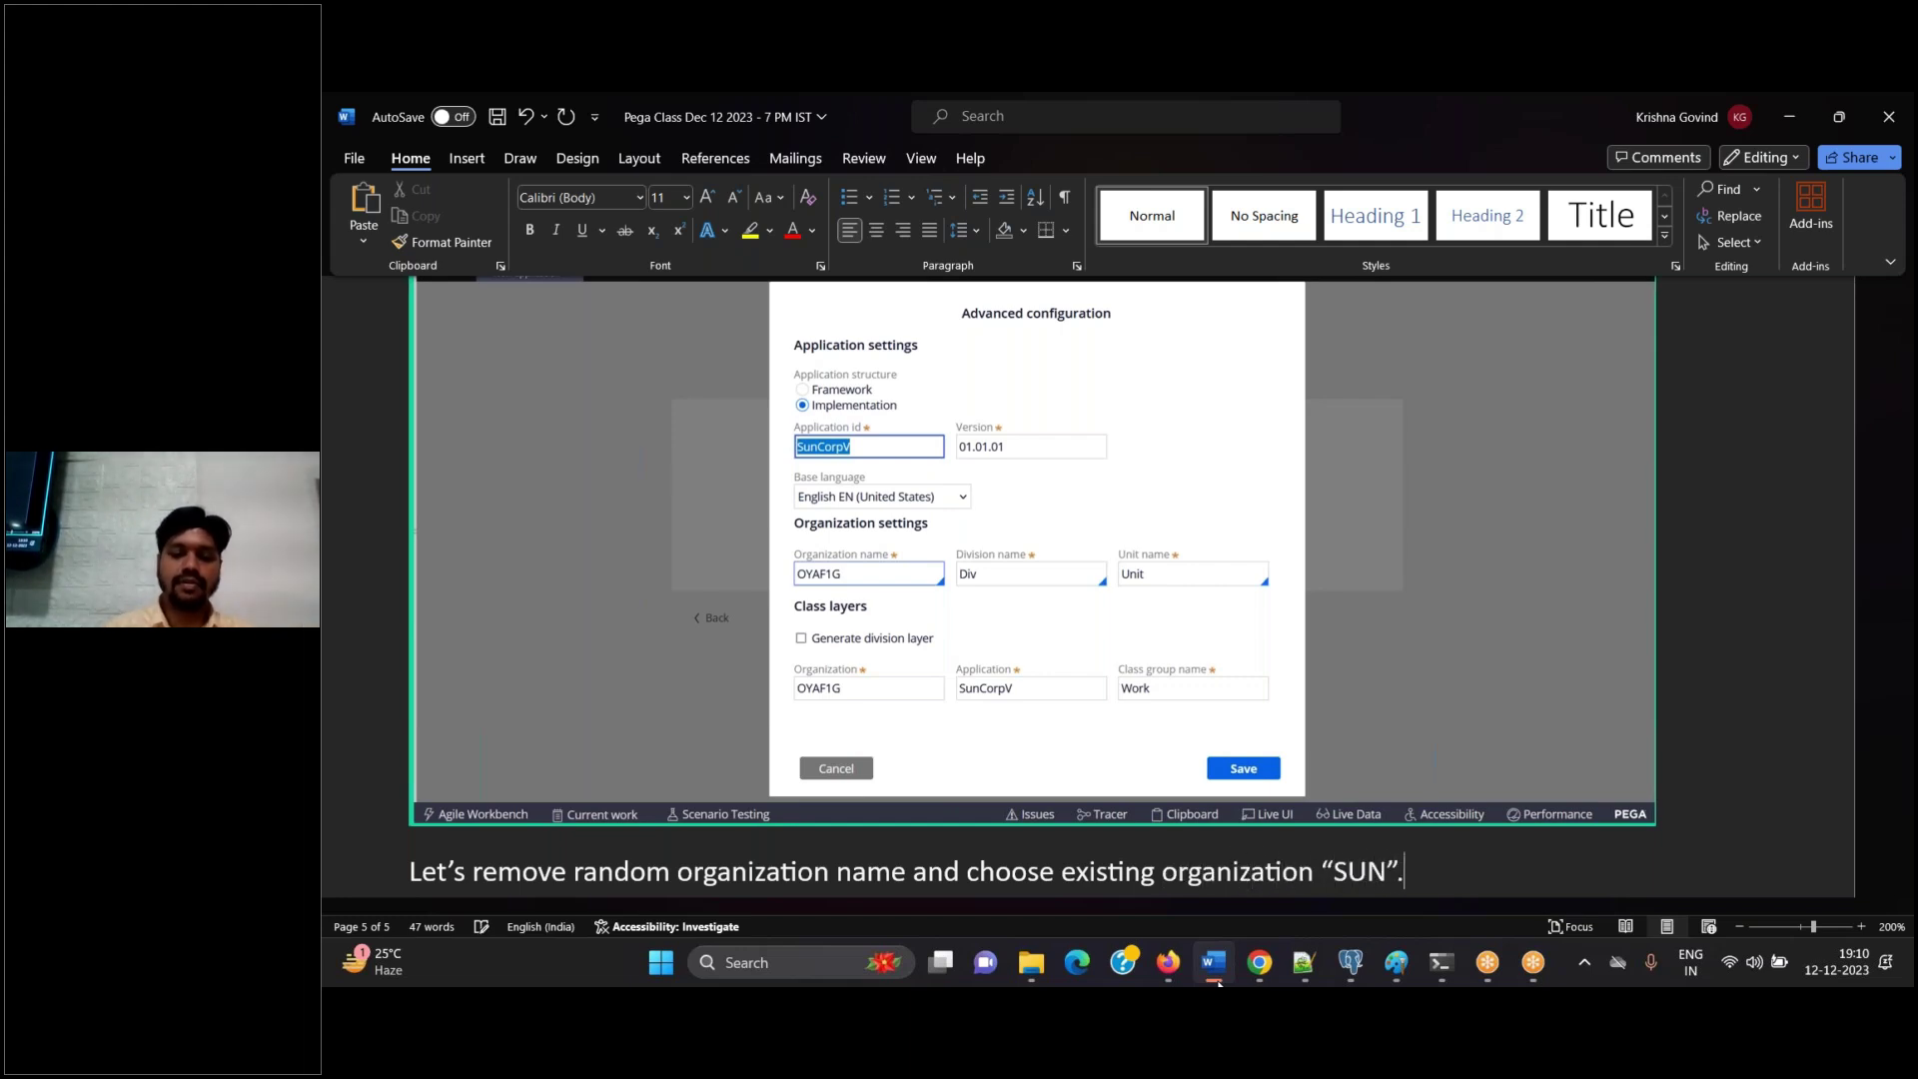
key(Return)
Add the best-practice note about a common organization for FW and IMPL applications, and save the document
text(W)
key(BackSpace)
text(Note : This)
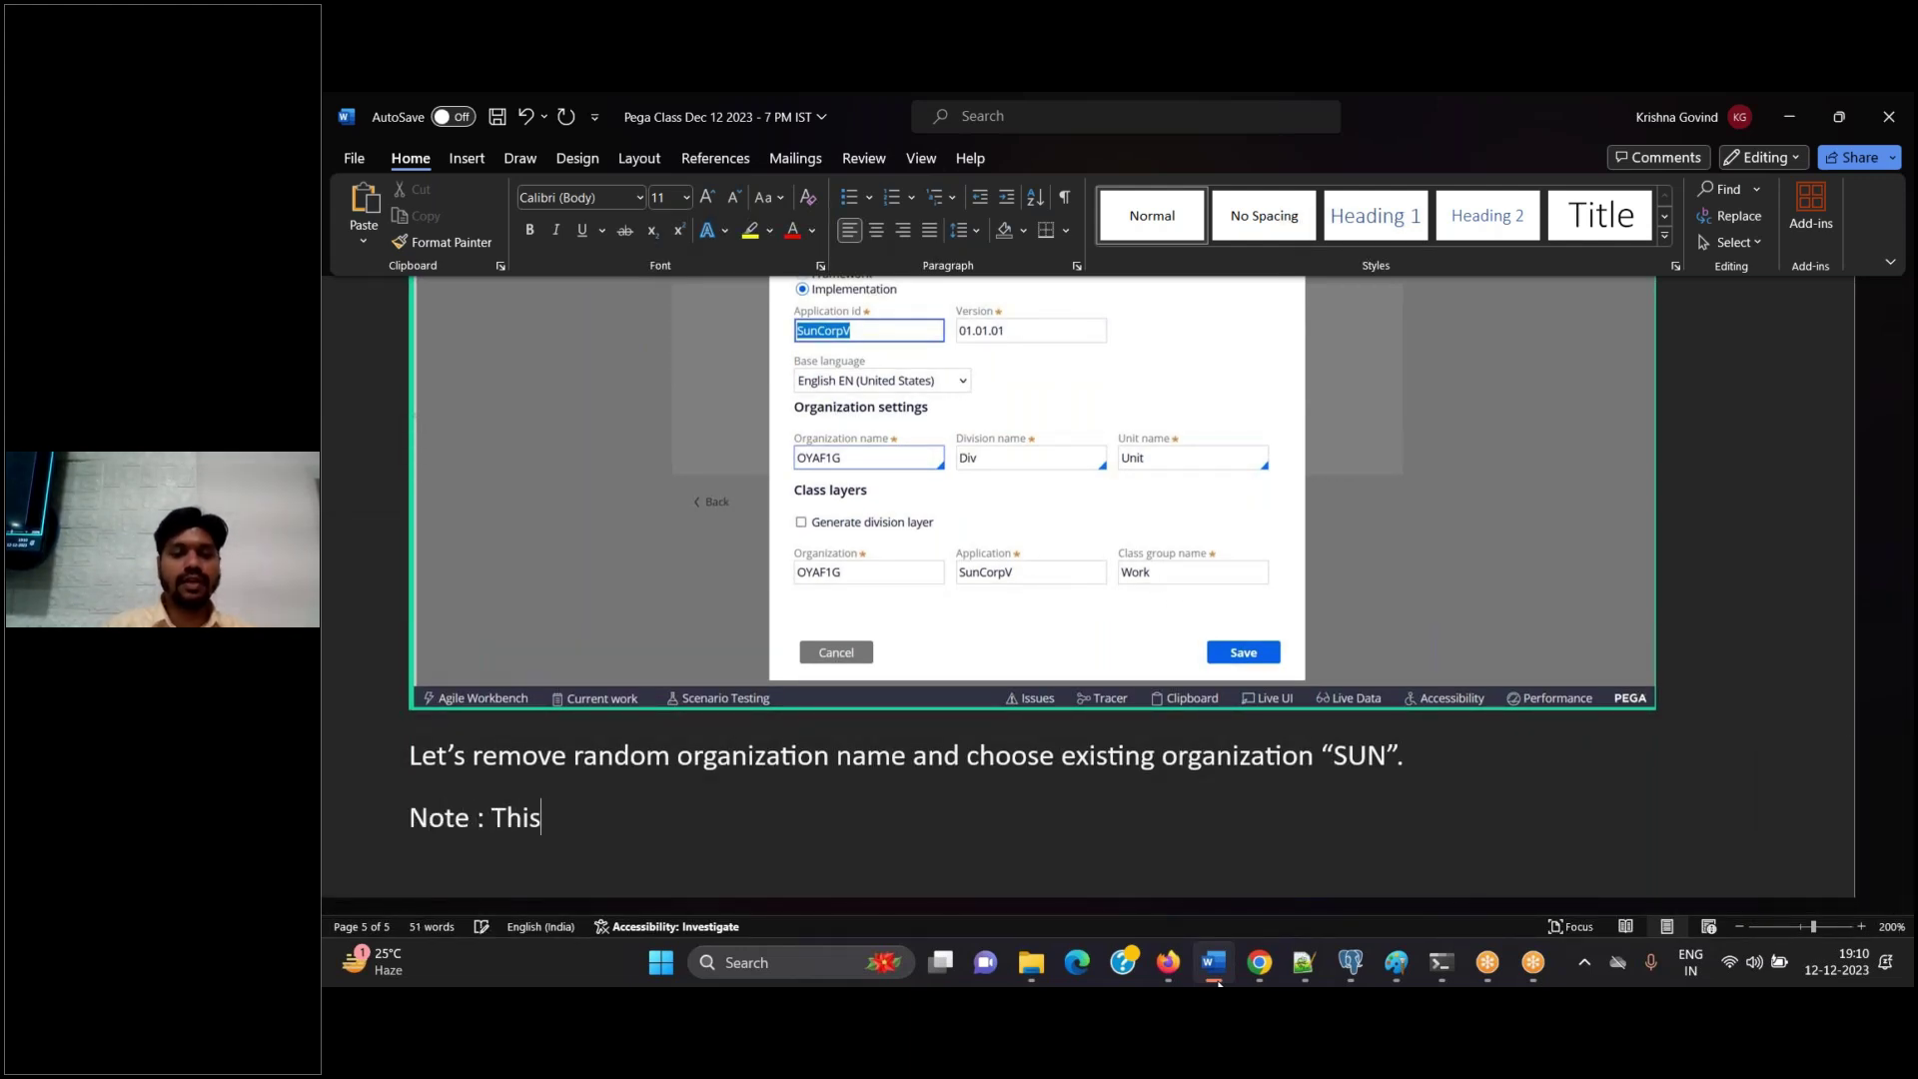
text( is a be)
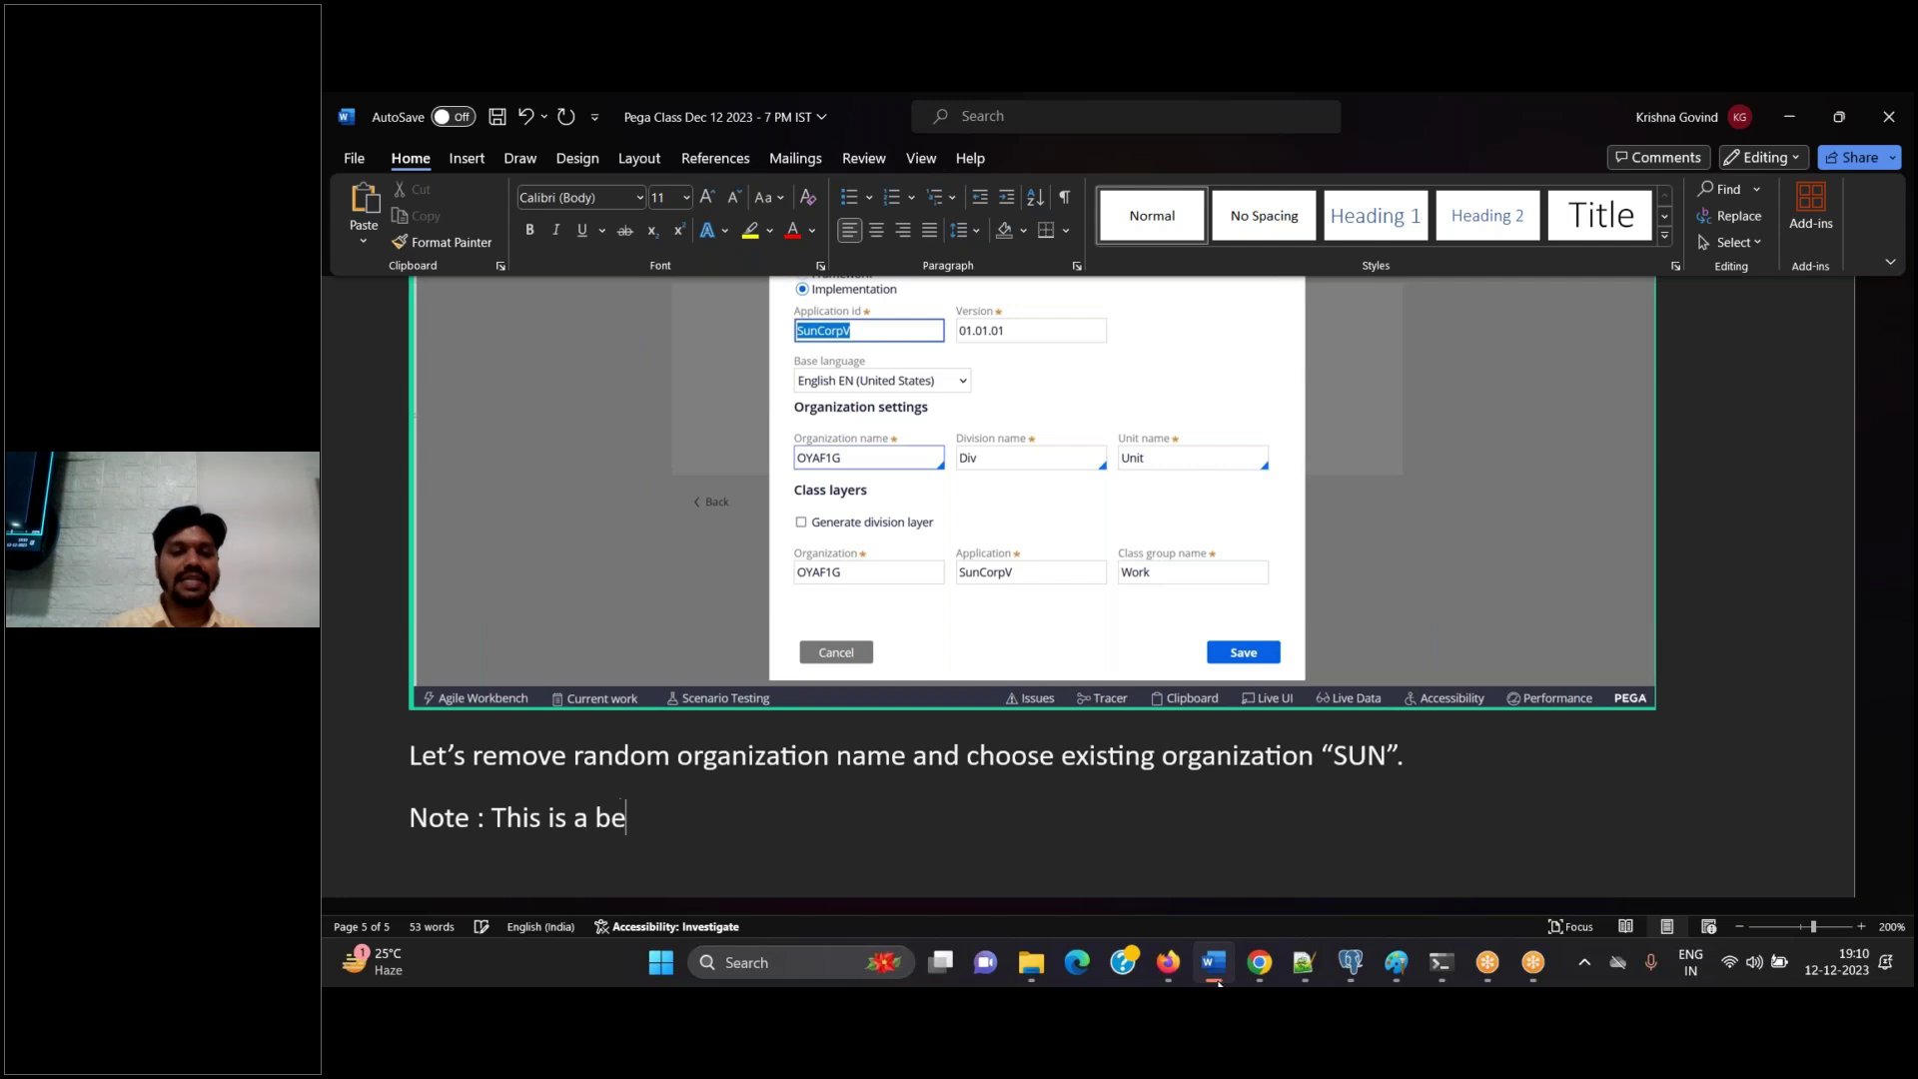
text(st practice )
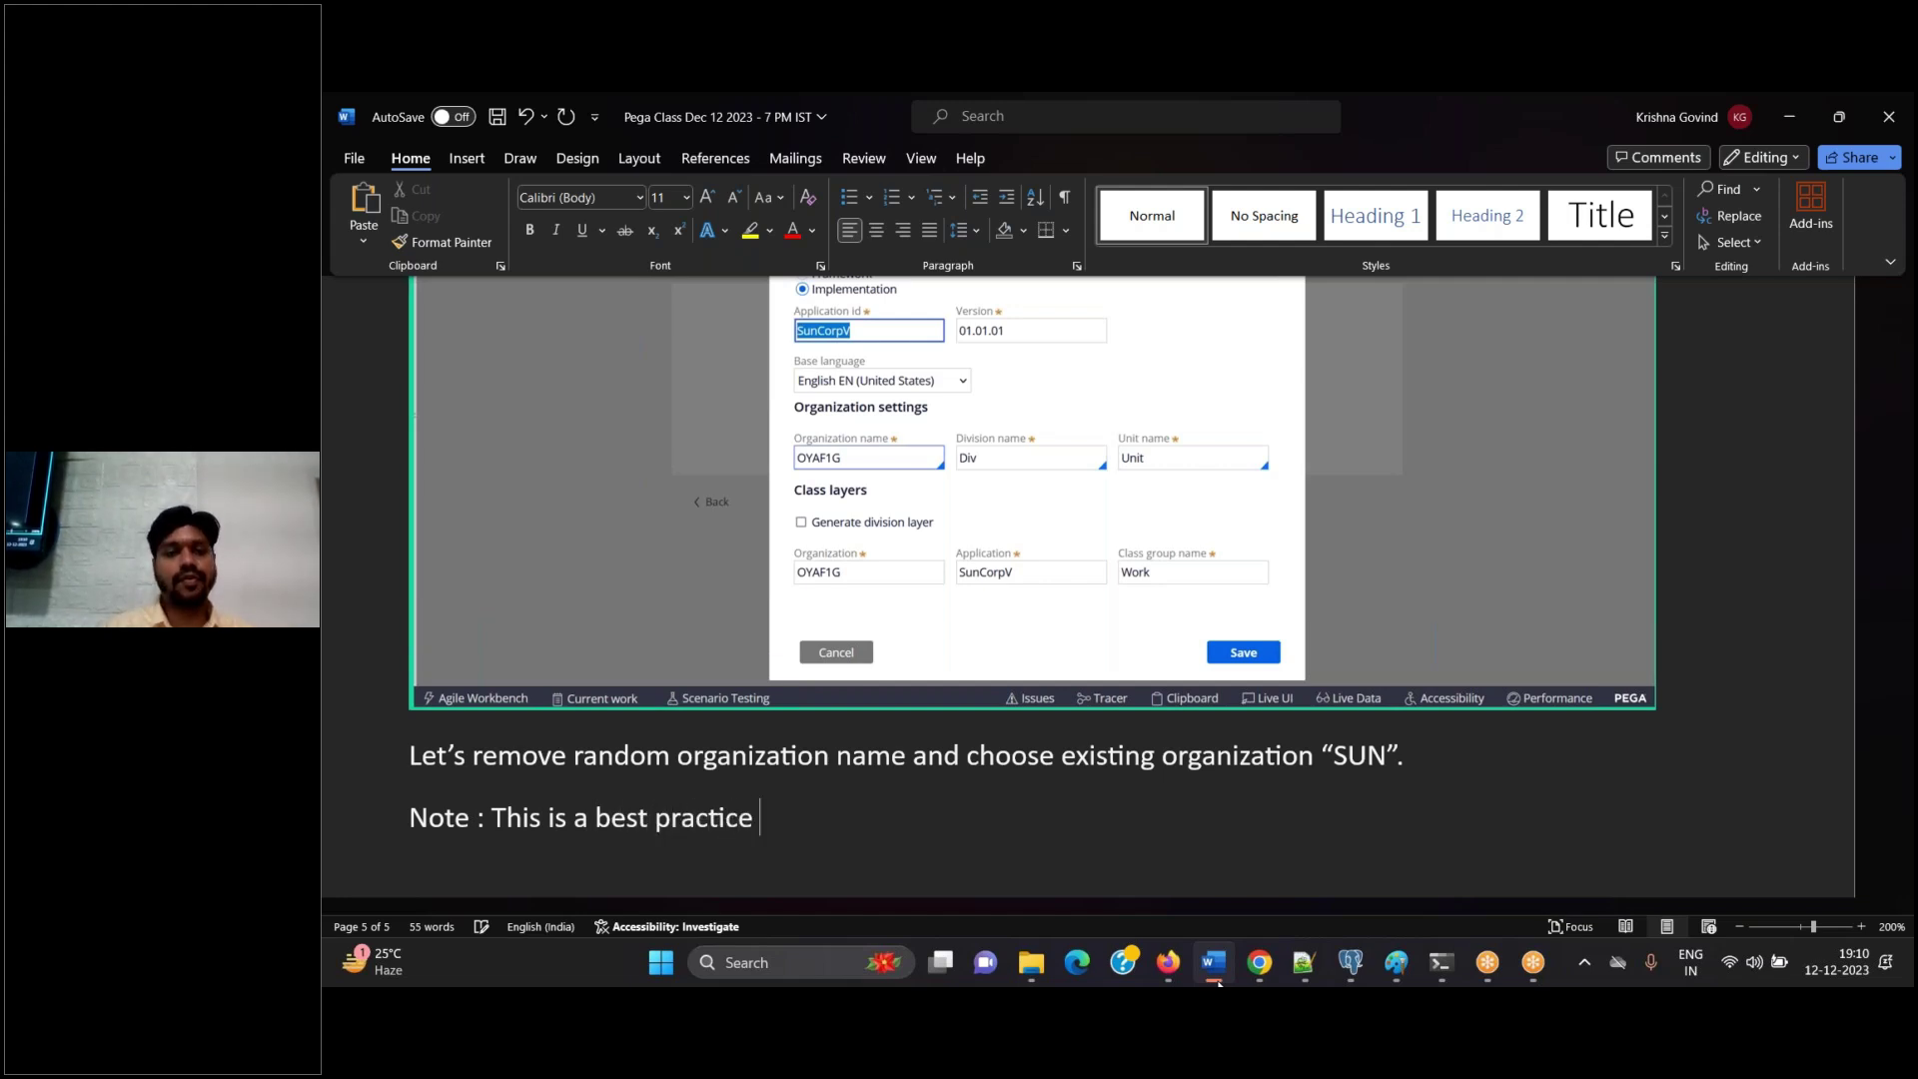
text(to have a )
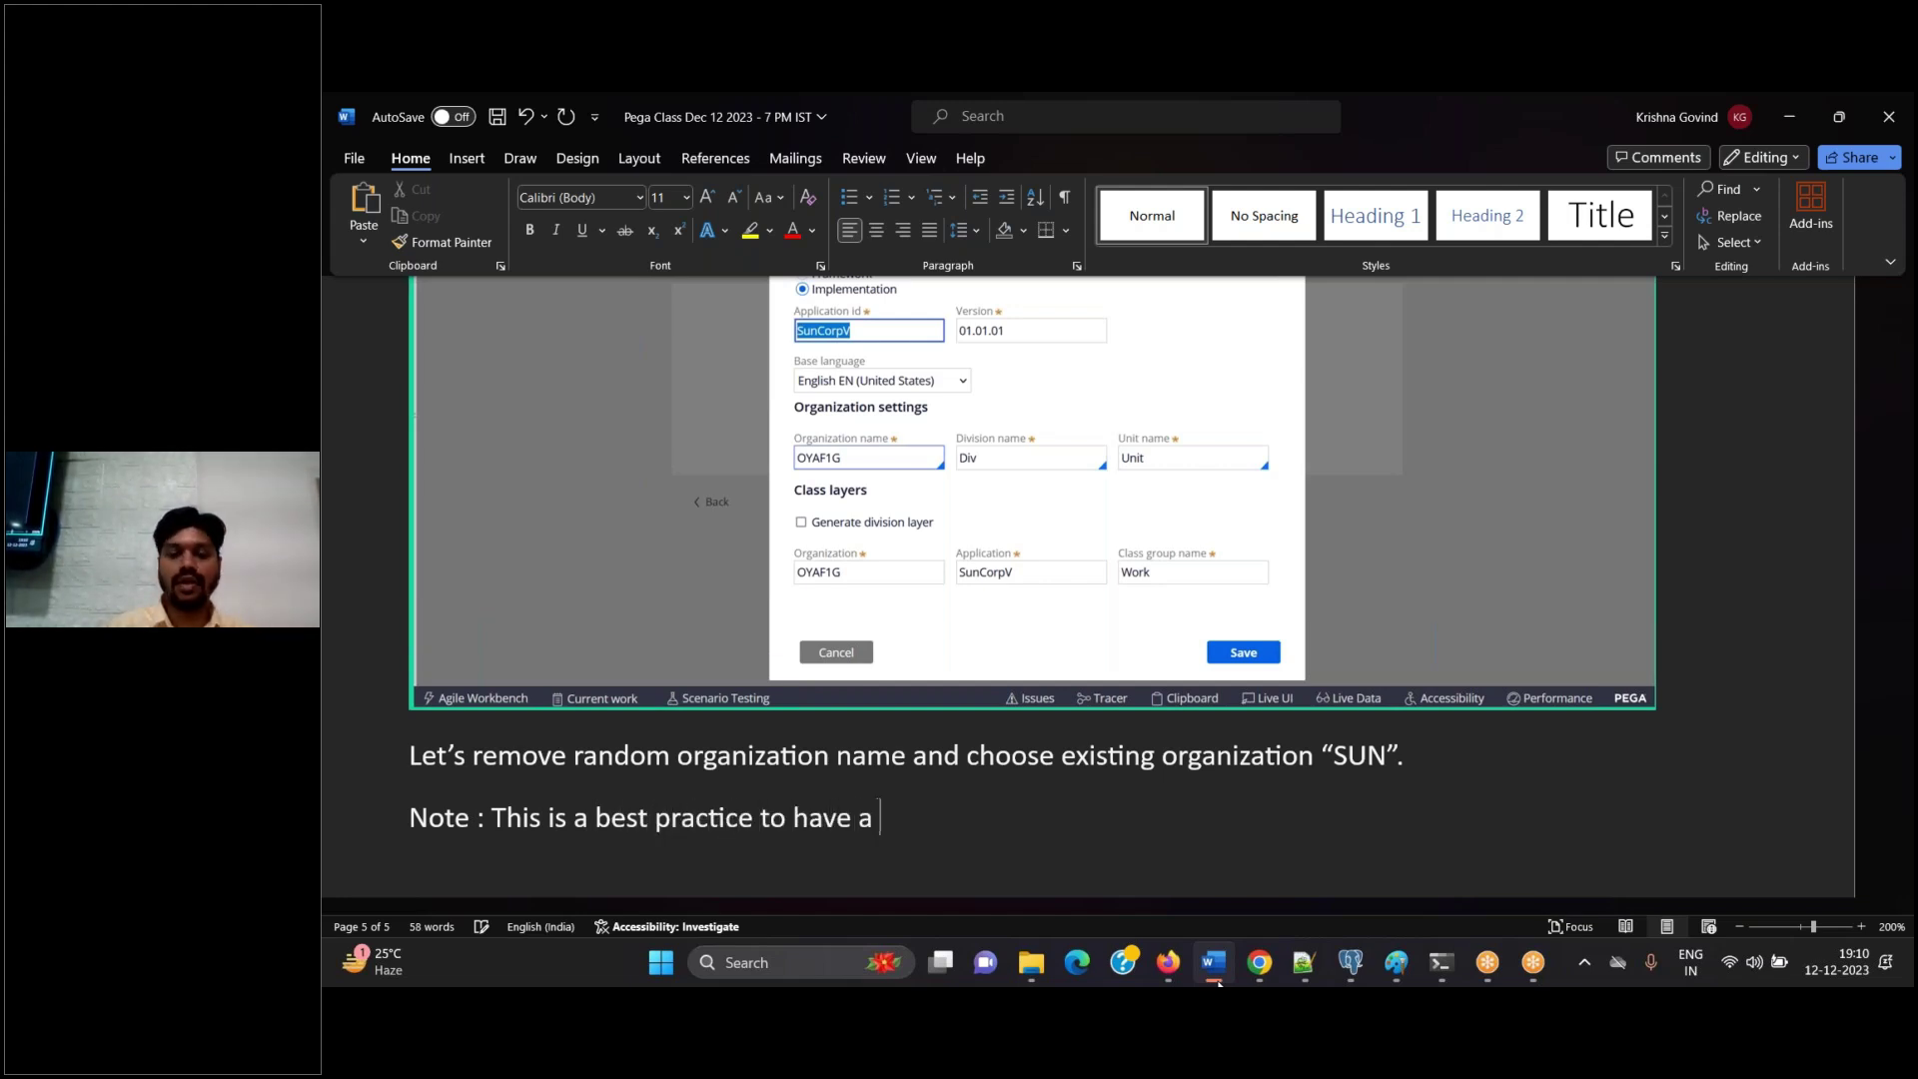
text(common org)
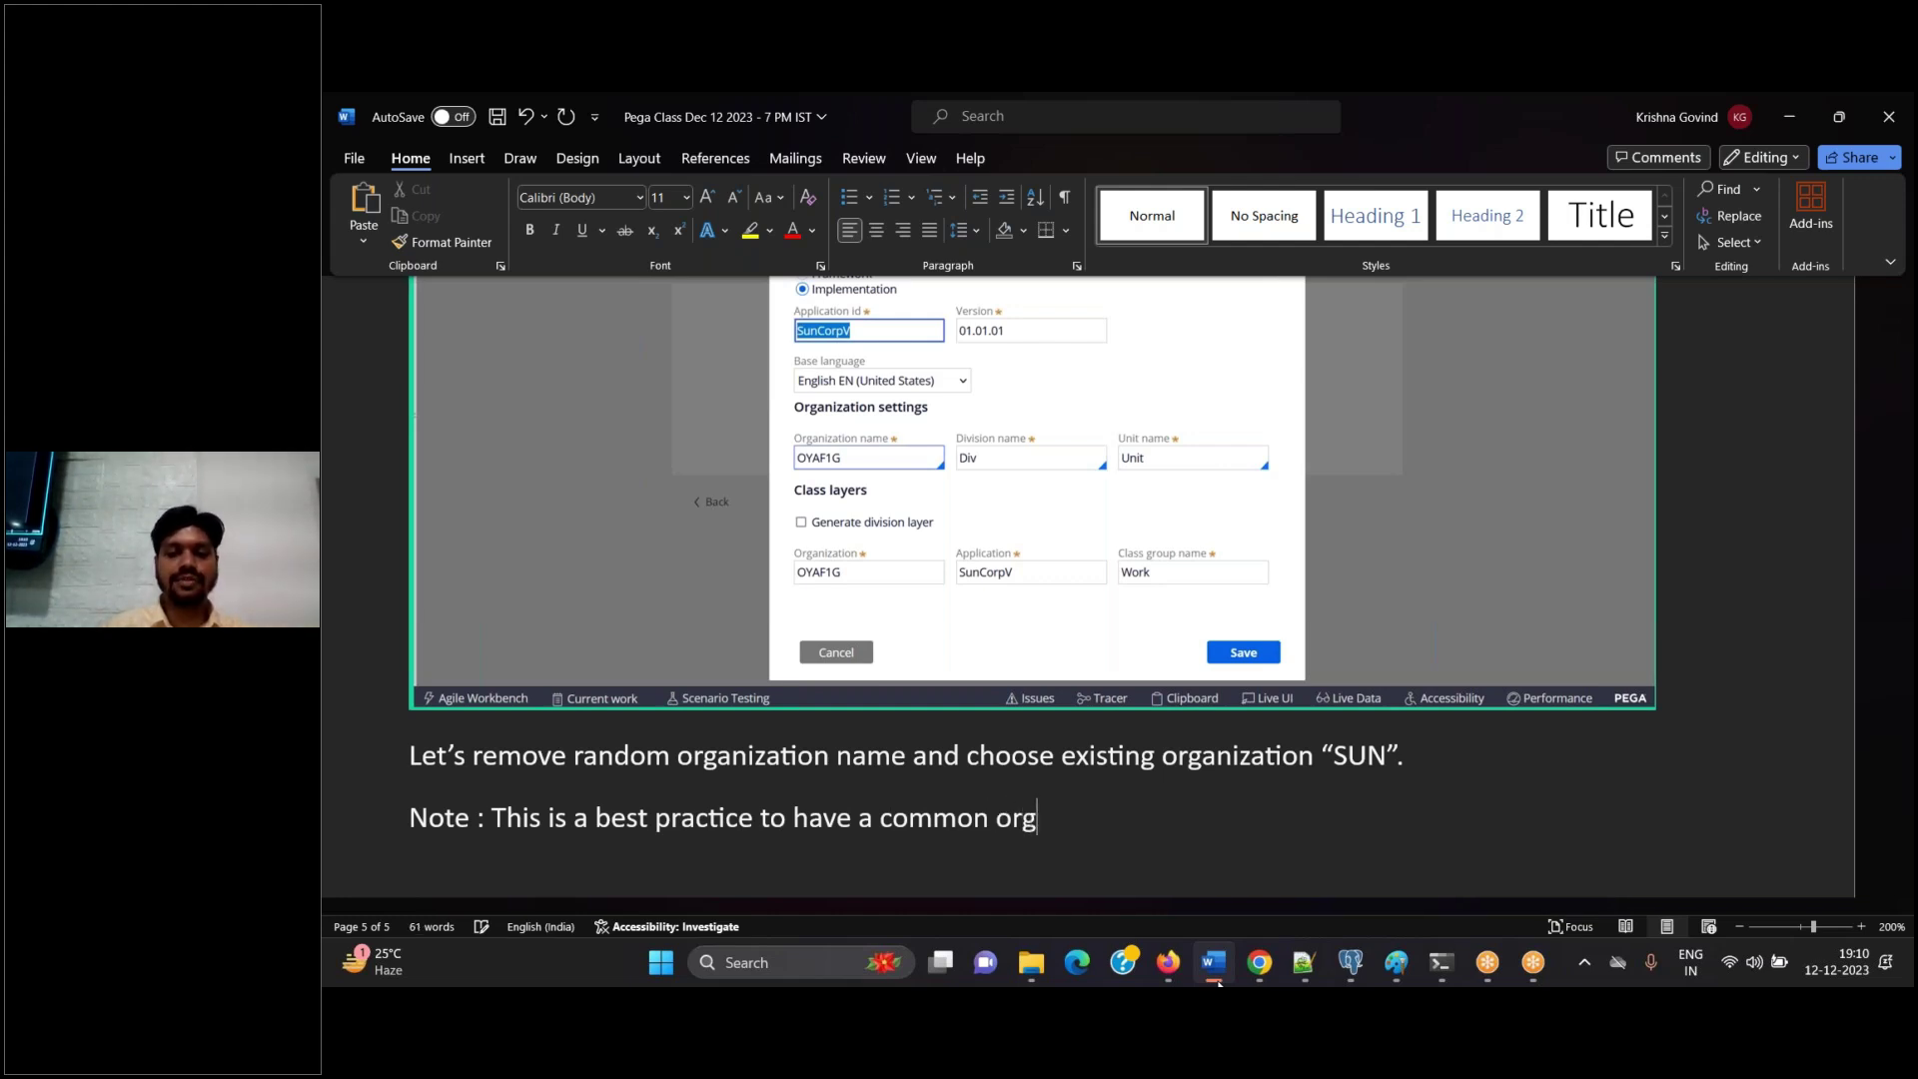
key(BackSpace)
text(ganization betw)
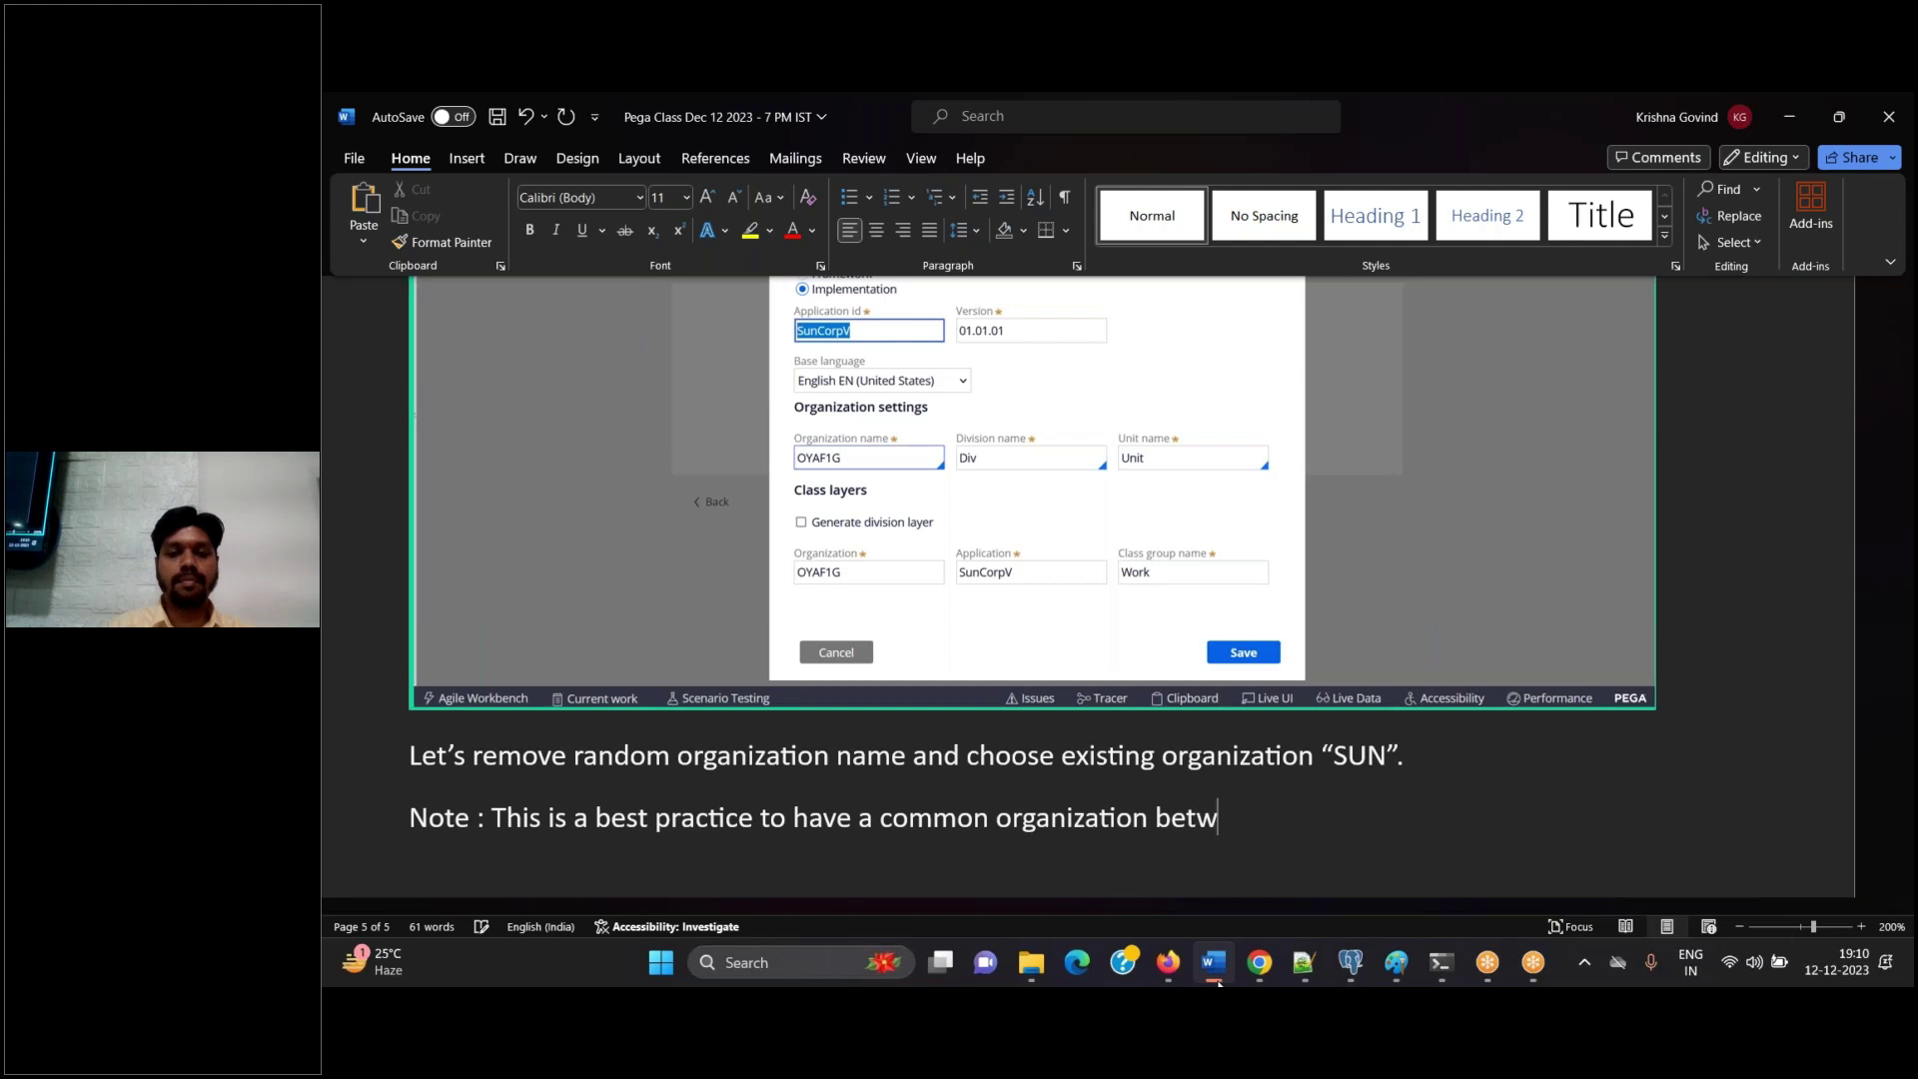
text(een FW and )
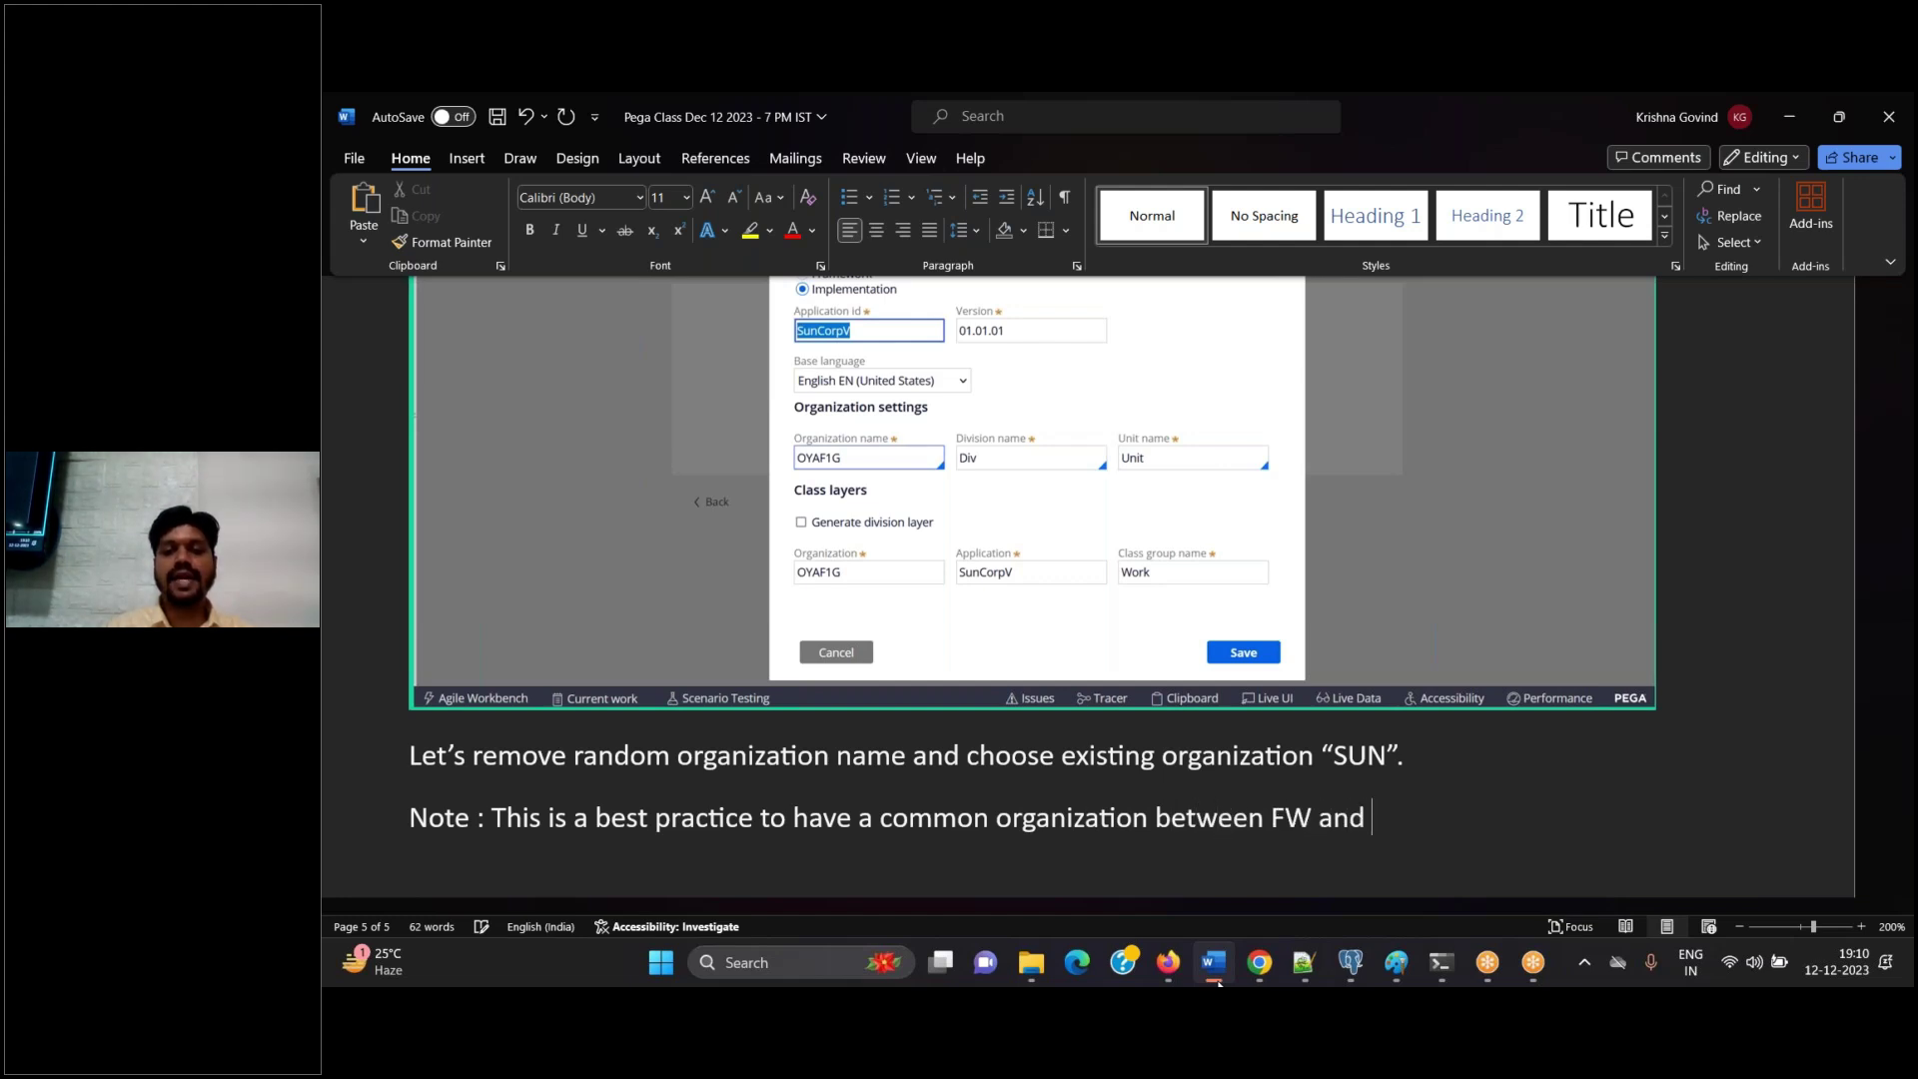
text(IMPL Application.)
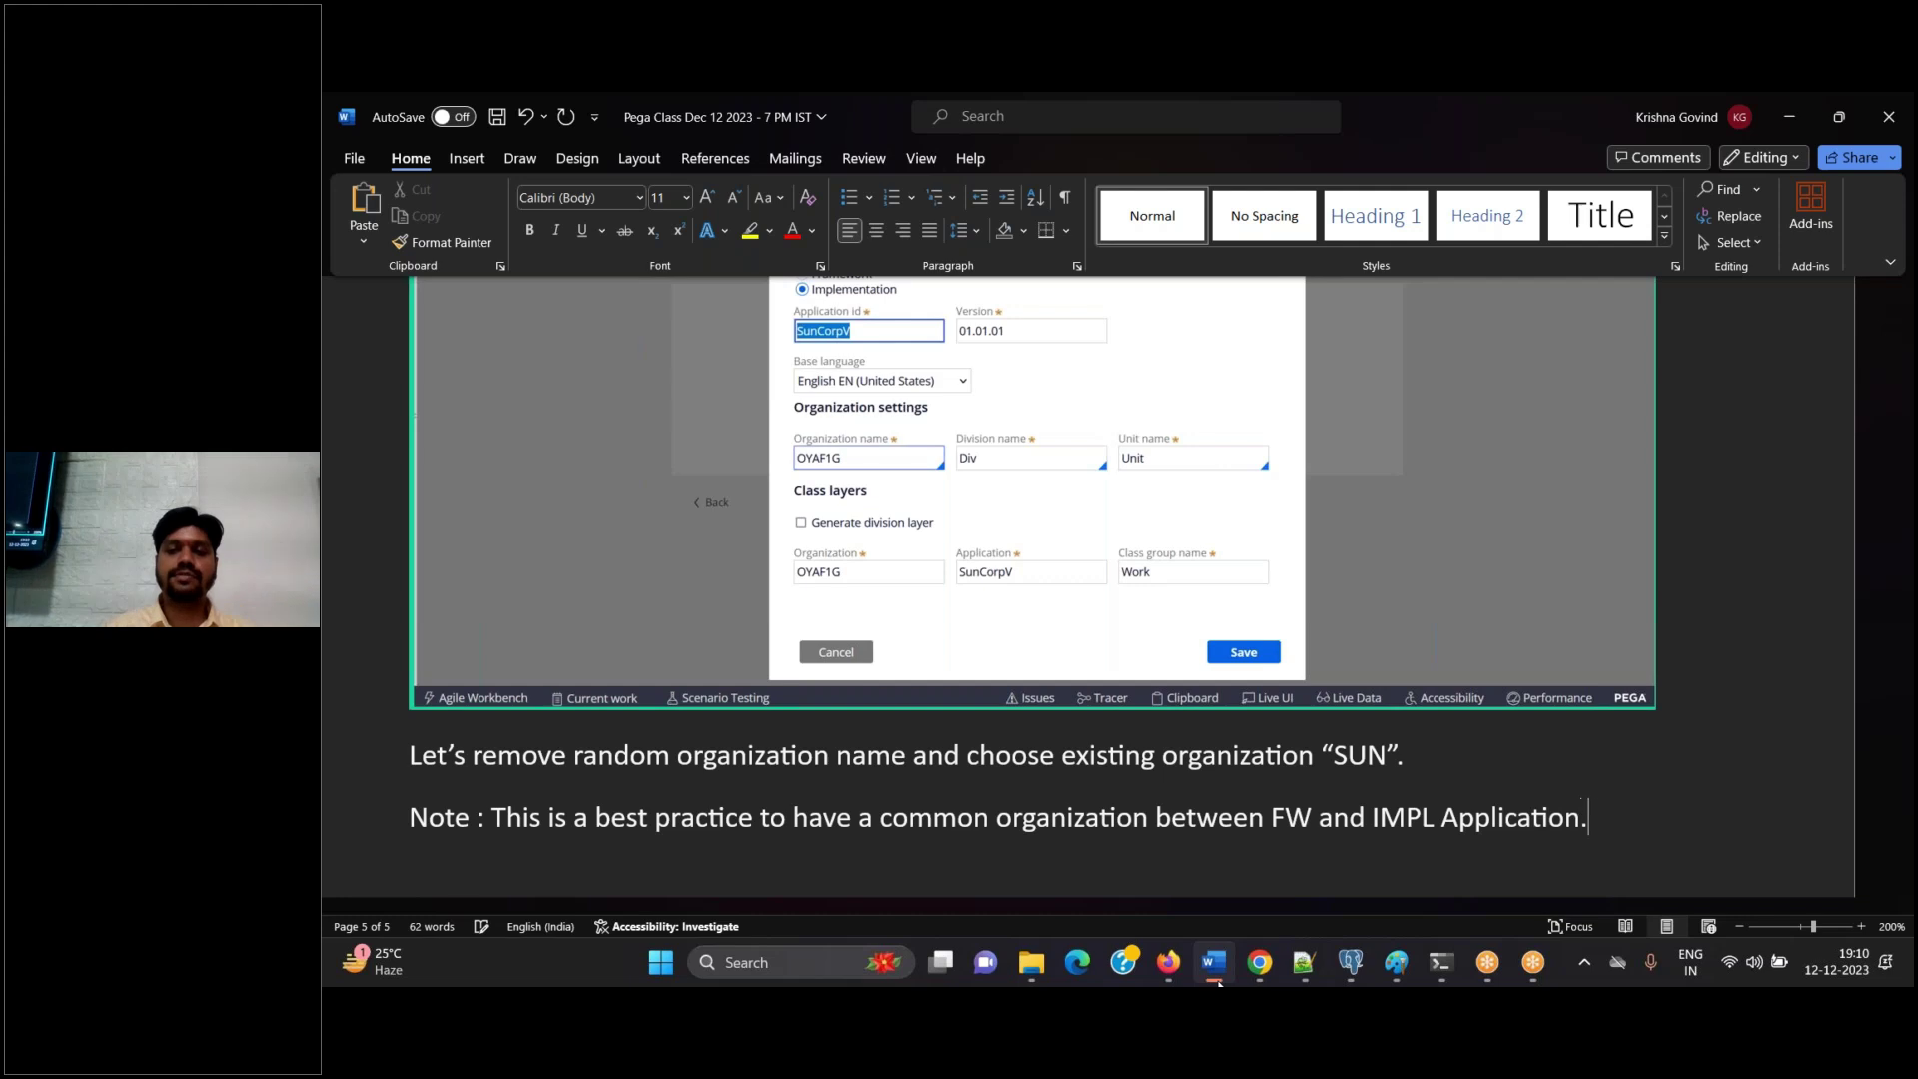
key(Return)
key(ctrl+s)
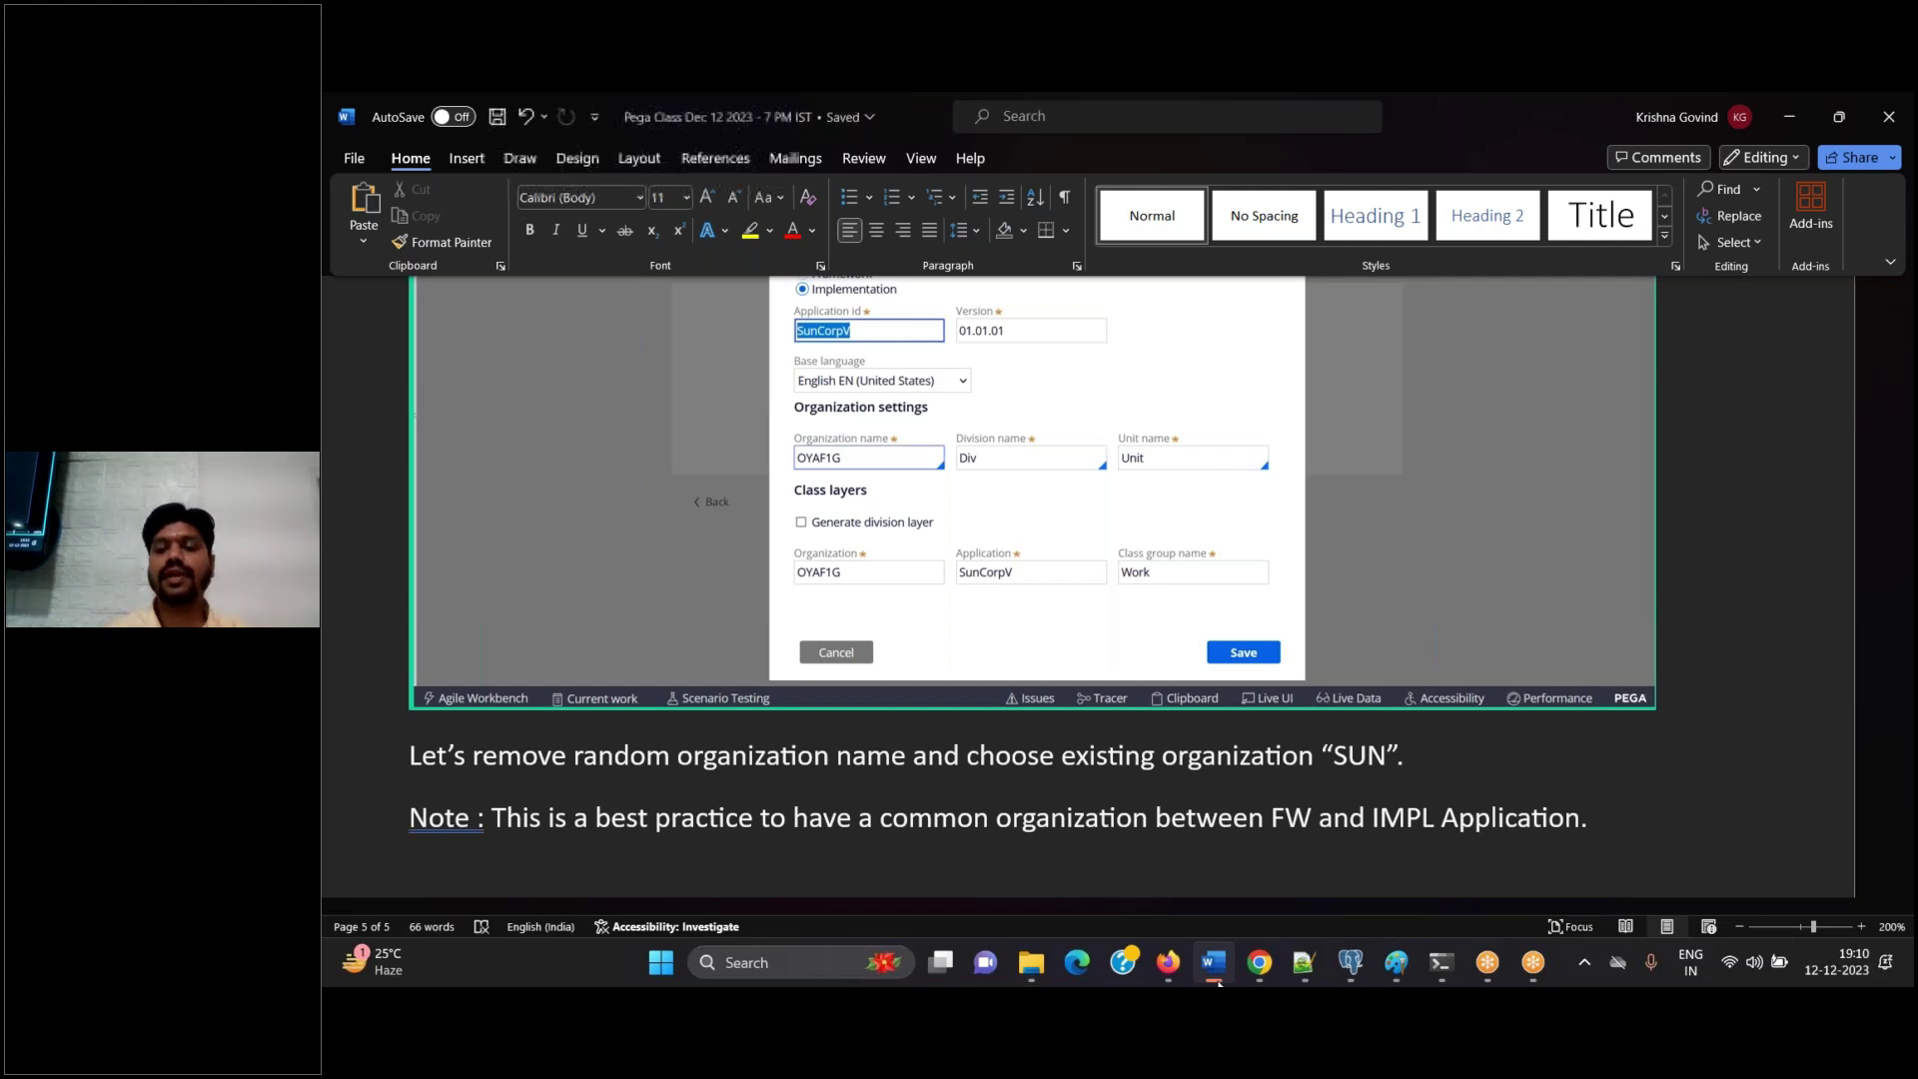
click(1218, 984)
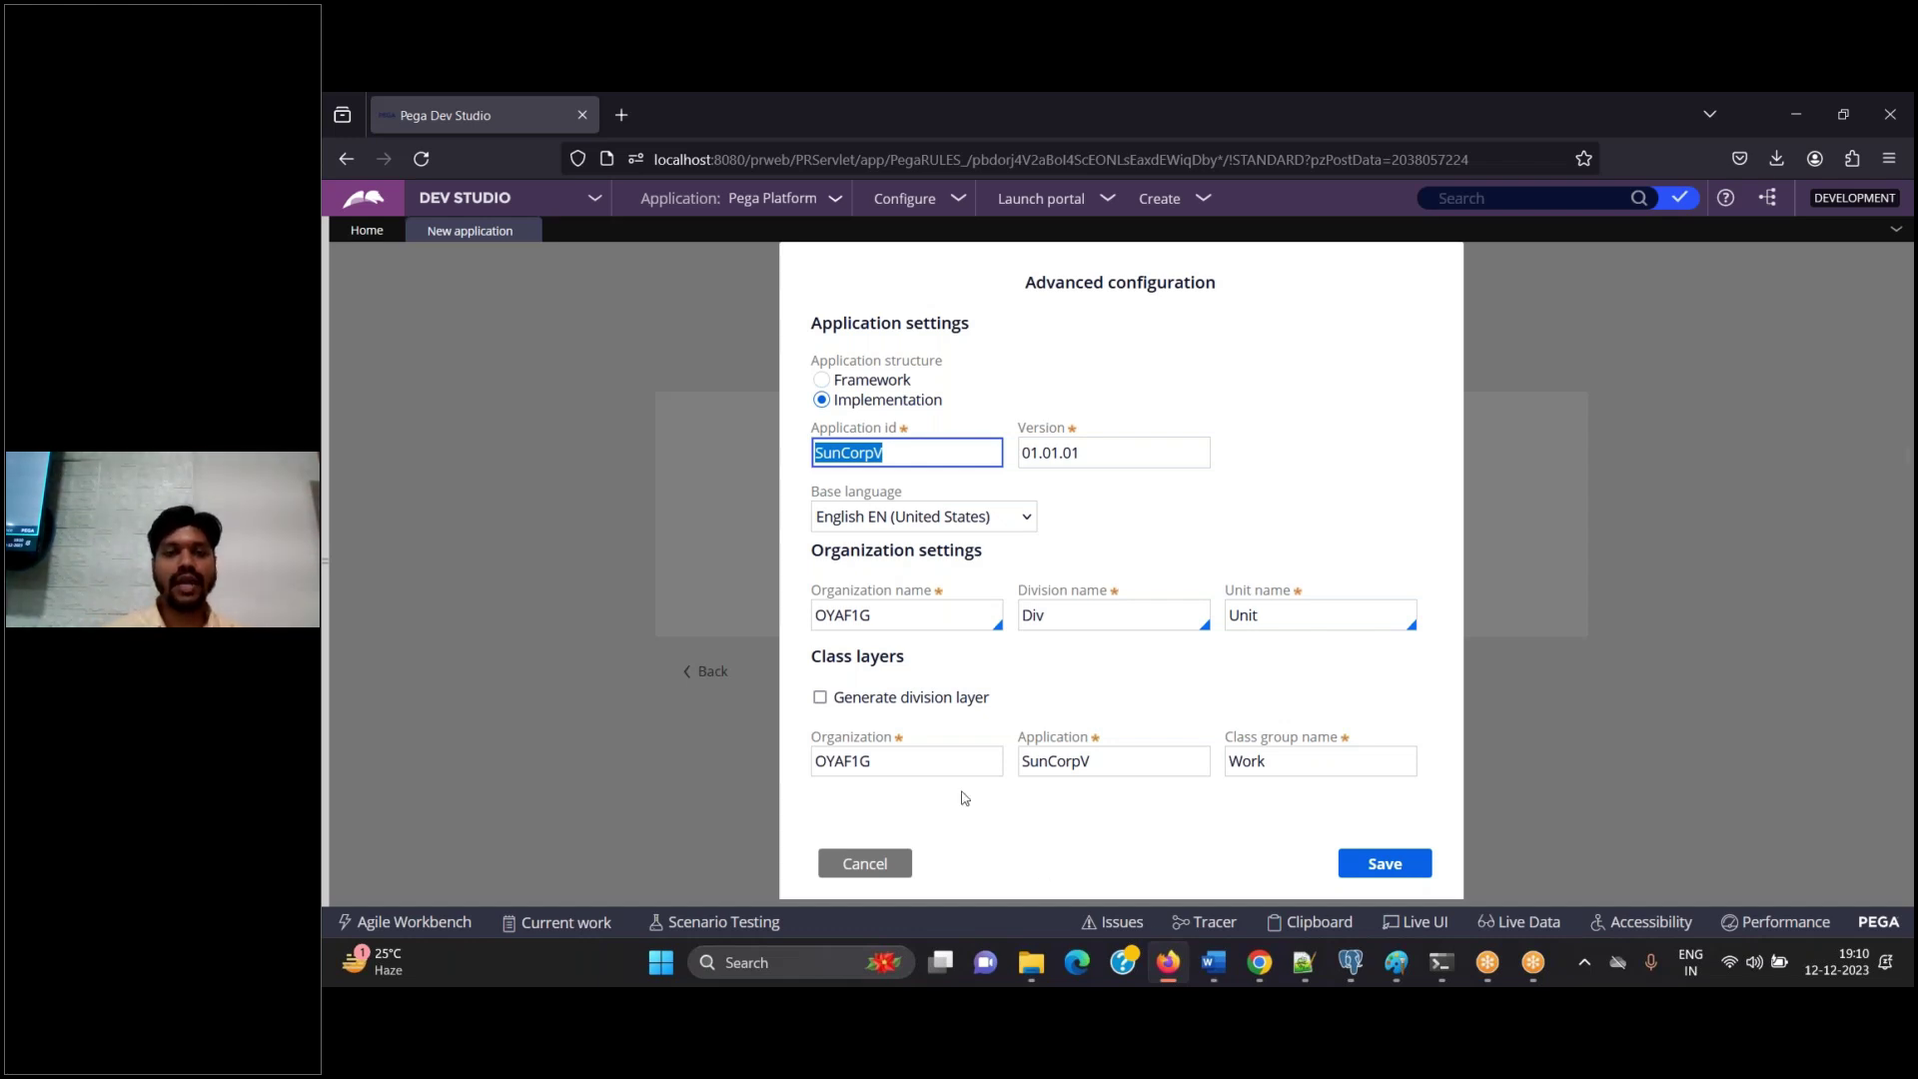
Replace organization name OYAF1G with the existing SUN organization, capturing the dialog in Word
double_click(920, 615)
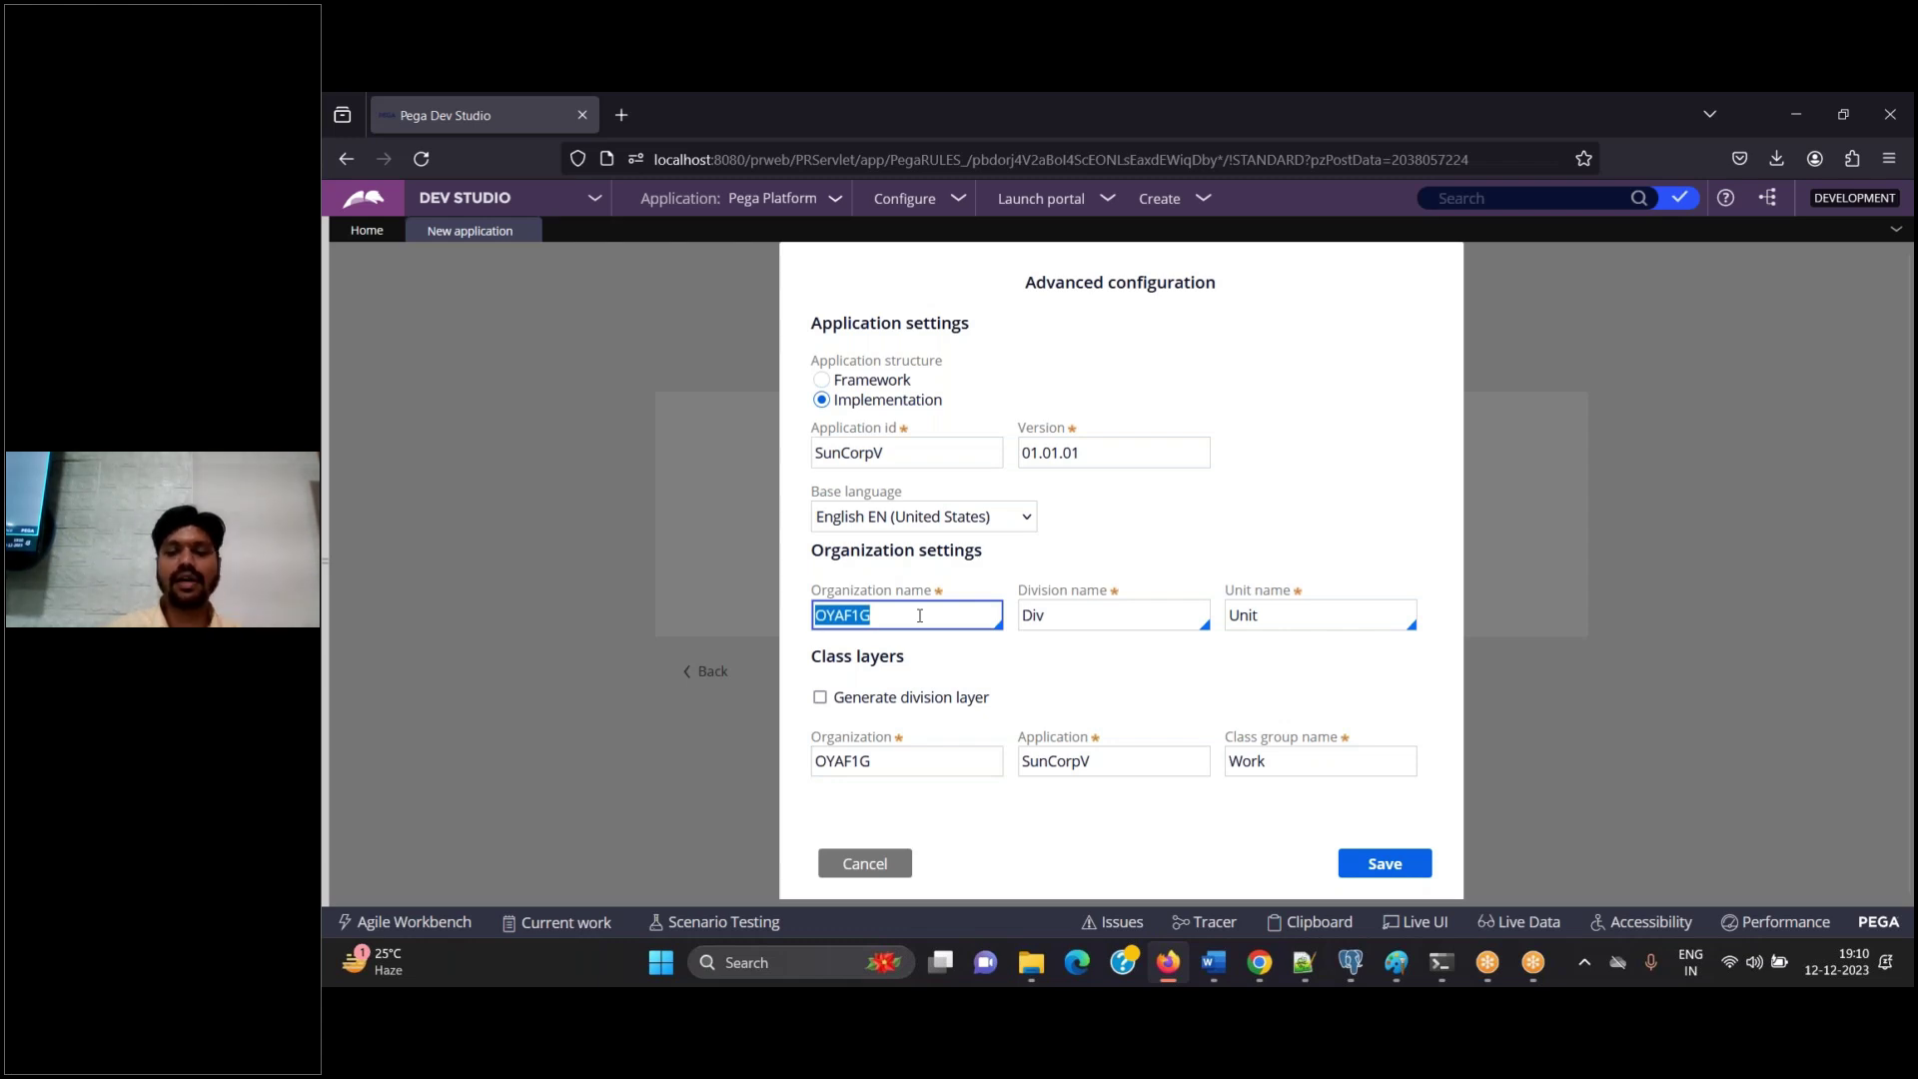
key(BackSpace)
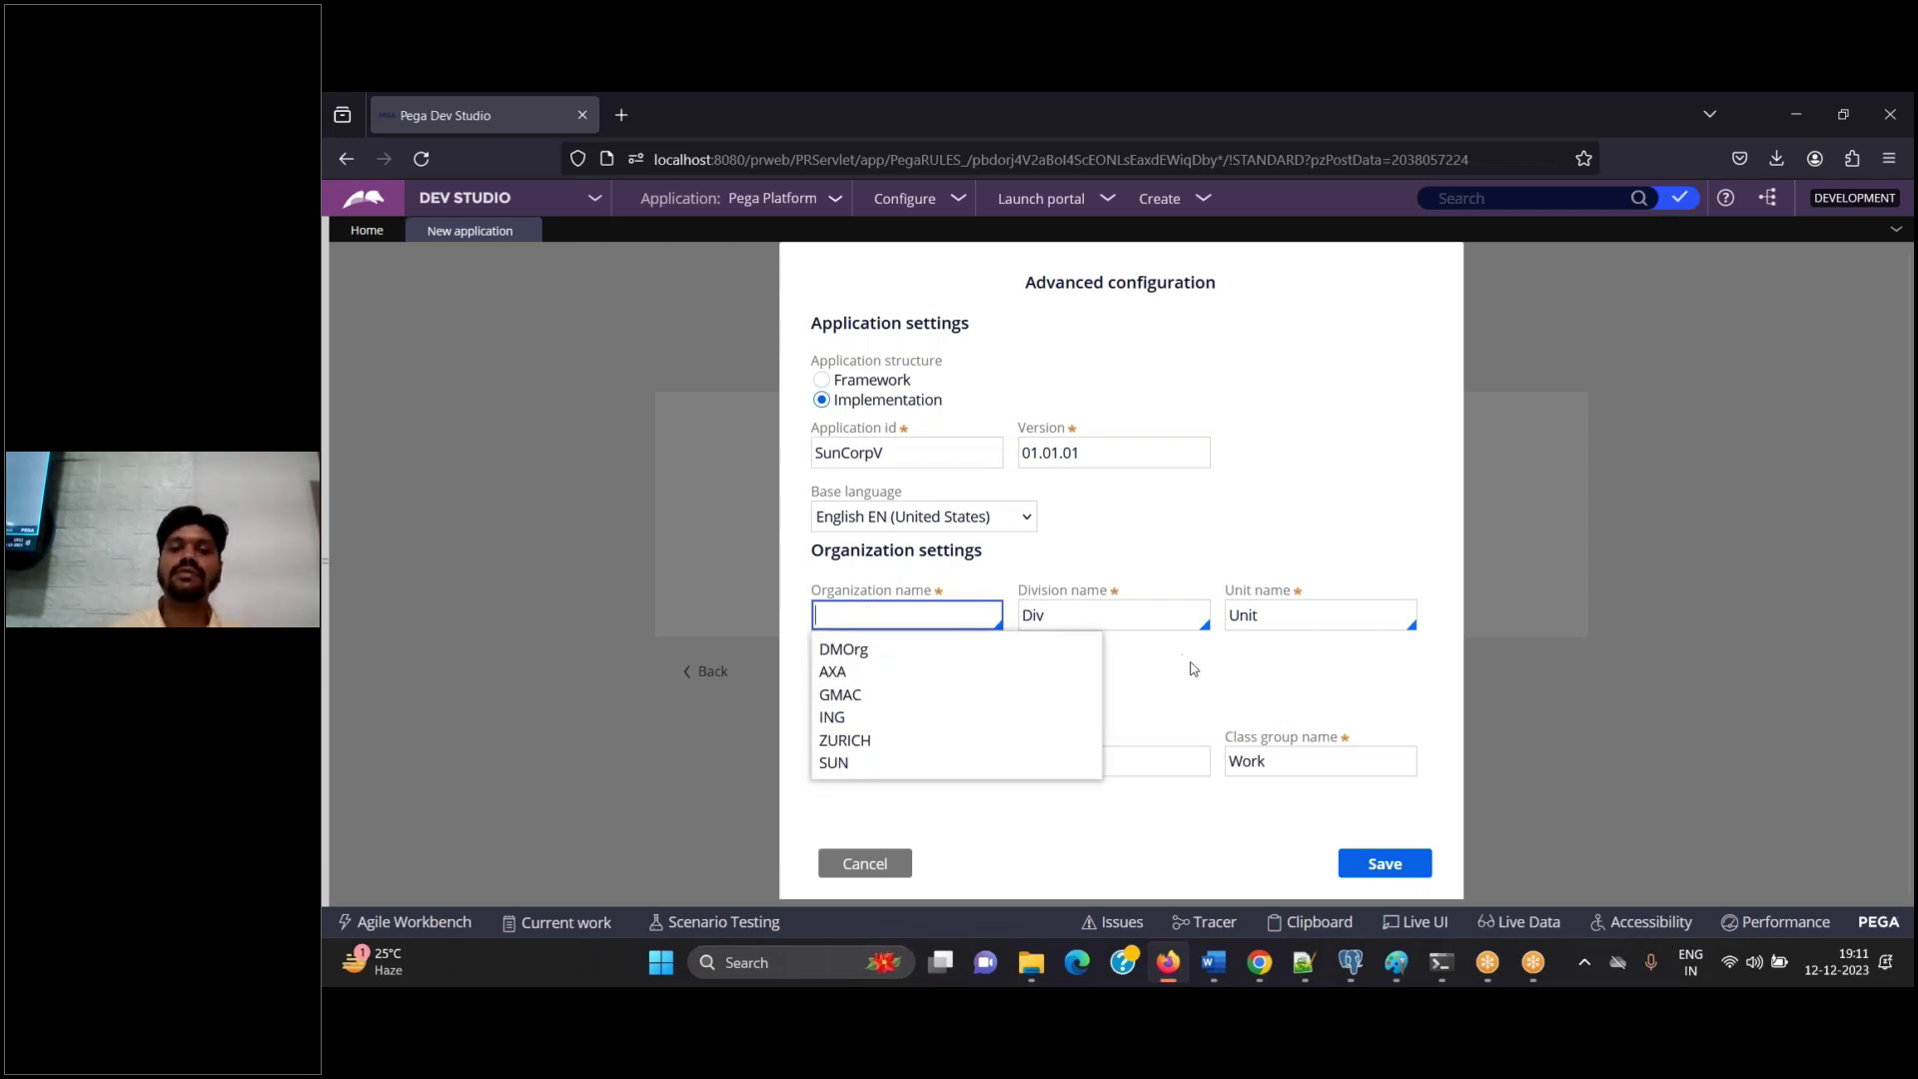
click(959, 620)
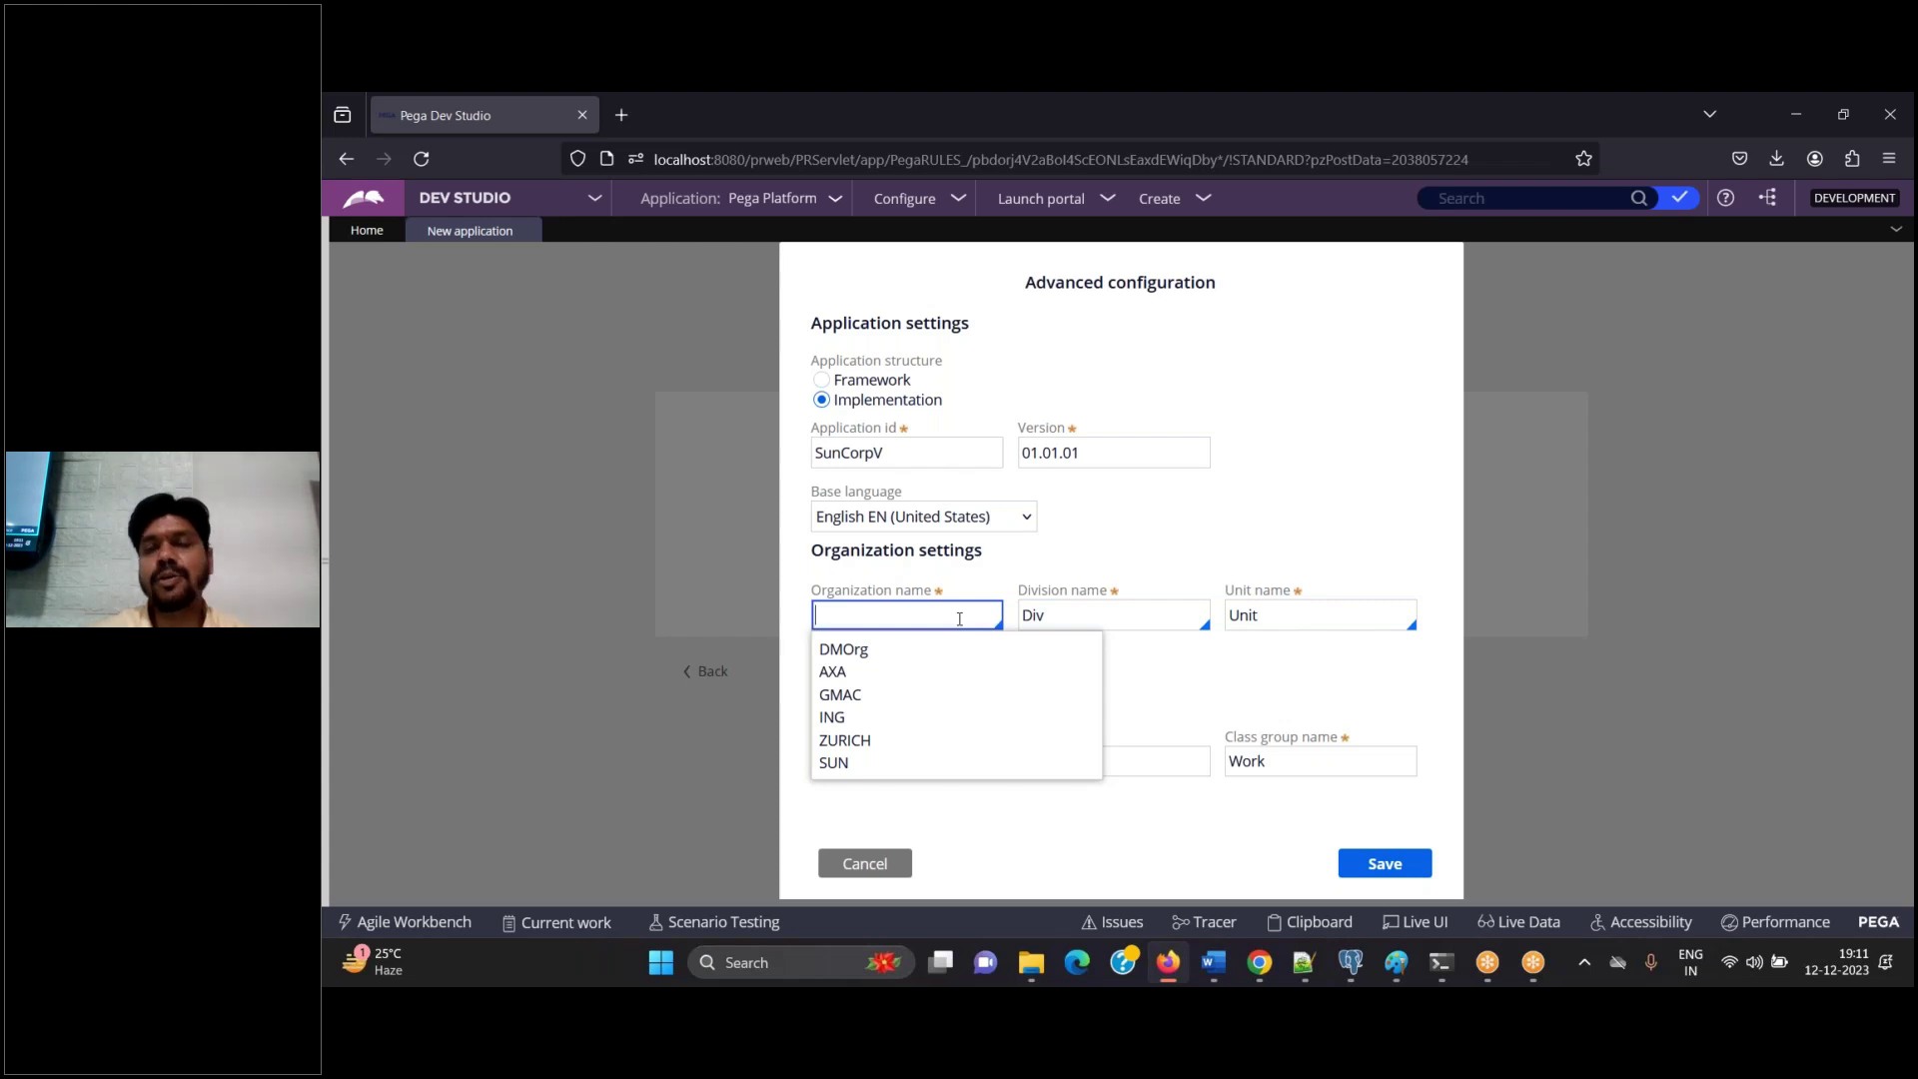
key(Down)
key(Up)
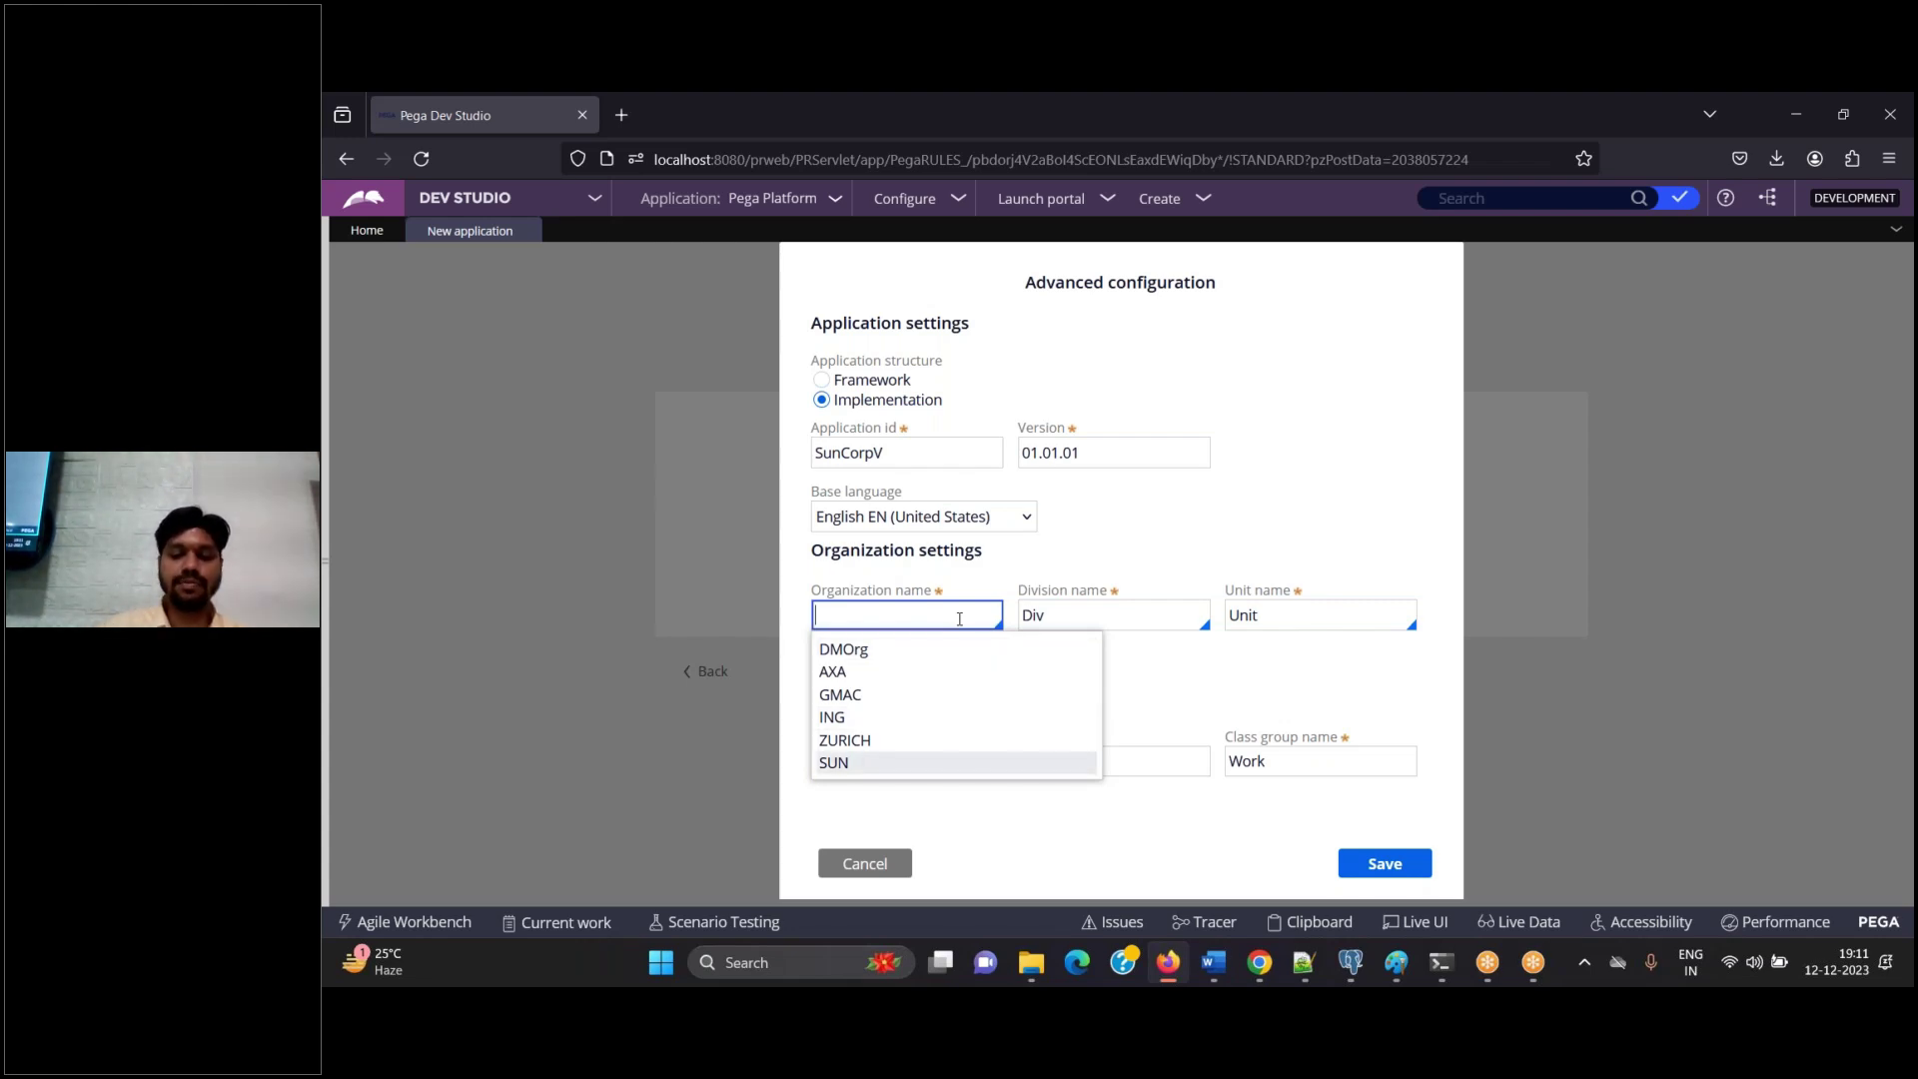
click(1213, 962)
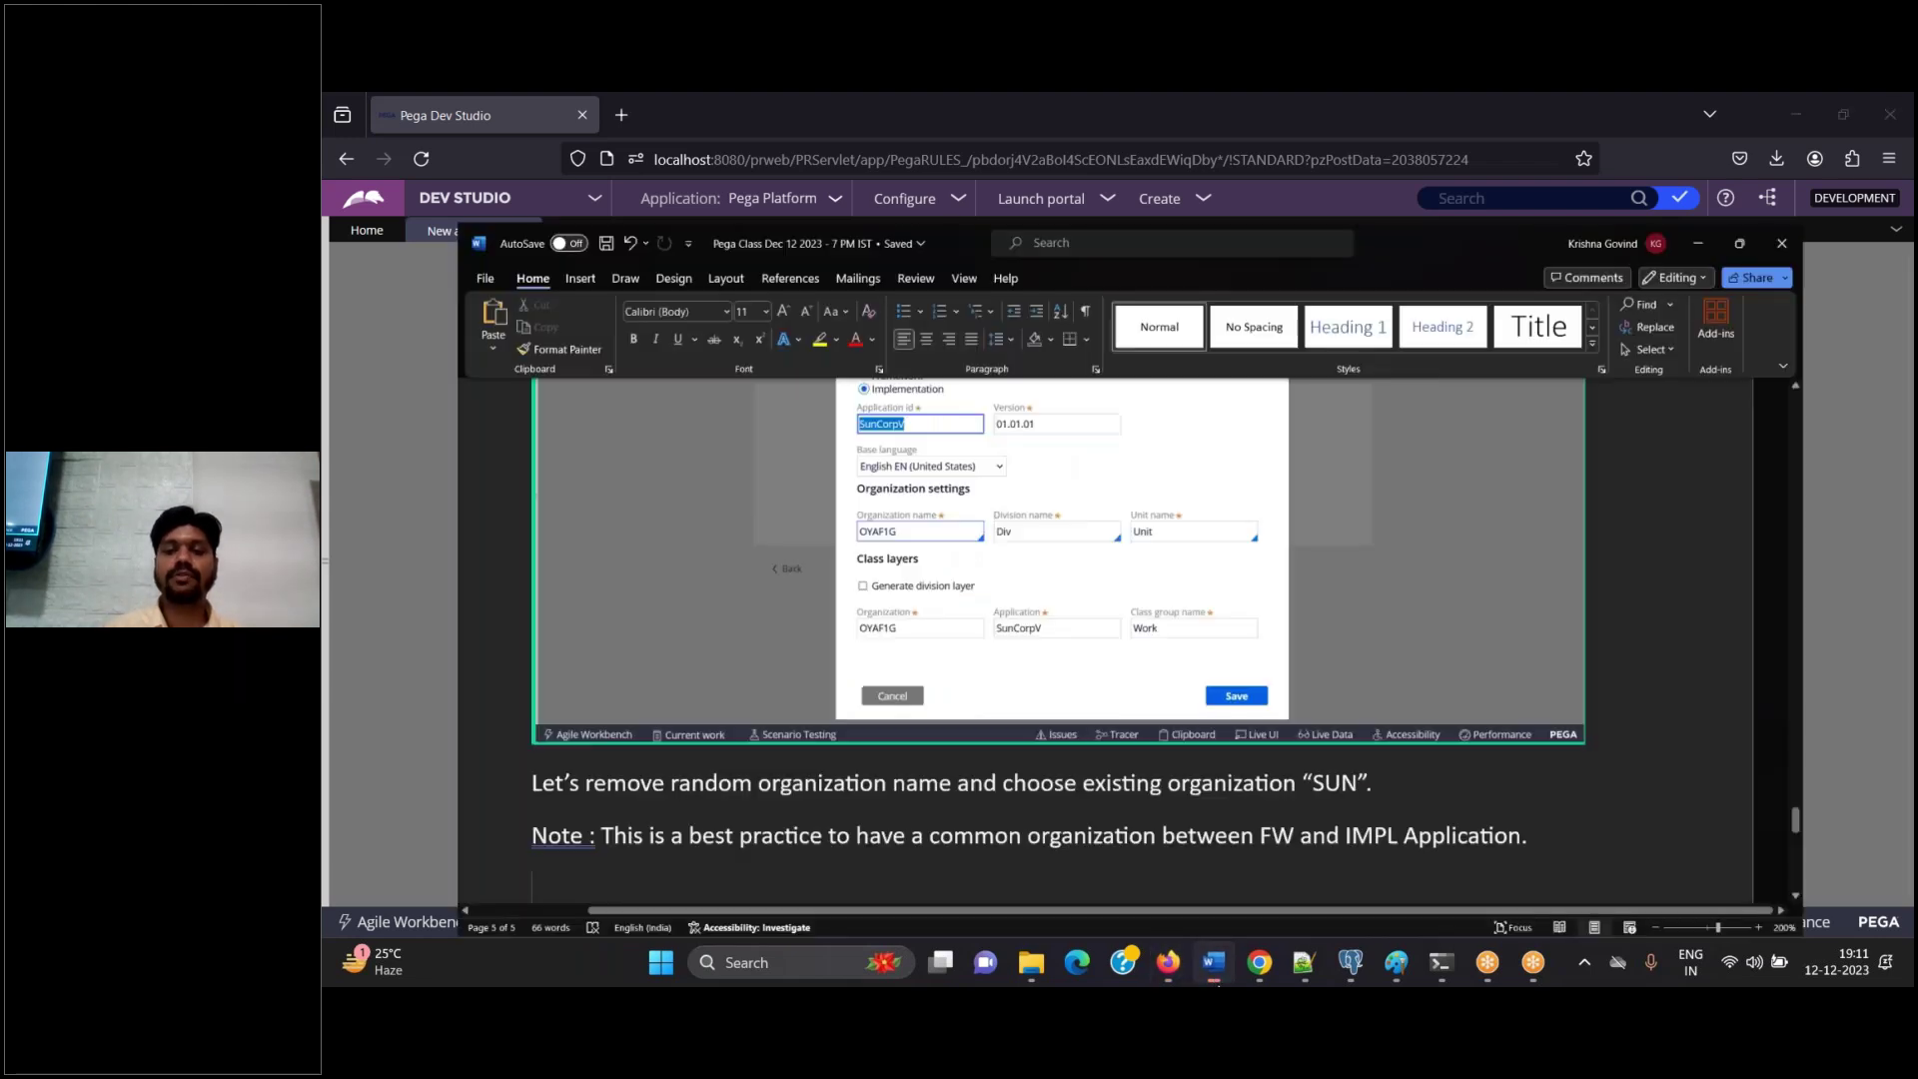
key(ctrl+v)
key(alt+Tab)
key(Down)
key(Down)
key(Down)
key(Down)
key(Down)
key(Down)
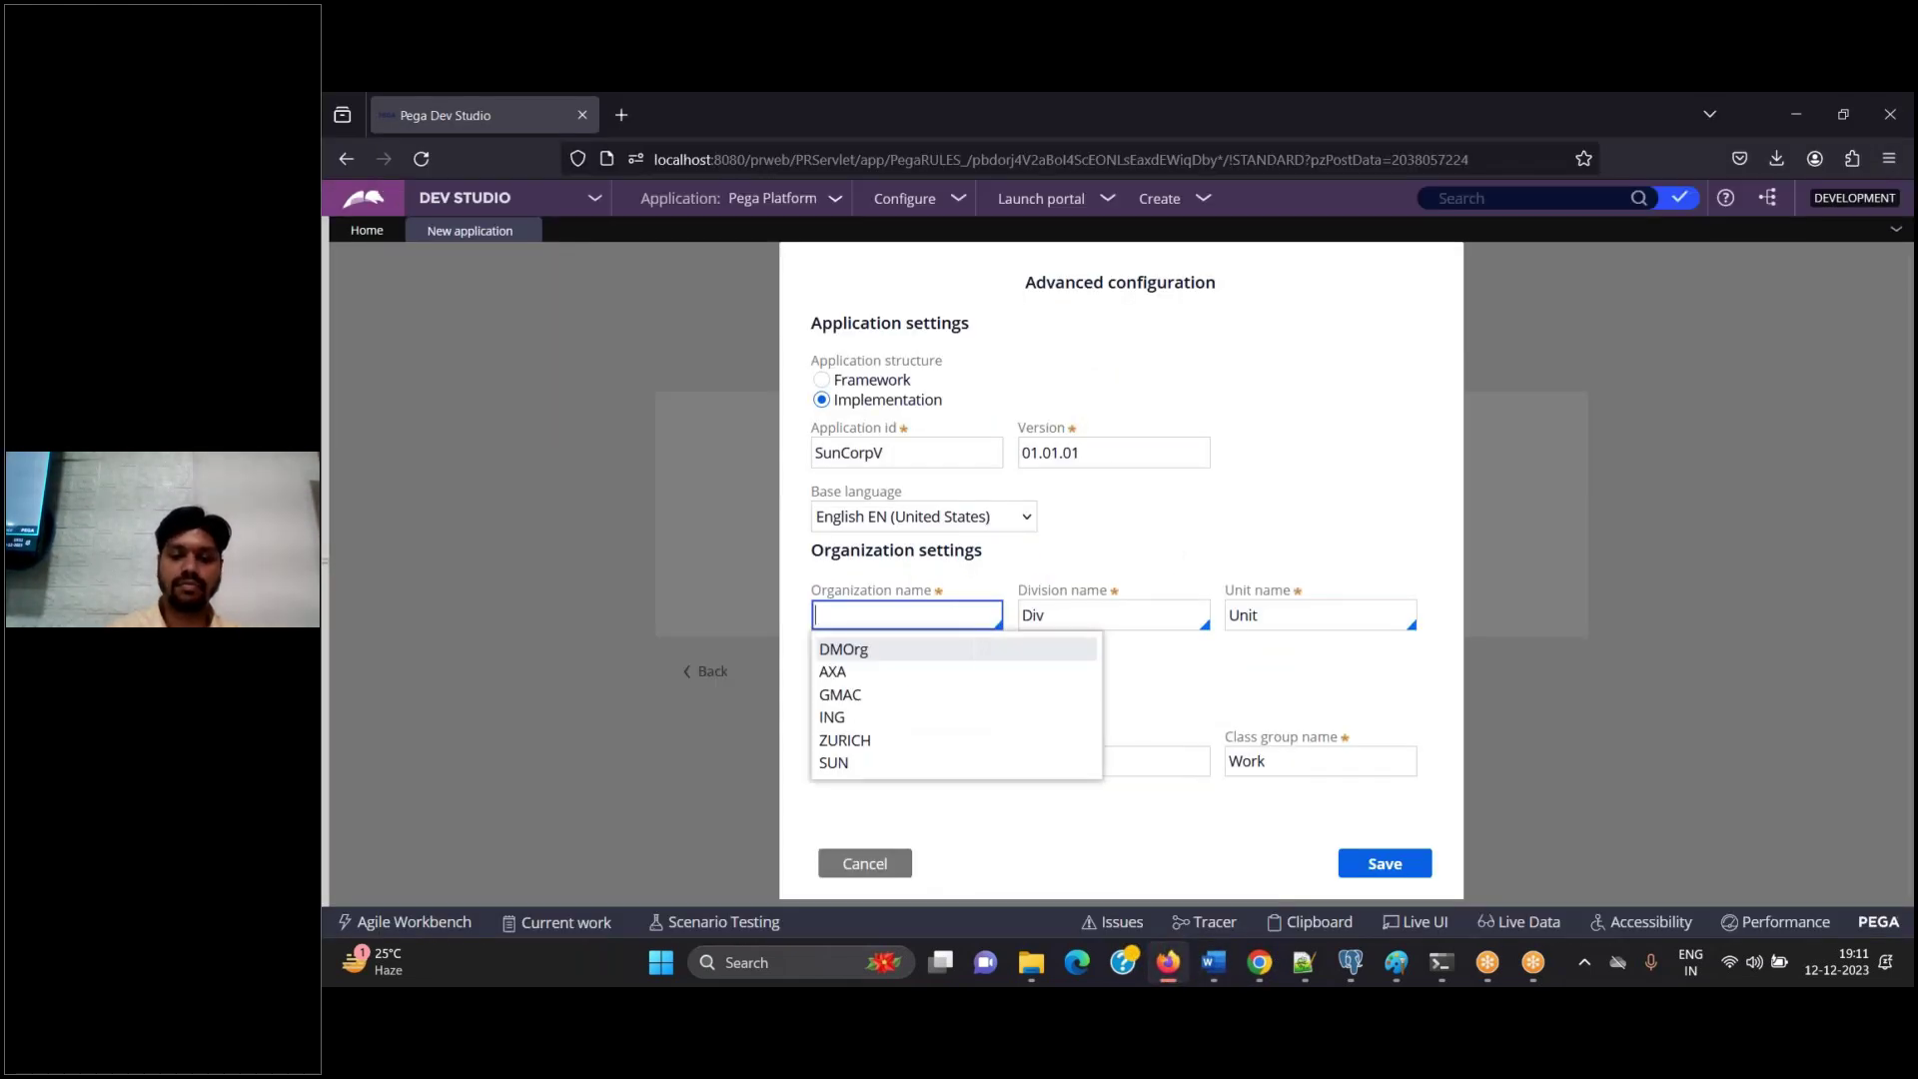
key(Return)
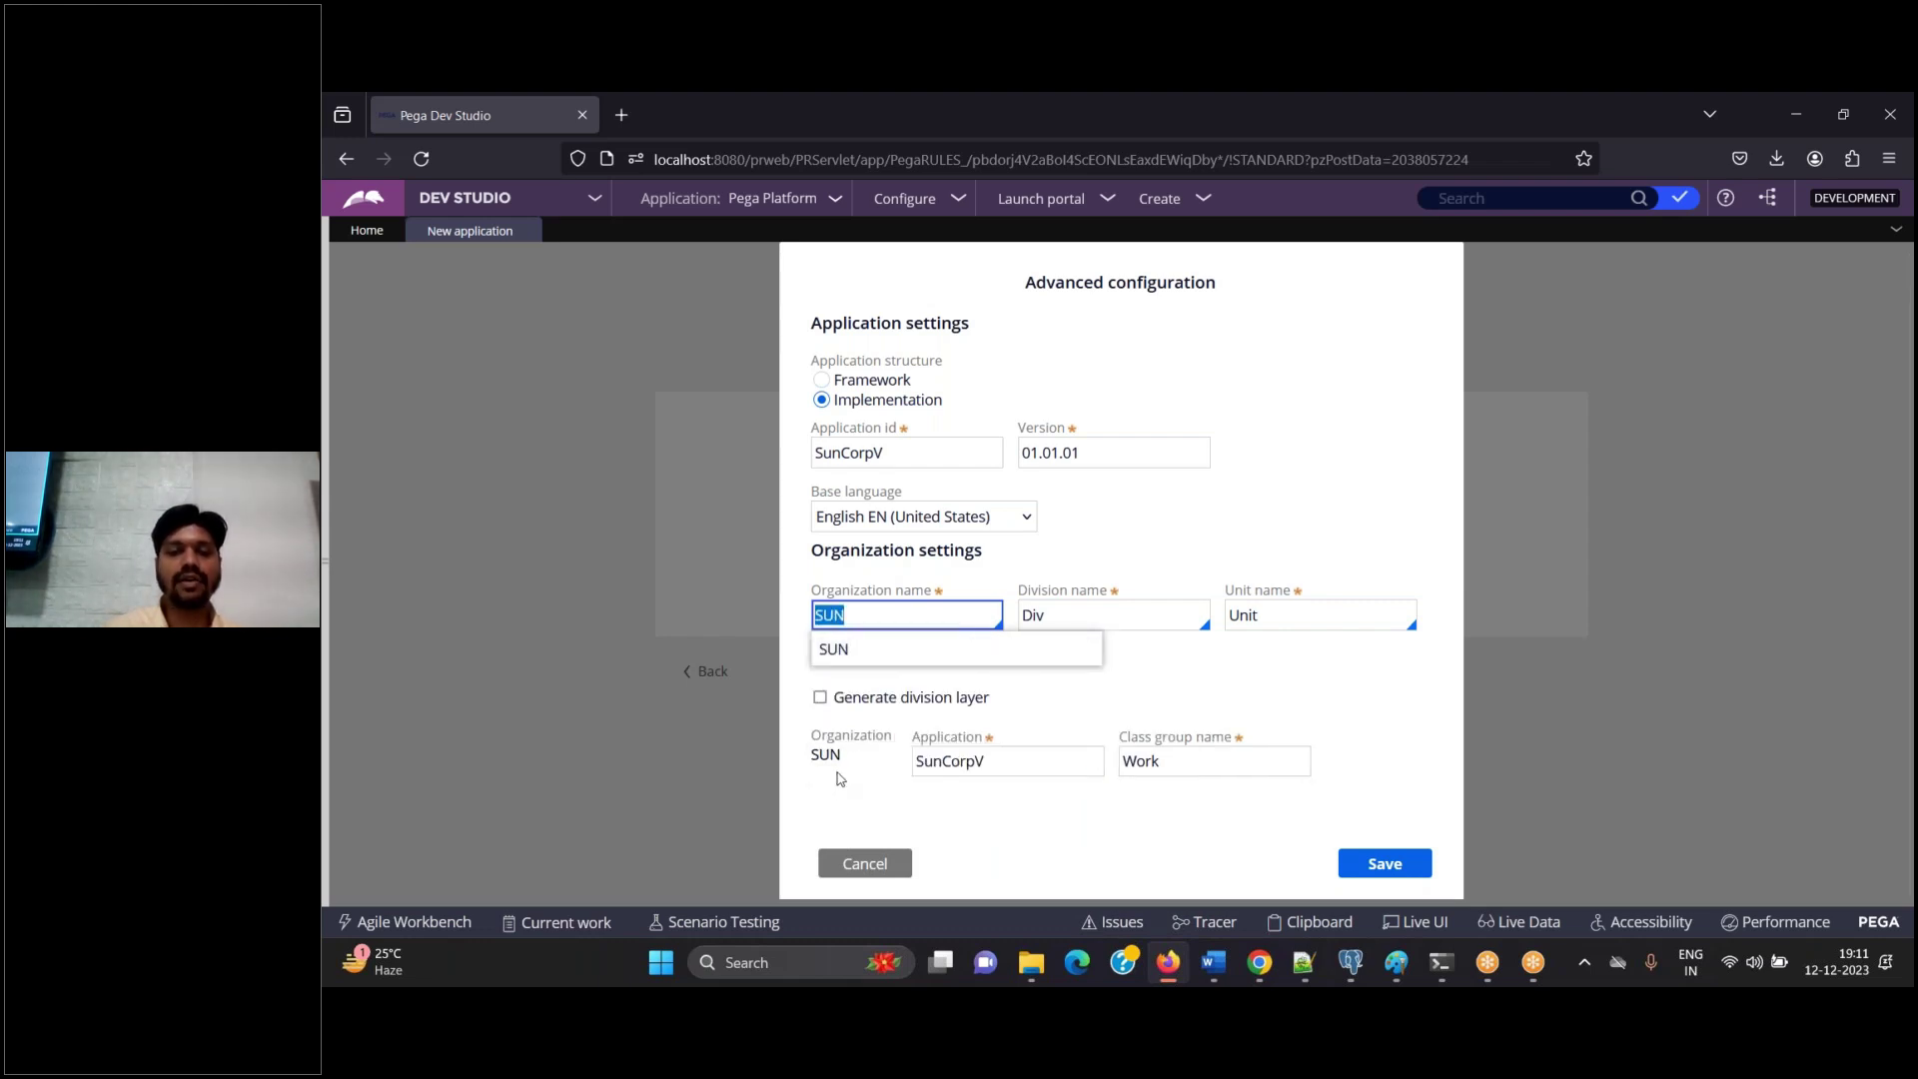
Paste the updated dialog screenshot with the note 'Save' into Word, then save the advanced configuration
click(1215, 964)
key(ctrl+v)
text(Save)
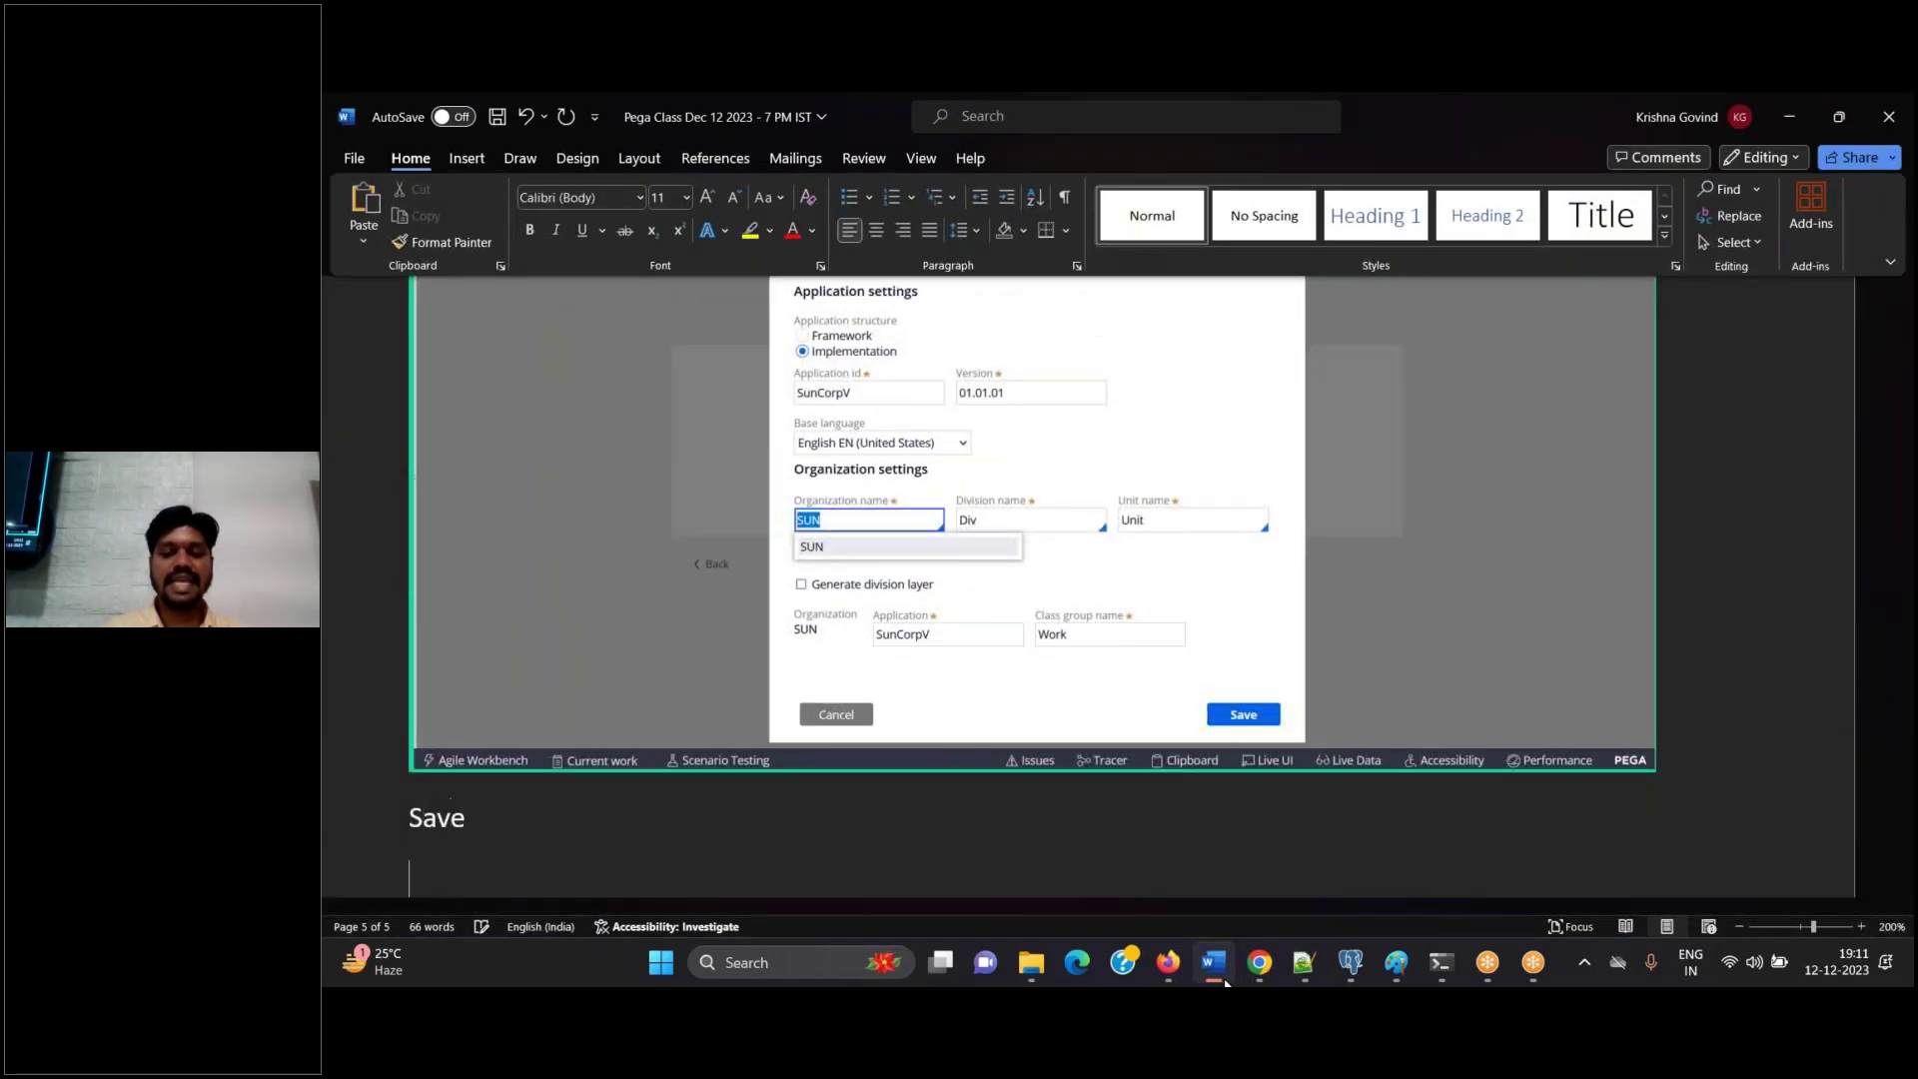
click(1168, 962)
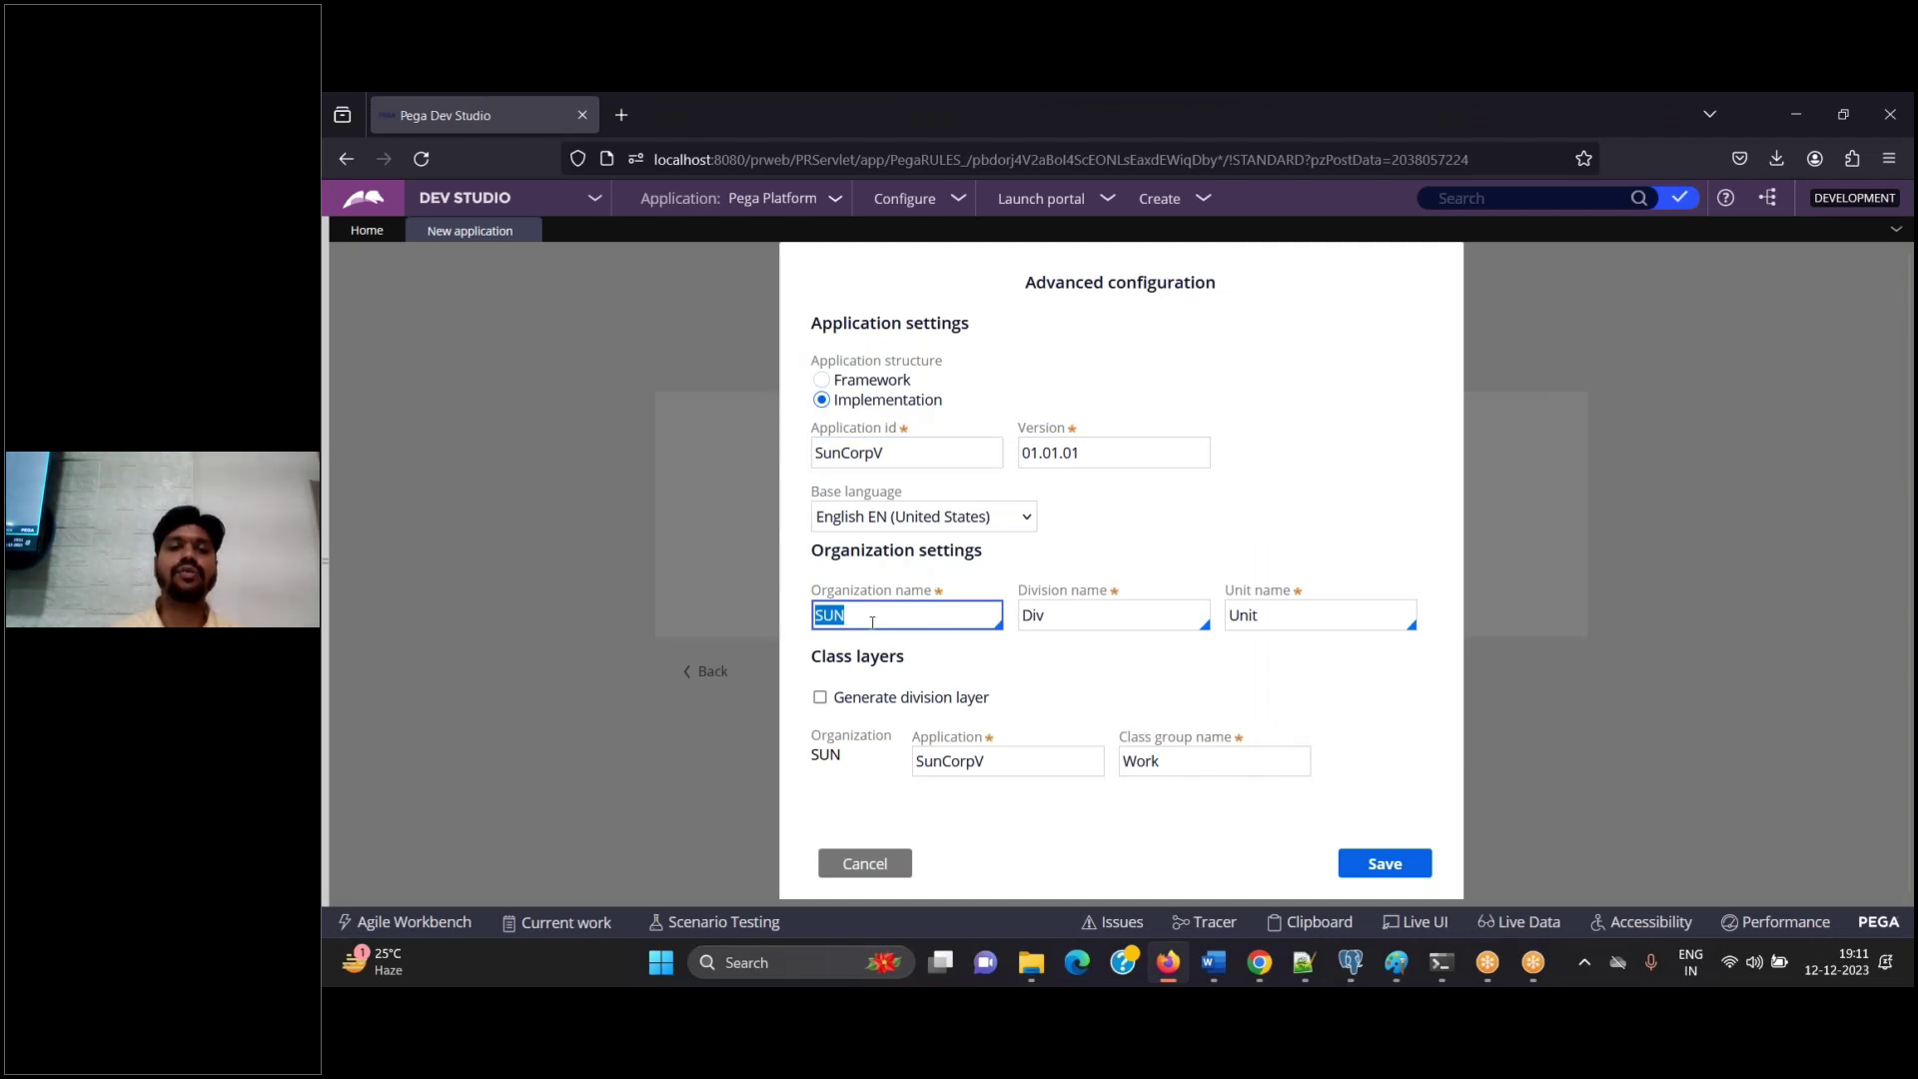
click(1386, 863)
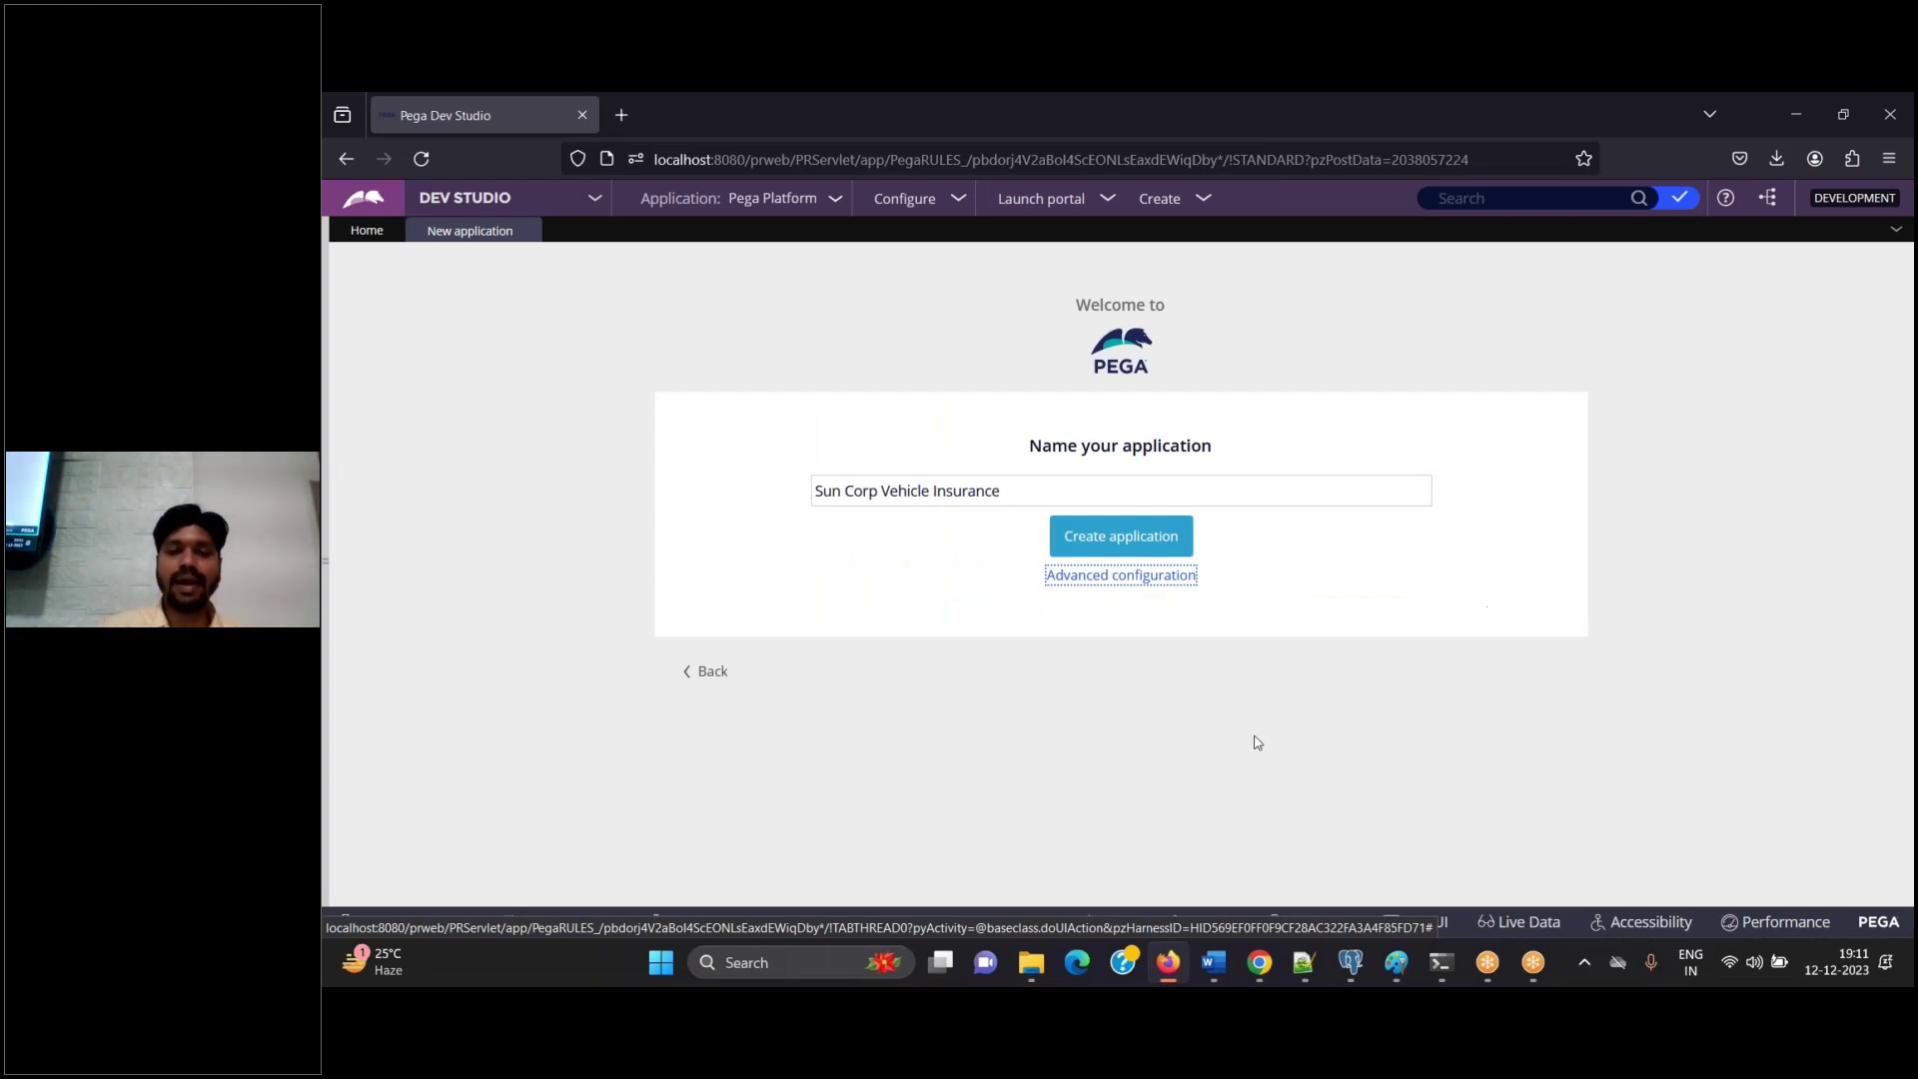
Paste the naming-page screenshot into Word, add the step 'Click on create application', and save
click(1201, 965)
key(ctrl+v)
key(Return)
text(Click on)
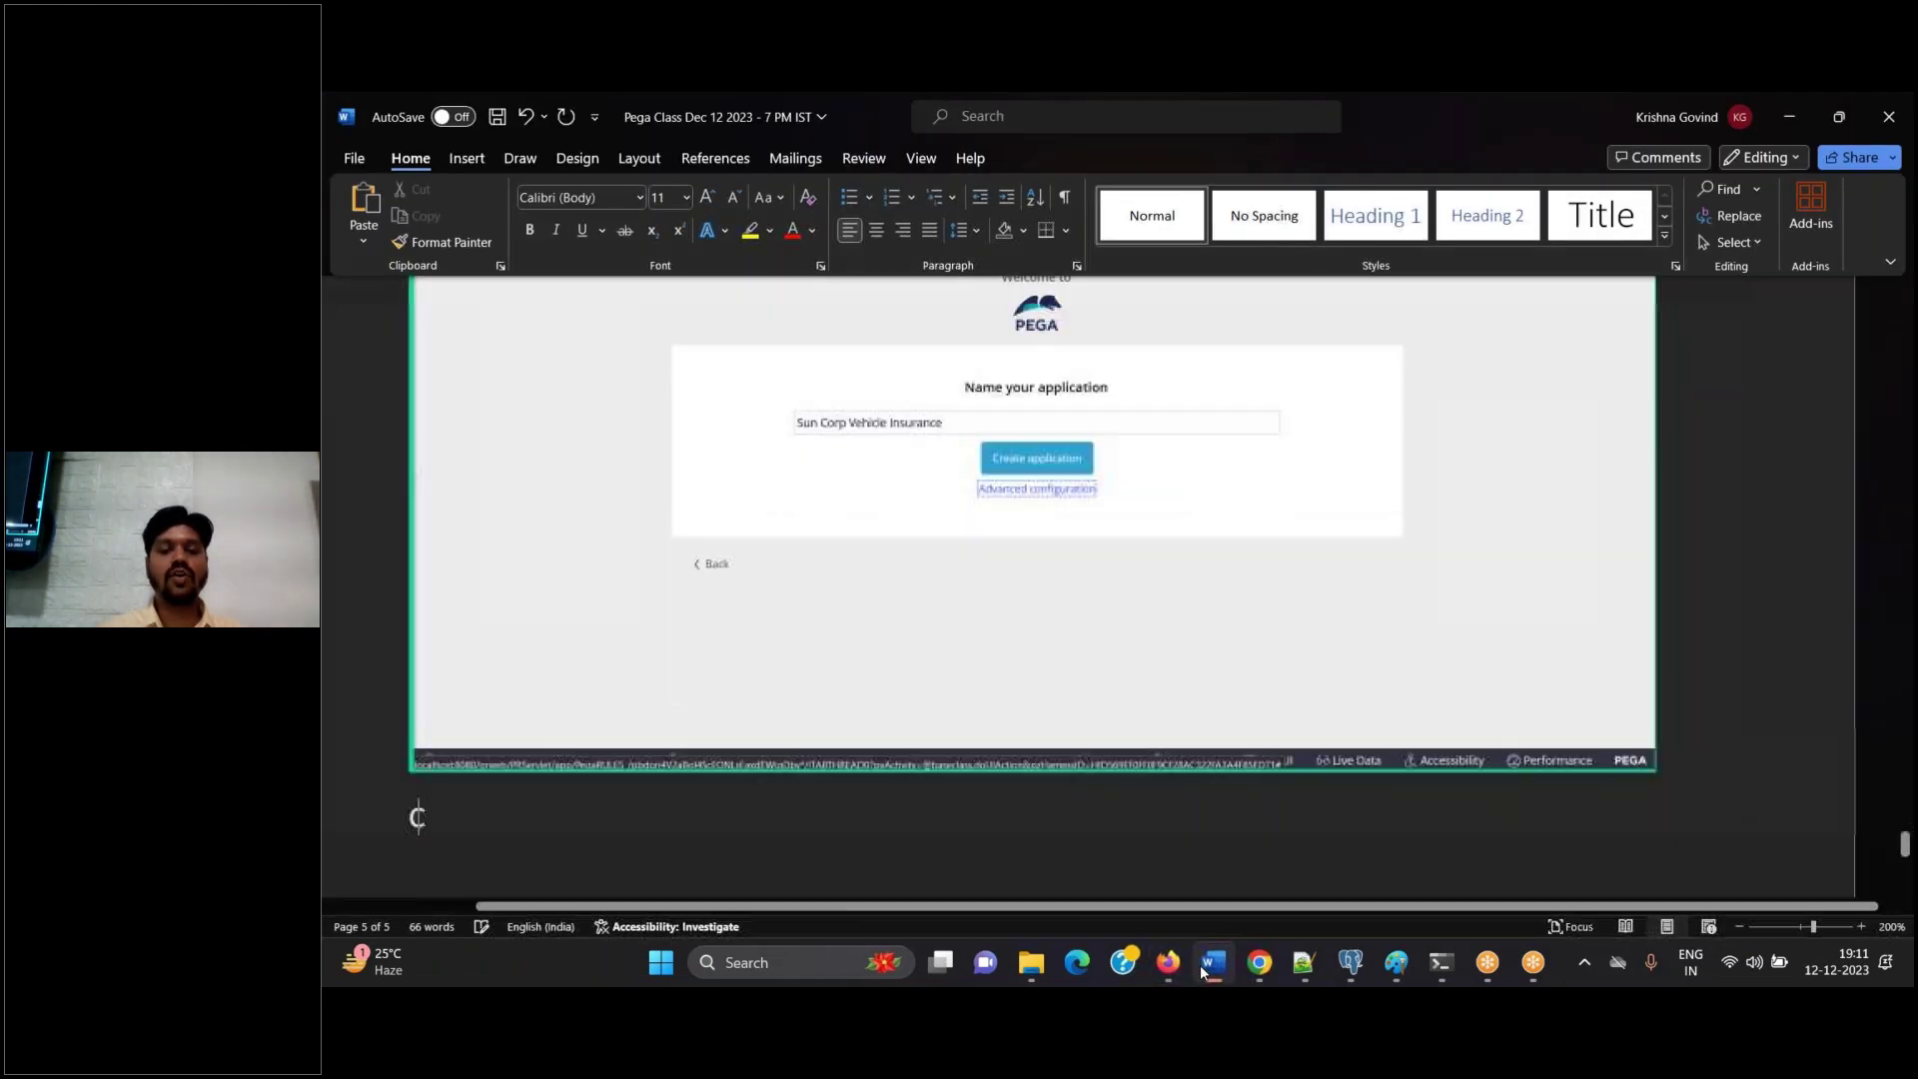
key(BackSpace)
key(BackSpace)
text(on)
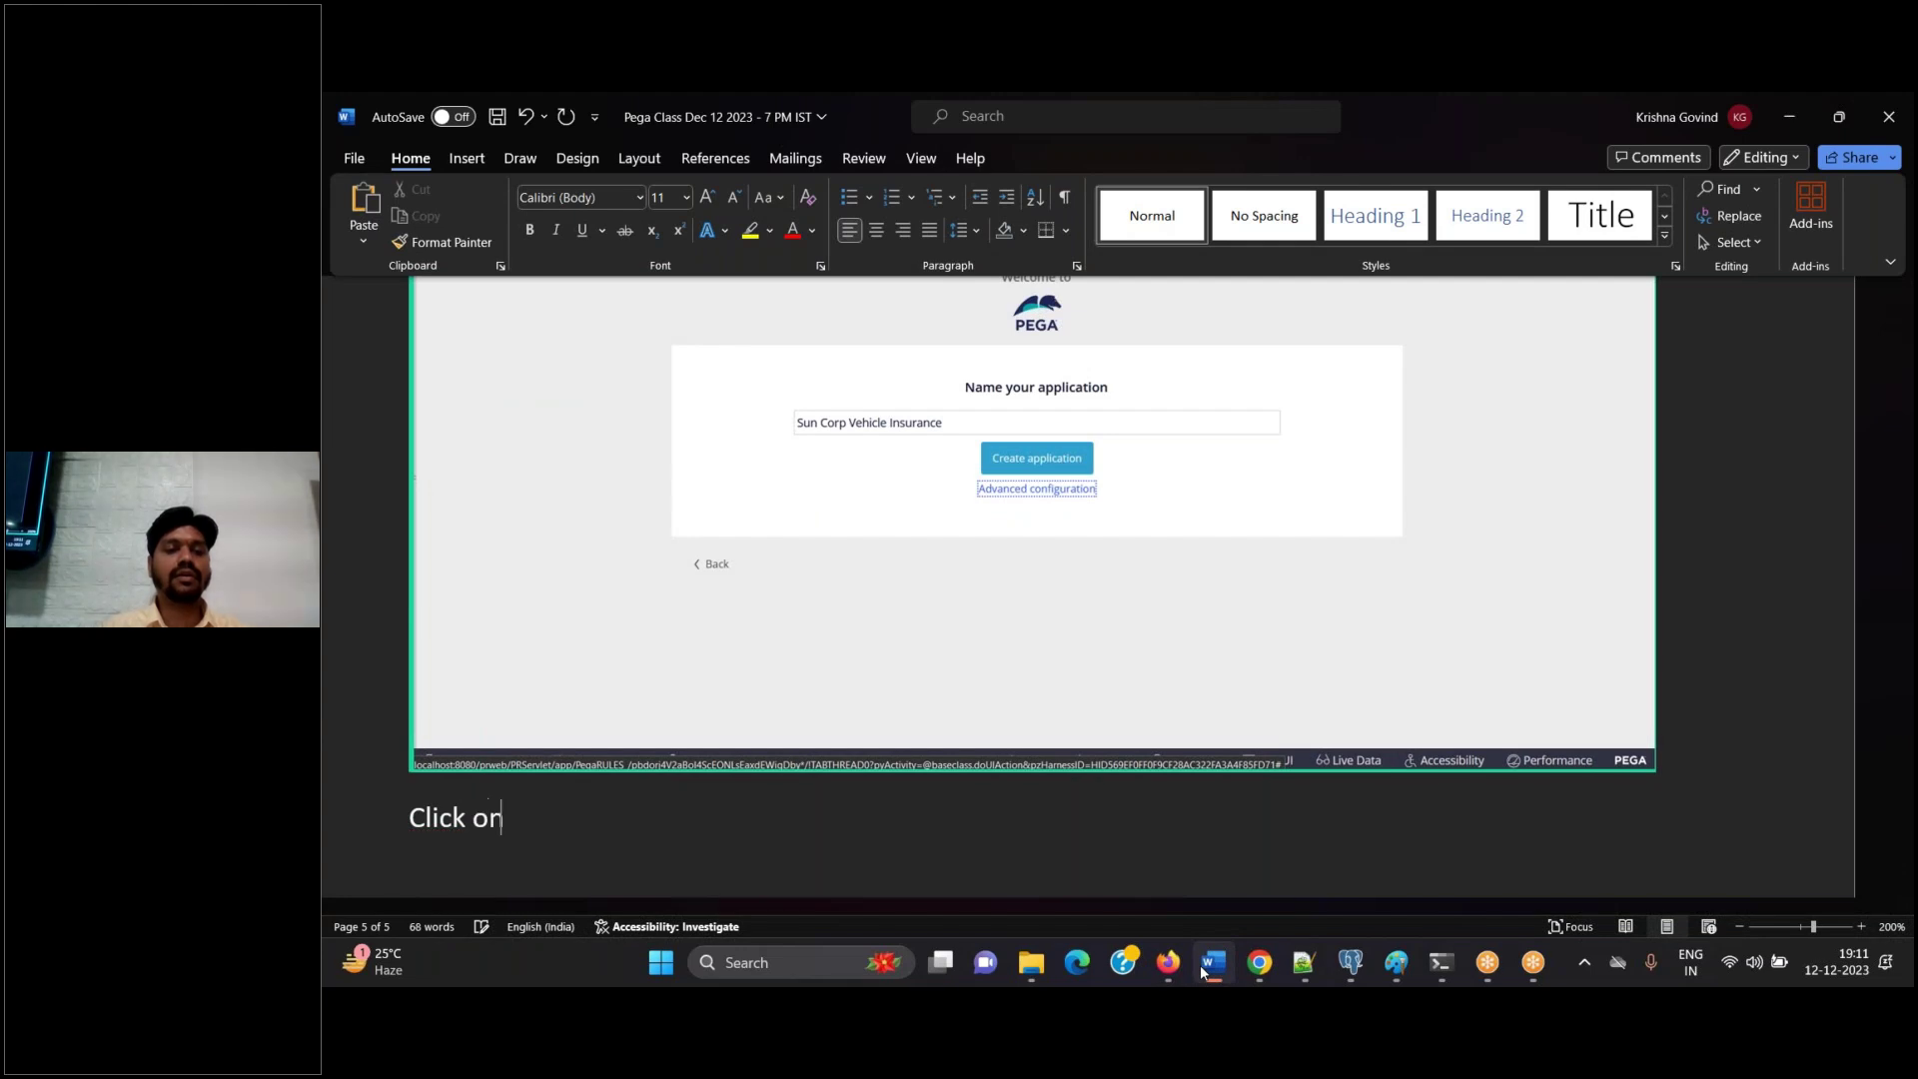
text( create applicaiton)
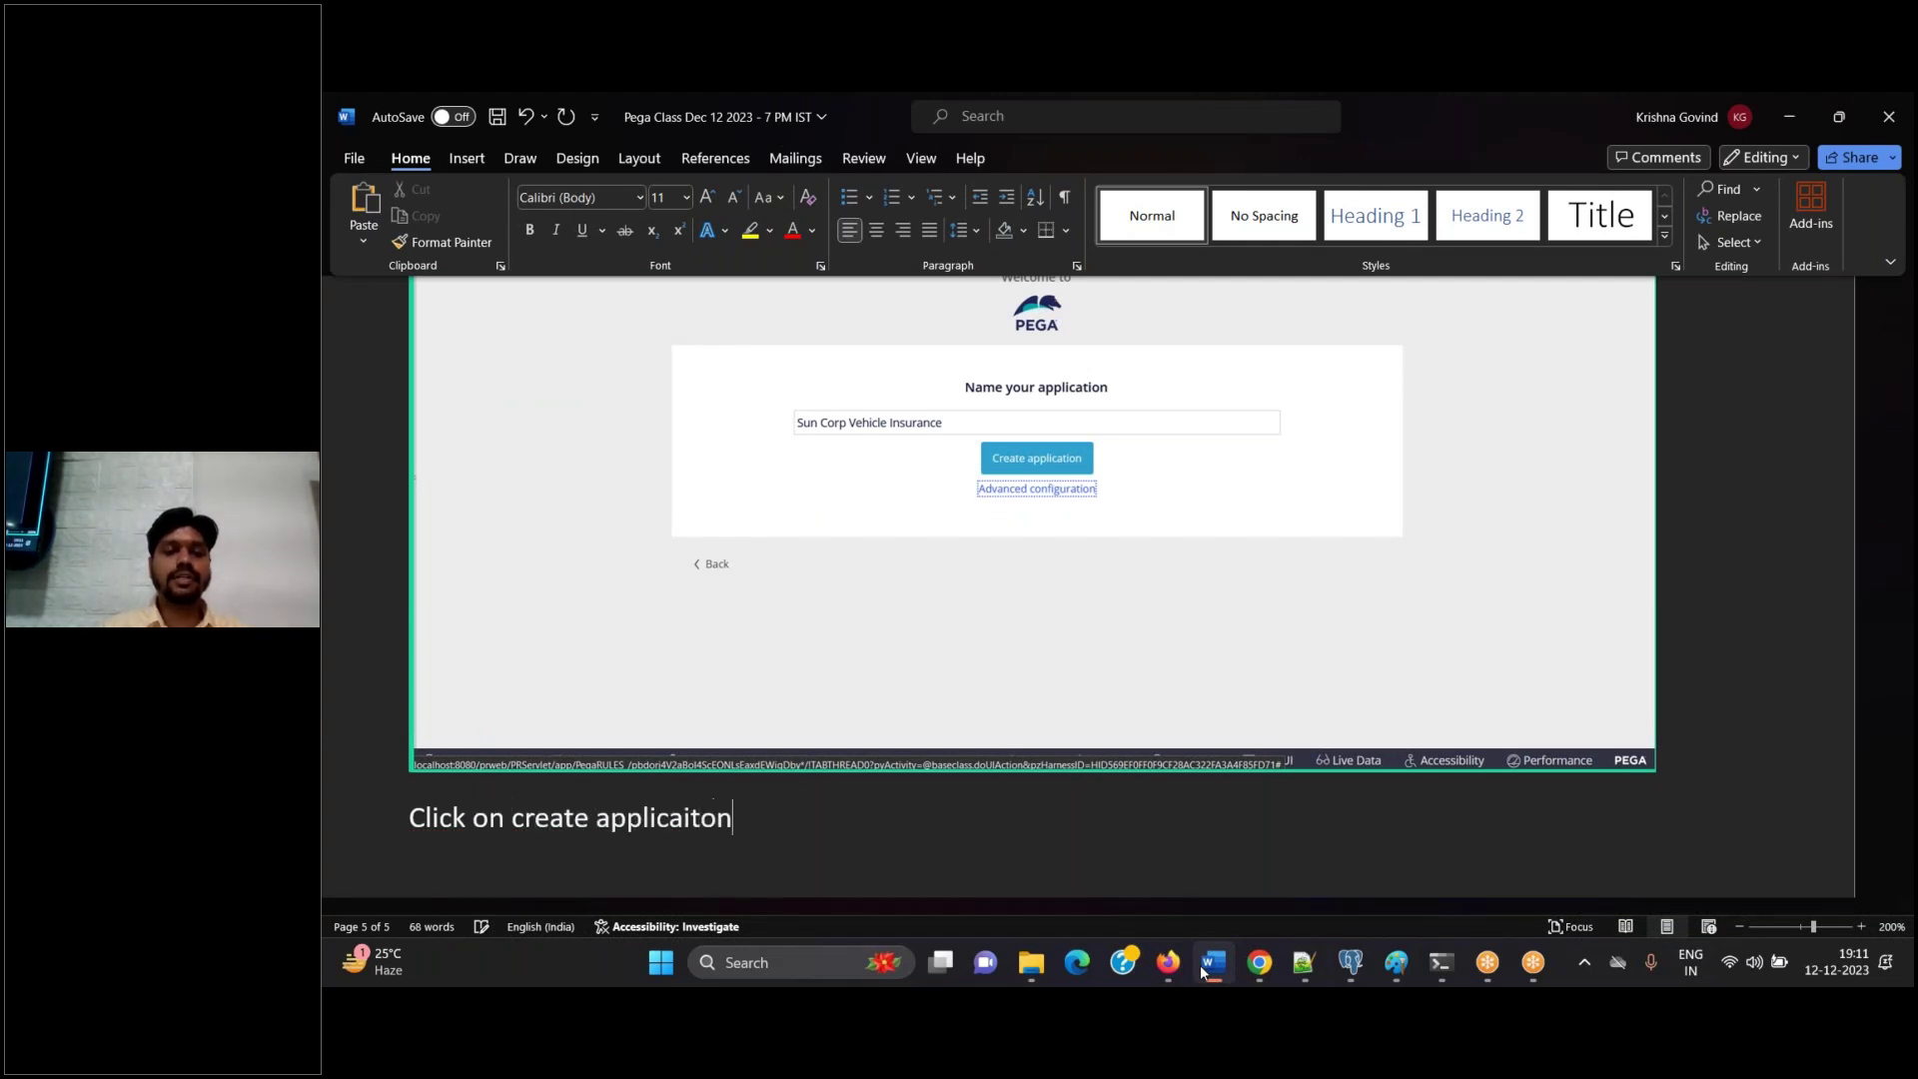
key(BackSpace)
key(BackSpace)
key(BackSpace)
key(BackSpace)
text(tion)
key(ctrl+s)
click(1200, 965)
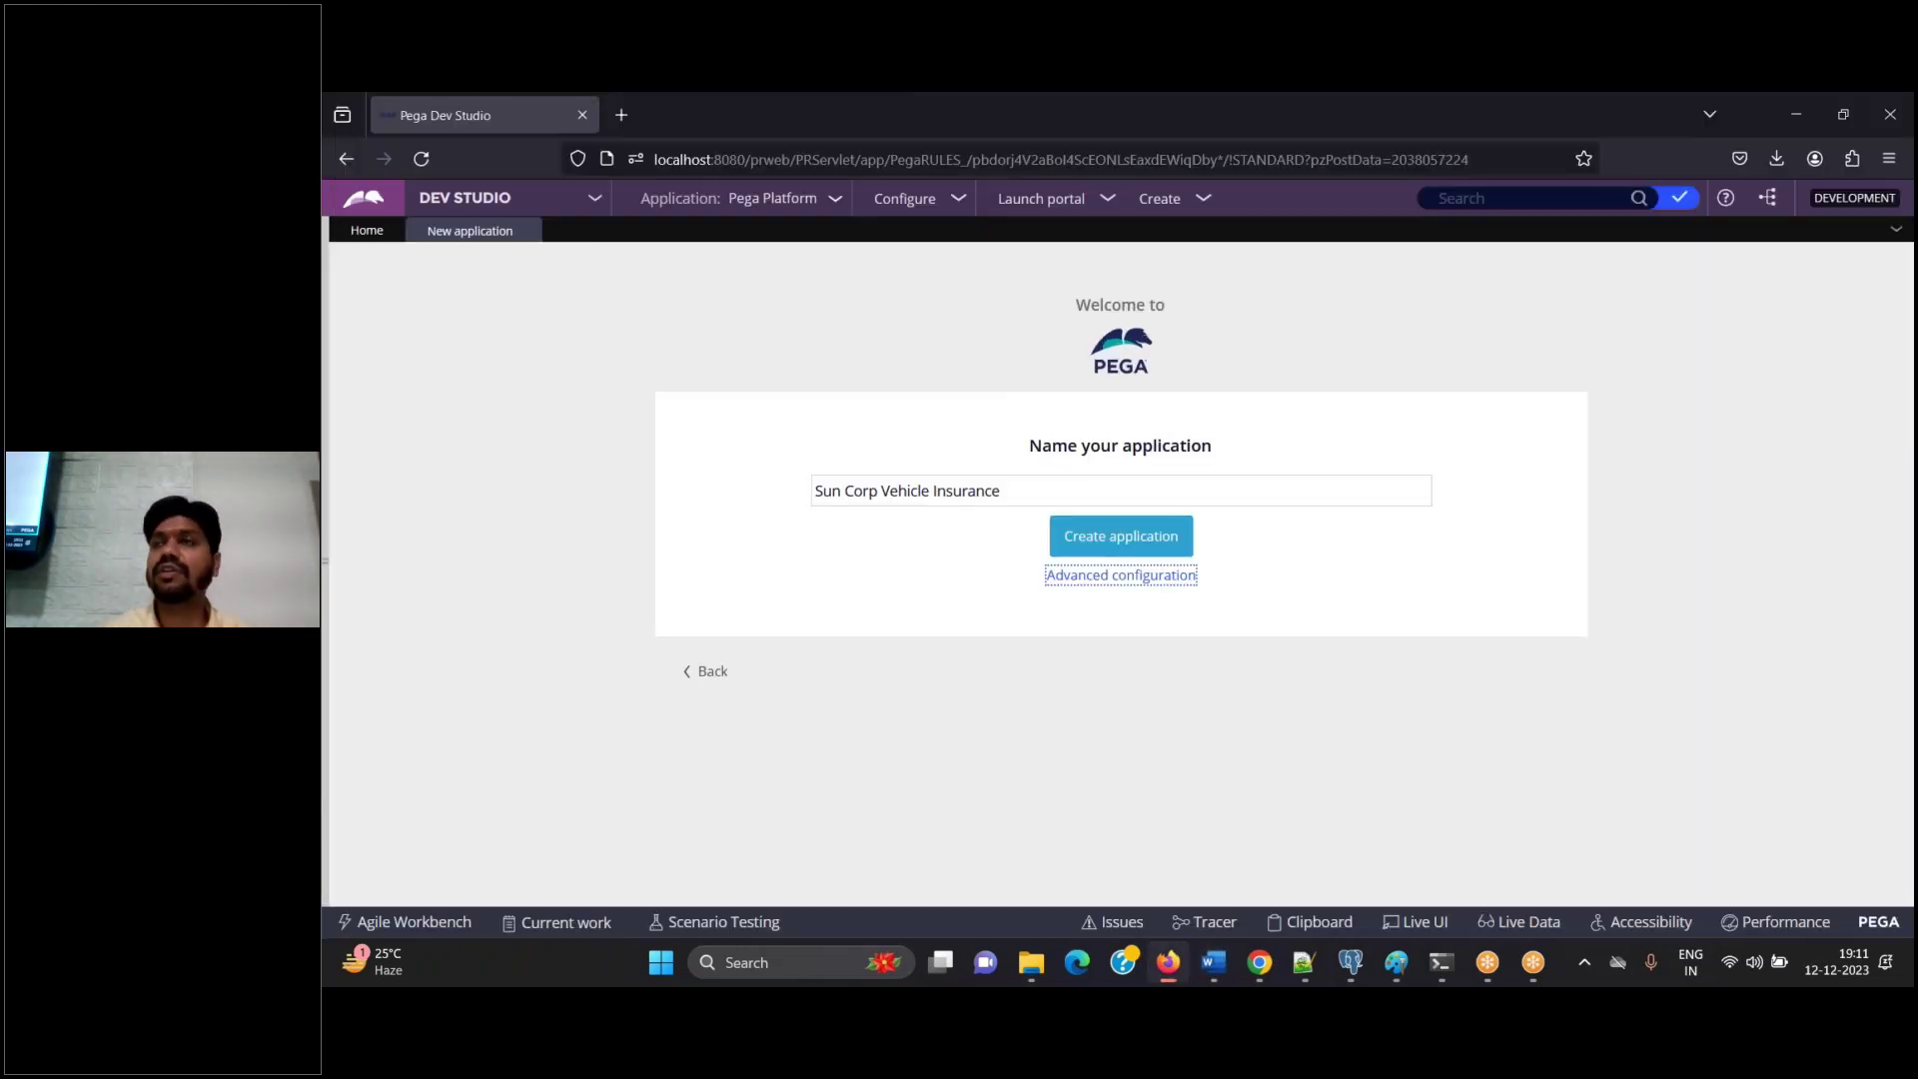
Recheck the advanced configuration without changes and capture the application build in Word
click(1129, 576)
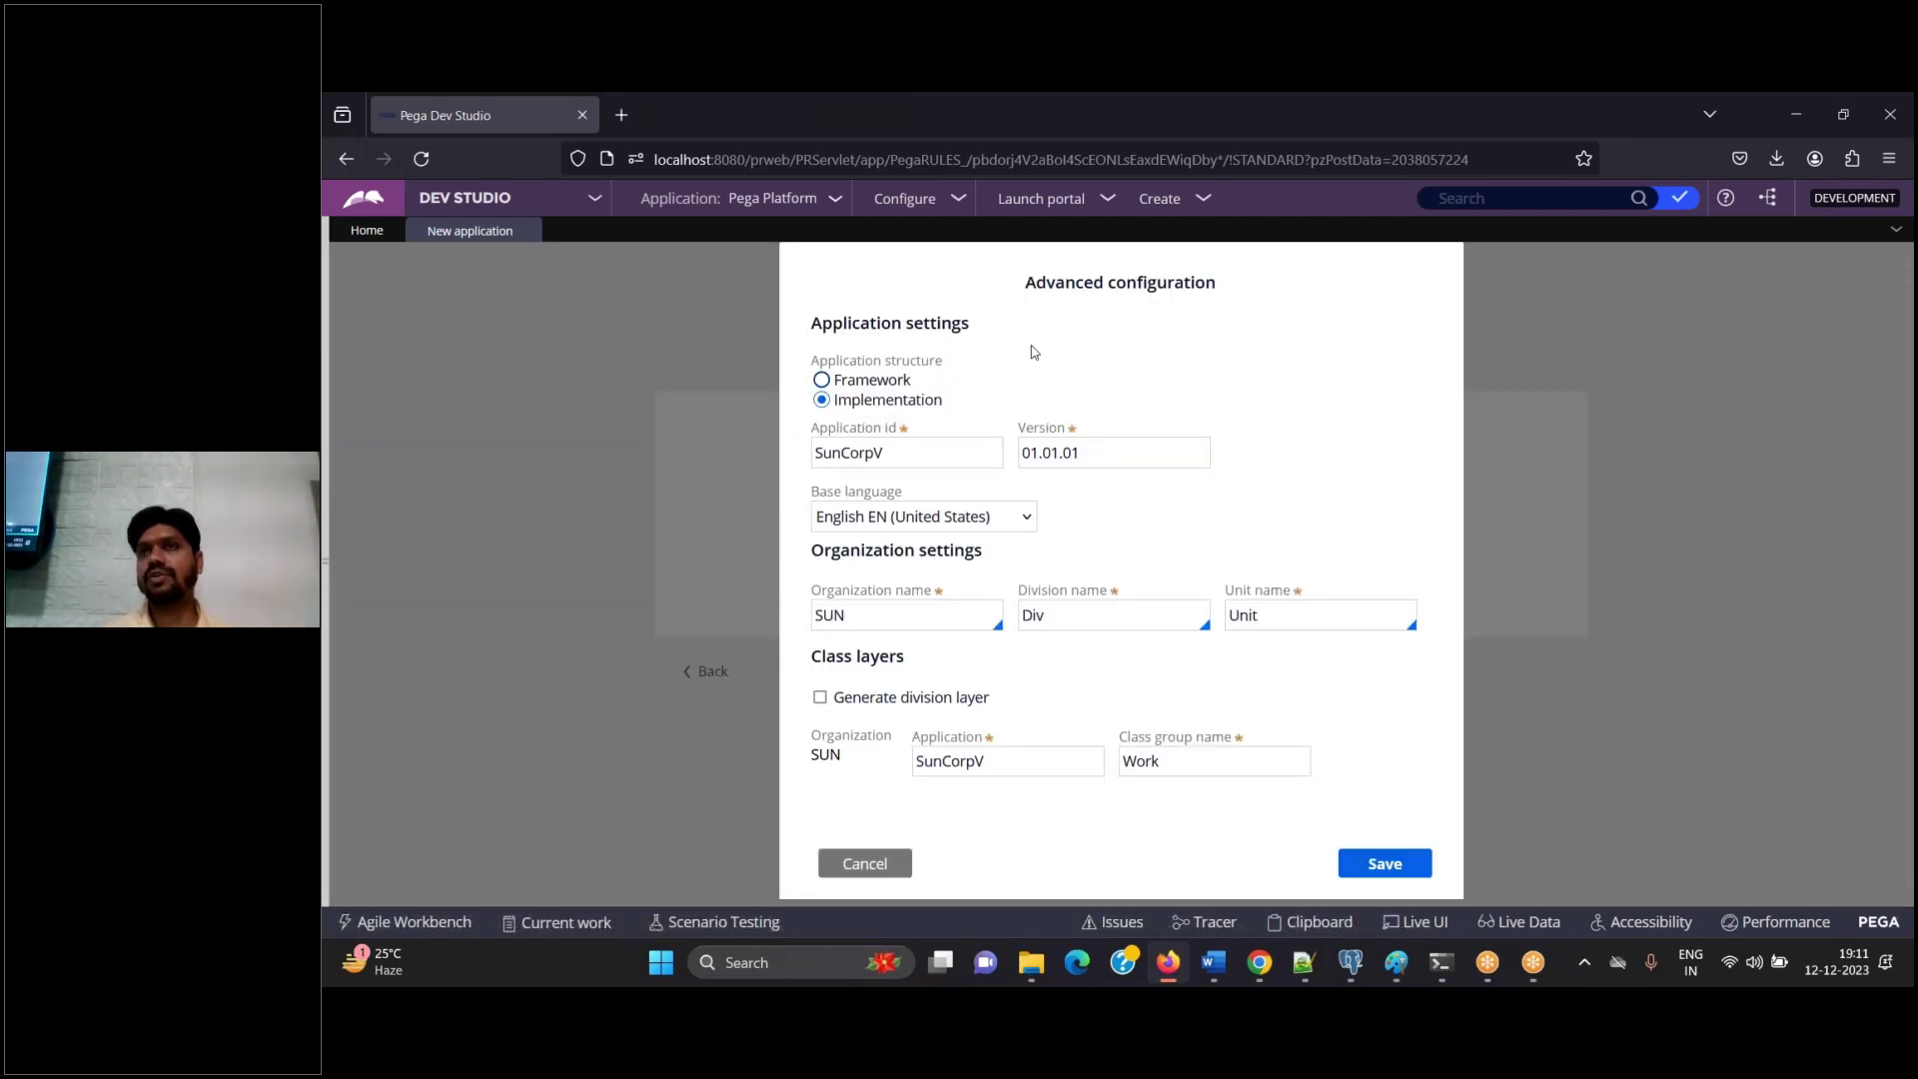
click(862, 863)
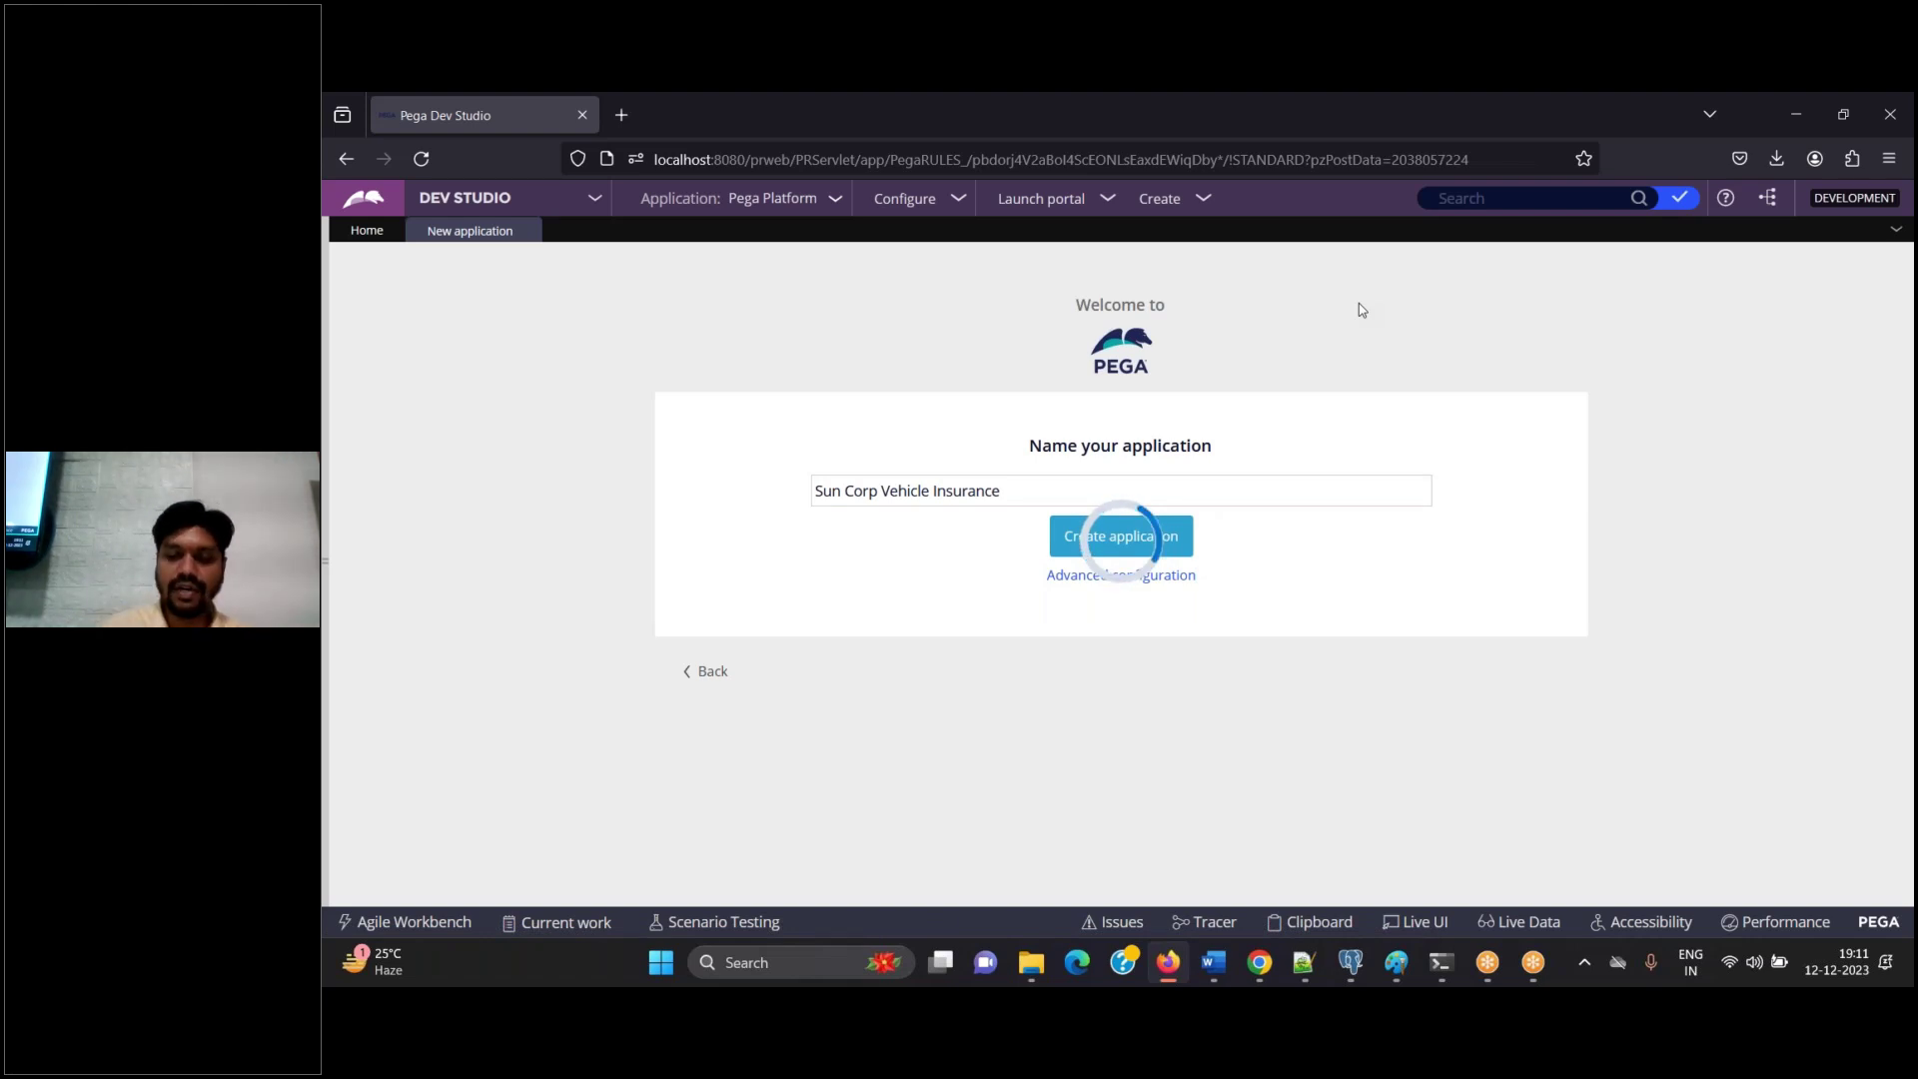
click(1214, 962)
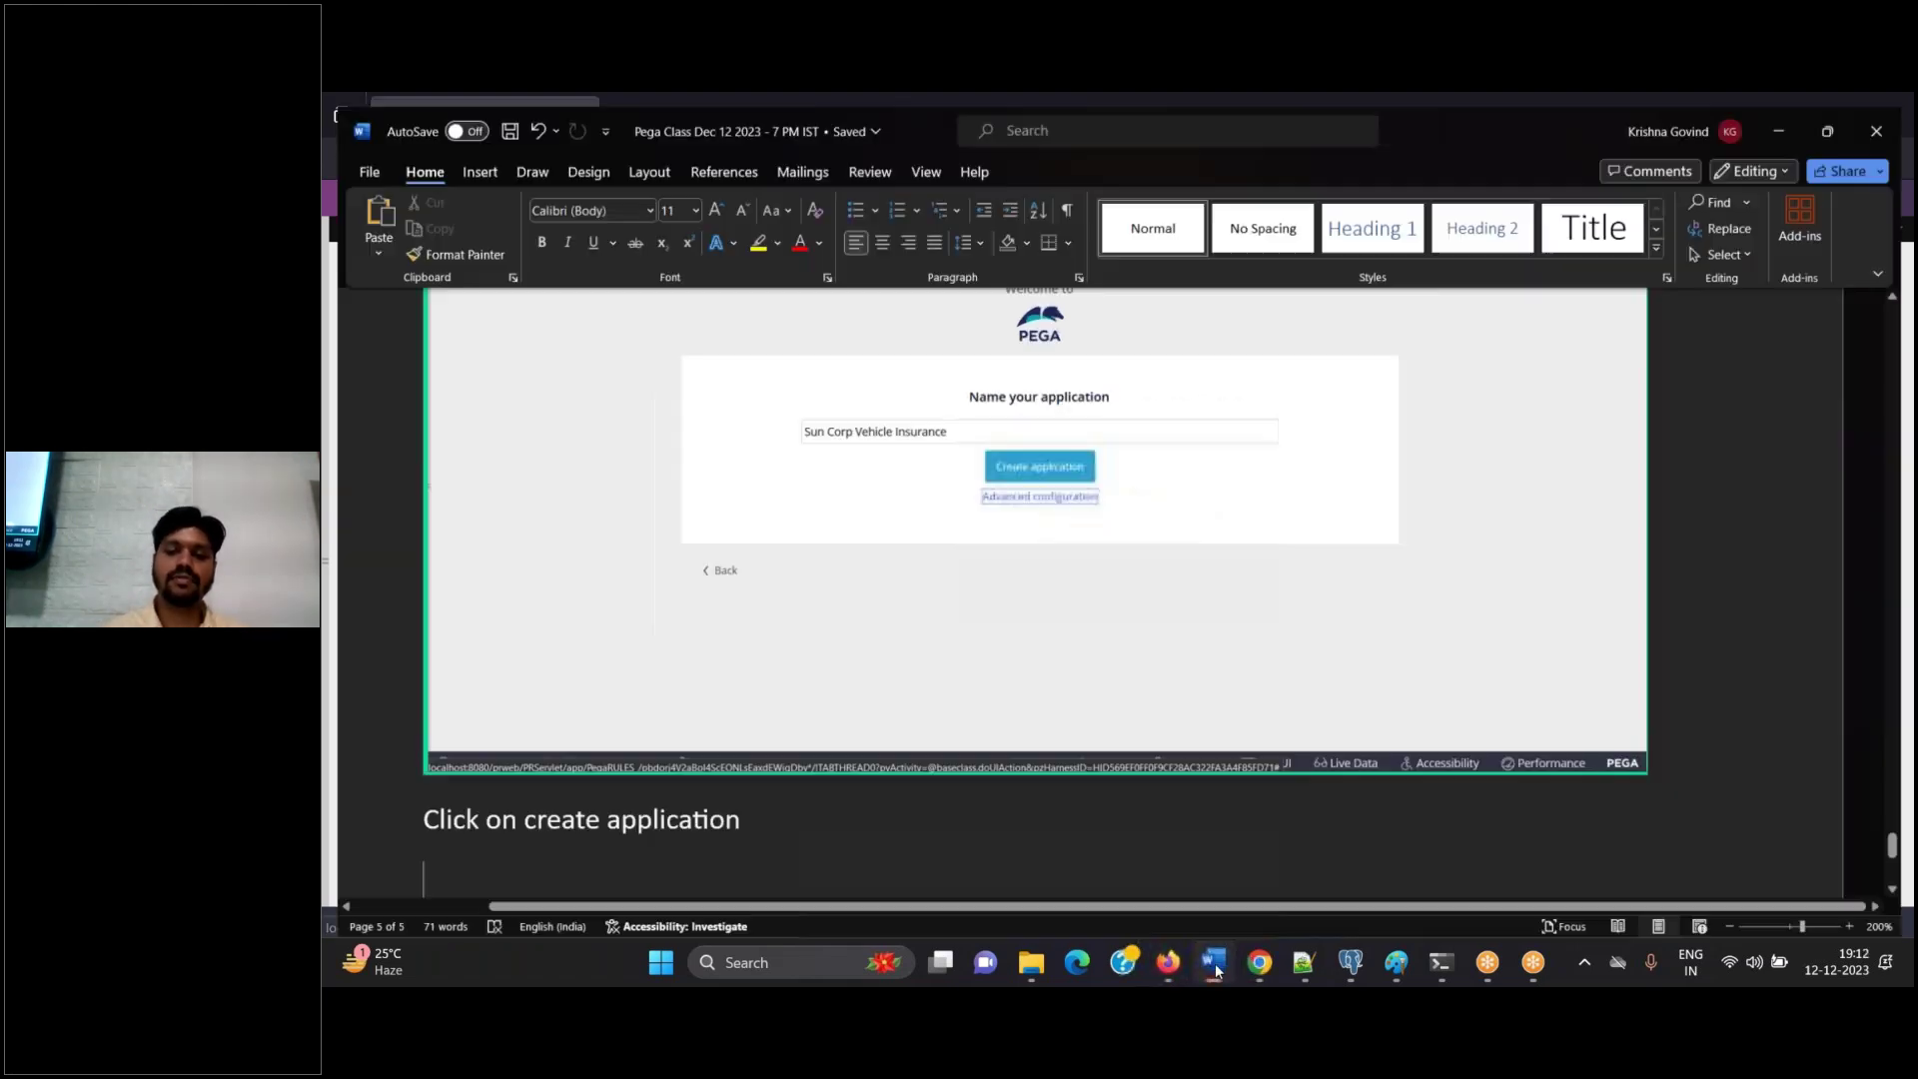
key(ctrl+v)
click(1214, 962)
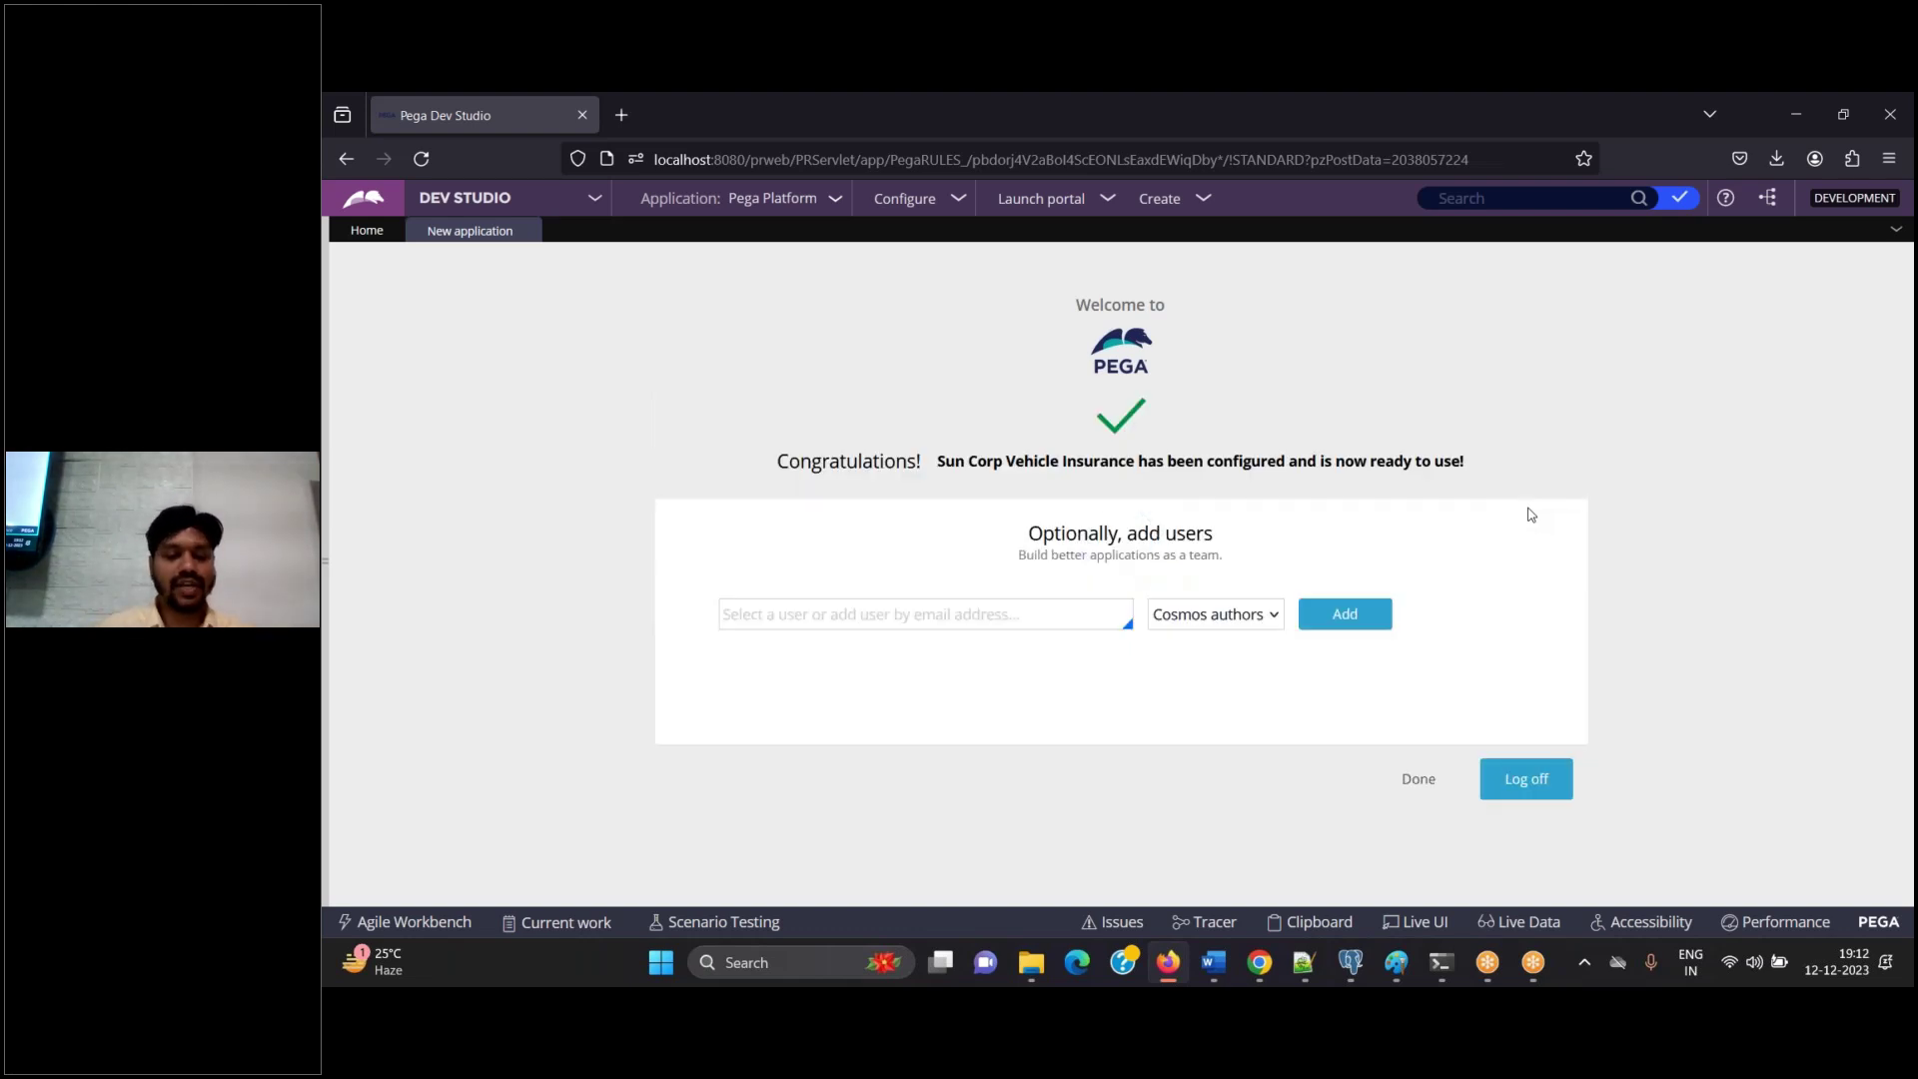
Paste the congratulations screenshot into Word and enter the IMPL developer's e-mail in Add users
click(1219, 974)
key(ctrl+v)
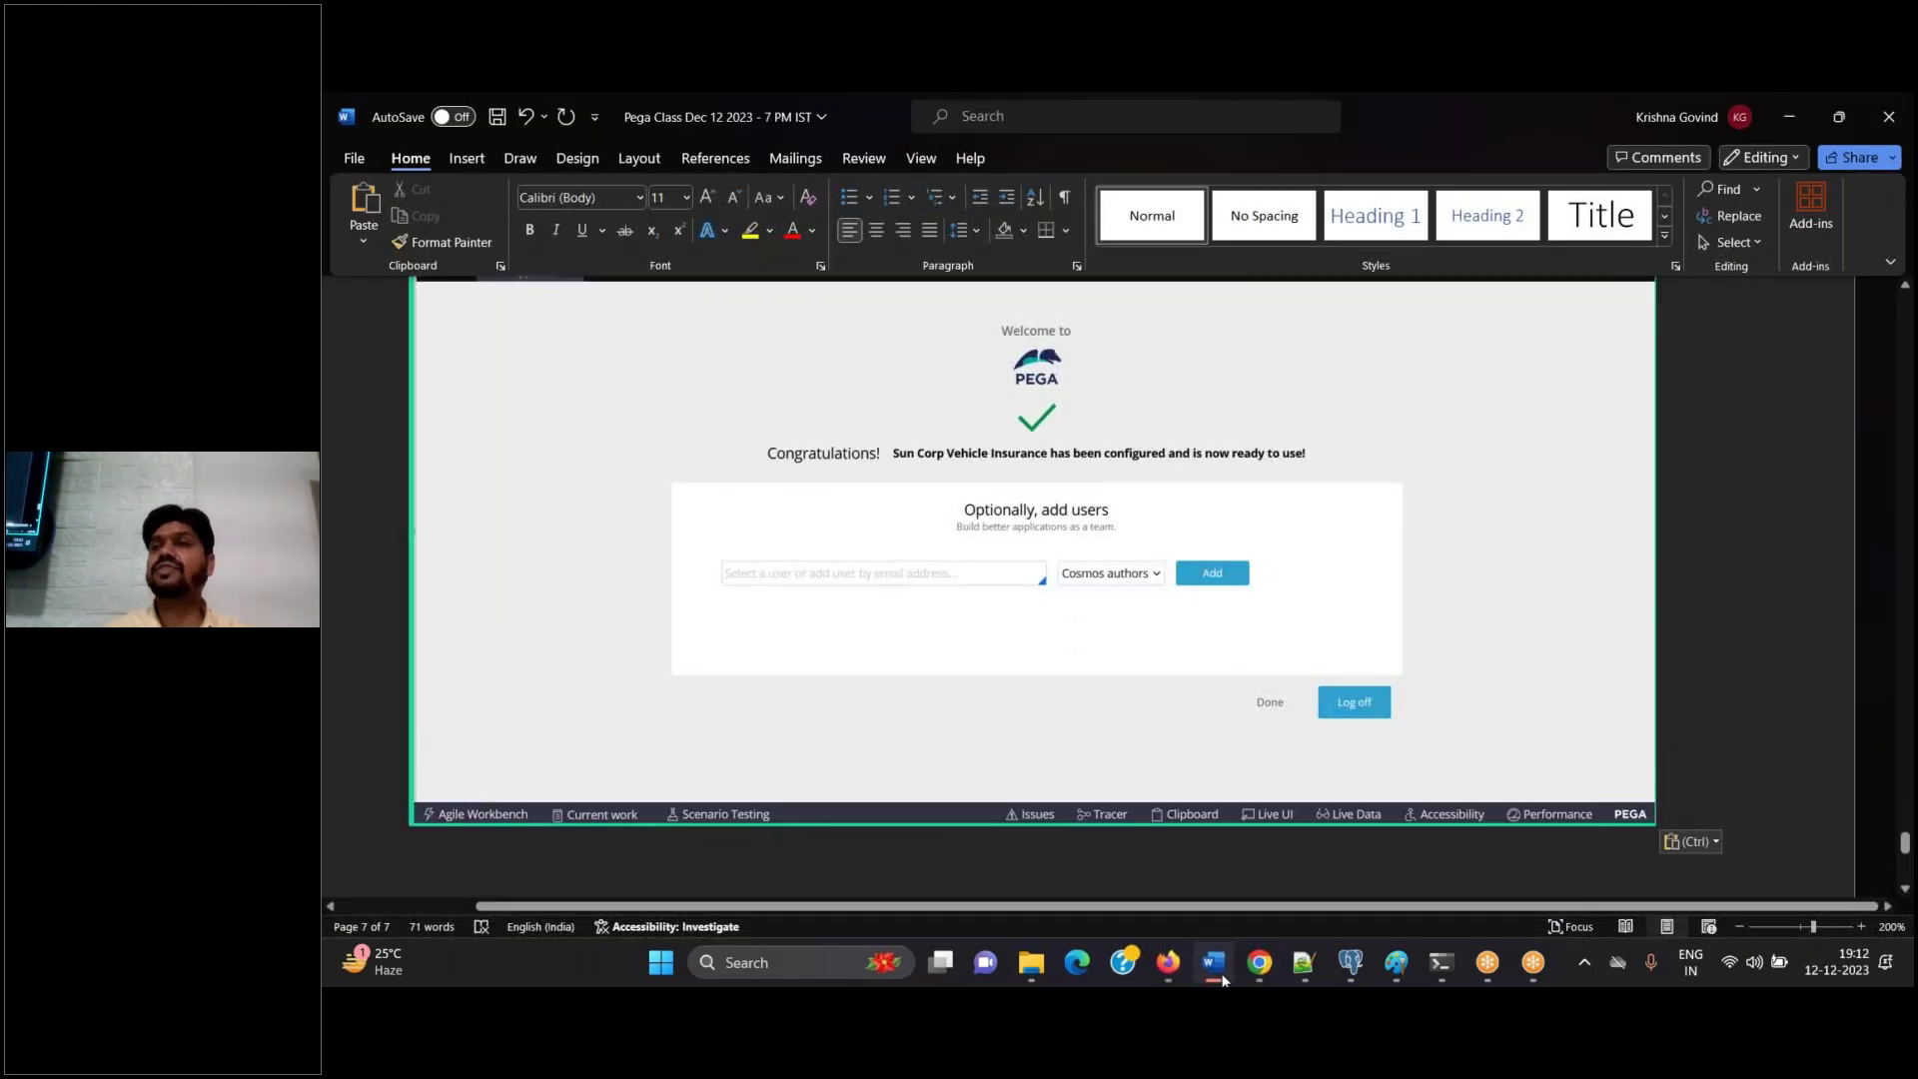
click(1221, 976)
click(925, 614)
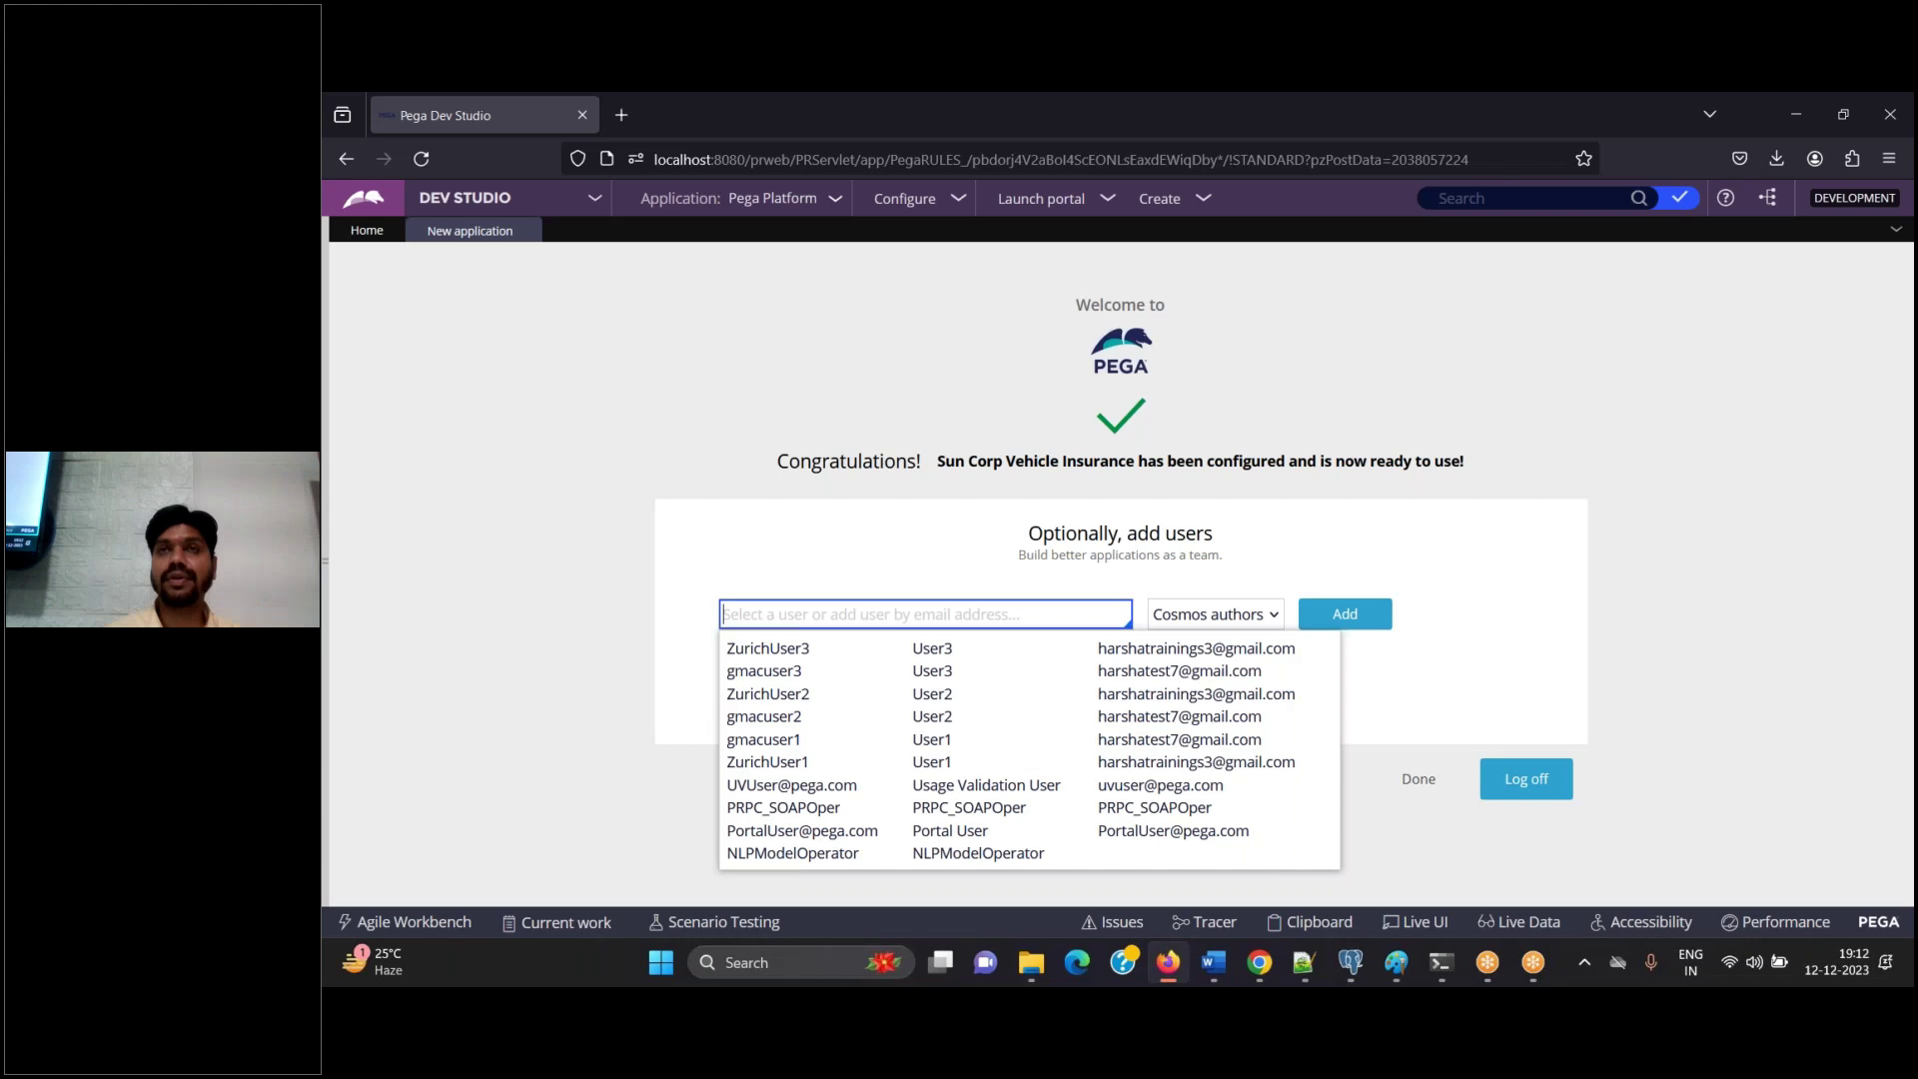
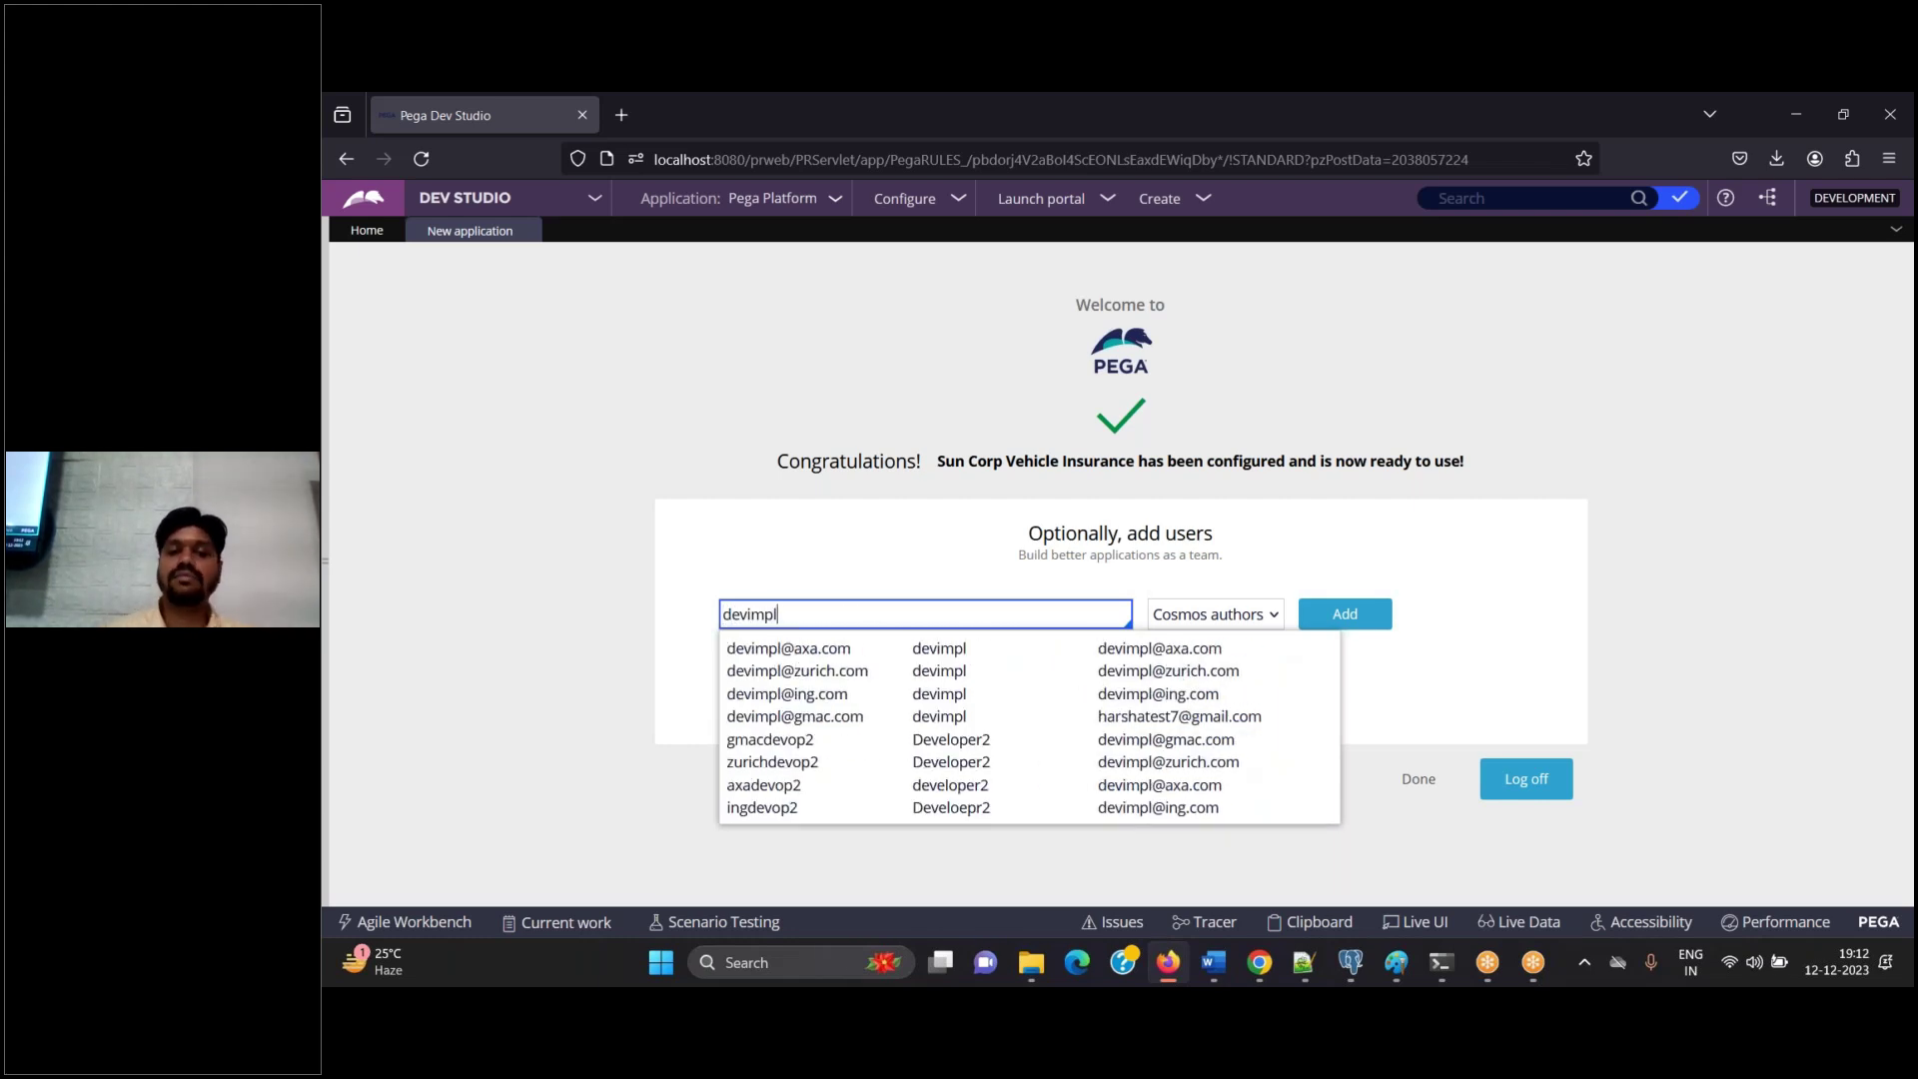
key(Tab)
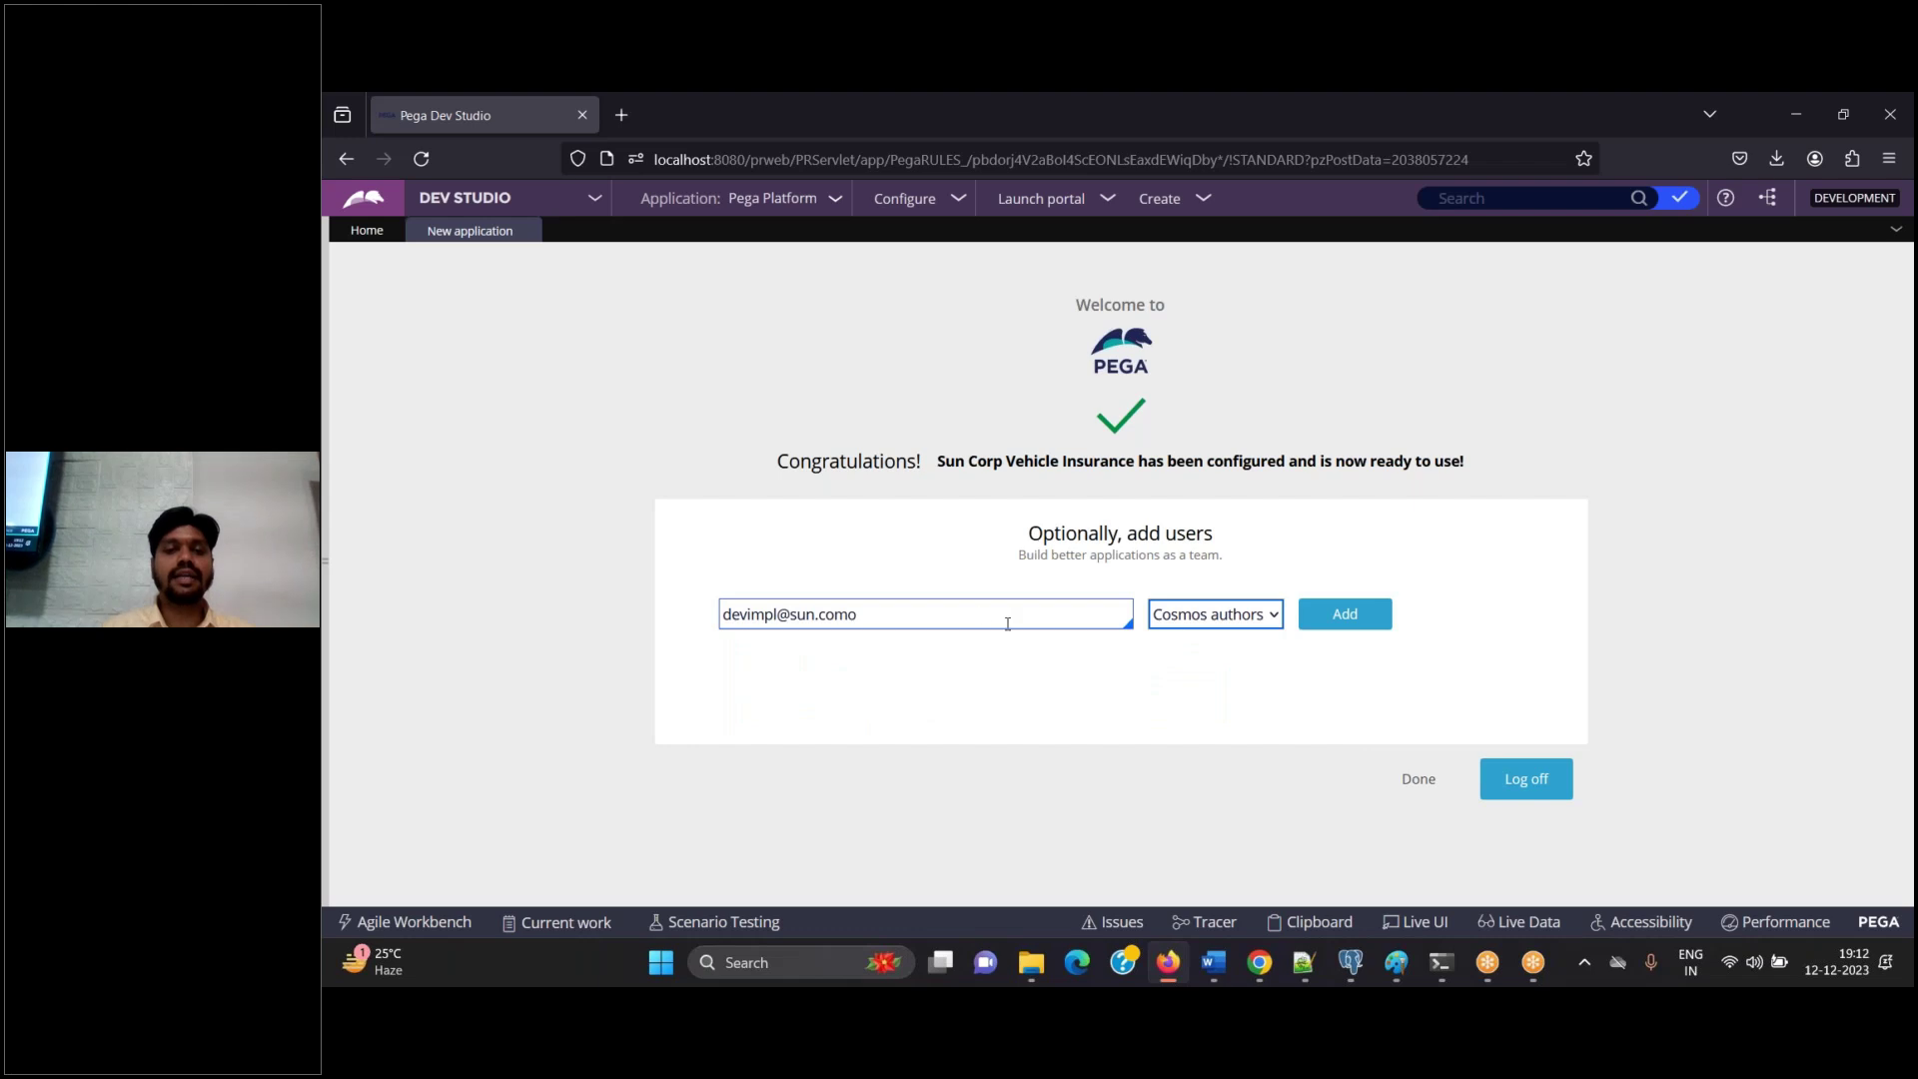
click(992, 620)
key(BackSpace)
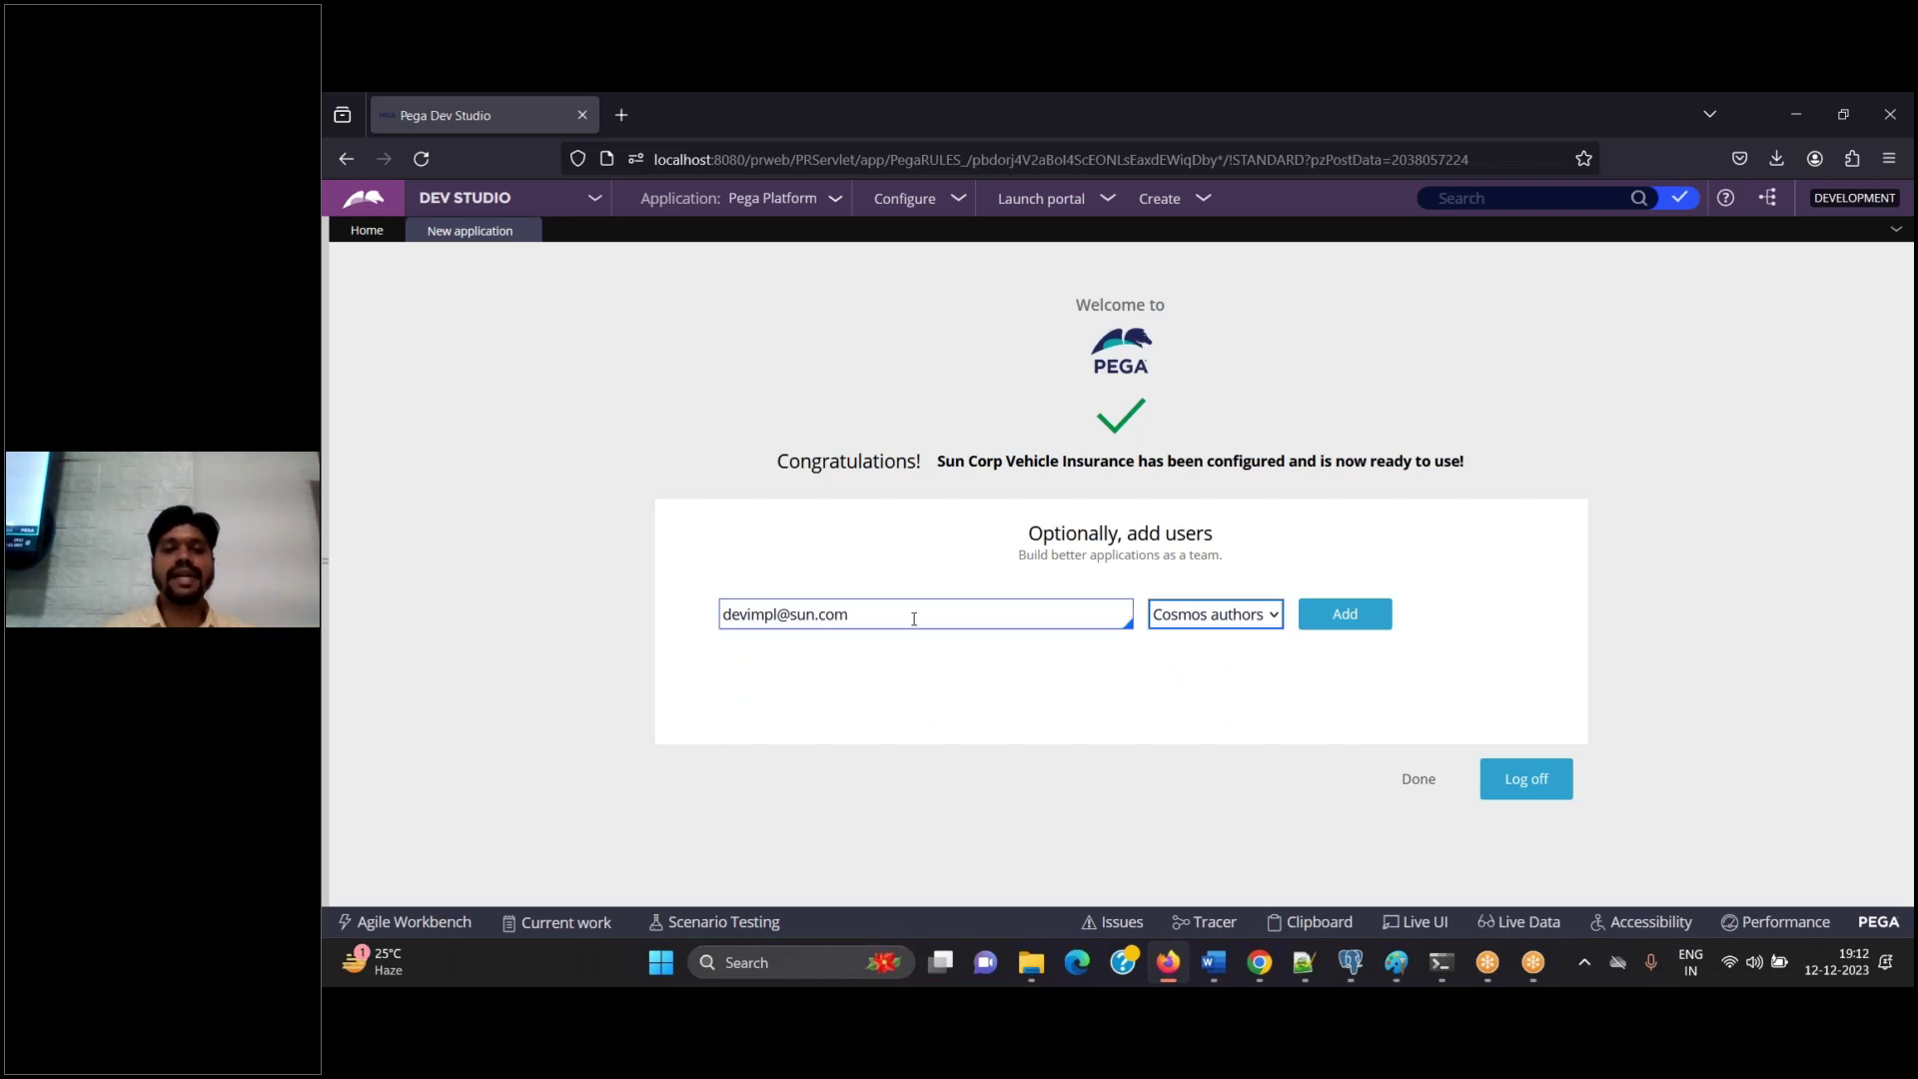
triple_click(913, 618)
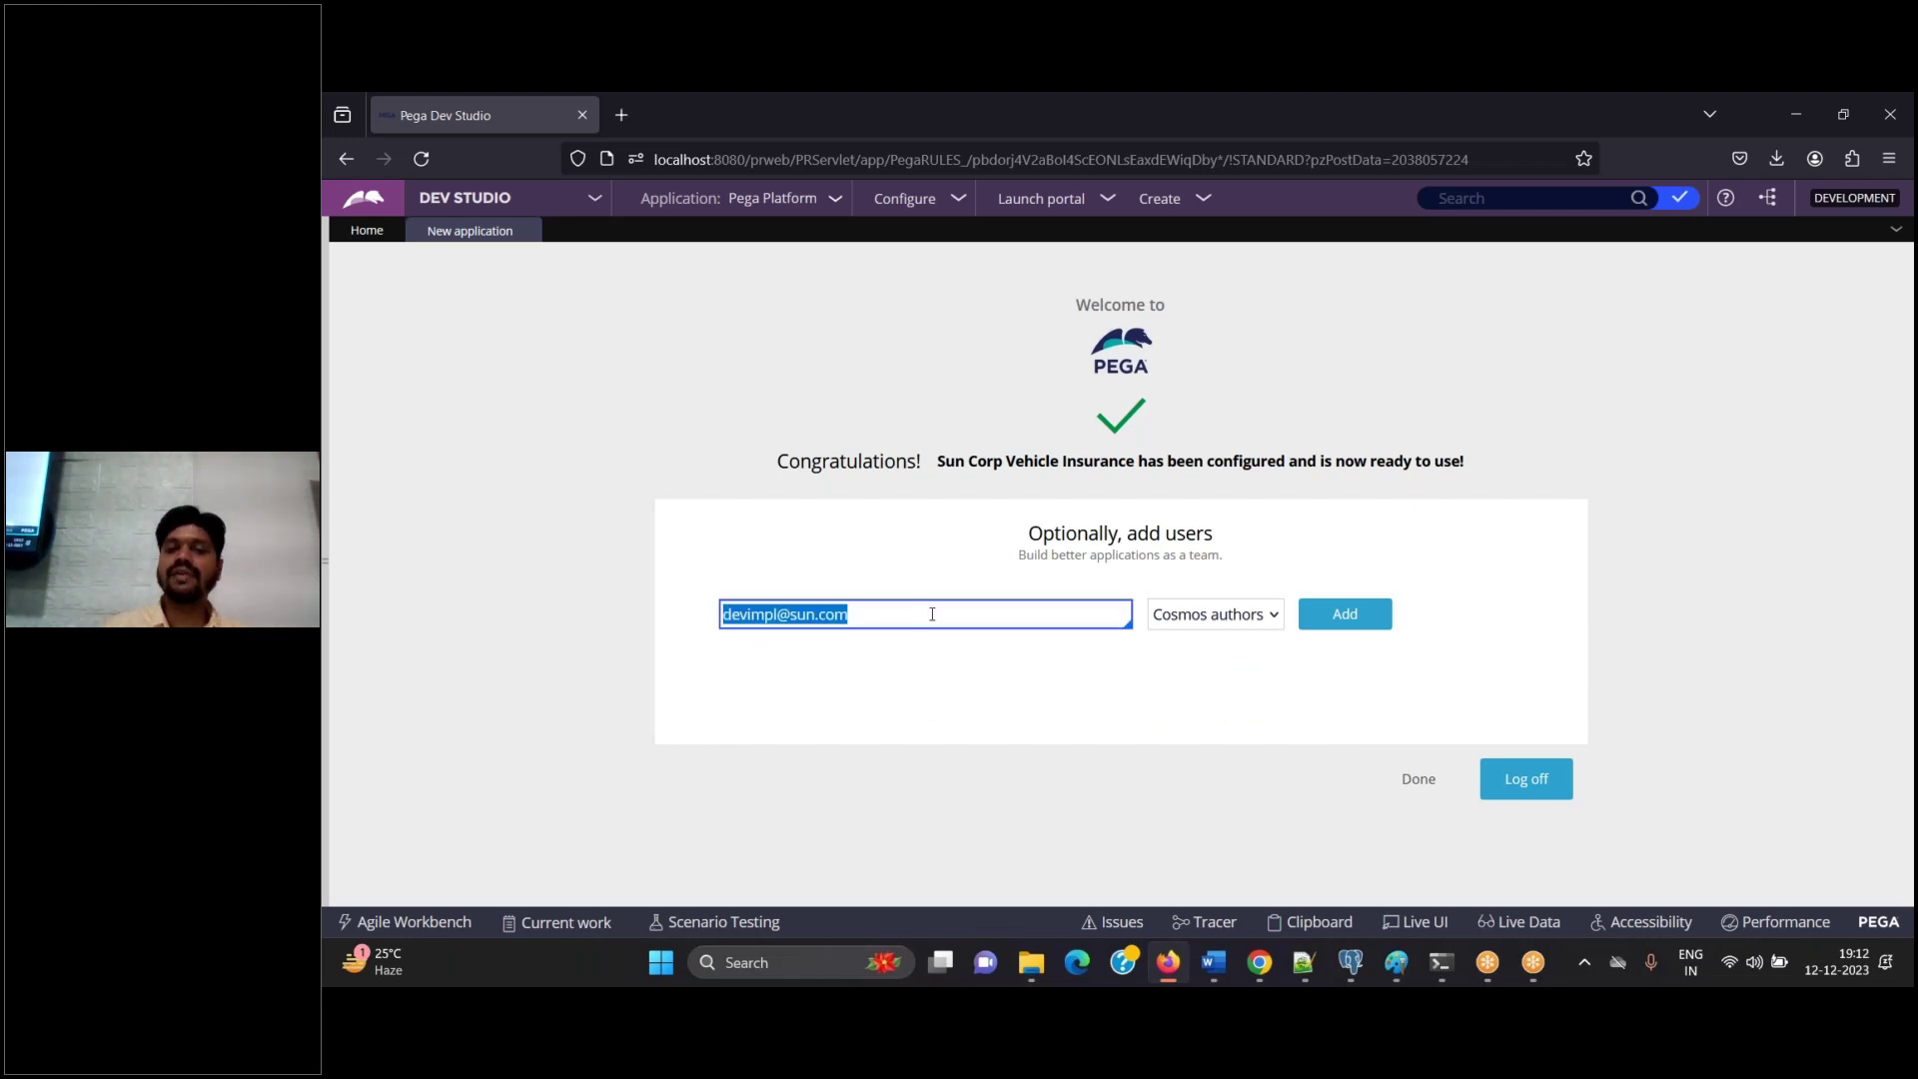
Record the step 'Click on add' in the Word guide
click(1216, 969)
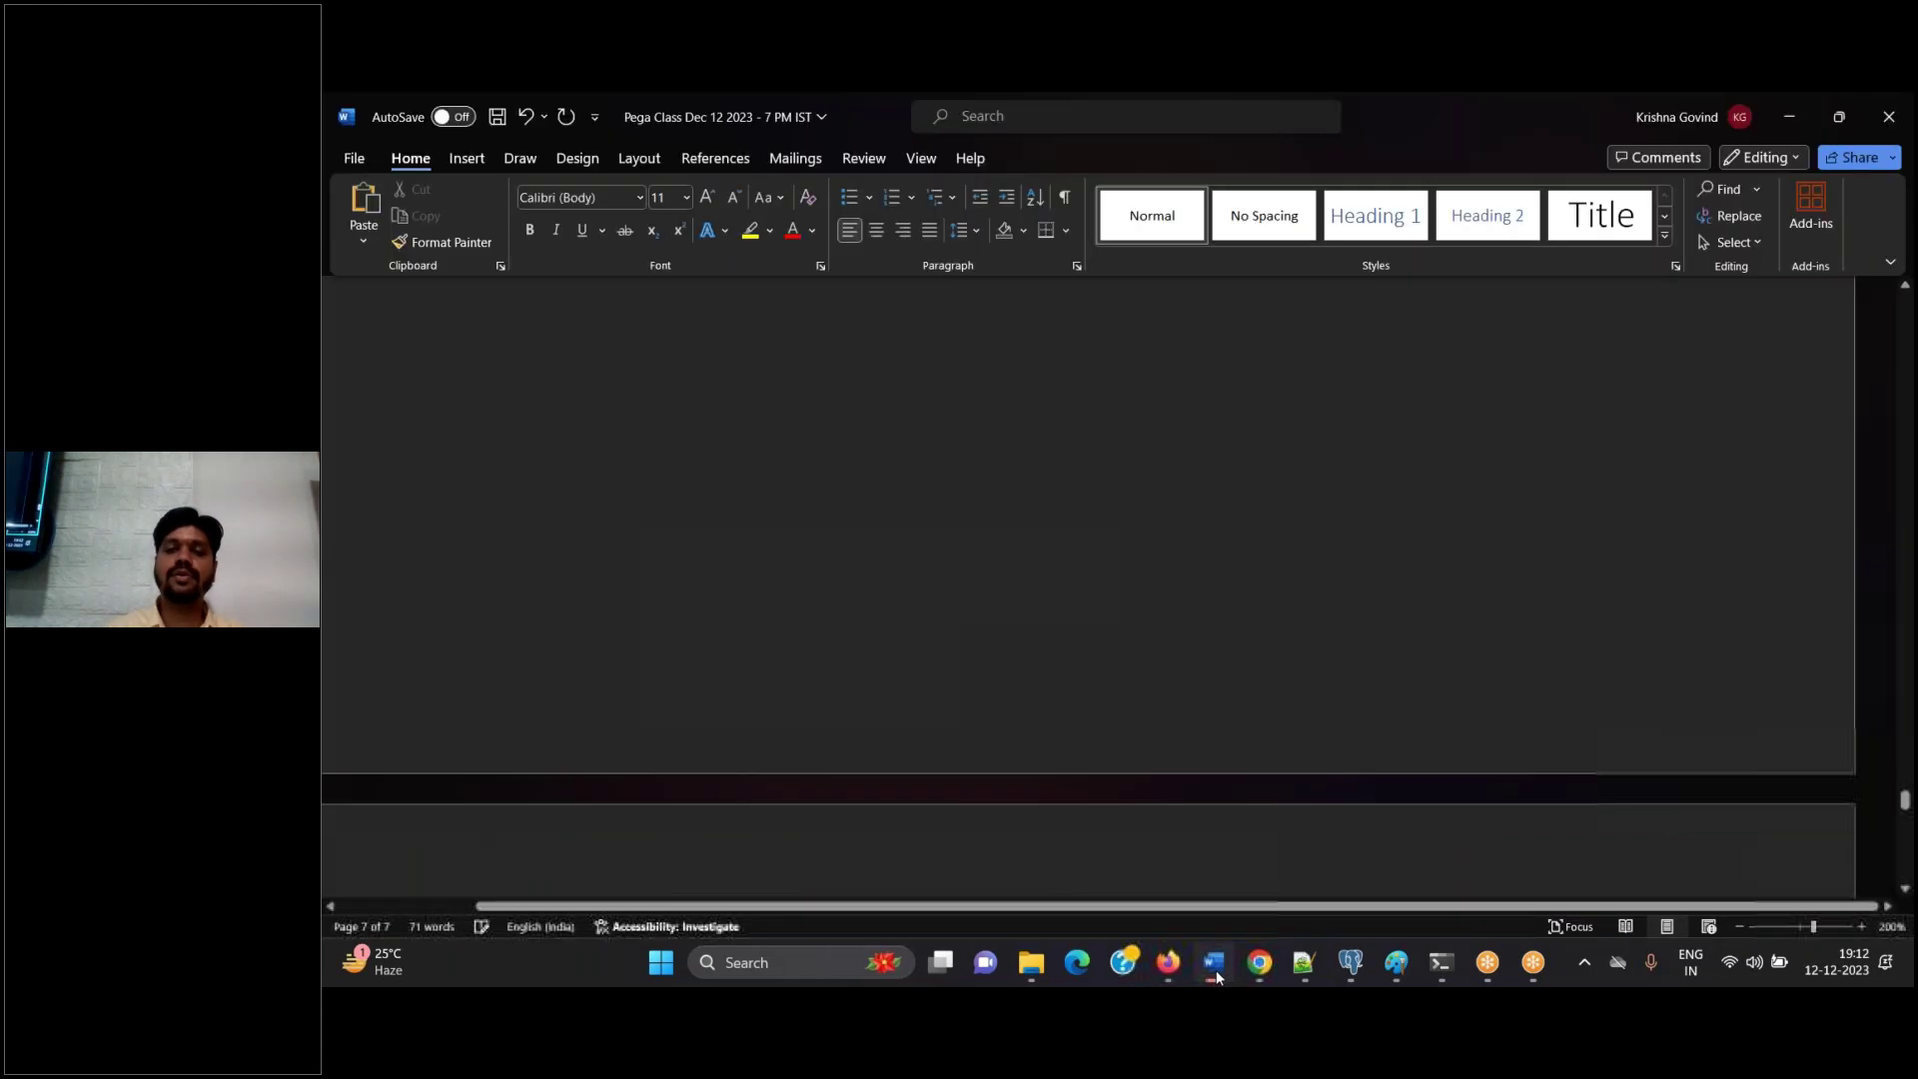
click(1215, 969)
click(1215, 969)
click(1215, 969)
click(1215, 969)
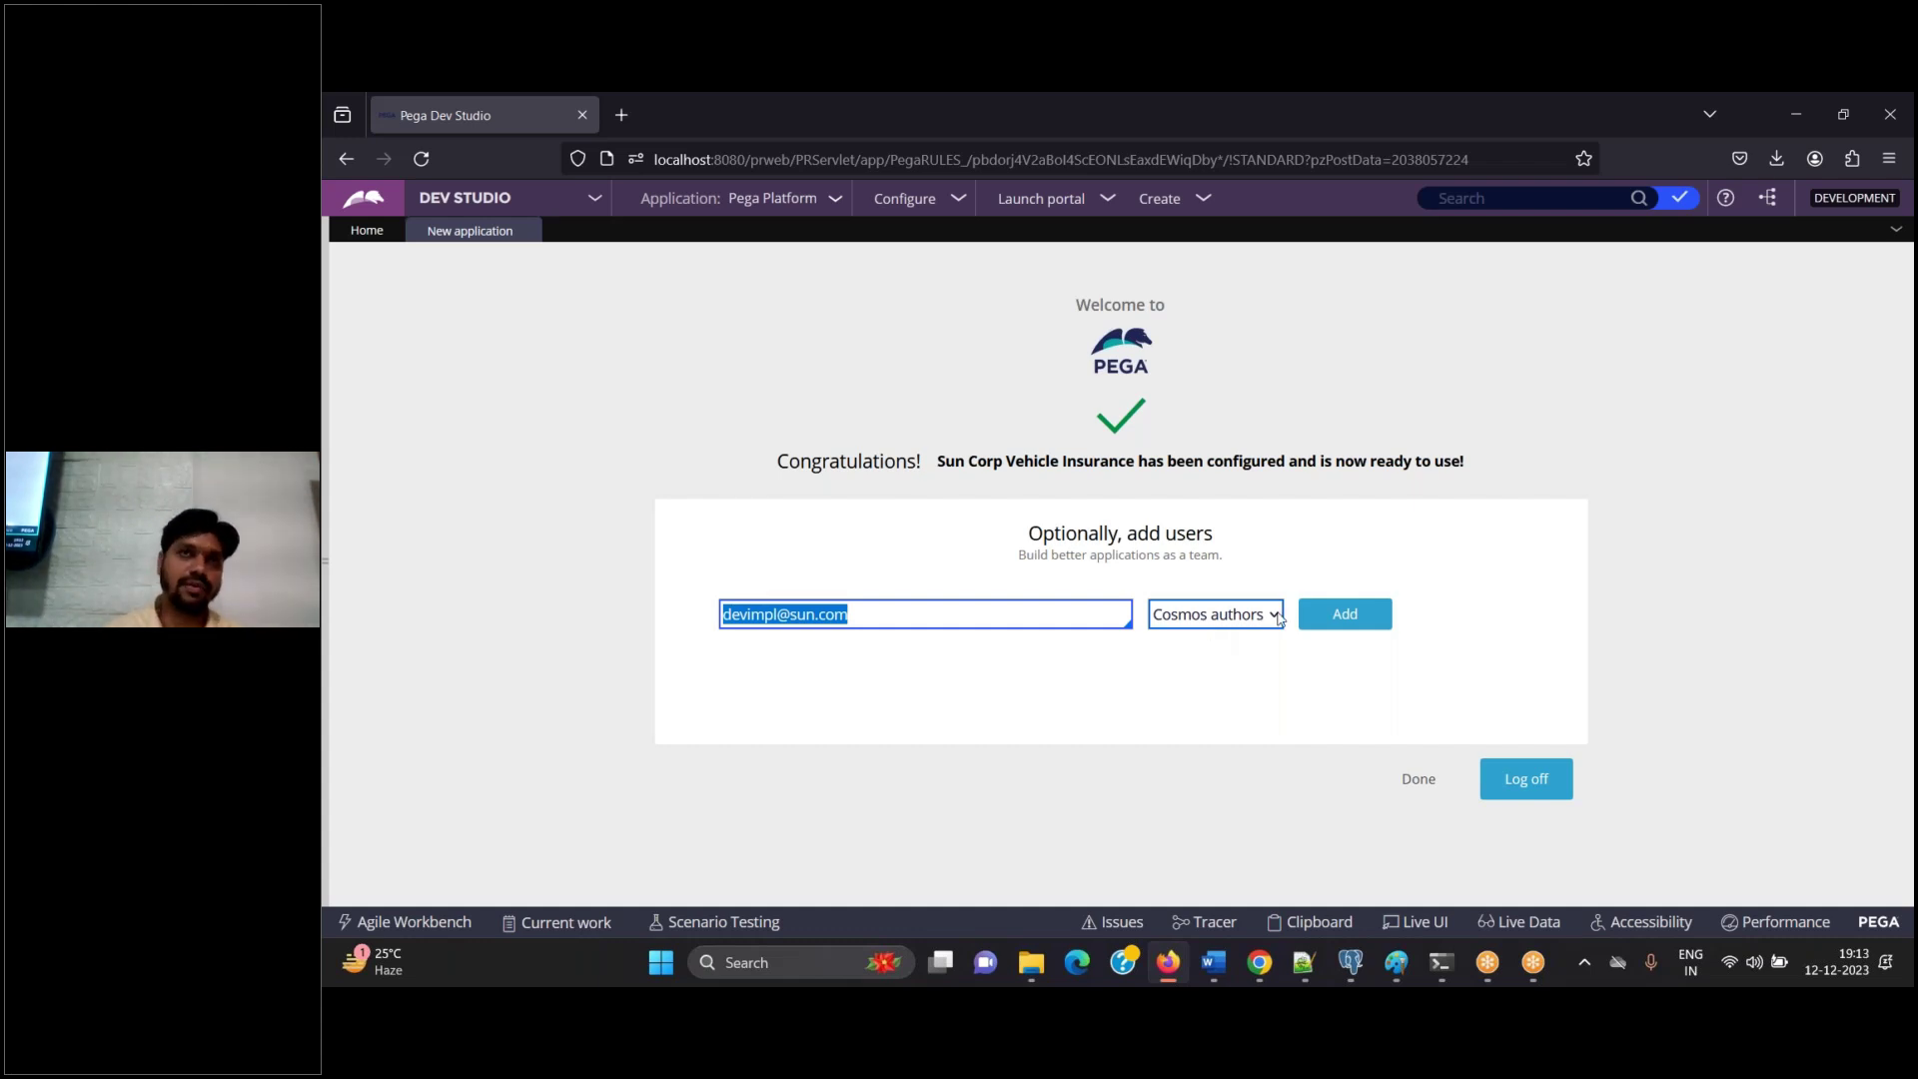
click(1212, 965)
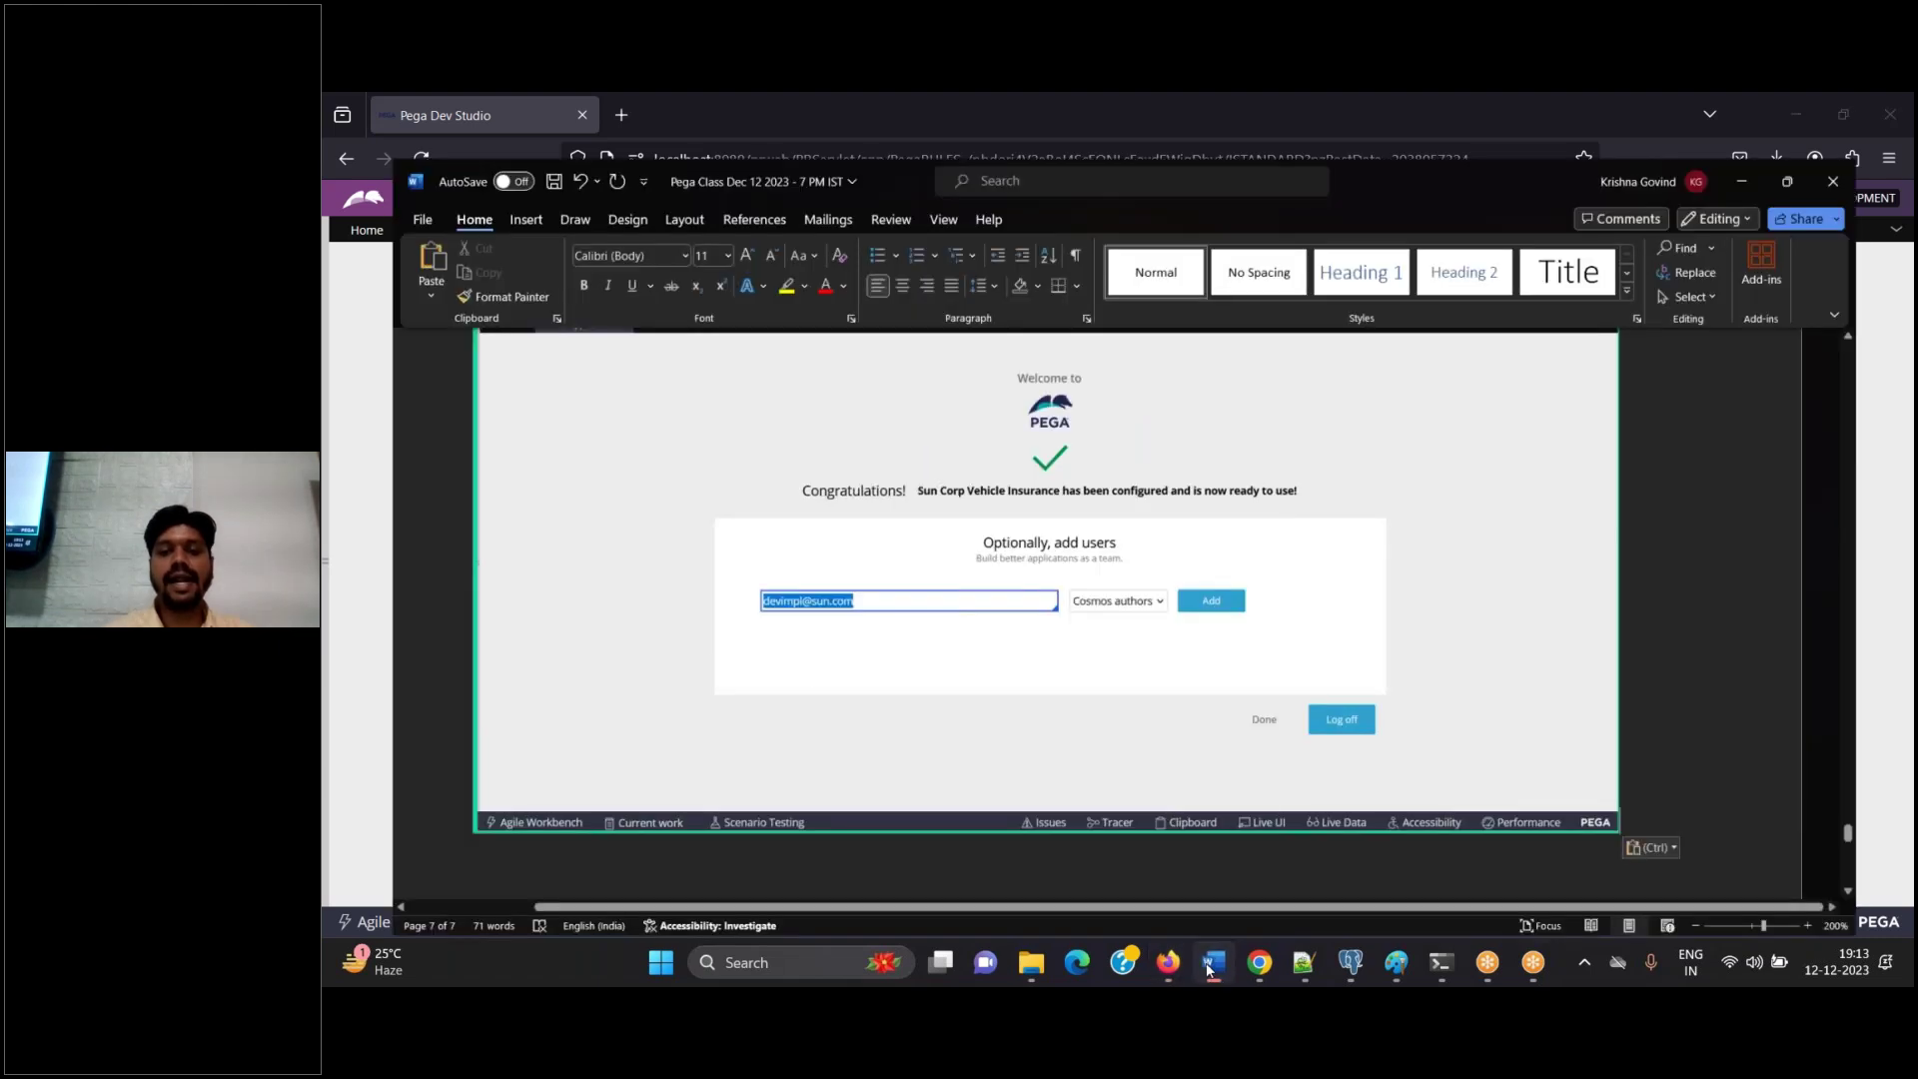
text(Click on add)
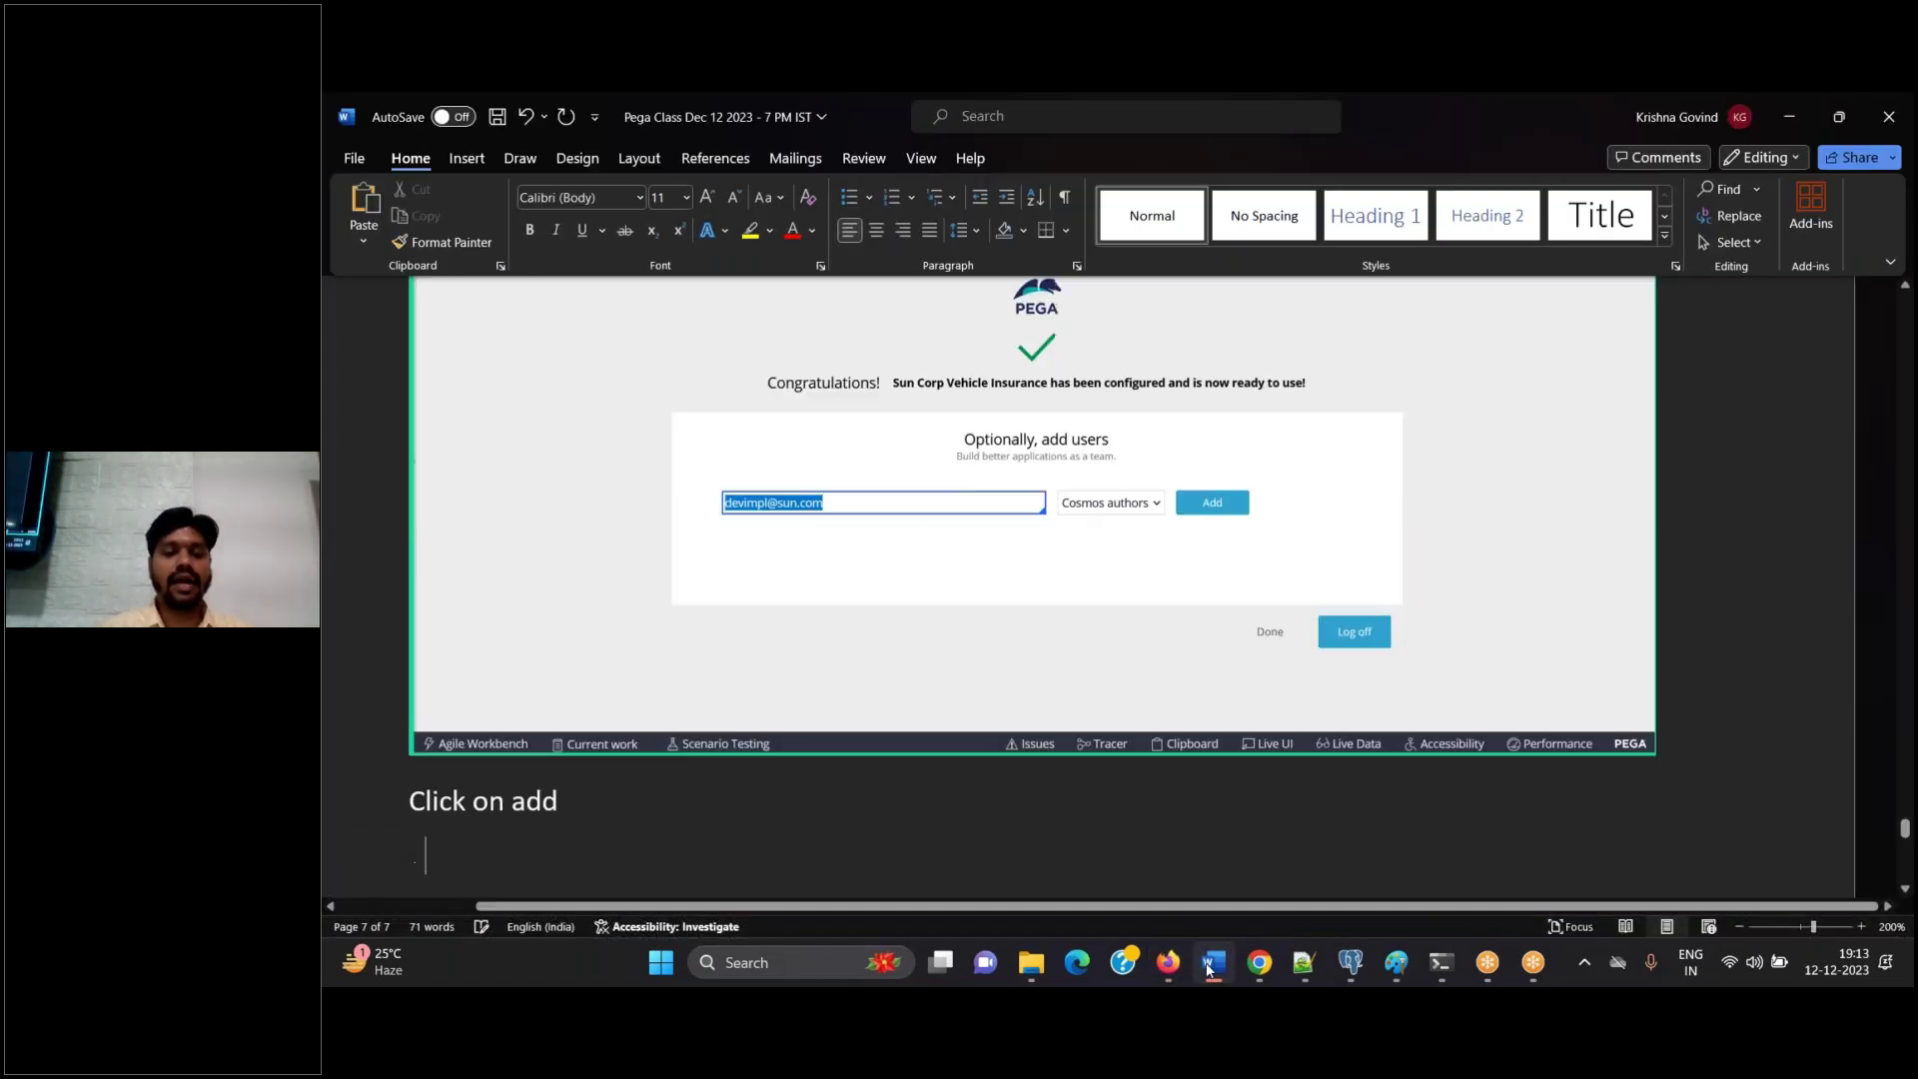
key(Return)
Add the user with the Cosmos authors role and note 'copy the credentials' under its screenshot in Word
click(1168, 962)
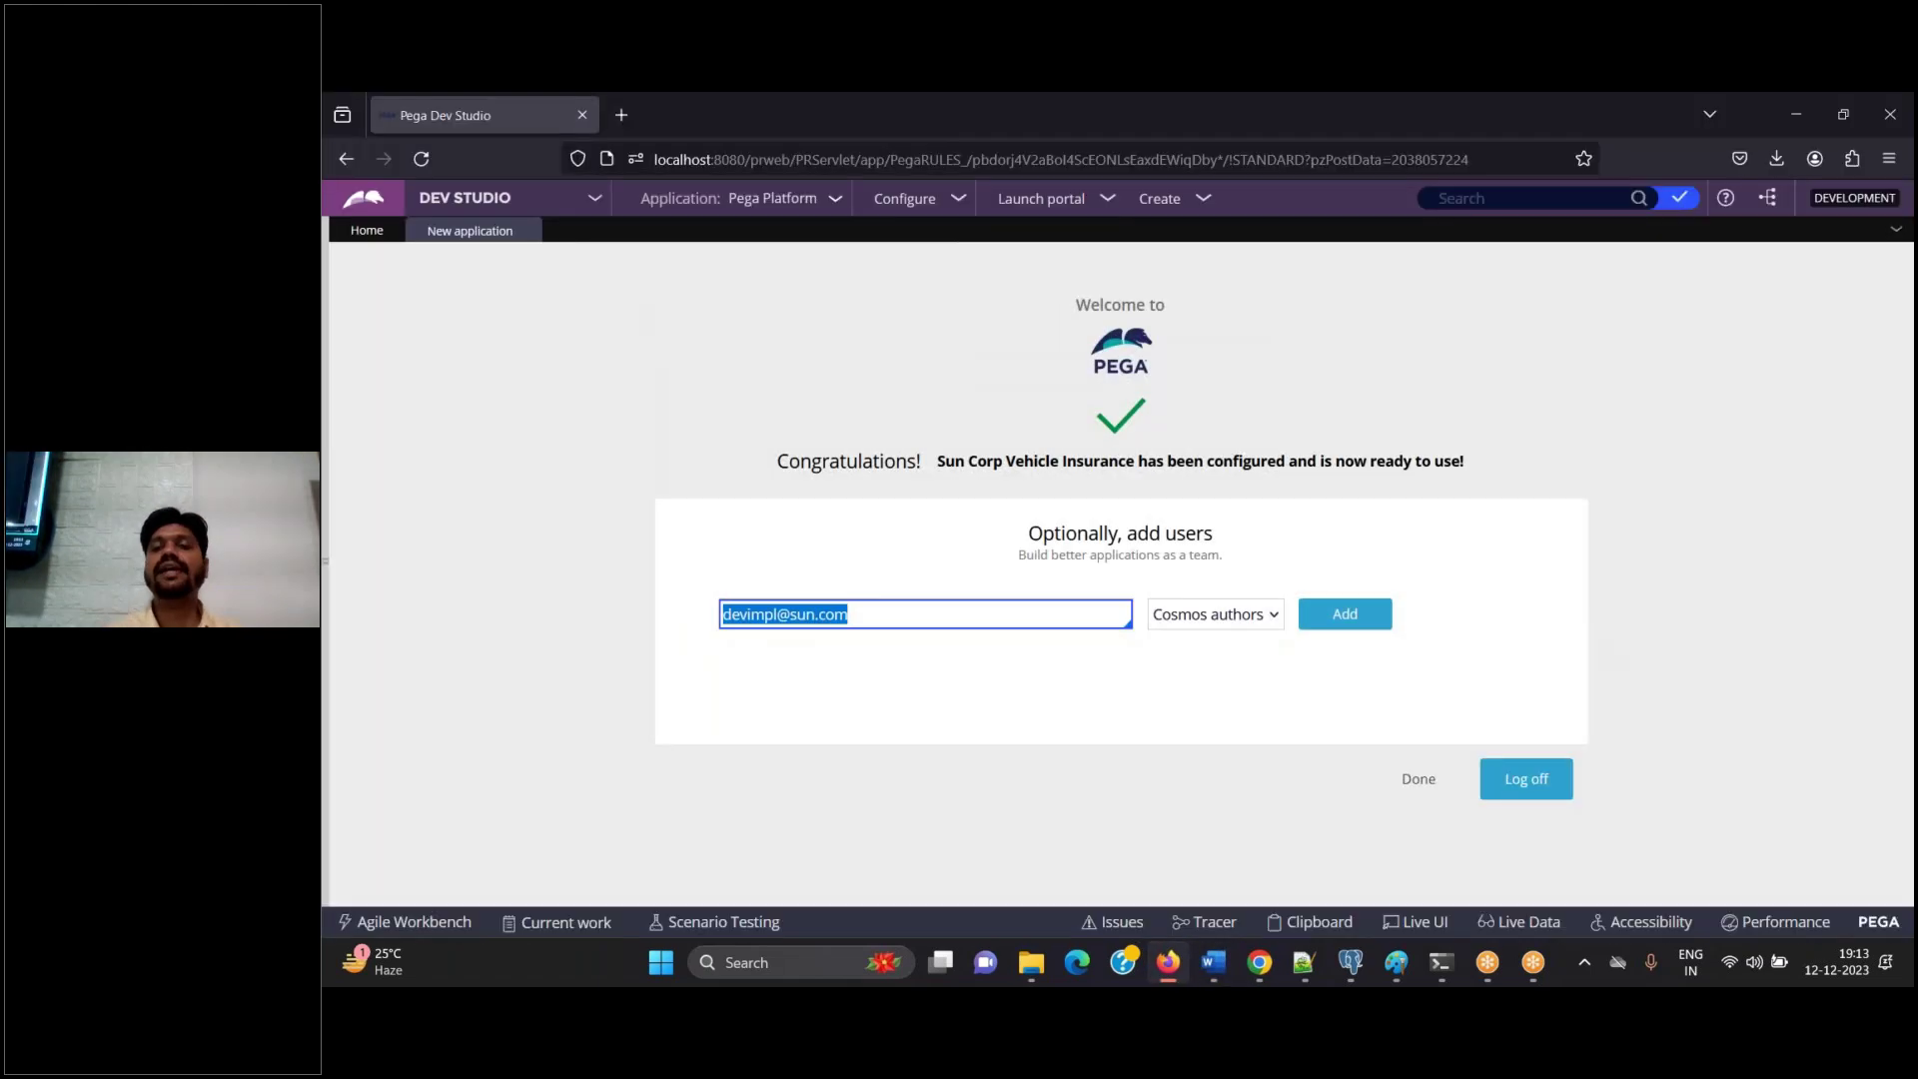
click(1361, 629)
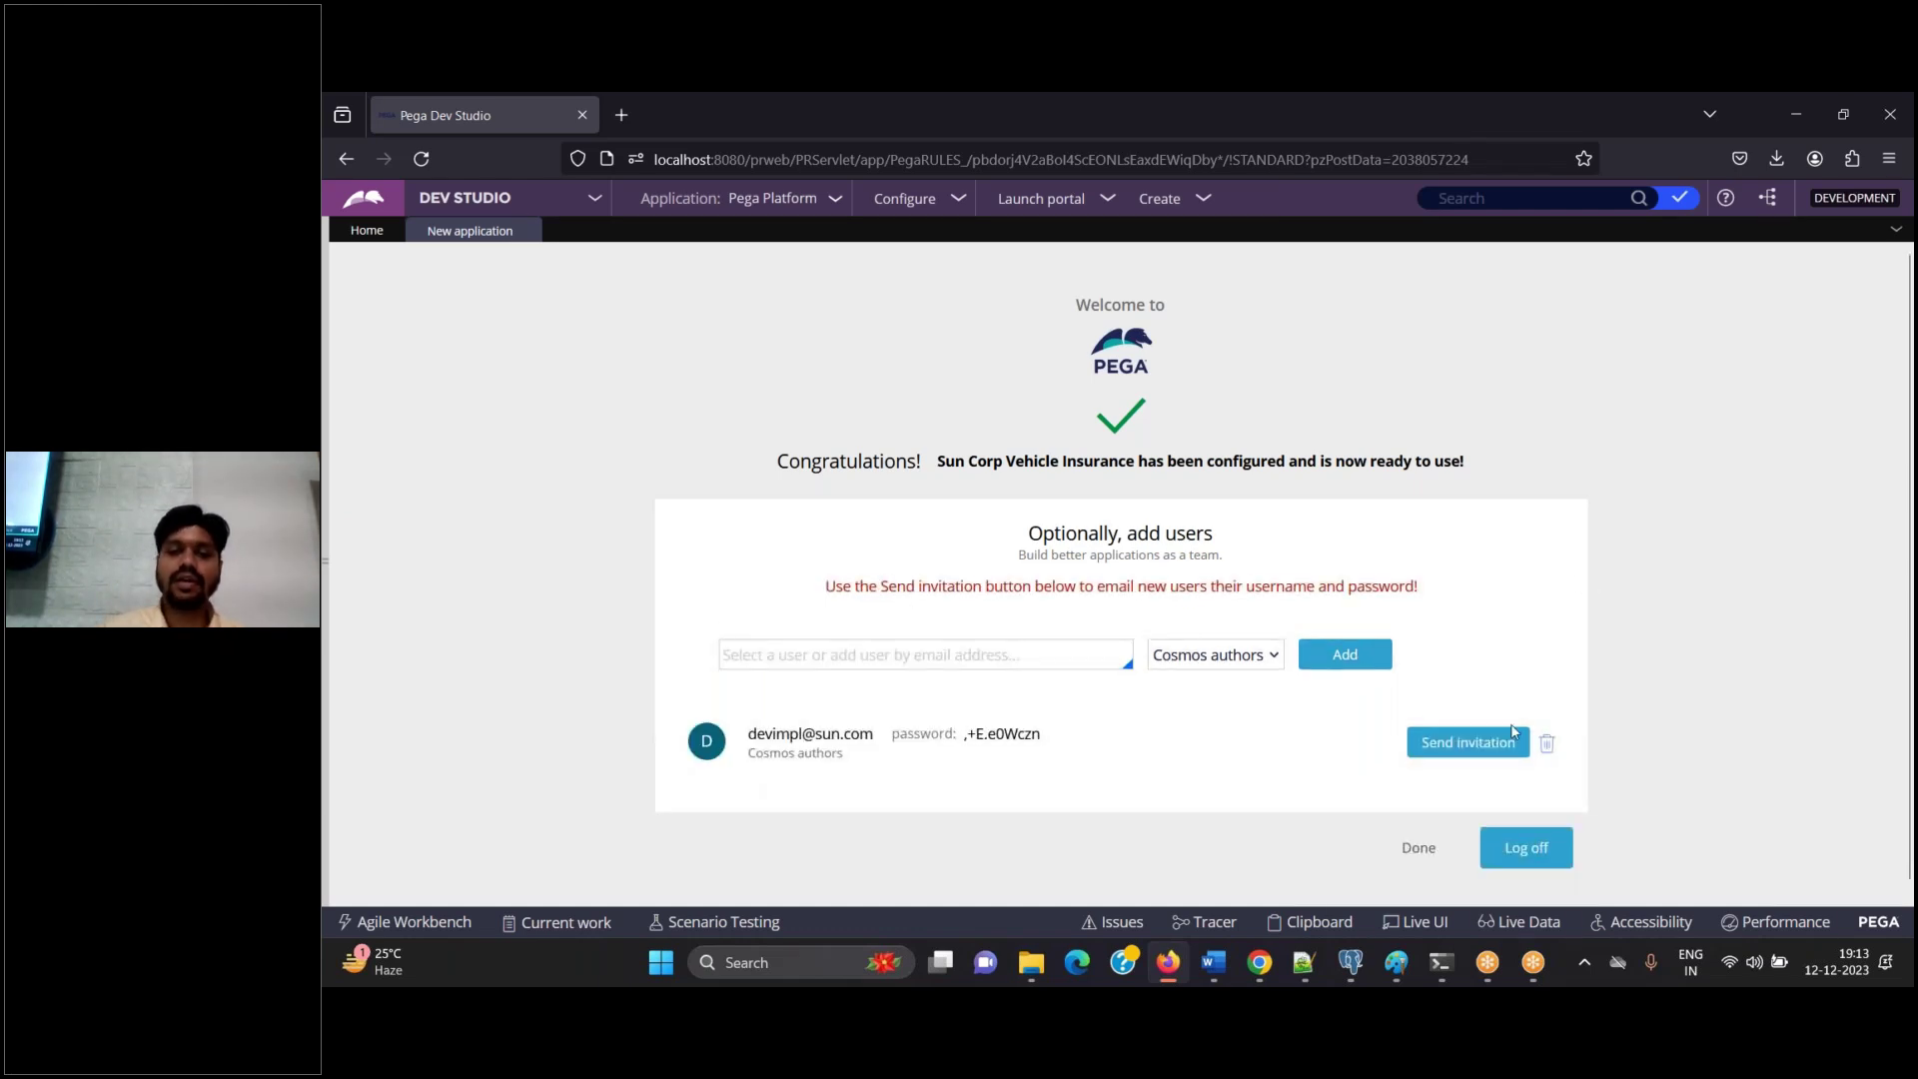
click(1213, 962)
key(ctrl+v)
key(Return)
text(co)
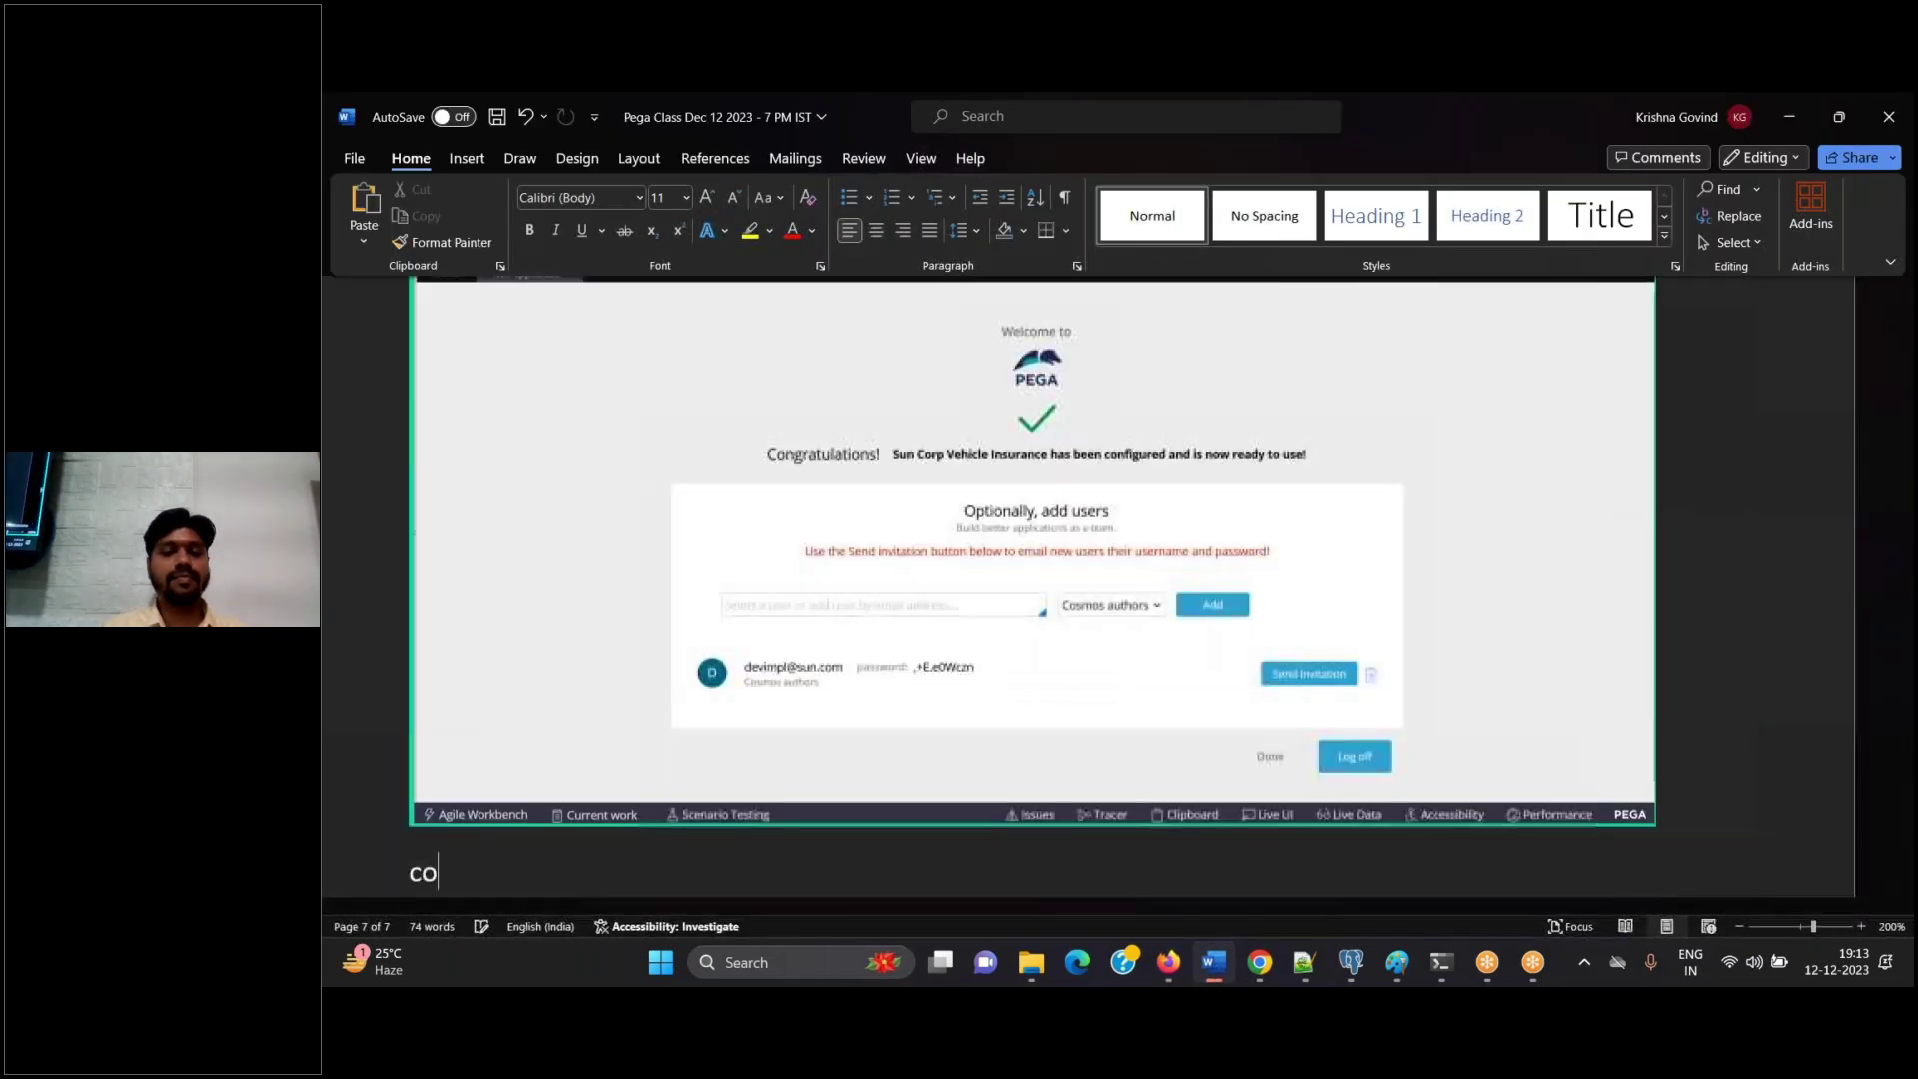
text(py the cr)
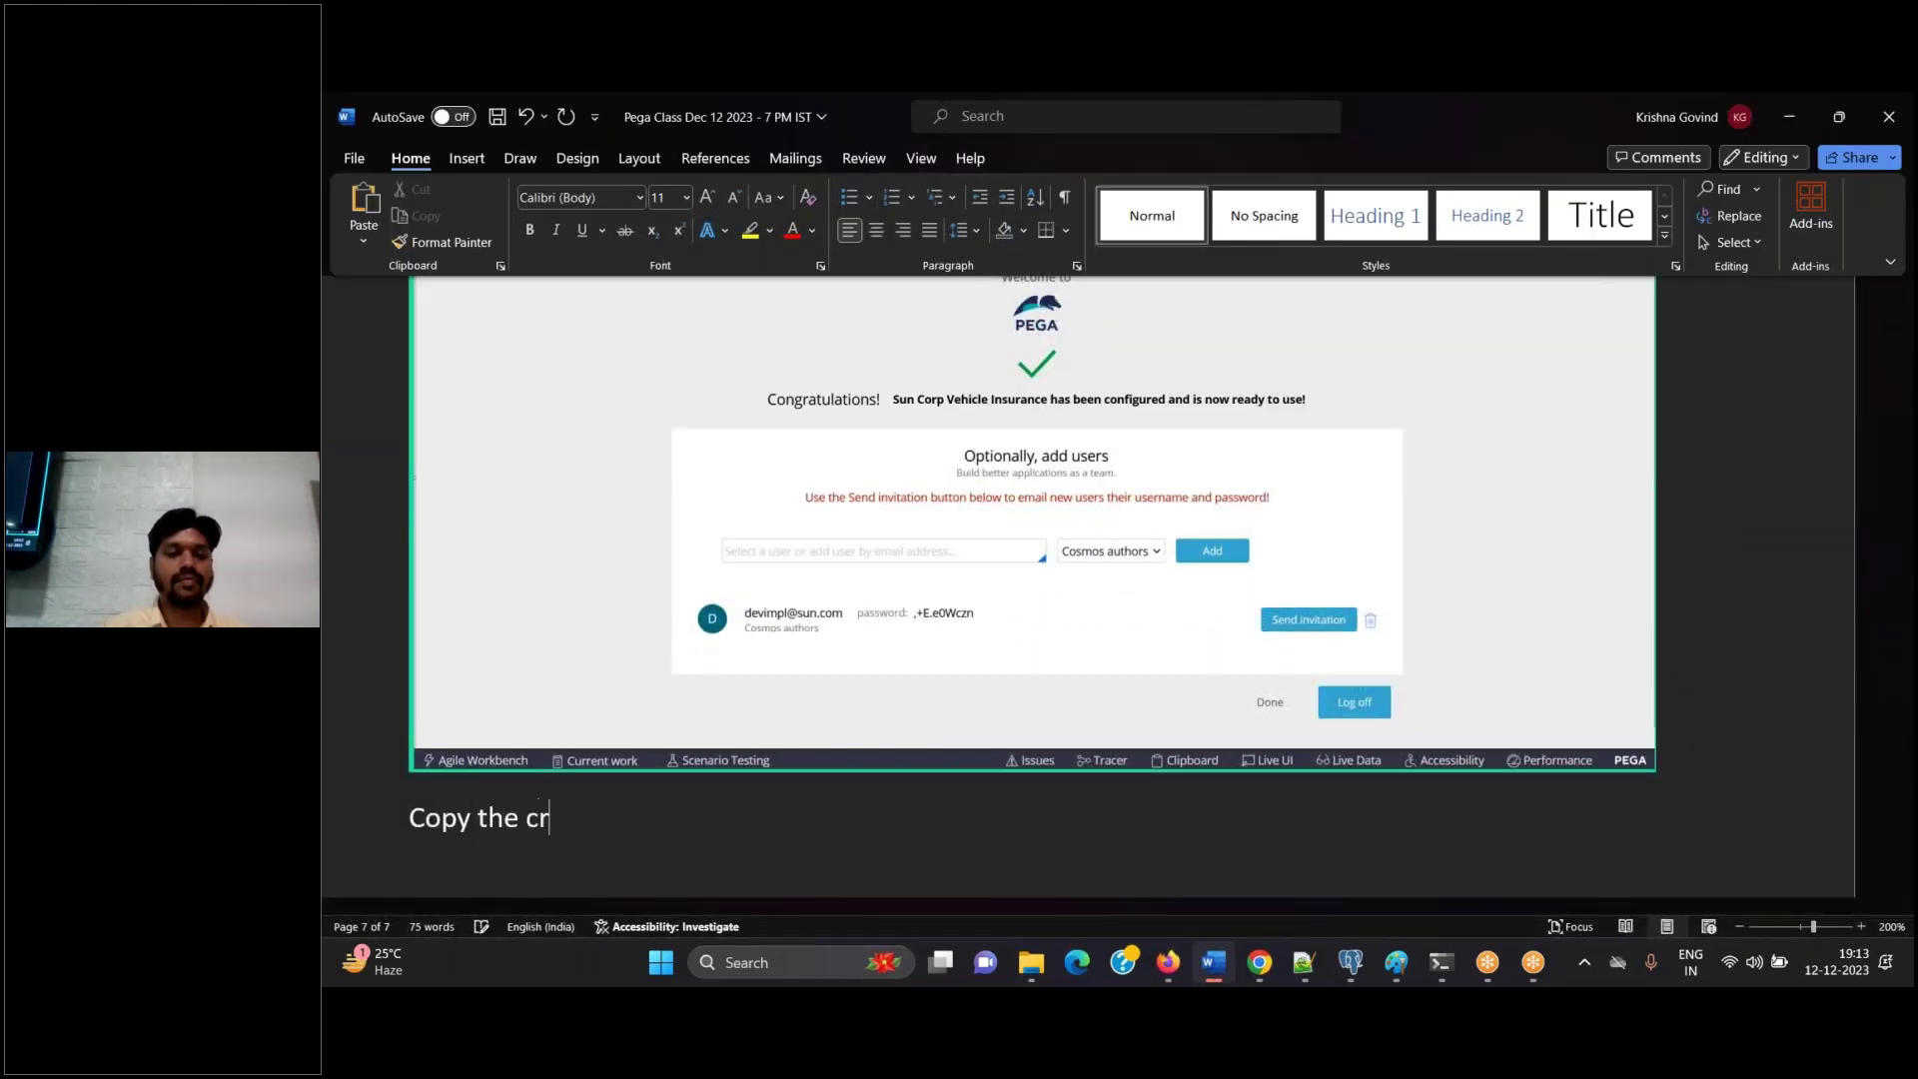
text(edentials)
key(Return)
Copy the new user's generated credentials into the Notepad++ class notes and the Word guide
key(alt+Tab)
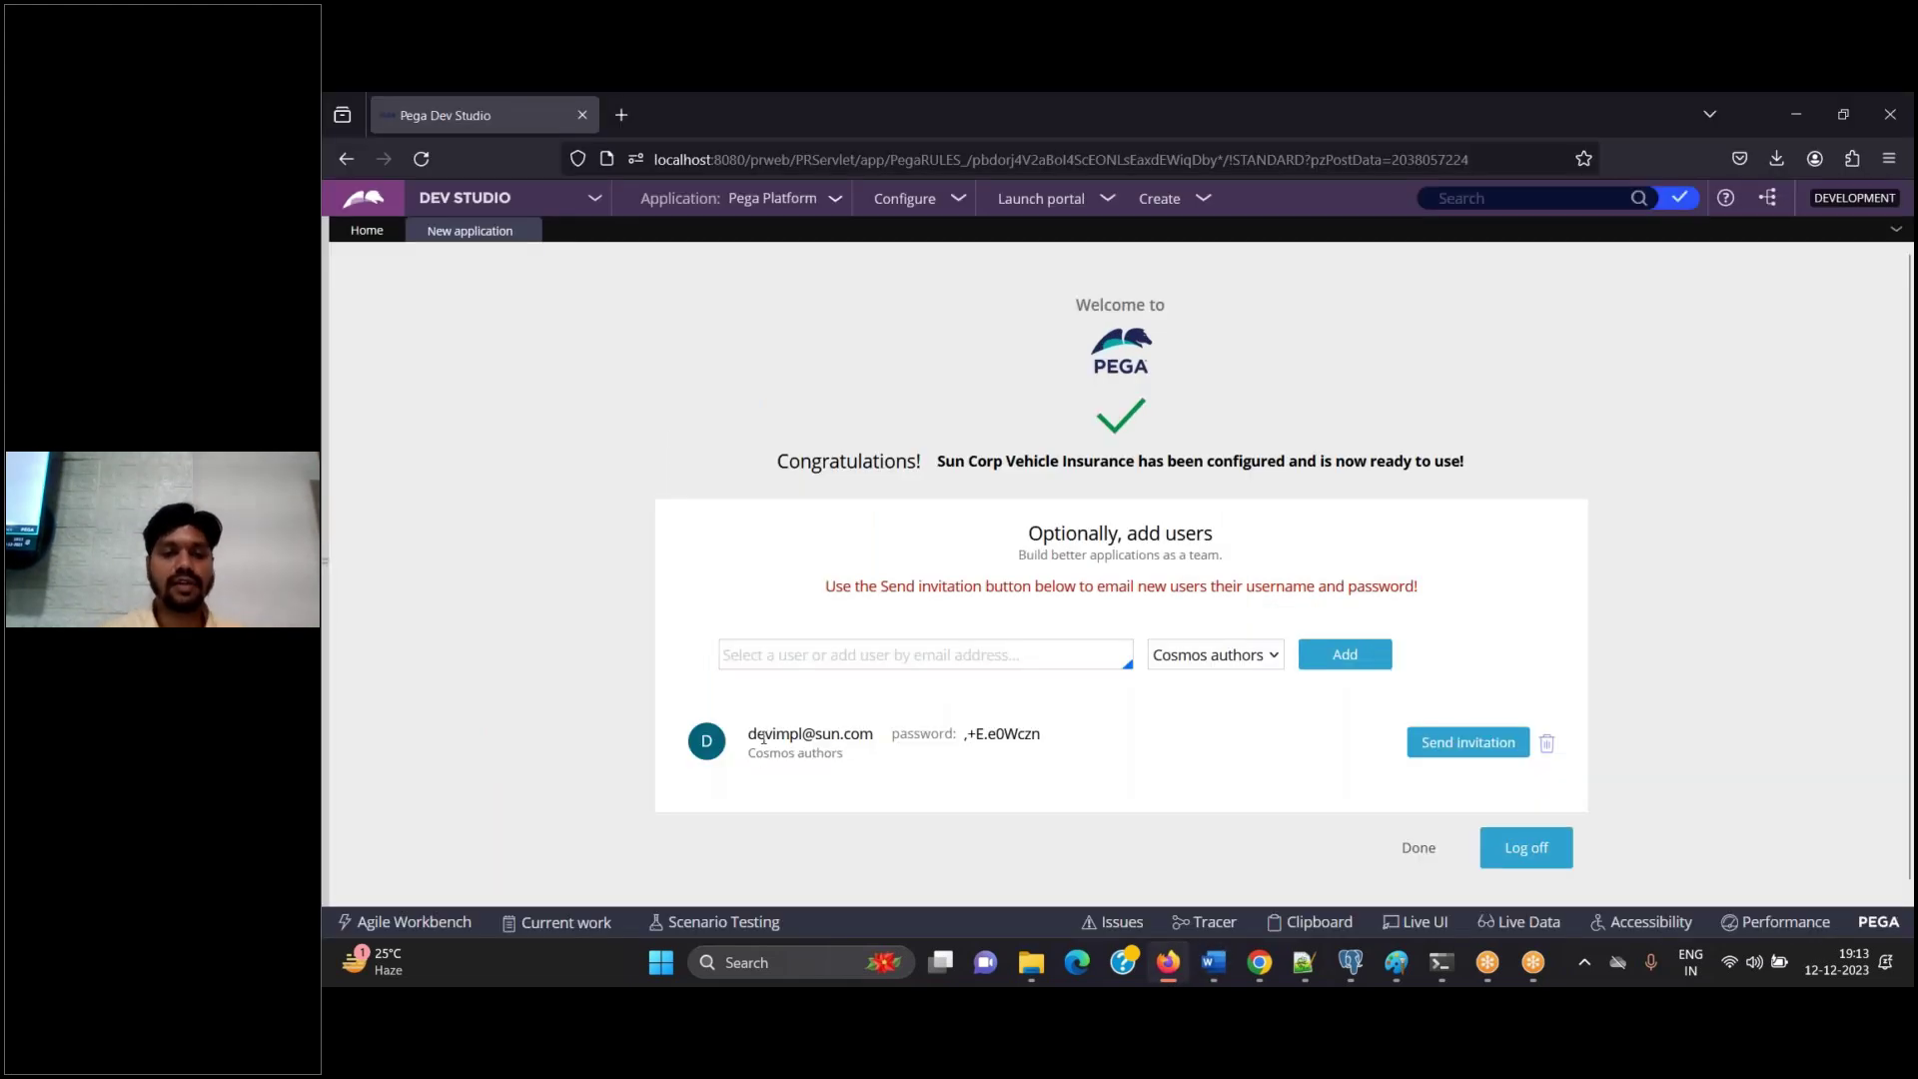
drag(751, 735, 1058, 748)
key(ctrl+c)
click(1305, 963)
key(ctrl+v)
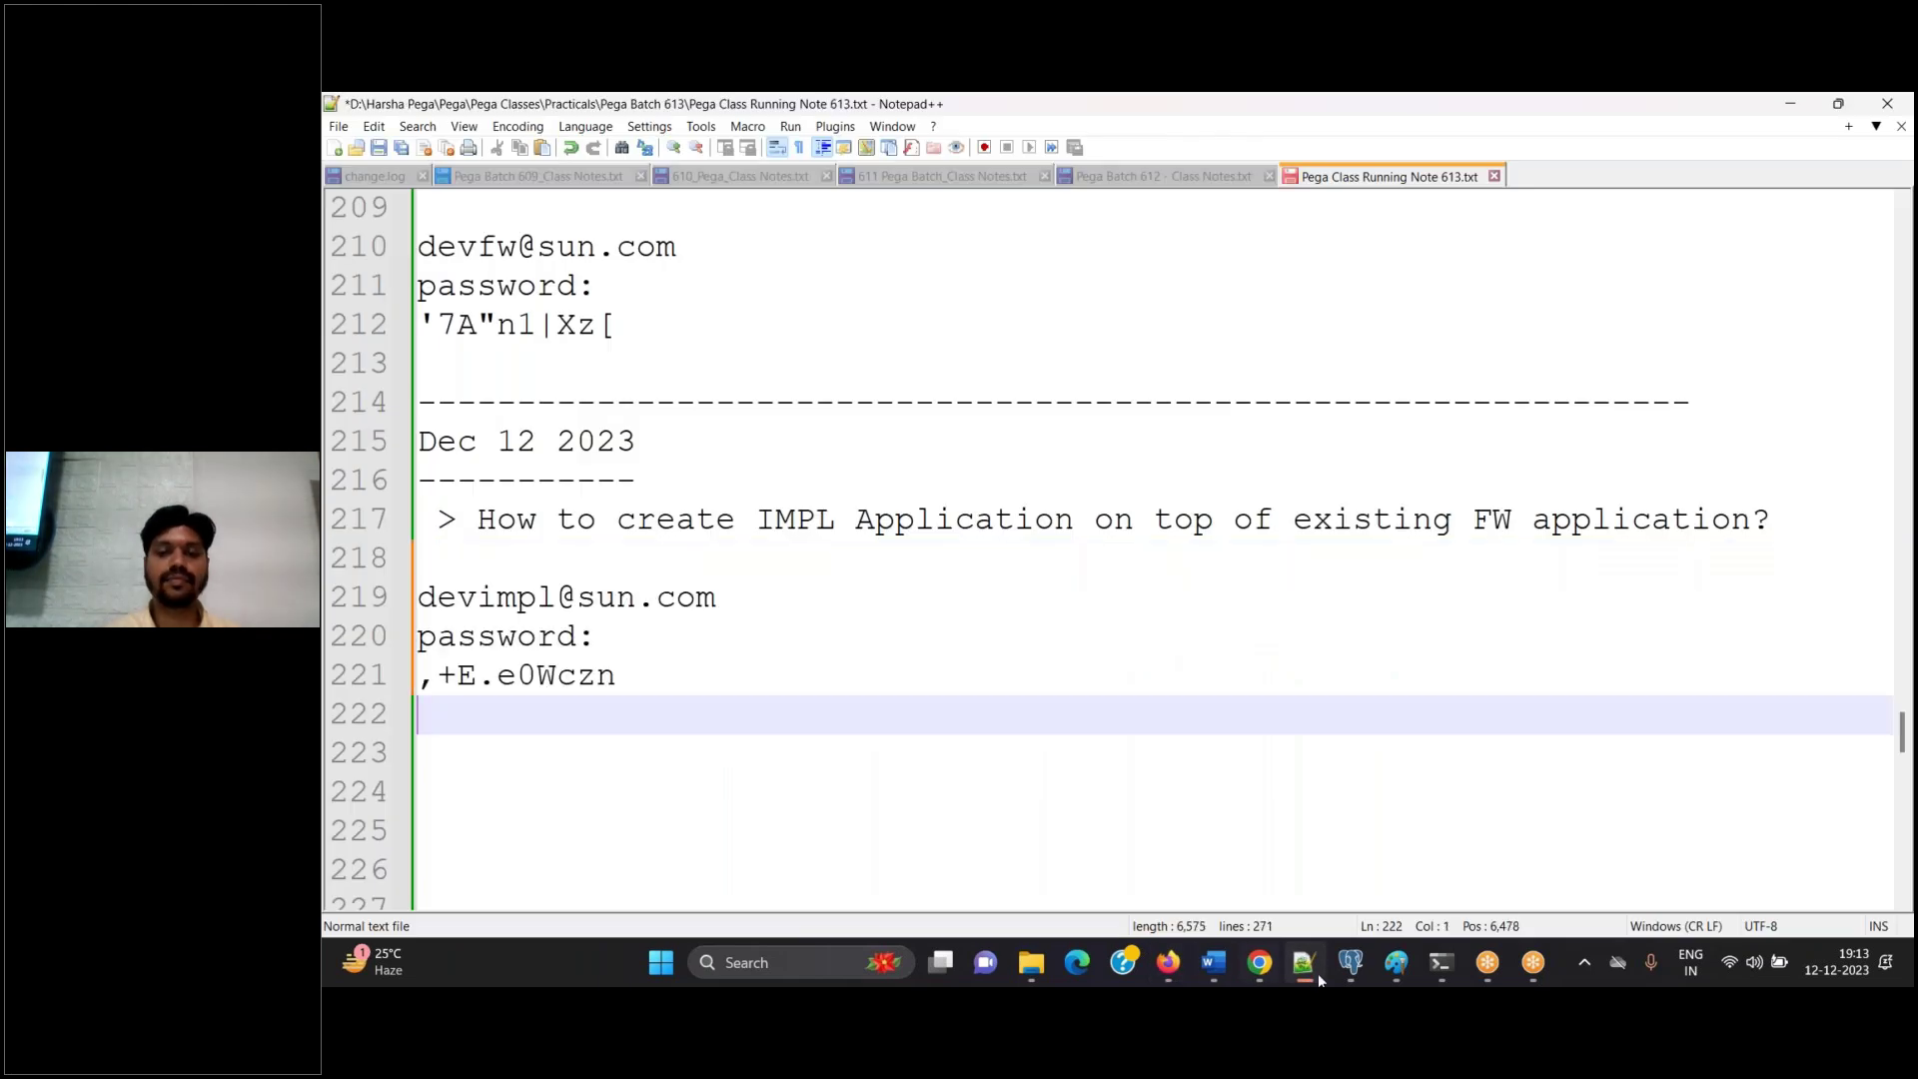
click(1167, 963)
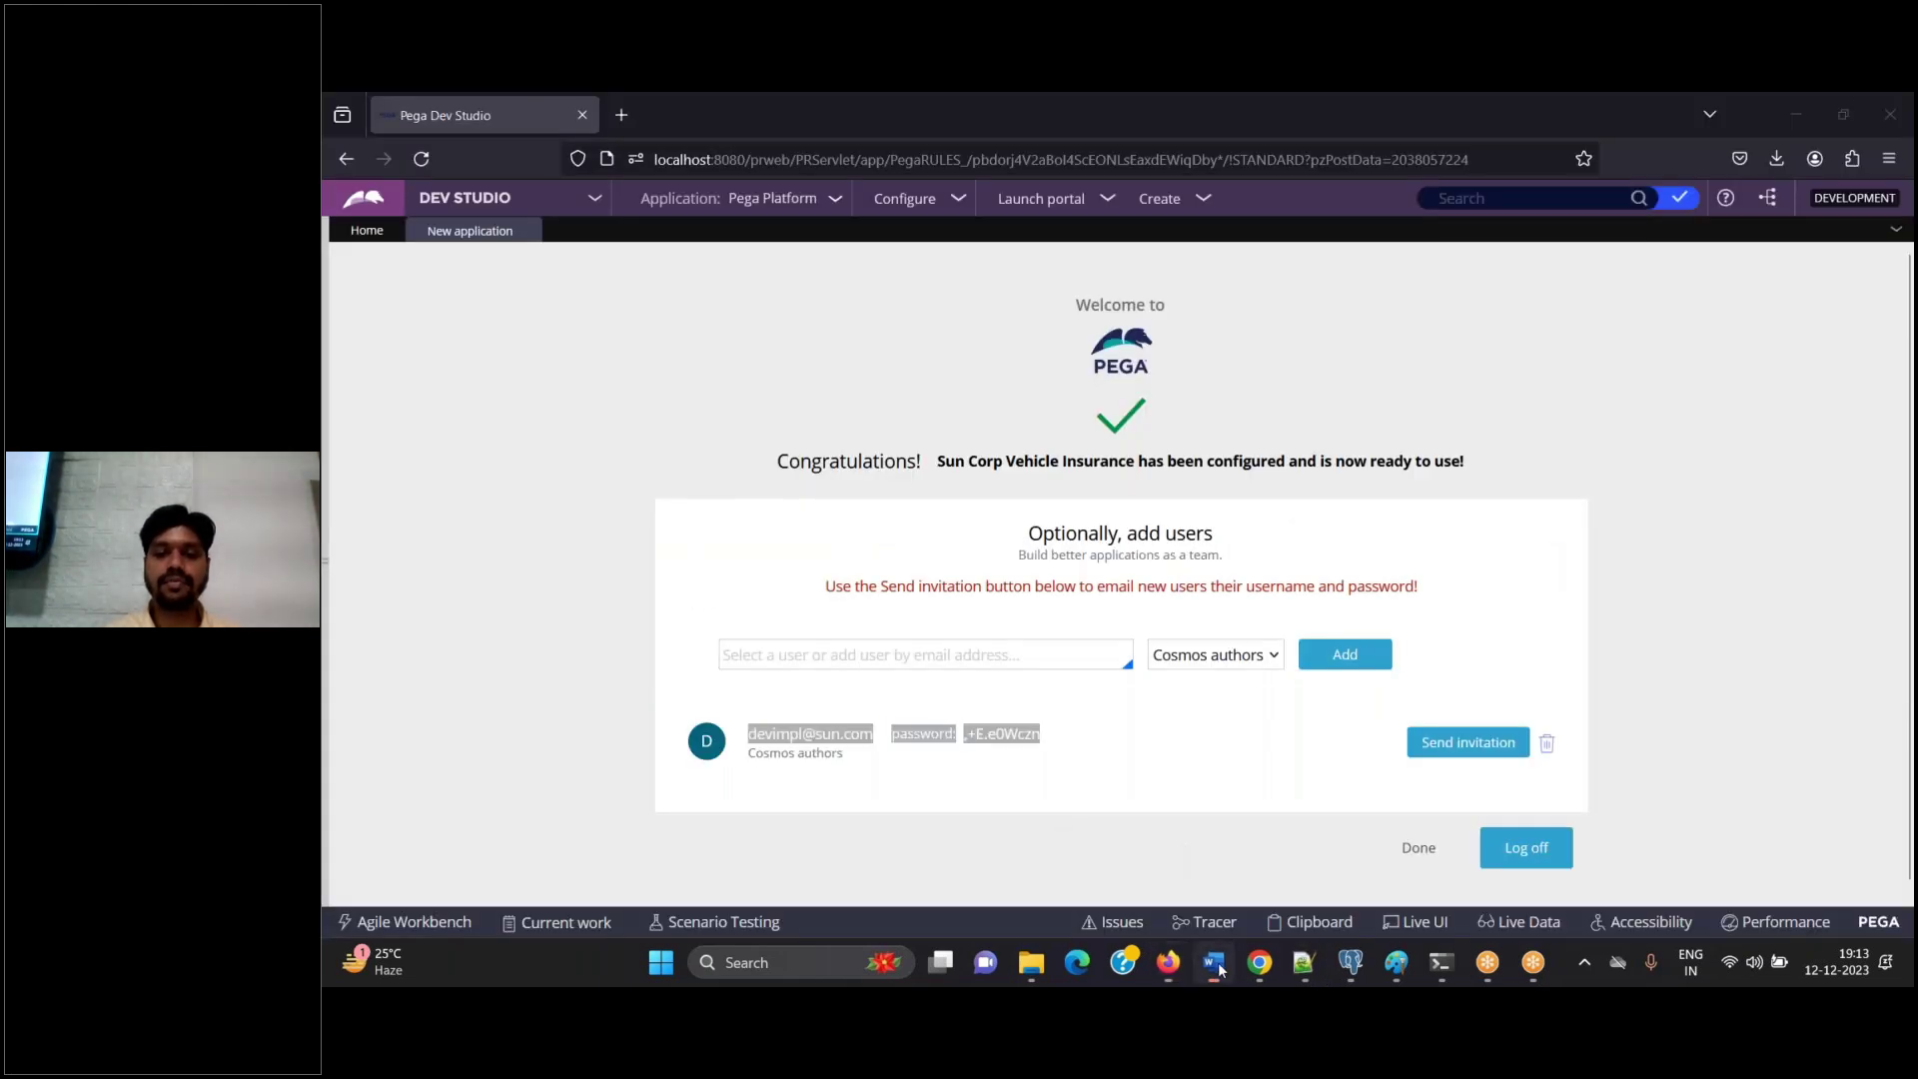
click(1216, 964)
key(ctrl+v)
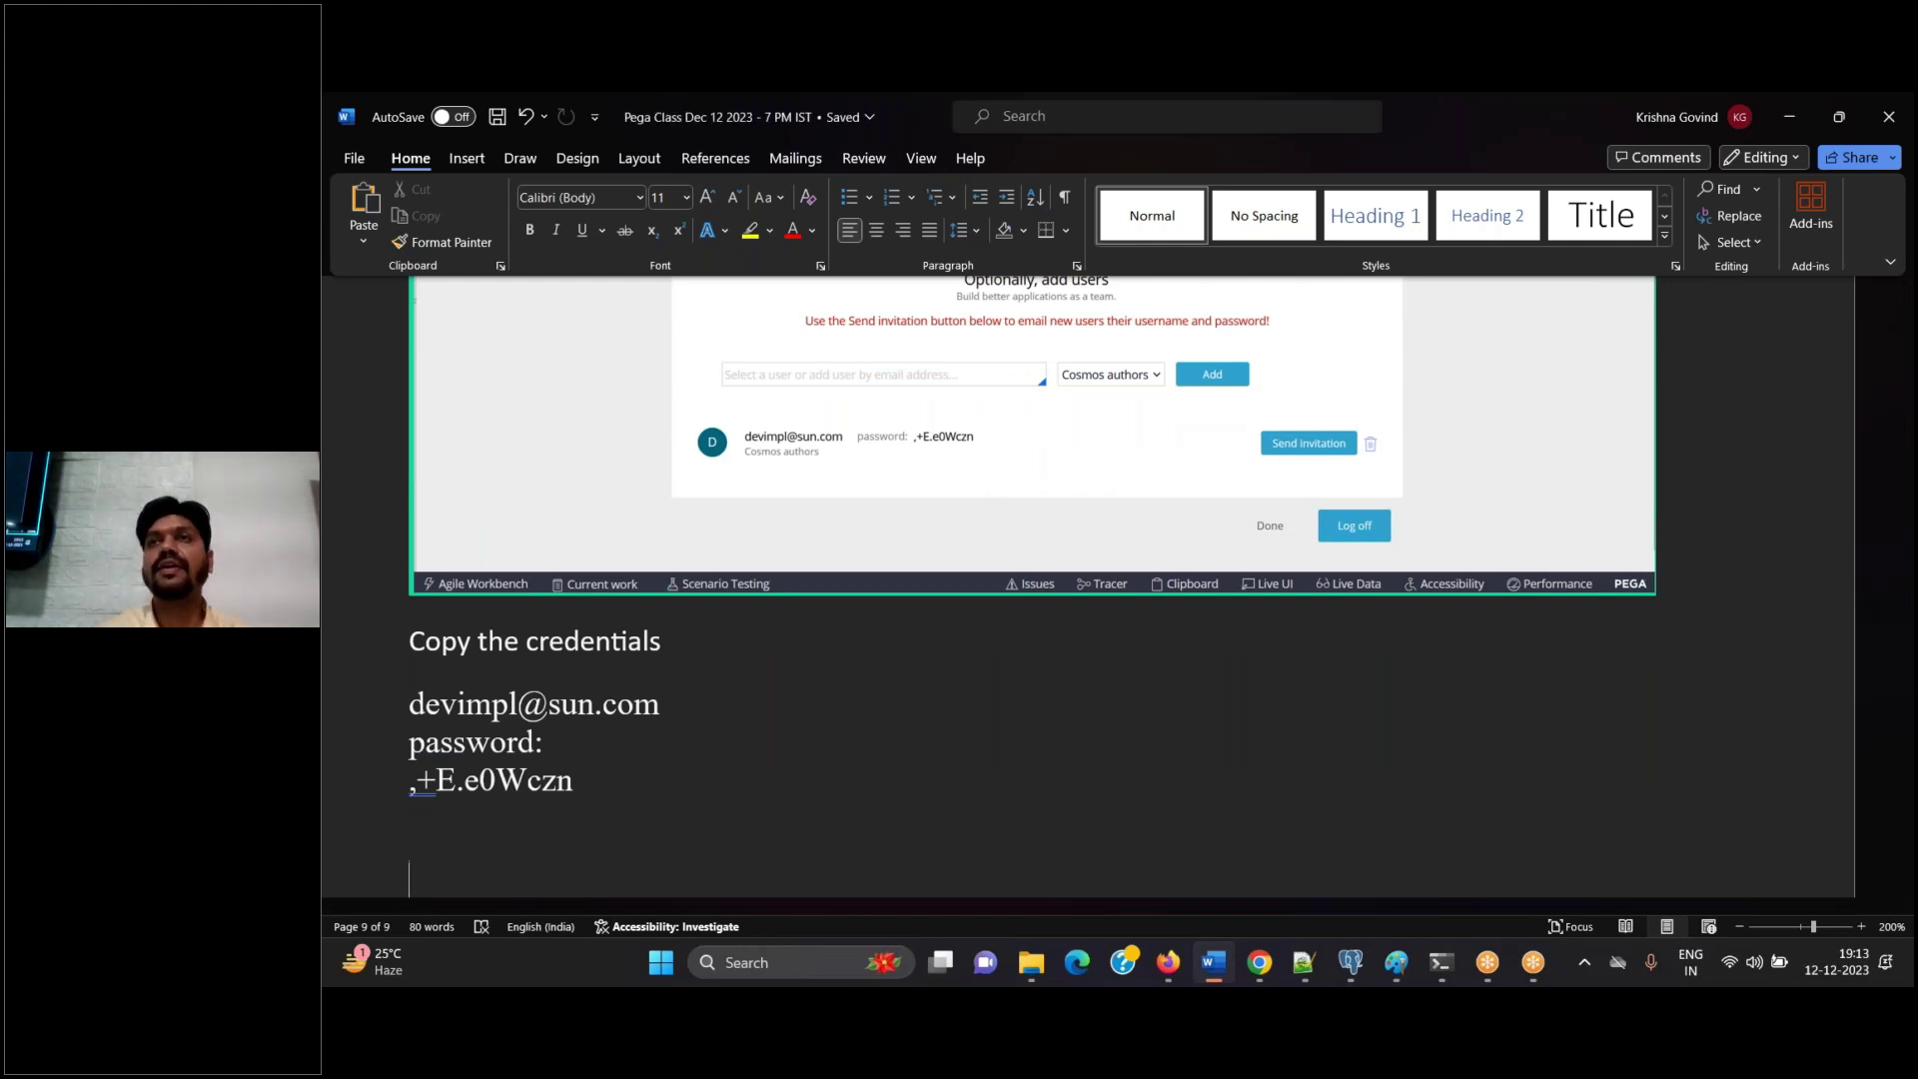
click(1214, 962)
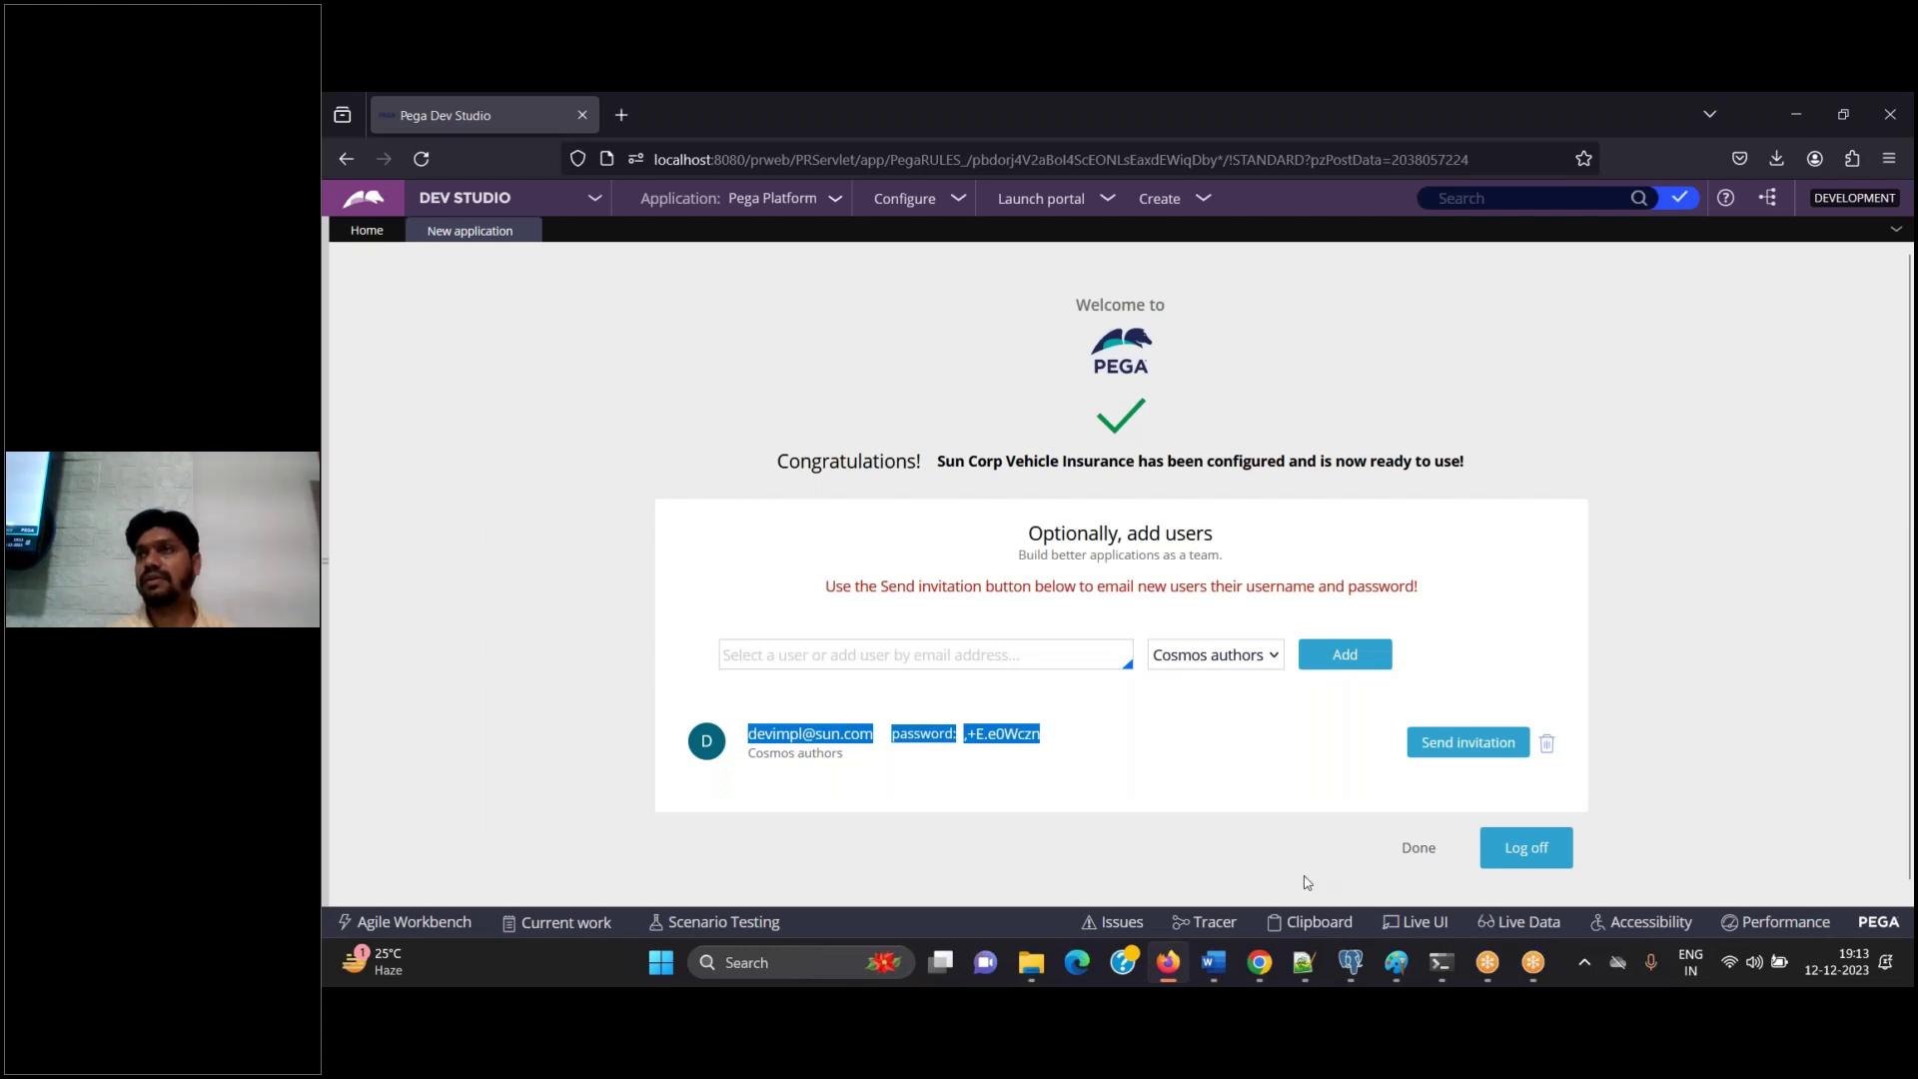
Note 'Done.' in Word and finish the wizard to reach the Dev Studio home
click(1216, 971)
text(Done.)
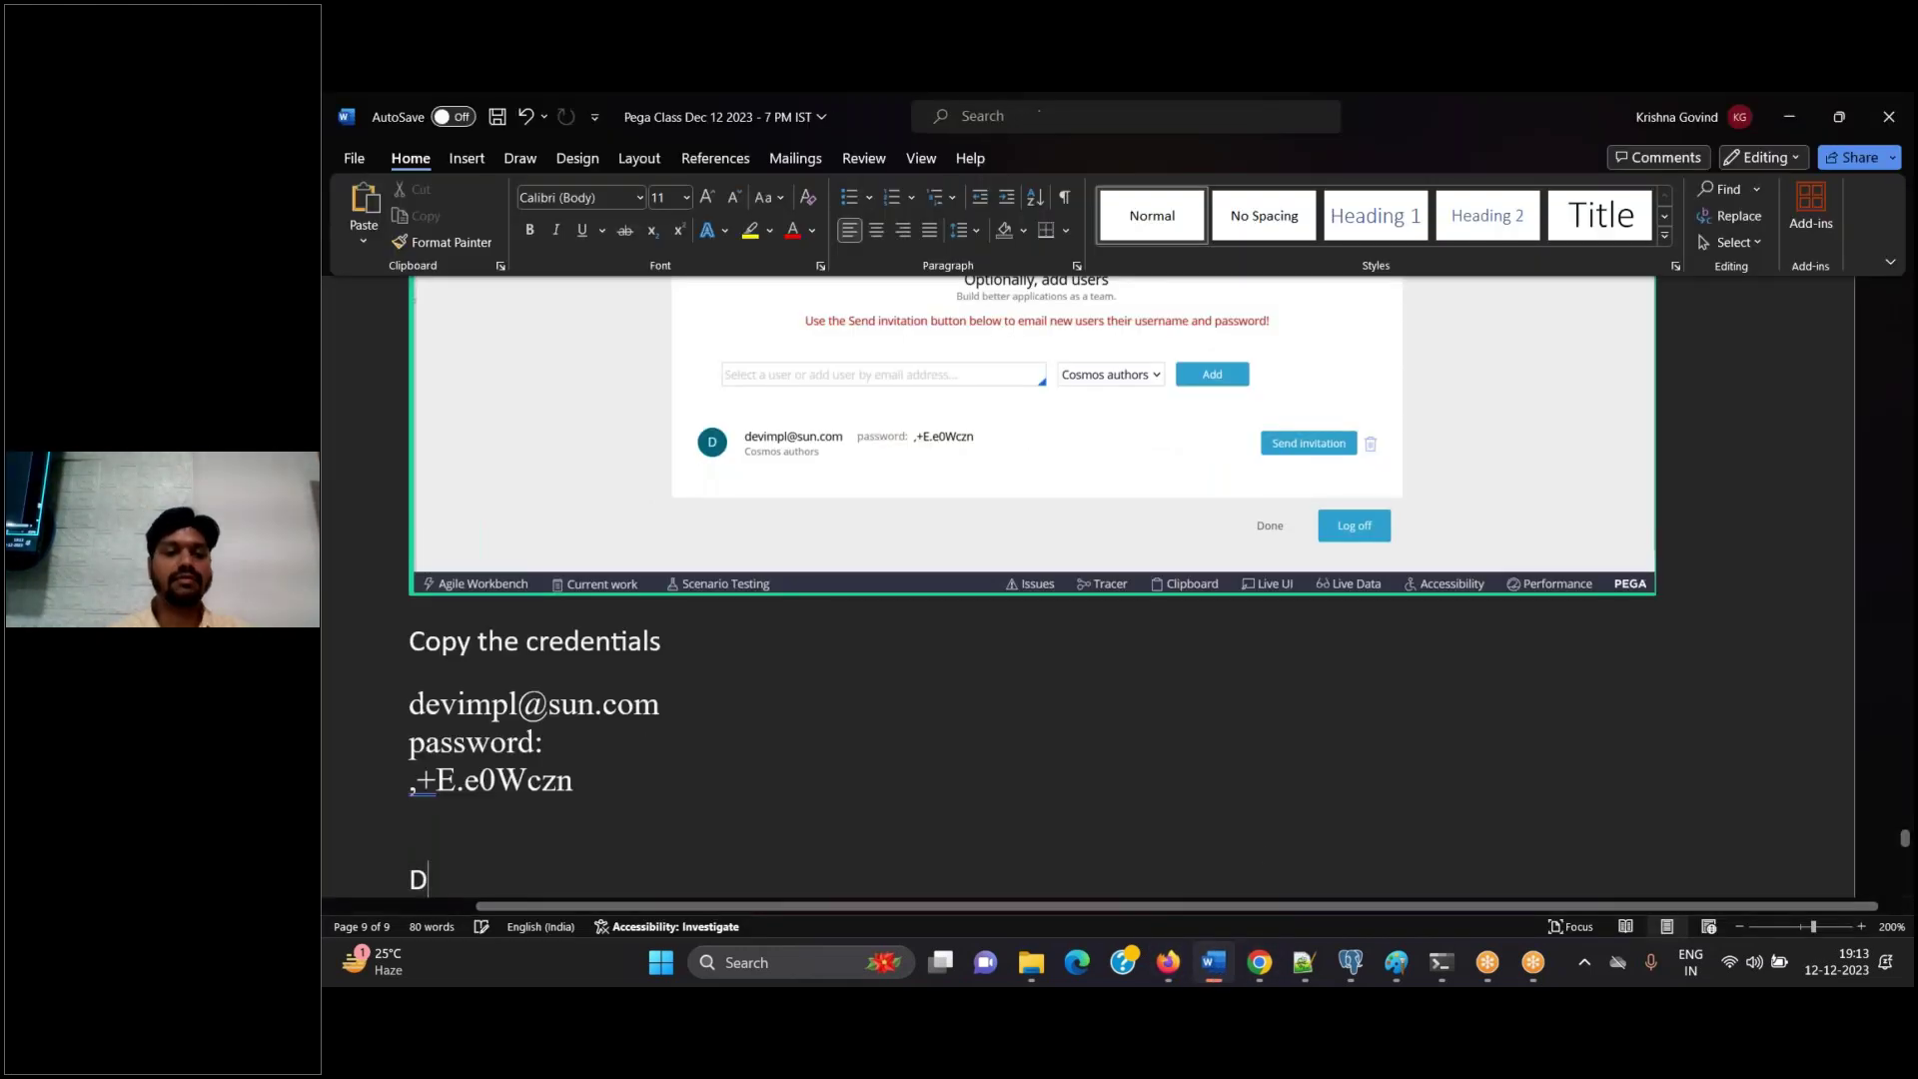
key(Return)
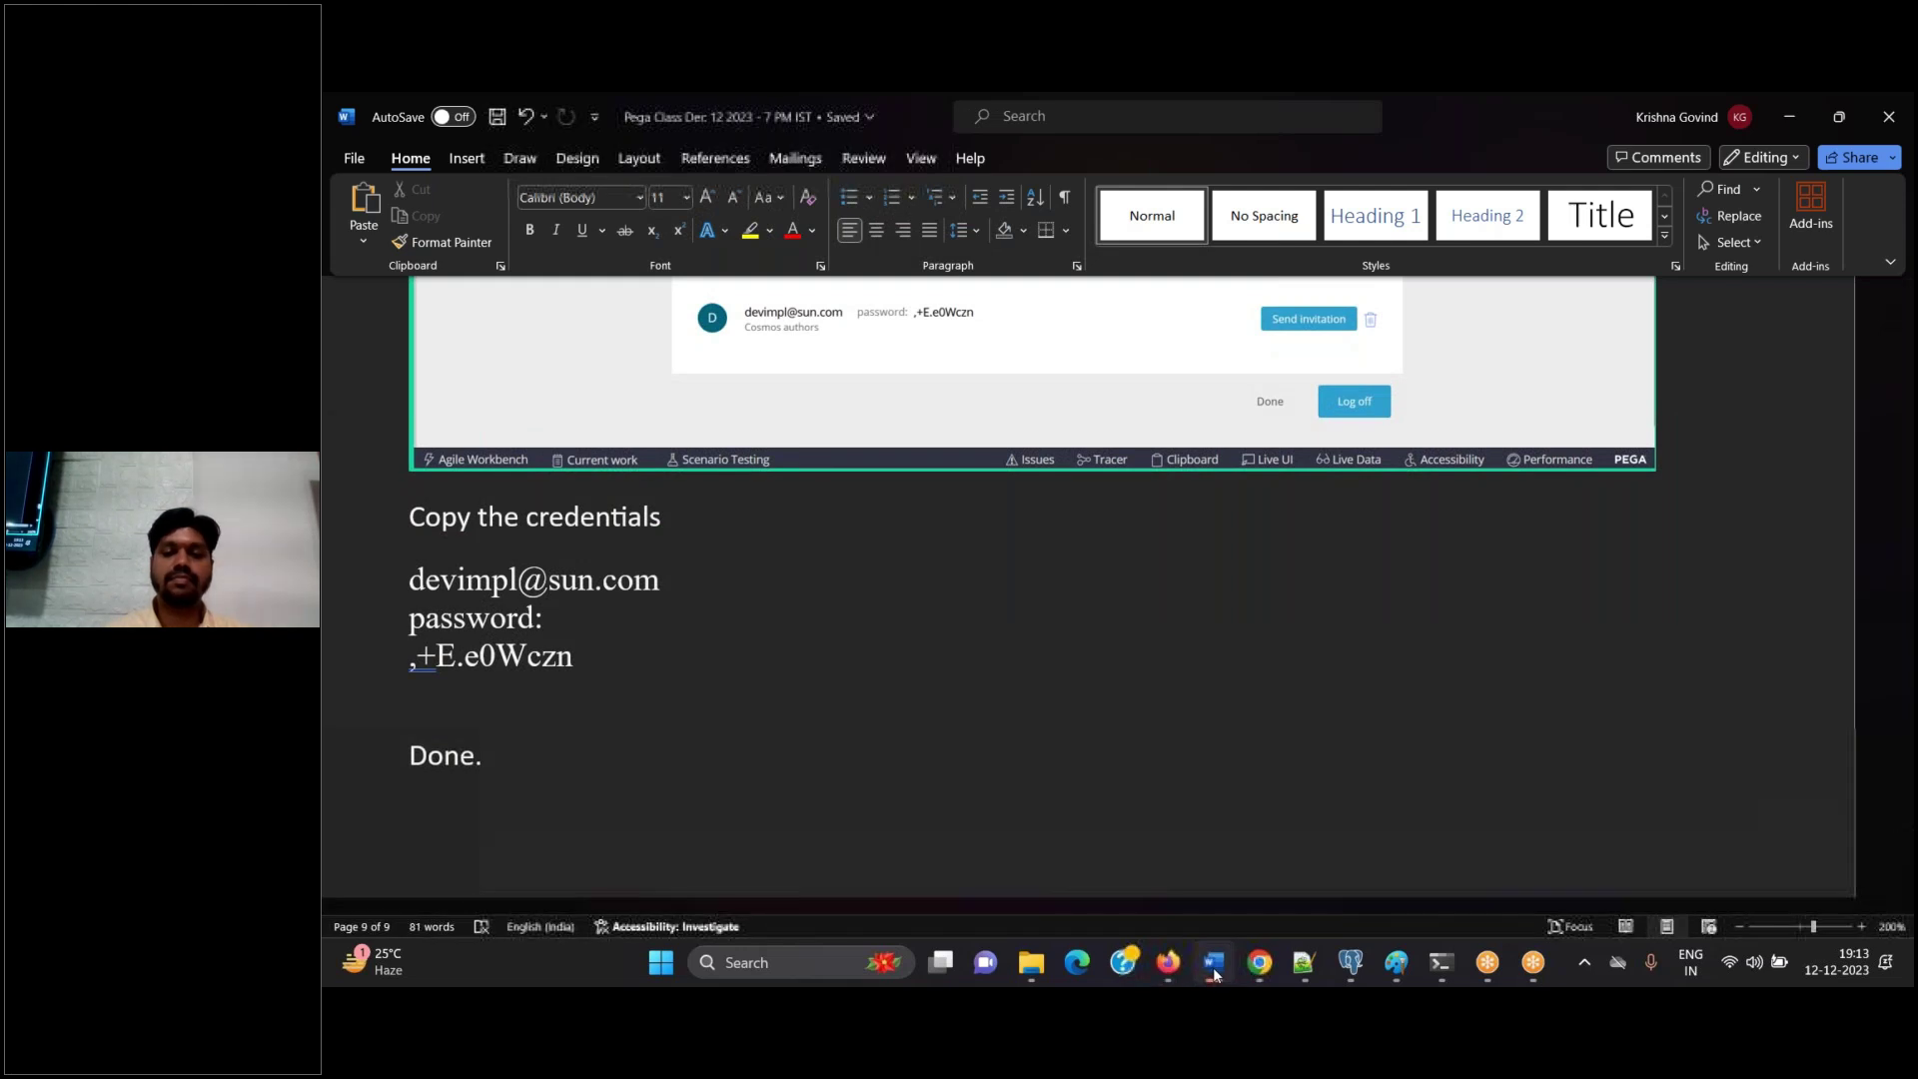
click(1214, 962)
click(1428, 848)
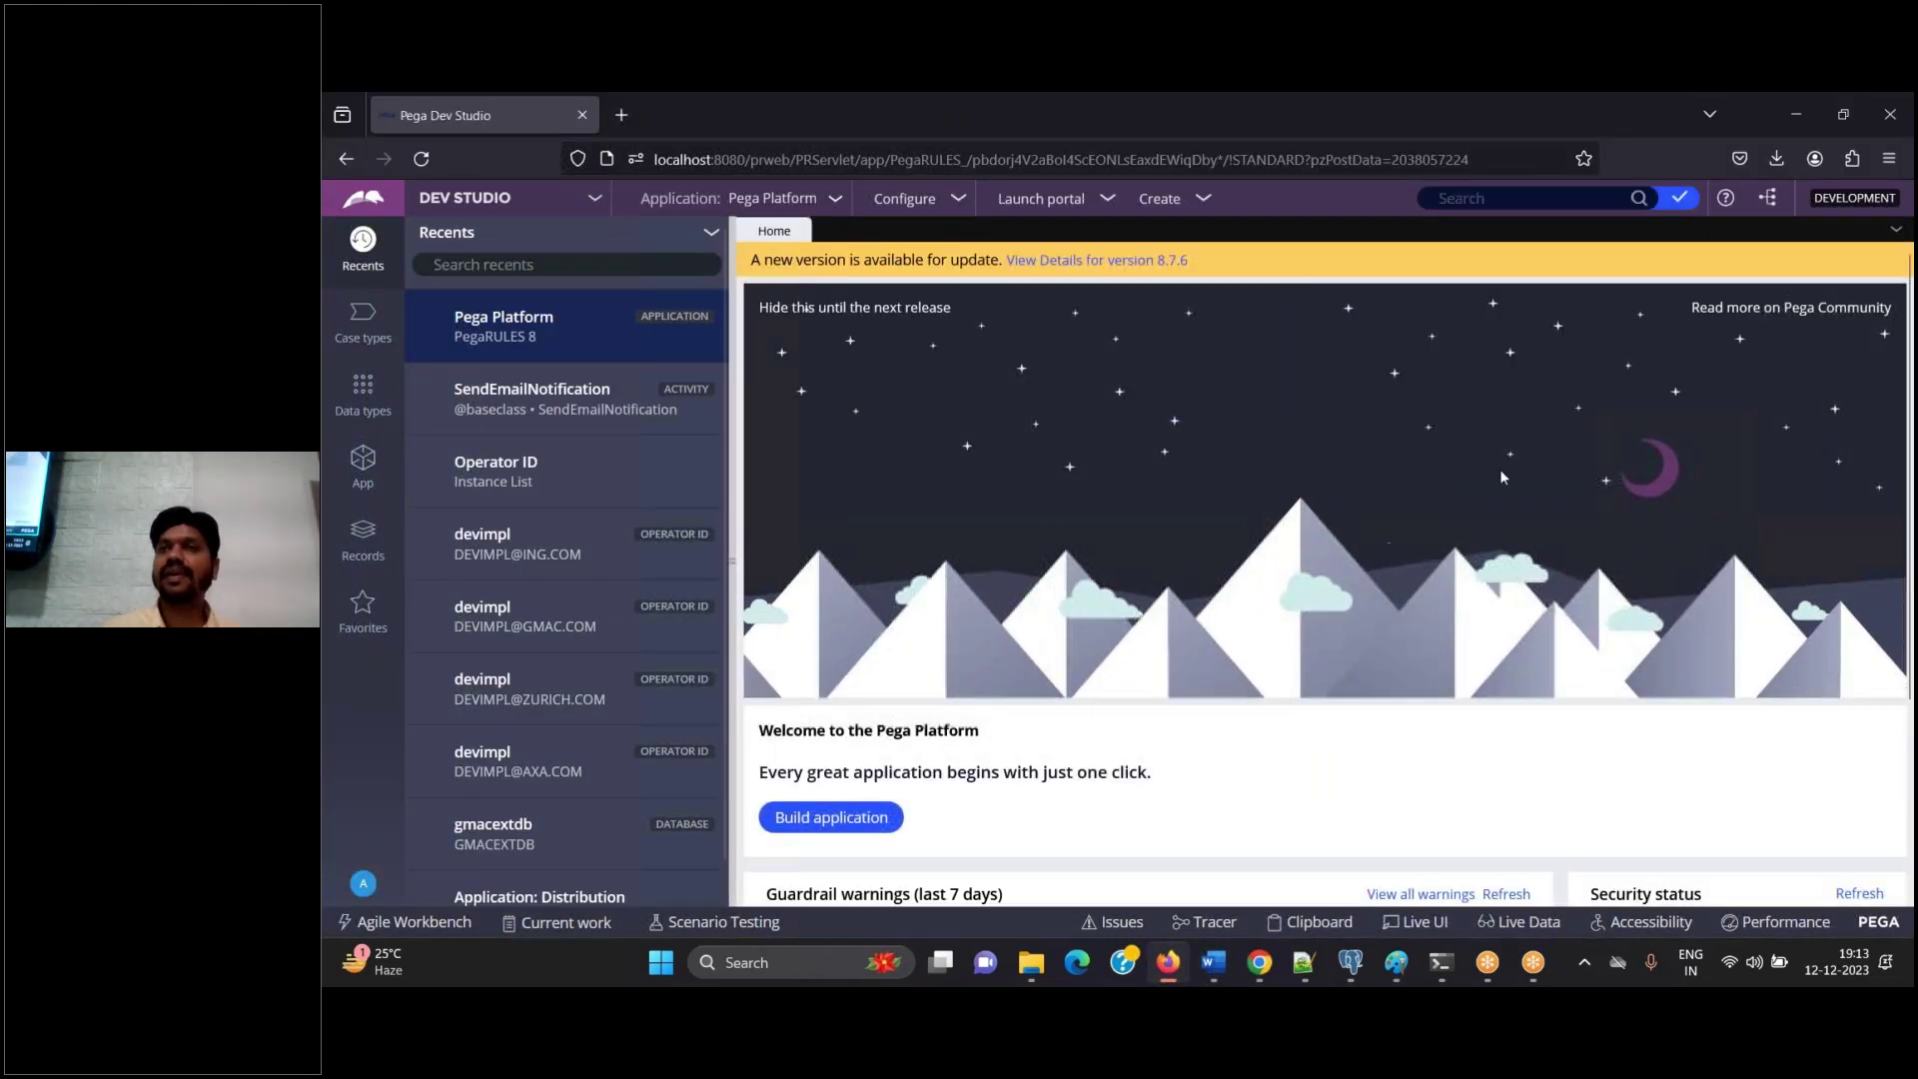
Paste the Dev Studio home screenshot into Word, add the step 'Log off', and save
click(1204, 979)
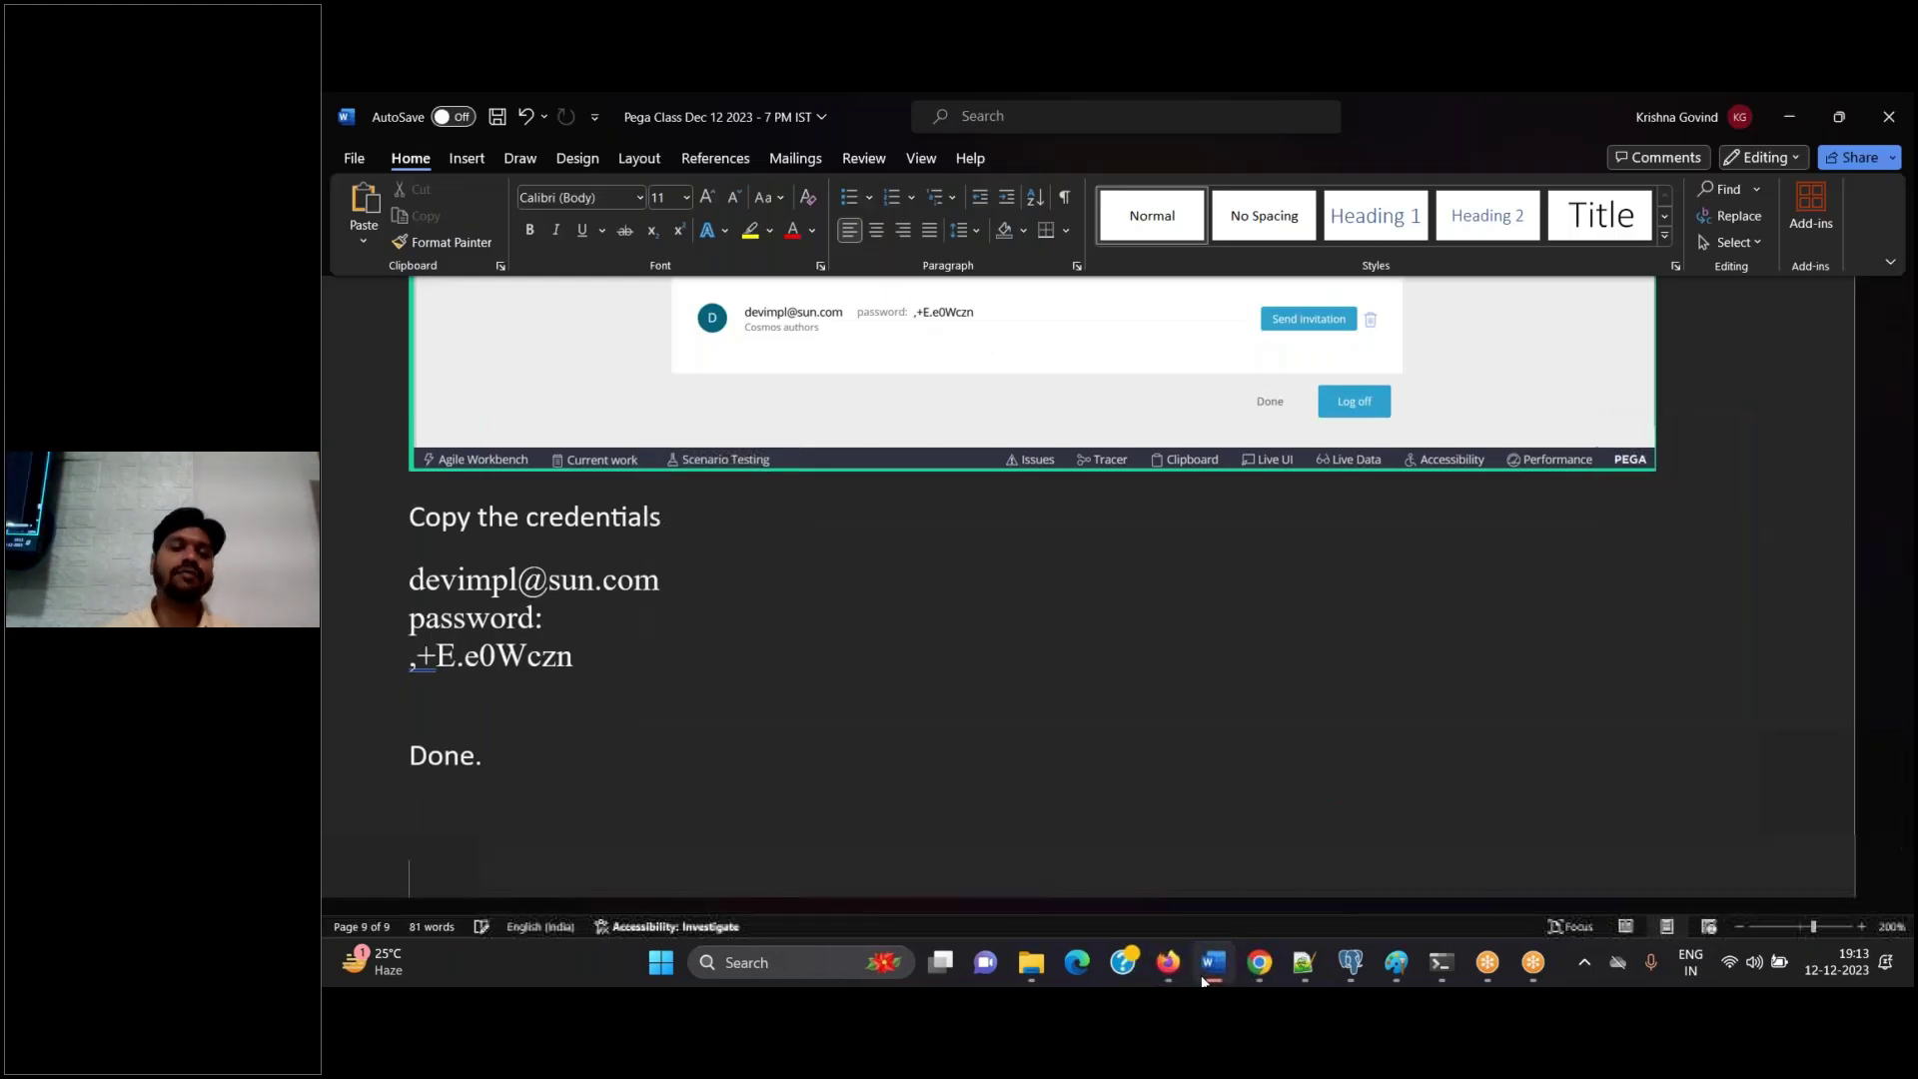
key(ctrl+v)
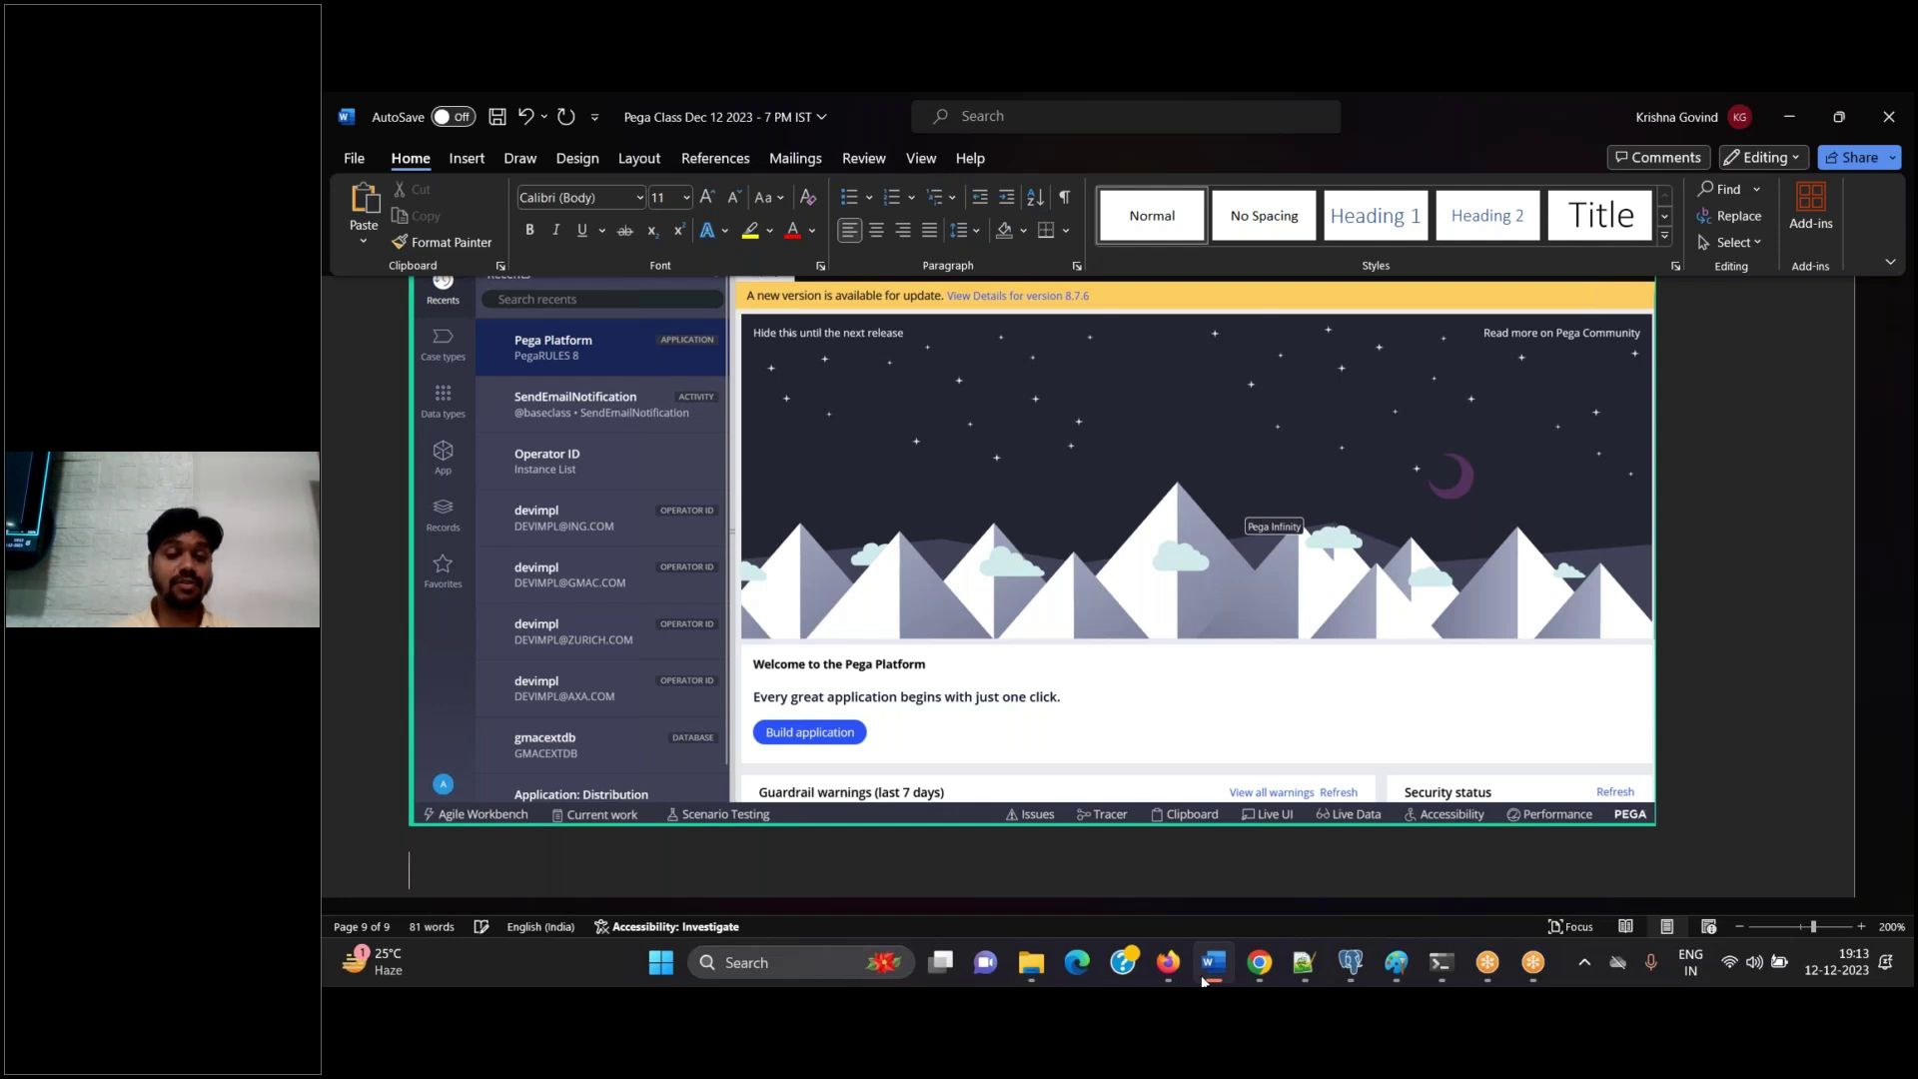
key(ctrl+s)
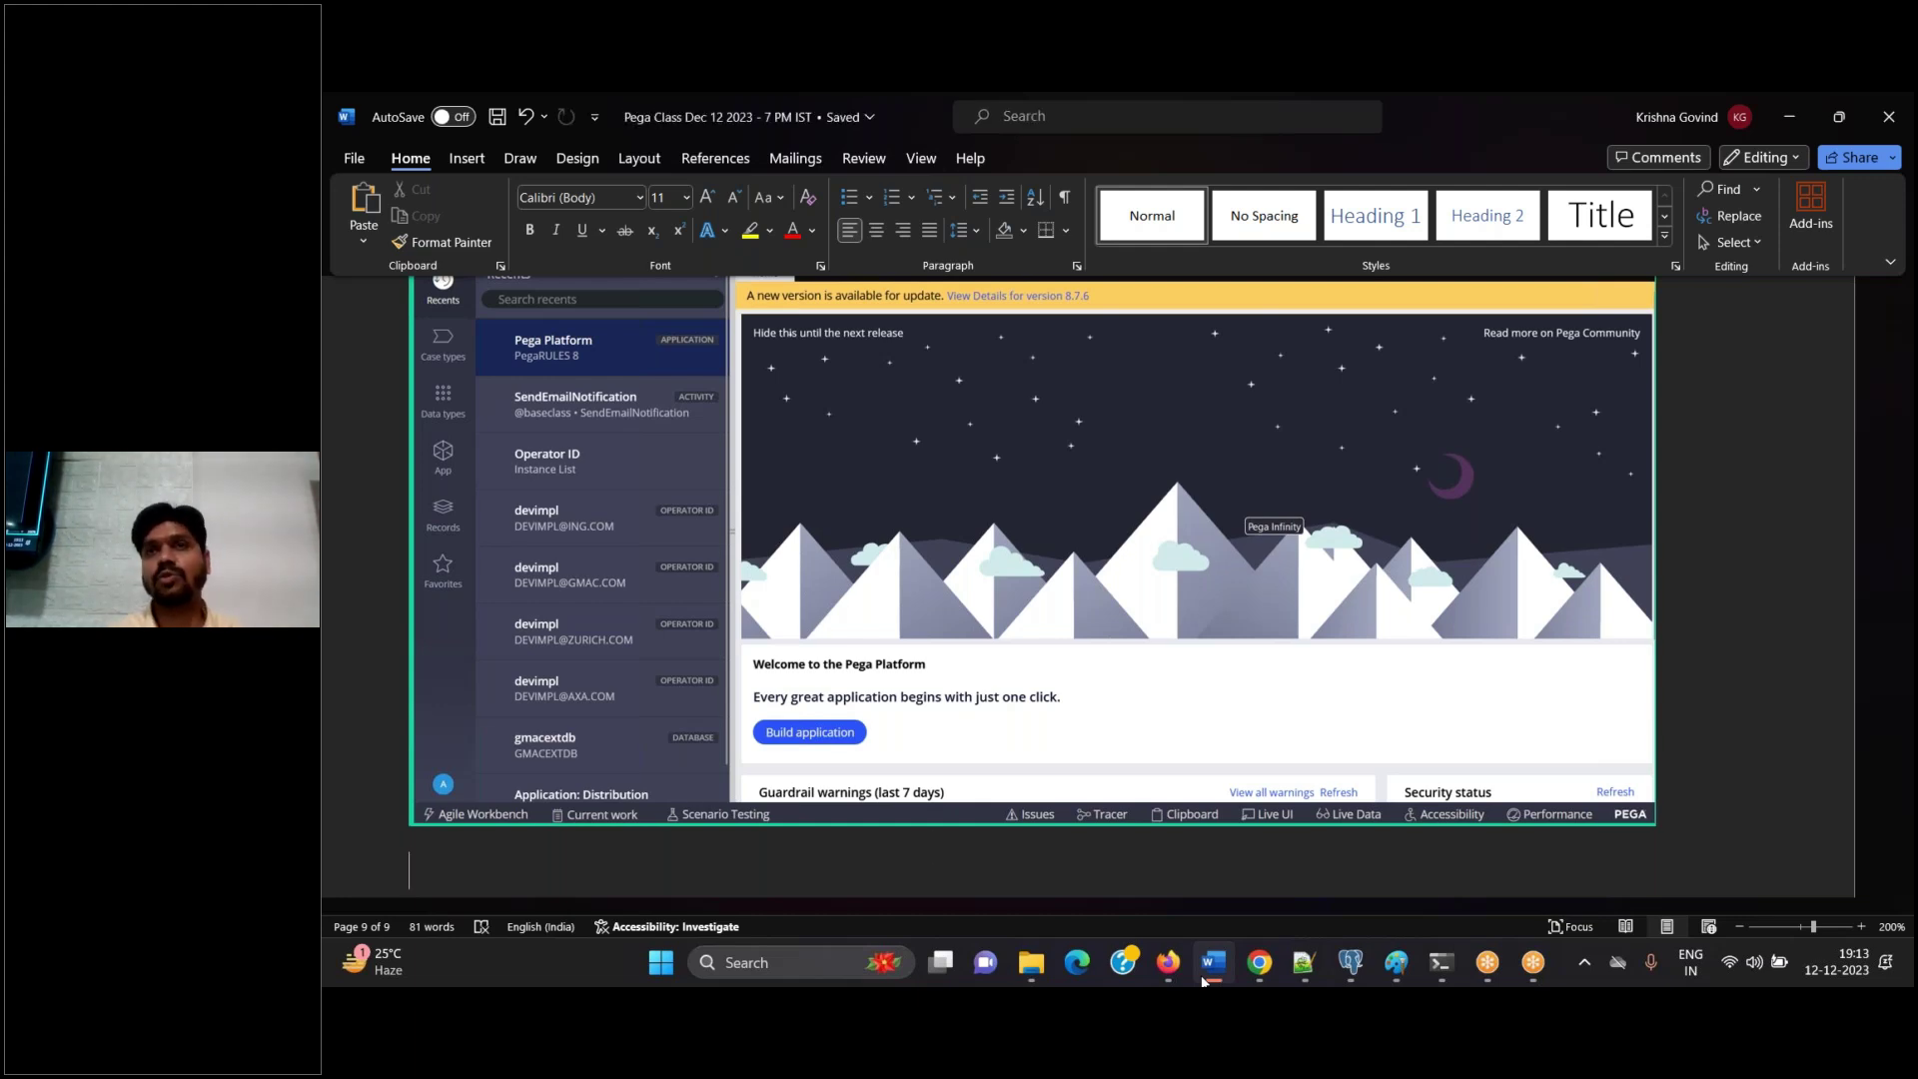
key(ctrl+z)
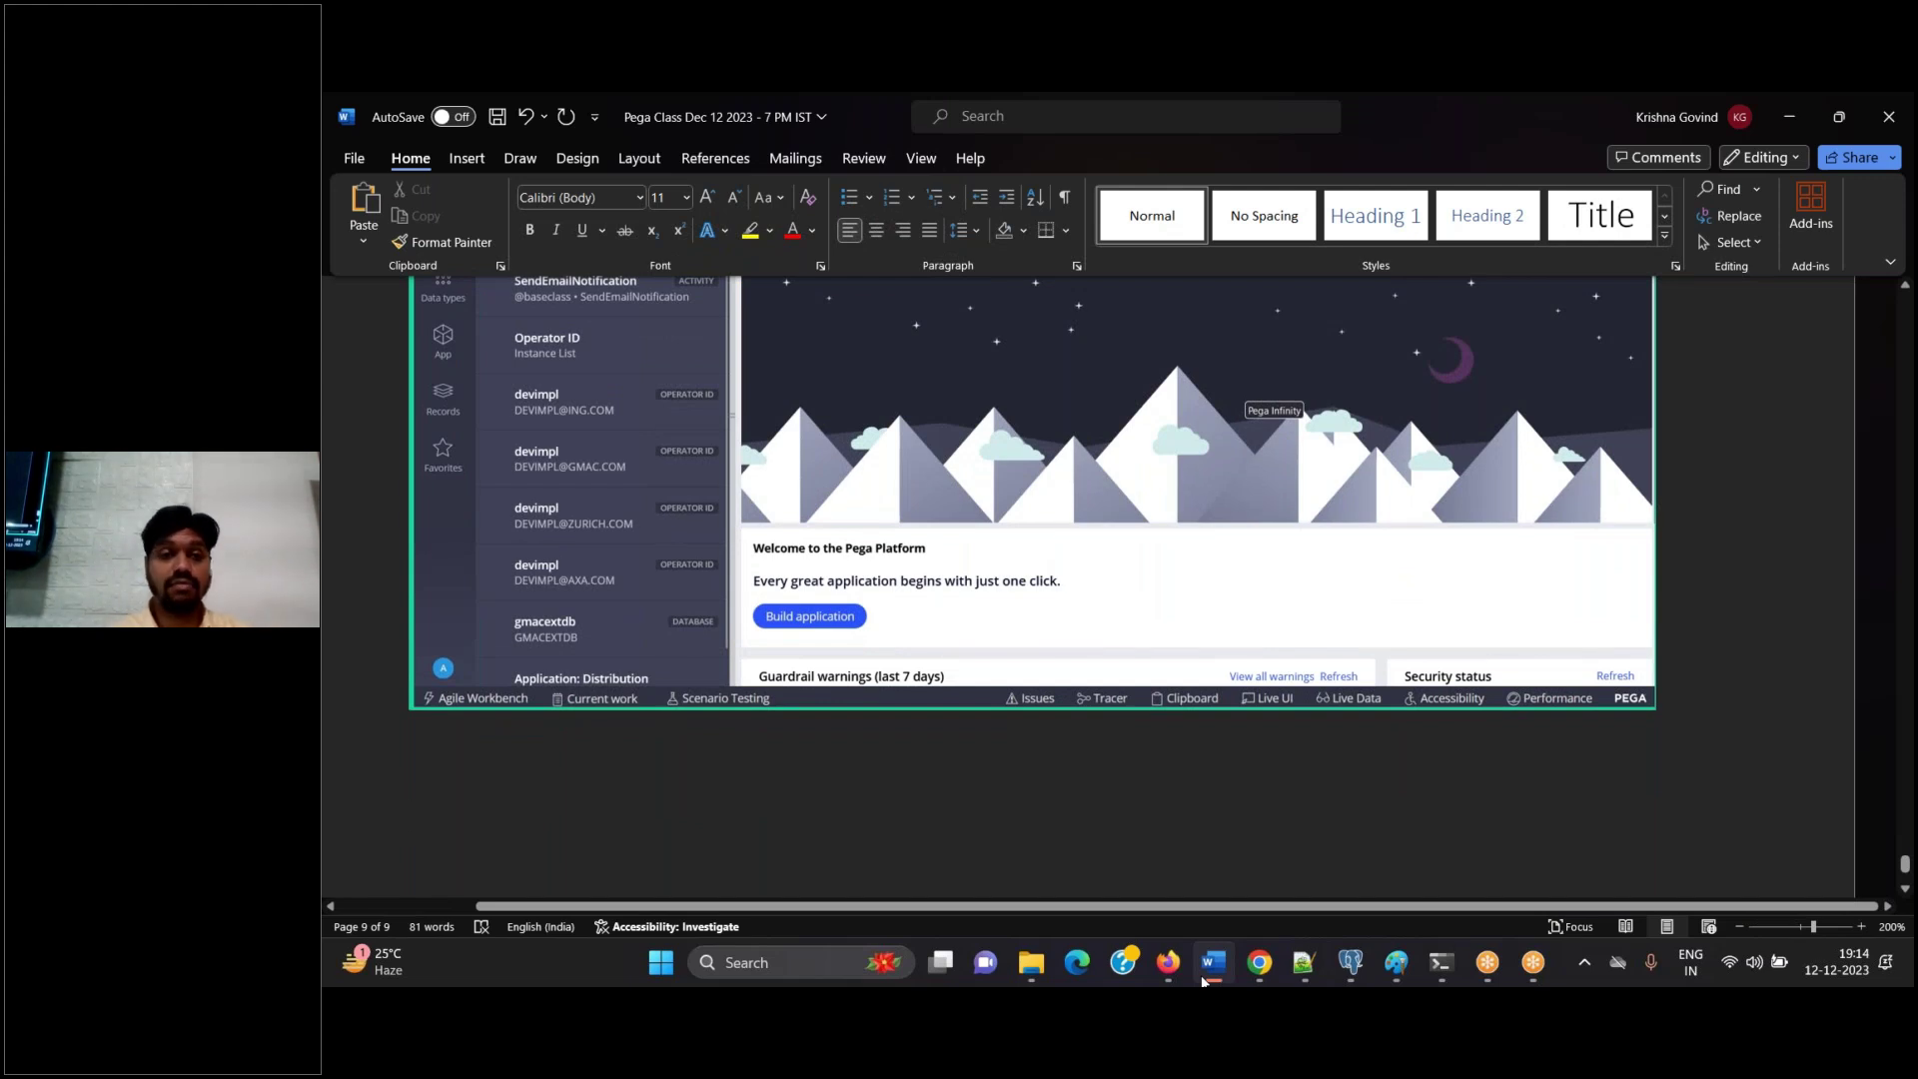
text(Log off)
key(ctrl+s)
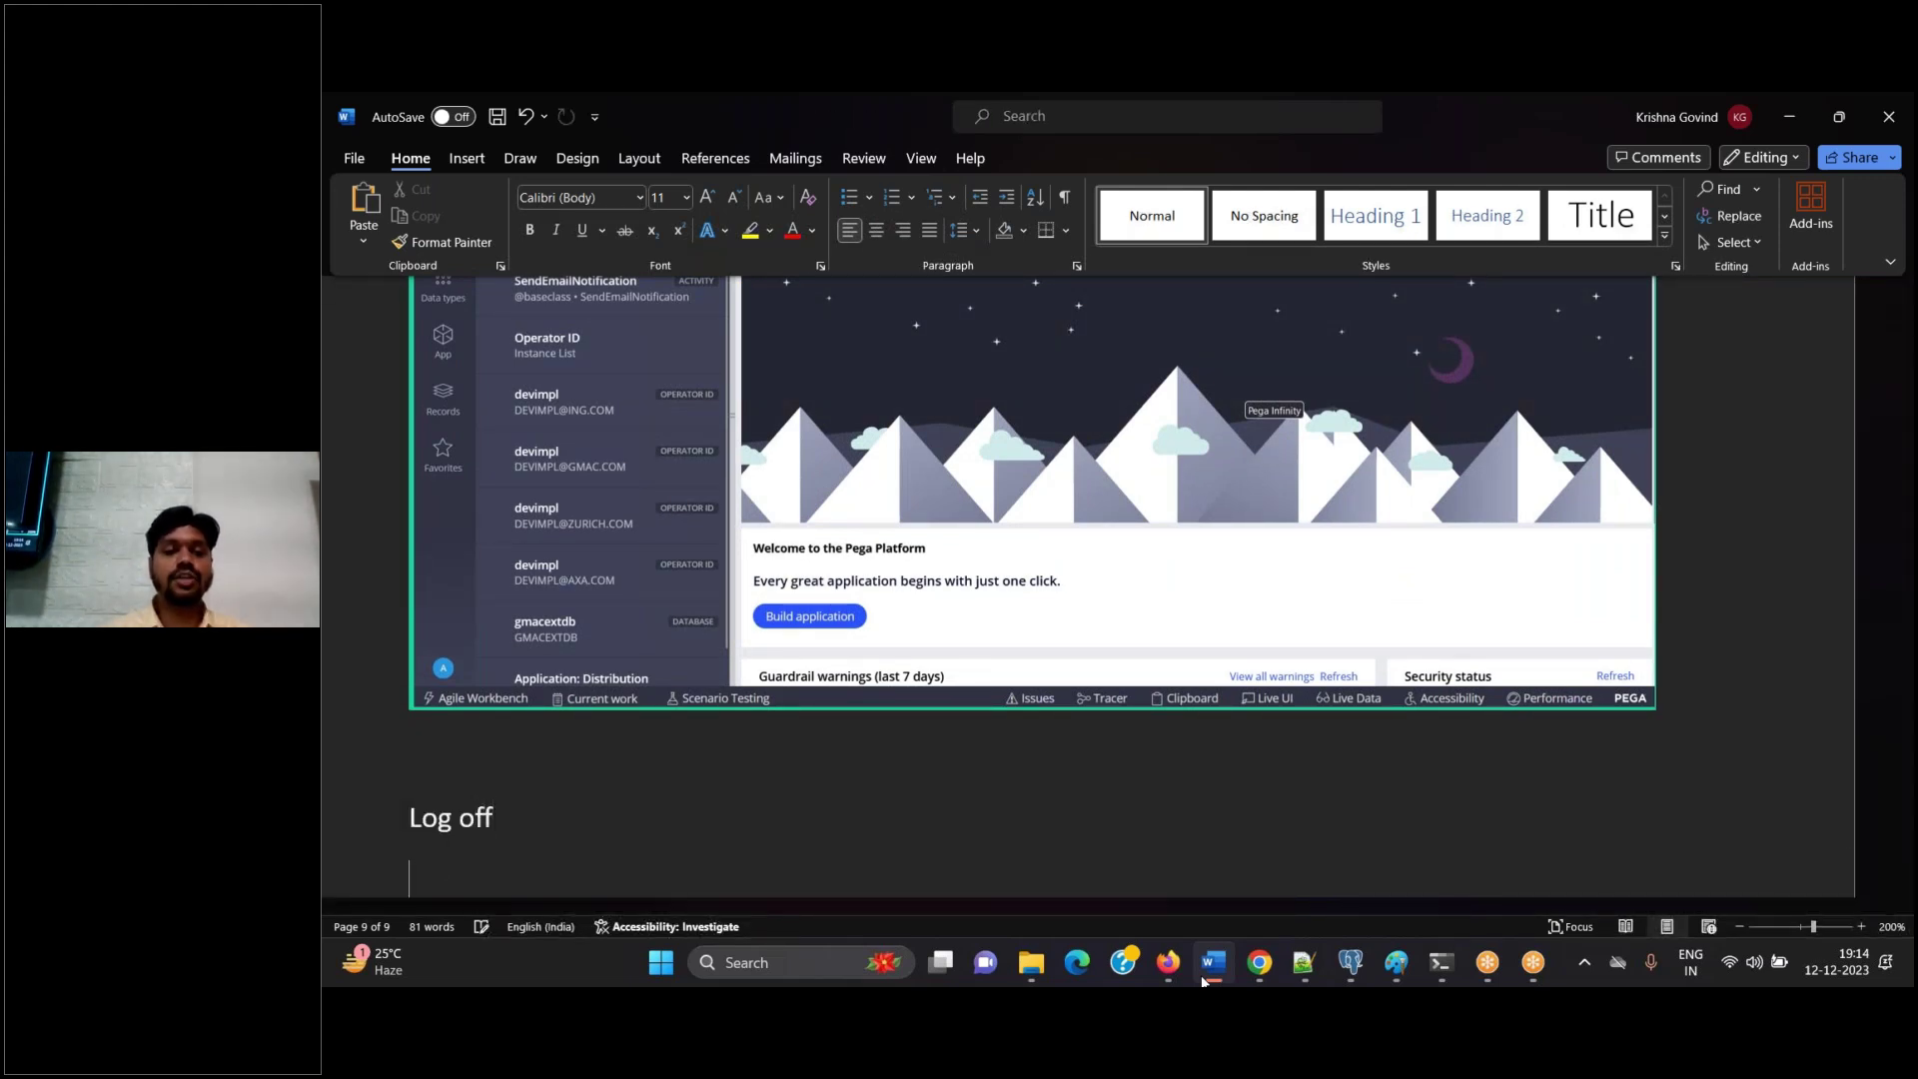
click(1167, 962)
Log off Pega and add the step 'Login to IMPL App' to the Word guide
click(363, 883)
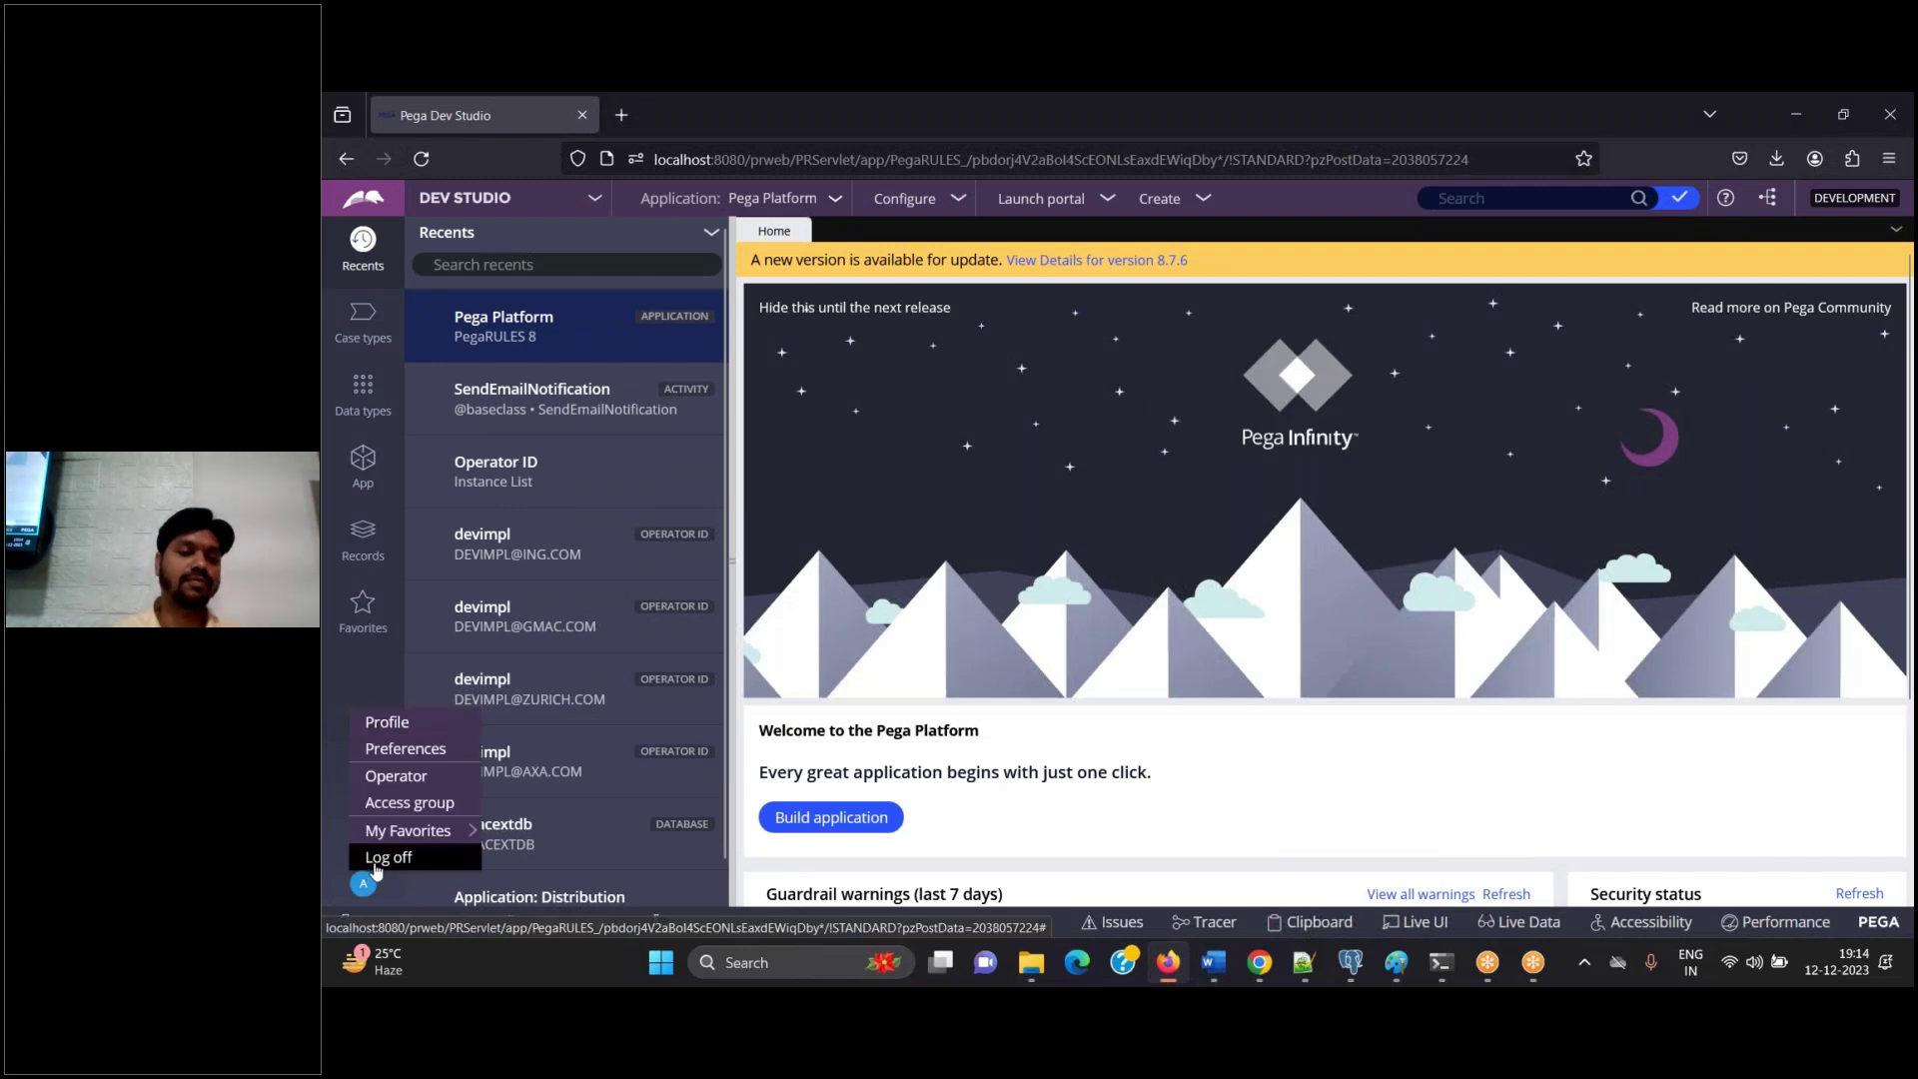
click(383, 858)
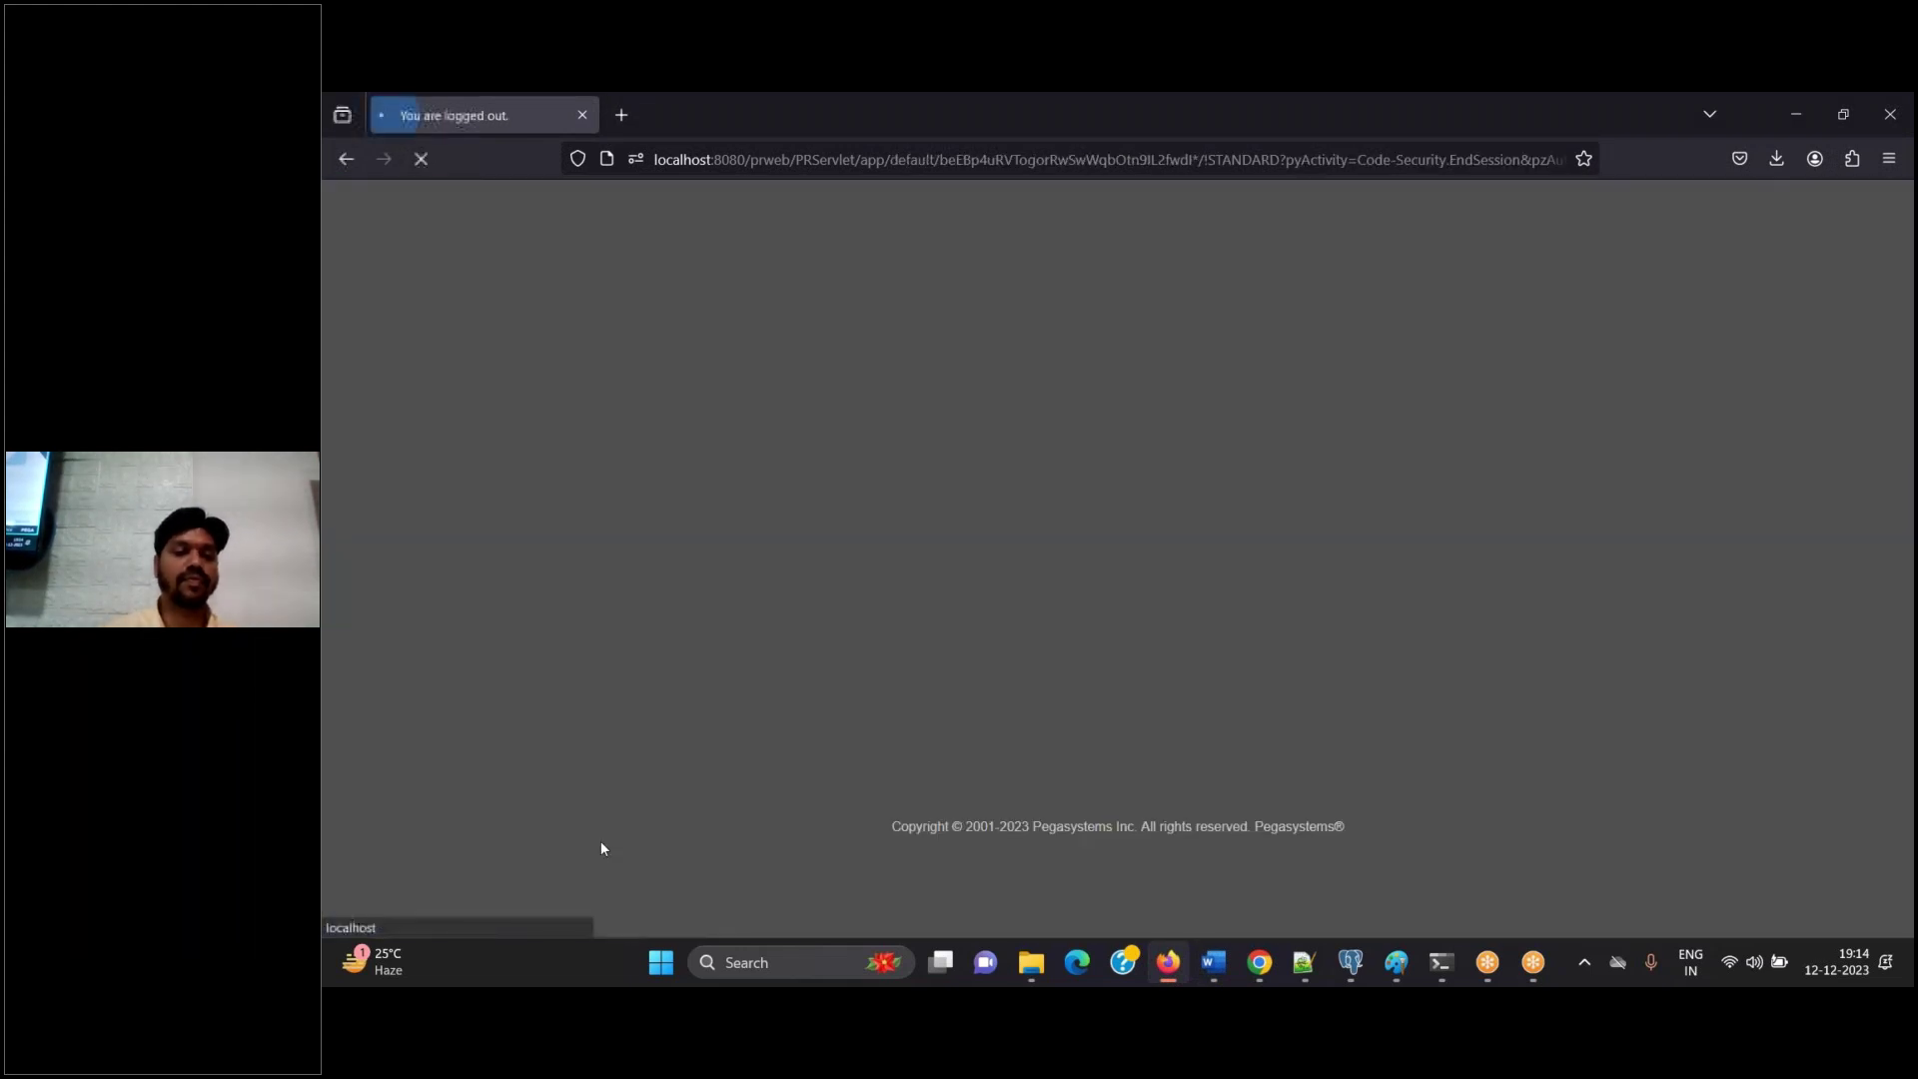
click(1214, 962)
click(1214, 962)
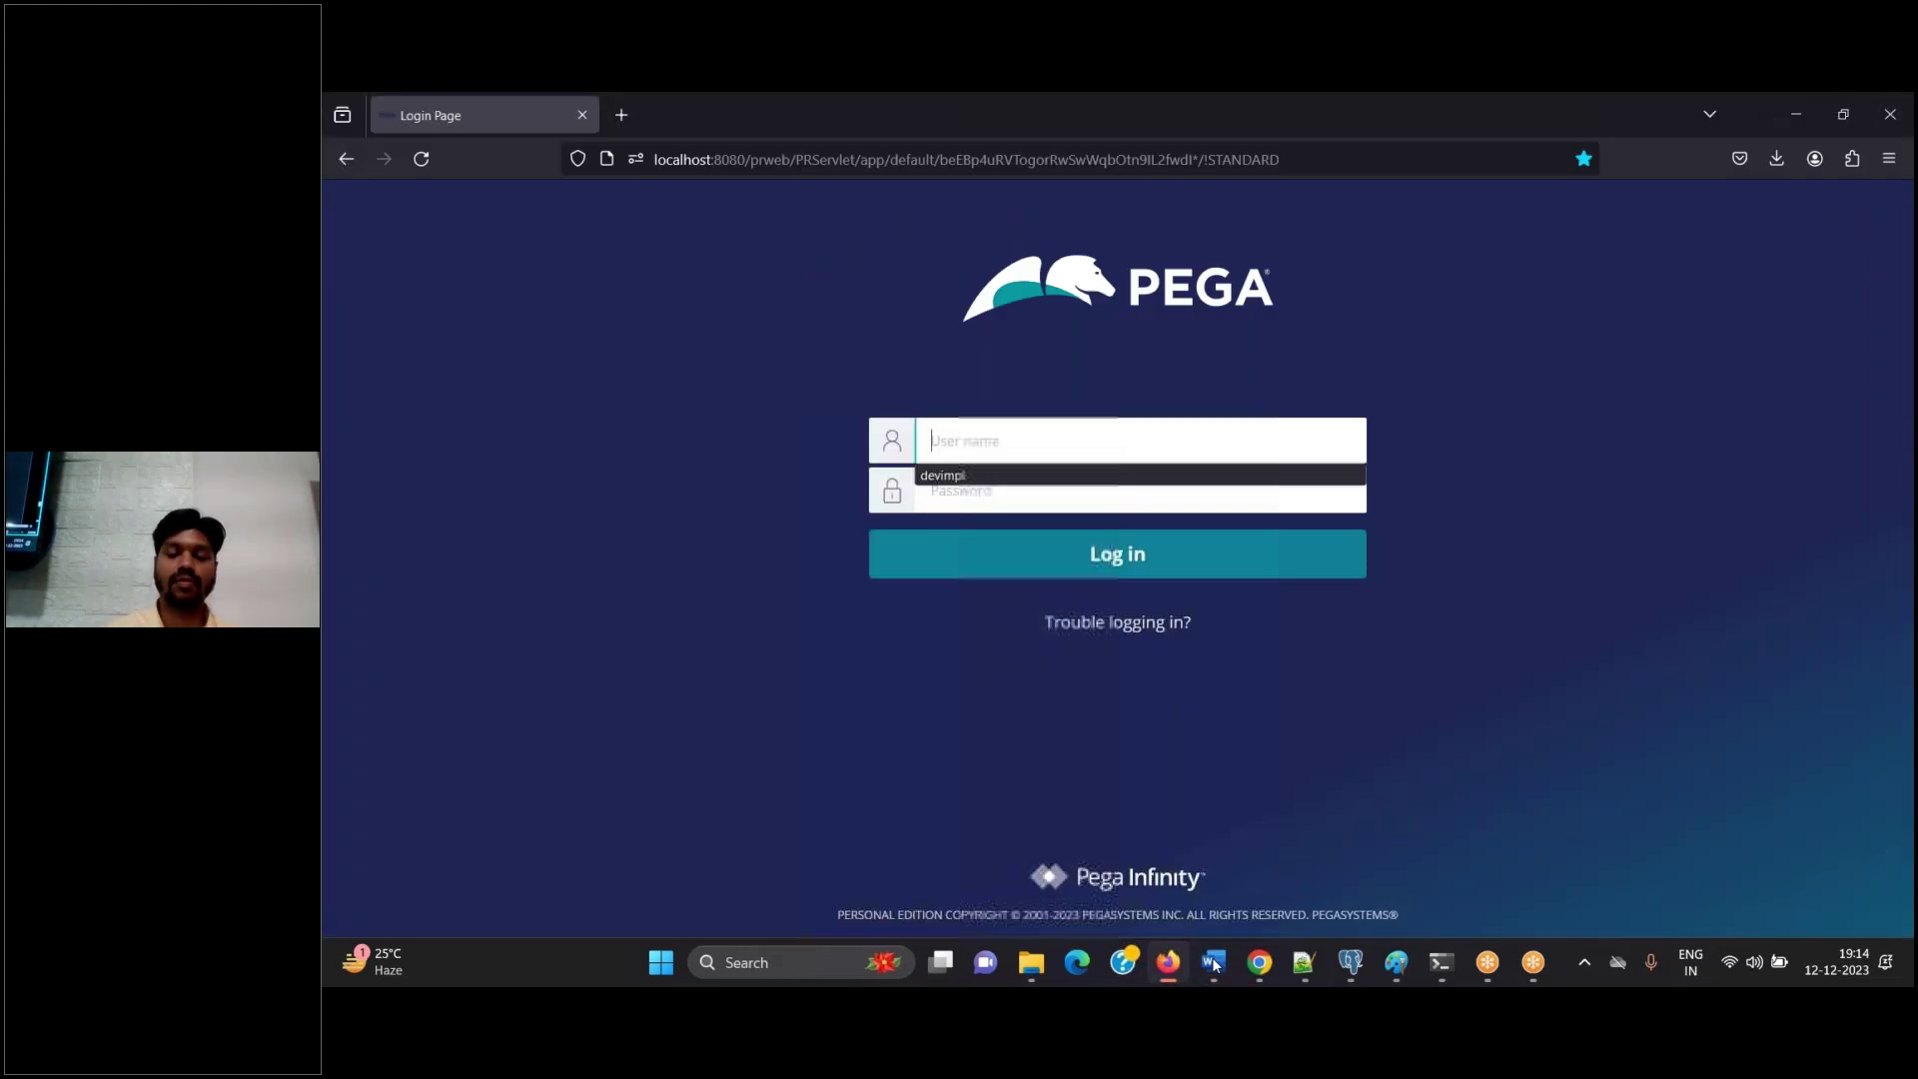
click(1214, 962)
text(Lo)
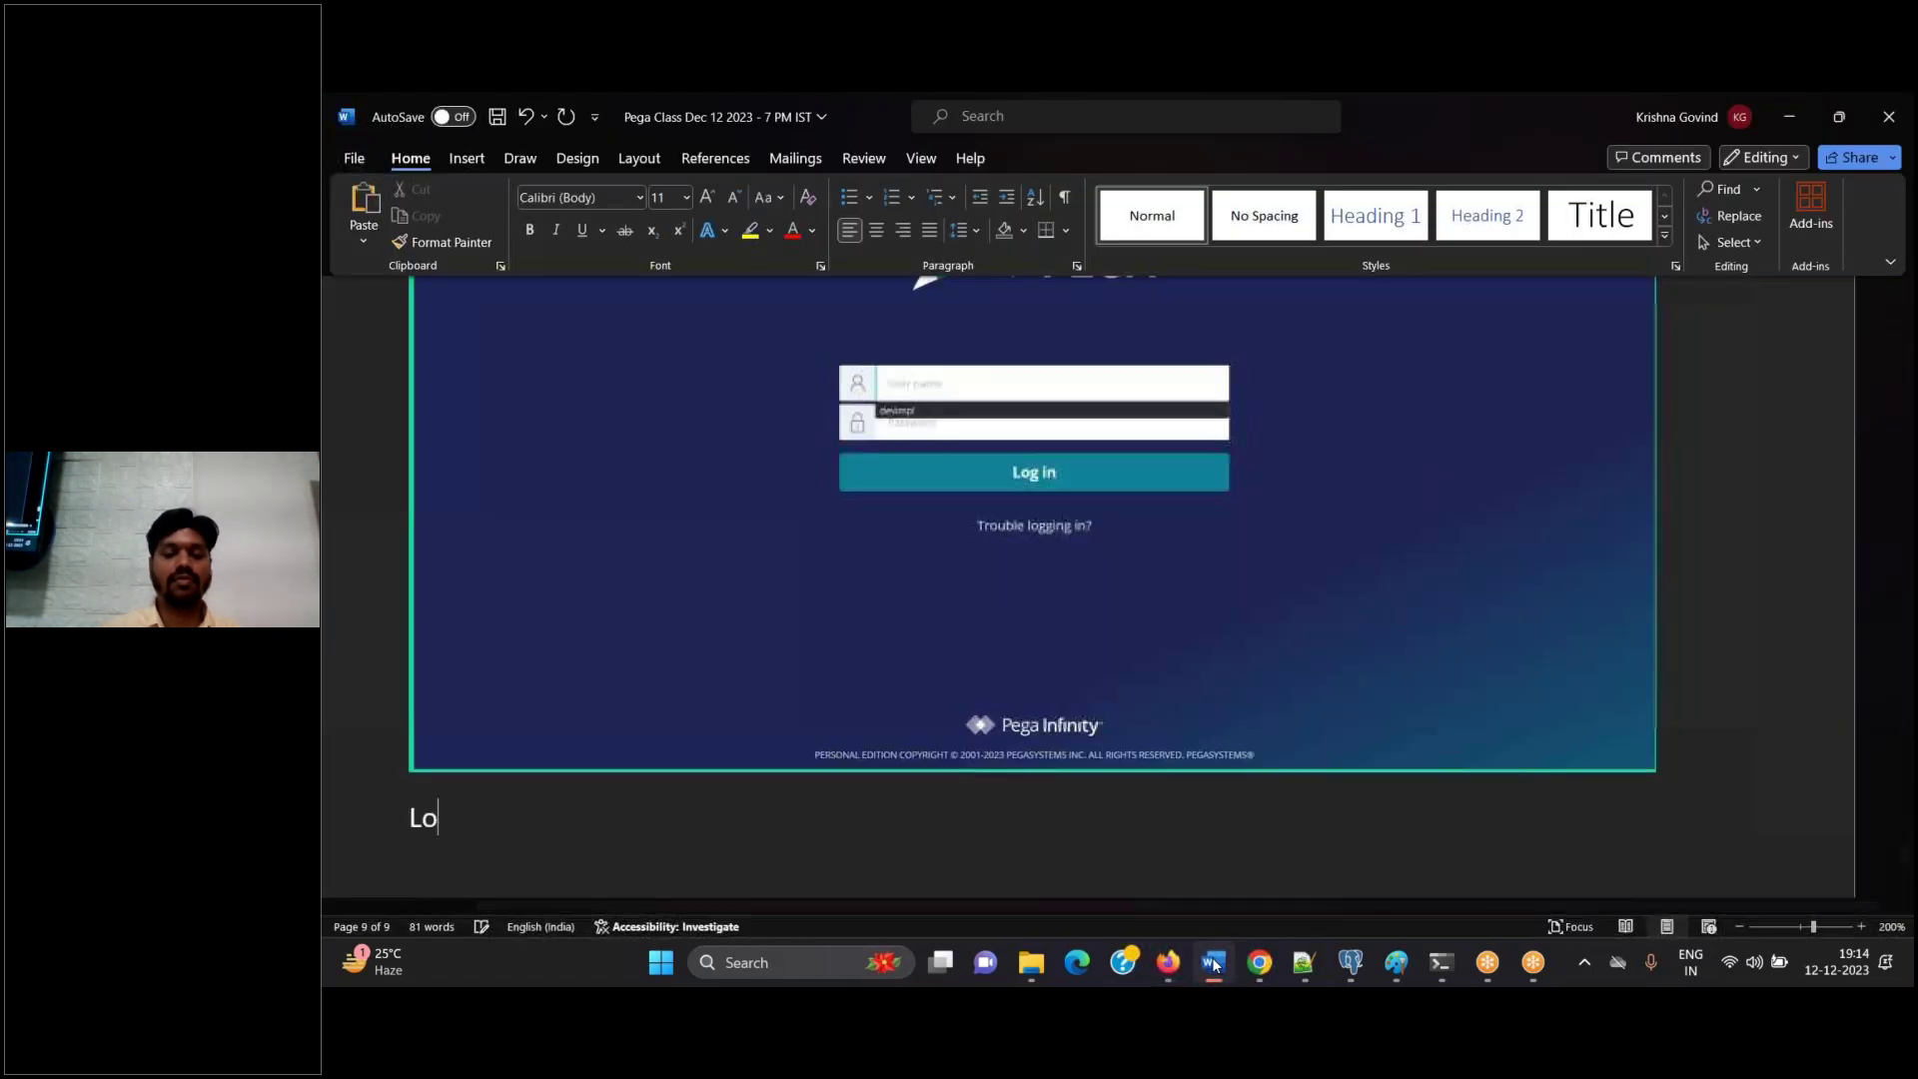
text(gin to IMPL App)
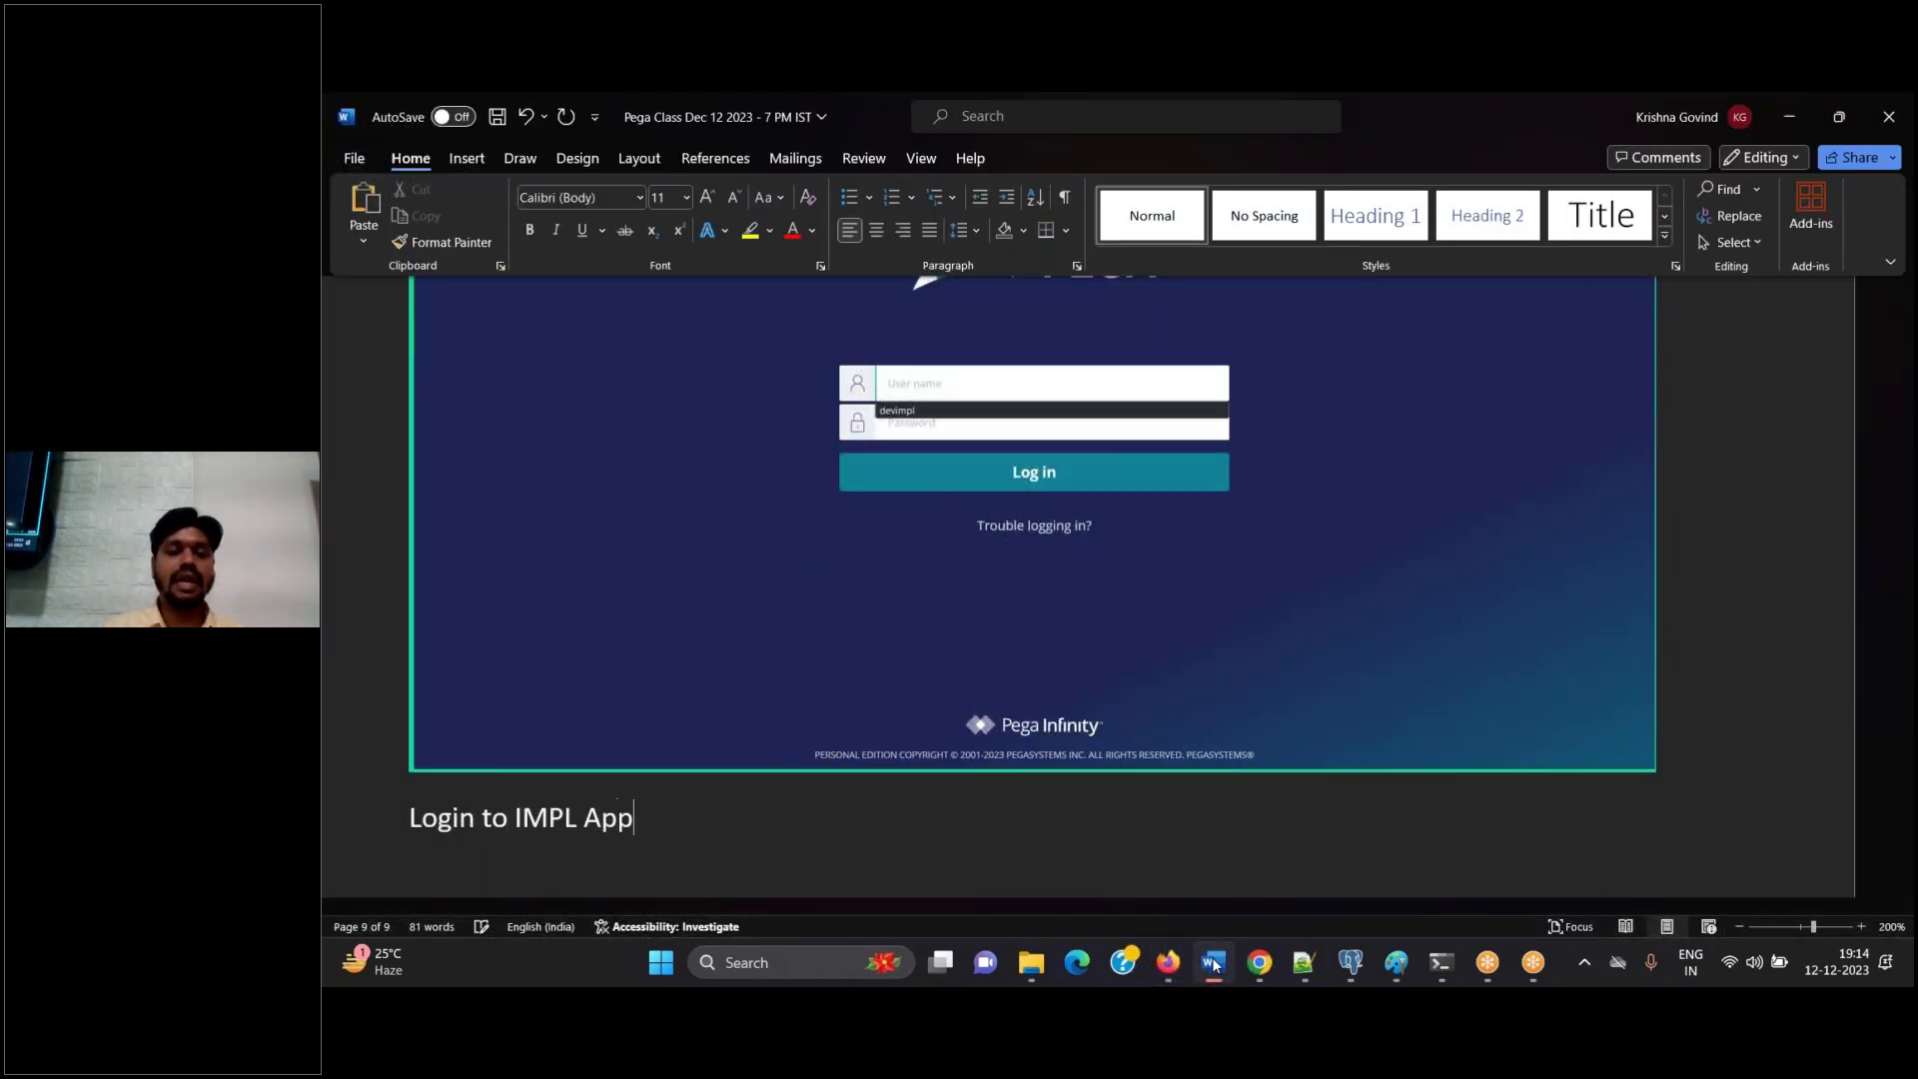
key(Return)
click(1214, 962)
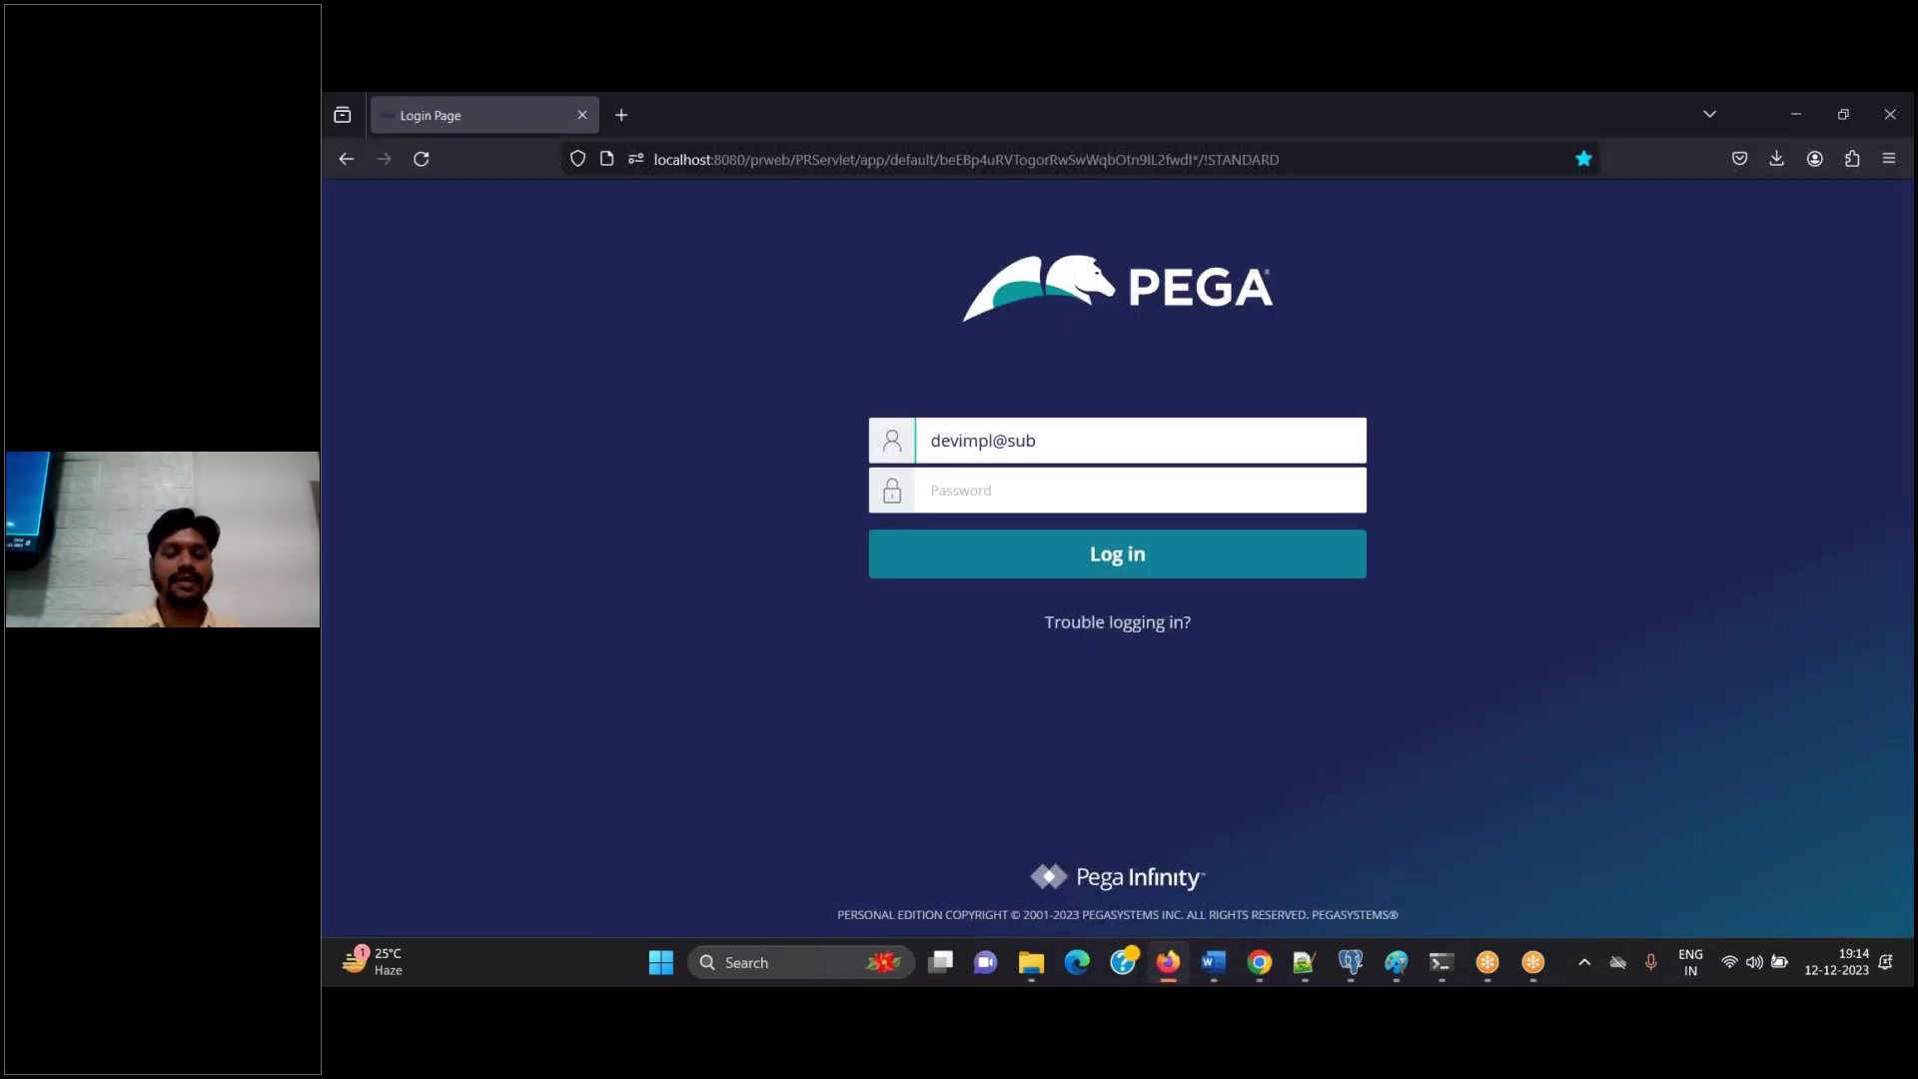
Log in as the IMPL developer using the password copied from the Notepad++ notes
click(1139, 489)
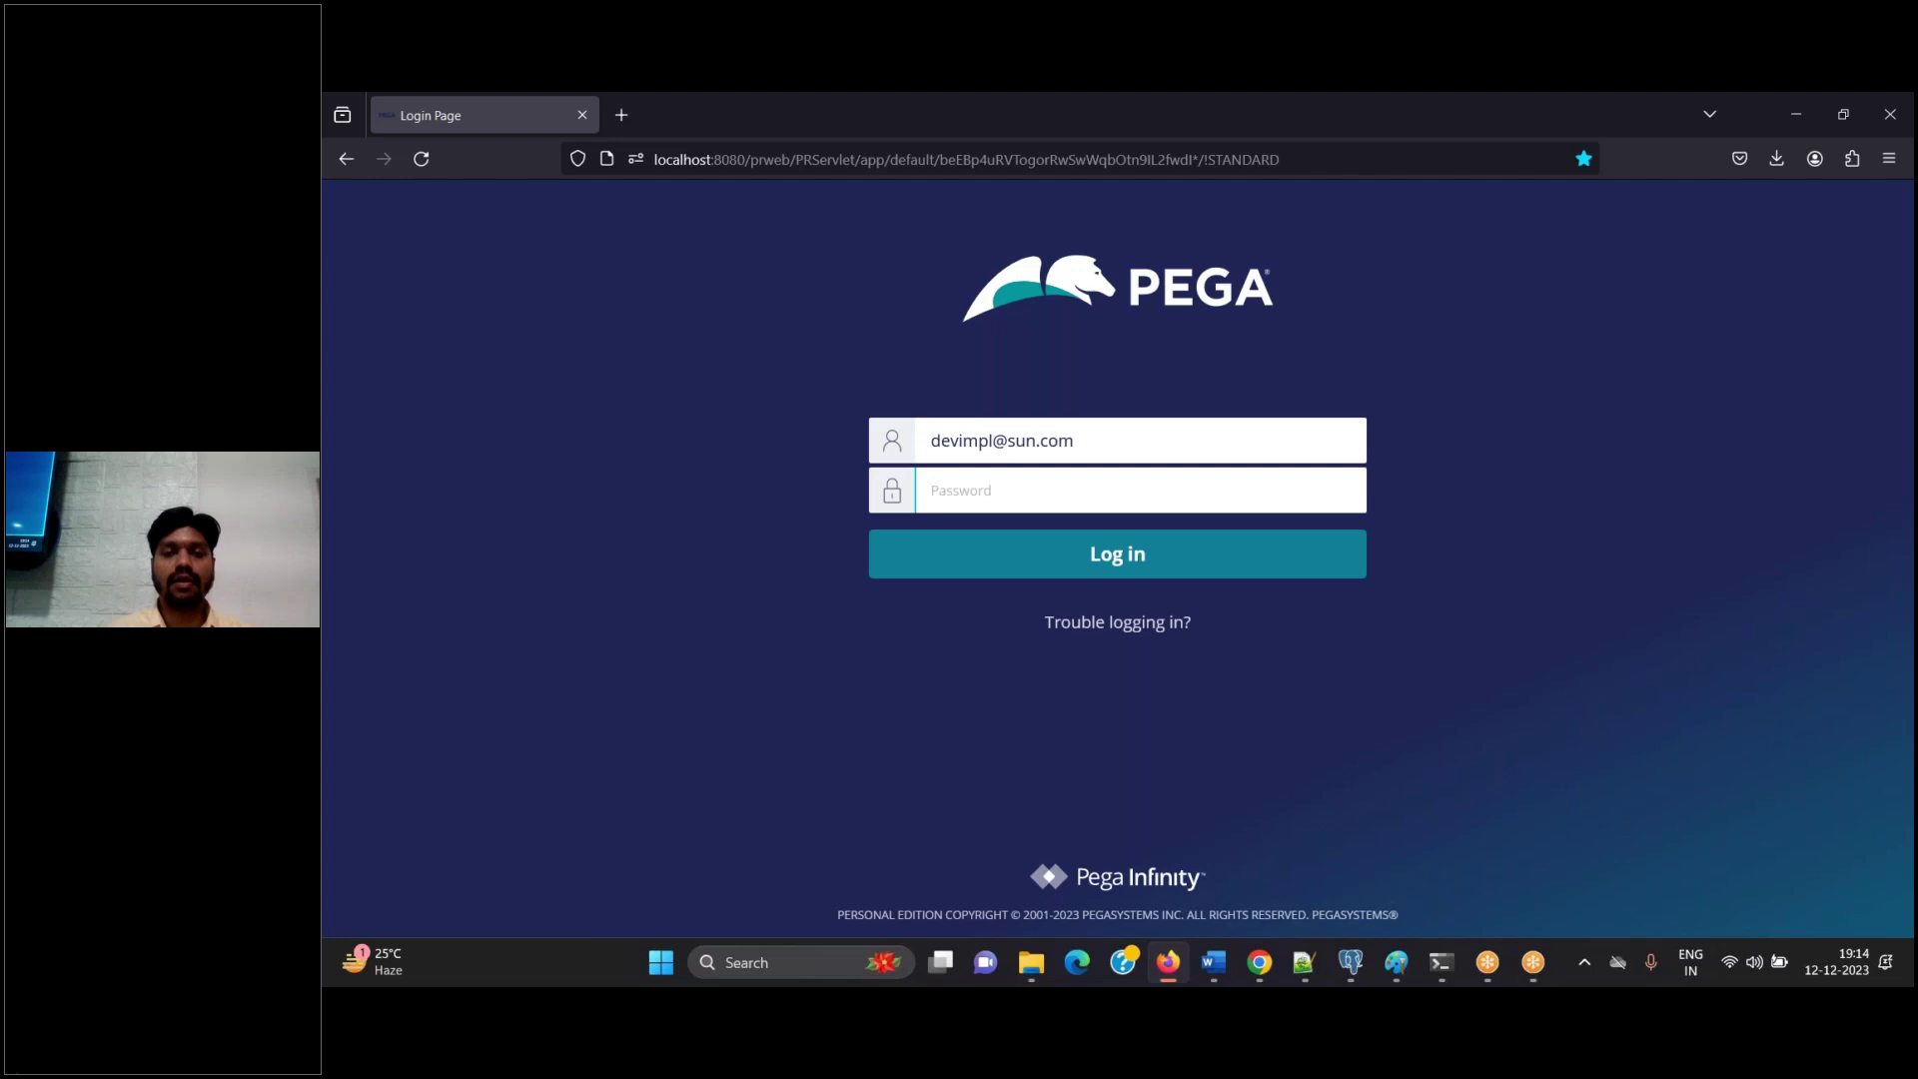
click(1304, 962)
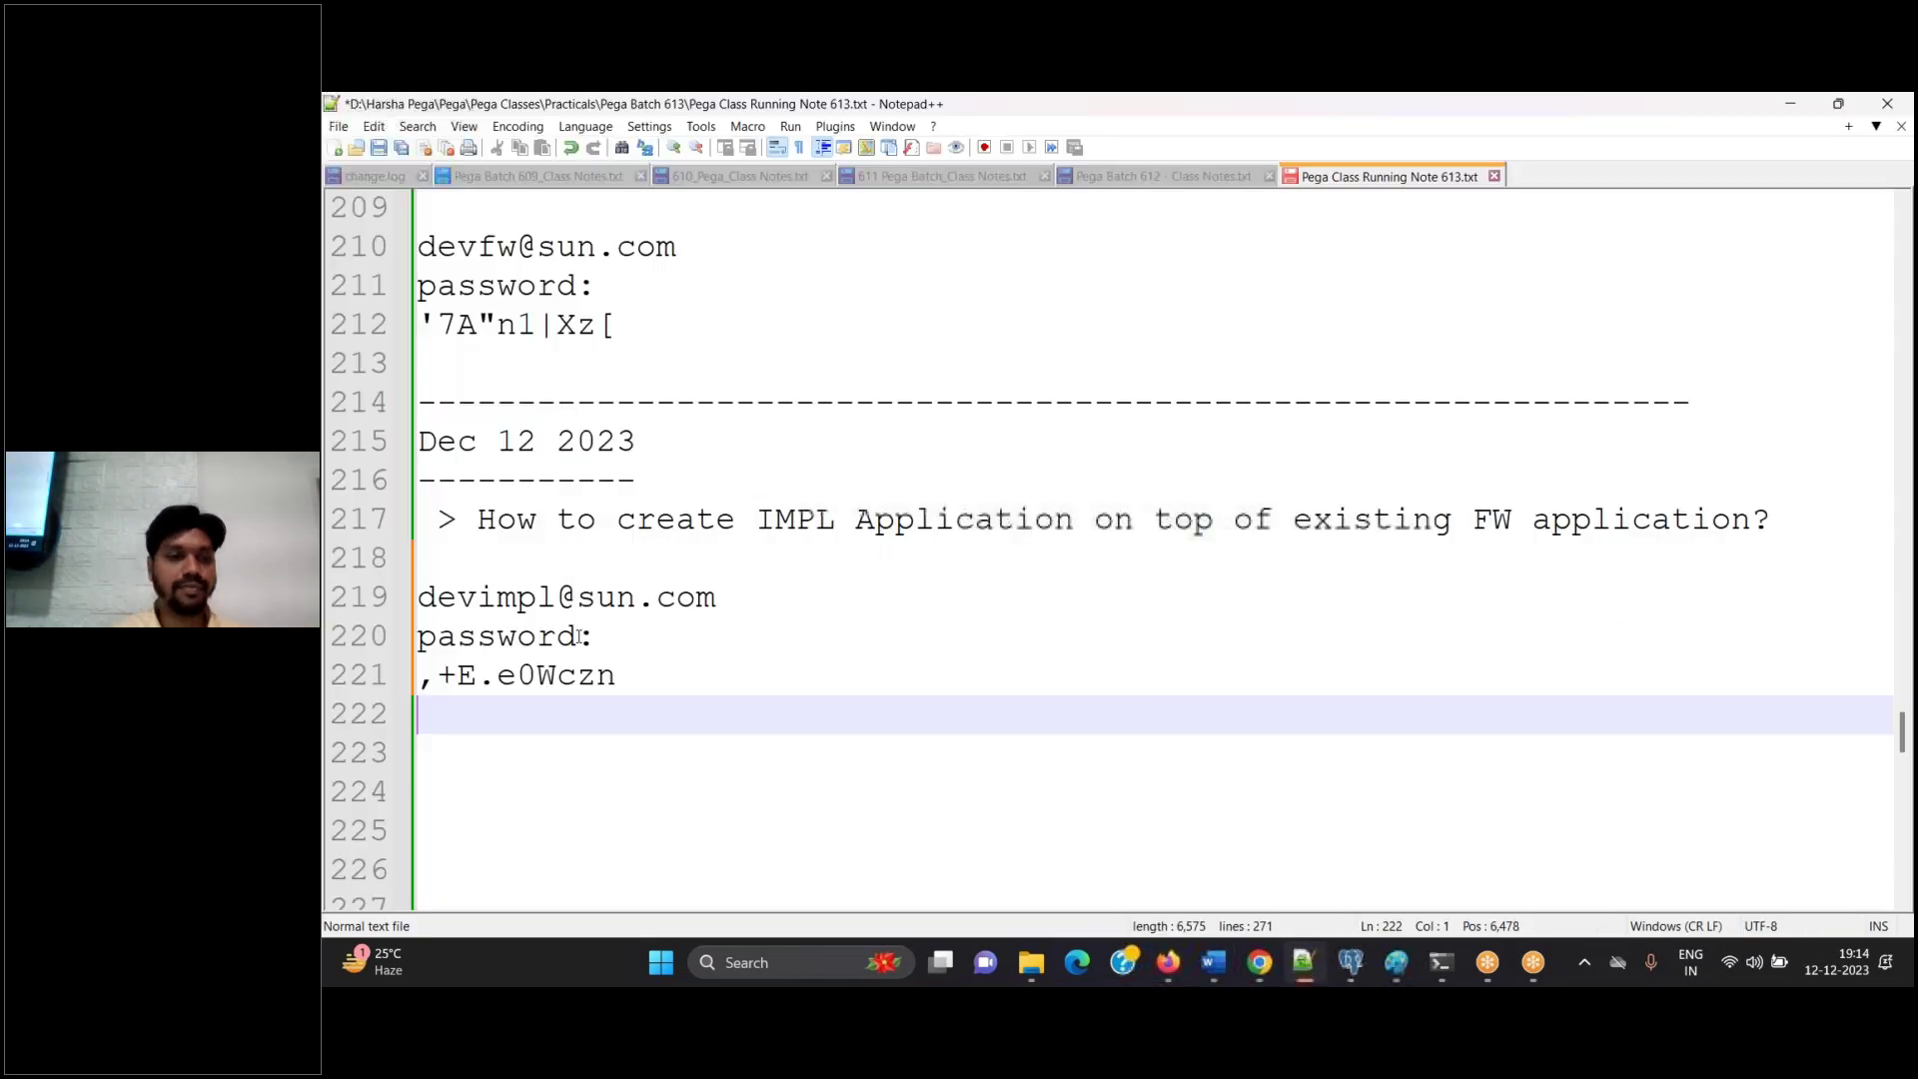
click(630, 675)
shift+click(424, 679)
key(ctrl+c)
click(1168, 962)
click(1052, 468)
key(ctrl+v)
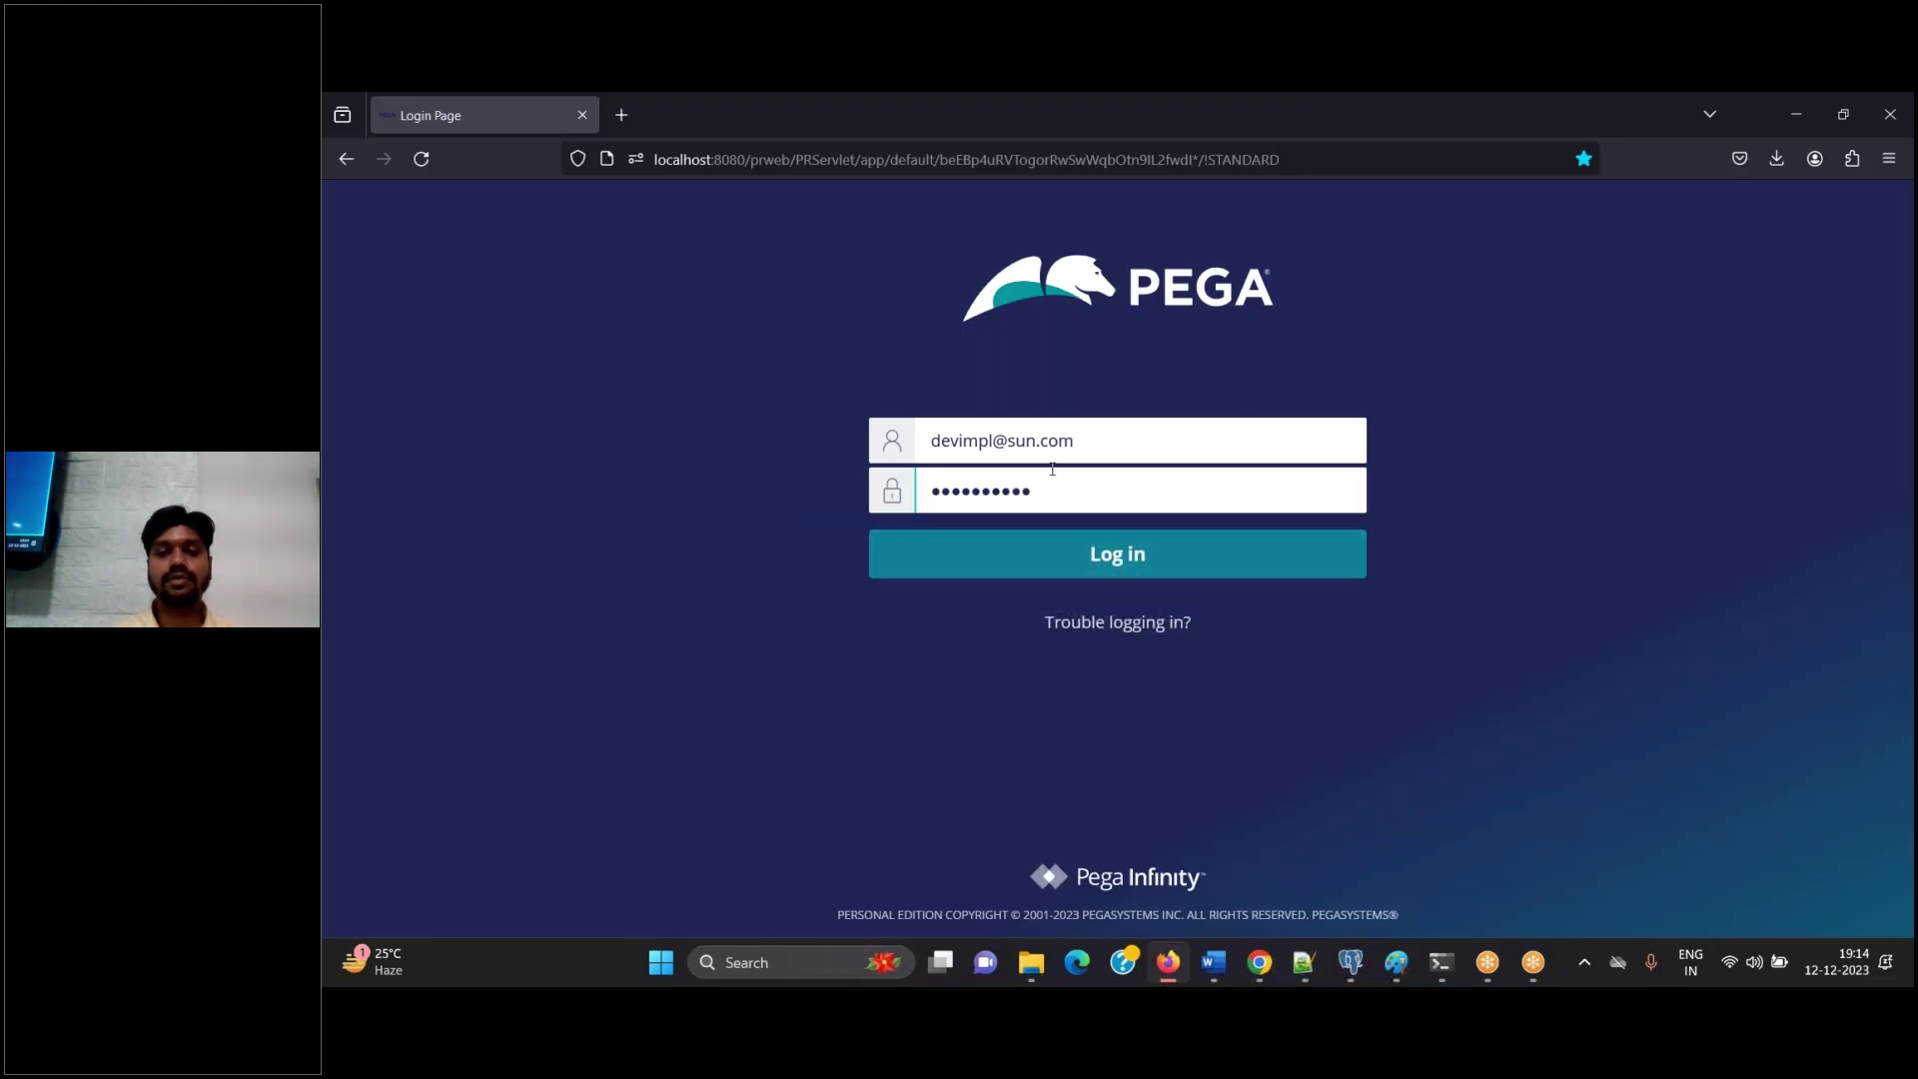
click(1099, 553)
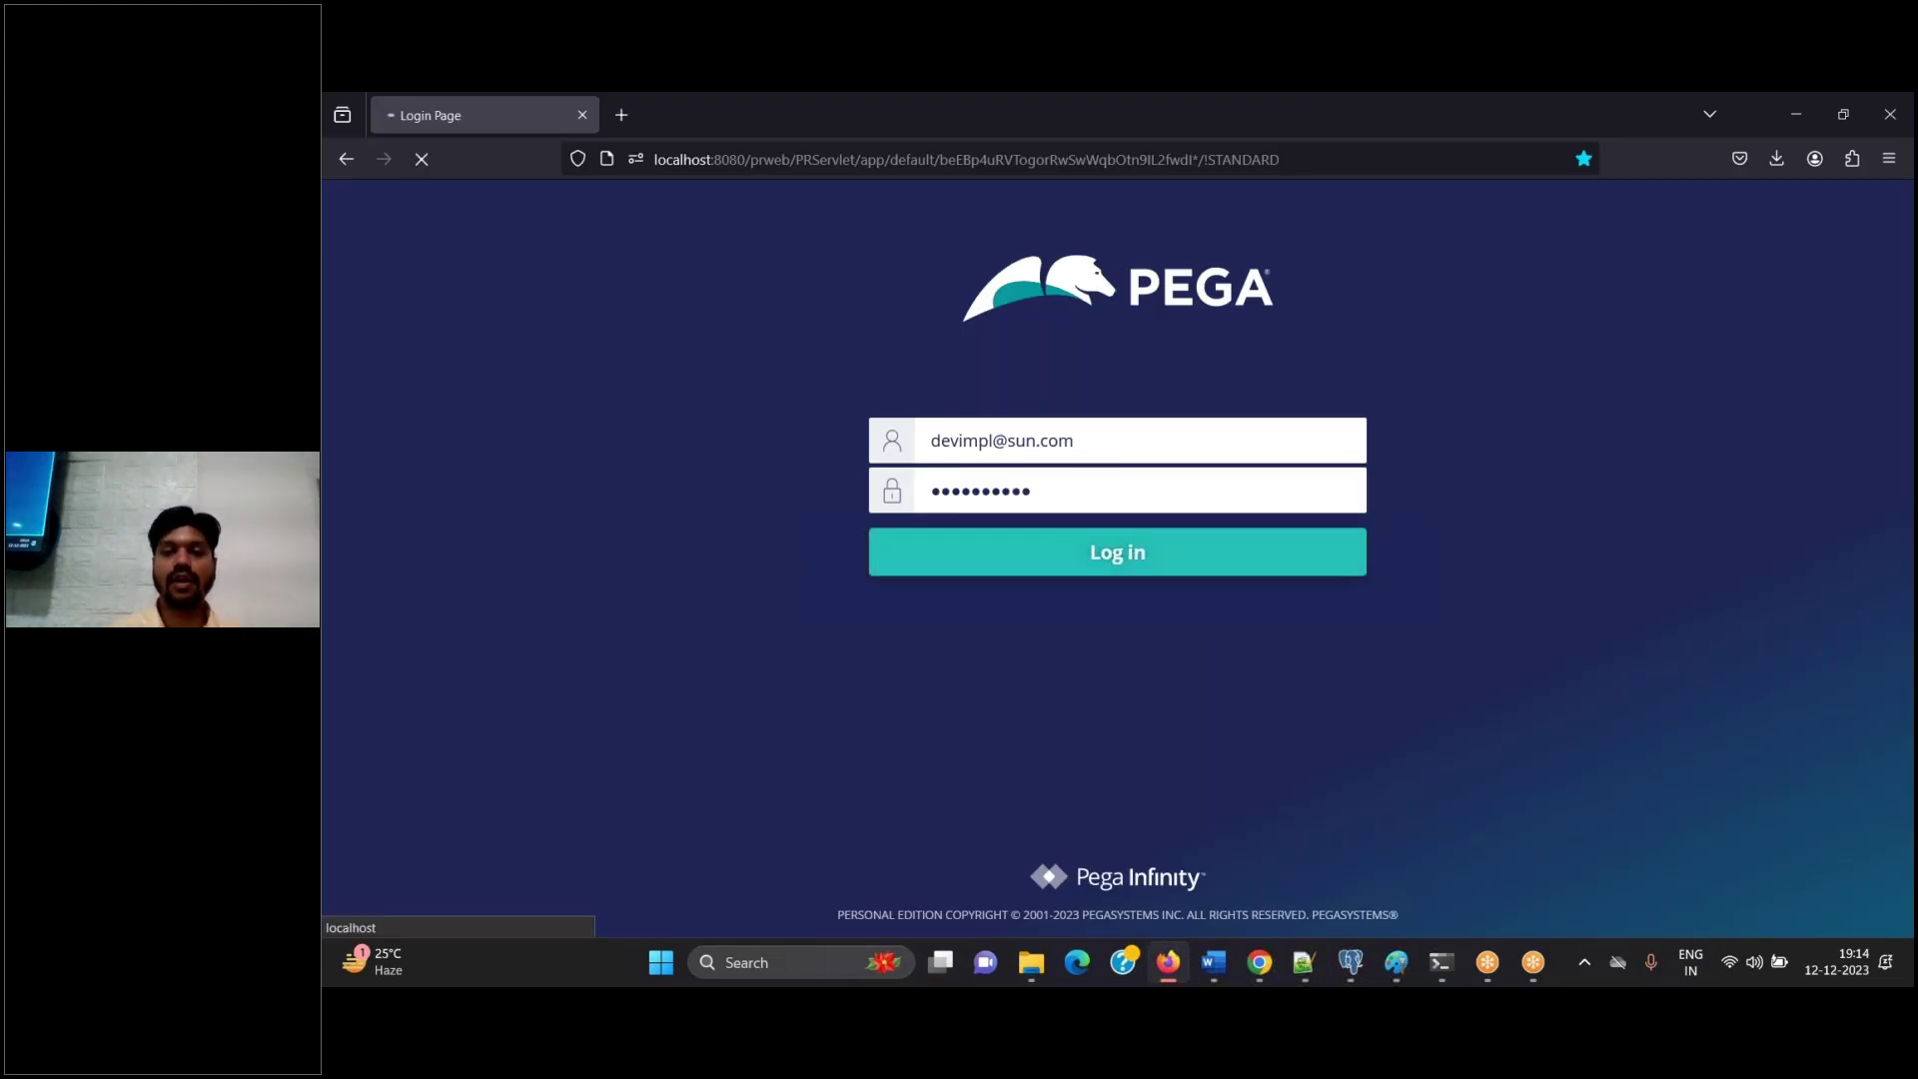
Paste the filled-in login page screenshot into the Word guide
click(1212, 964)
key(ctrl+v)
key(Return)
Type 'Login' and capture a screenshot of the change-password page
text(Login)
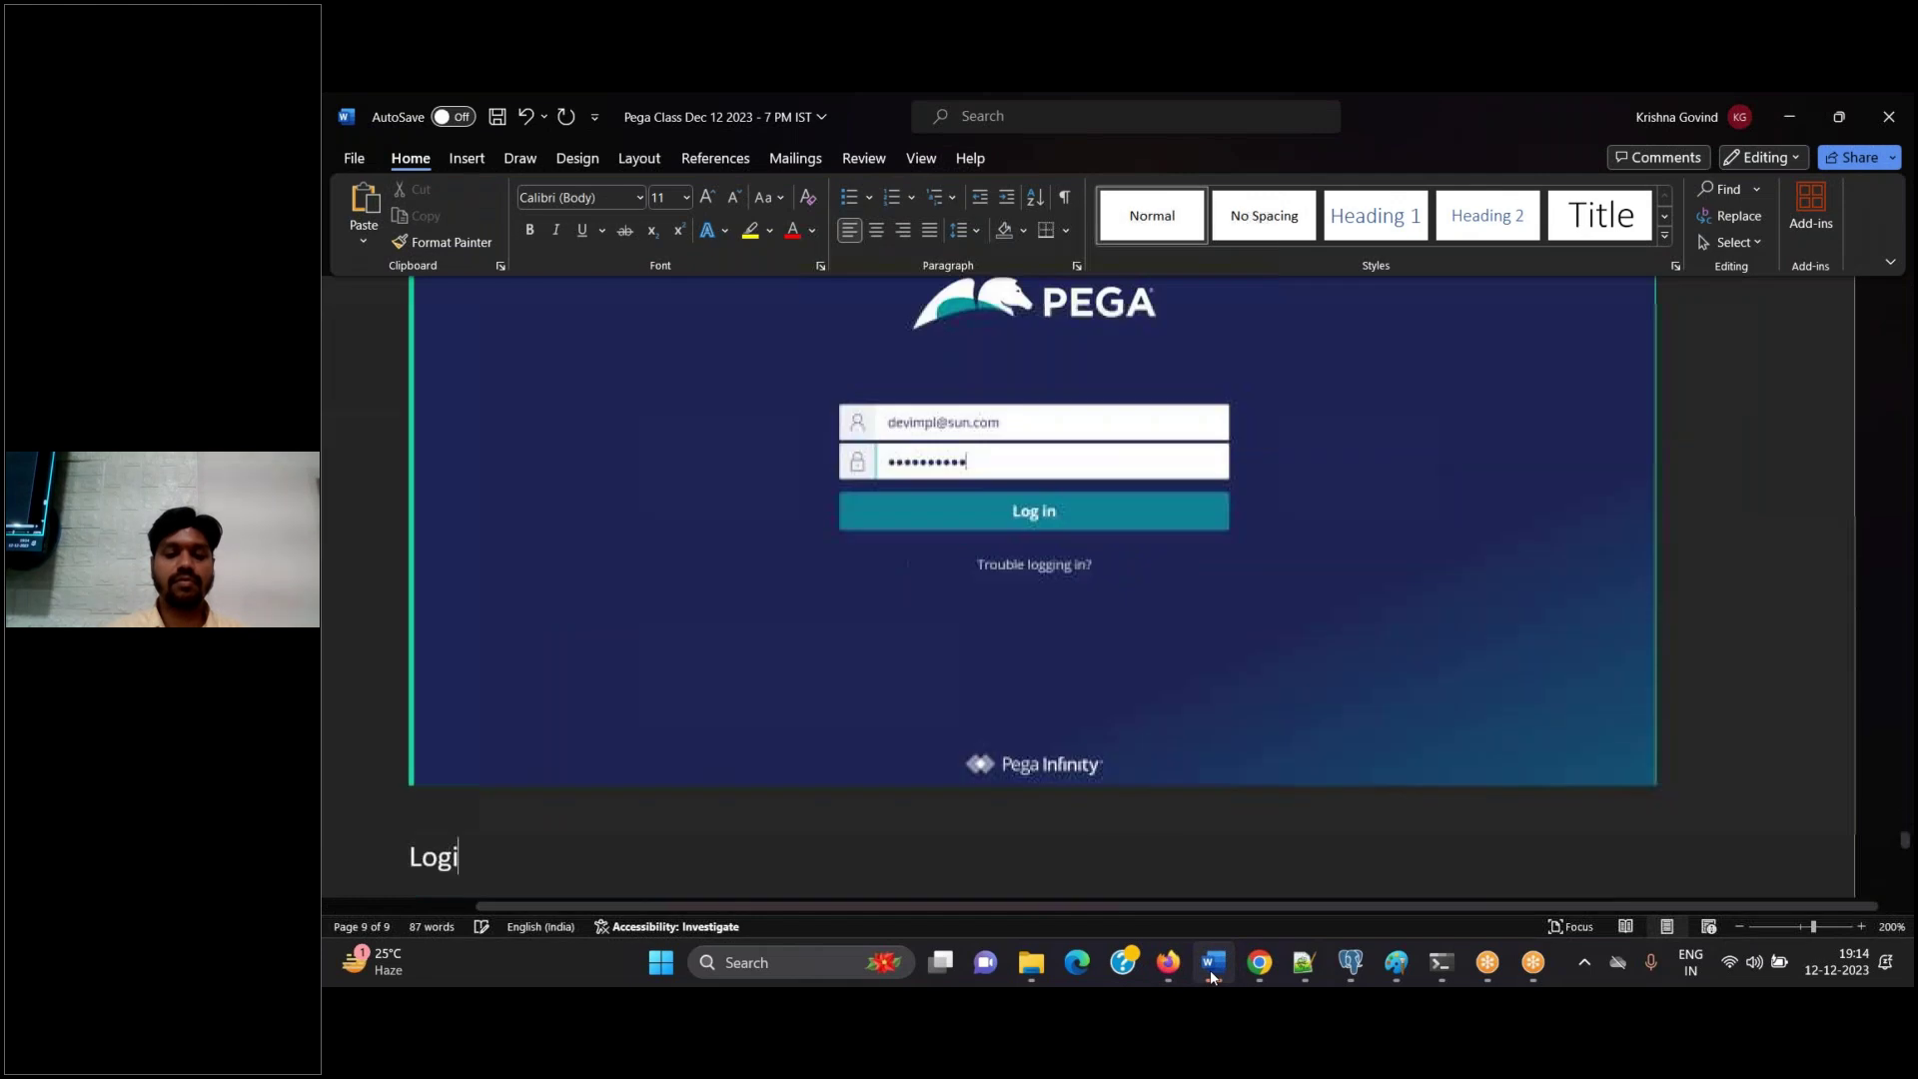
click(1168, 962)
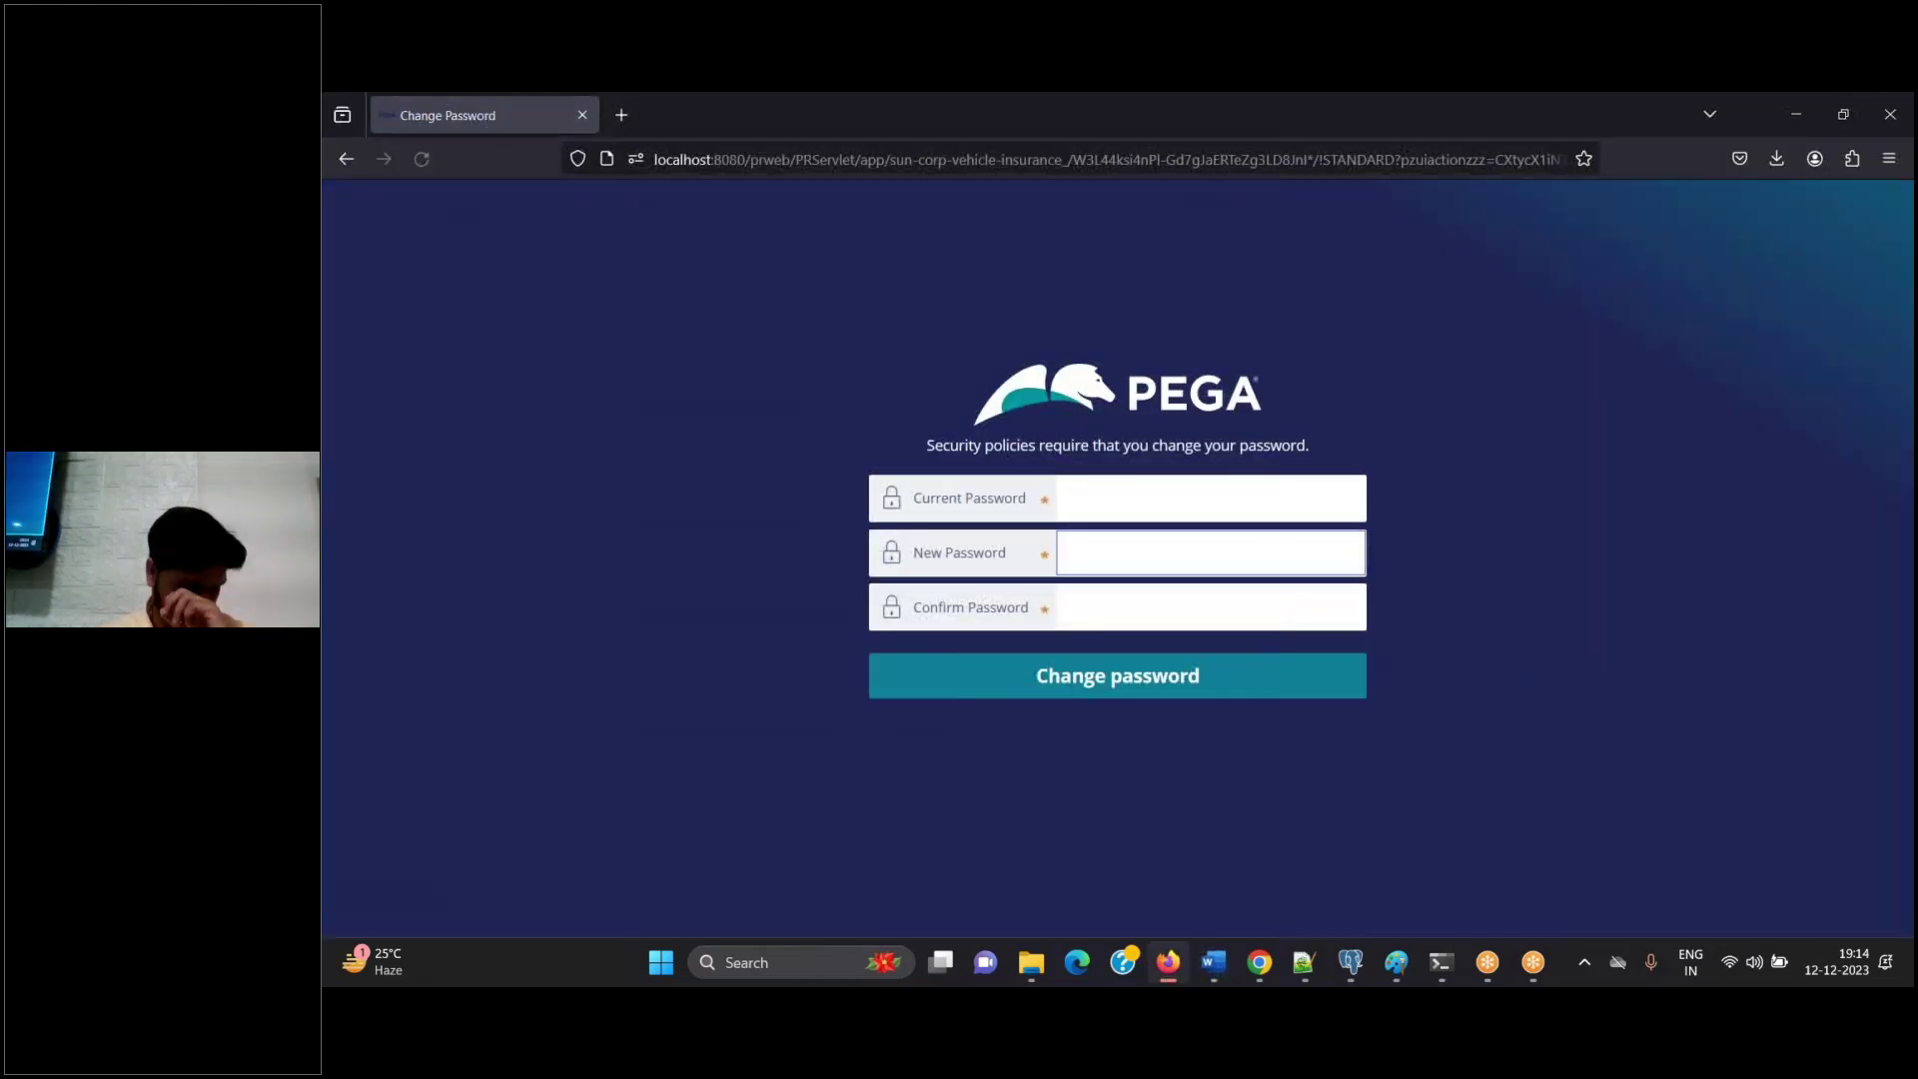
key(super+shift+s)
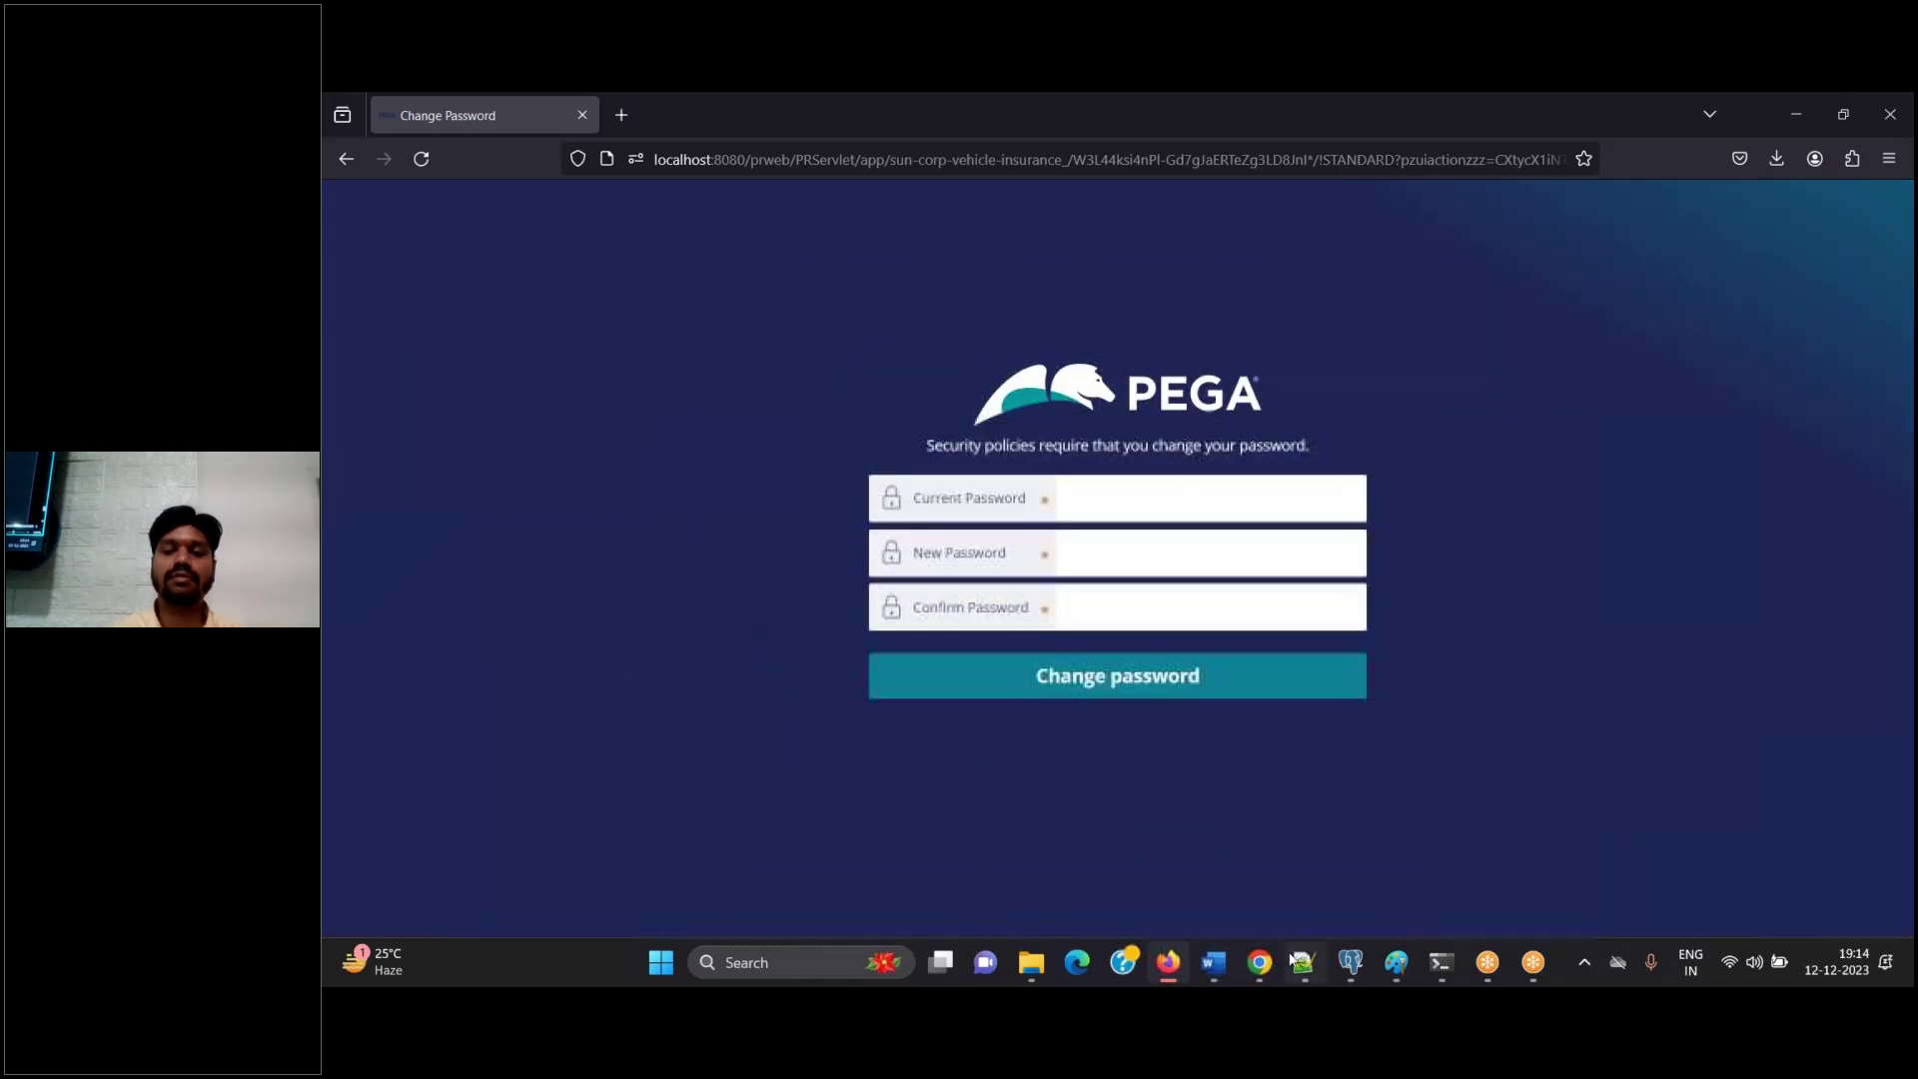
Delete the wrongly pasted recorder-bar picture from the Word guide
click(1301, 961)
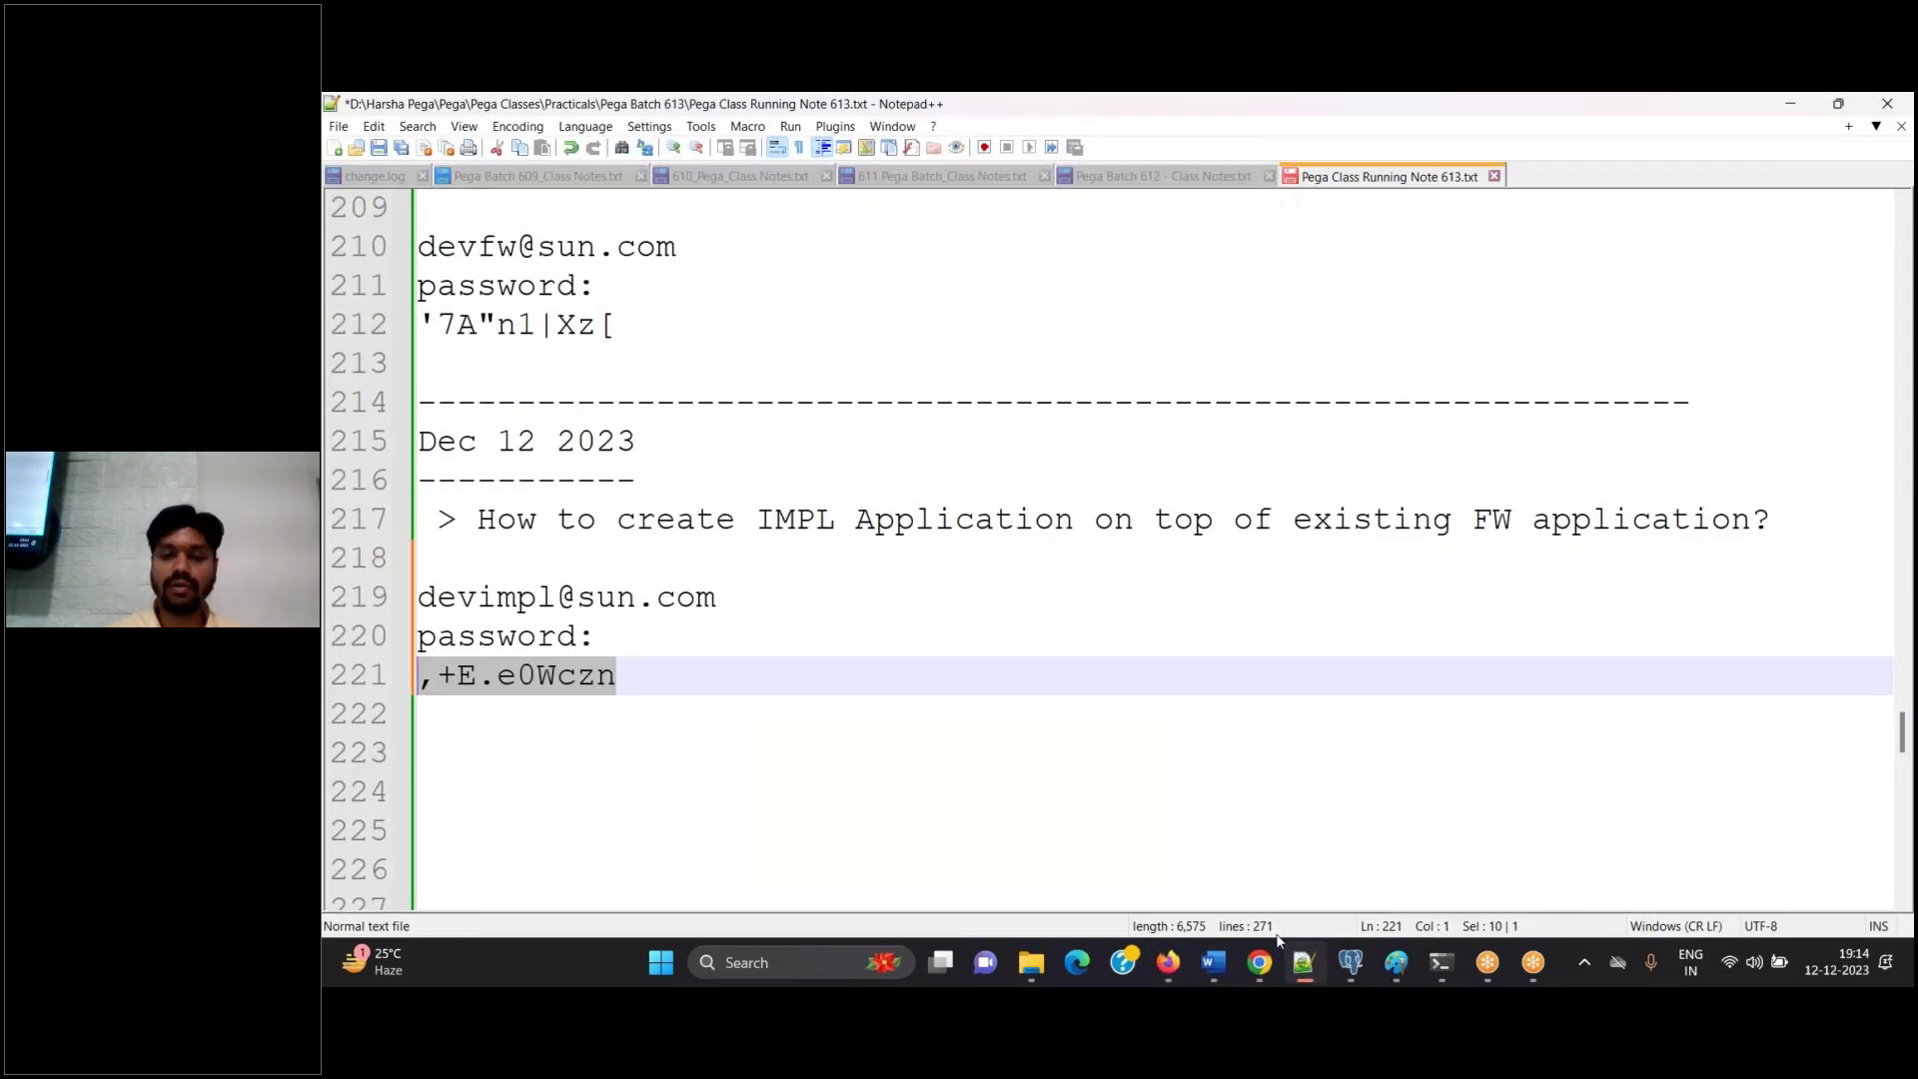
click(1212, 961)
click(1147, 693)
key(Delete)
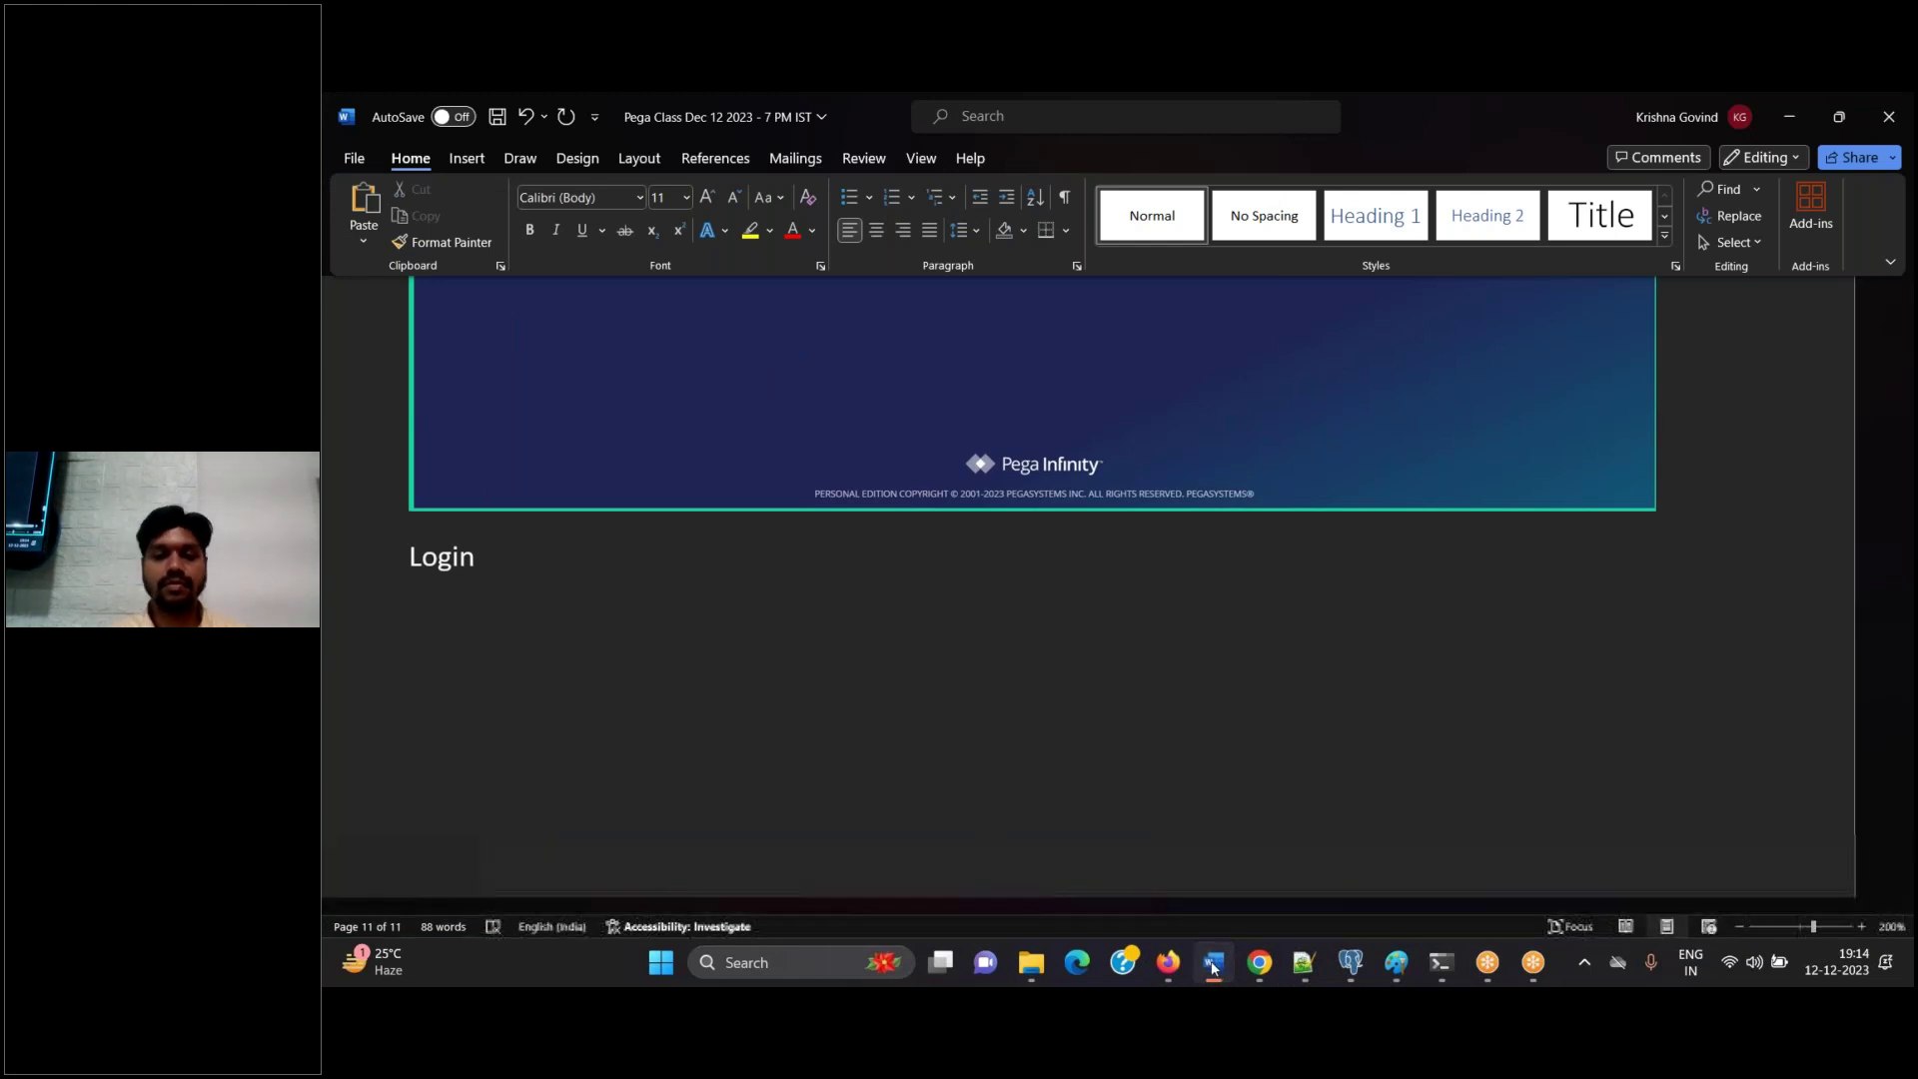
click(1214, 965)
Locate and select the saved initial password in the notes file
click(1170, 968)
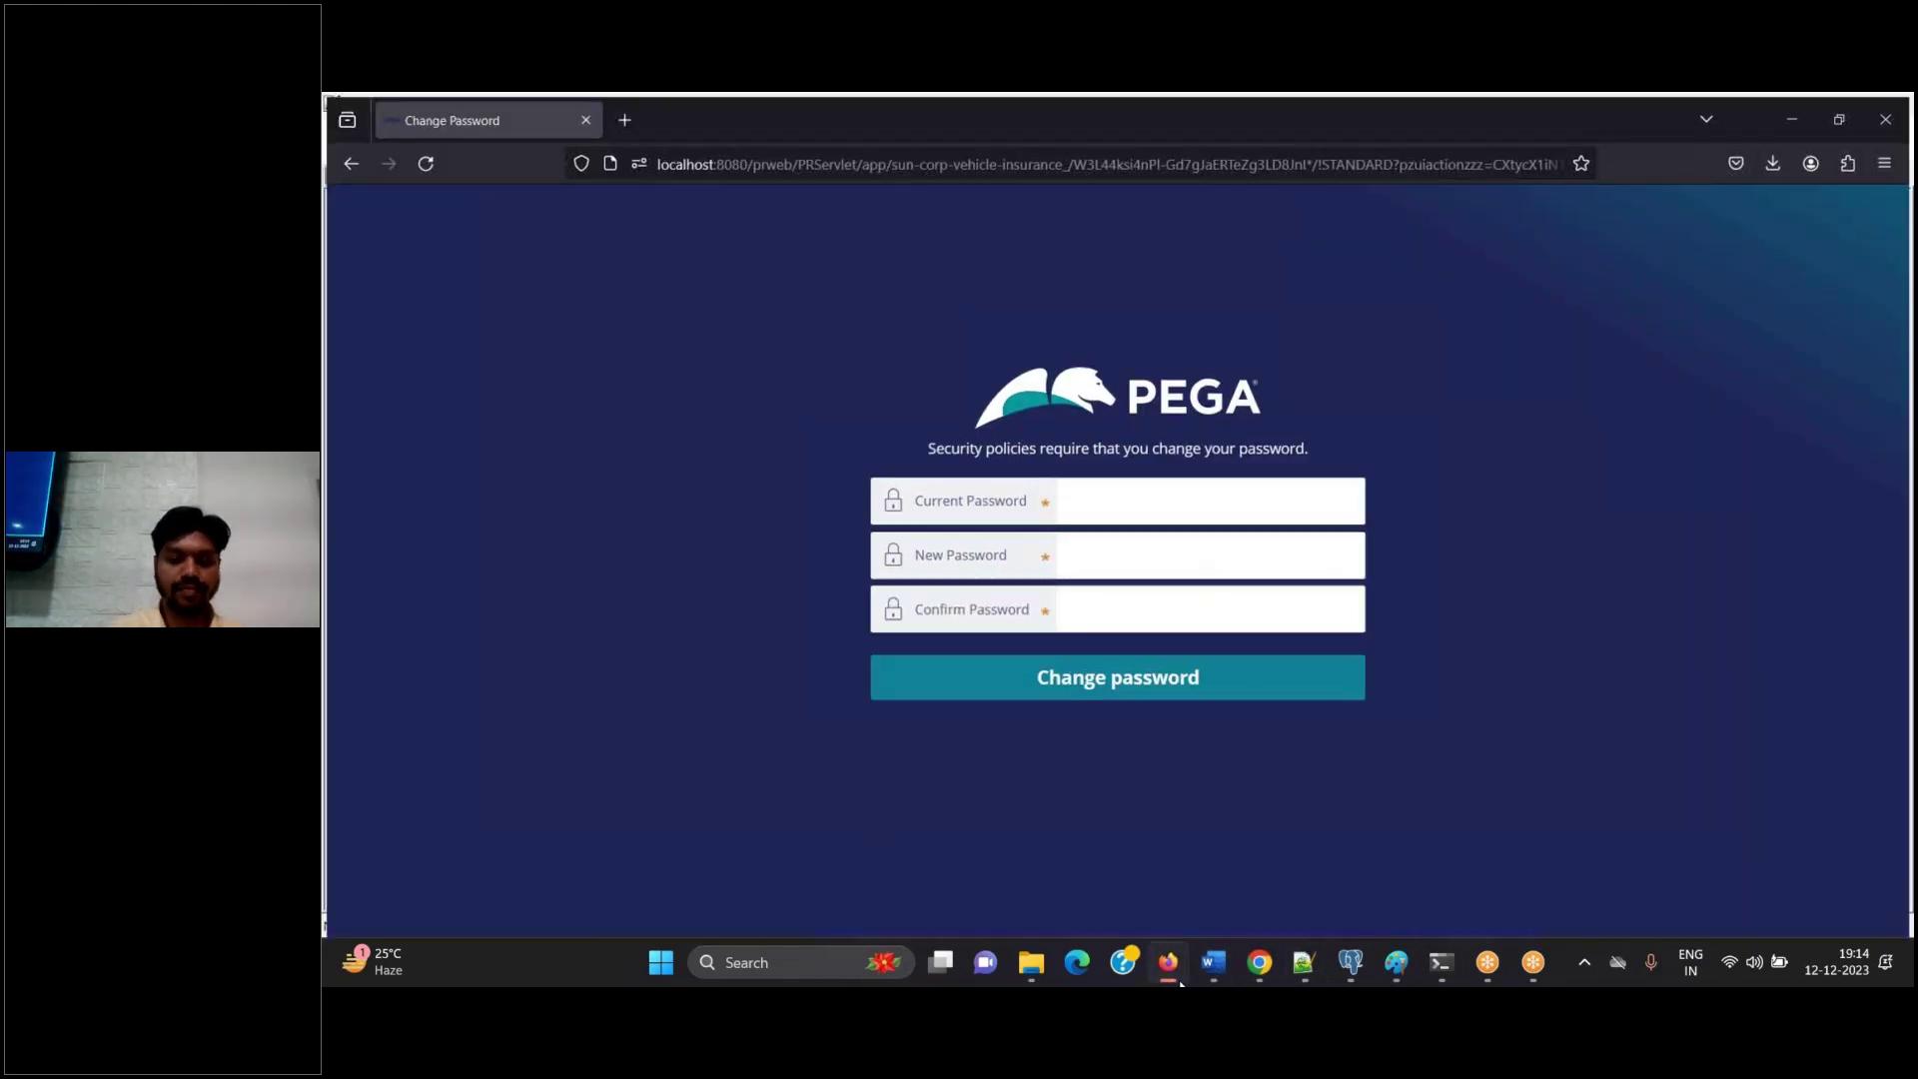
click(1180, 984)
key(shift+Home)
click(1180, 984)
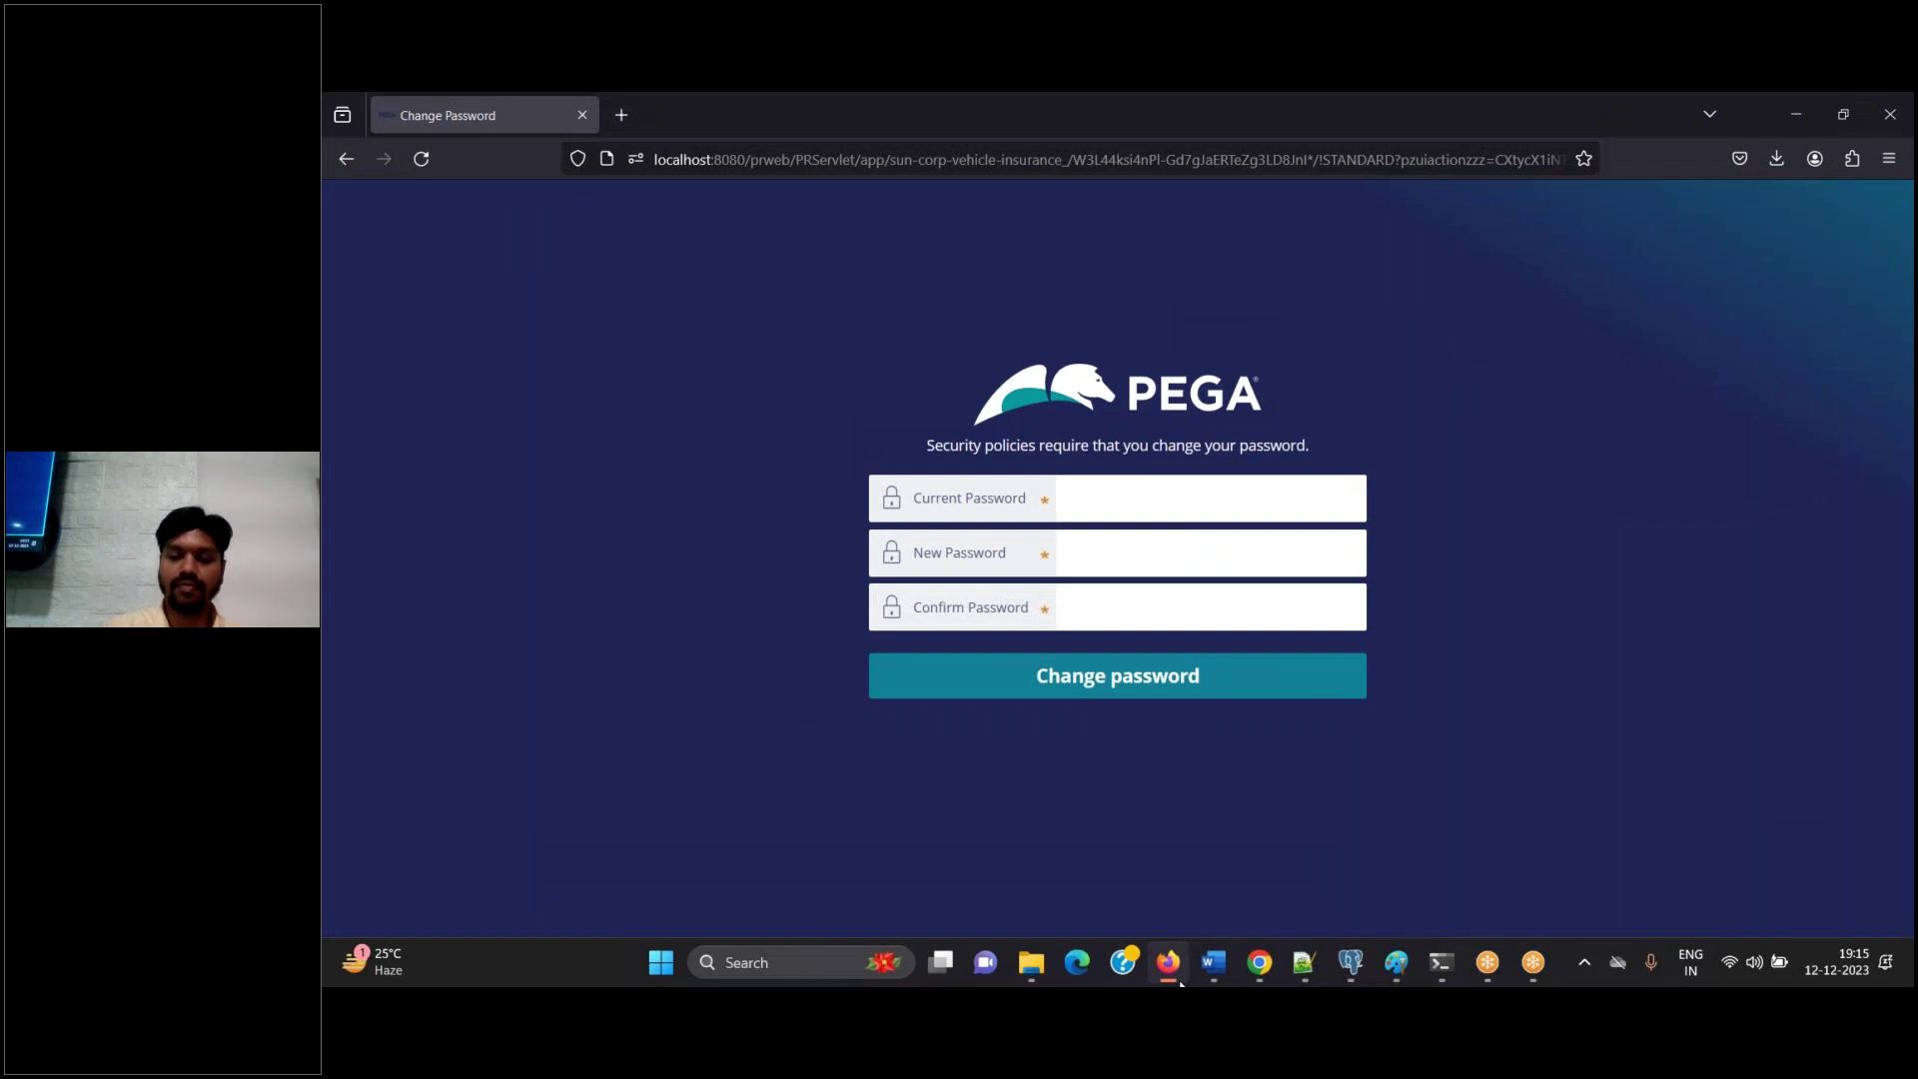
click(1180, 984)
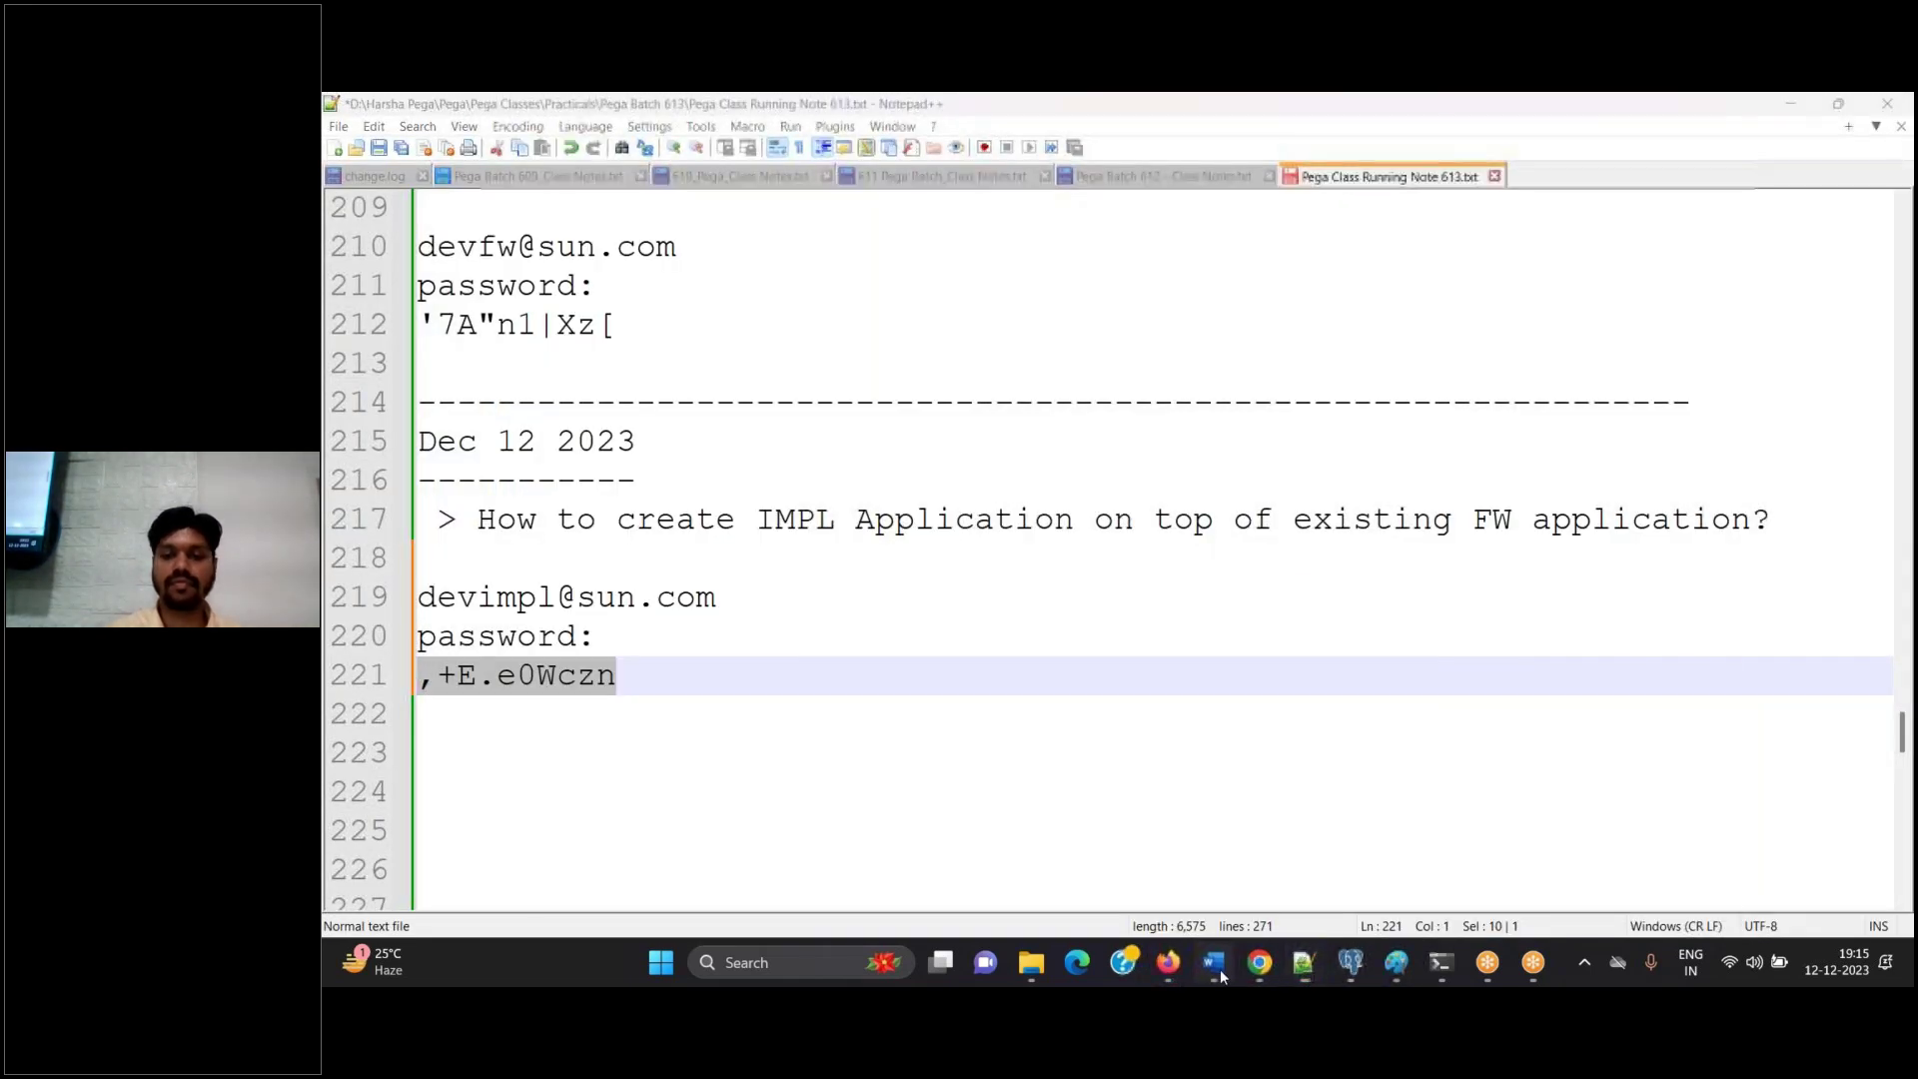
click(1214, 965)
click(1213, 965)
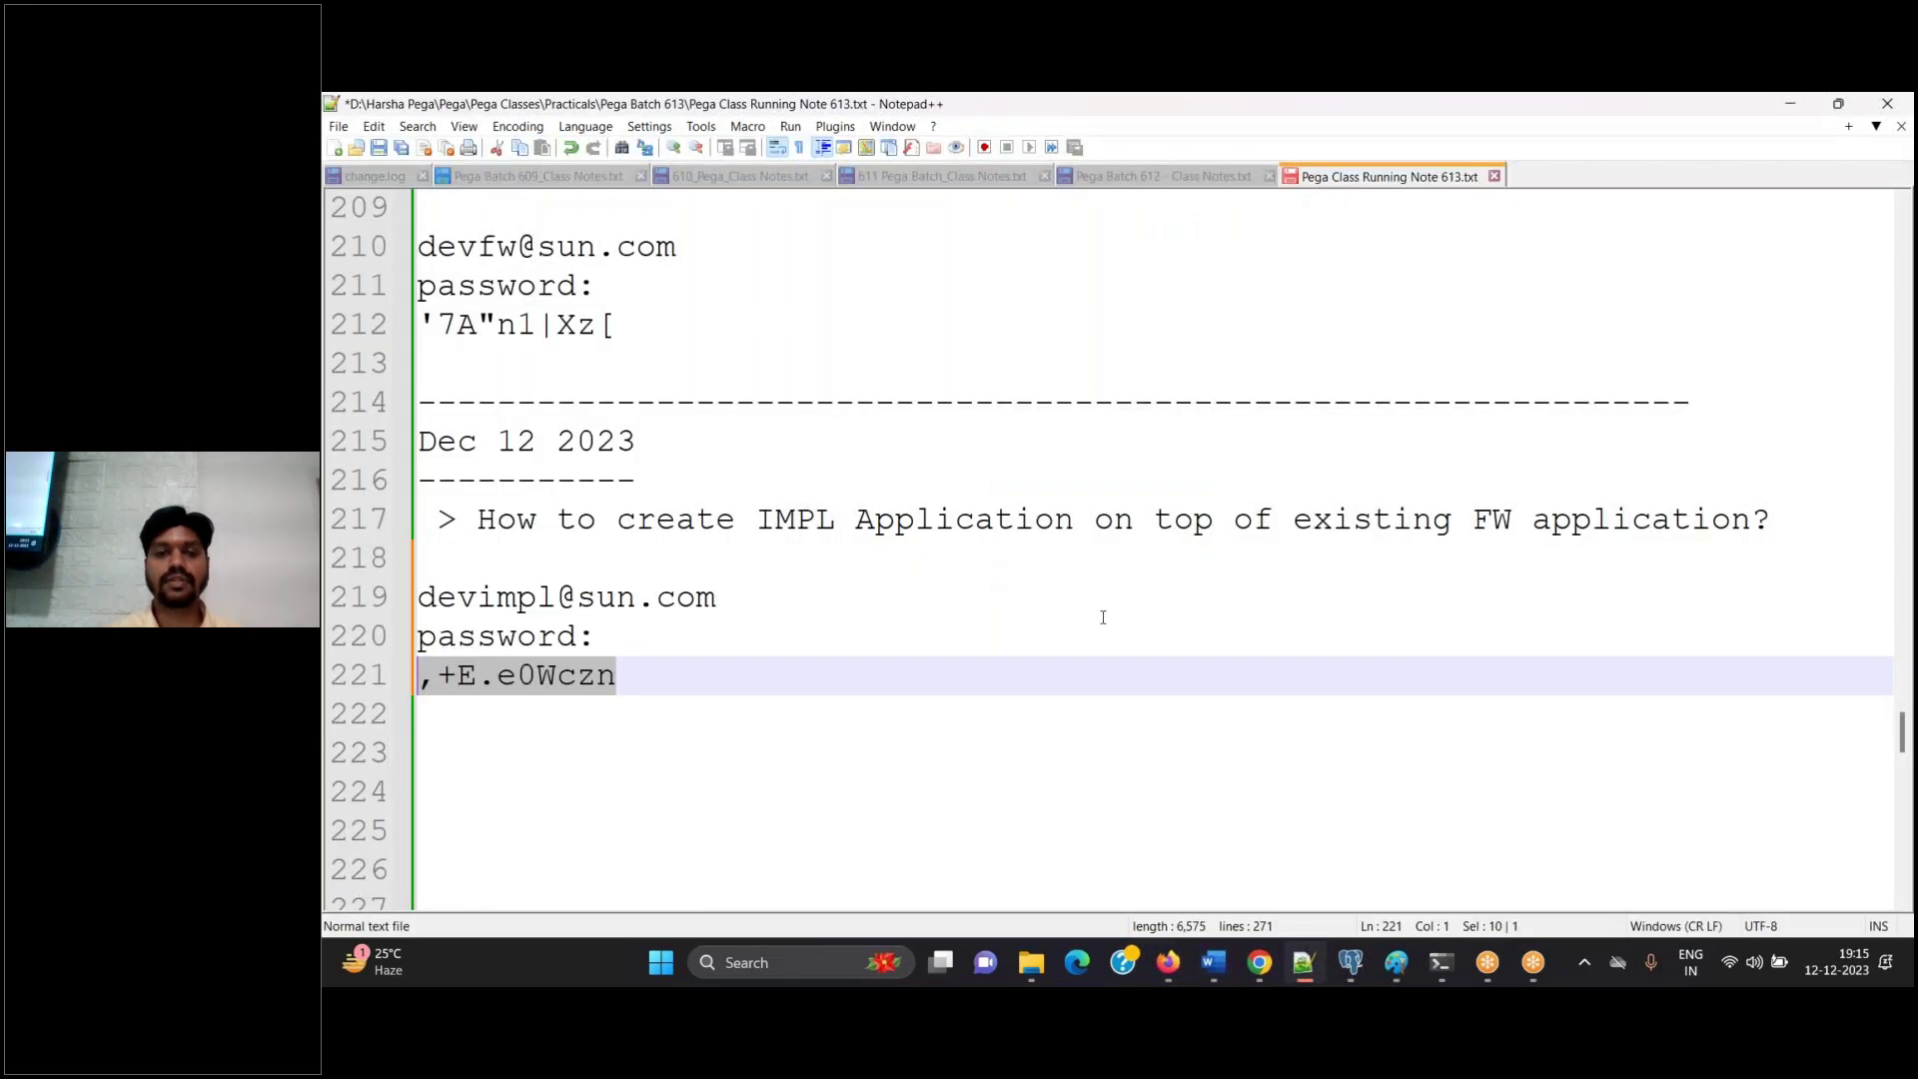
click(1103, 618)
click(1214, 965)
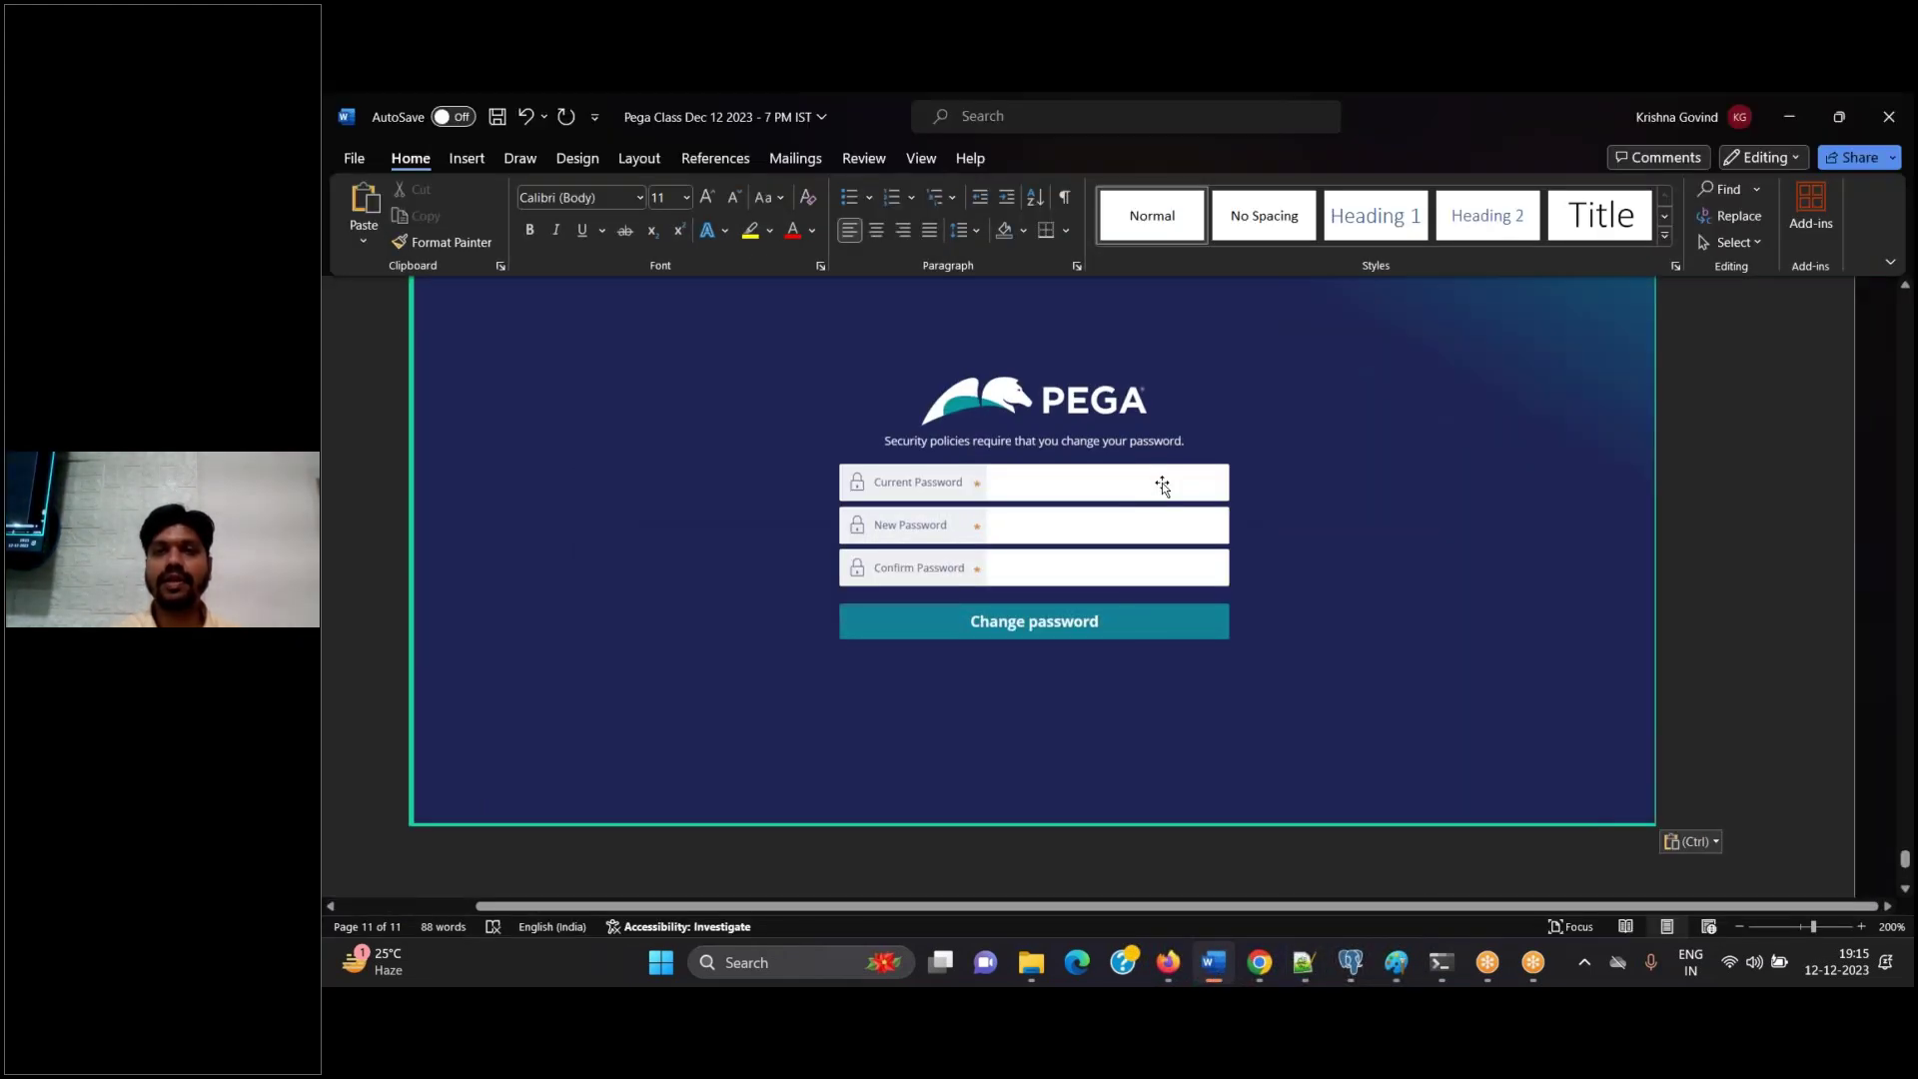
key(alt+Tab)
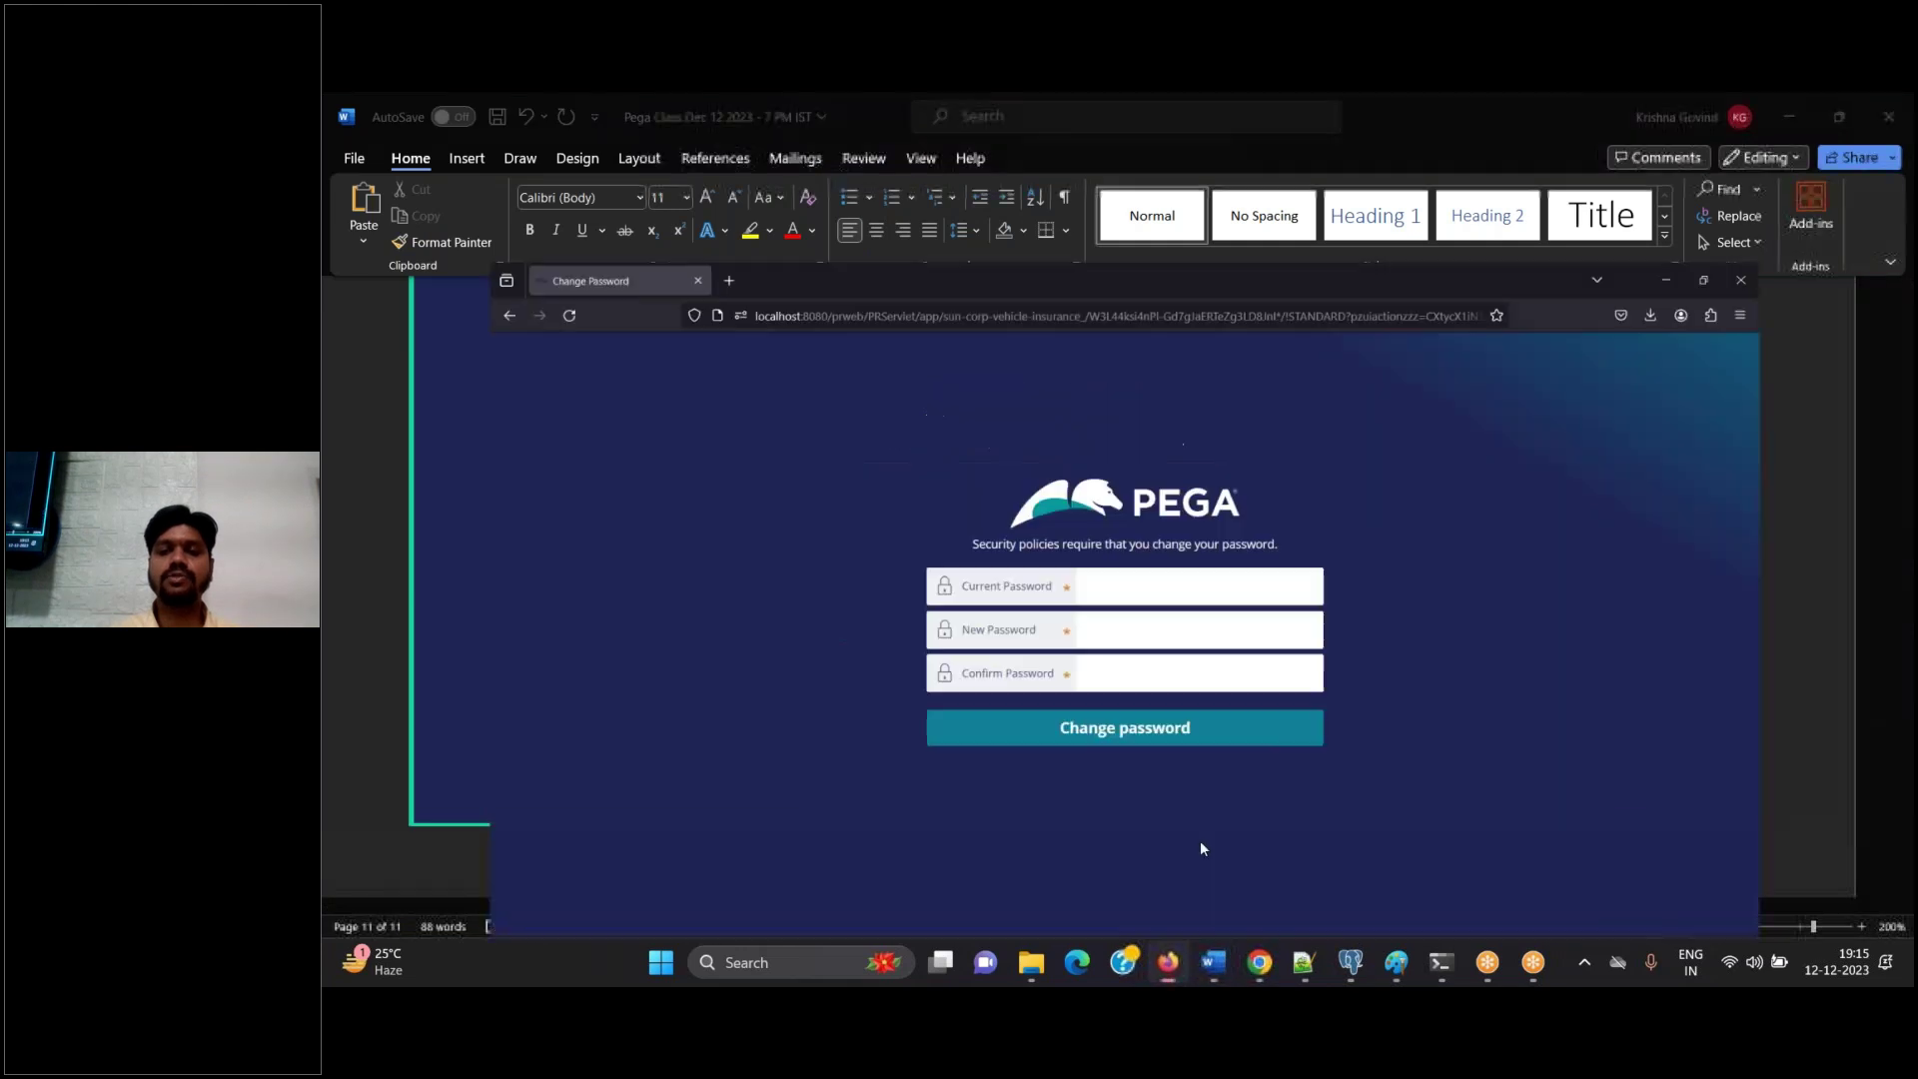
Copy the saved old password from the notes into Current Password
click(1138, 502)
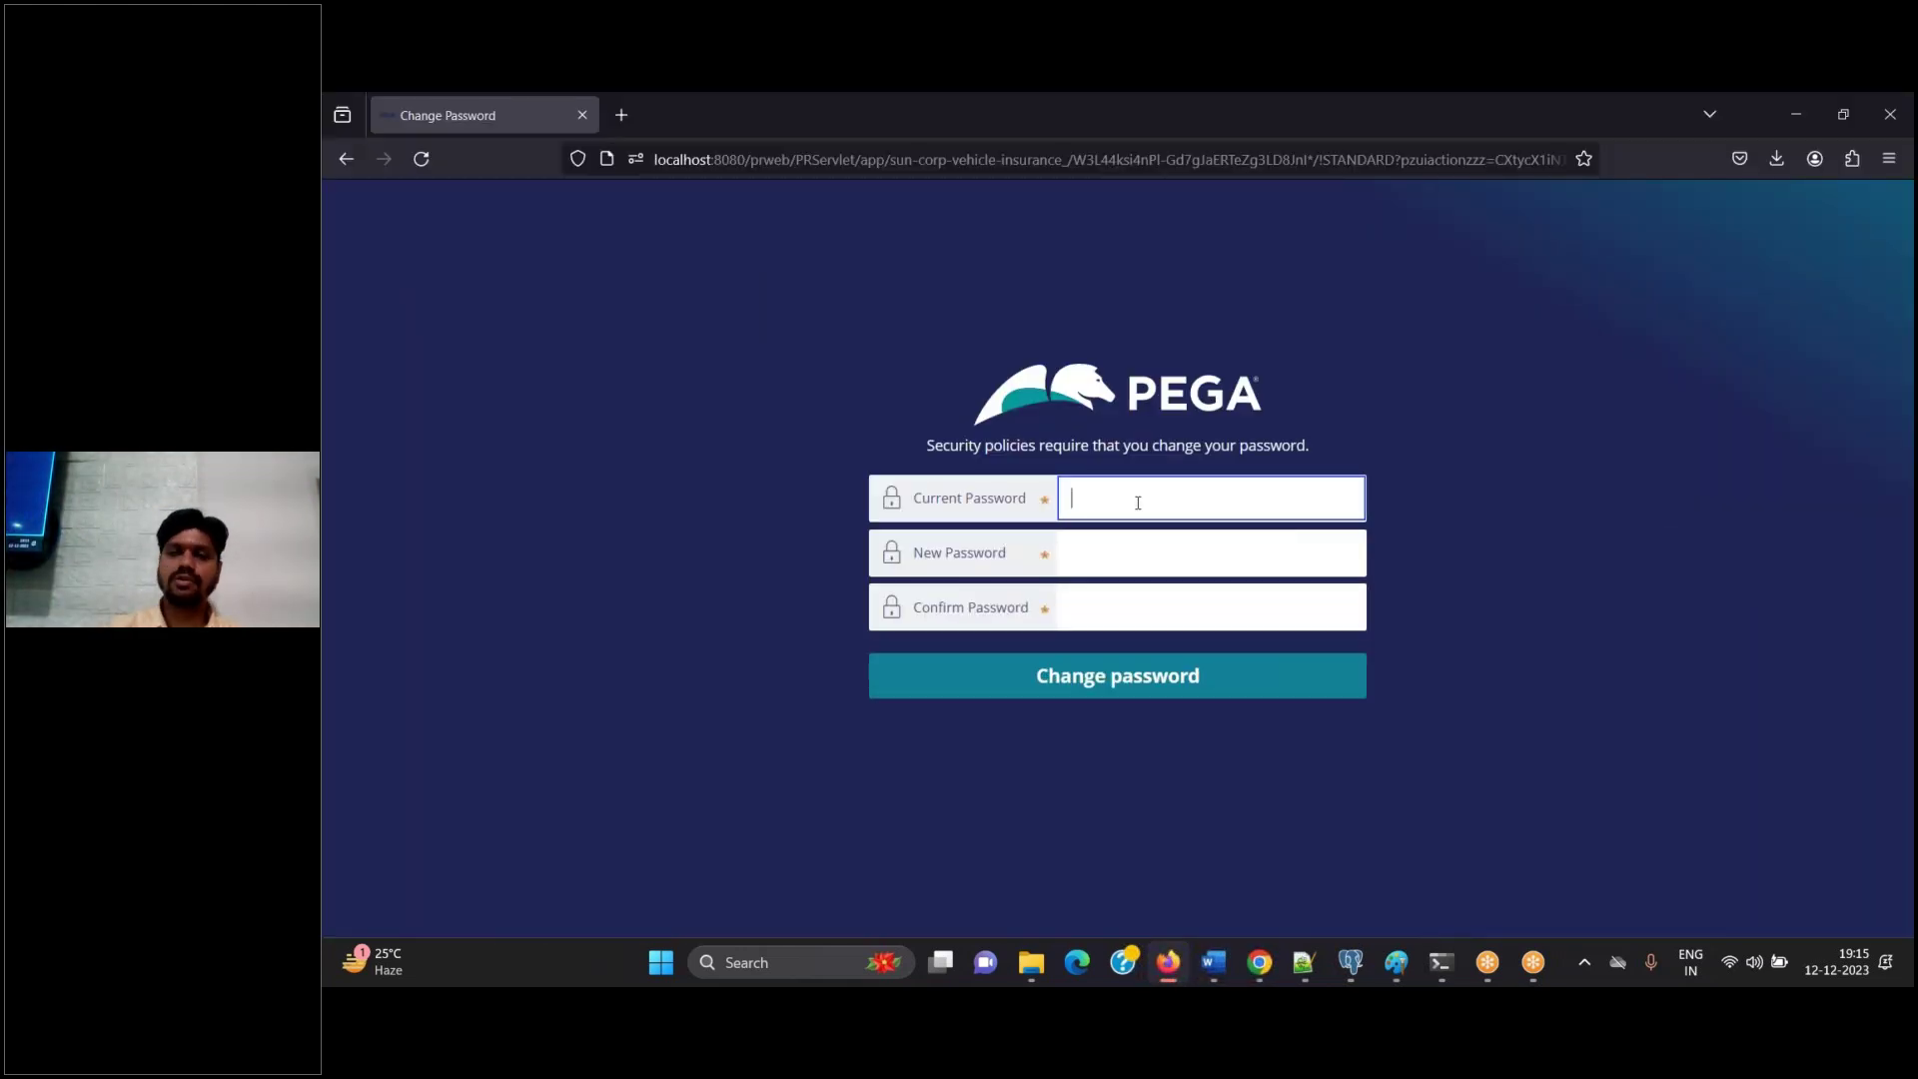
click(1303, 962)
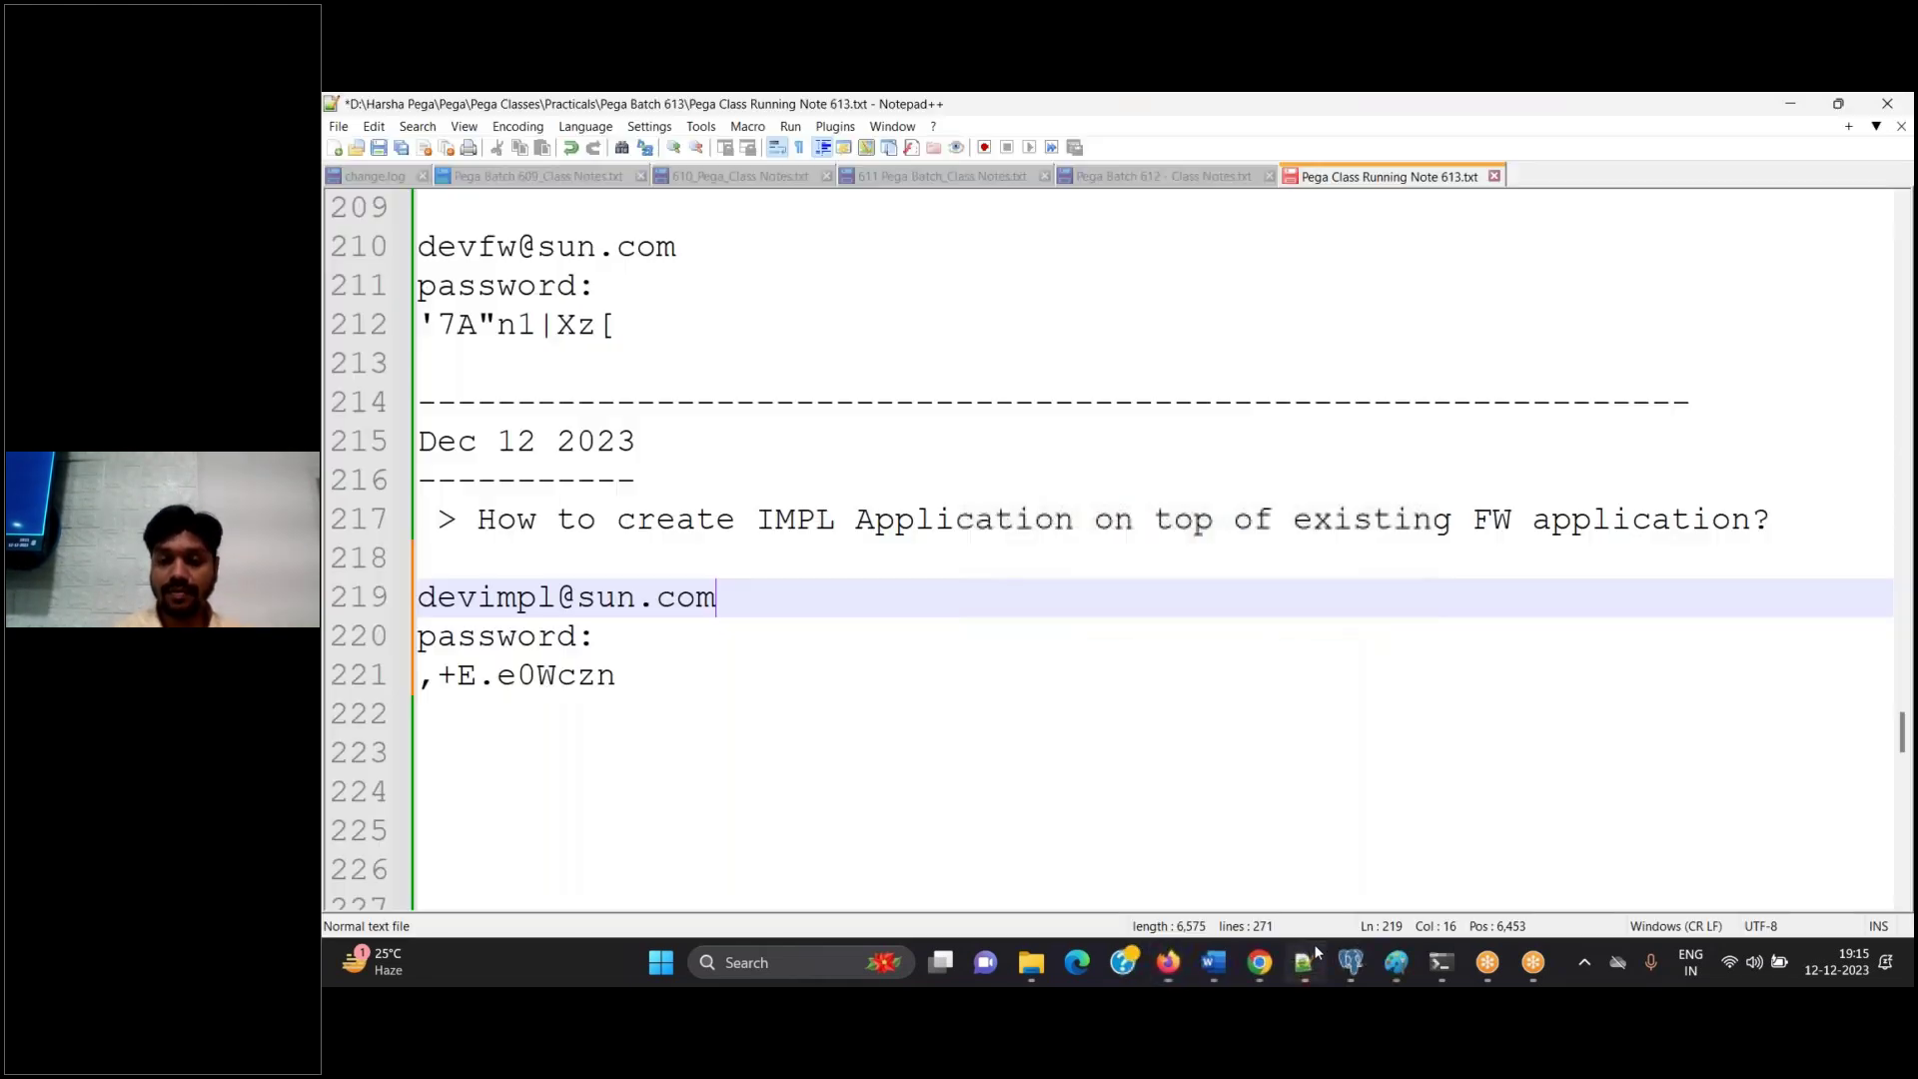
click(670, 678)
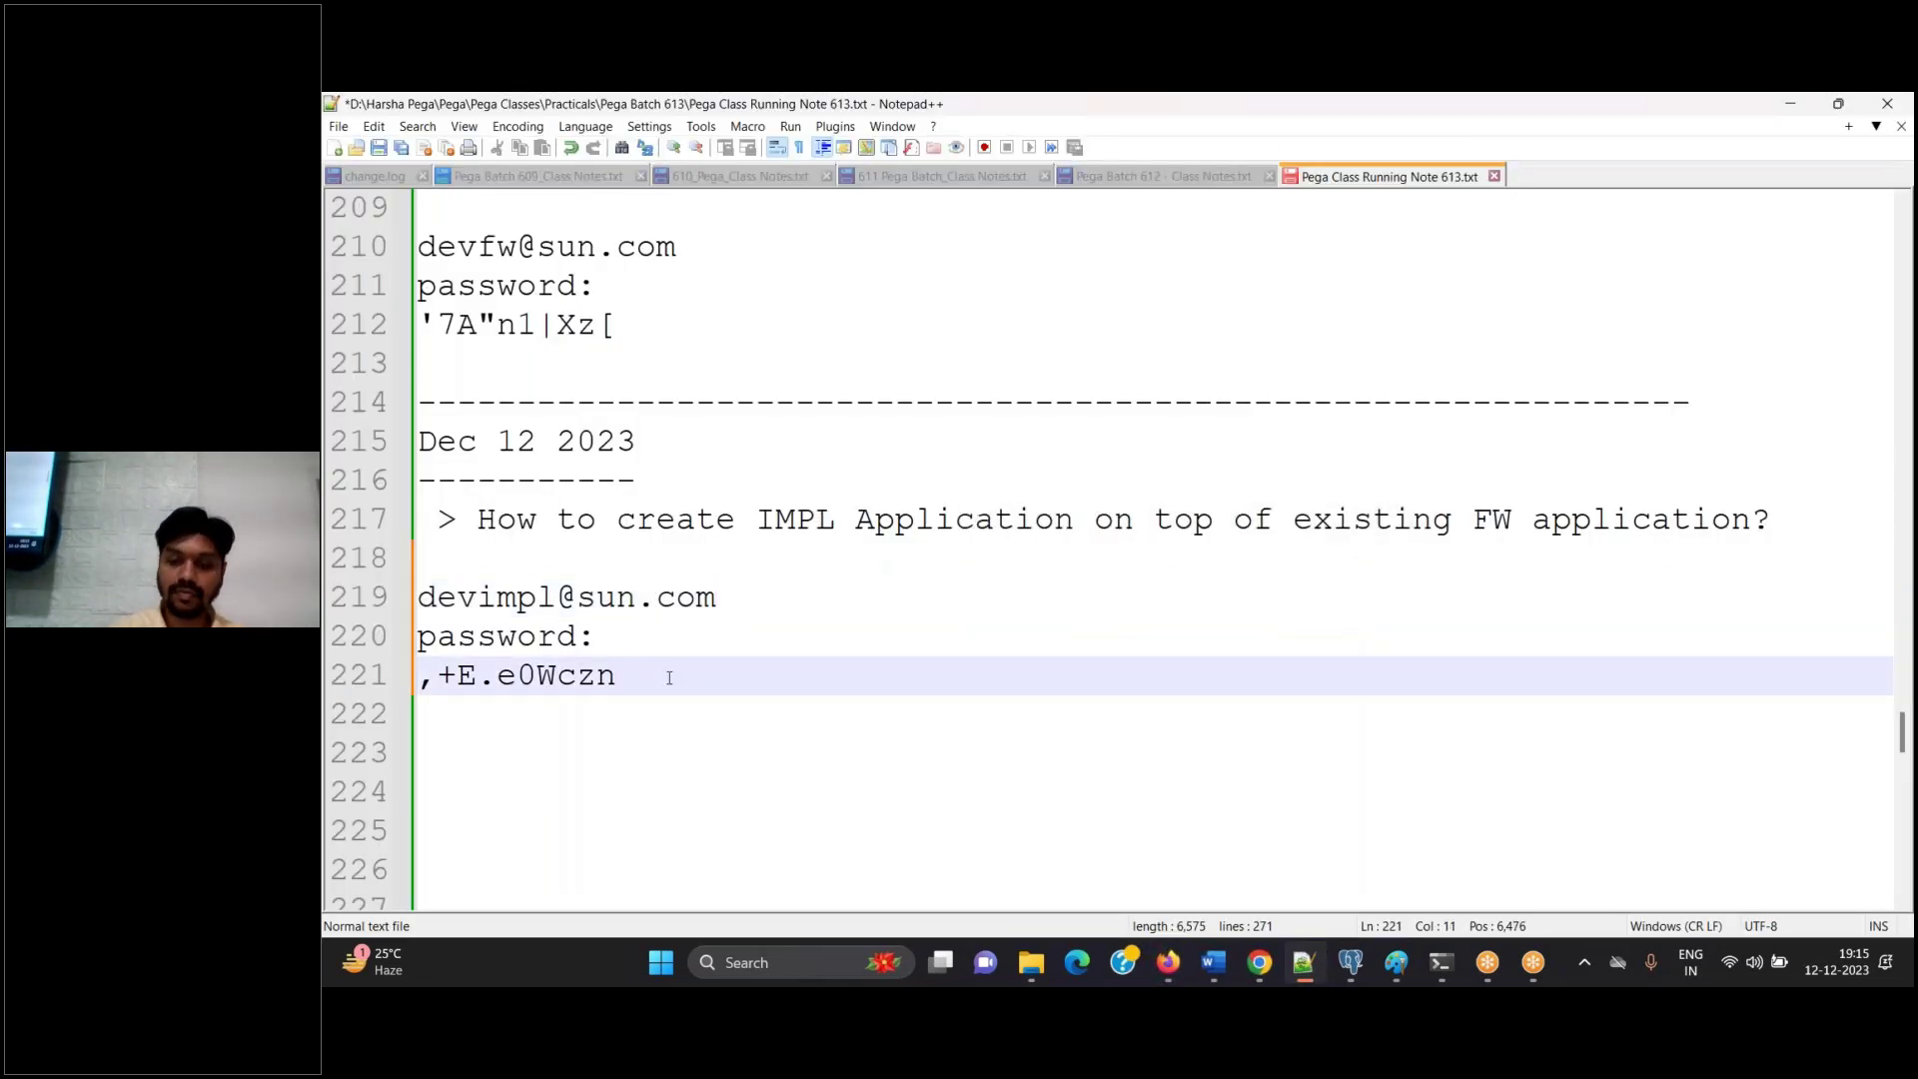
key(shift+Home)
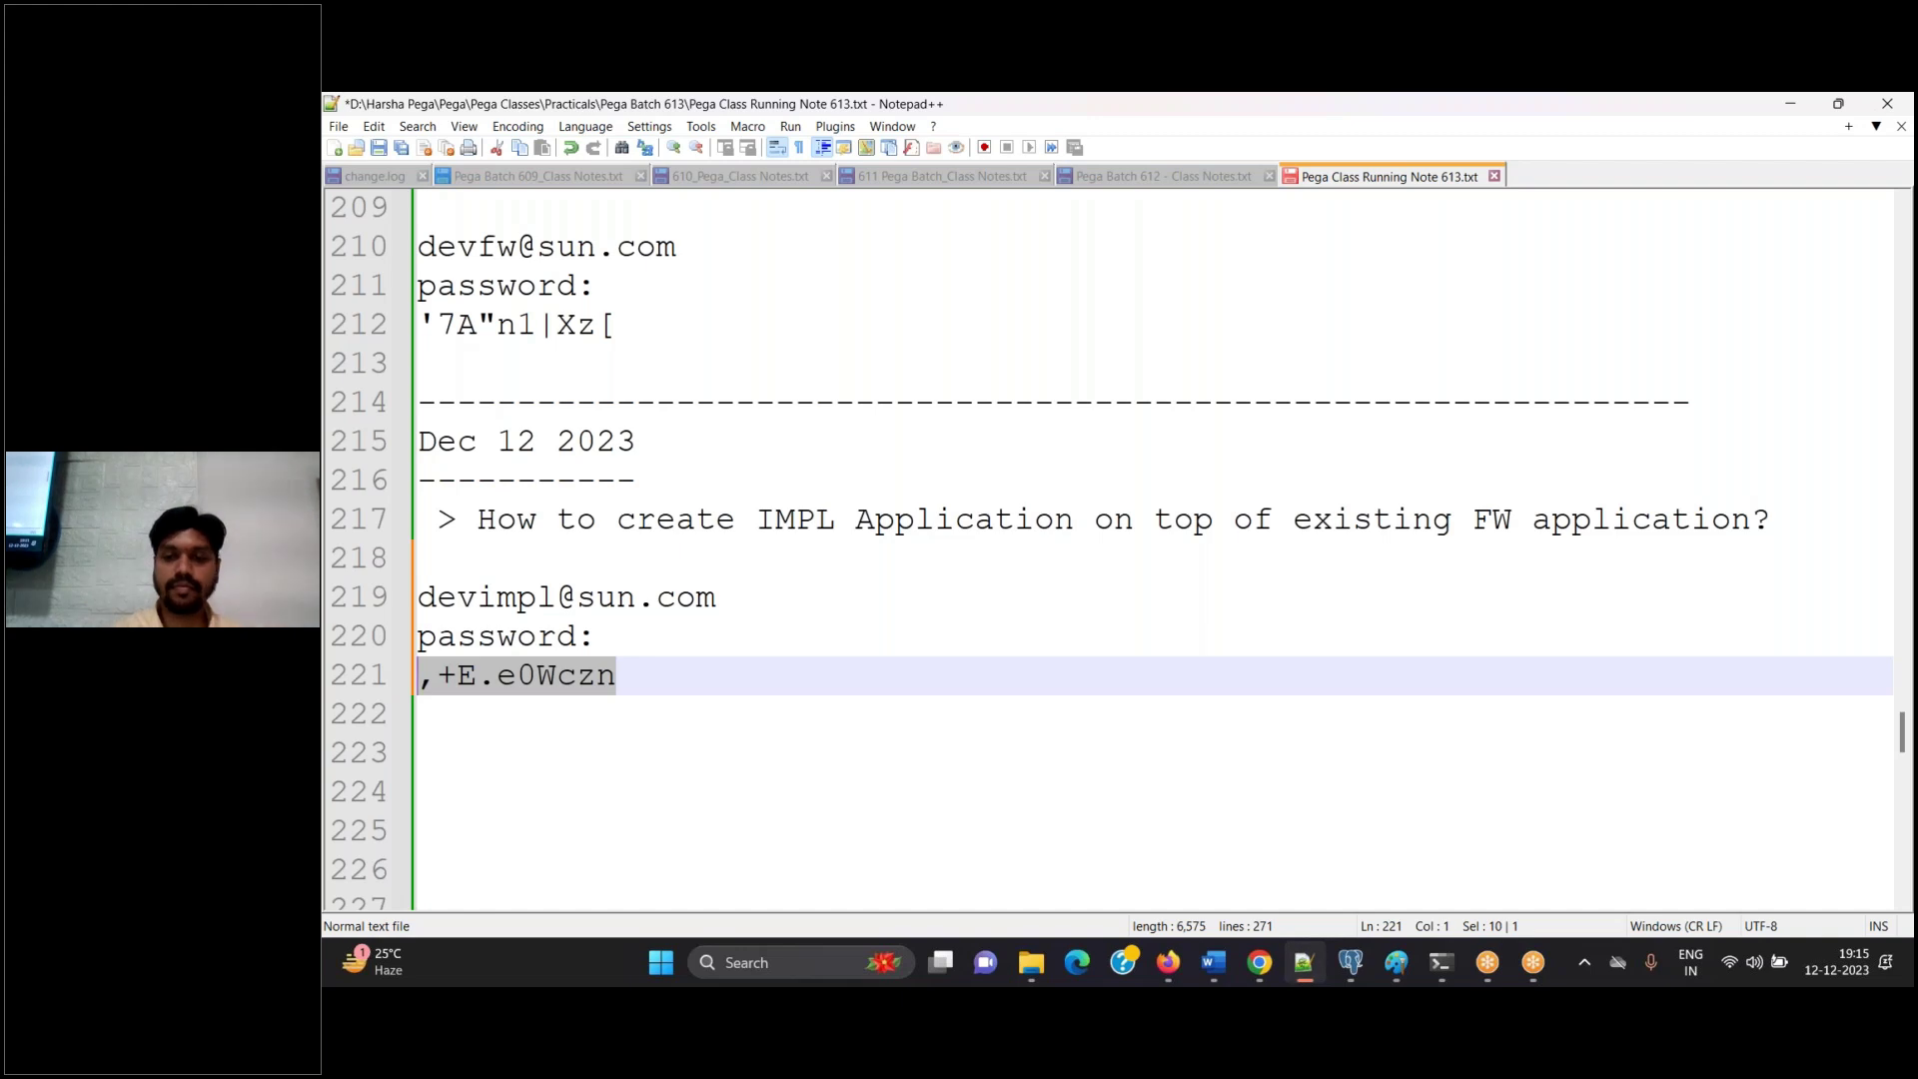
click(1168, 962)
key(ctrl+v)
Enter the new password in both New Password and Confirm Password
click(1119, 560)
text(rules)
key(Tab)
text(rules)
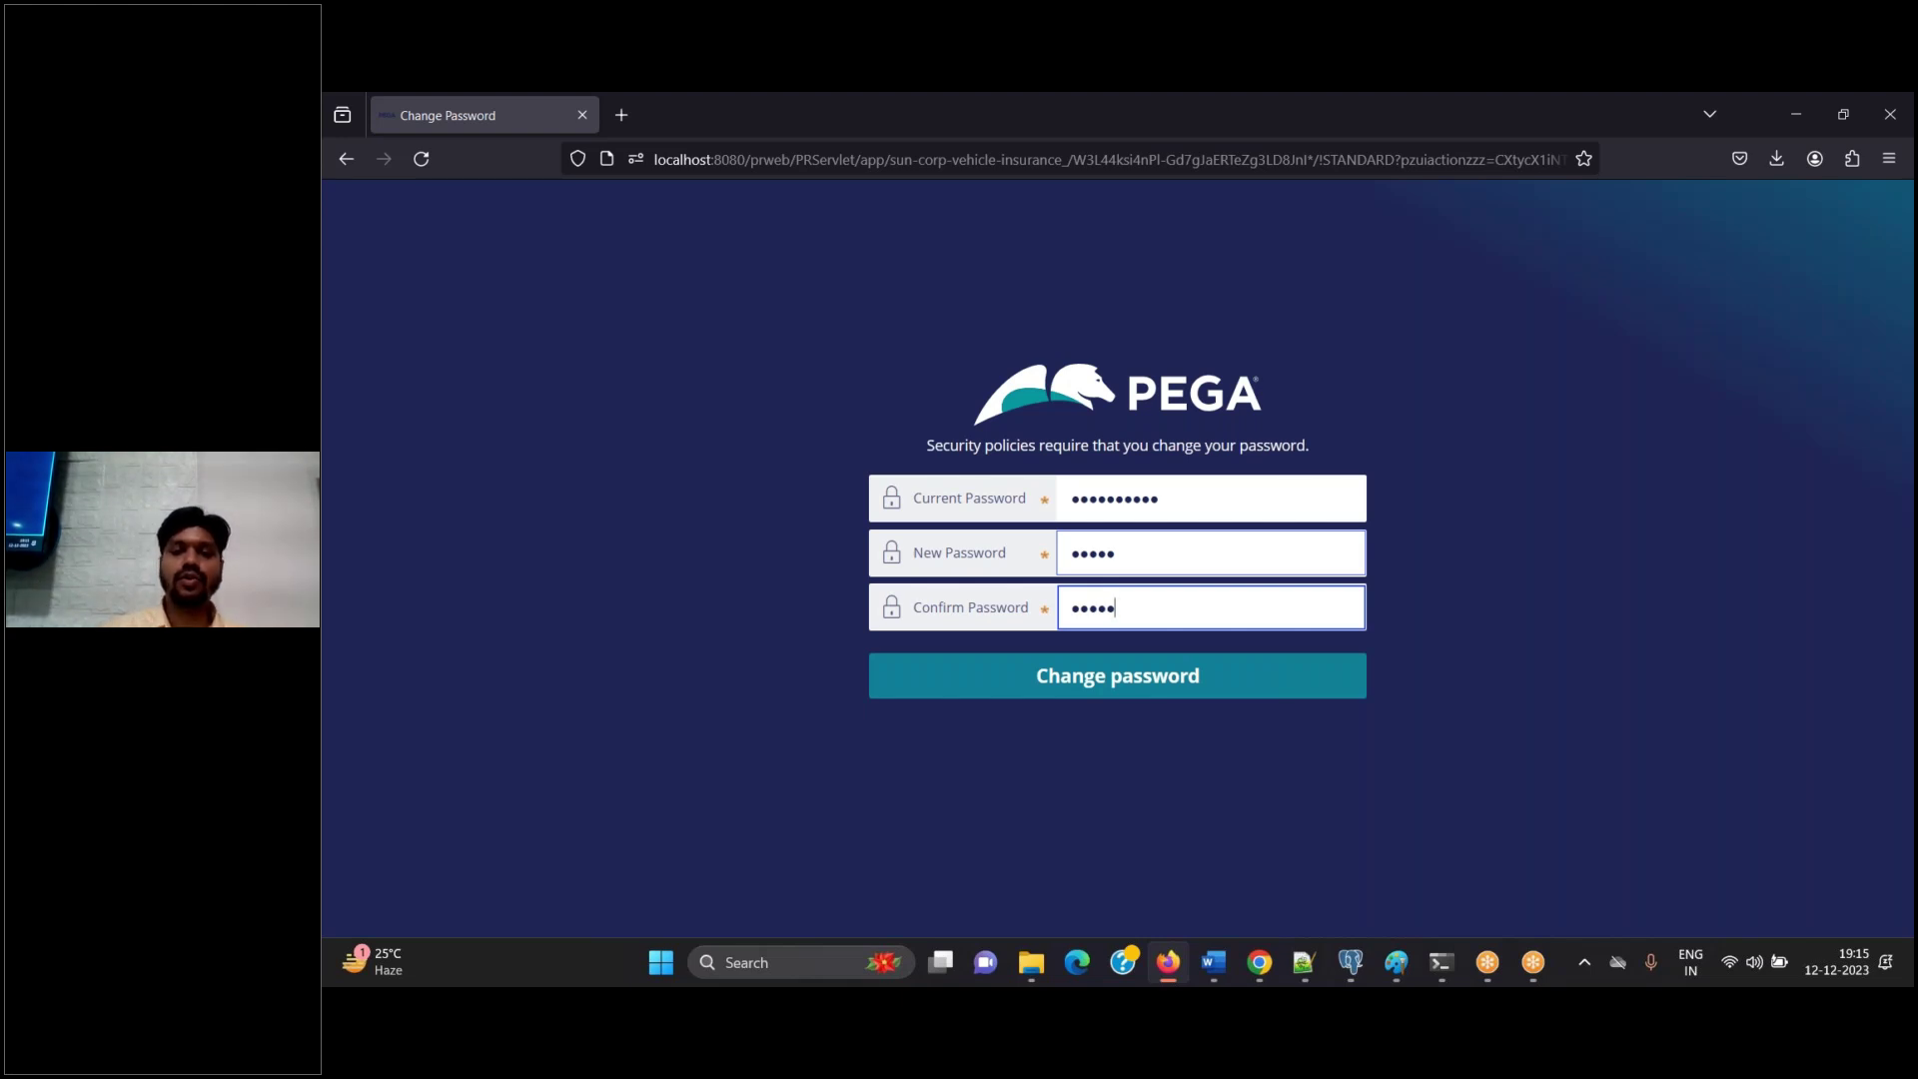
click(1226, 961)
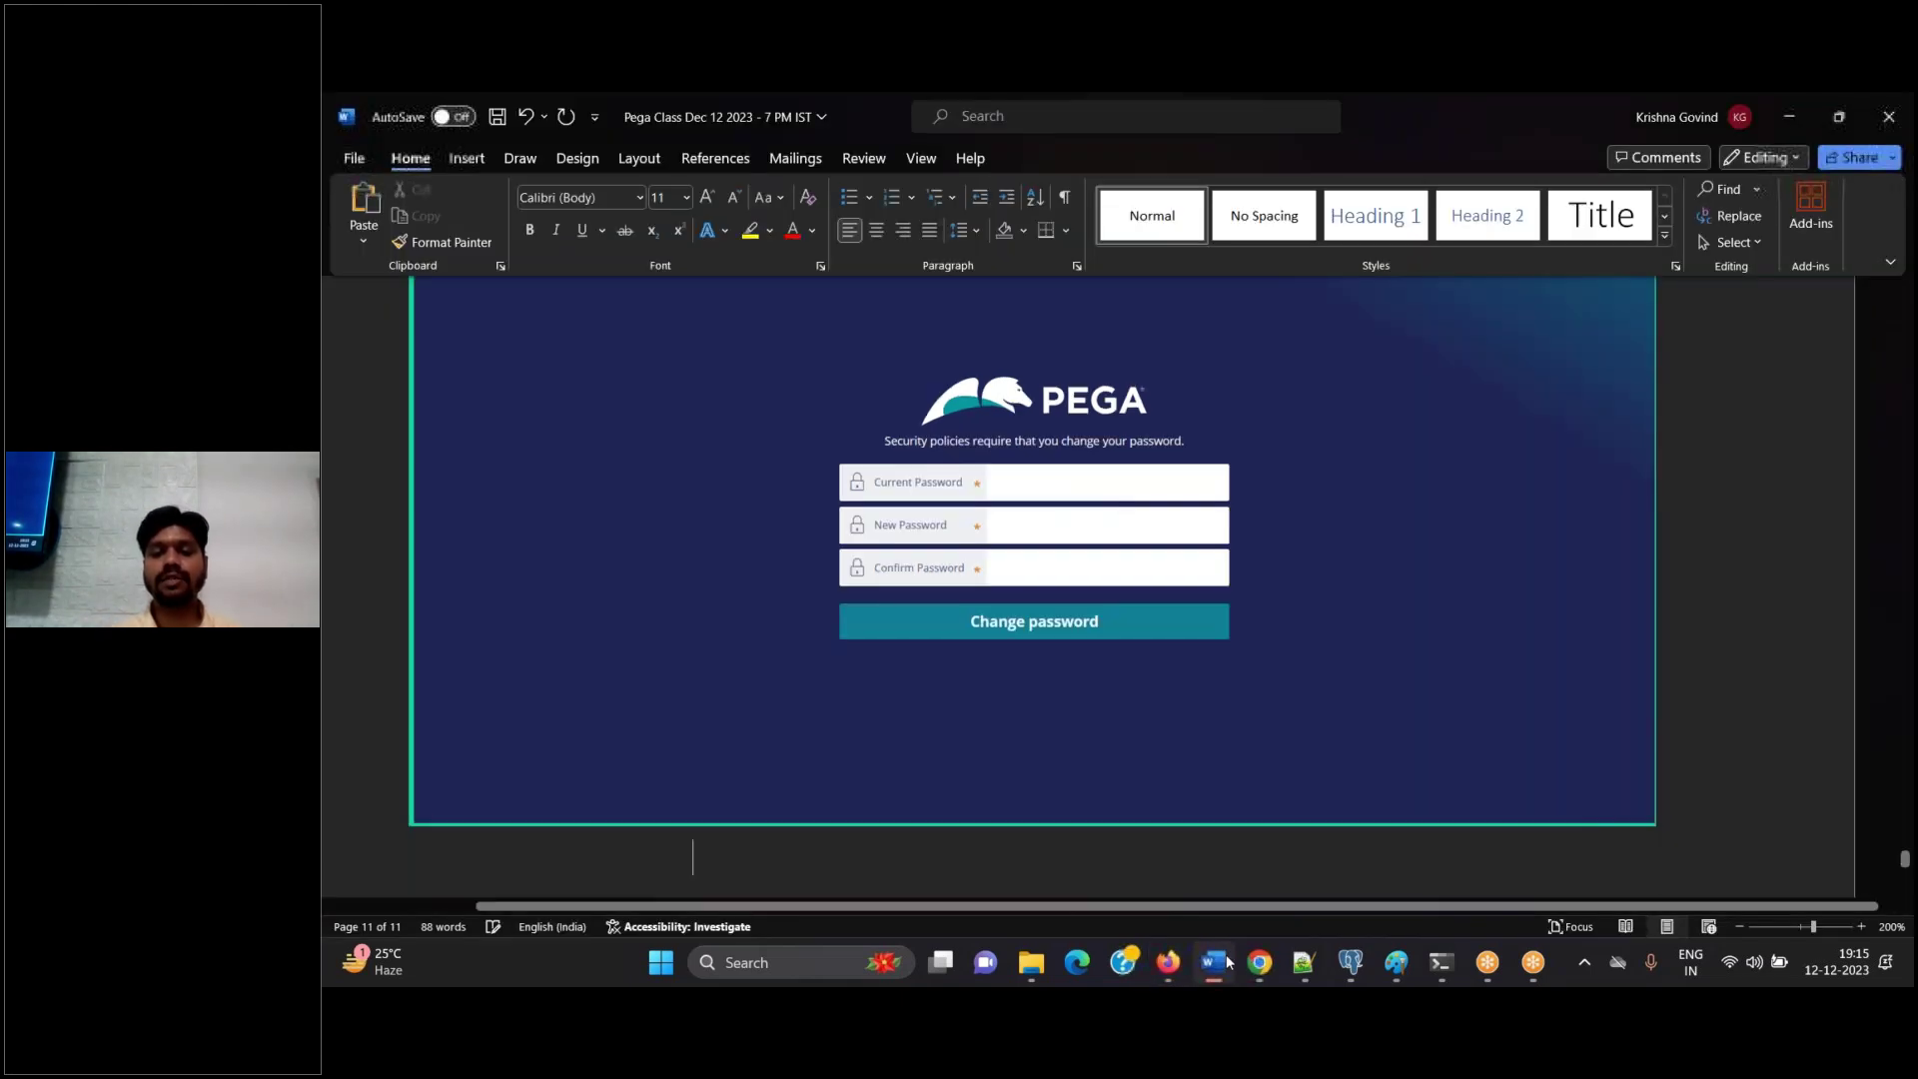
click(1226, 961)
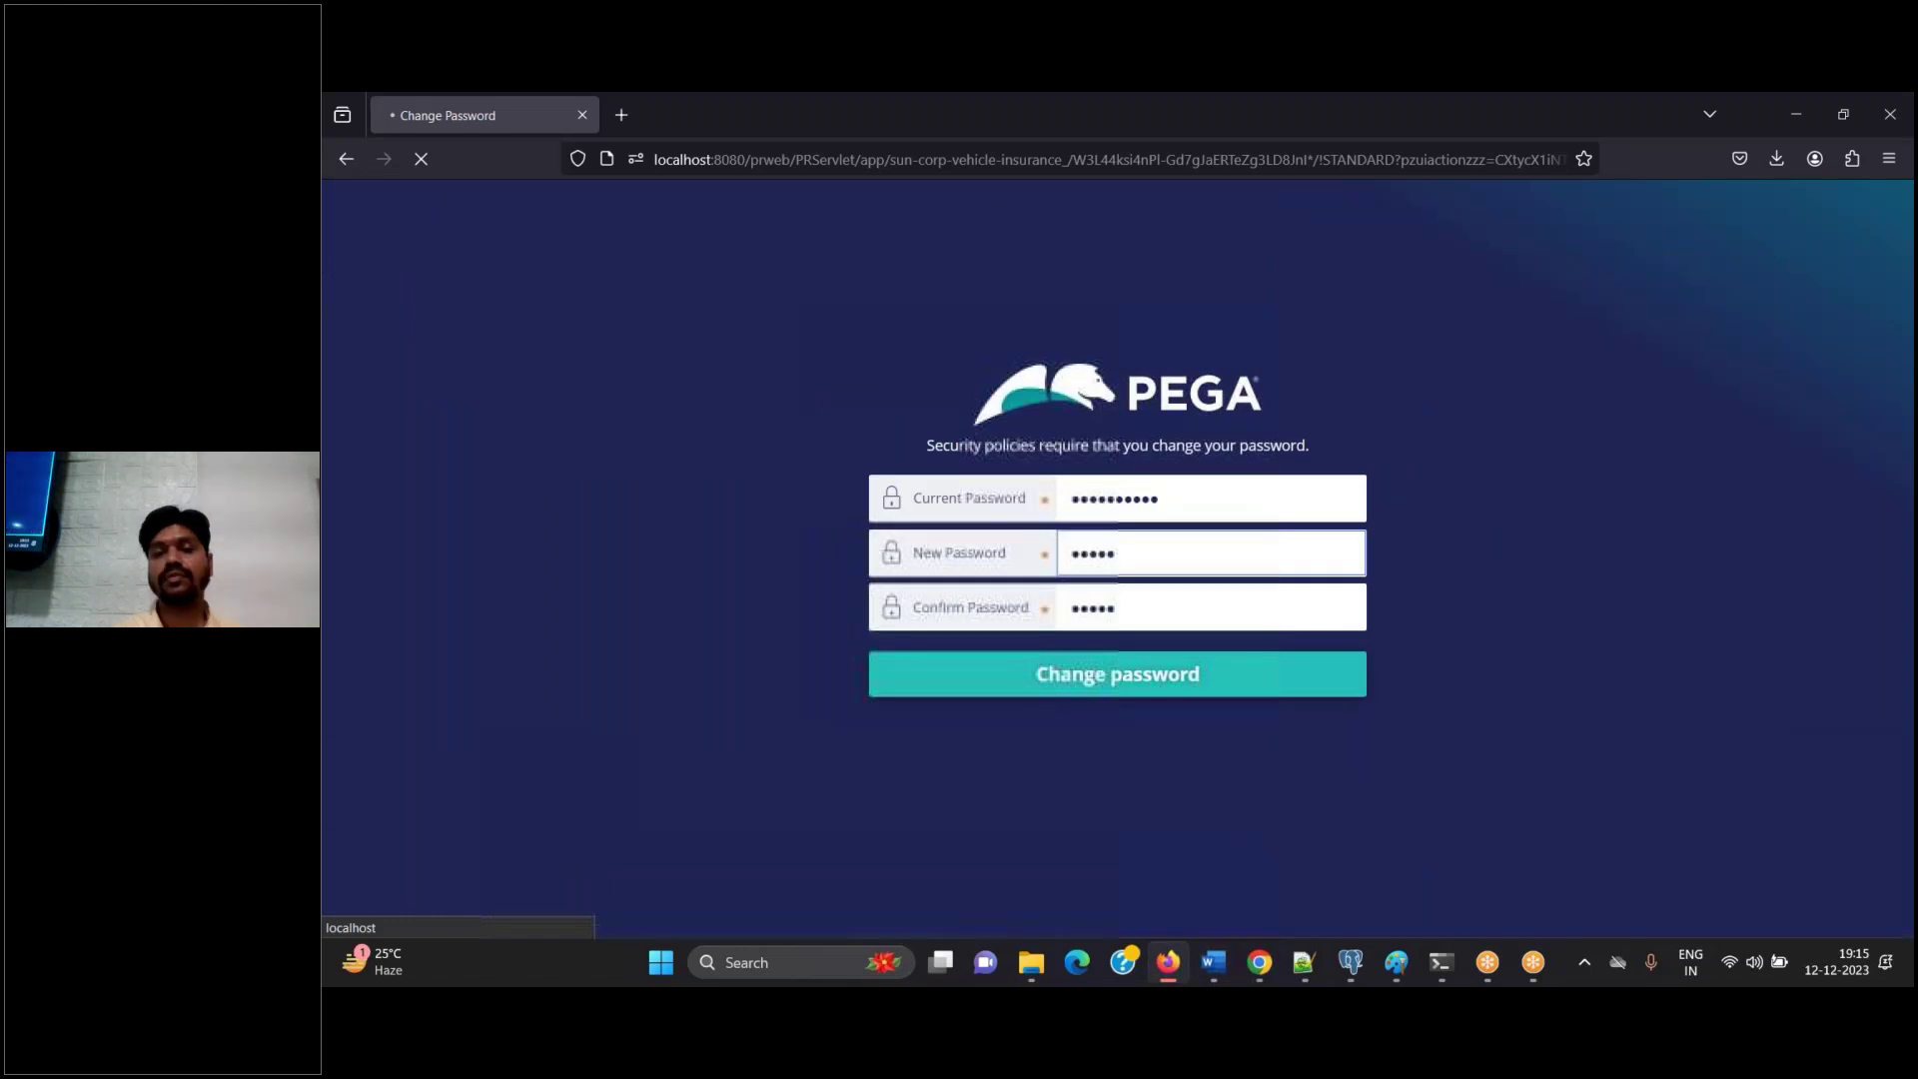
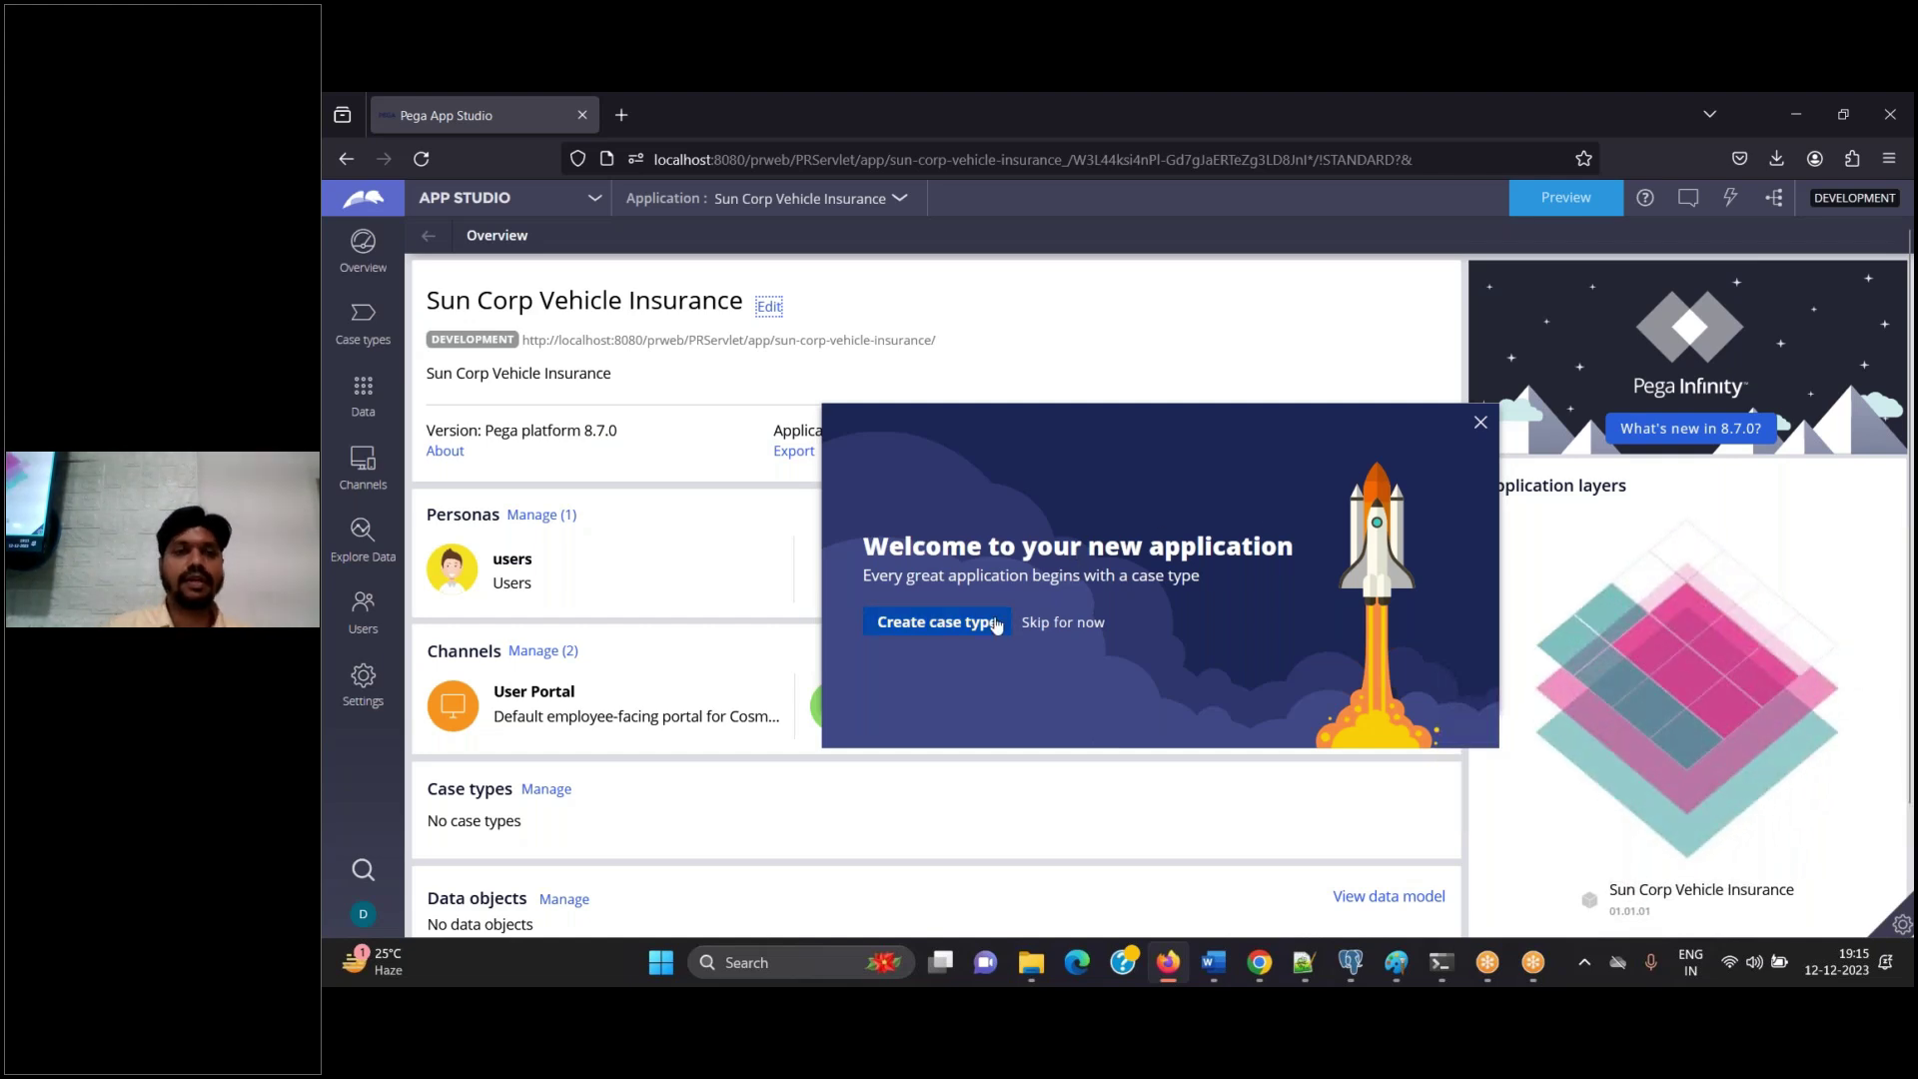
Type the note 'Switch to dev studio' under the screenshot in Word, then return to Pega
click(1214, 962)
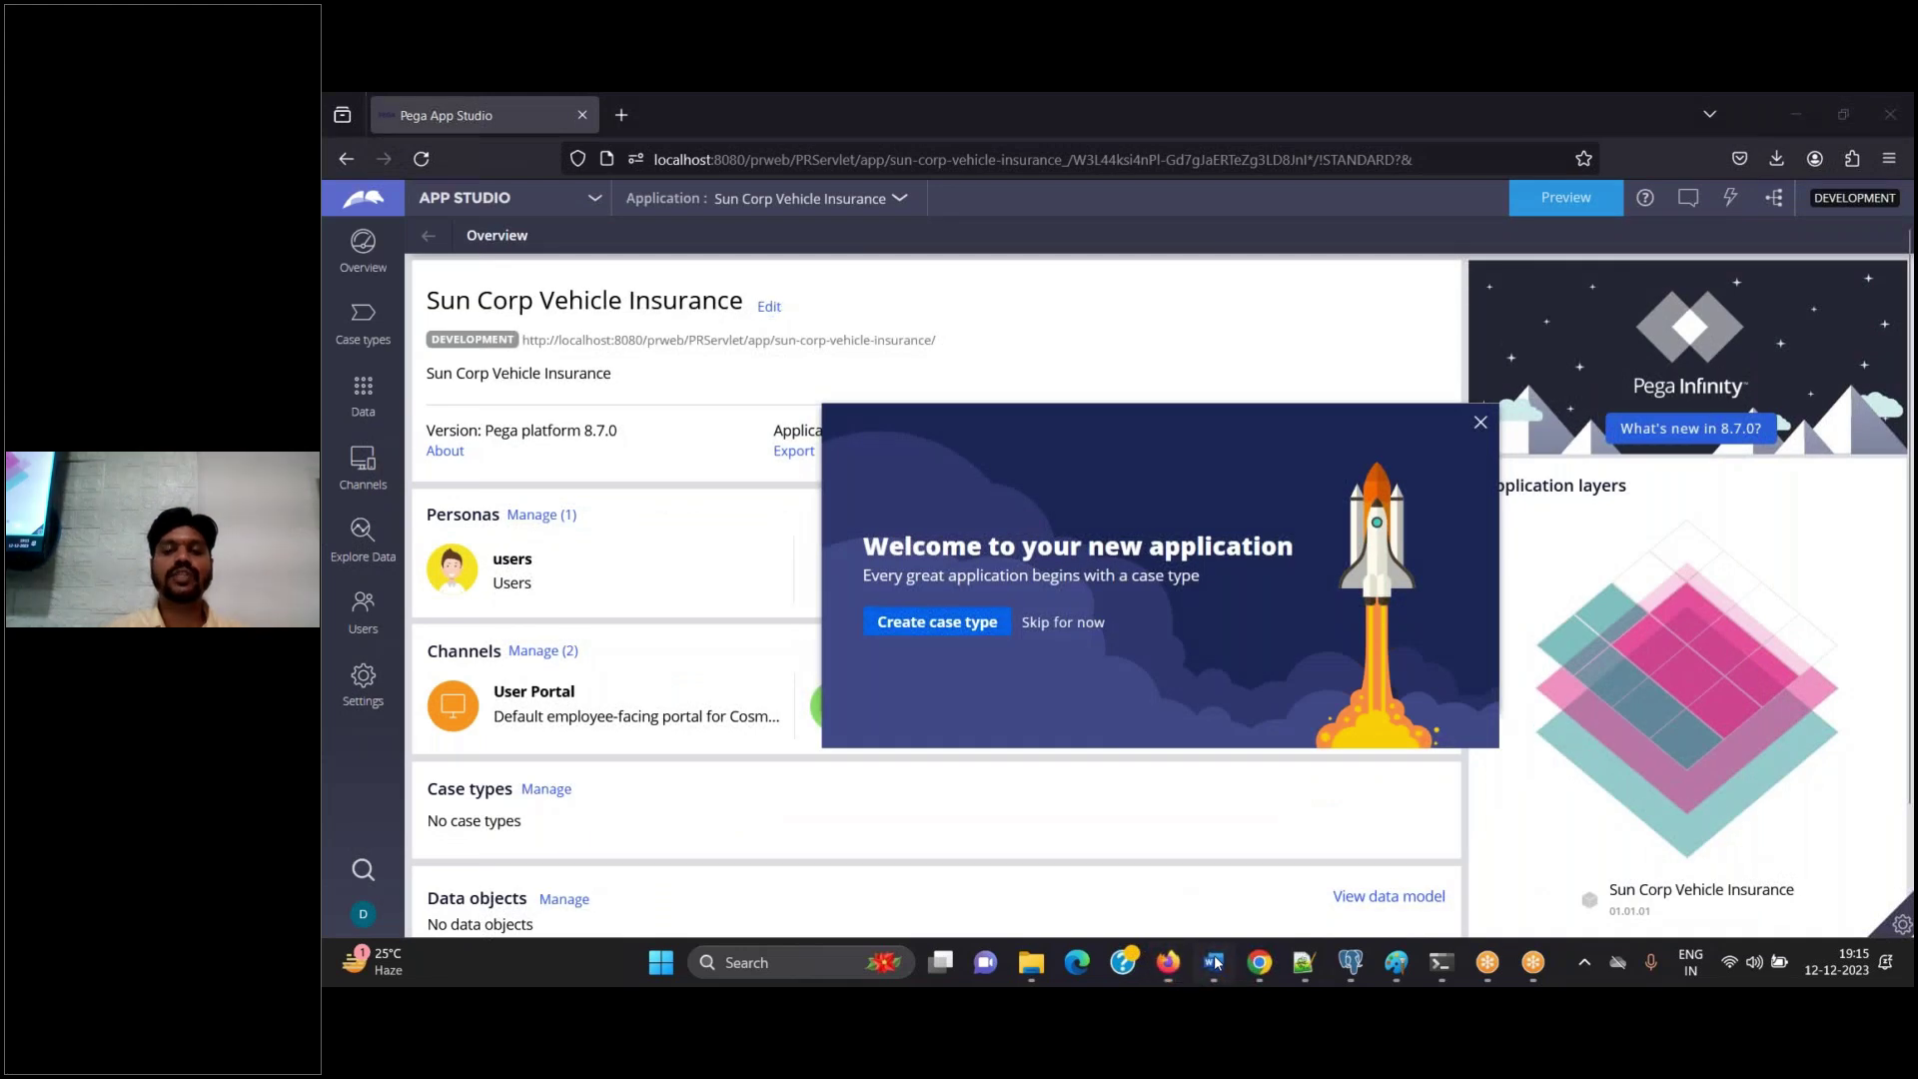
click(1214, 962)
text(Swith to)
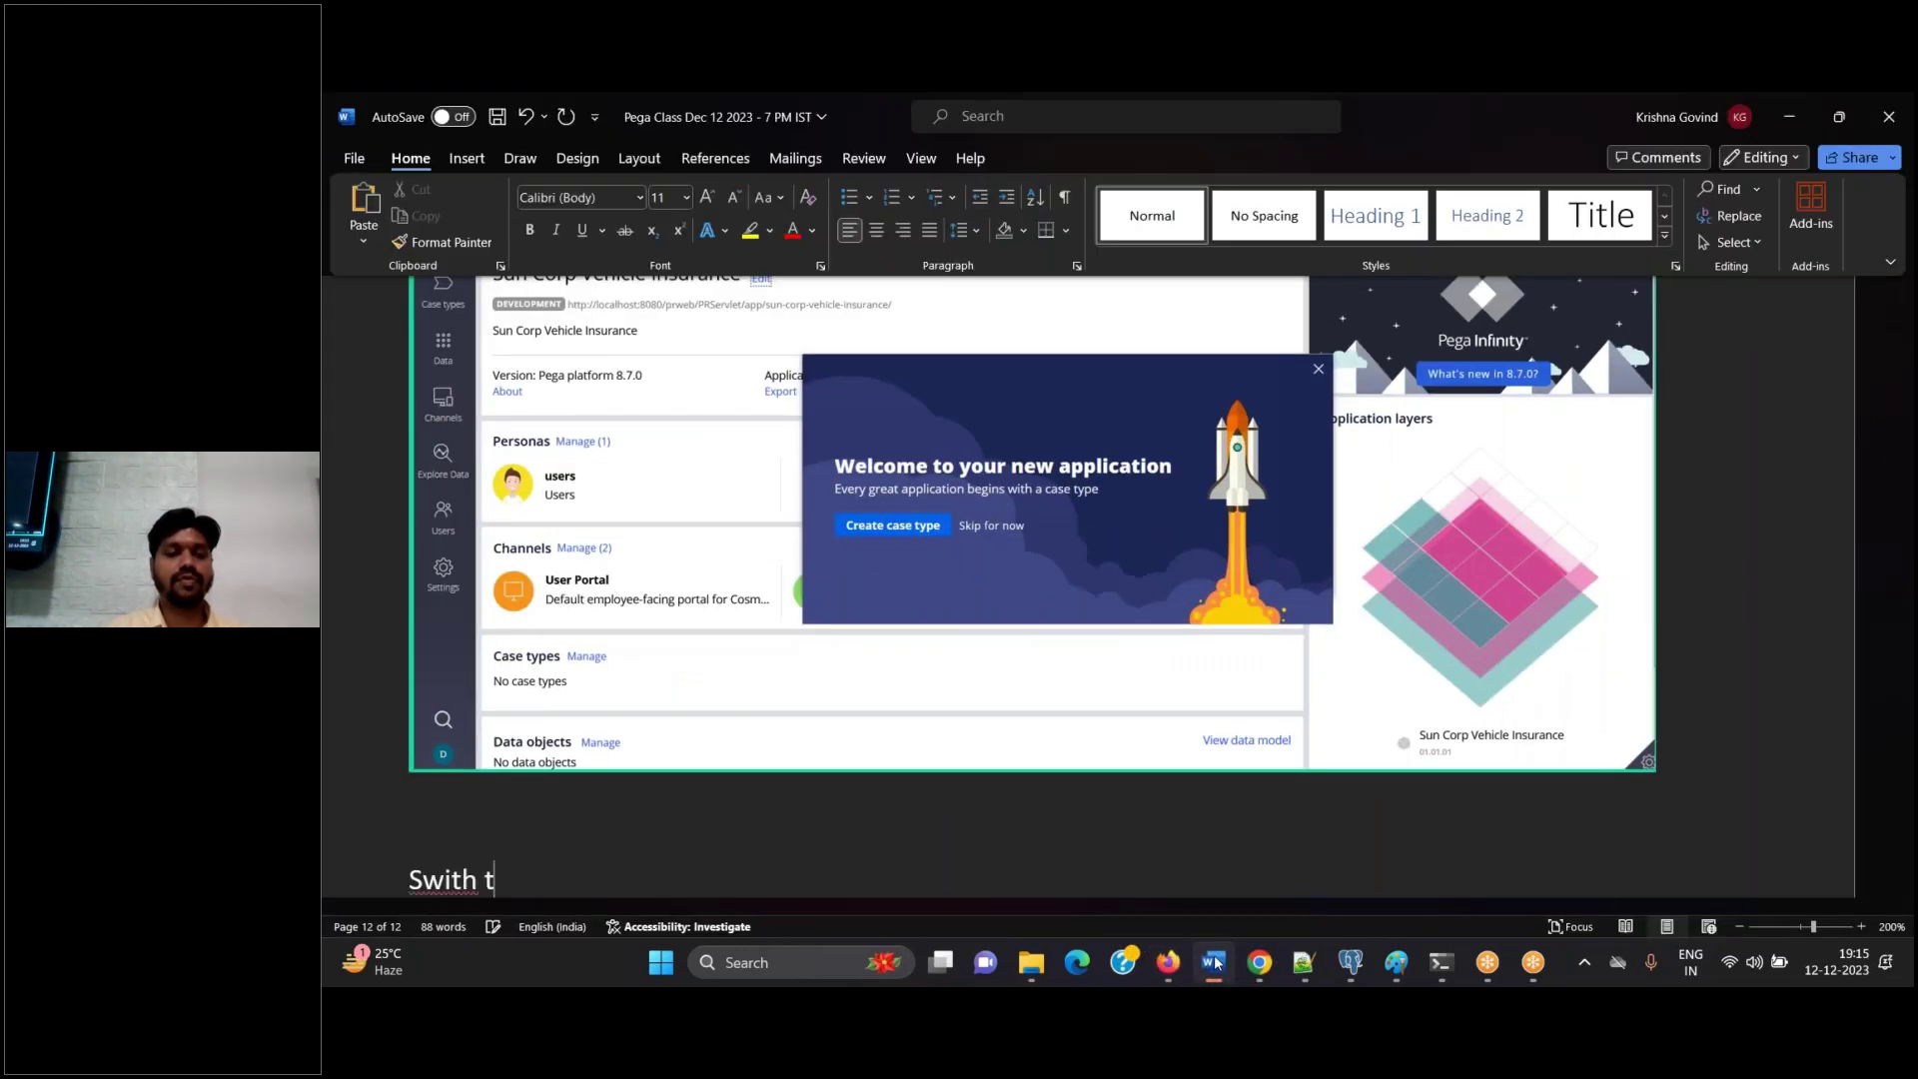
key(BackSpace)
key(BackSpace)
key(BackSpace)
key(BackSpace)
text(ch )
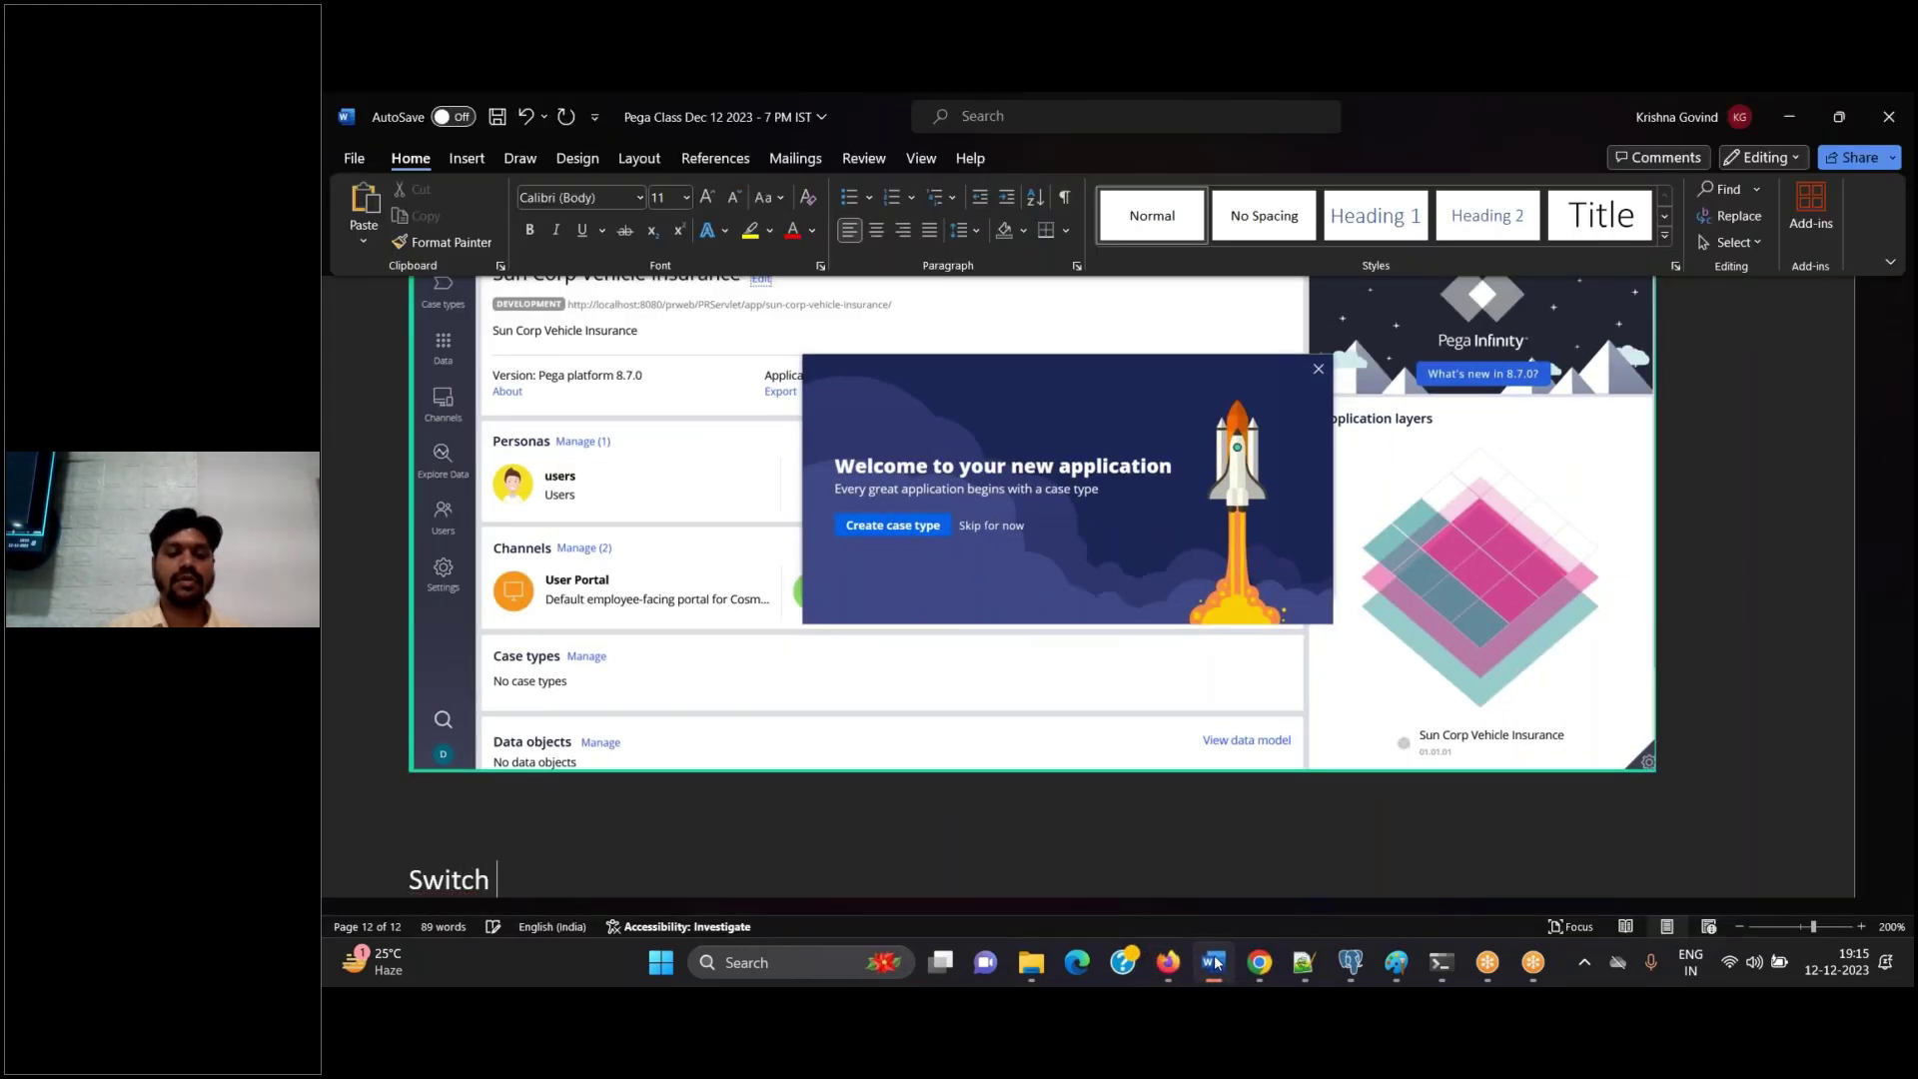
text(to dev studi)
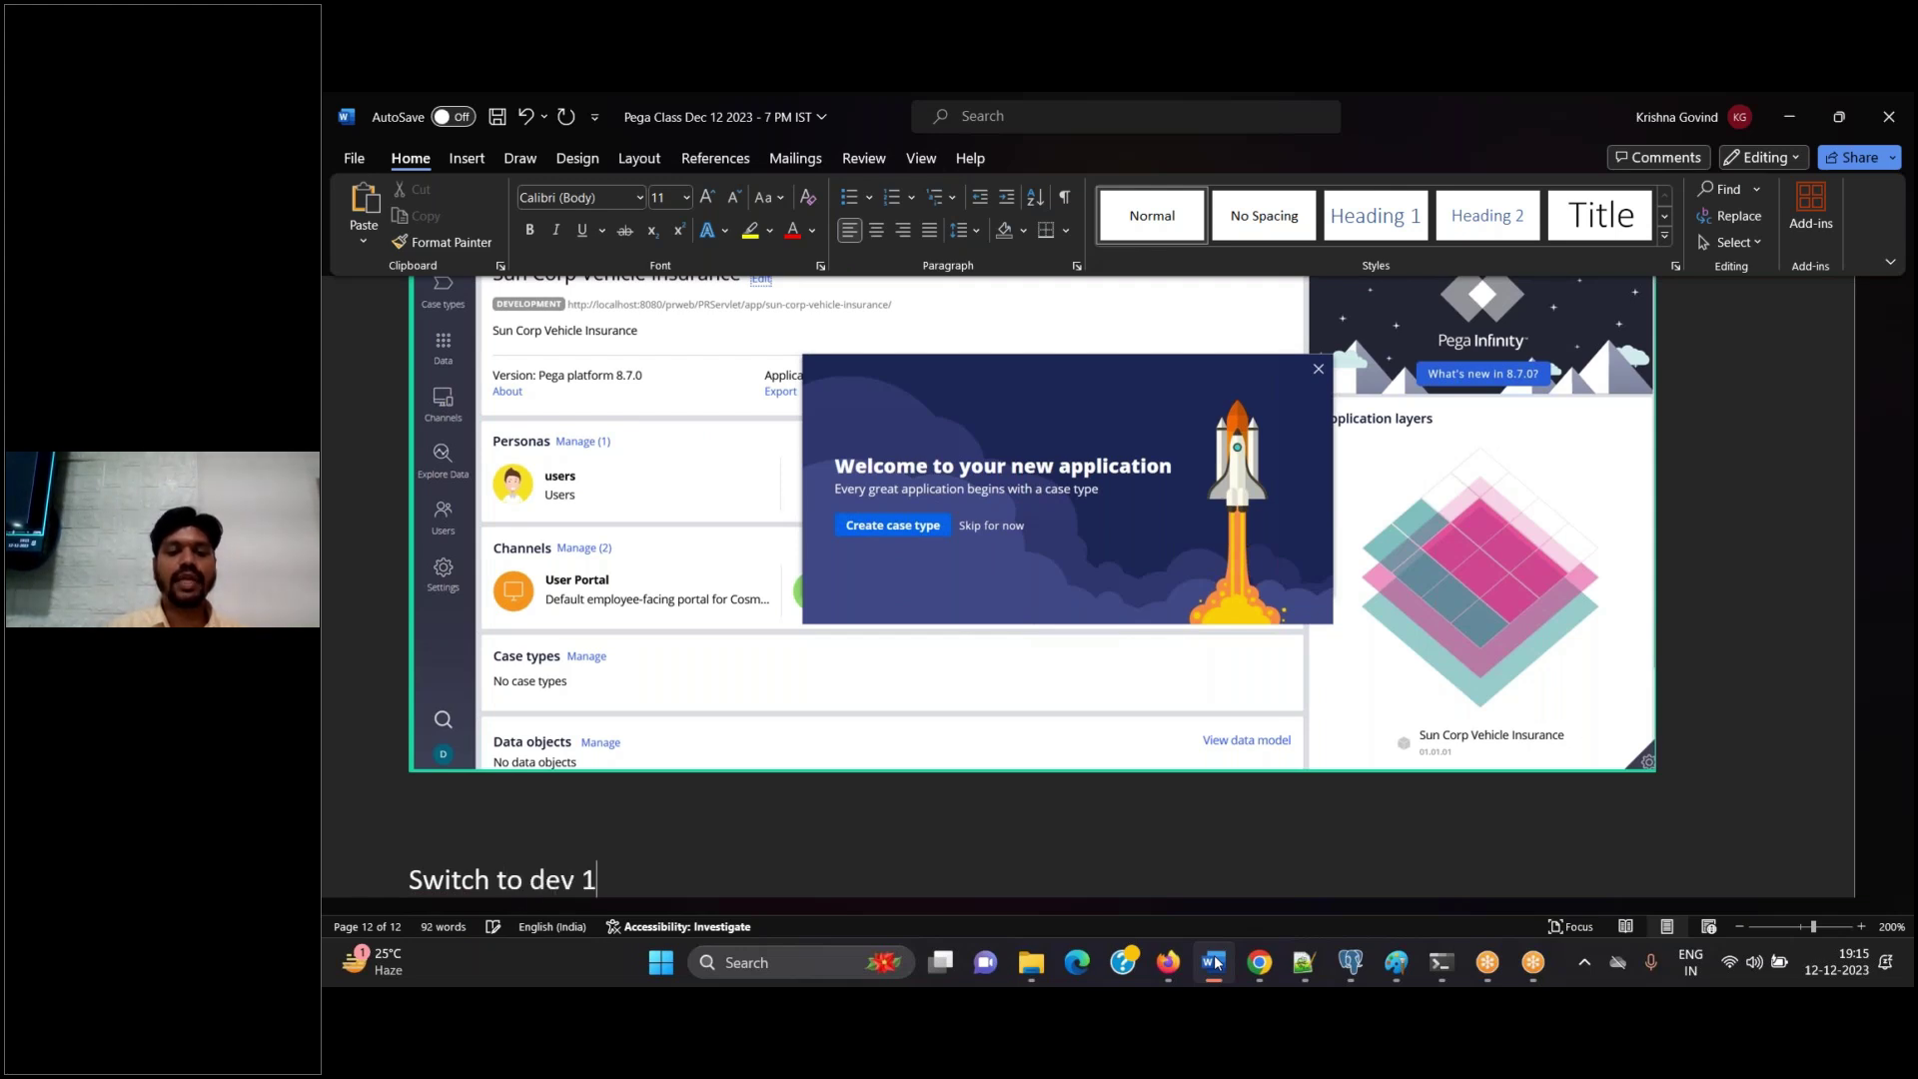
text(o)
key(Return)
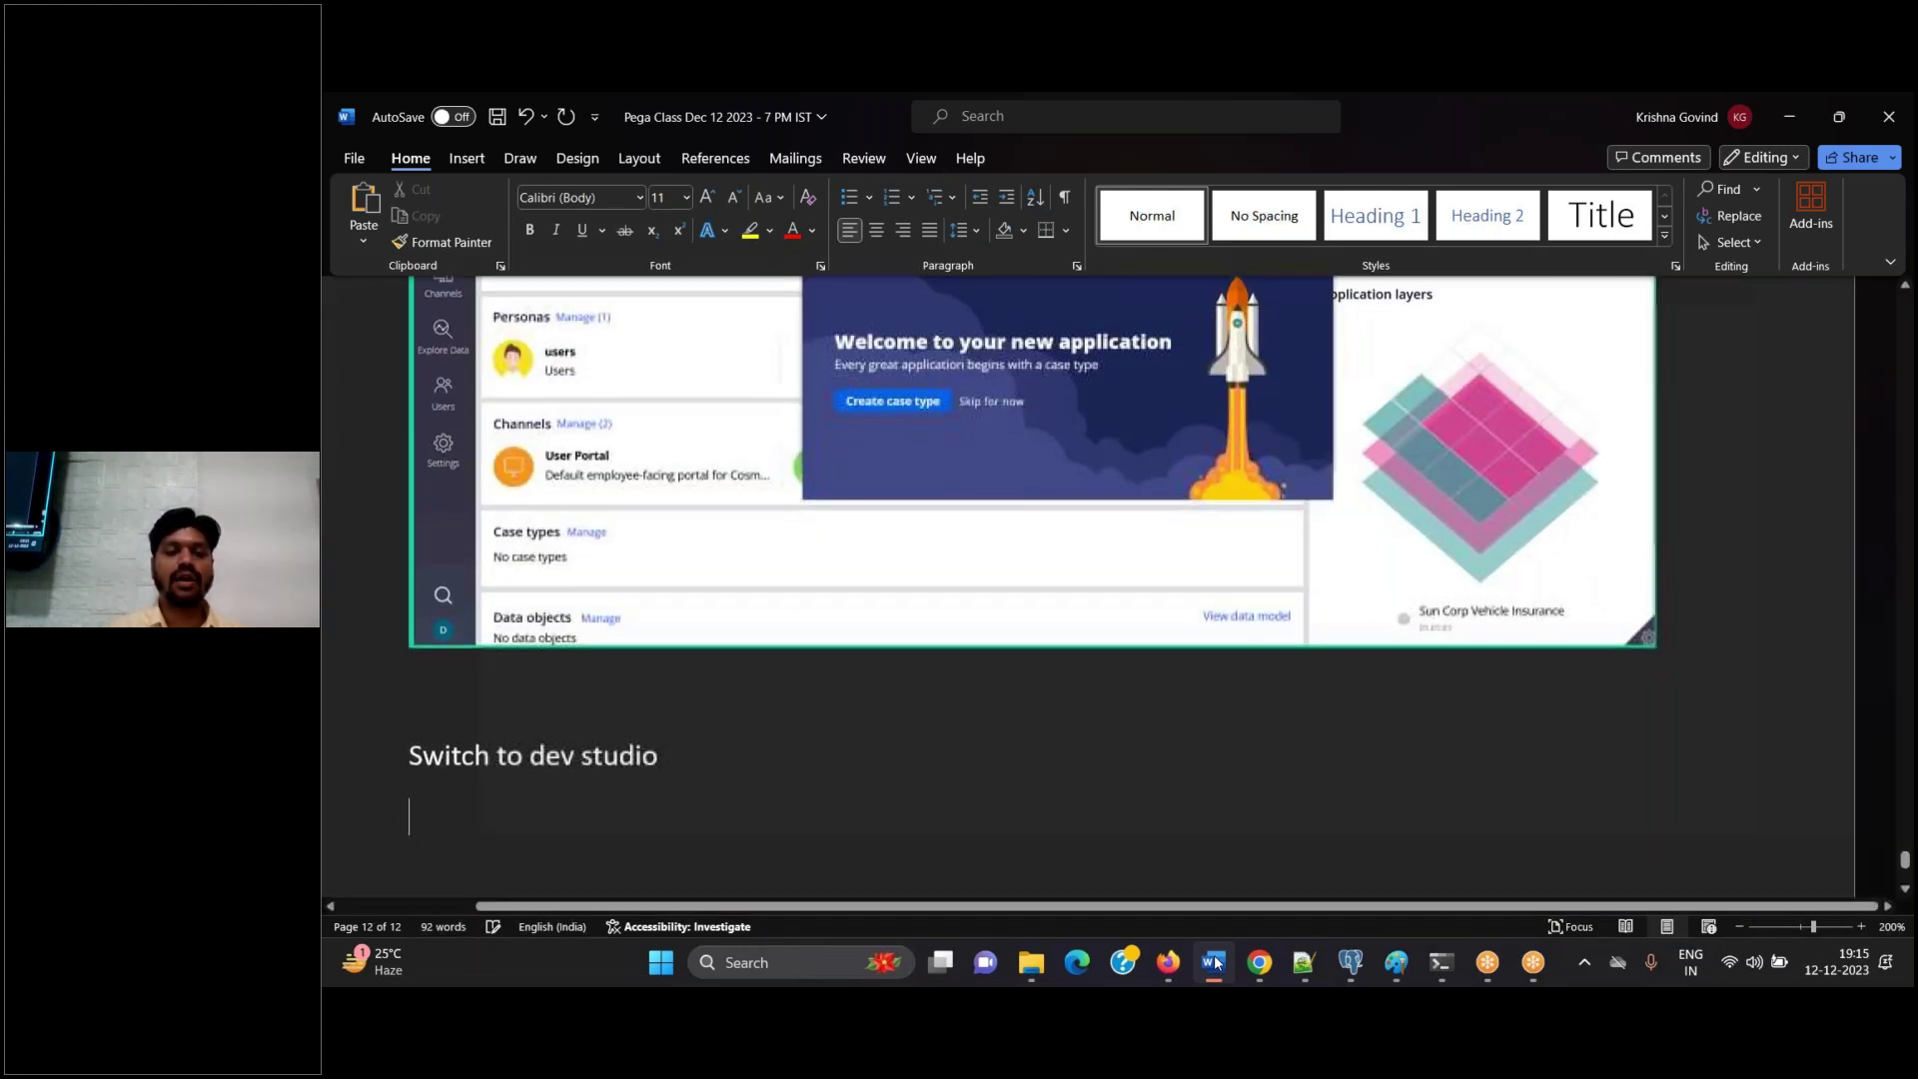
key(alt+Tab)
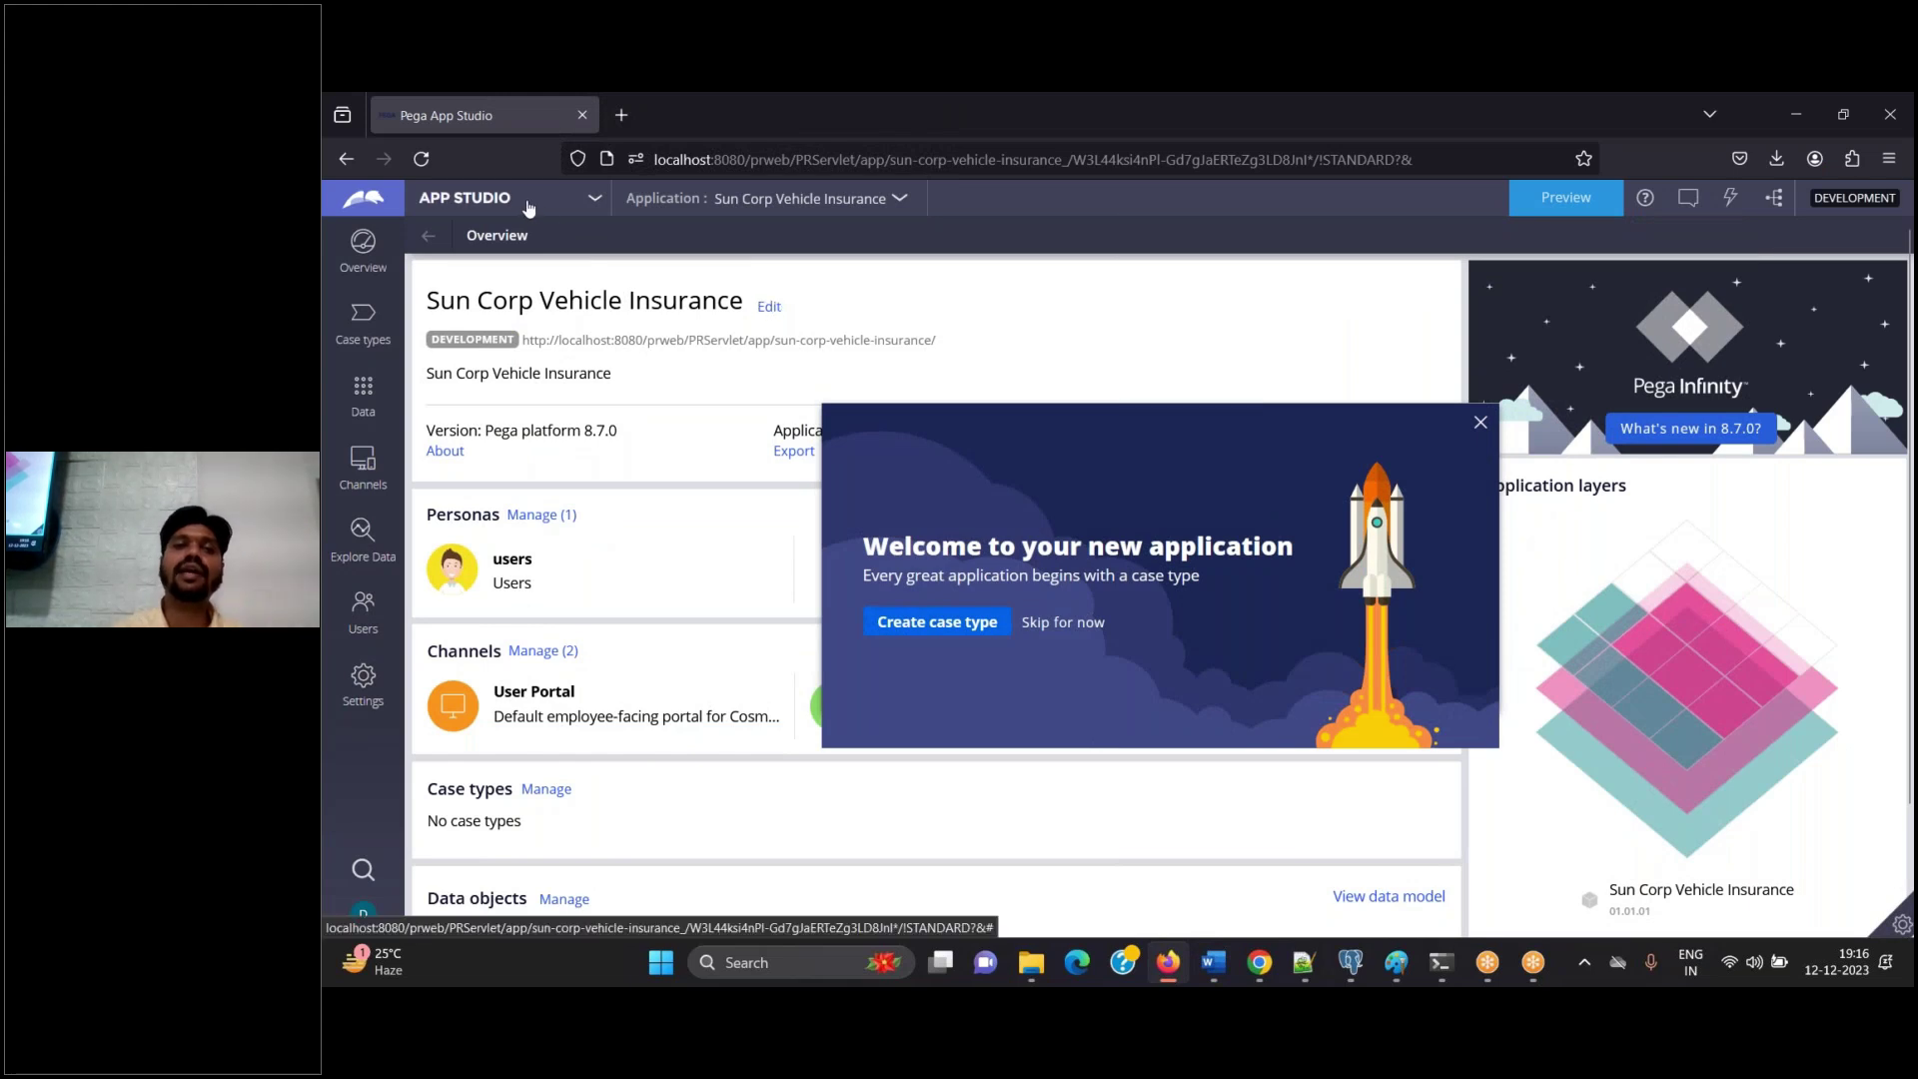
Switch from App Studio to Dev Studio and close its Application overview tab
click(528, 203)
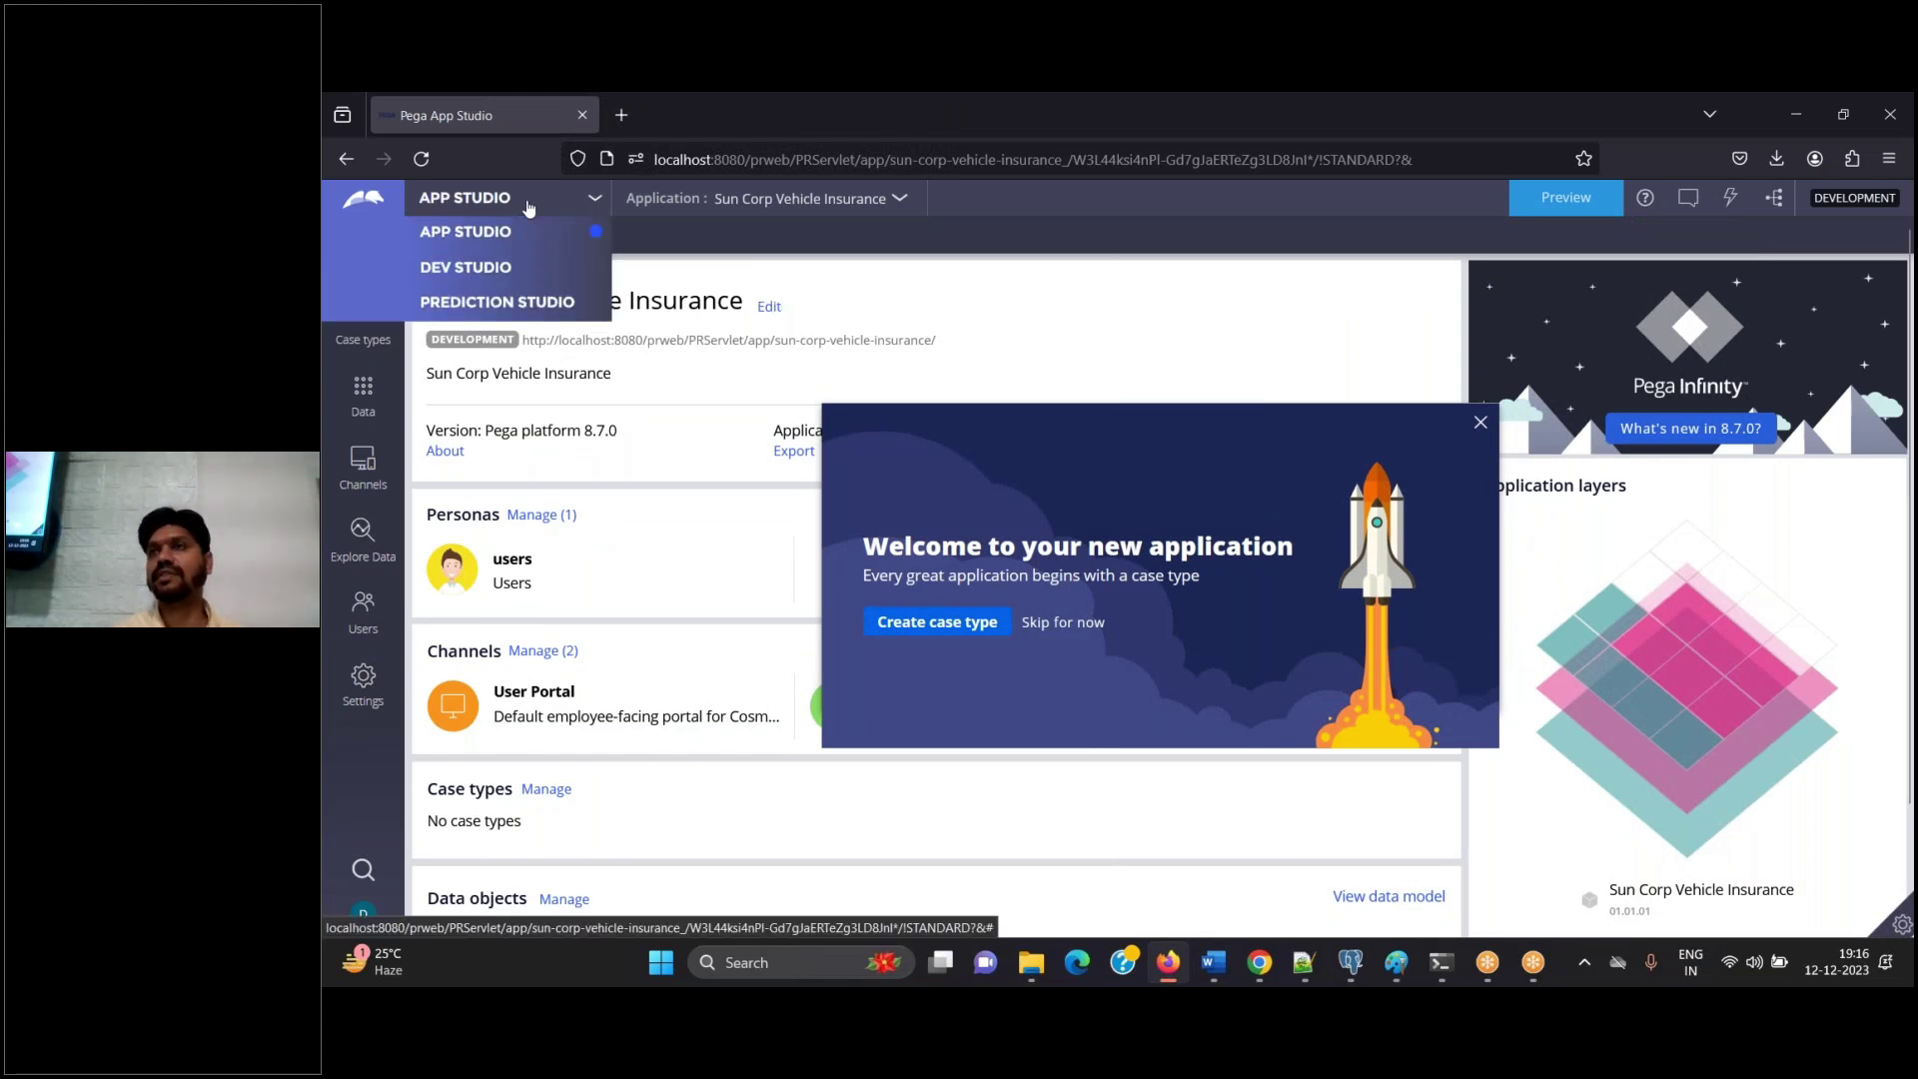
click(495, 268)
click(1196, 969)
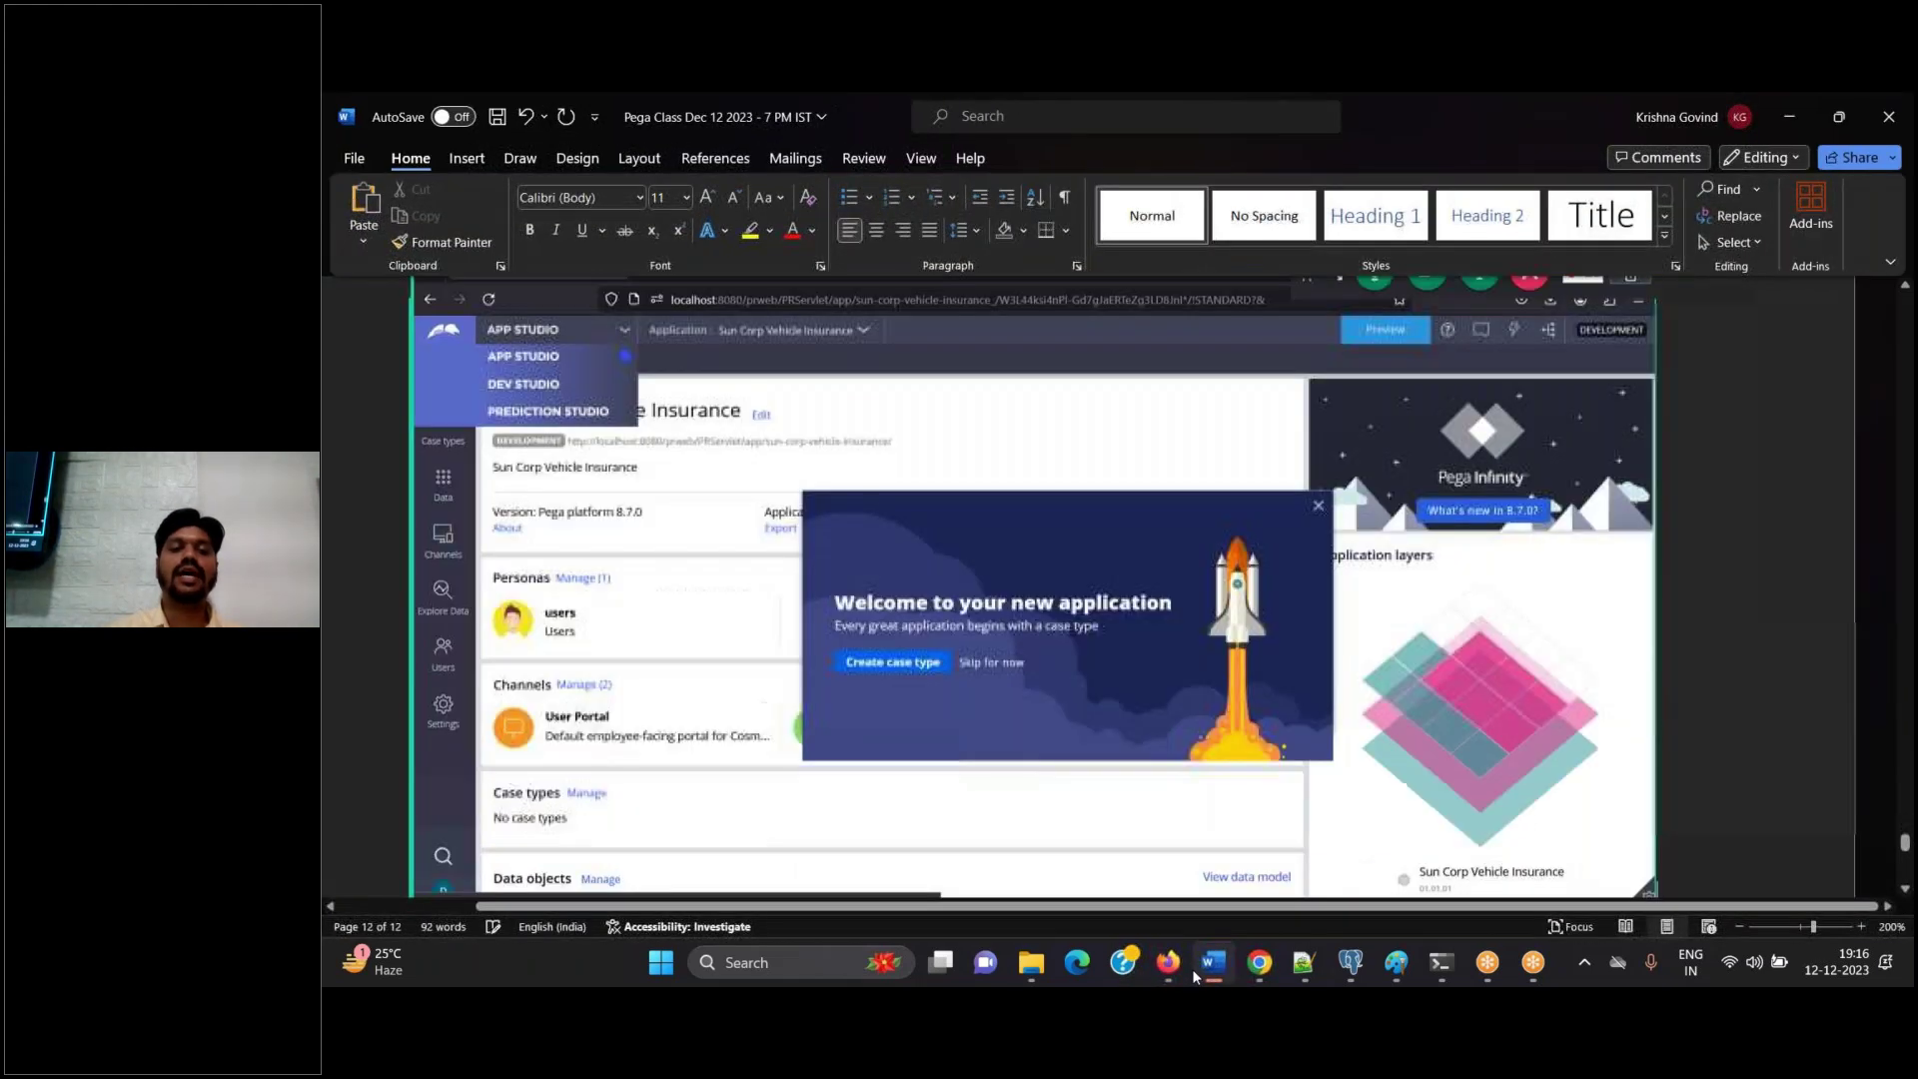
click(1168, 964)
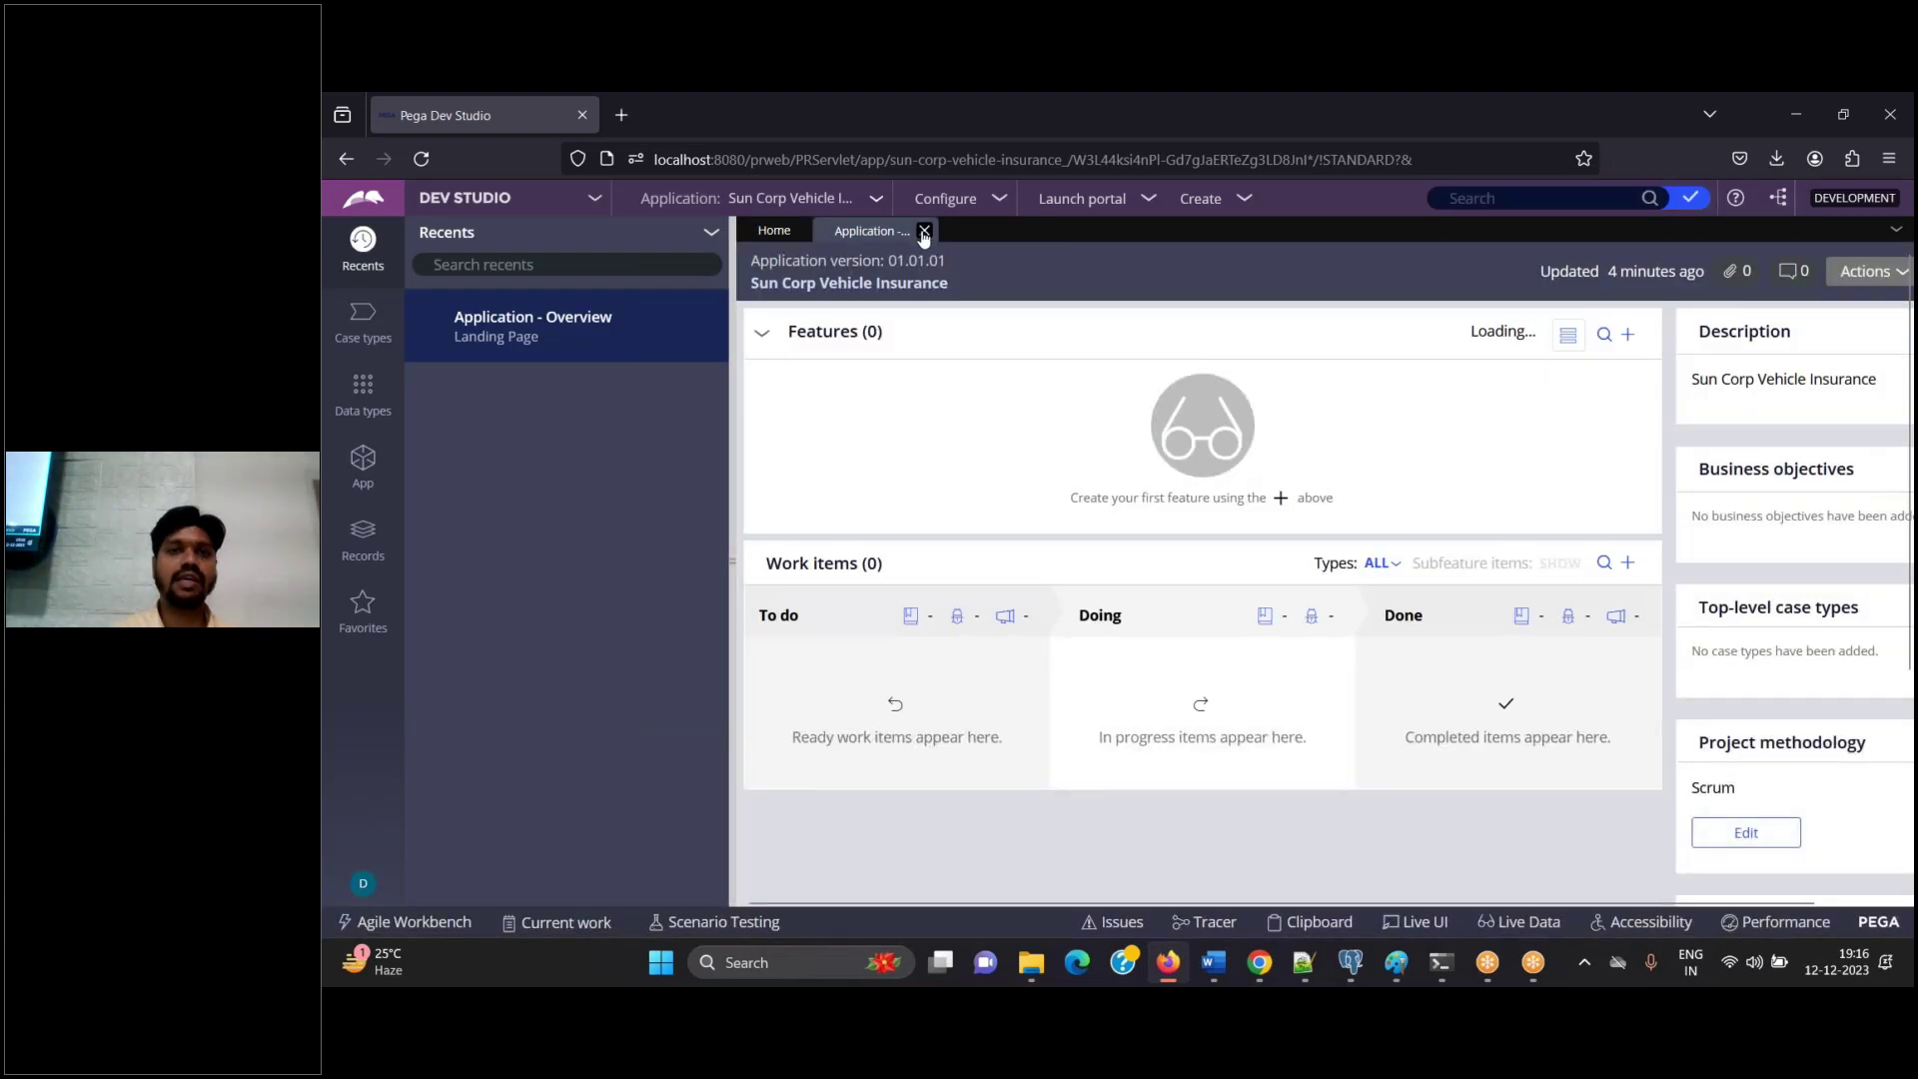
click(924, 229)
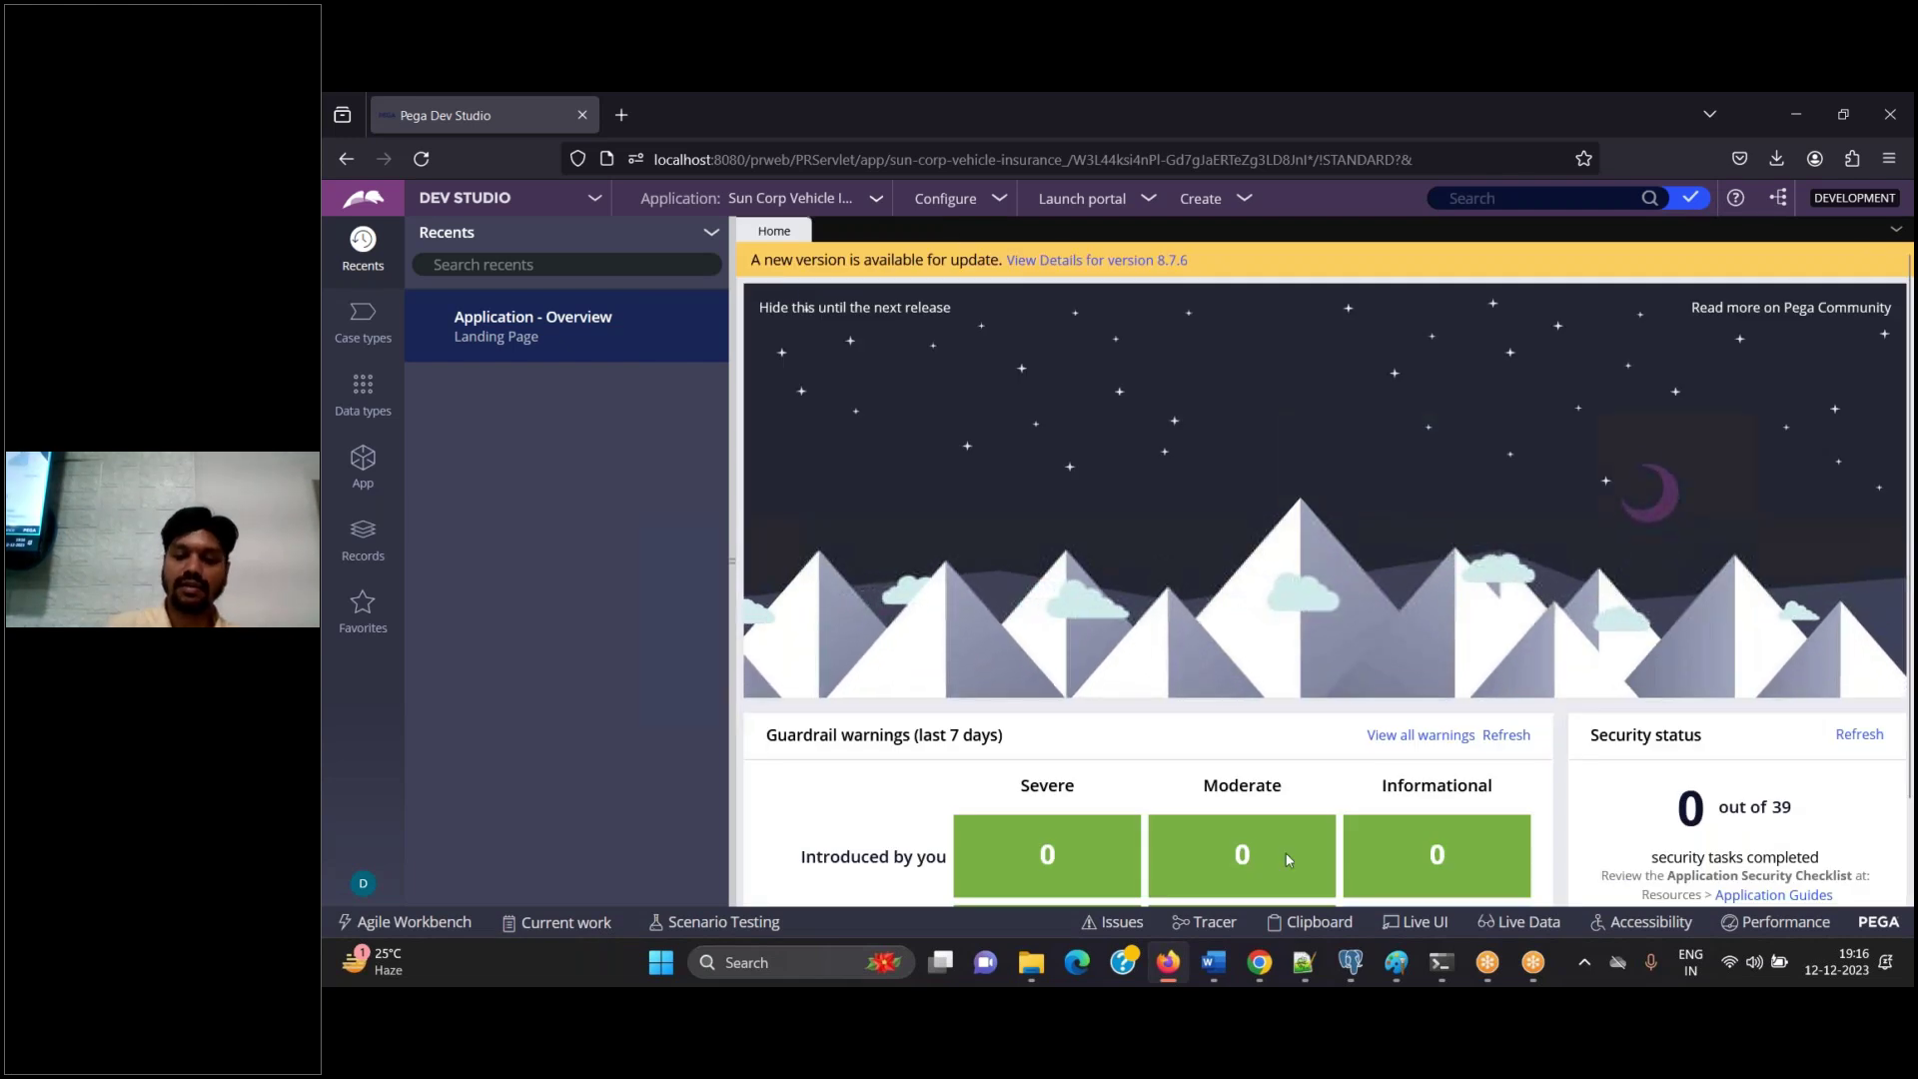
click(1217, 970)
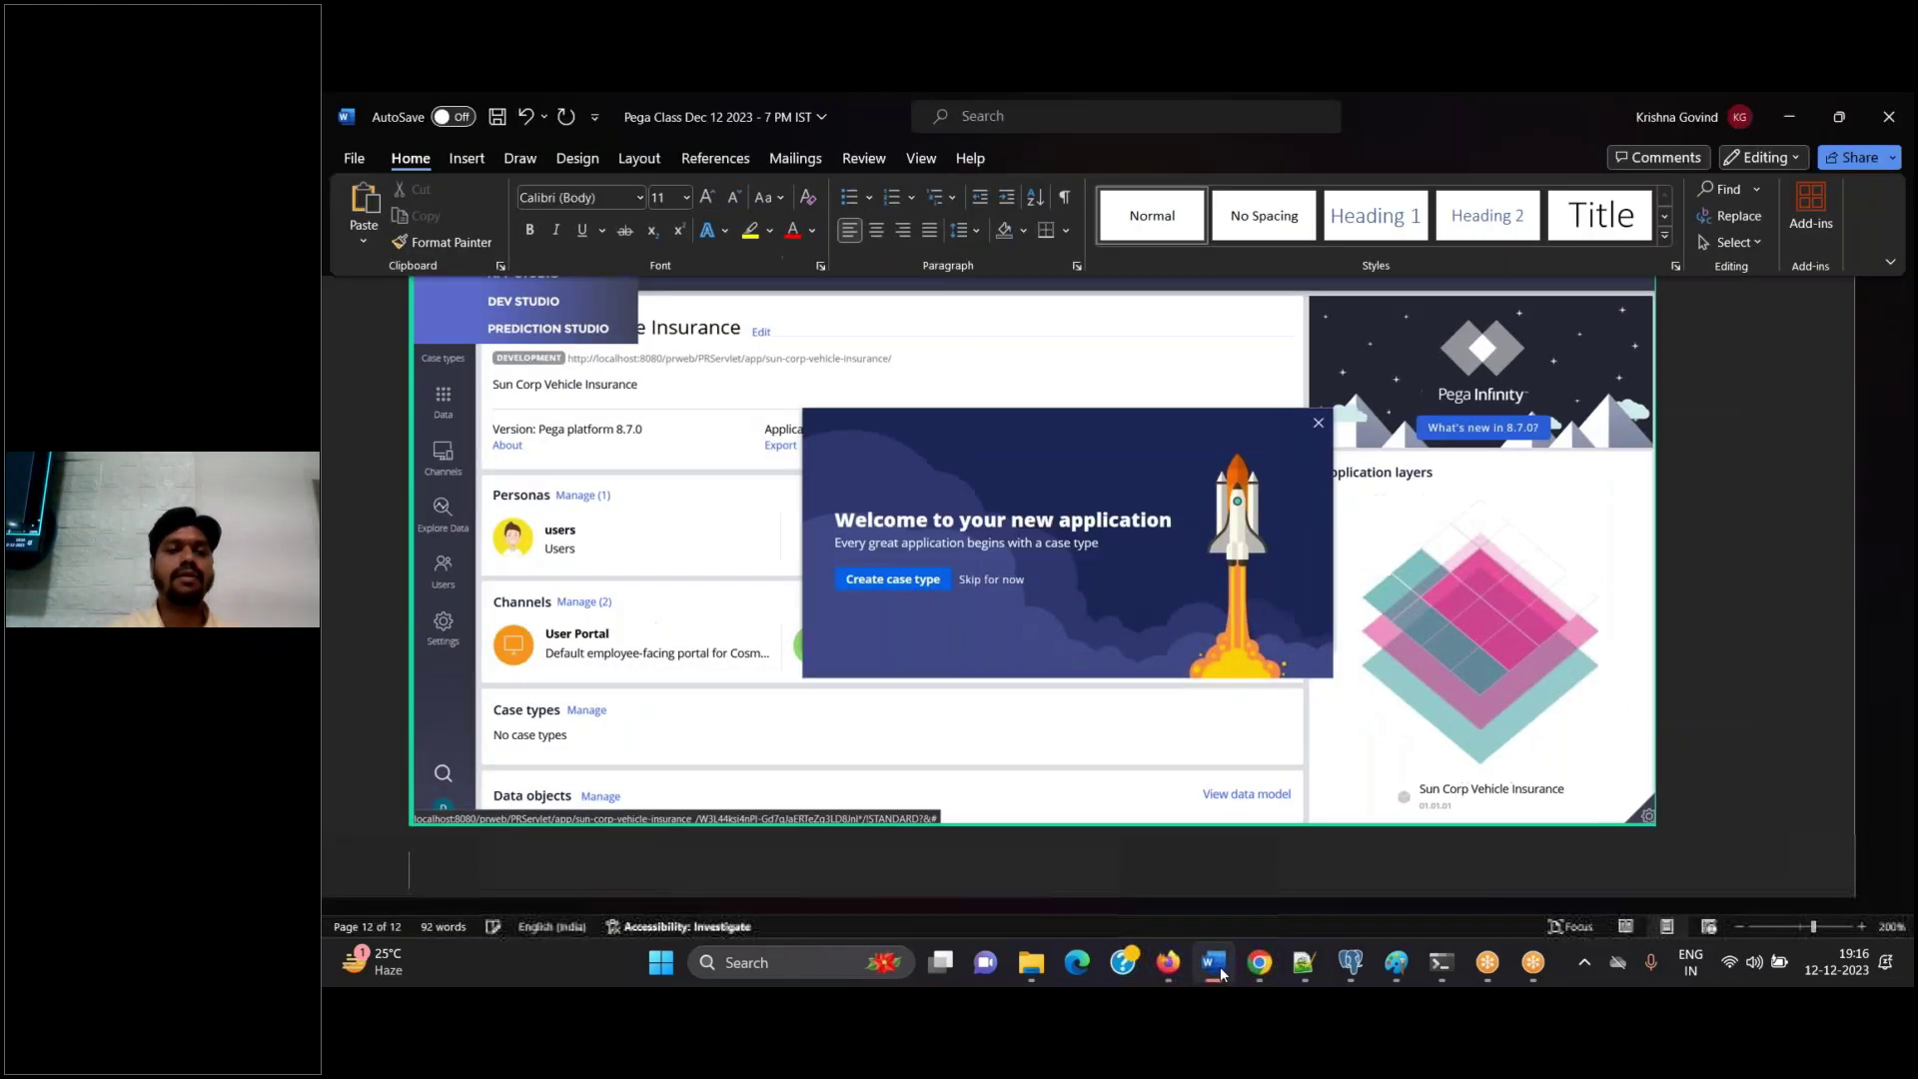
Note 'App explorer' in Word, then show Dev Studio's App explorer with SUN-SunCorpV-Work and SysAdmin
text(App explorer)
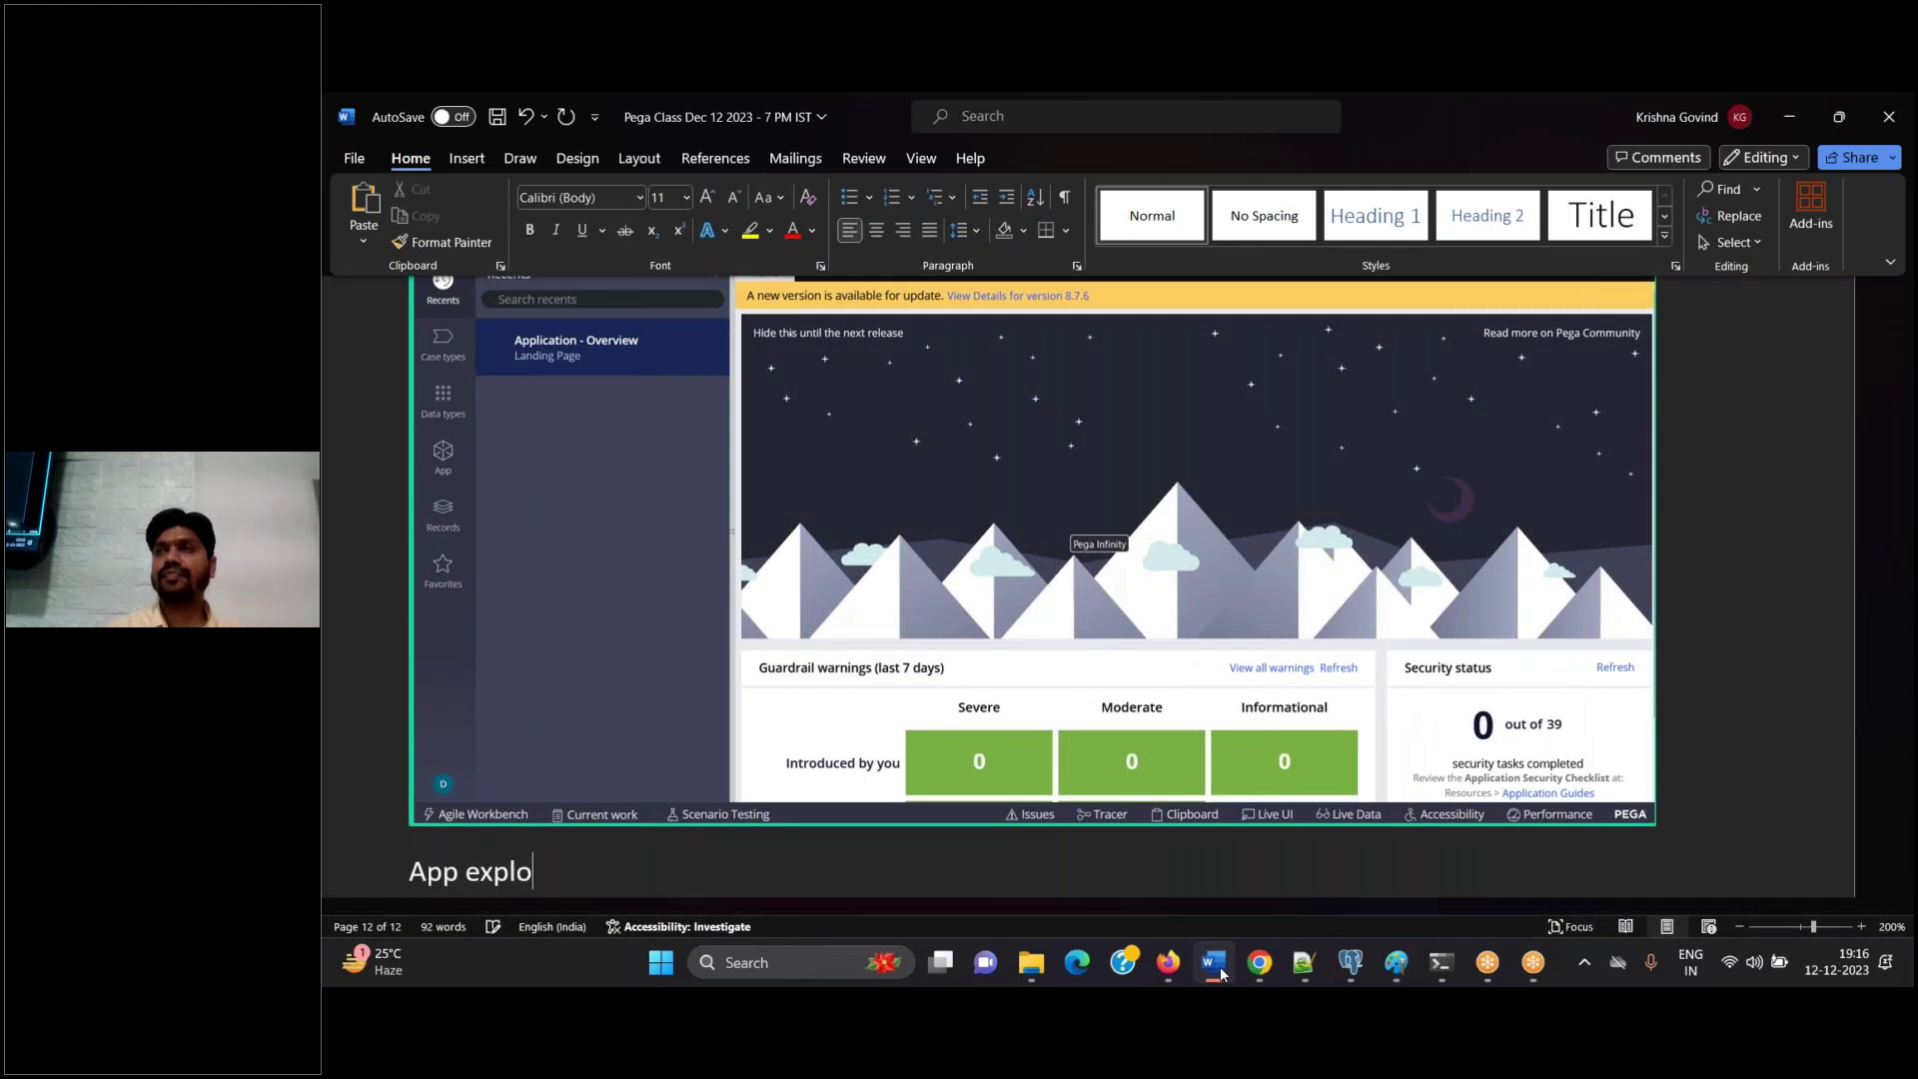
key(Return)
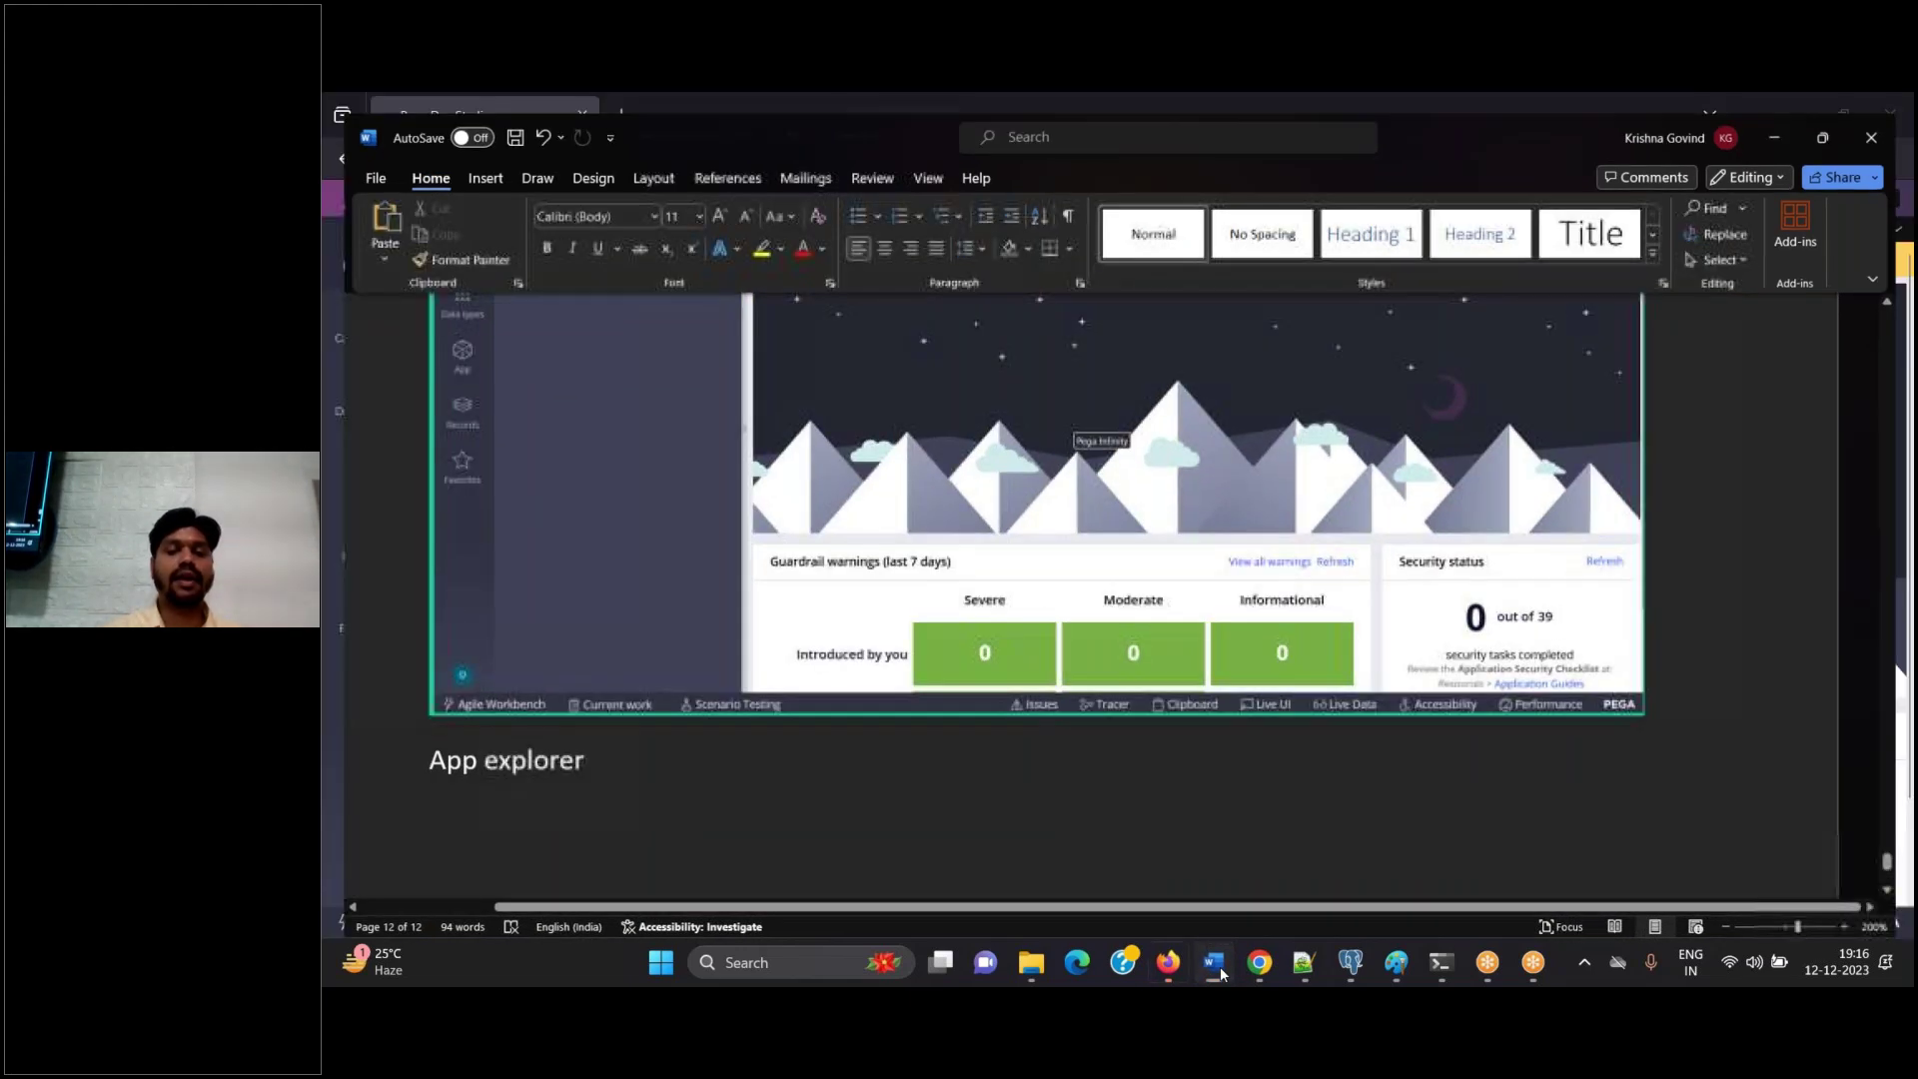
click(1167, 962)
click(376, 484)
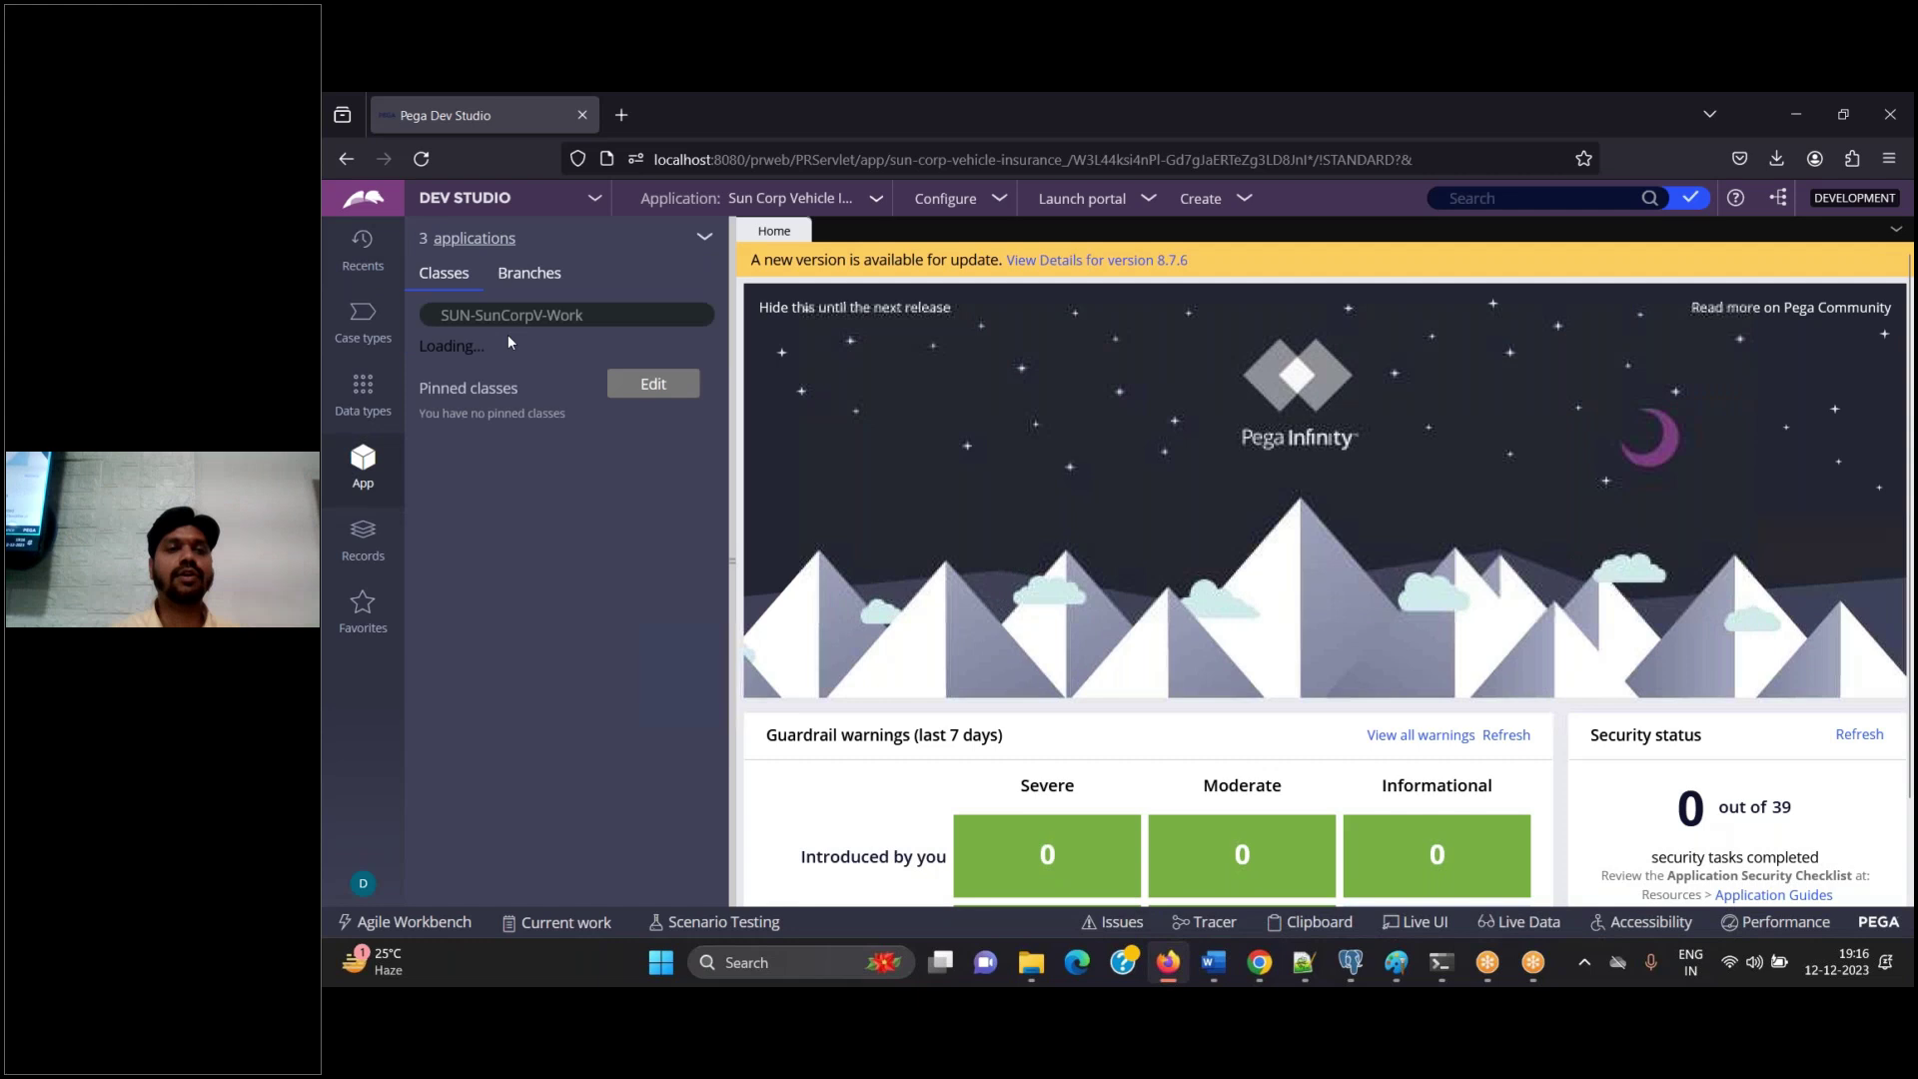
Open the '3 applications' filter listing Sun Corp Vehicle Insurance, Sun Corp Insurance Group and Pega Platform
click(496, 246)
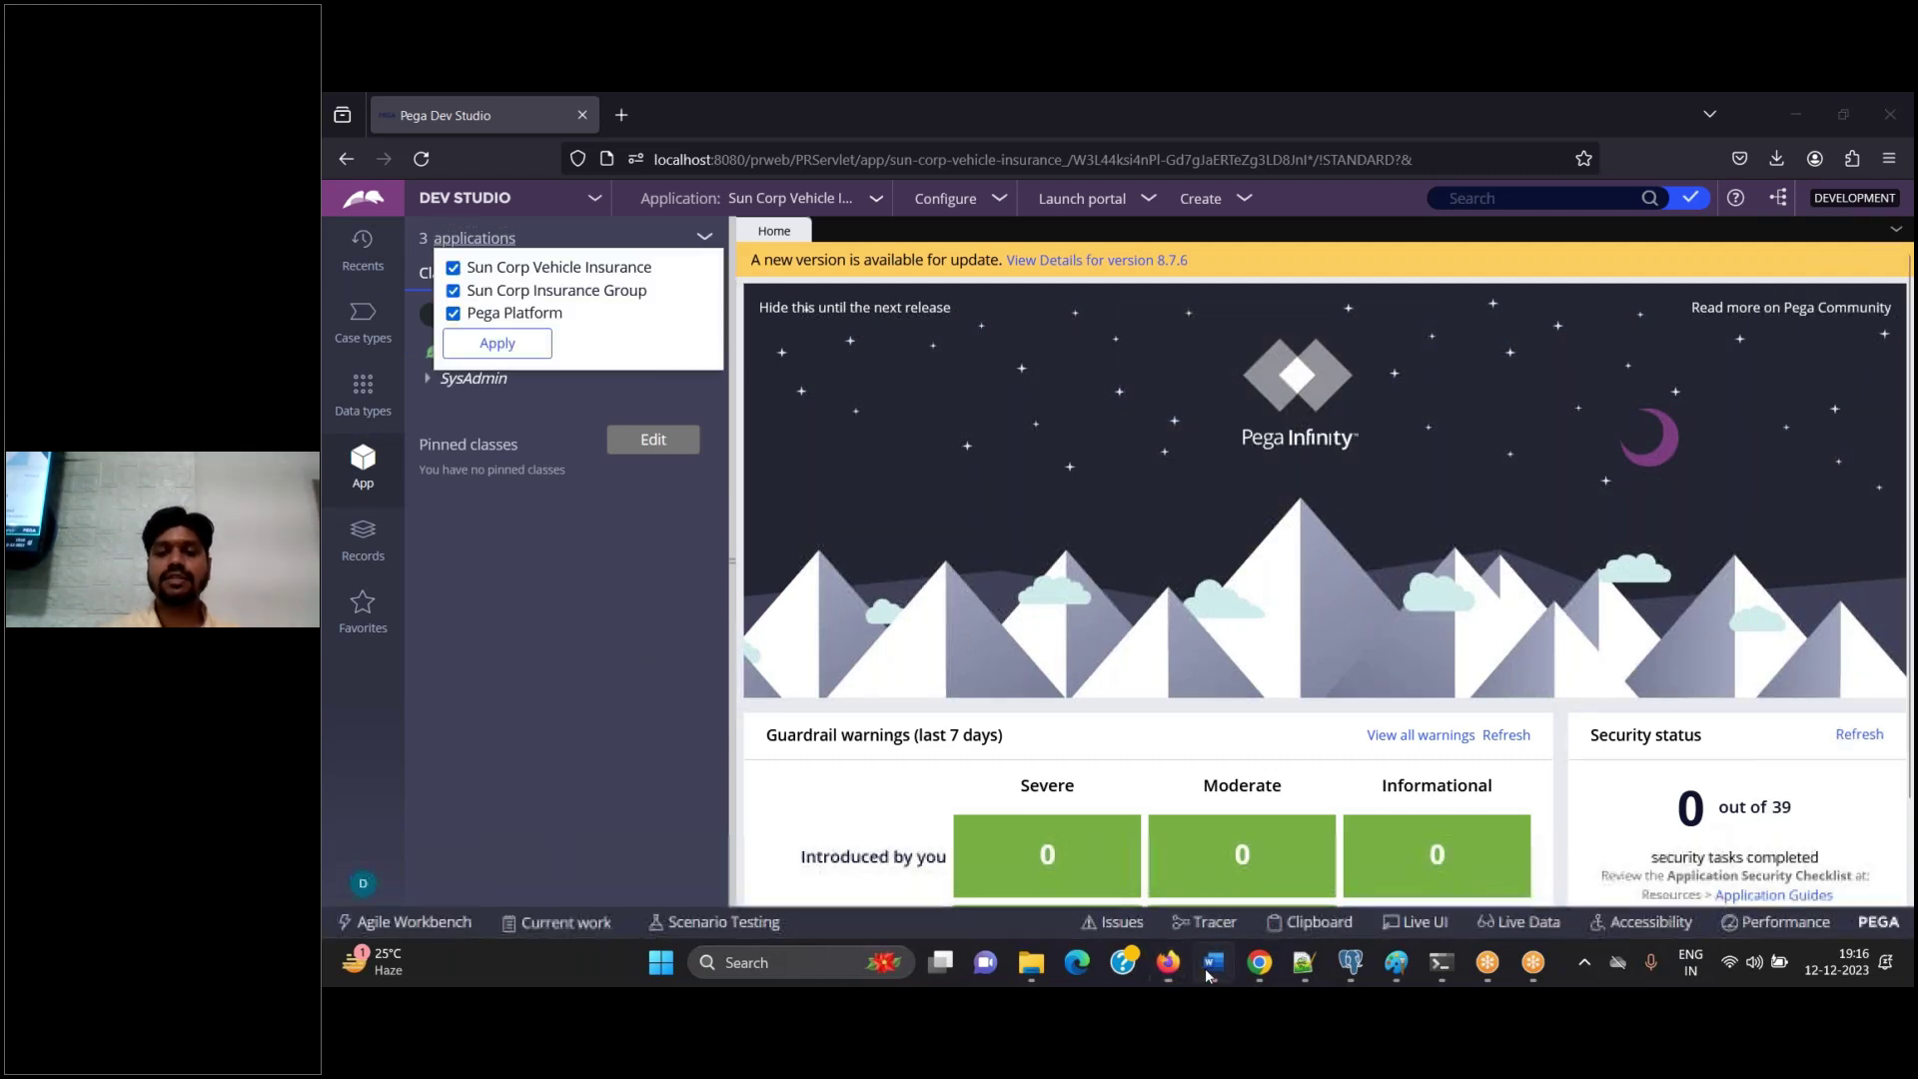
click(1211, 965)
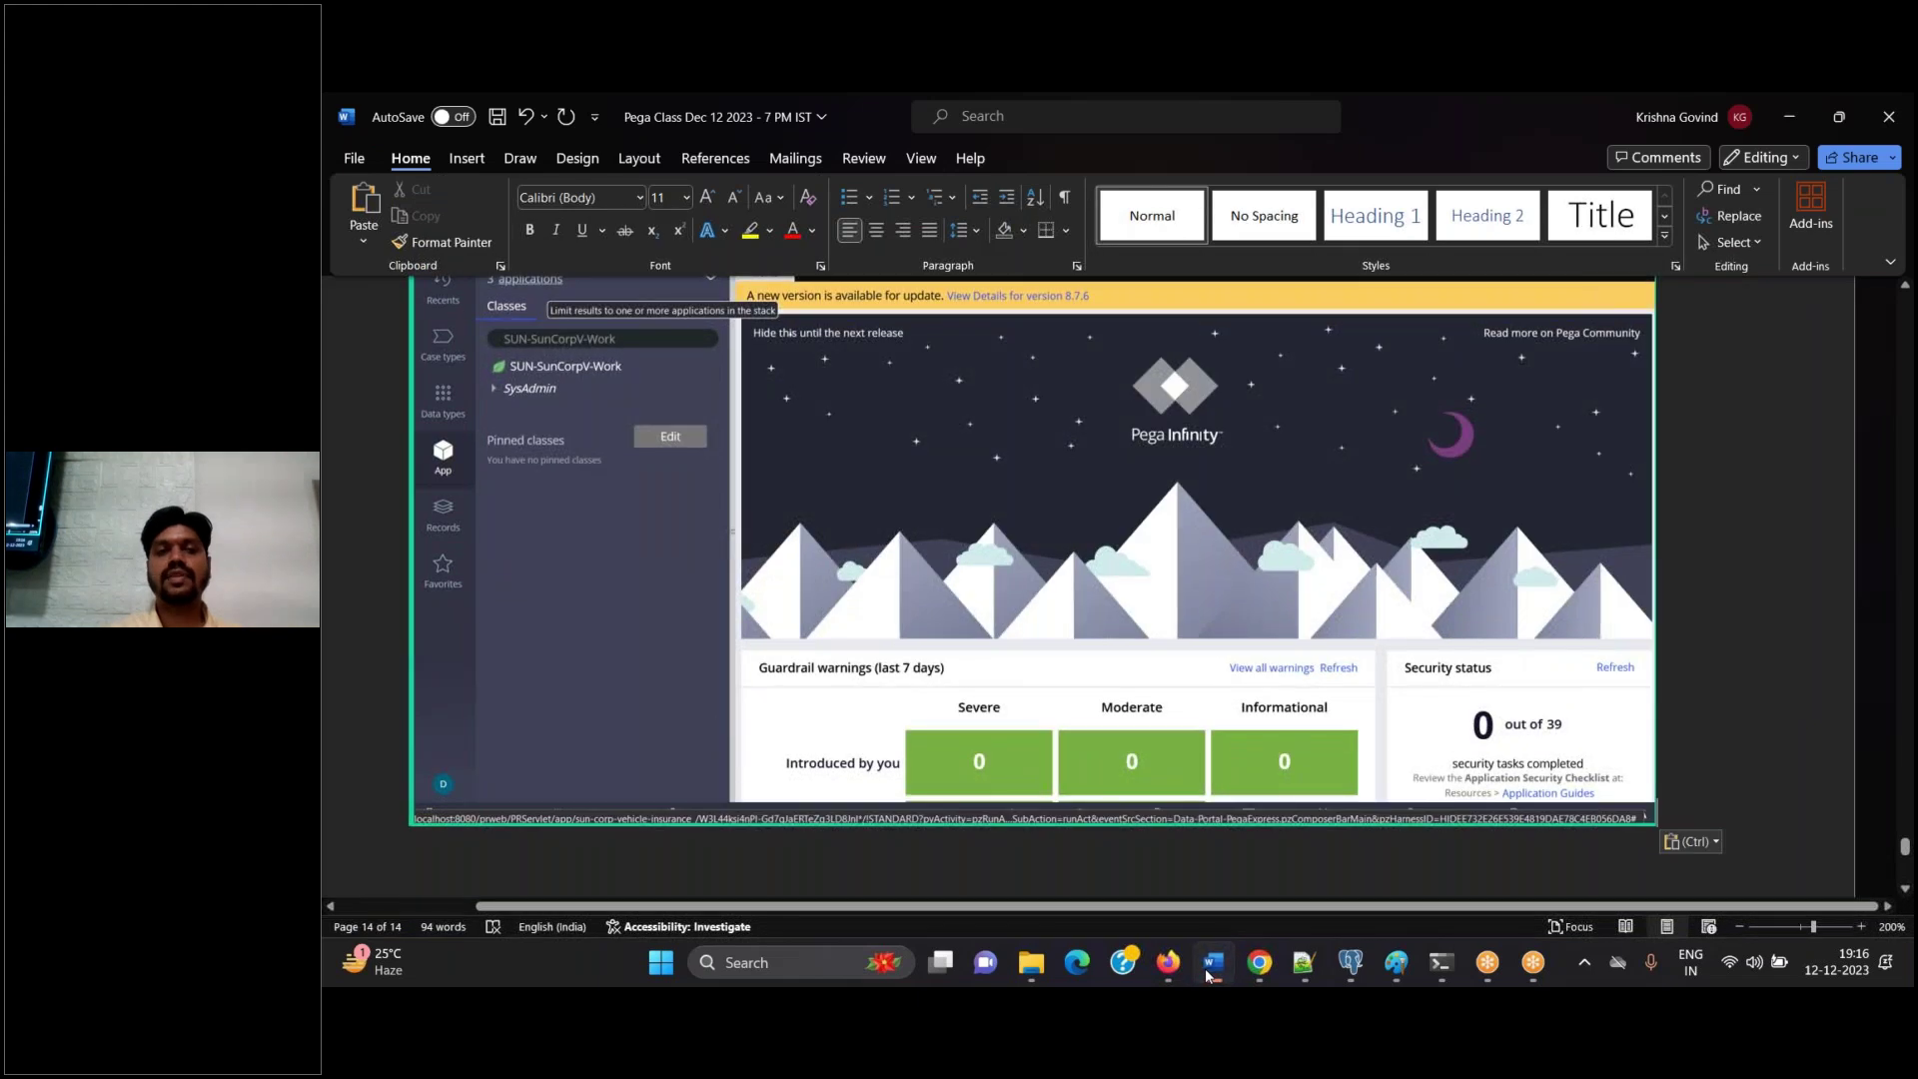
click(1211, 965)
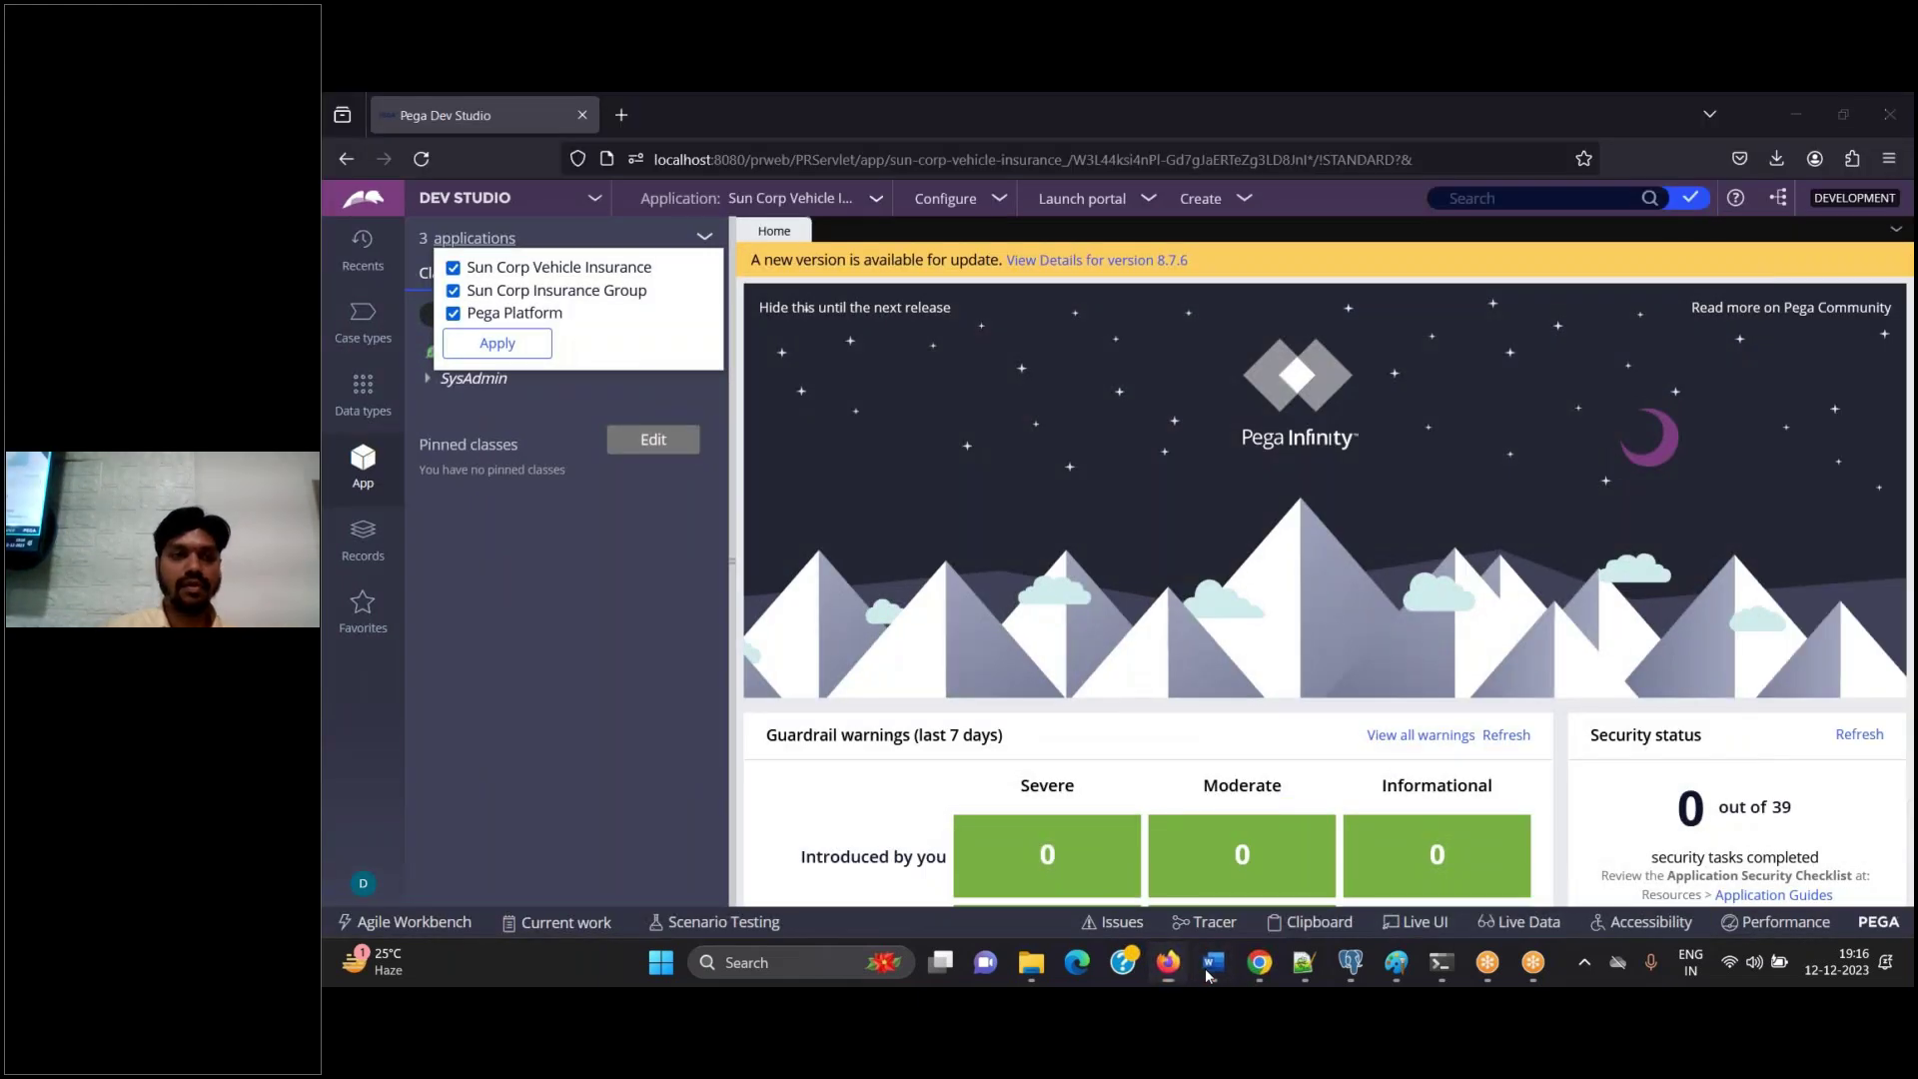
click(1211, 965)
click(1210, 965)
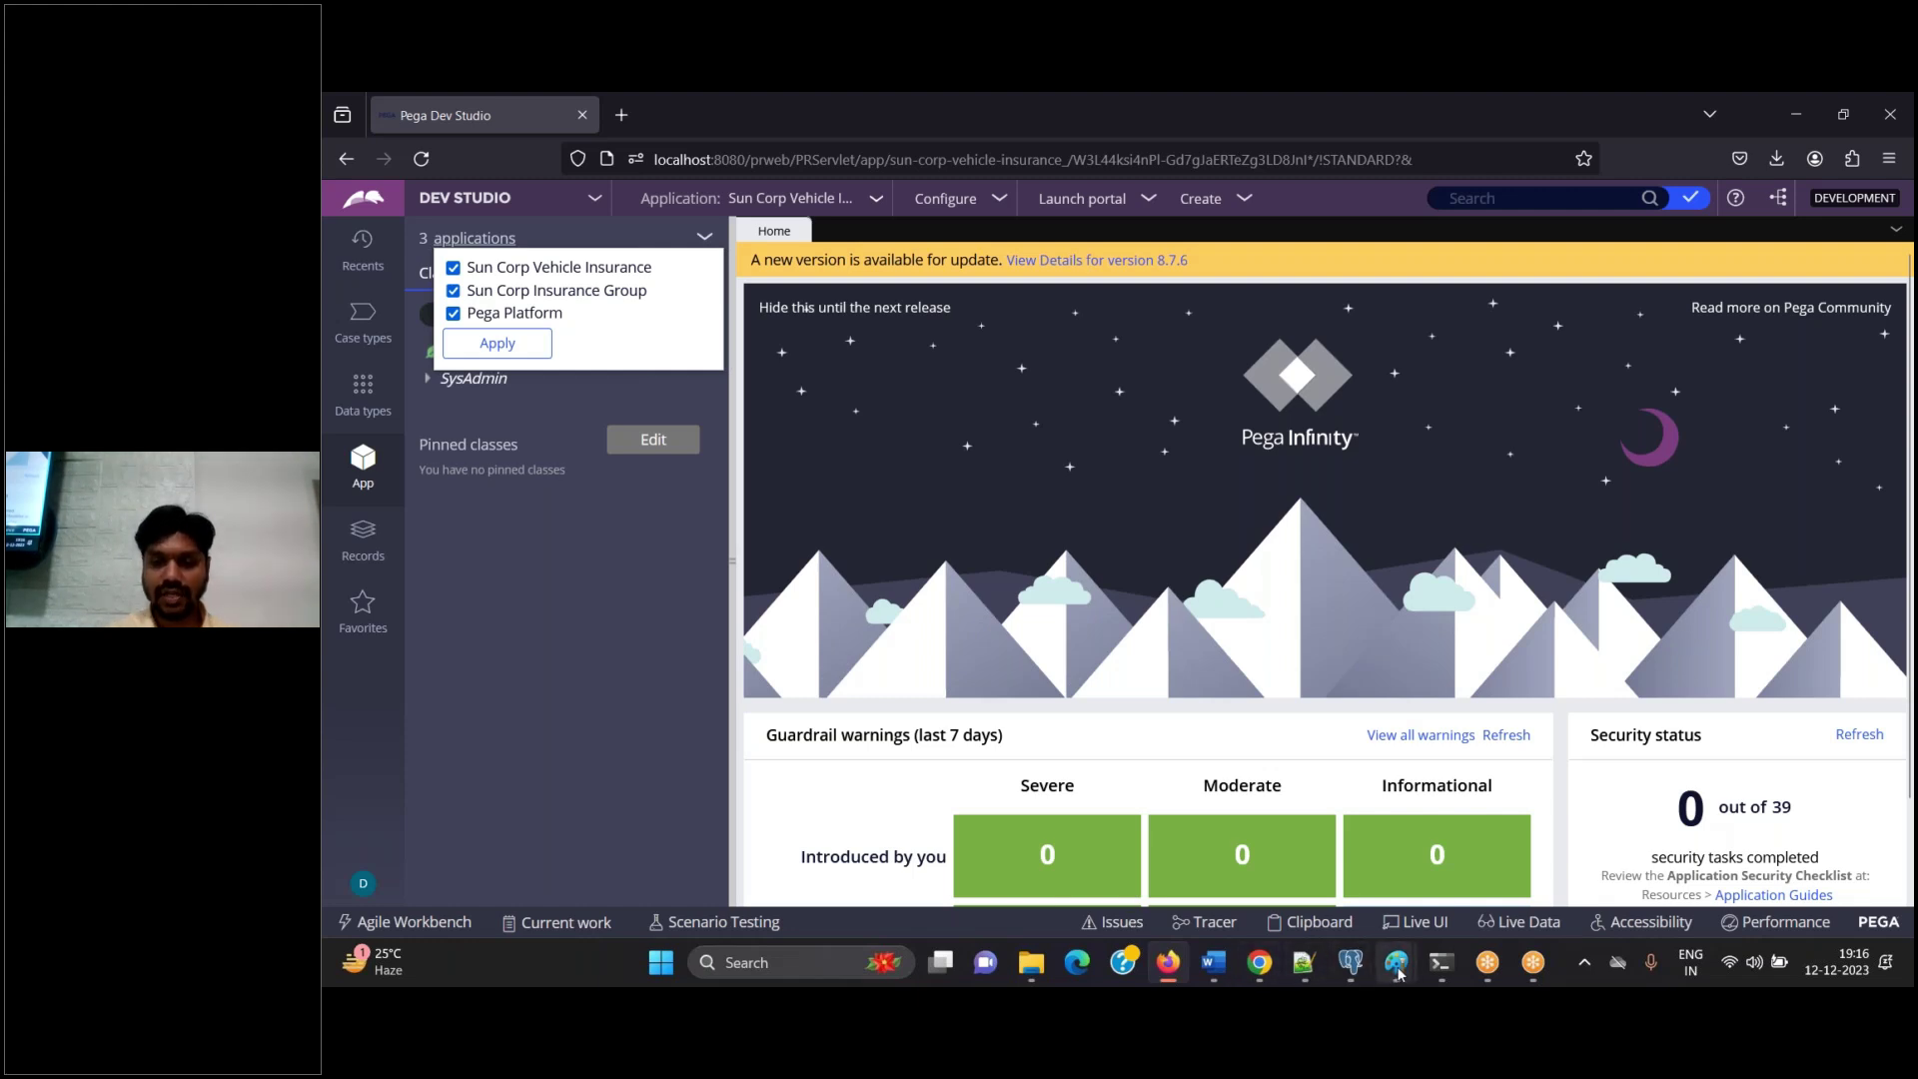
Start a new blank Paint image, discarding the unsaved FW and IMPL diagram
mouse_move(1396, 962)
click(1332, 902)
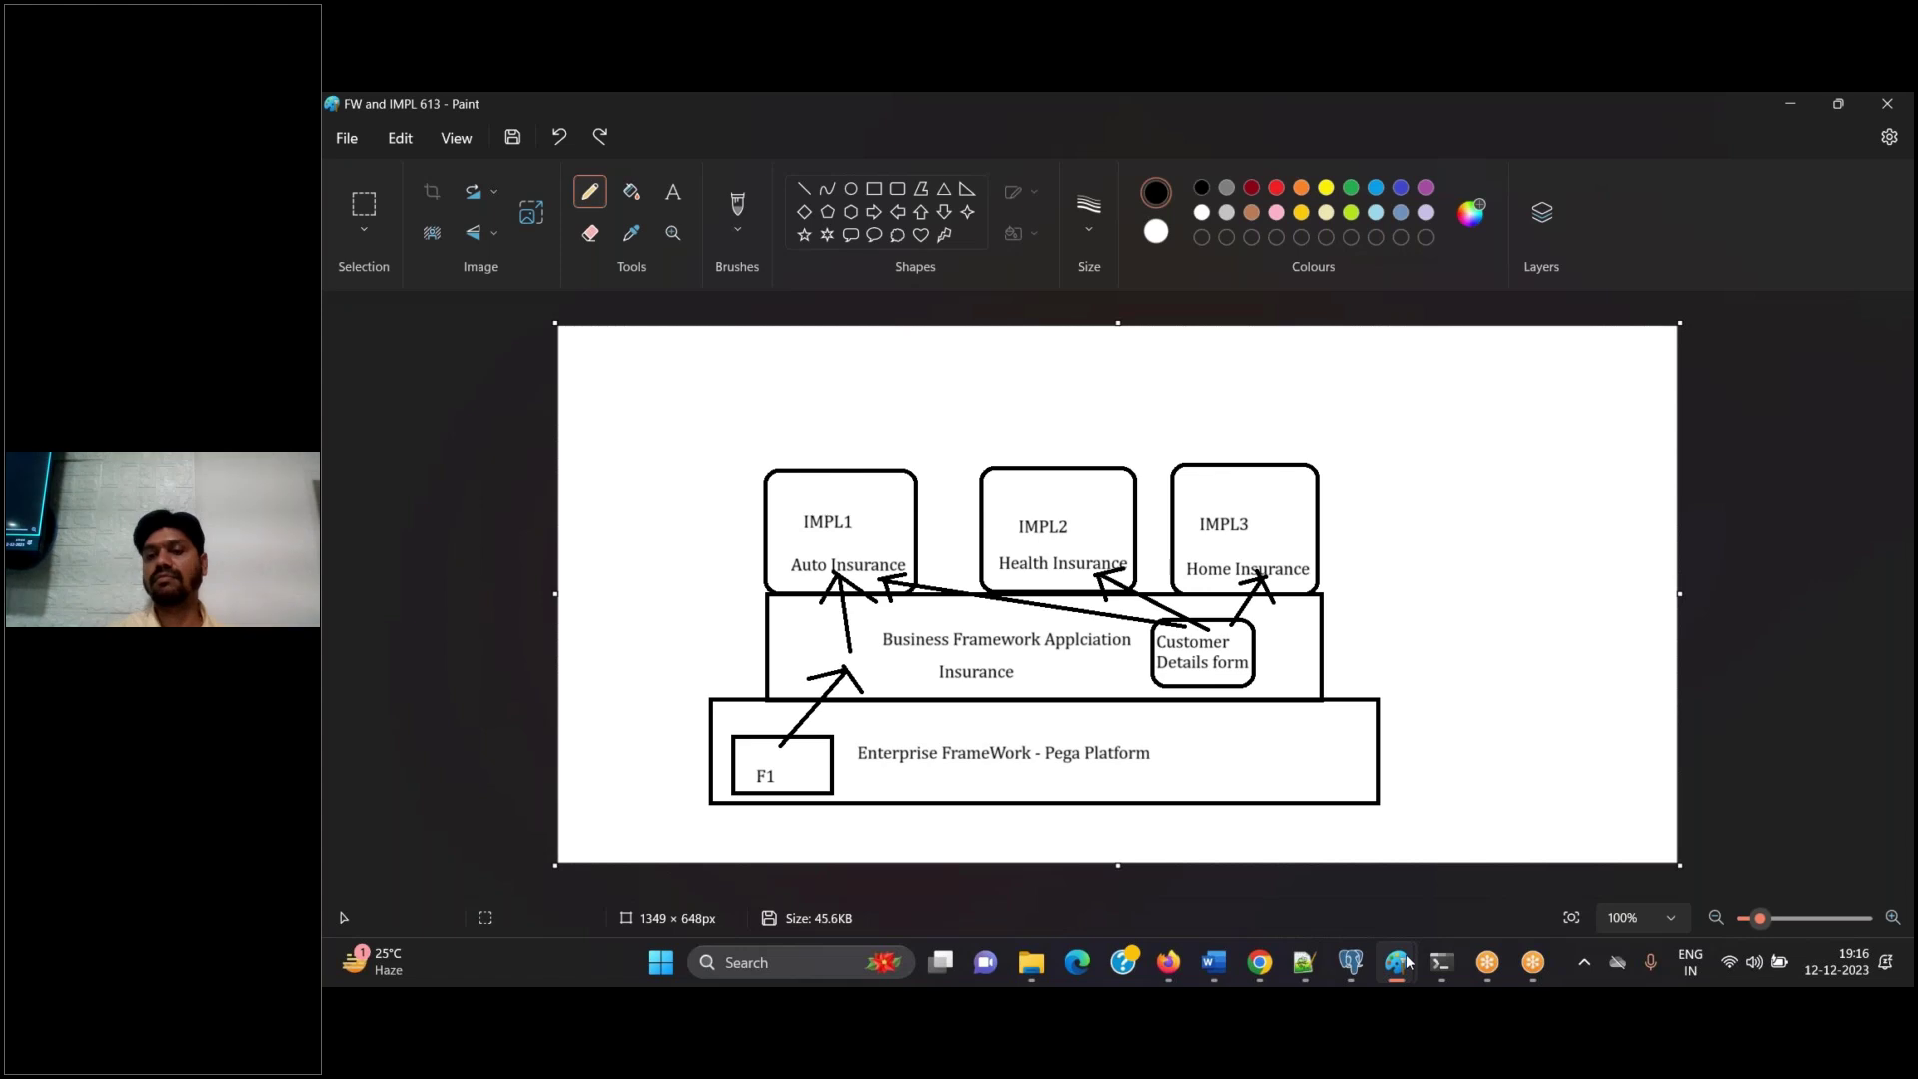
mouse_move(1396, 967)
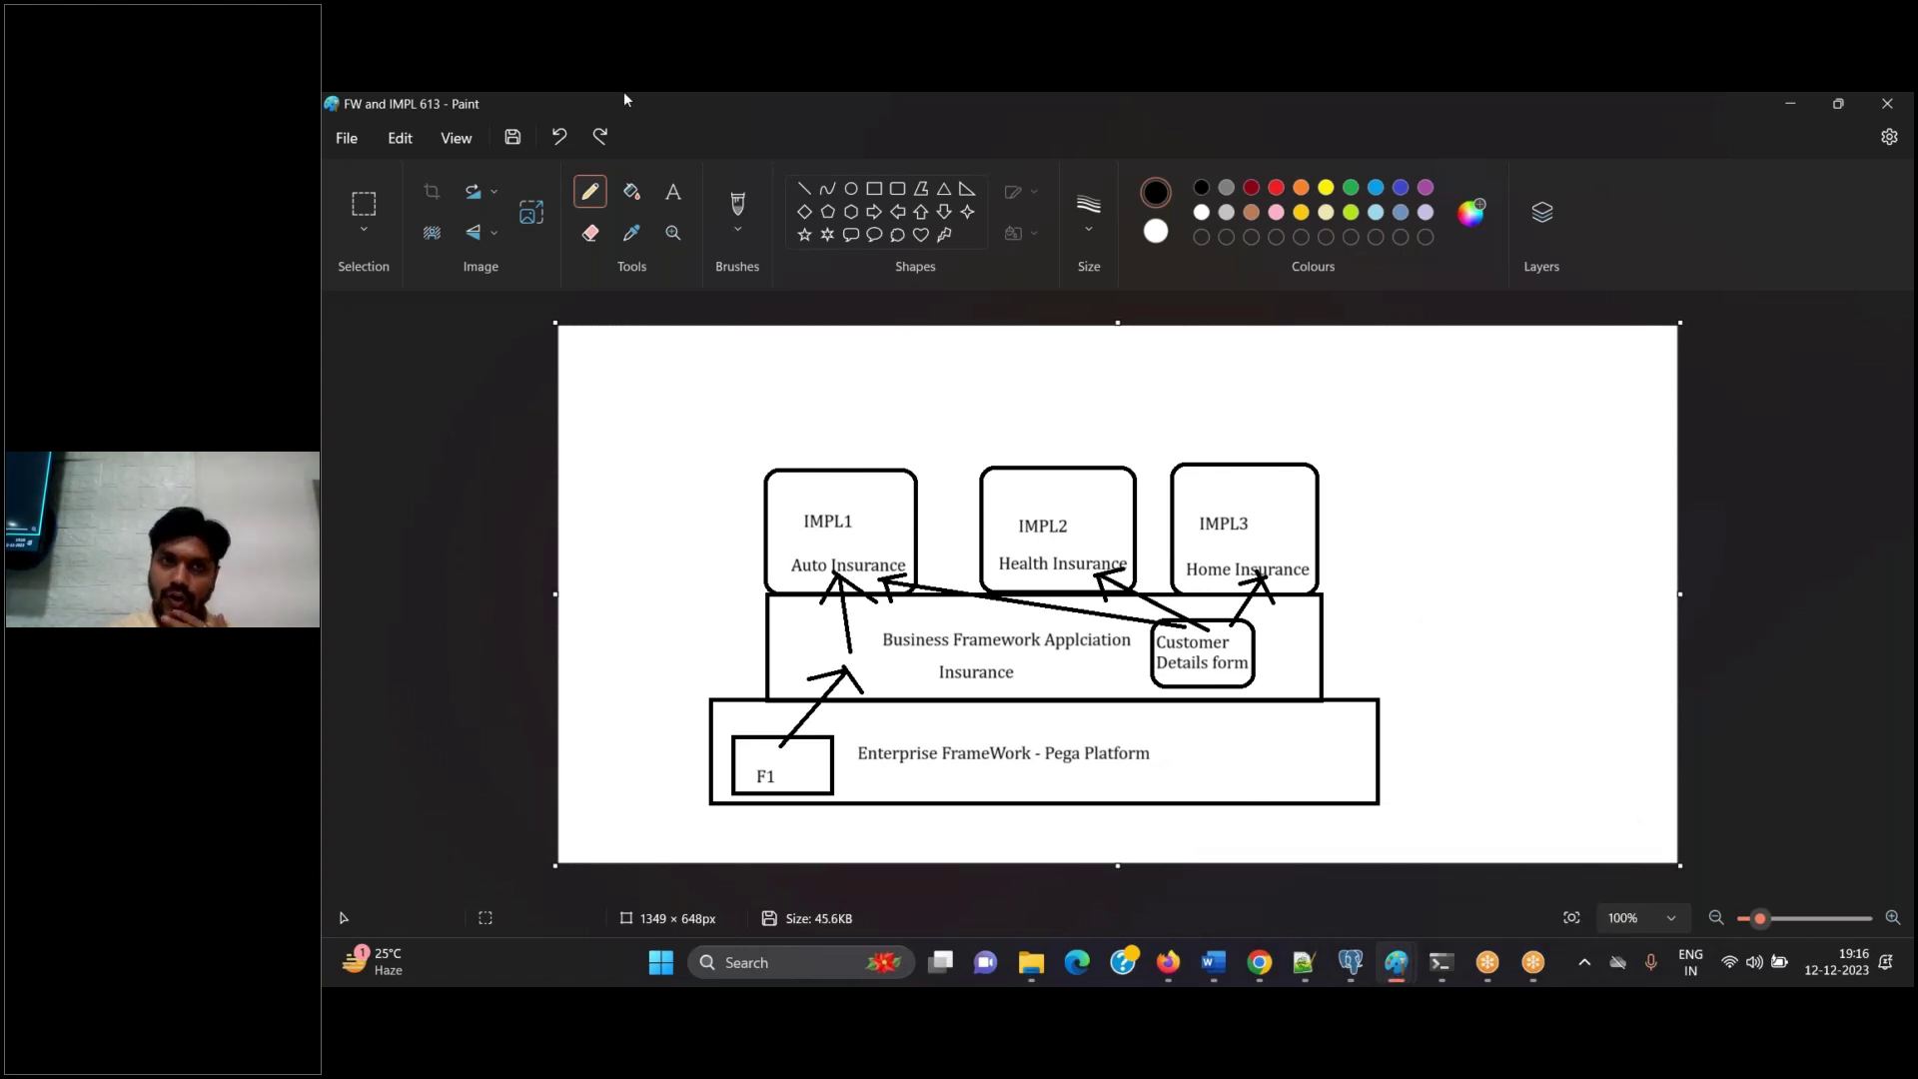
click(351, 147)
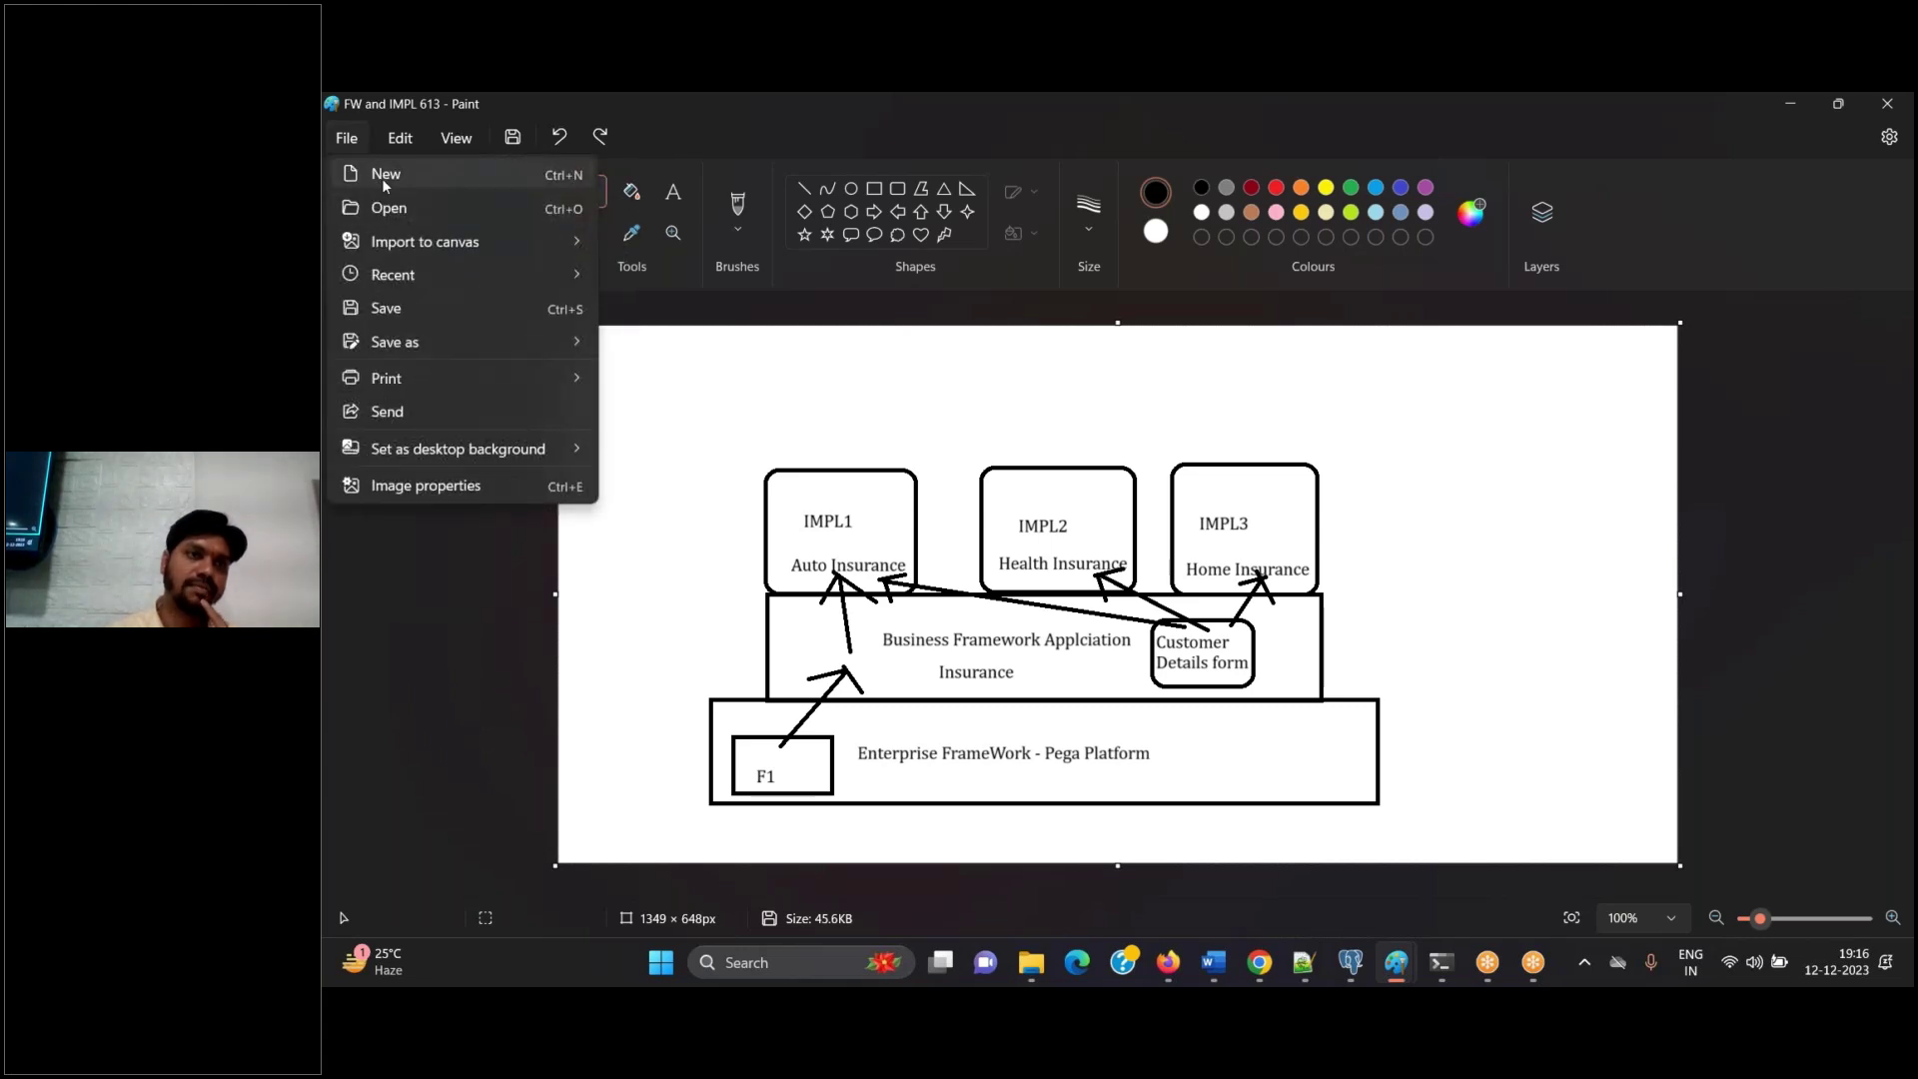
click(382, 178)
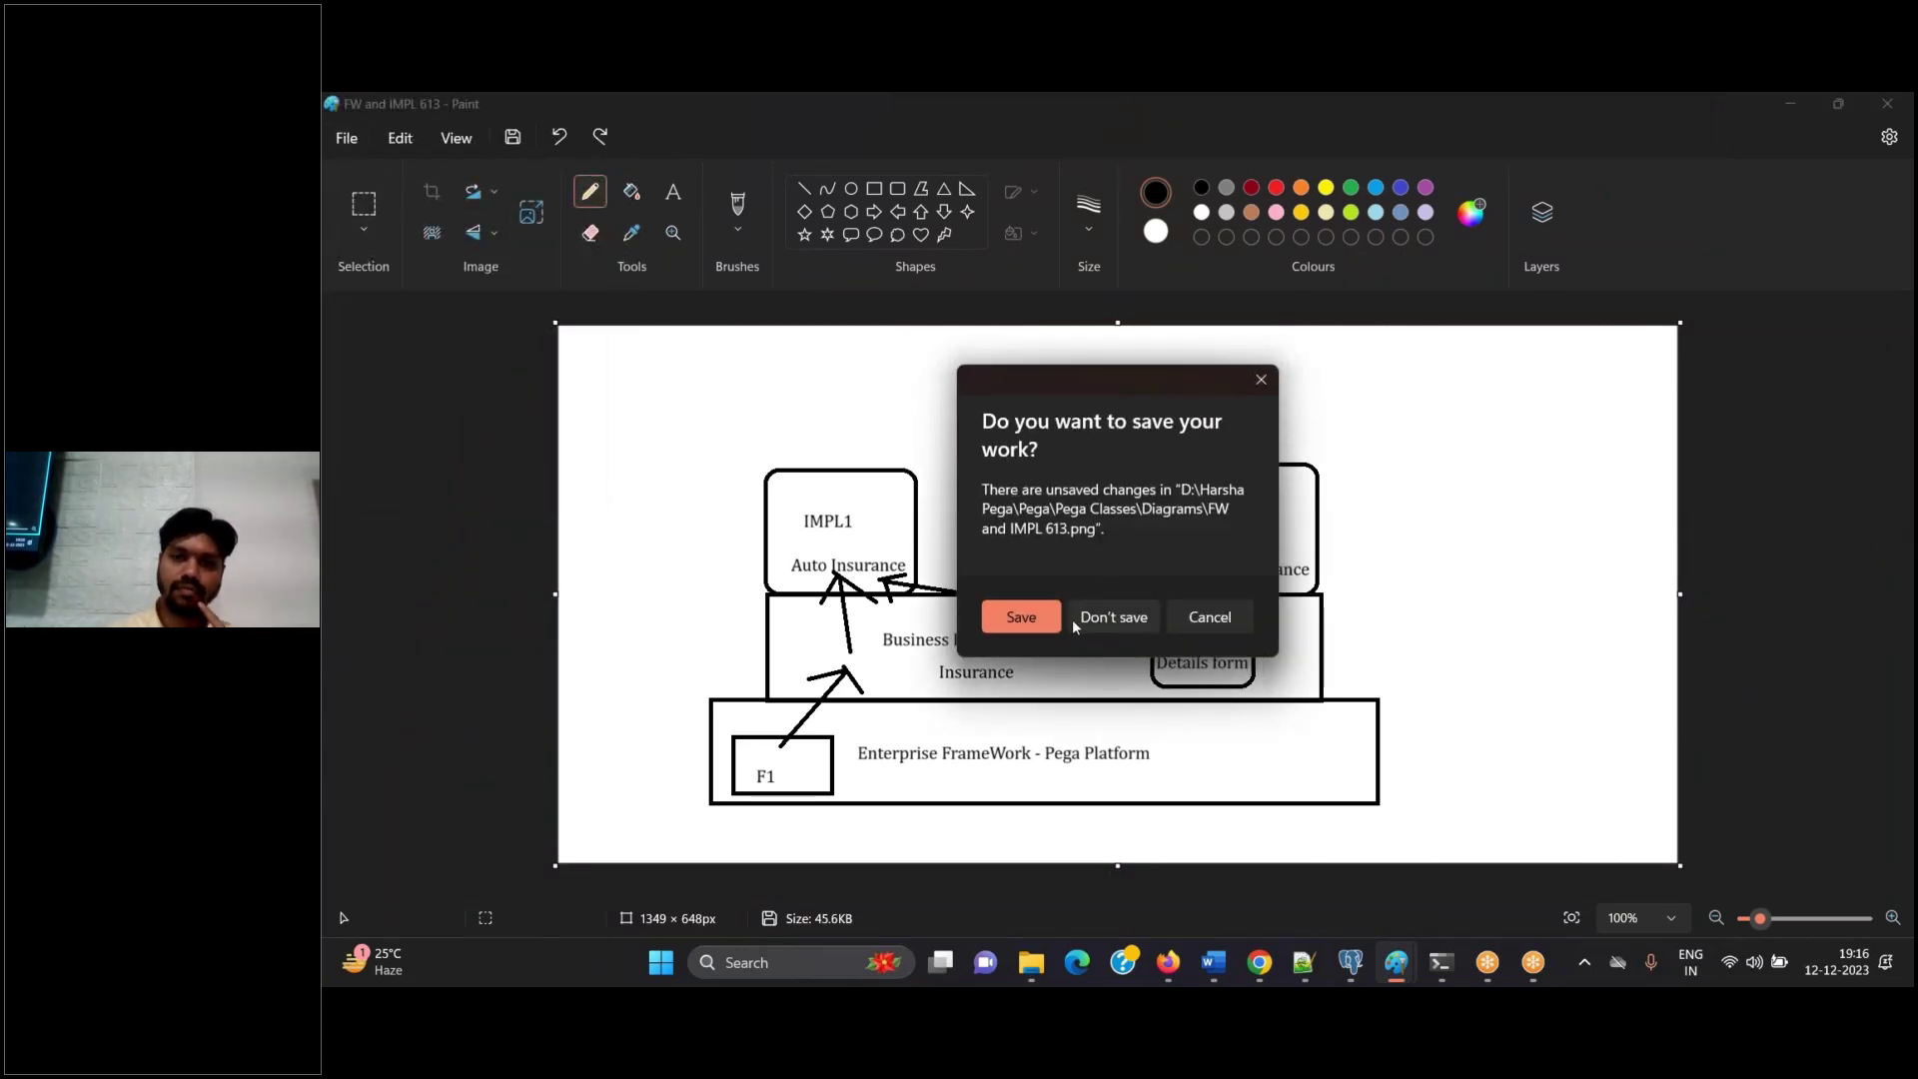
click(1055, 626)
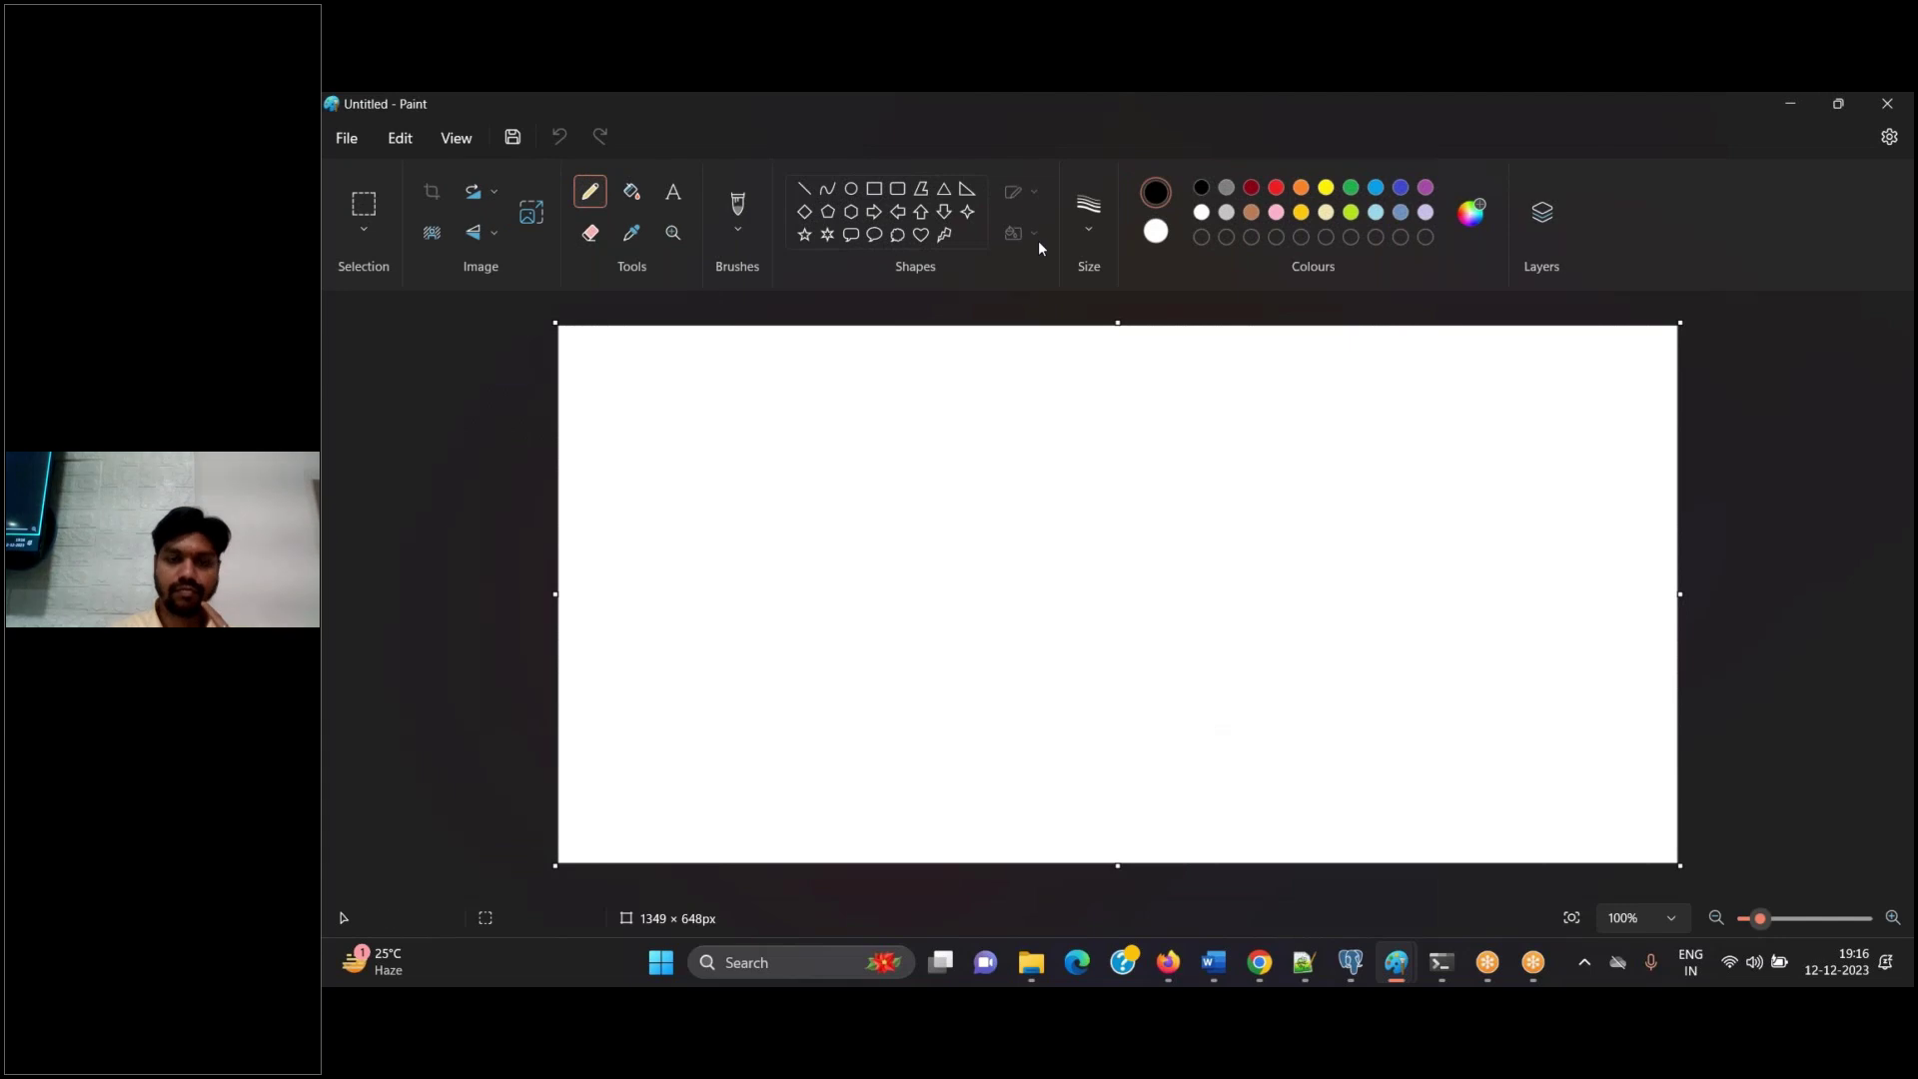
Draw three stacked rounded rectangles: a wide bottom box, a narrower middle, a small top
click(897, 188)
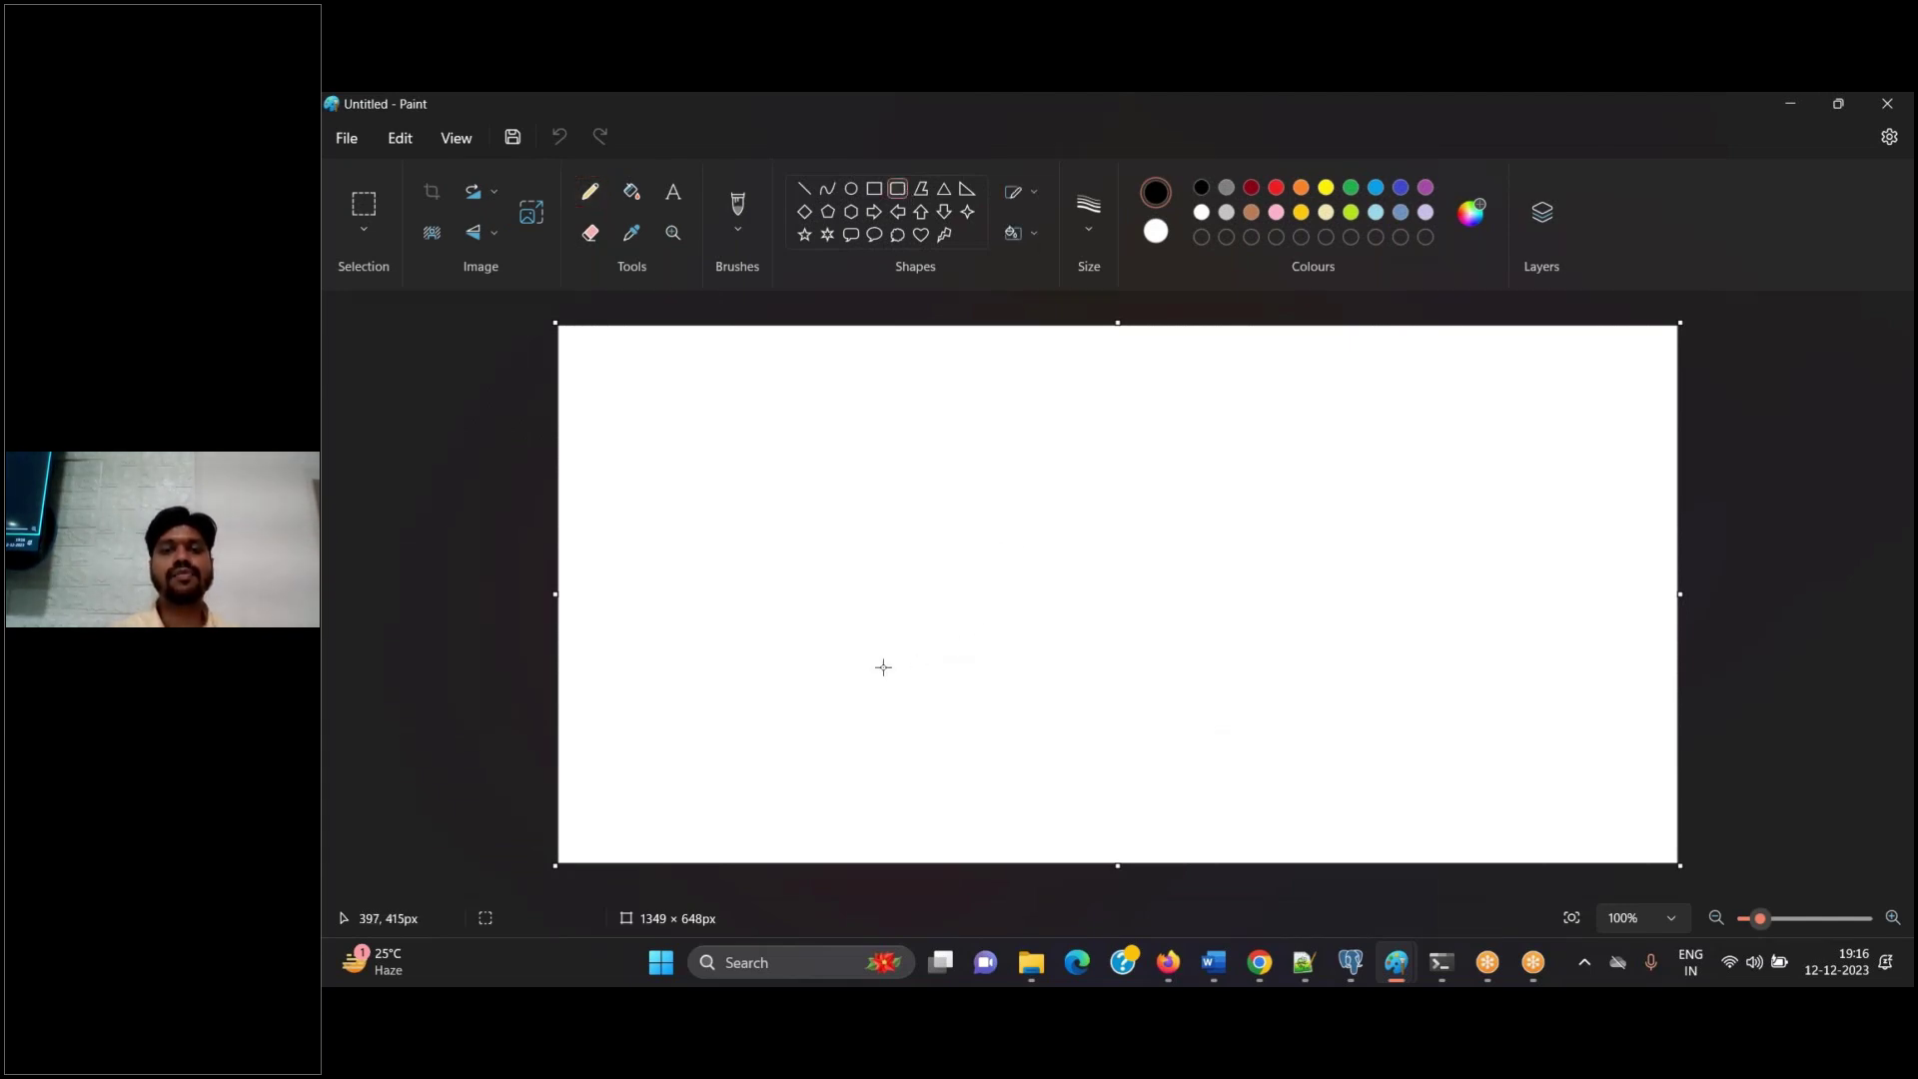
drag(844, 674, 1374, 818)
click(1166, 964)
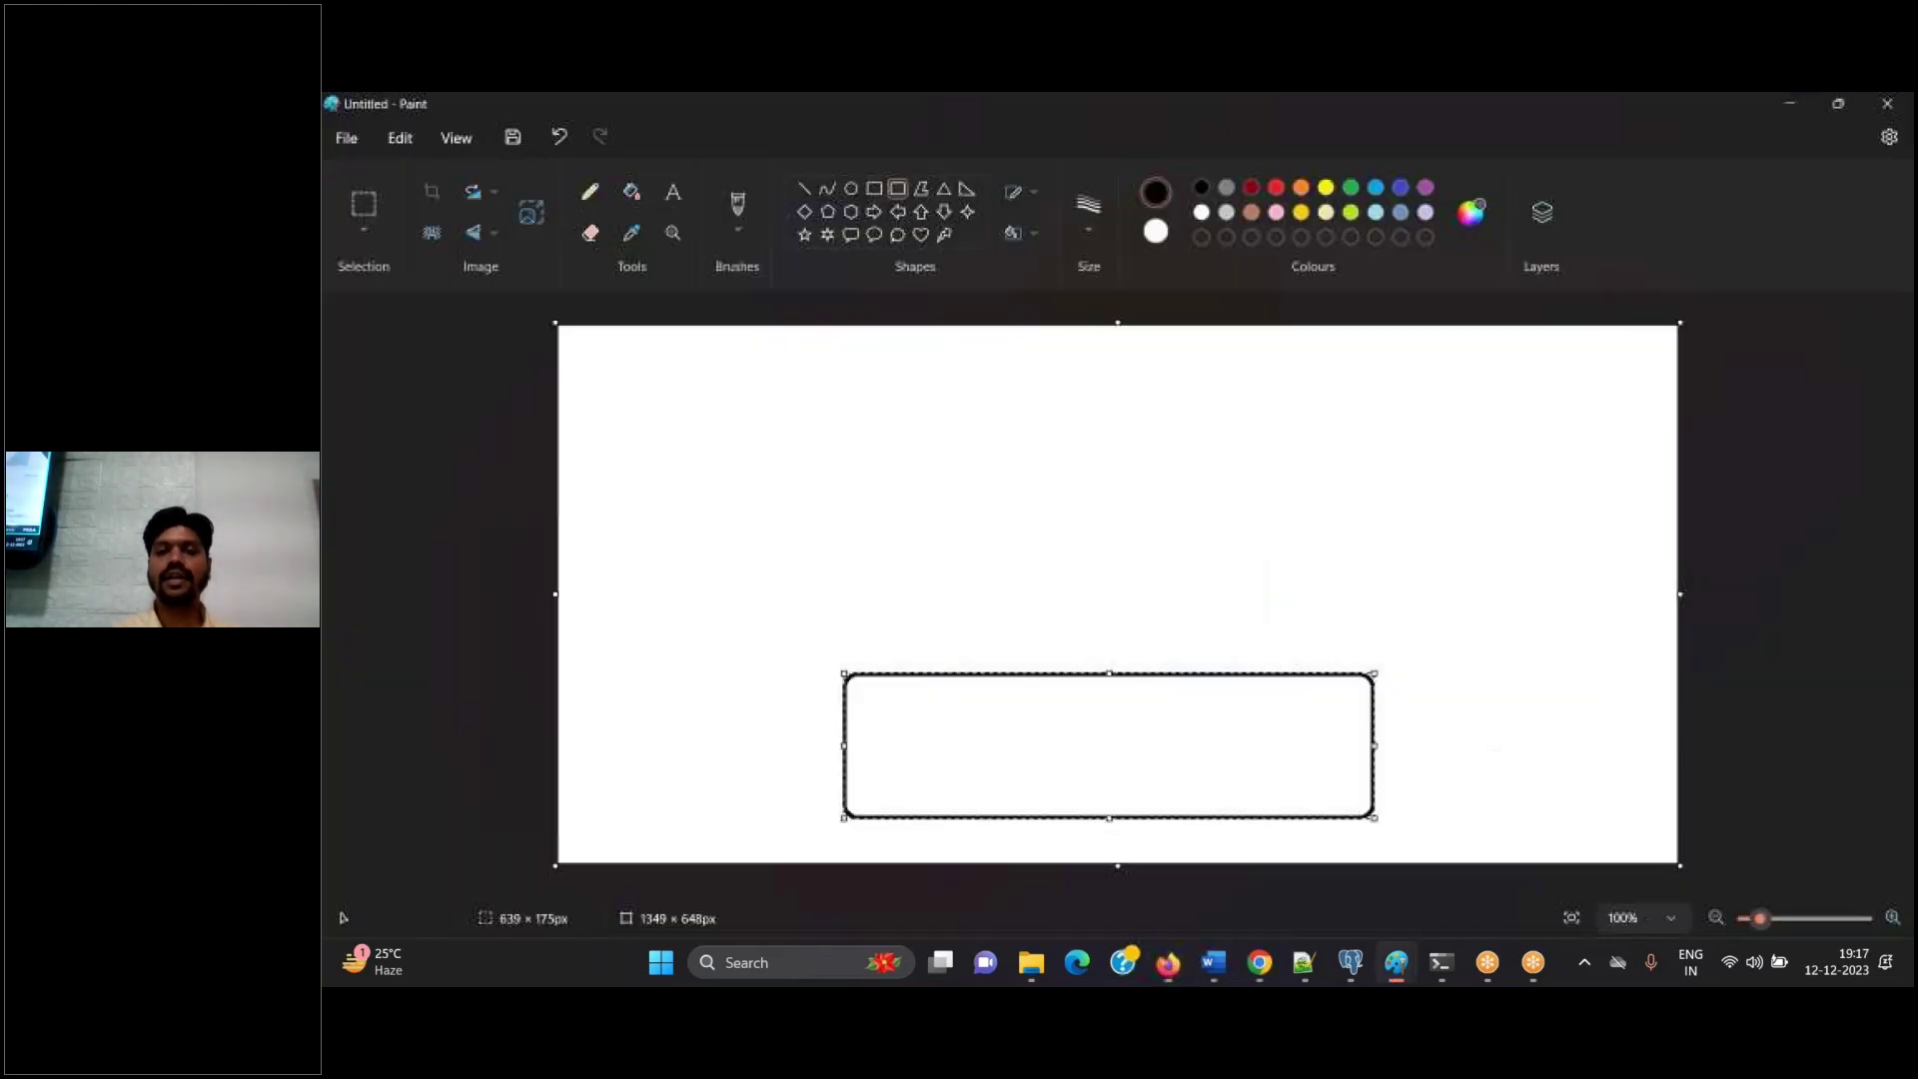
click(1167, 962)
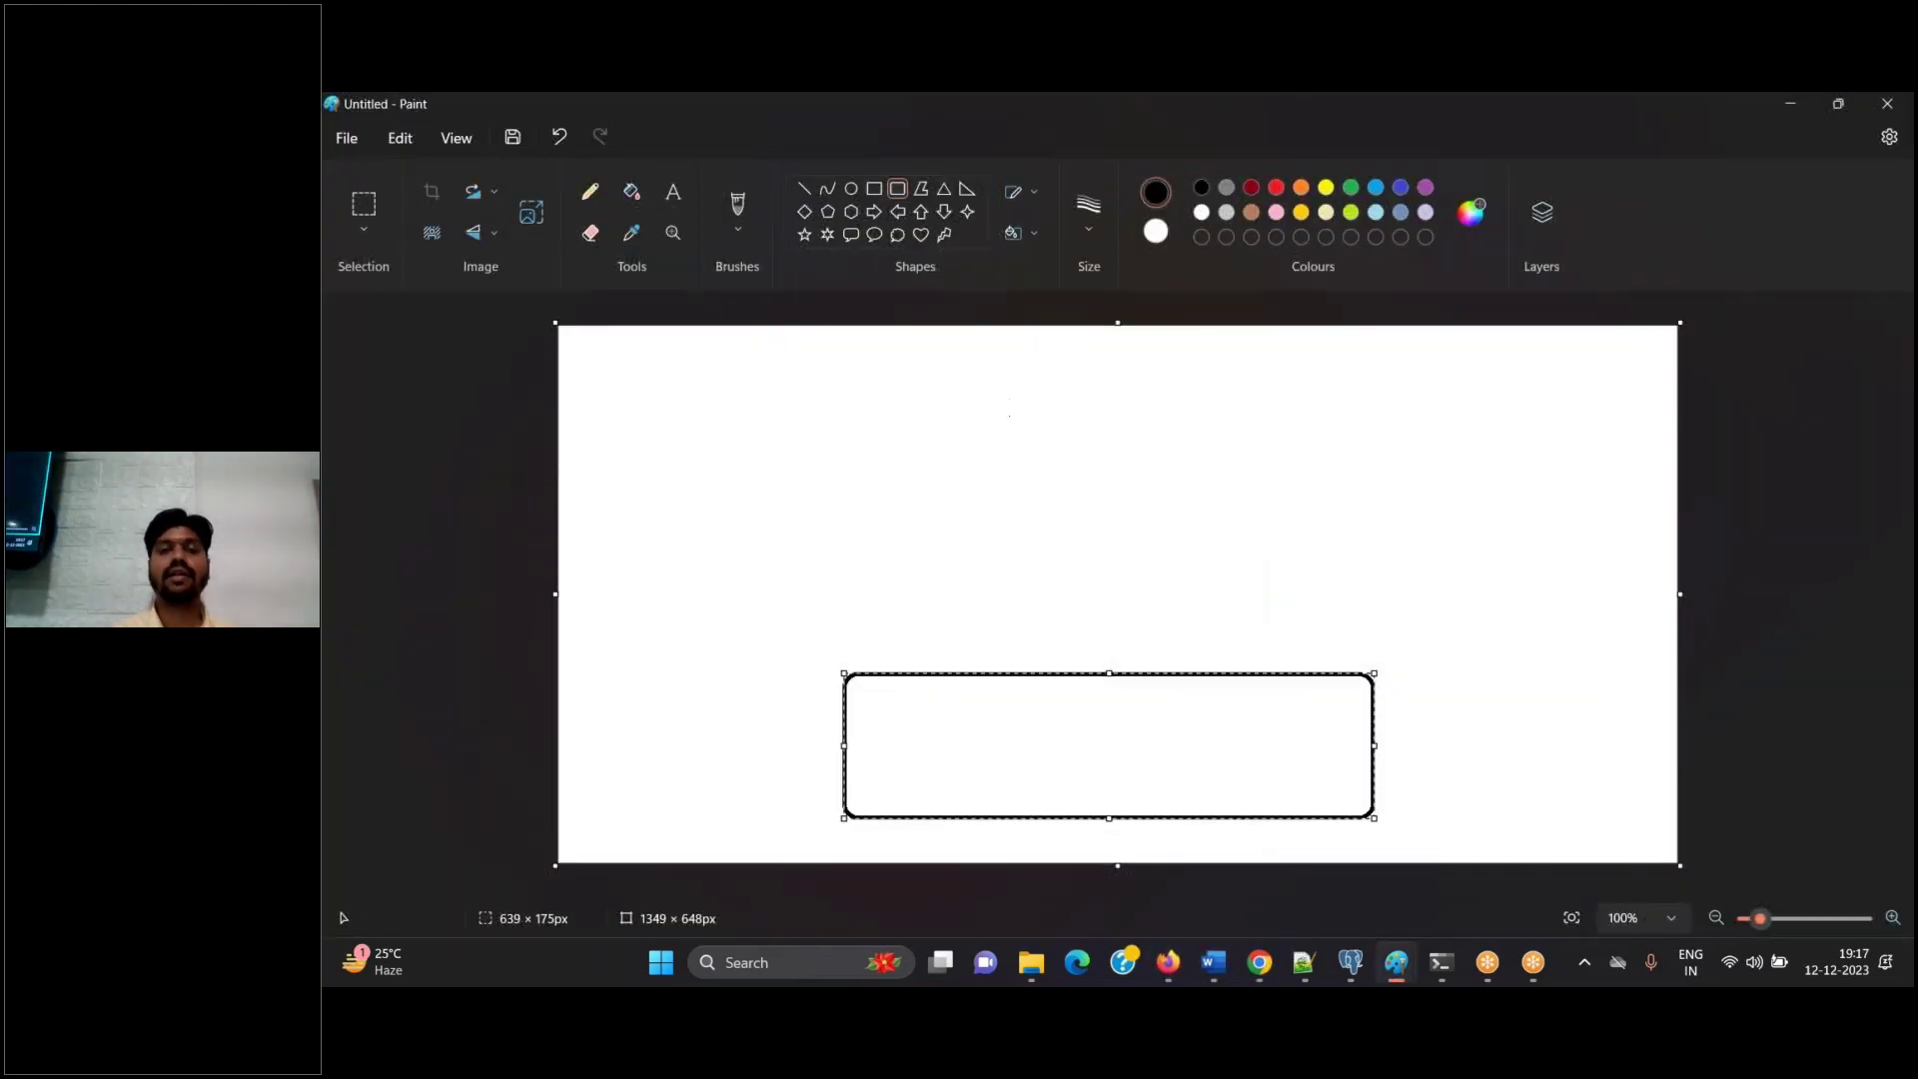
mouse_move(879, 538)
mouse_down()
mouse_move(1184, 653)
mouse_move(1322, 674)
mouse_up()
mouse_move(935, 400)
mouse_down()
mouse_move(1080, 532)
mouse_move(1252, 539)
mouse_up()
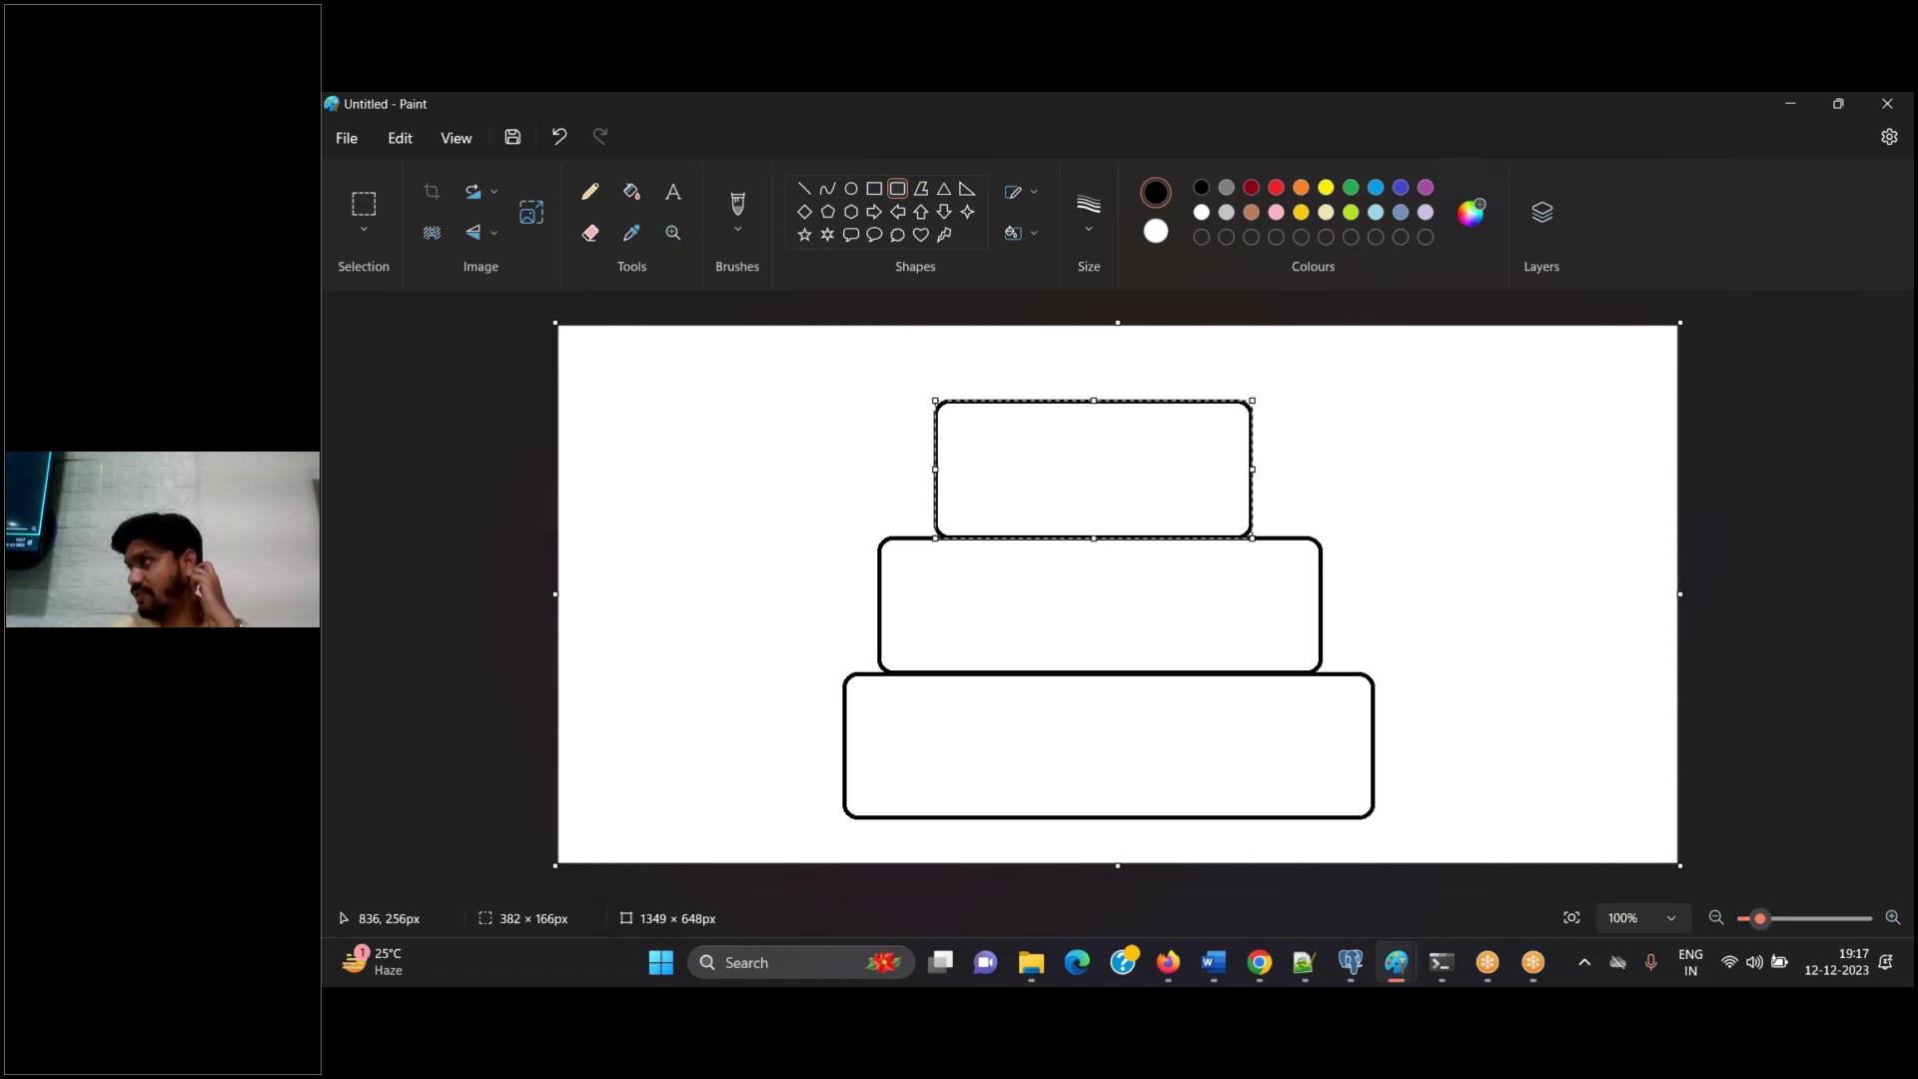
click(674, 191)
click(1092, 707)
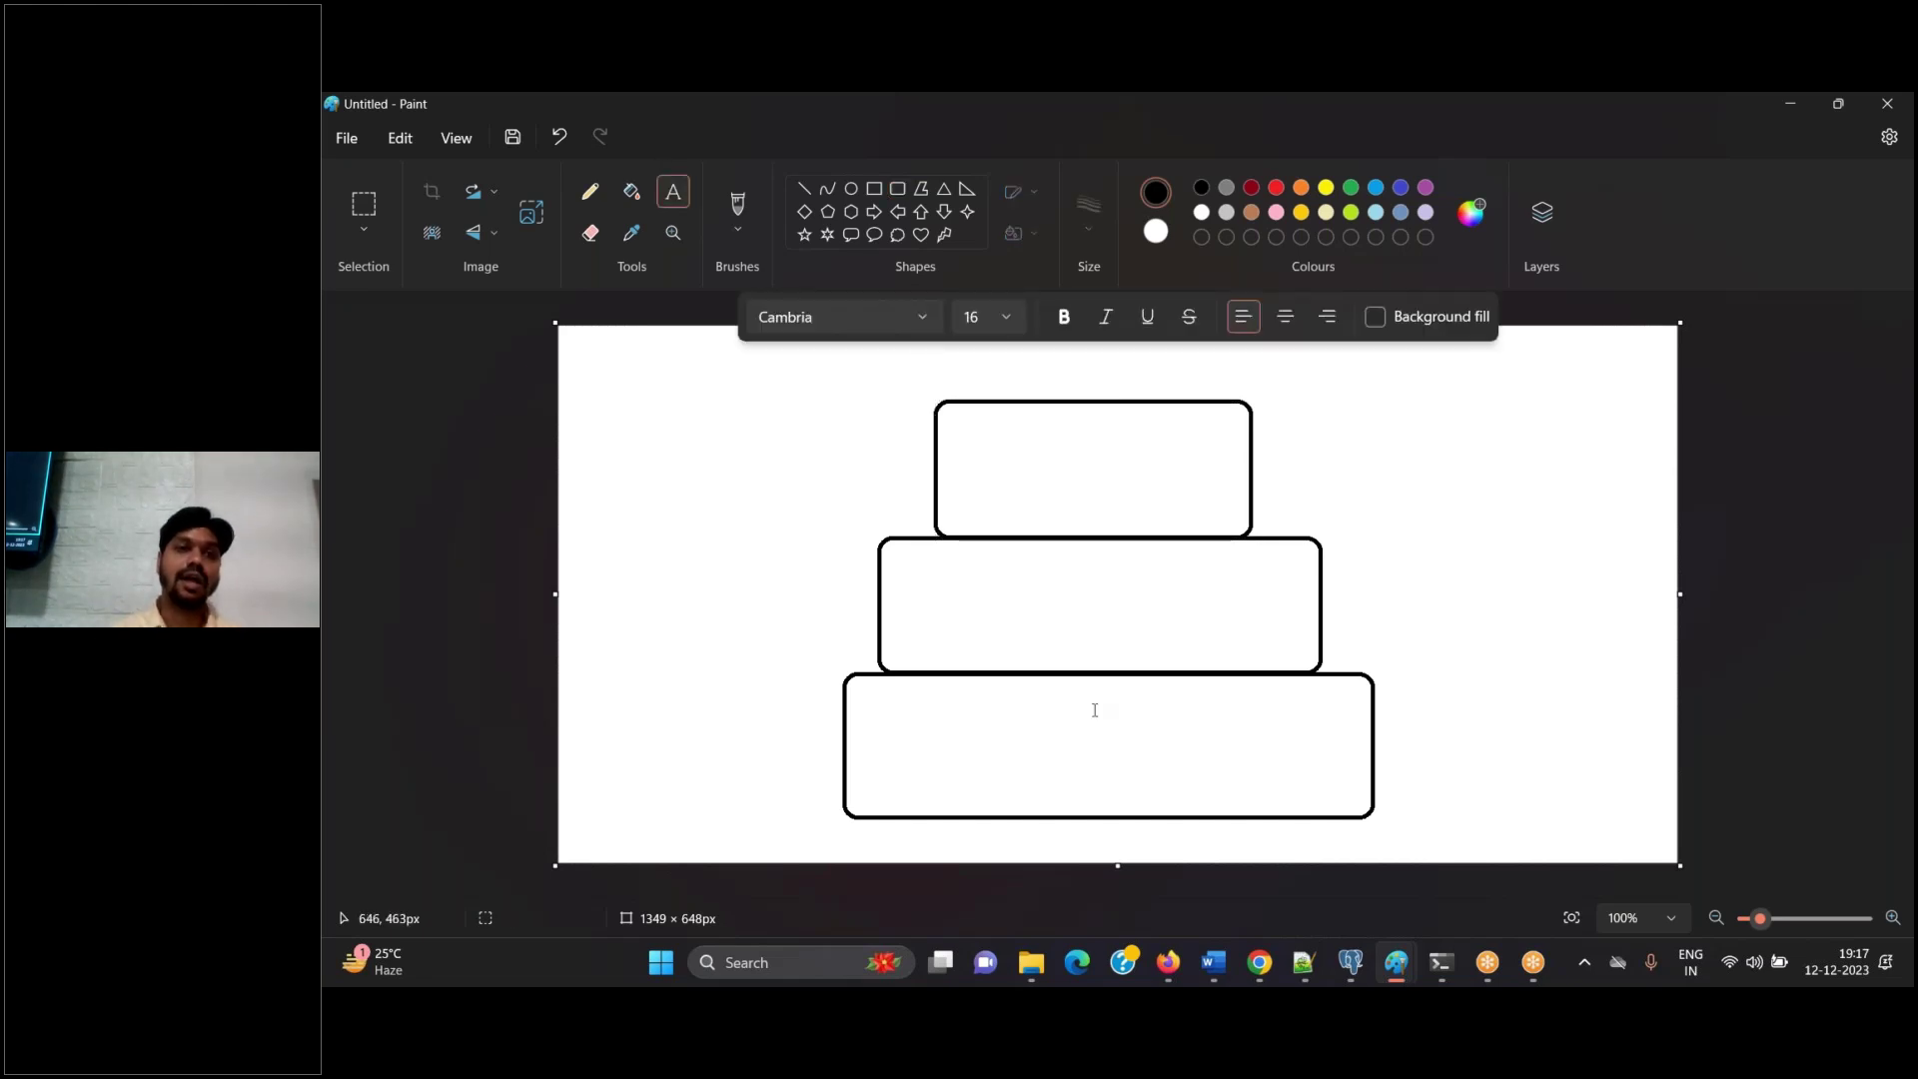
Write 'Pega Platform (Pega Rules) application' over 'Enterprise Framework' in the bottom box
drag(985, 751, 1127, 721)
text(Pega)
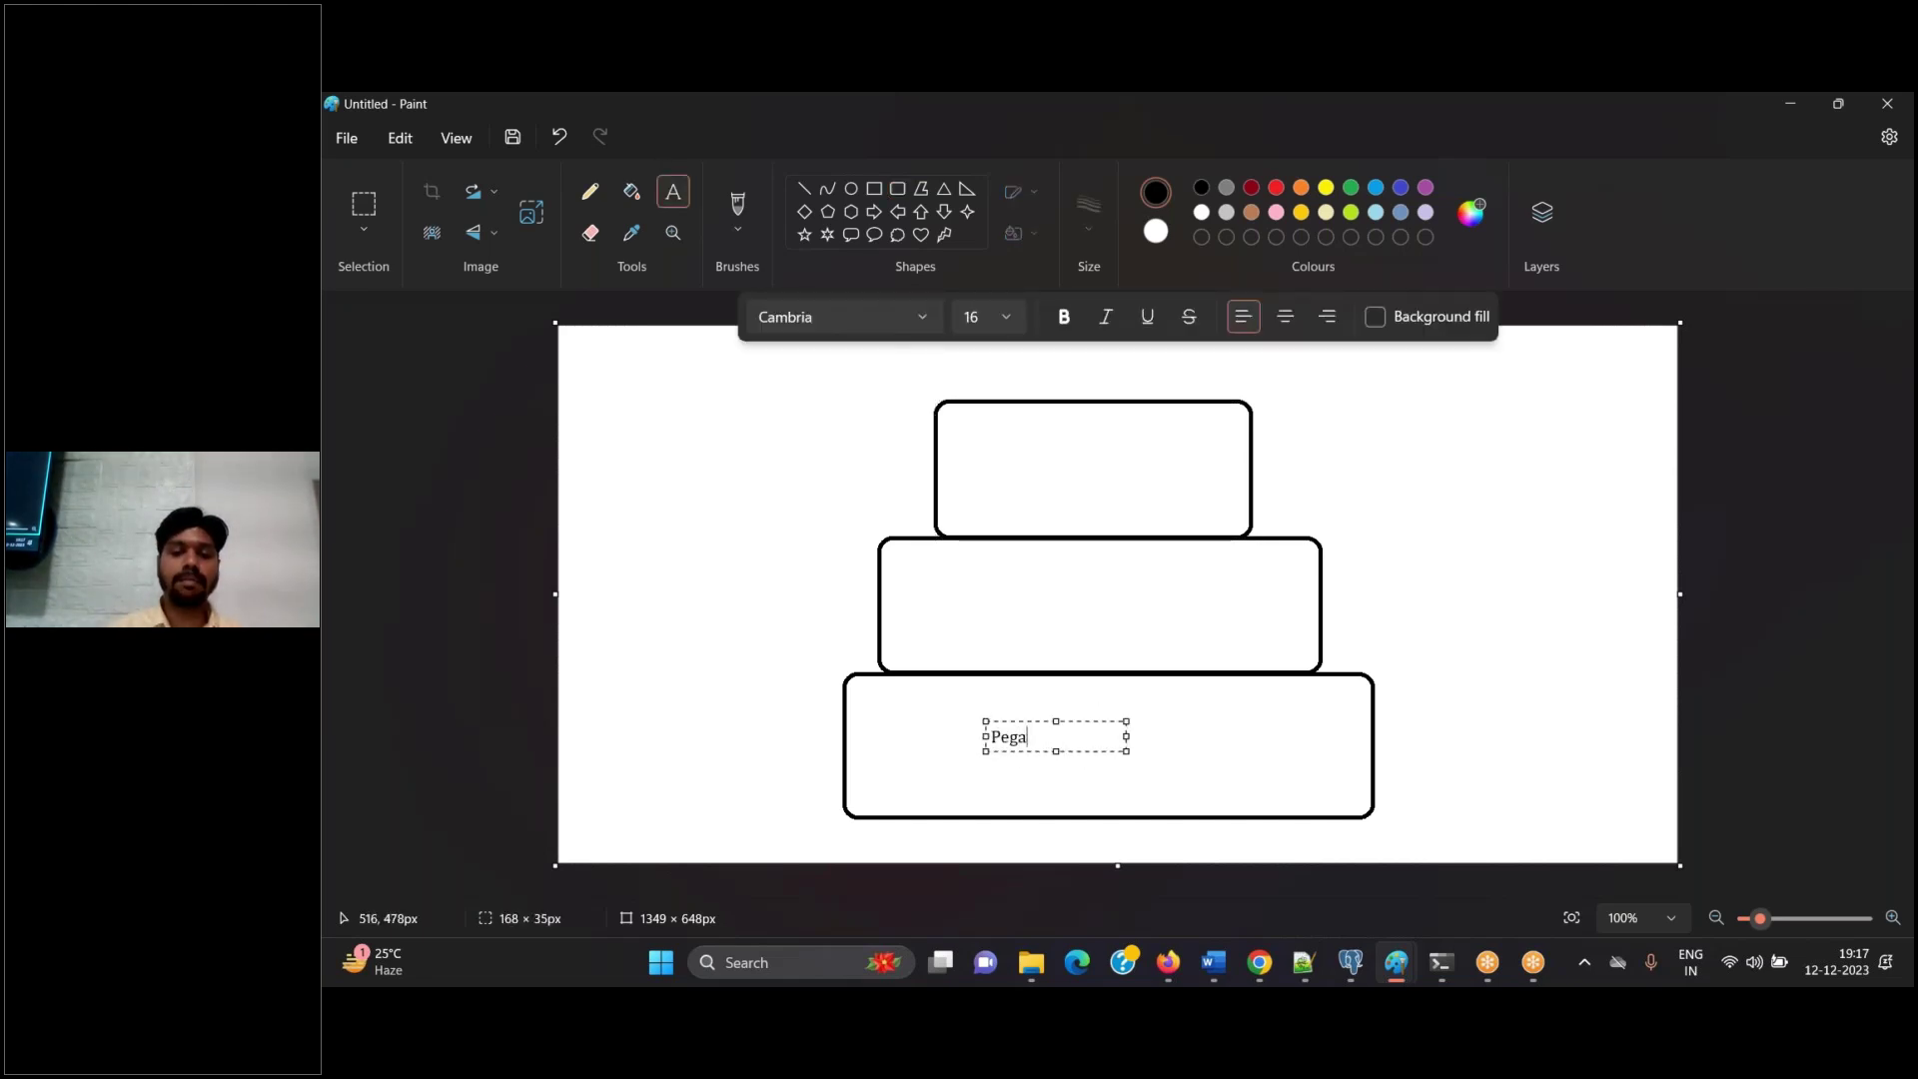
text( Platform )
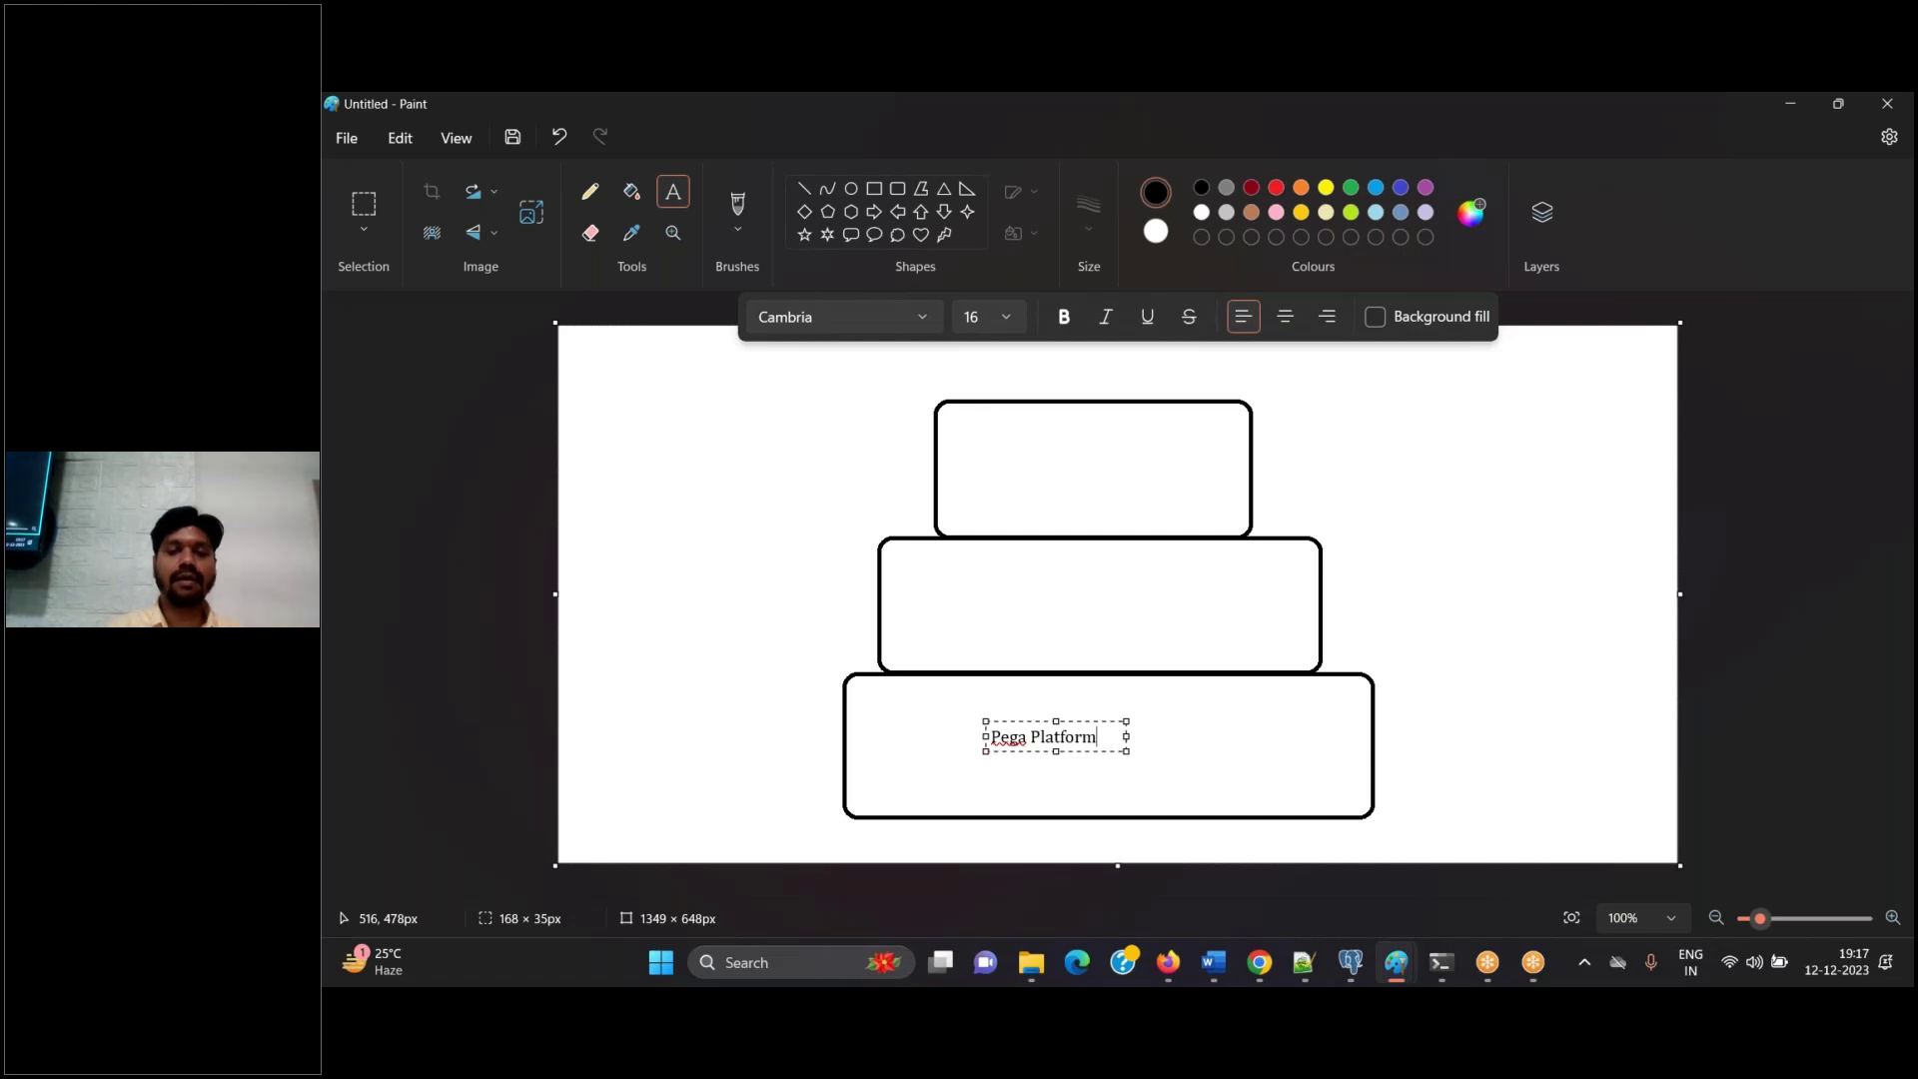
text((Pega R)
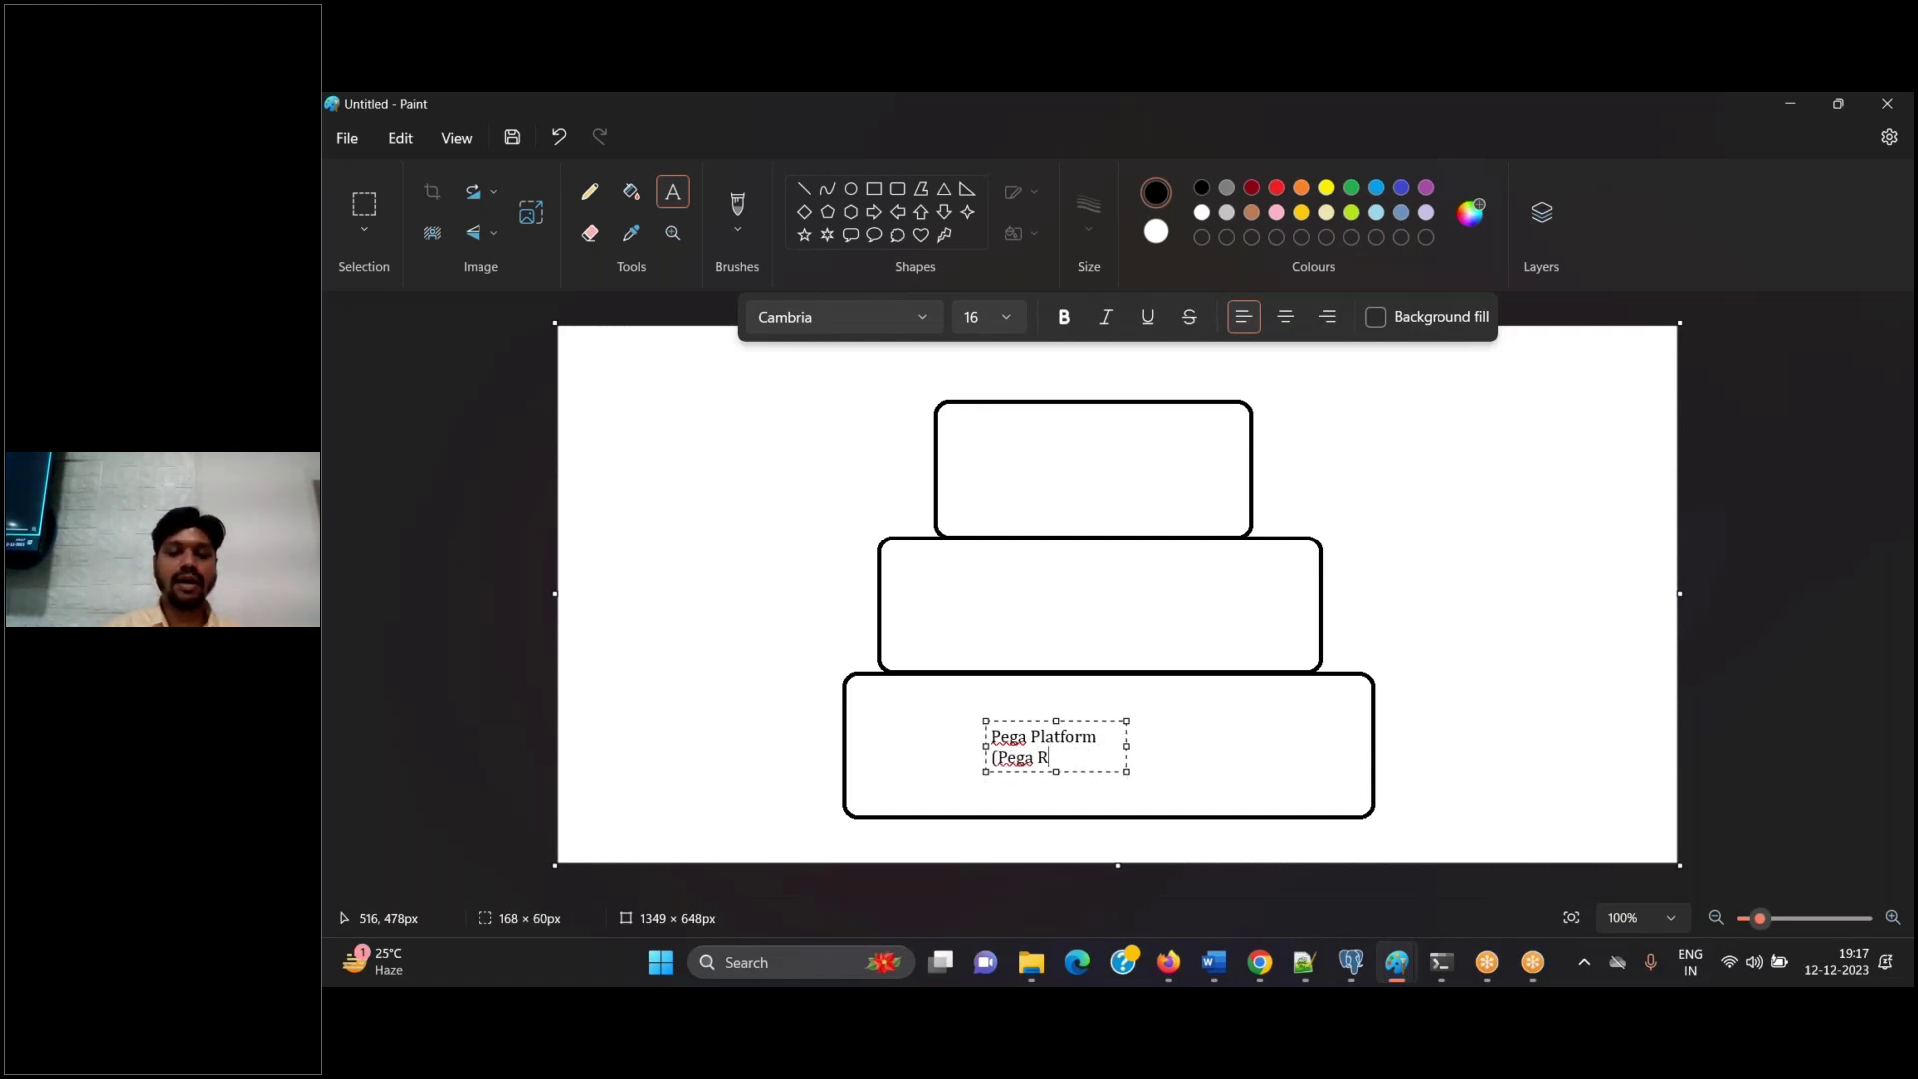
text(ules) application)
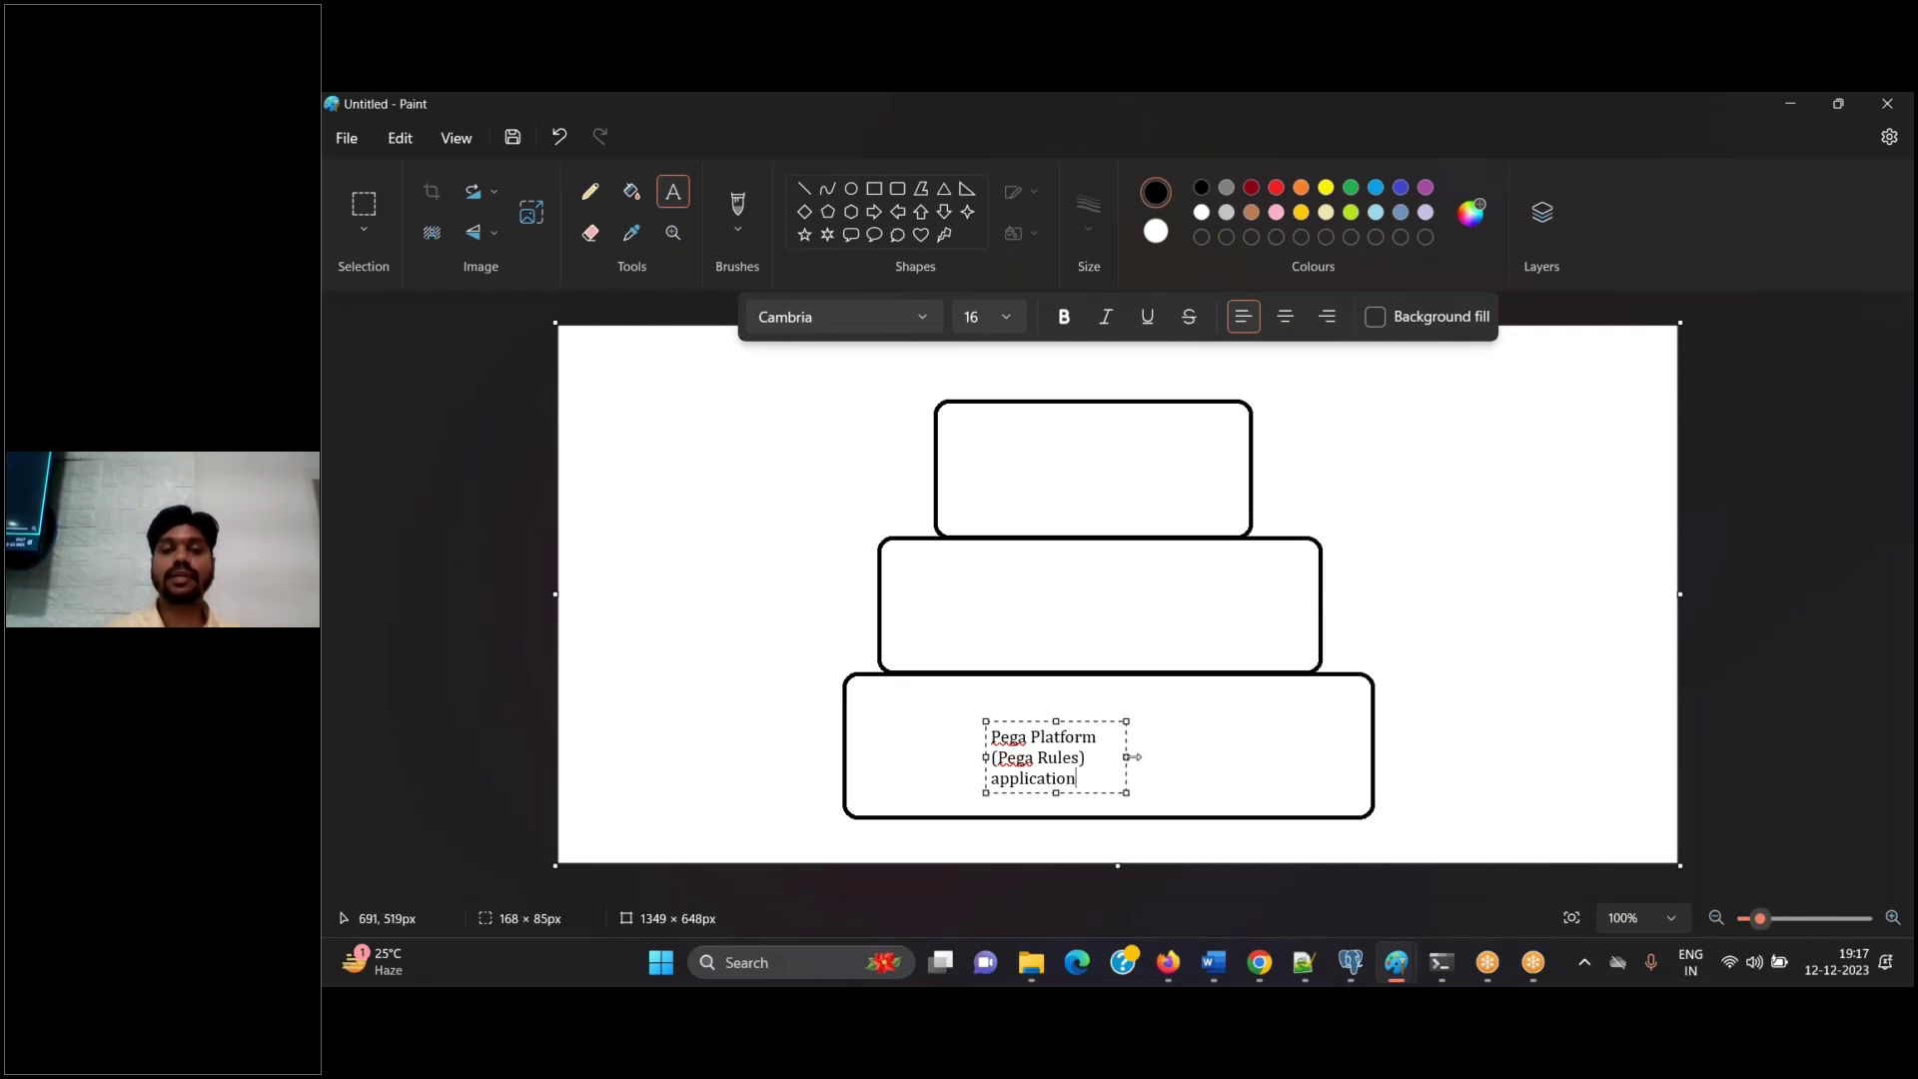
drag(1132, 757, 1348, 757)
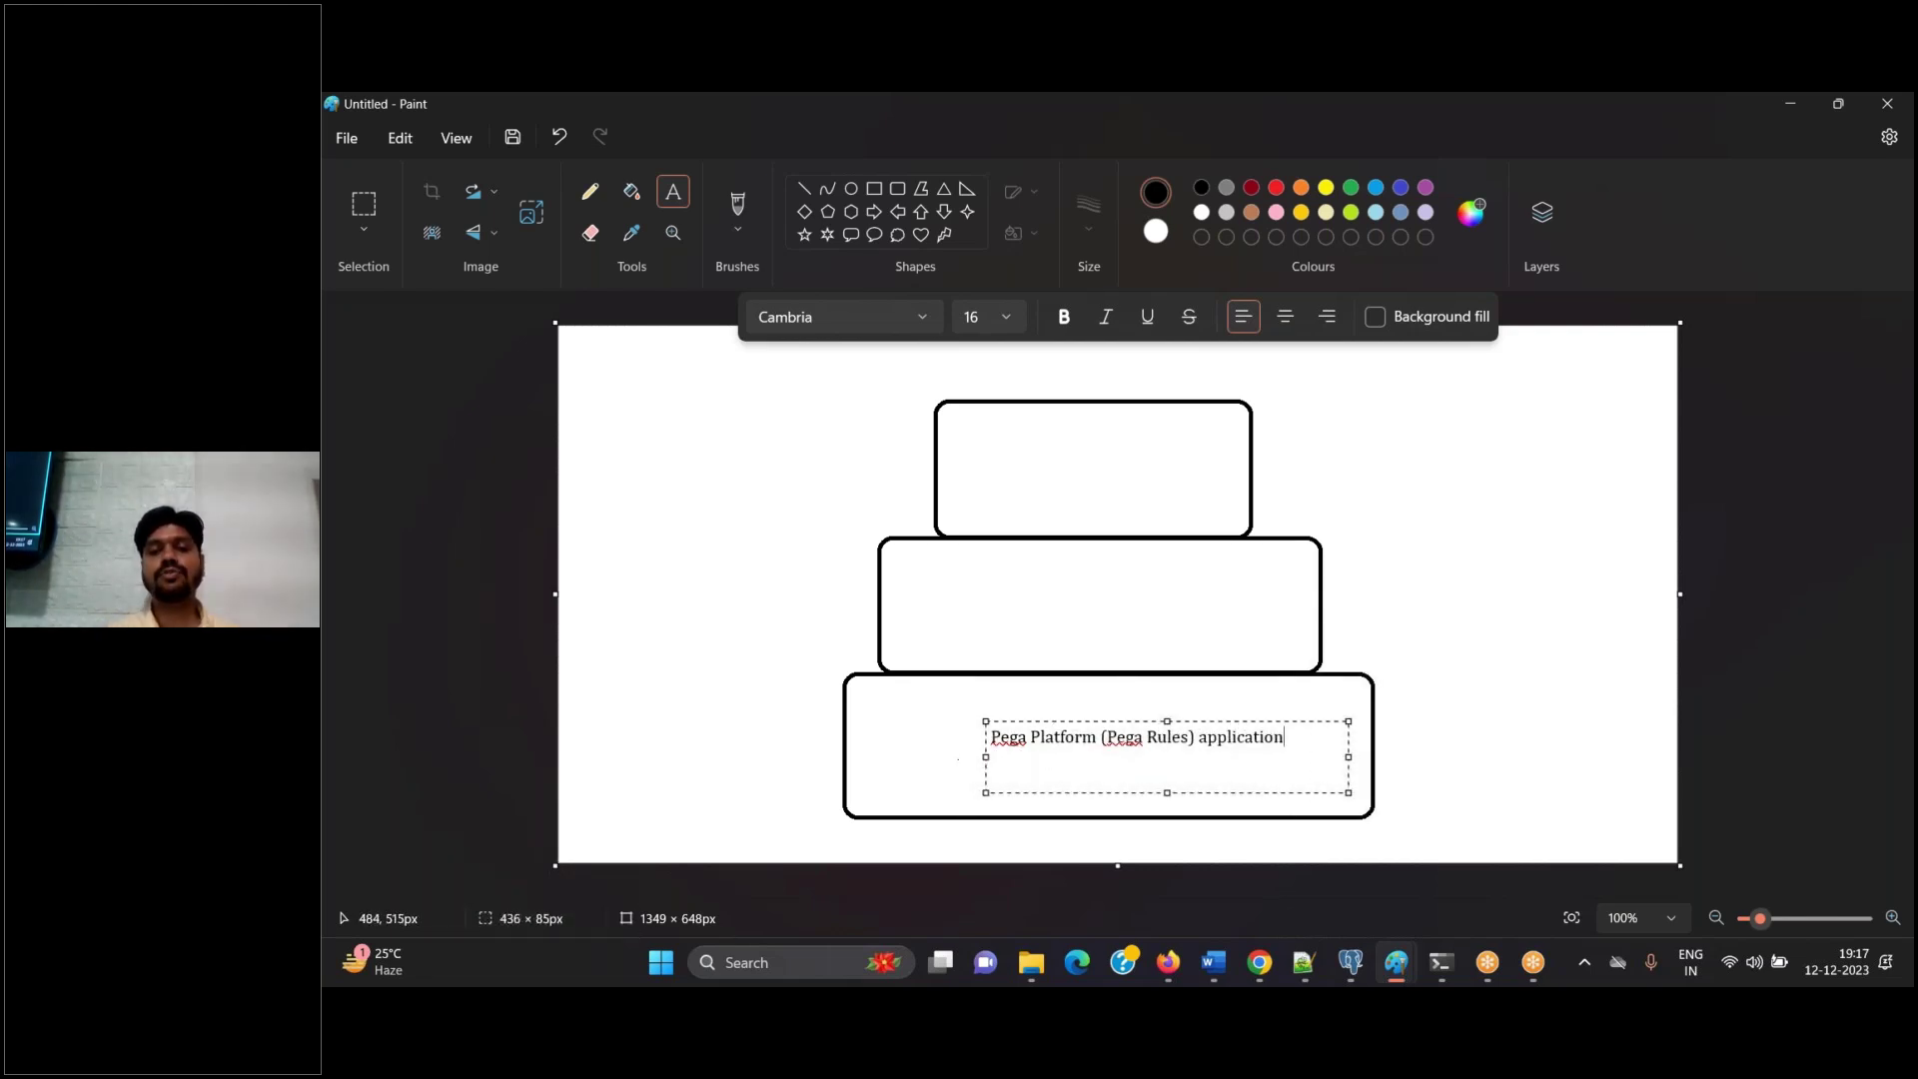
mouse_move(986, 756)
mouse_down()
mouse_move(912, 756)
mouse_move(964, 759)
mouse_up()
text(Enter)
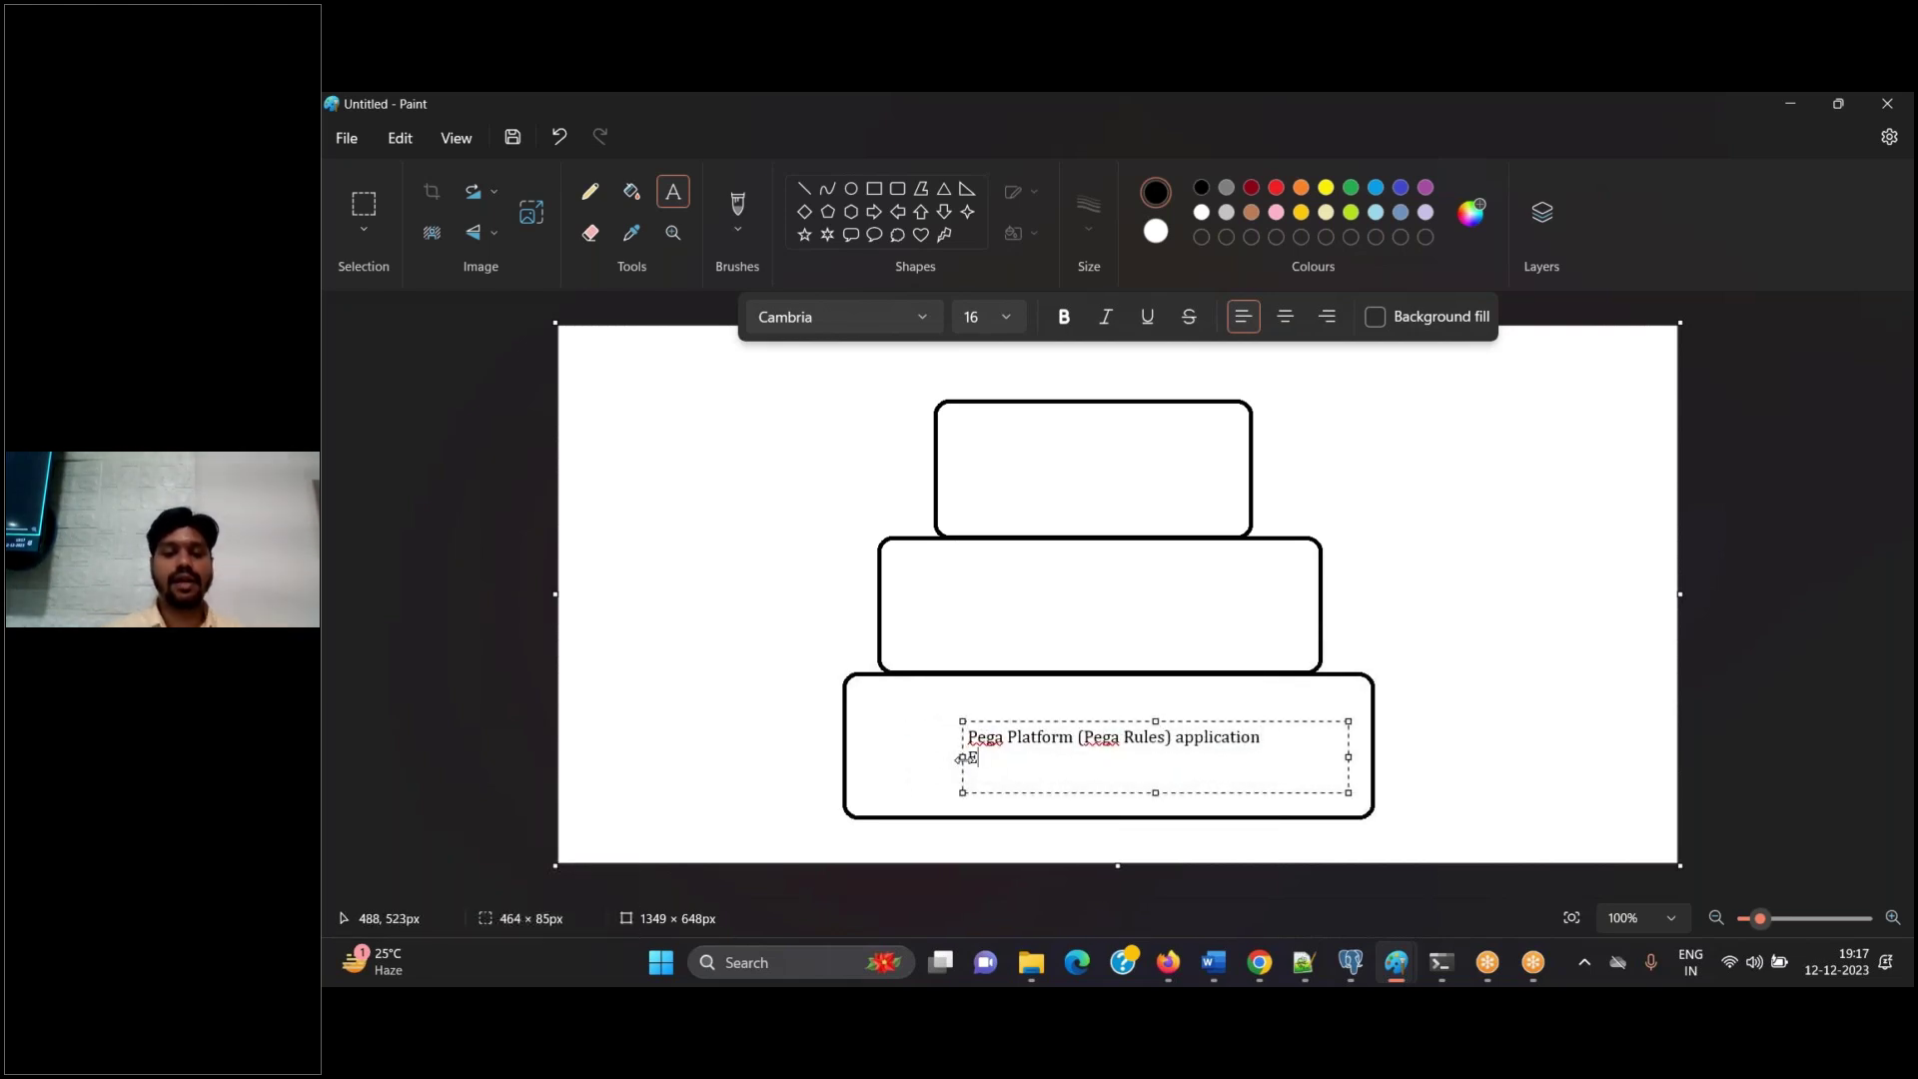
text(prise )
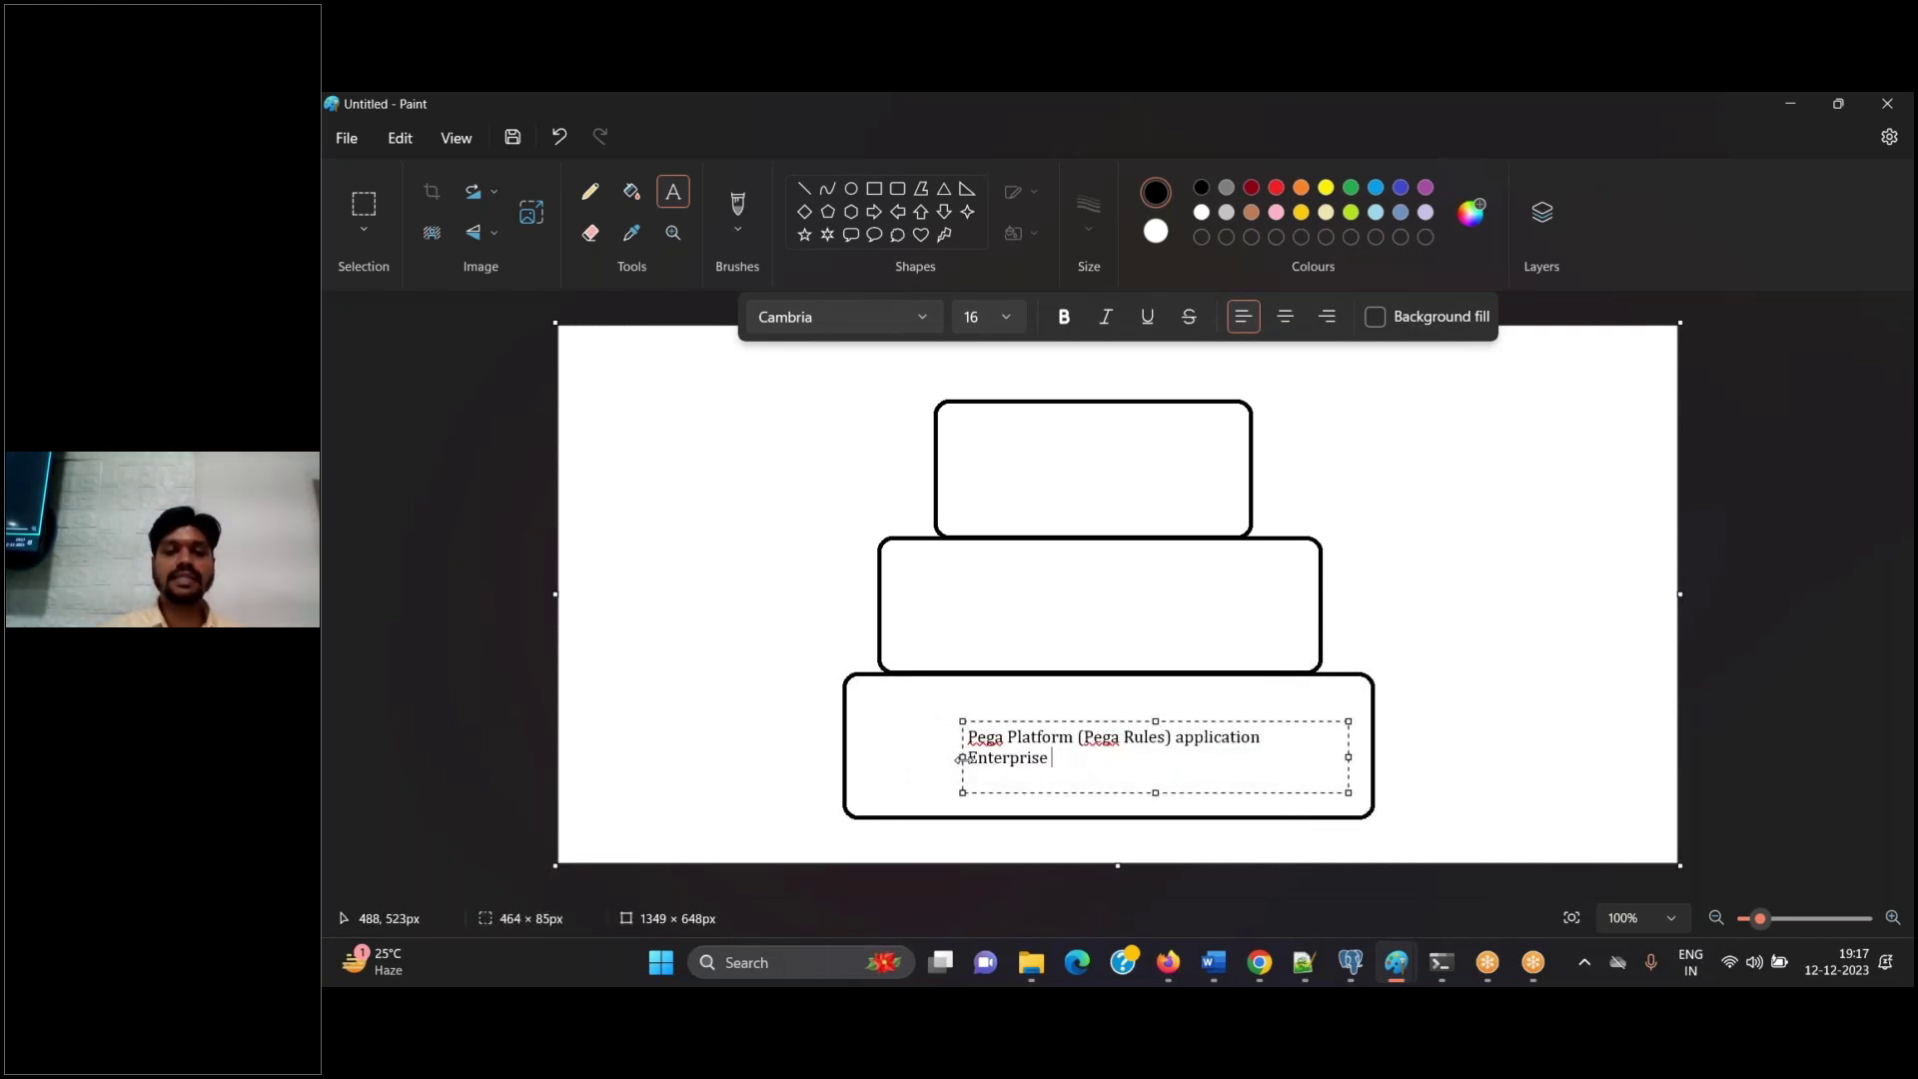
text(Framework)
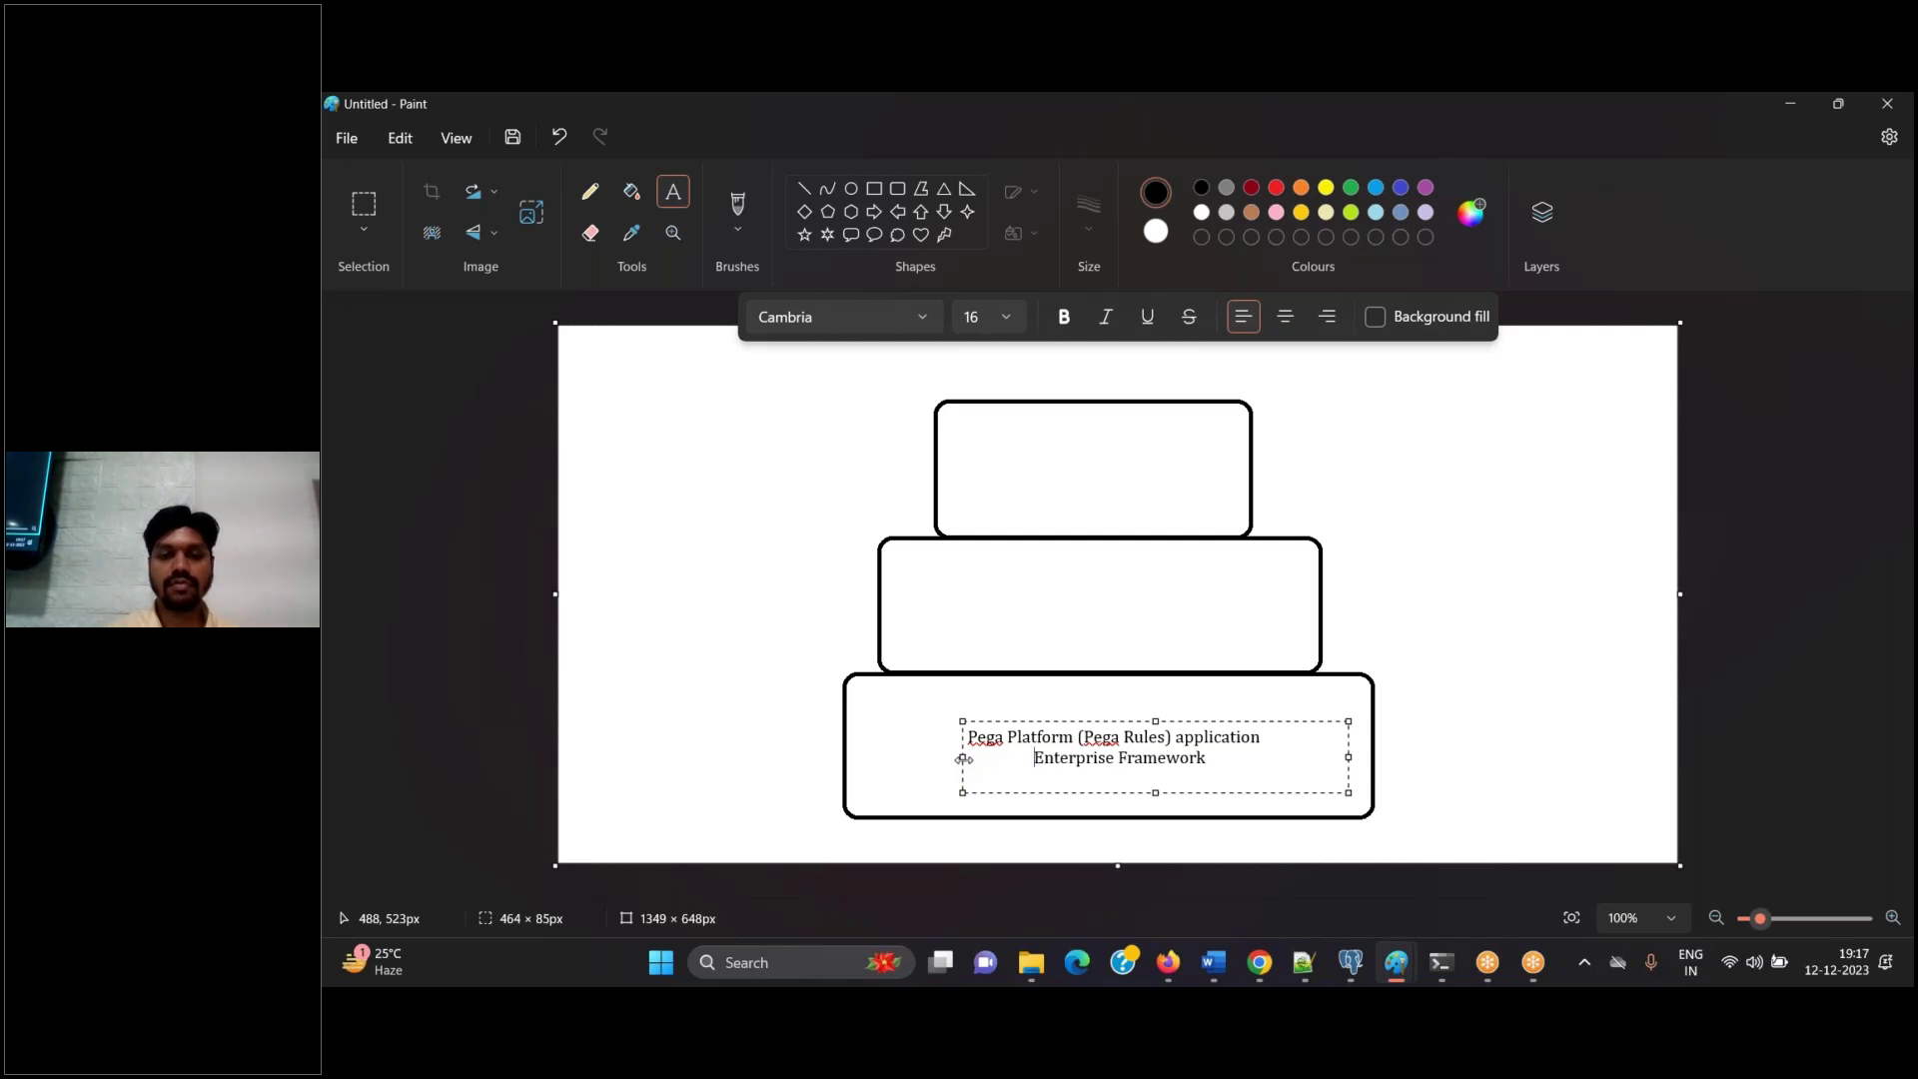
click(1486, 664)
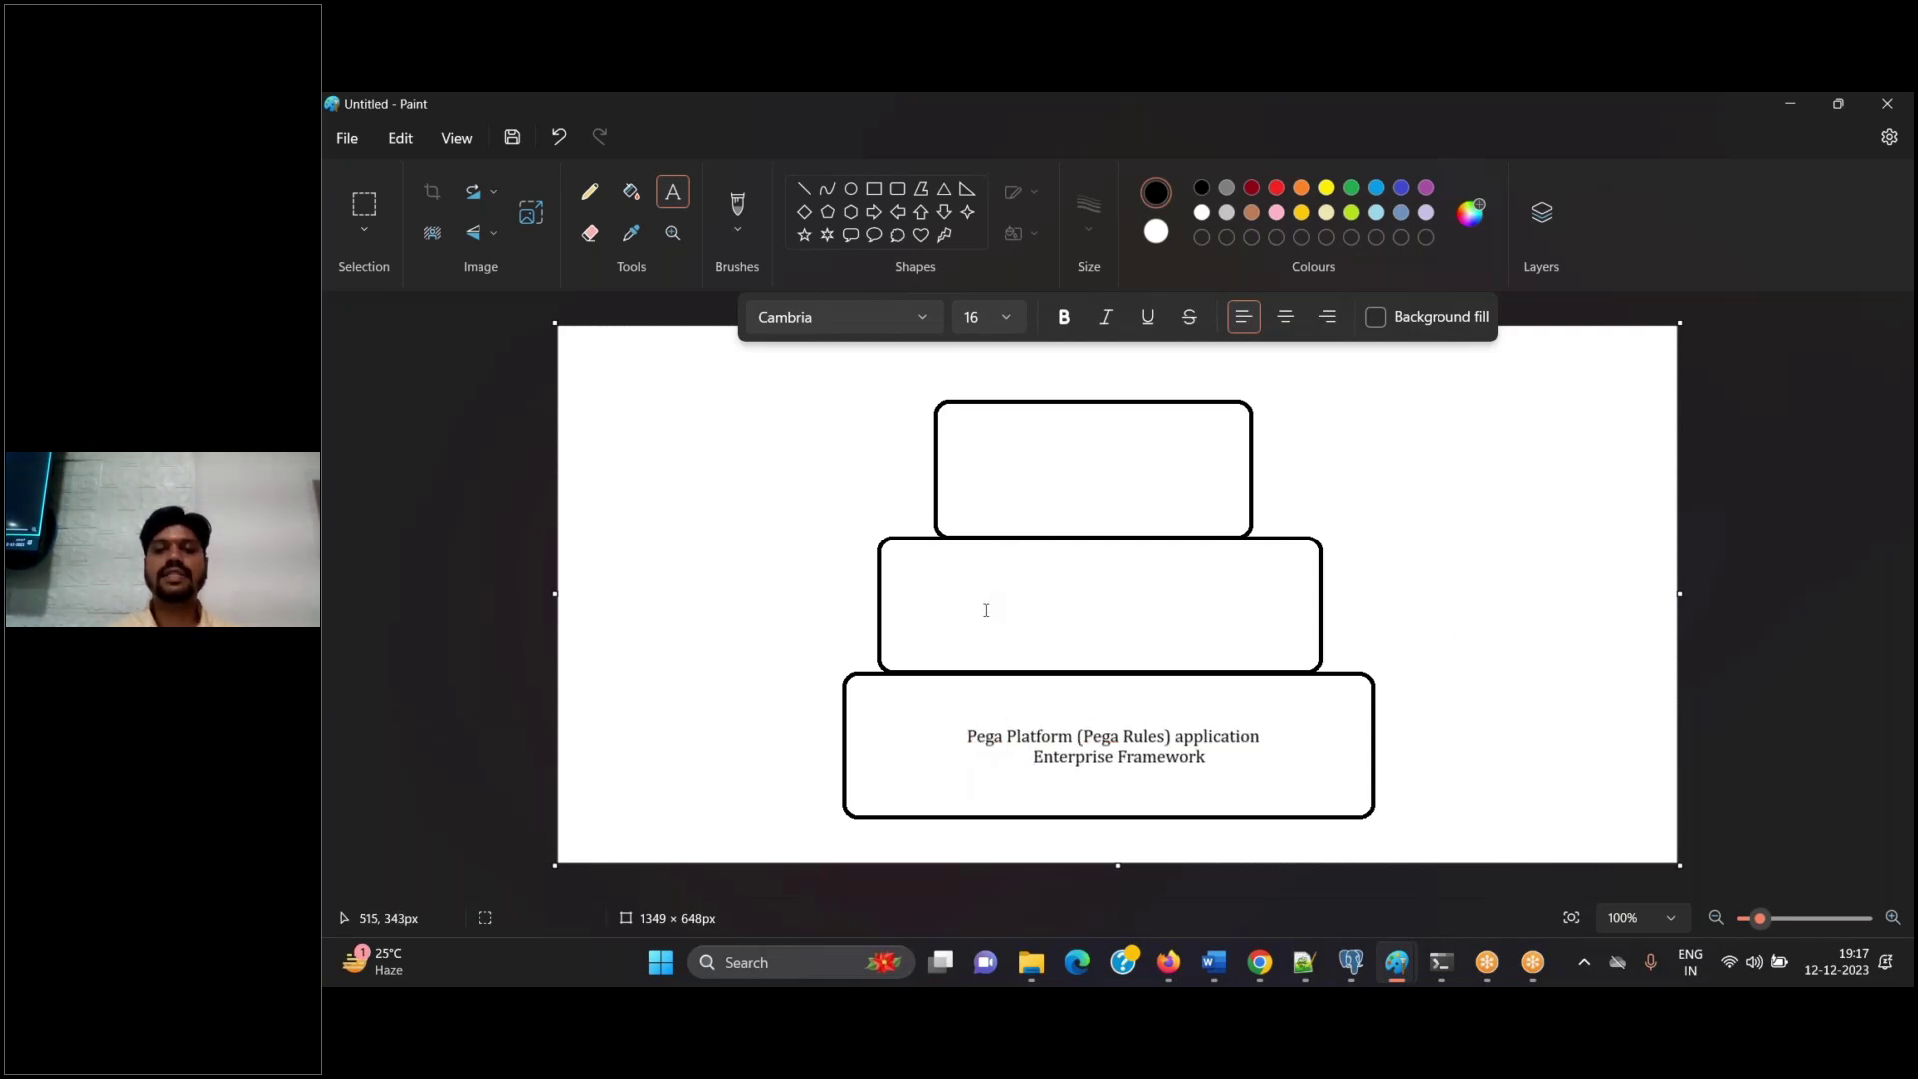
Type 'Sun corp Insurance Group' as the first line in the middle box
click(994, 579)
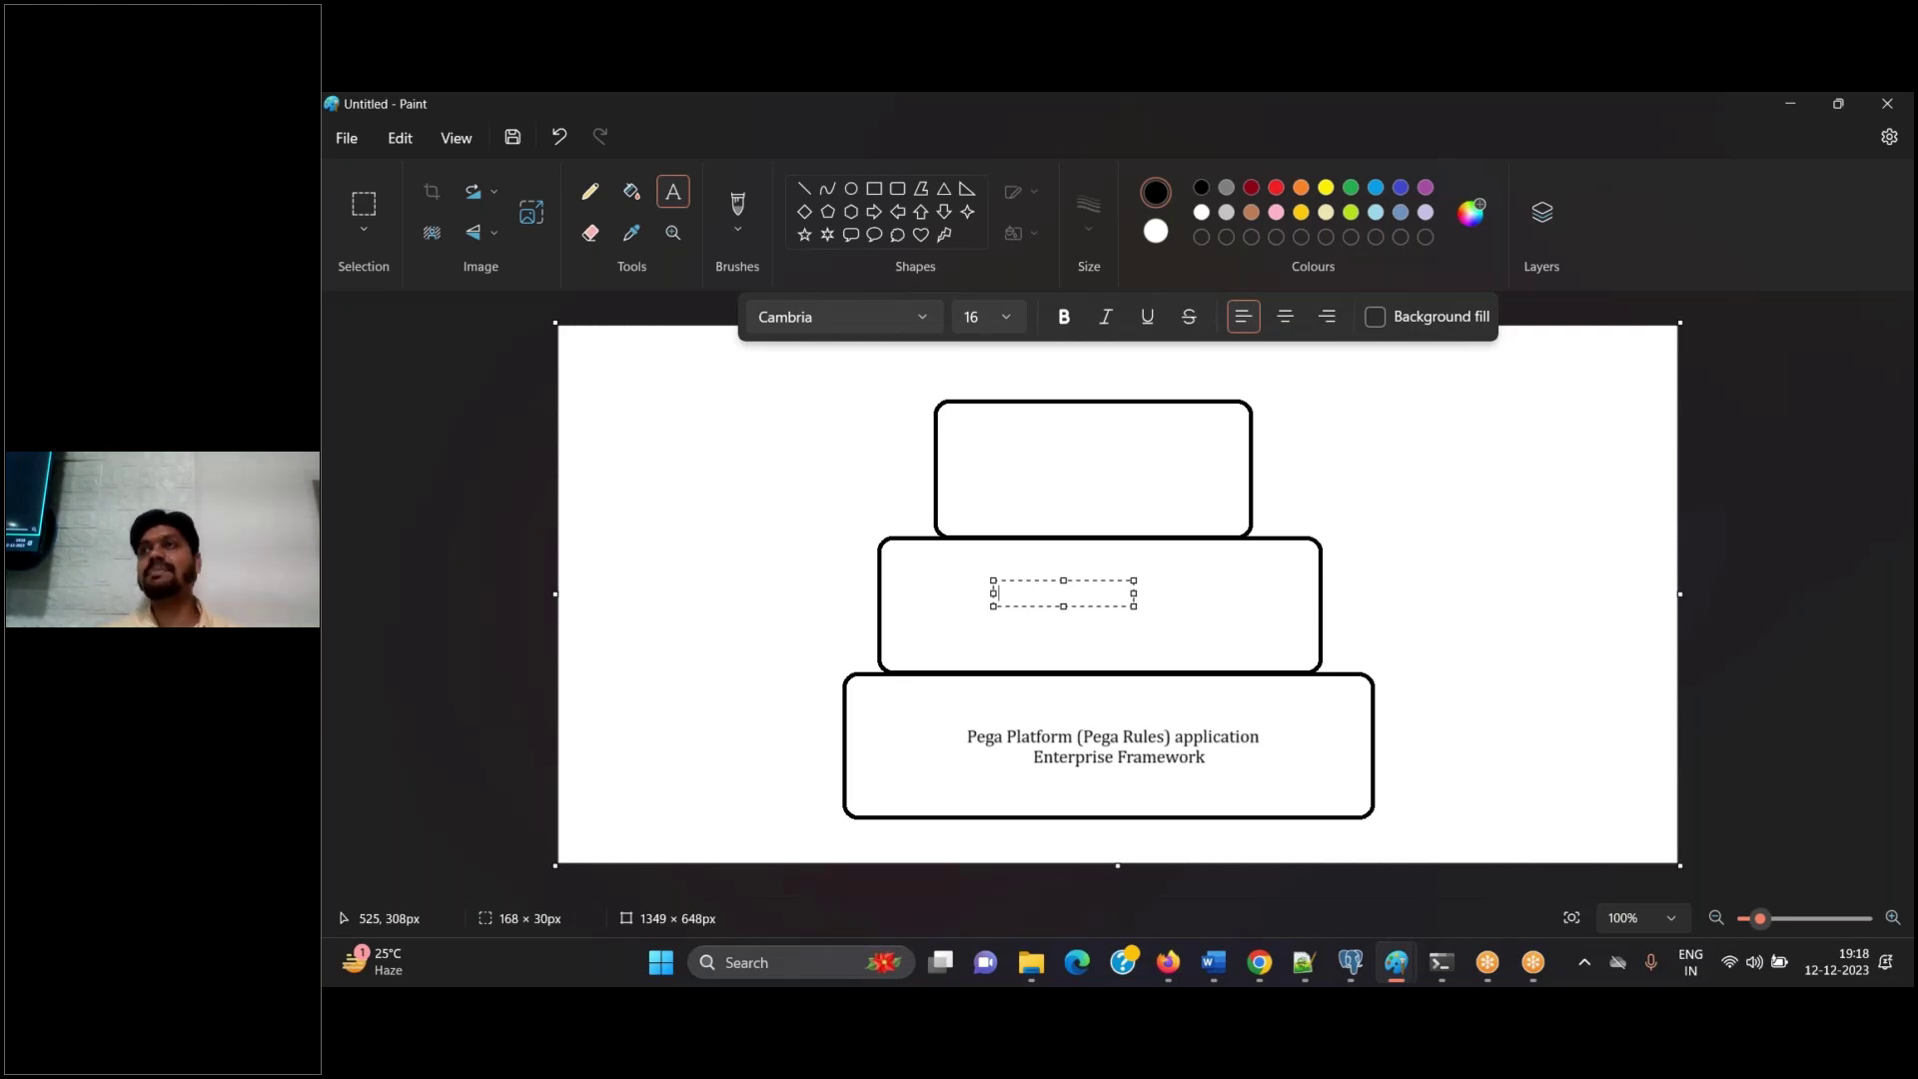
text(Sun corp)
text(ltd)
key(BackSpace)
key(BackSpace)
text(nsurance)
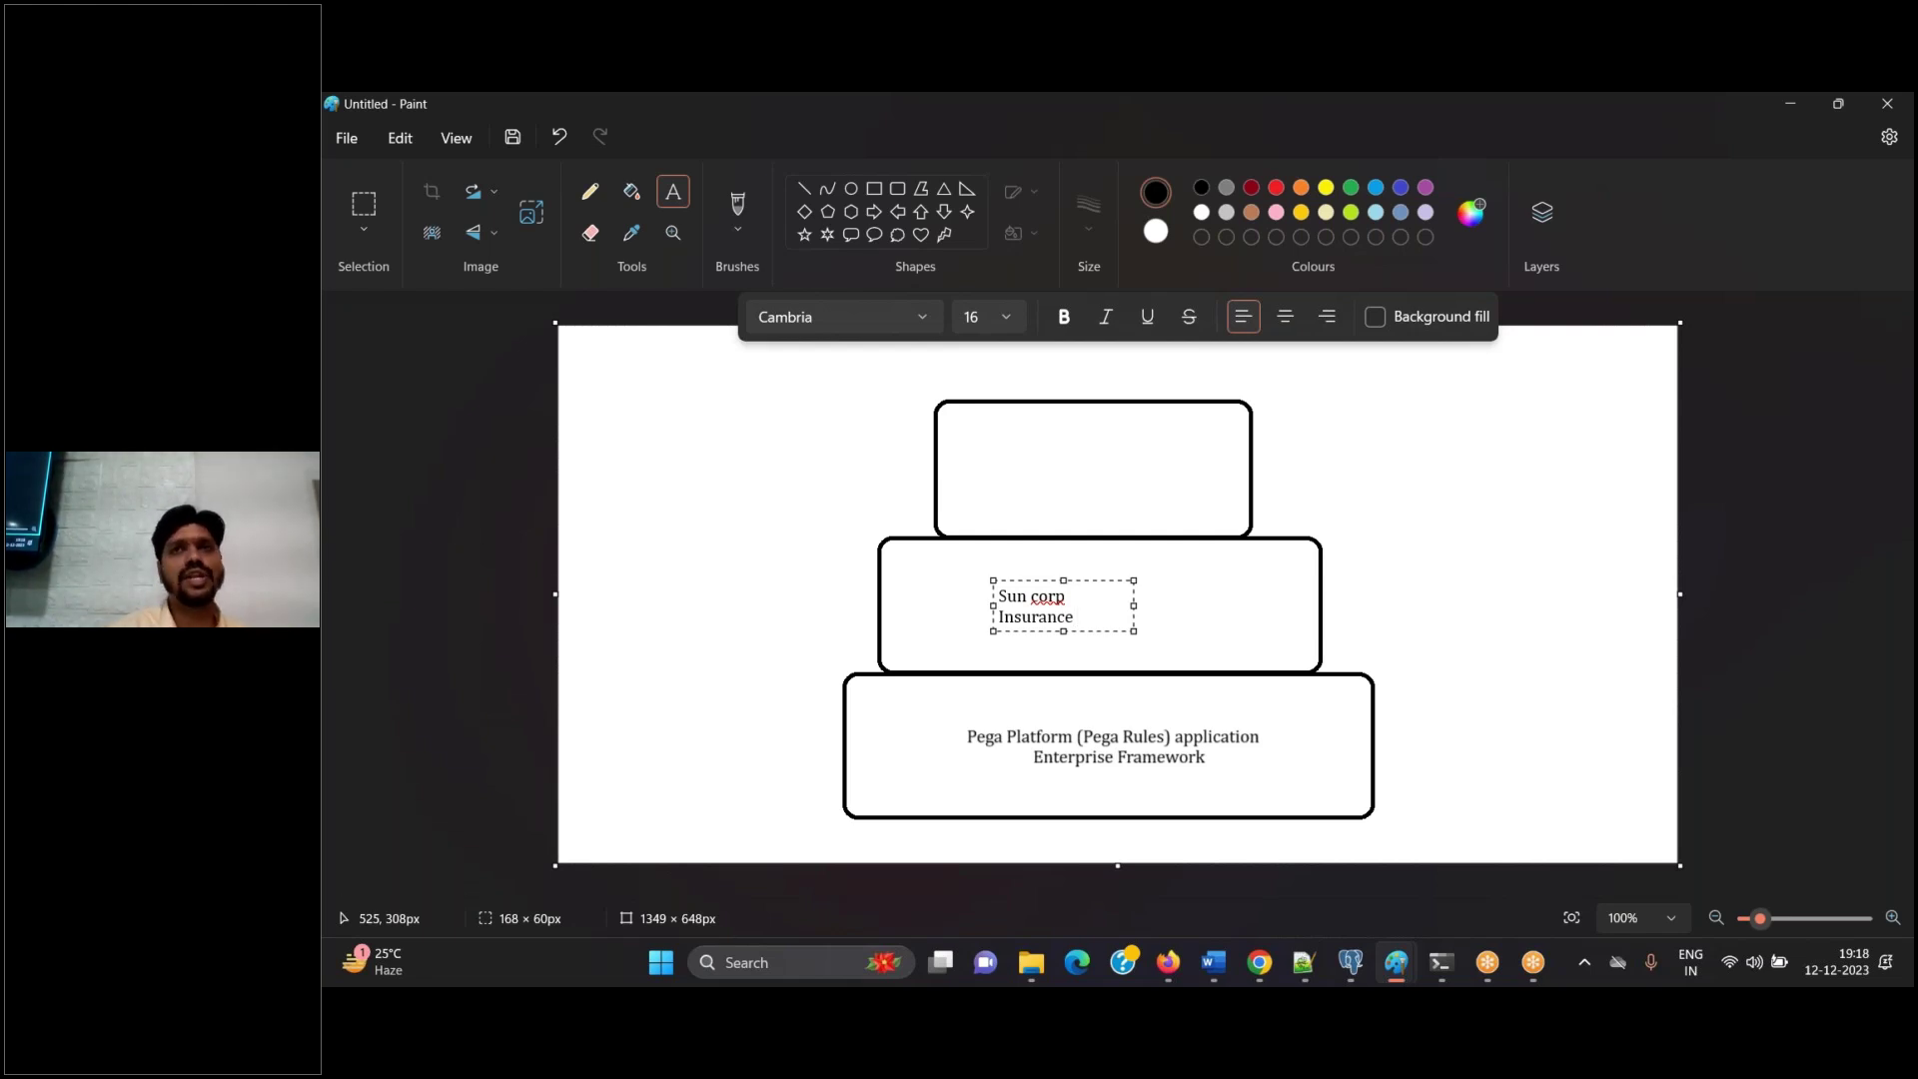
text( Grou)
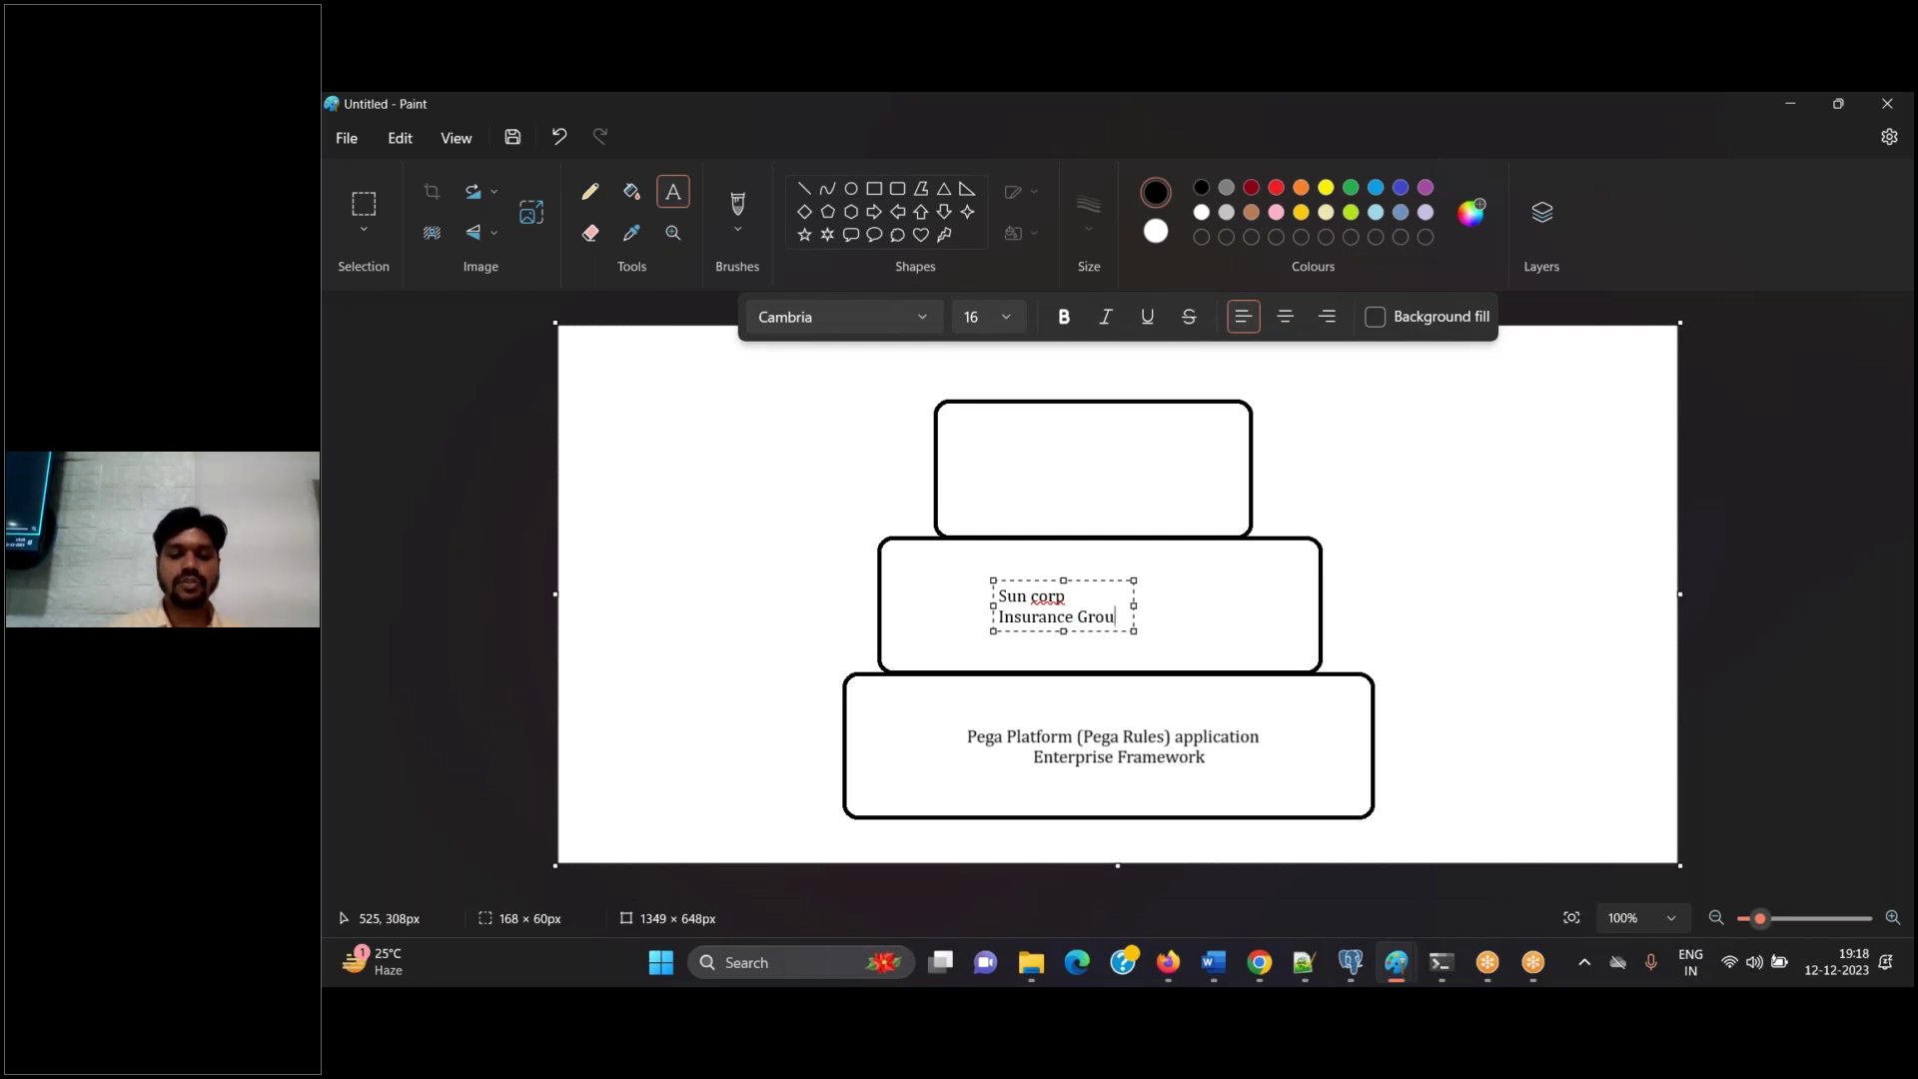
text(p)
drag(1134, 605, 1320, 612)
Add 'Business Framework' on a second line and capitalise 'Corp'
key(Return)
text(Fra)
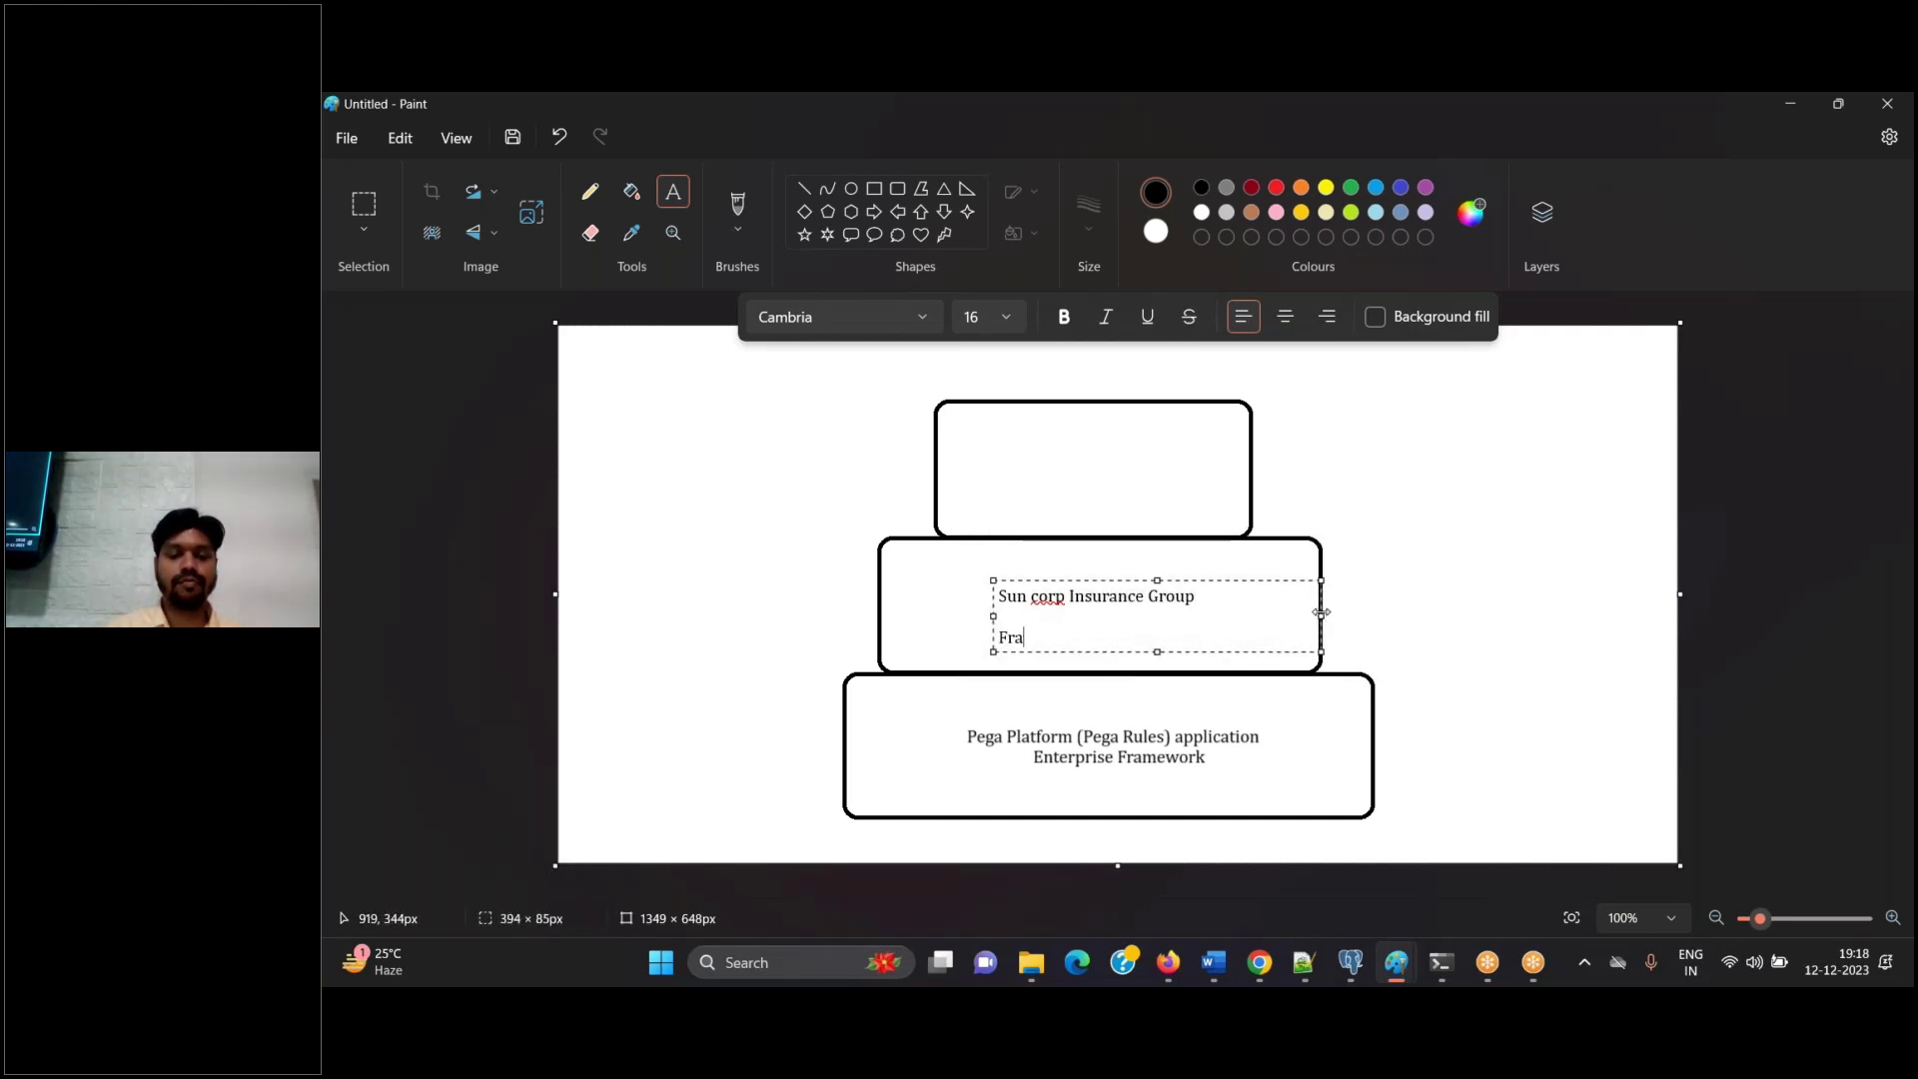
key(BackSpace)
text(usi)
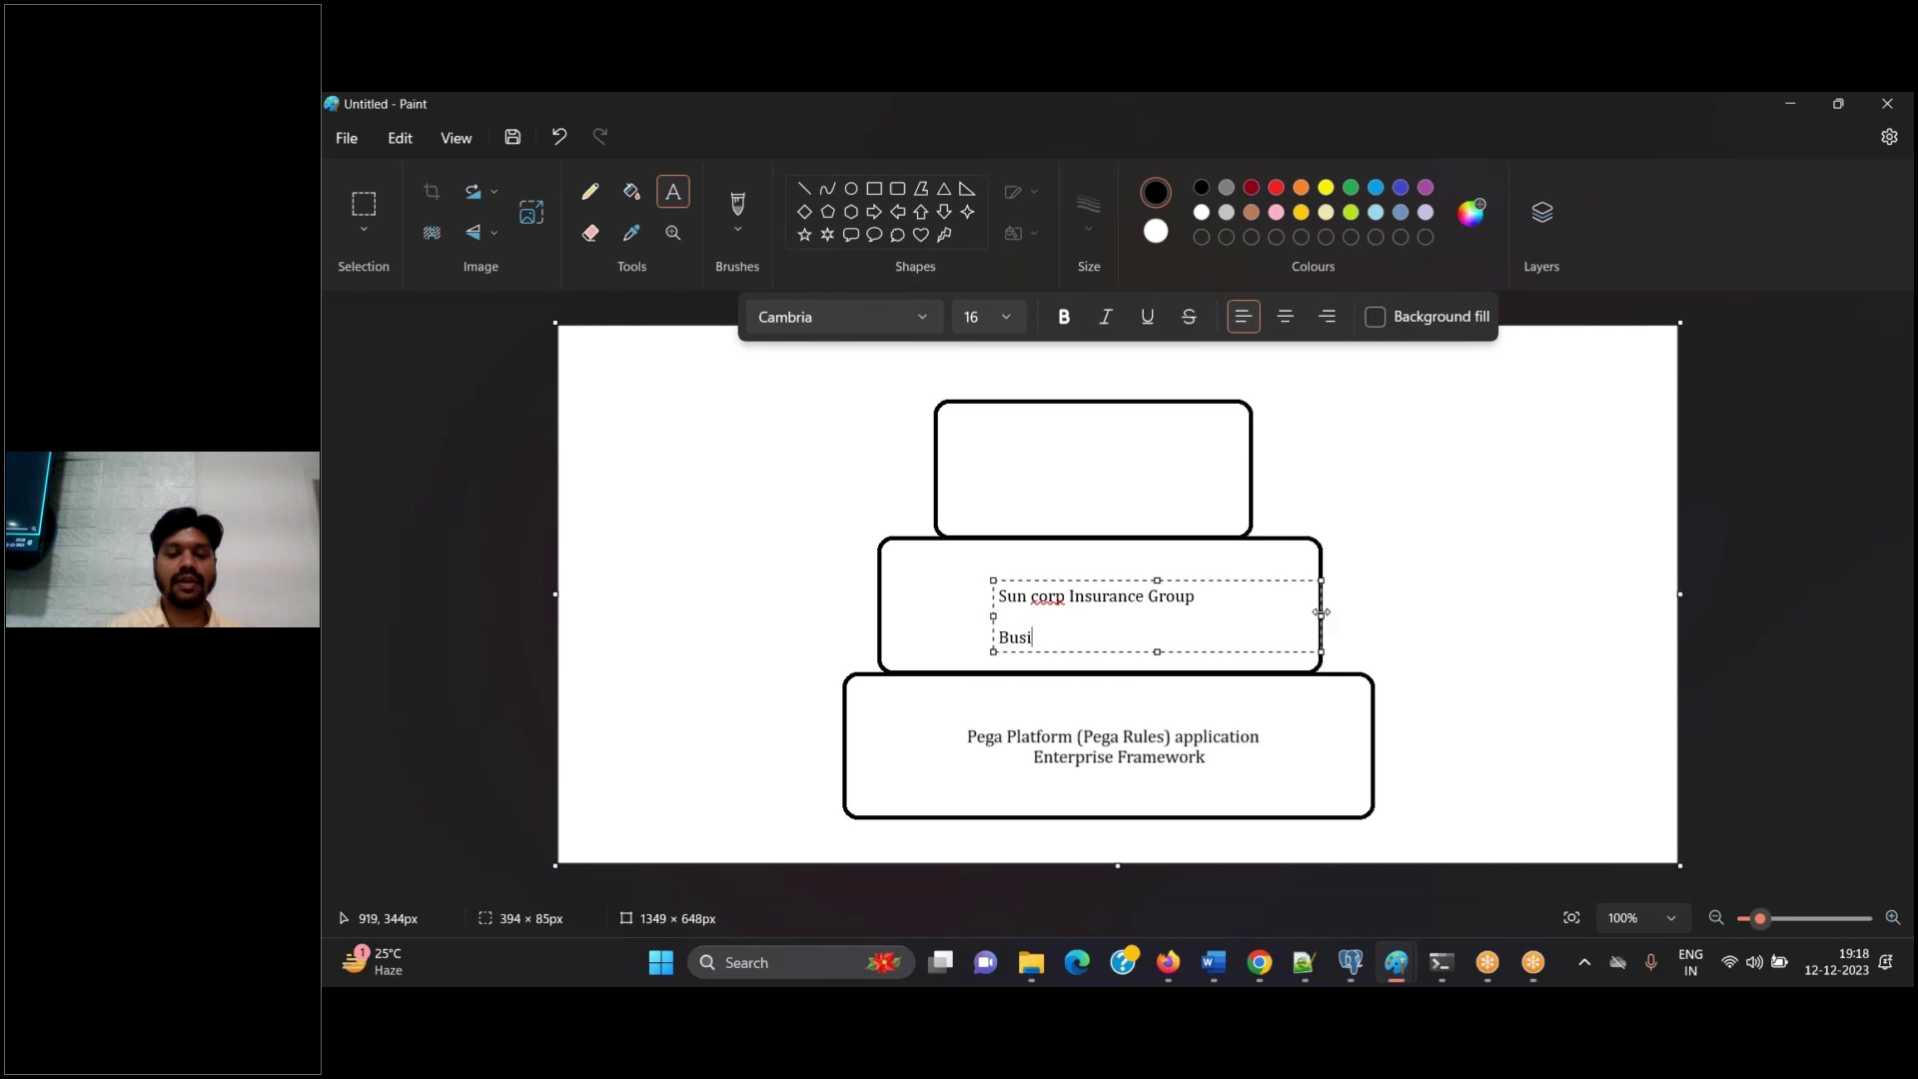
text(ness Framework)
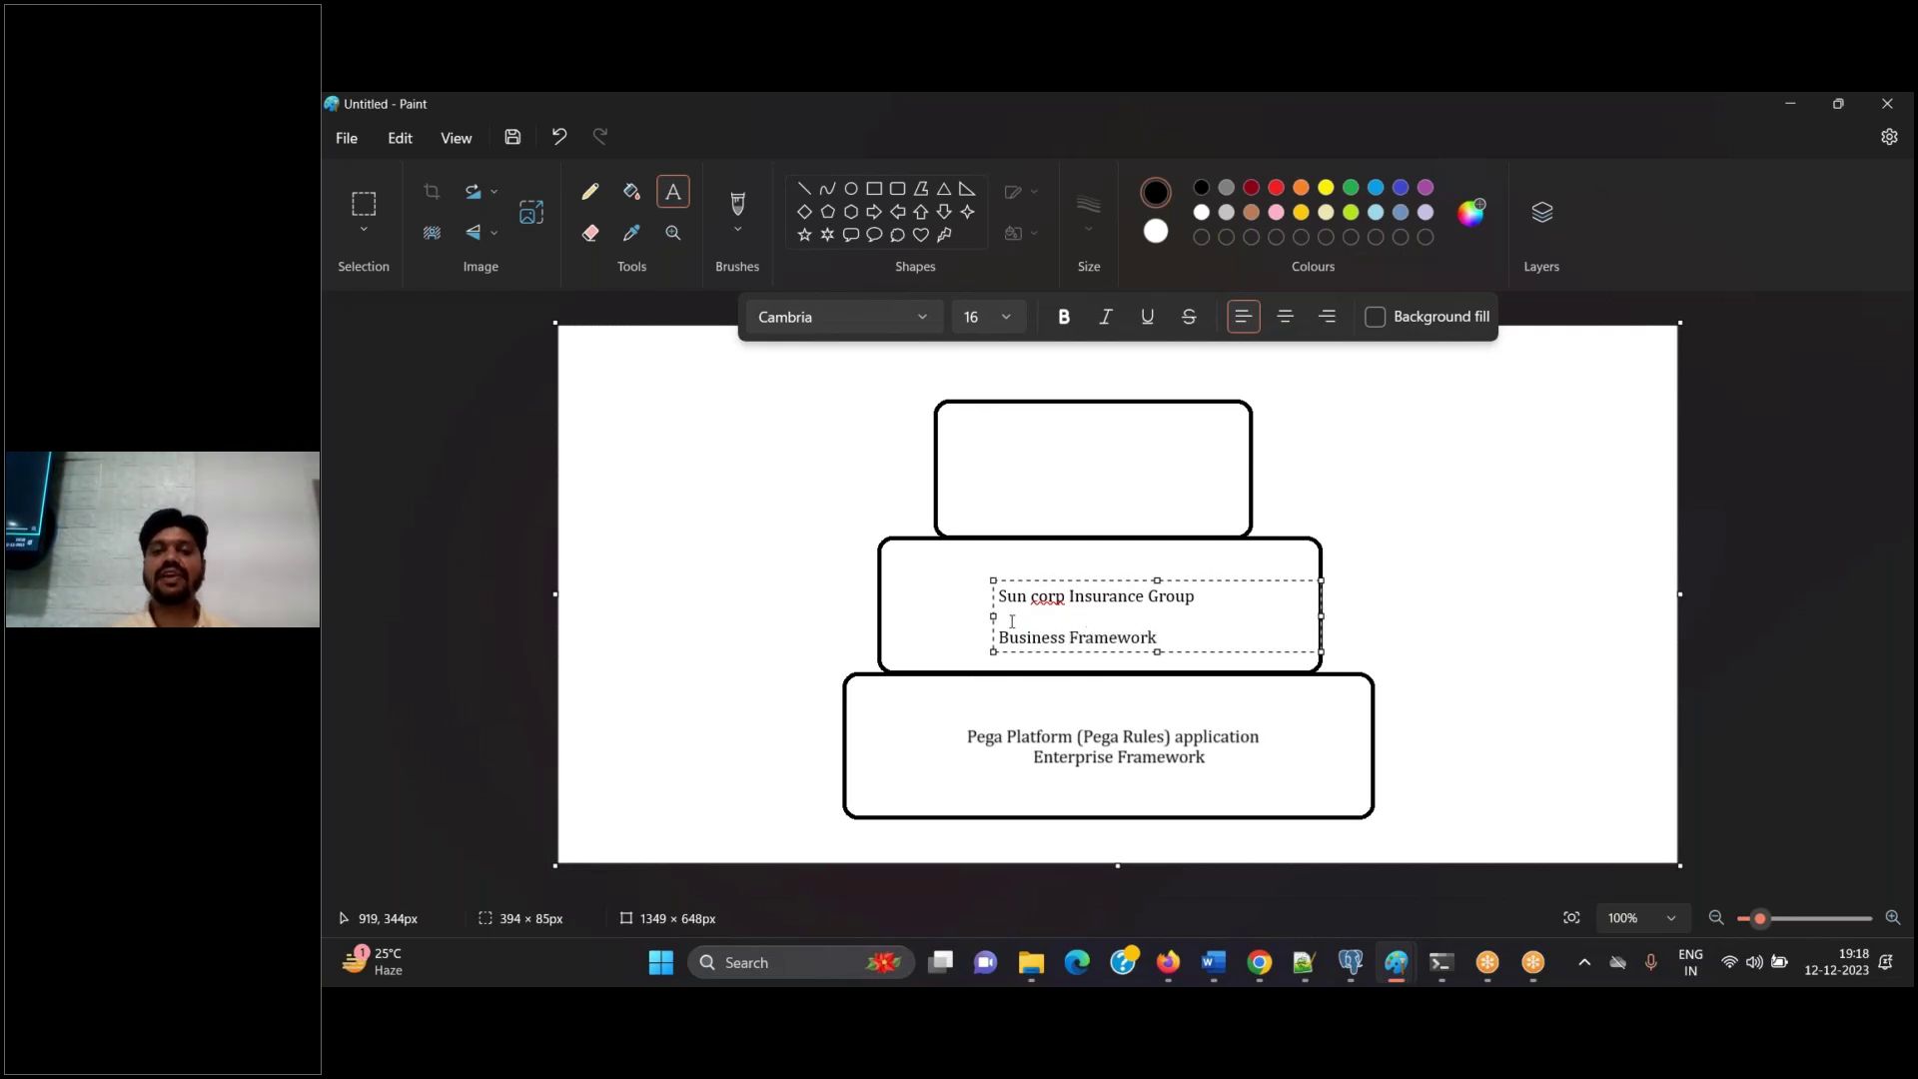
drag(993, 616, 946, 616)
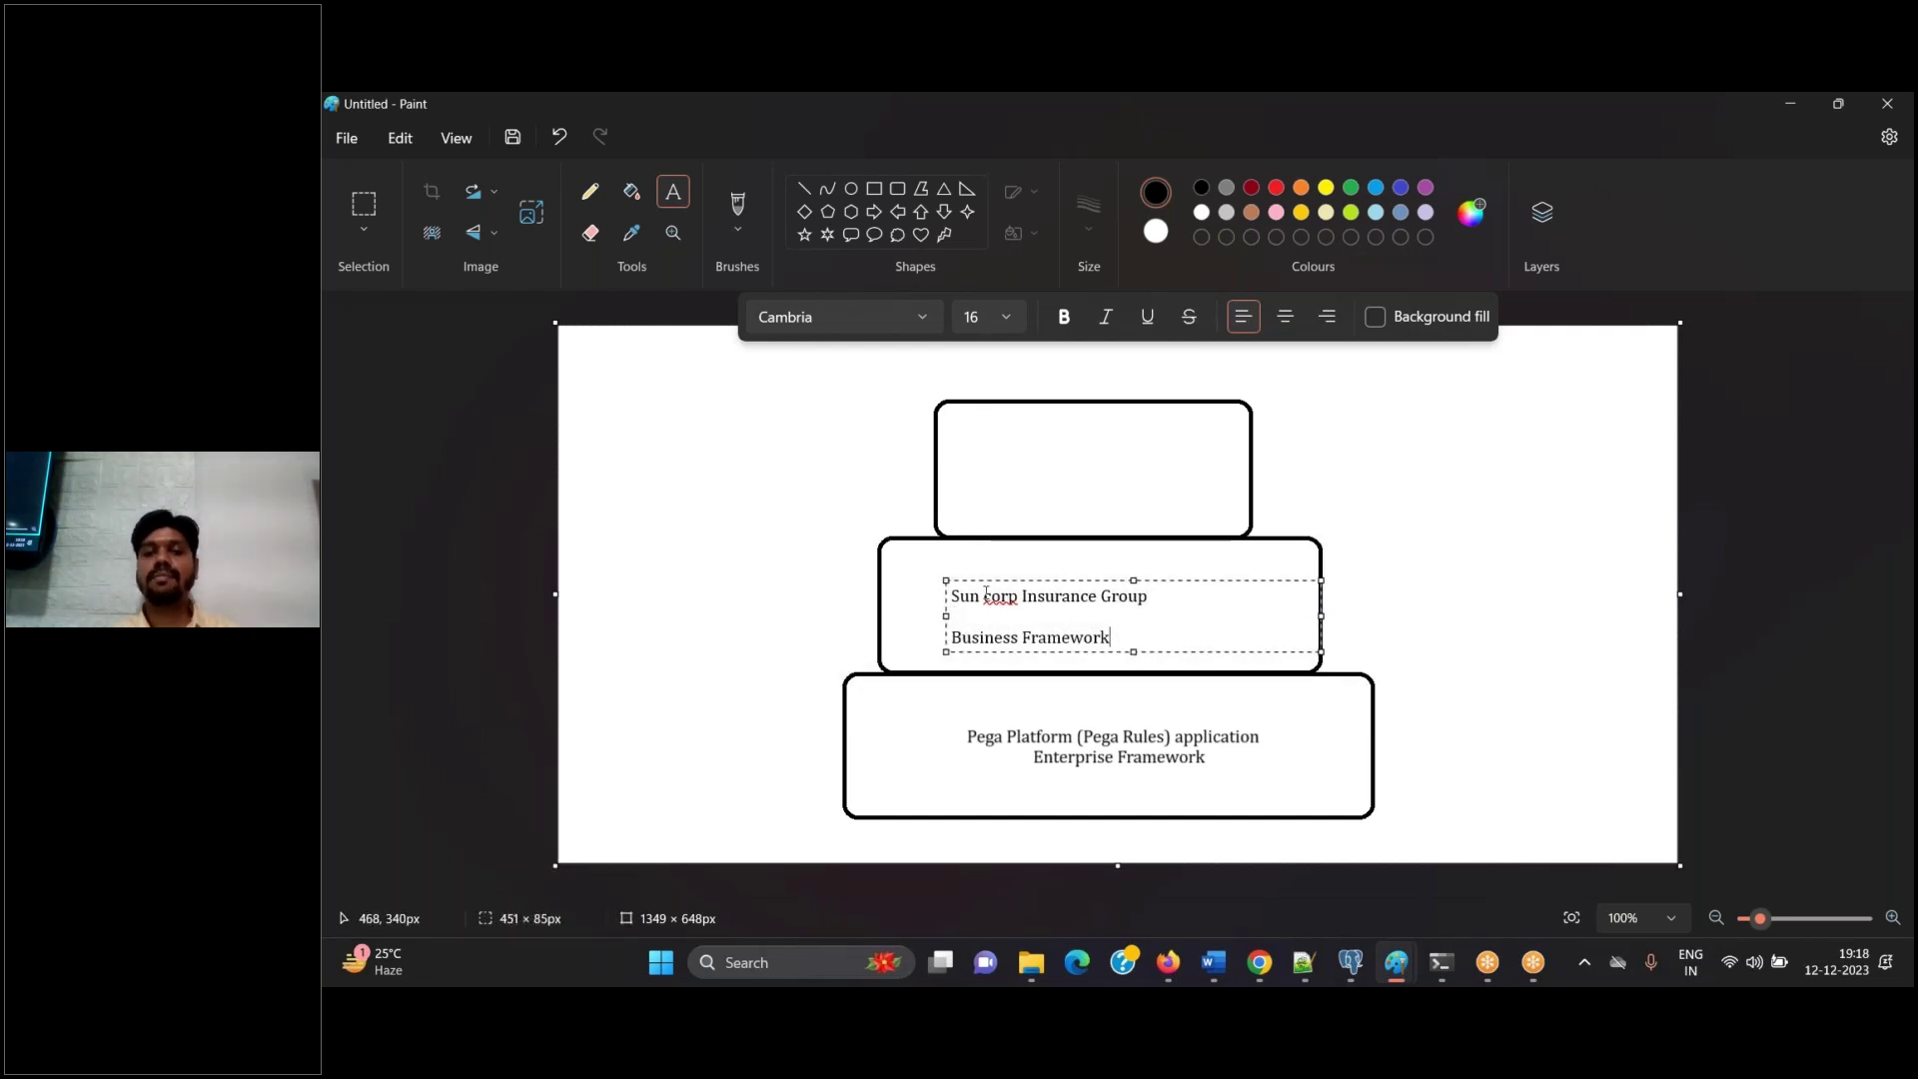
click(992, 595)
key(BackSpace)
text(C)
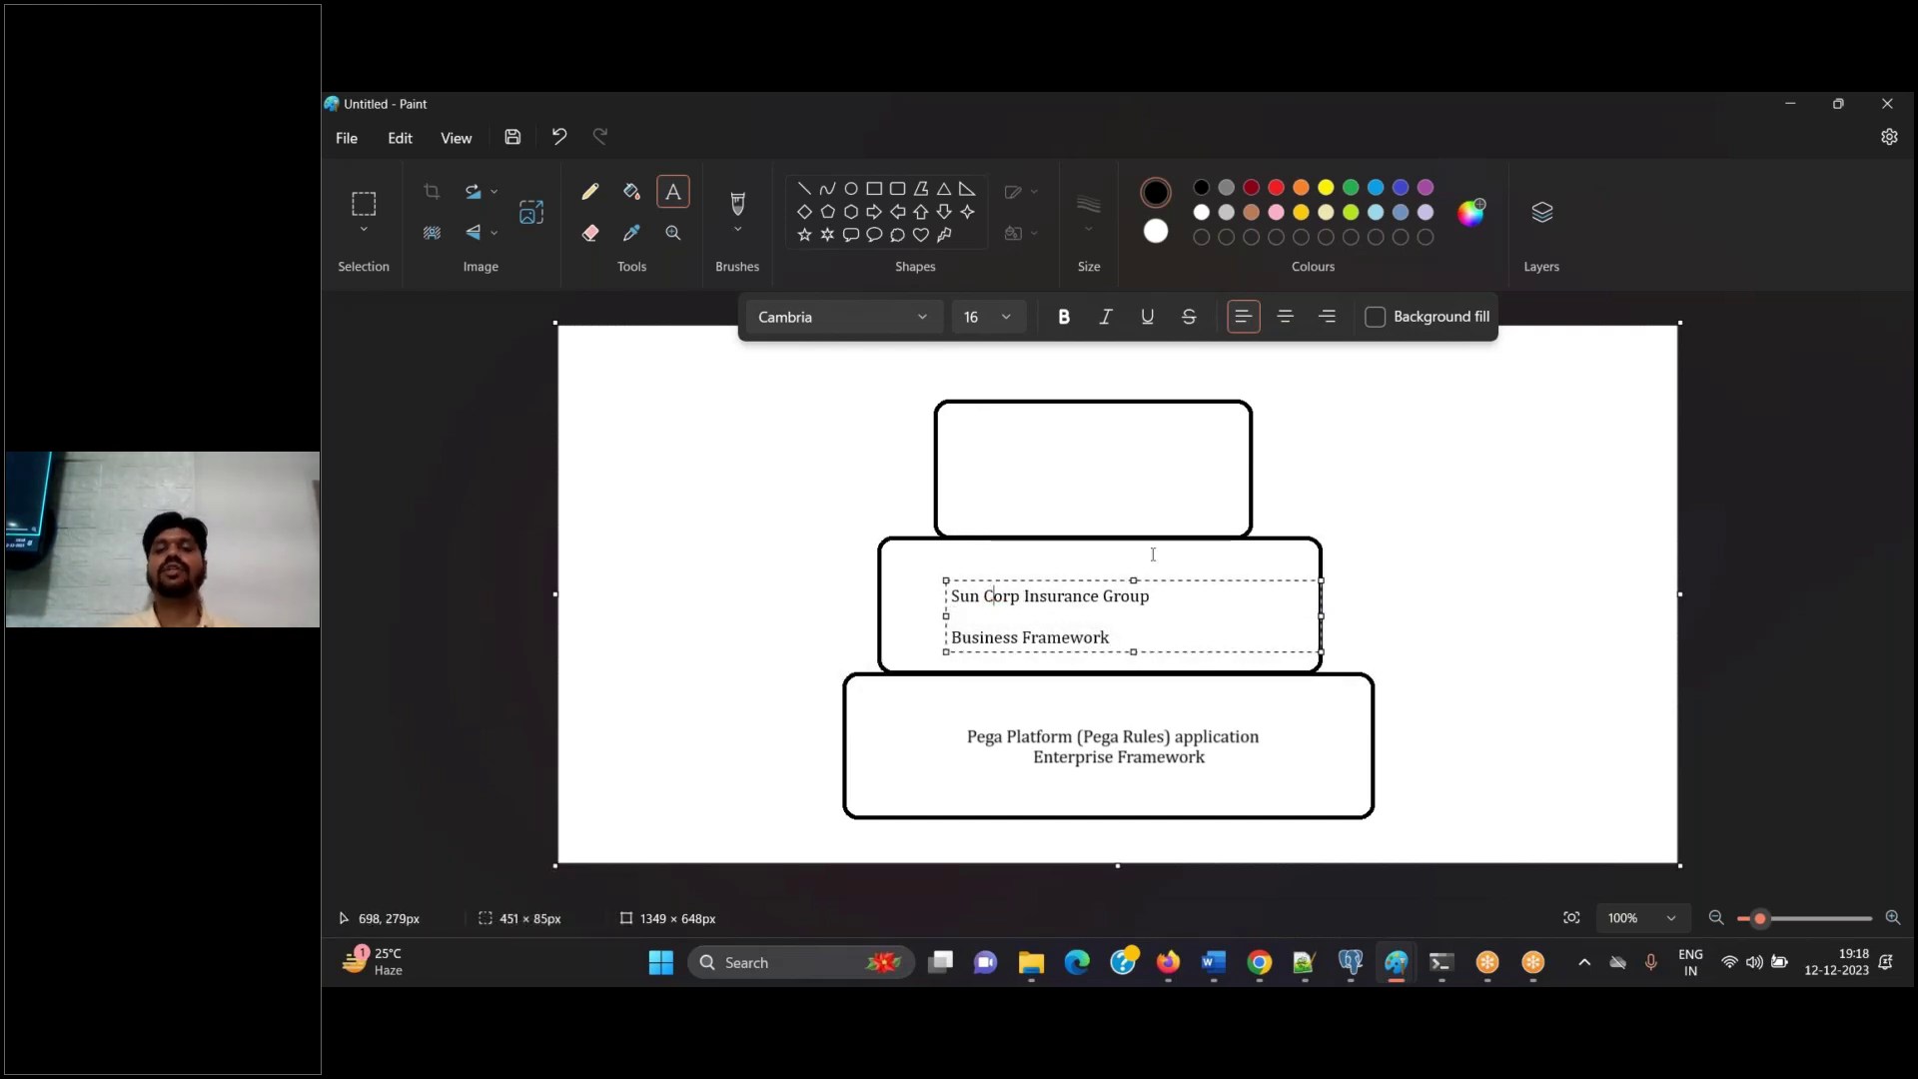
Type 'Sun Corp Vehicle Insurance' in the top box, fixing the spelling and capitalisation
click(999, 445)
click(999, 446)
text(Su)
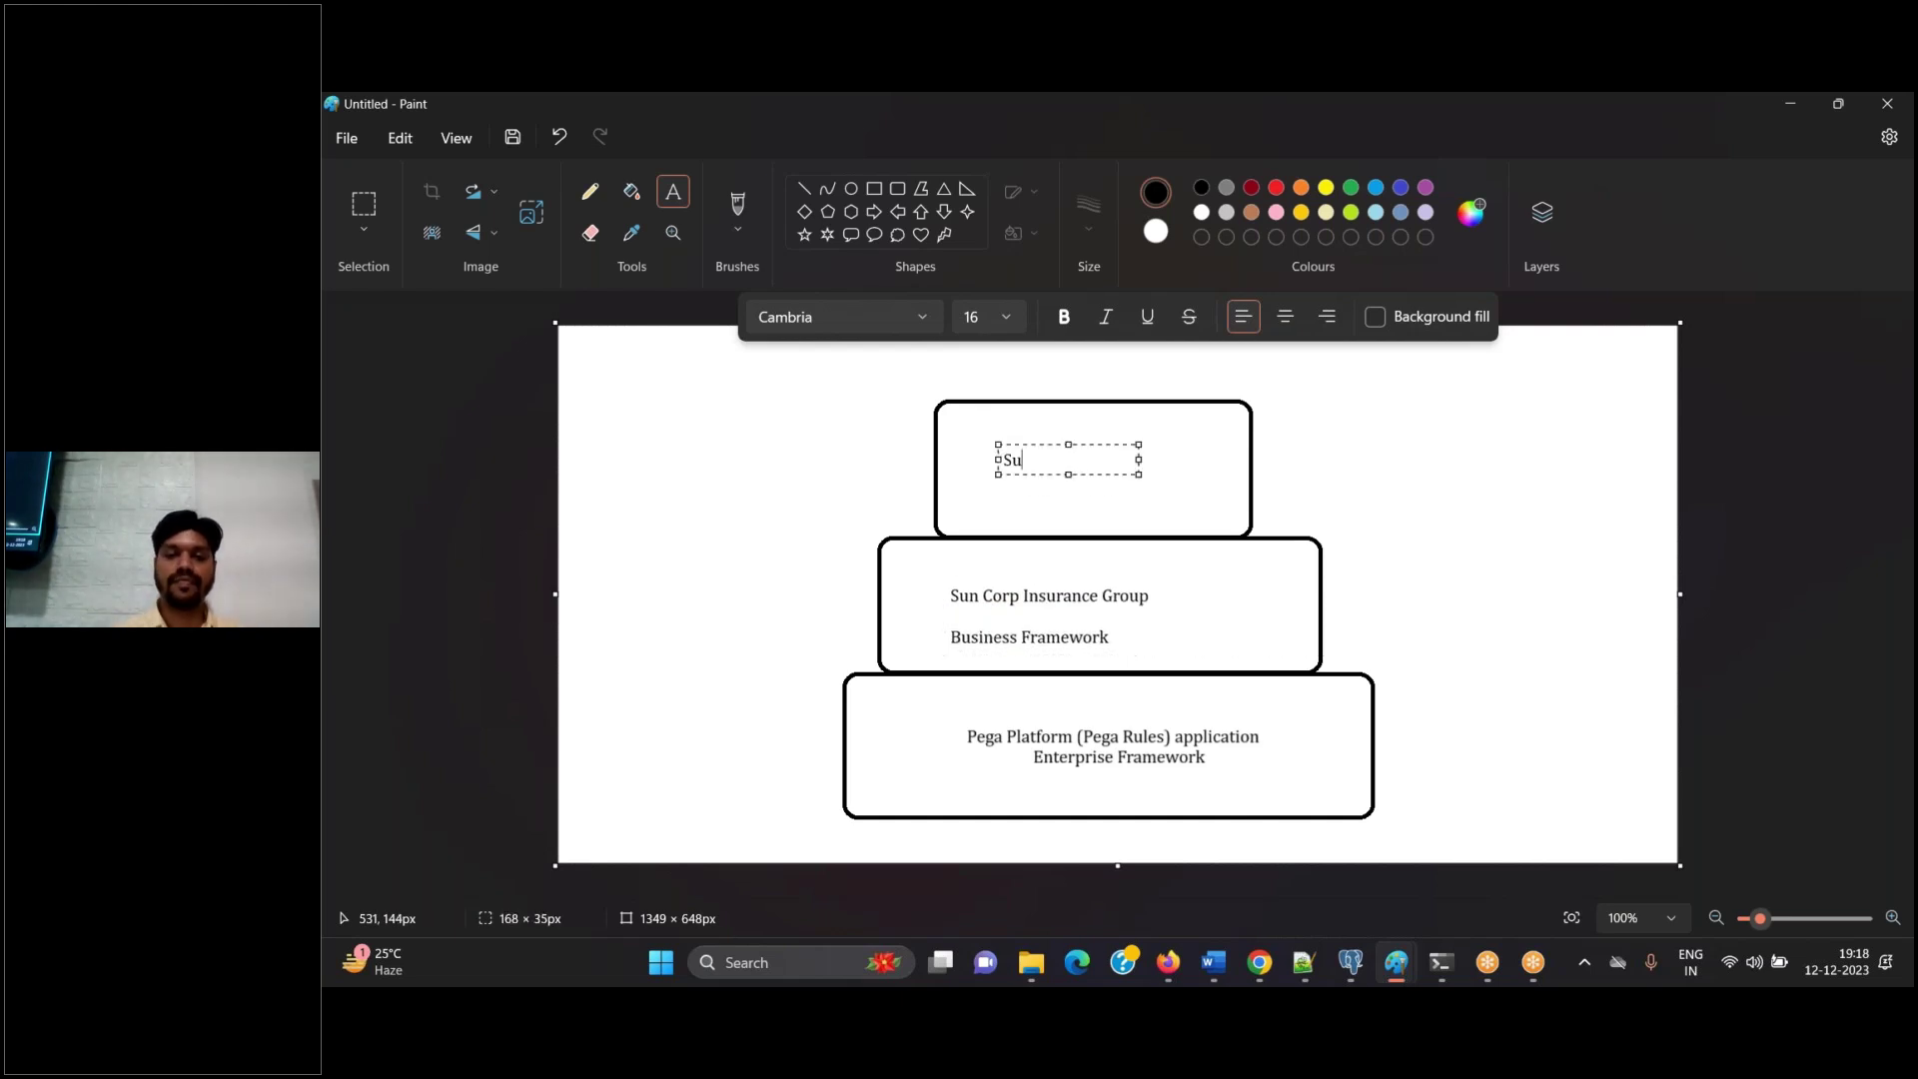
text(n corp Vehcile)
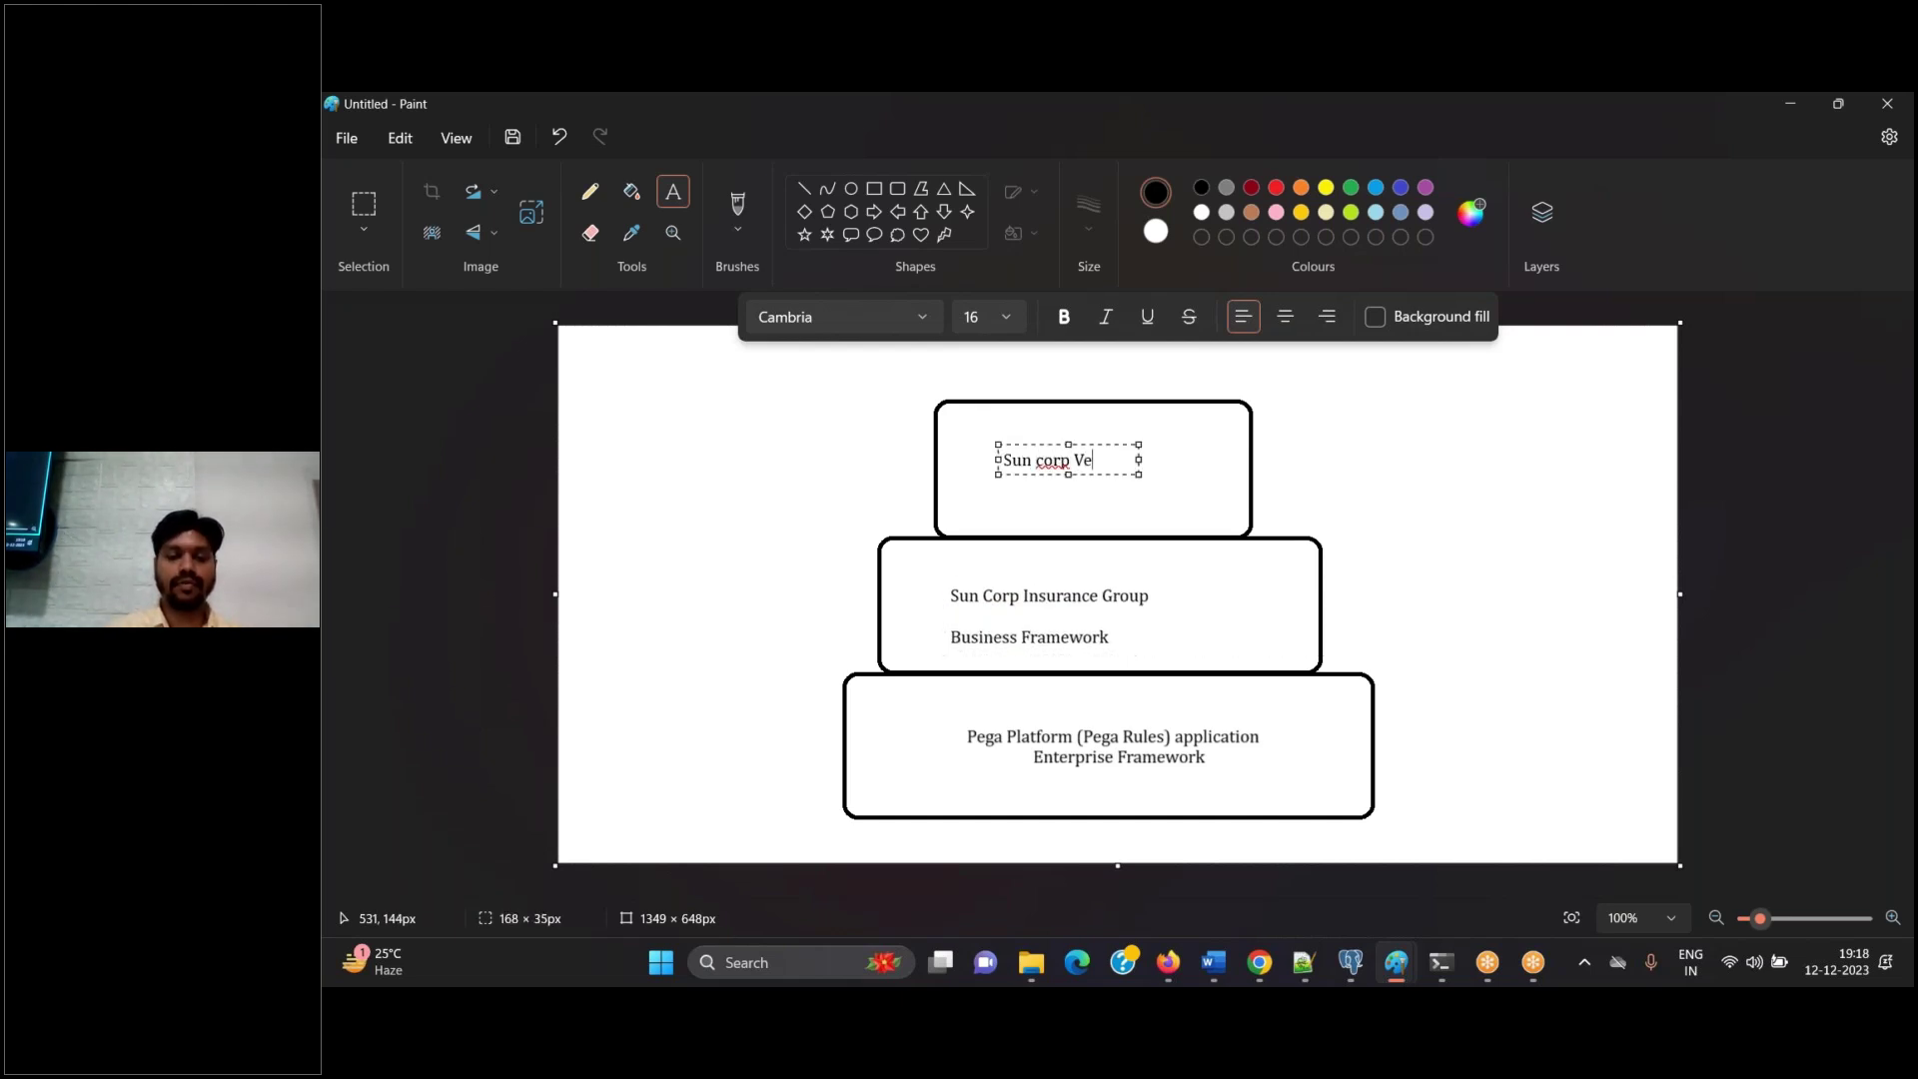
key(BackSpace)
key(BackSpace)
key(BackSpace)
key(BackSpace)
text(icle Insurance)
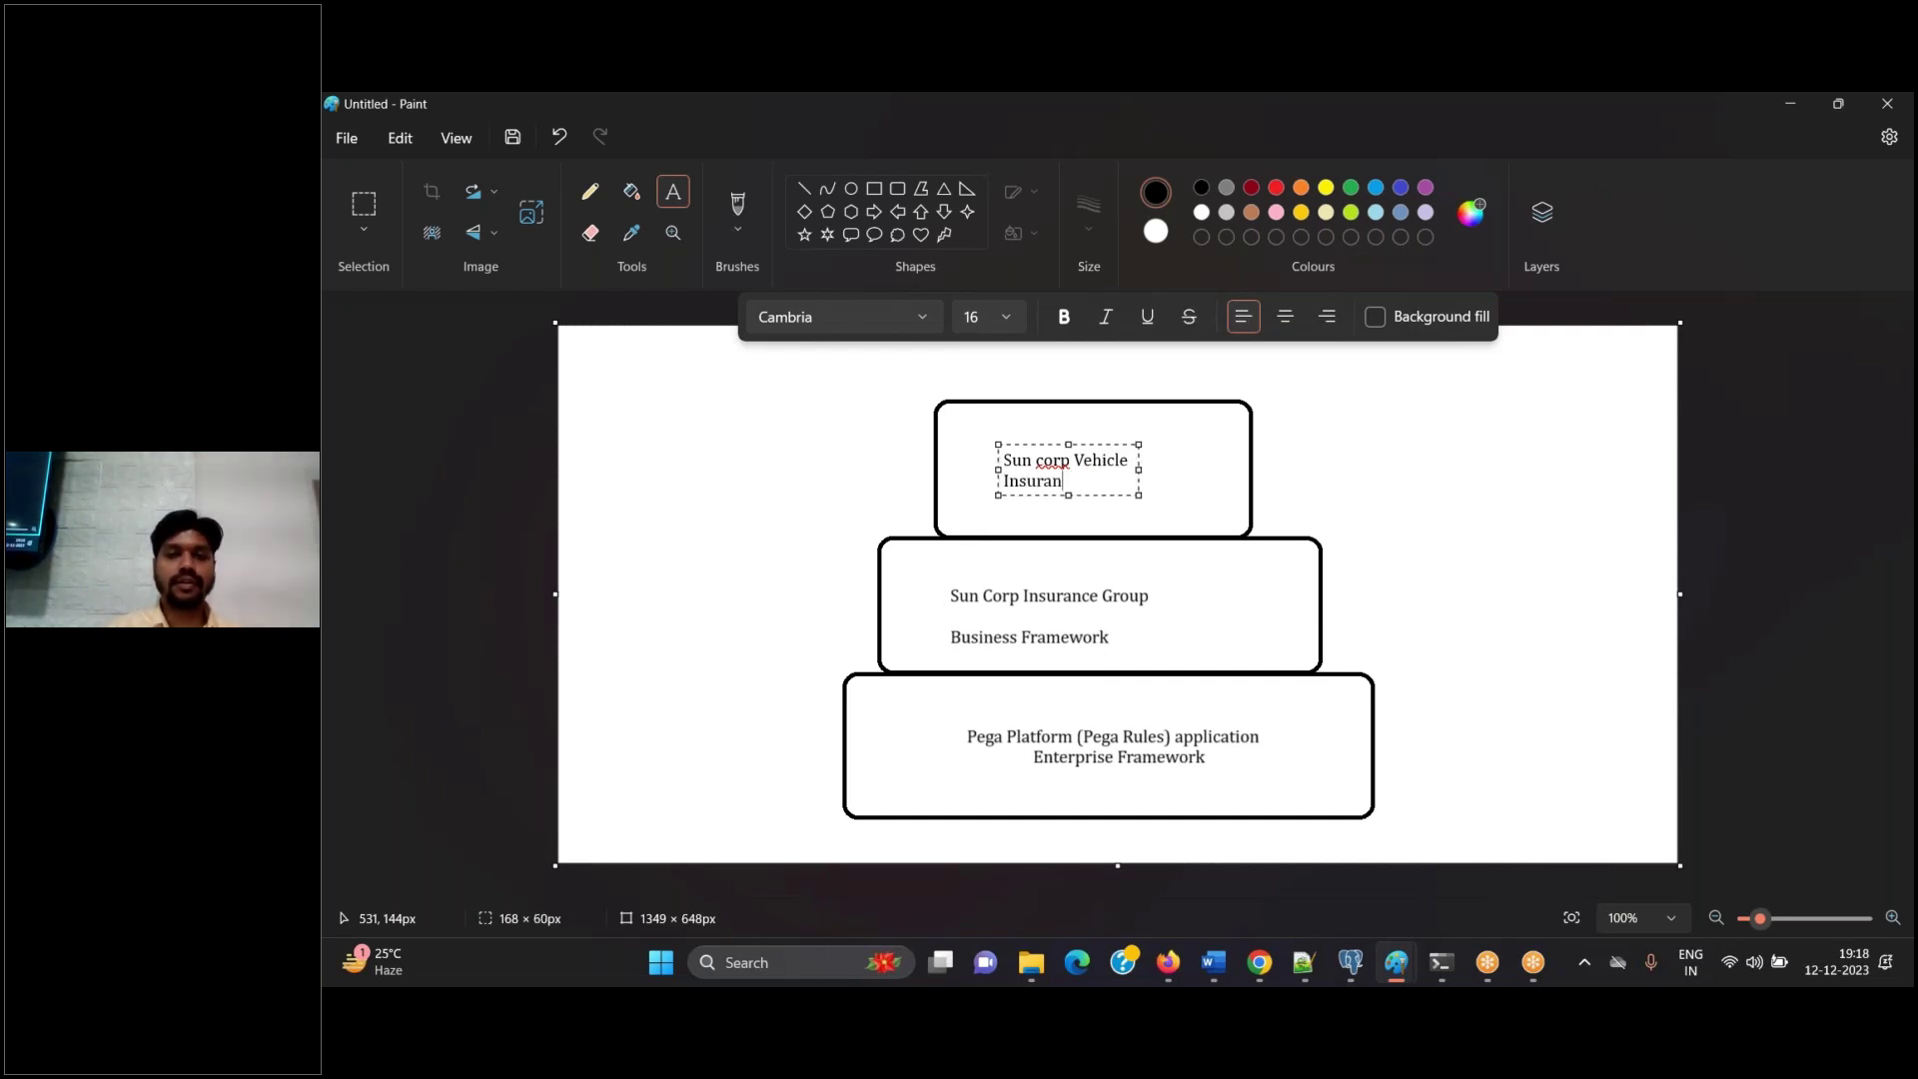
click(1044, 462)
key(BackSpace)
text(C)
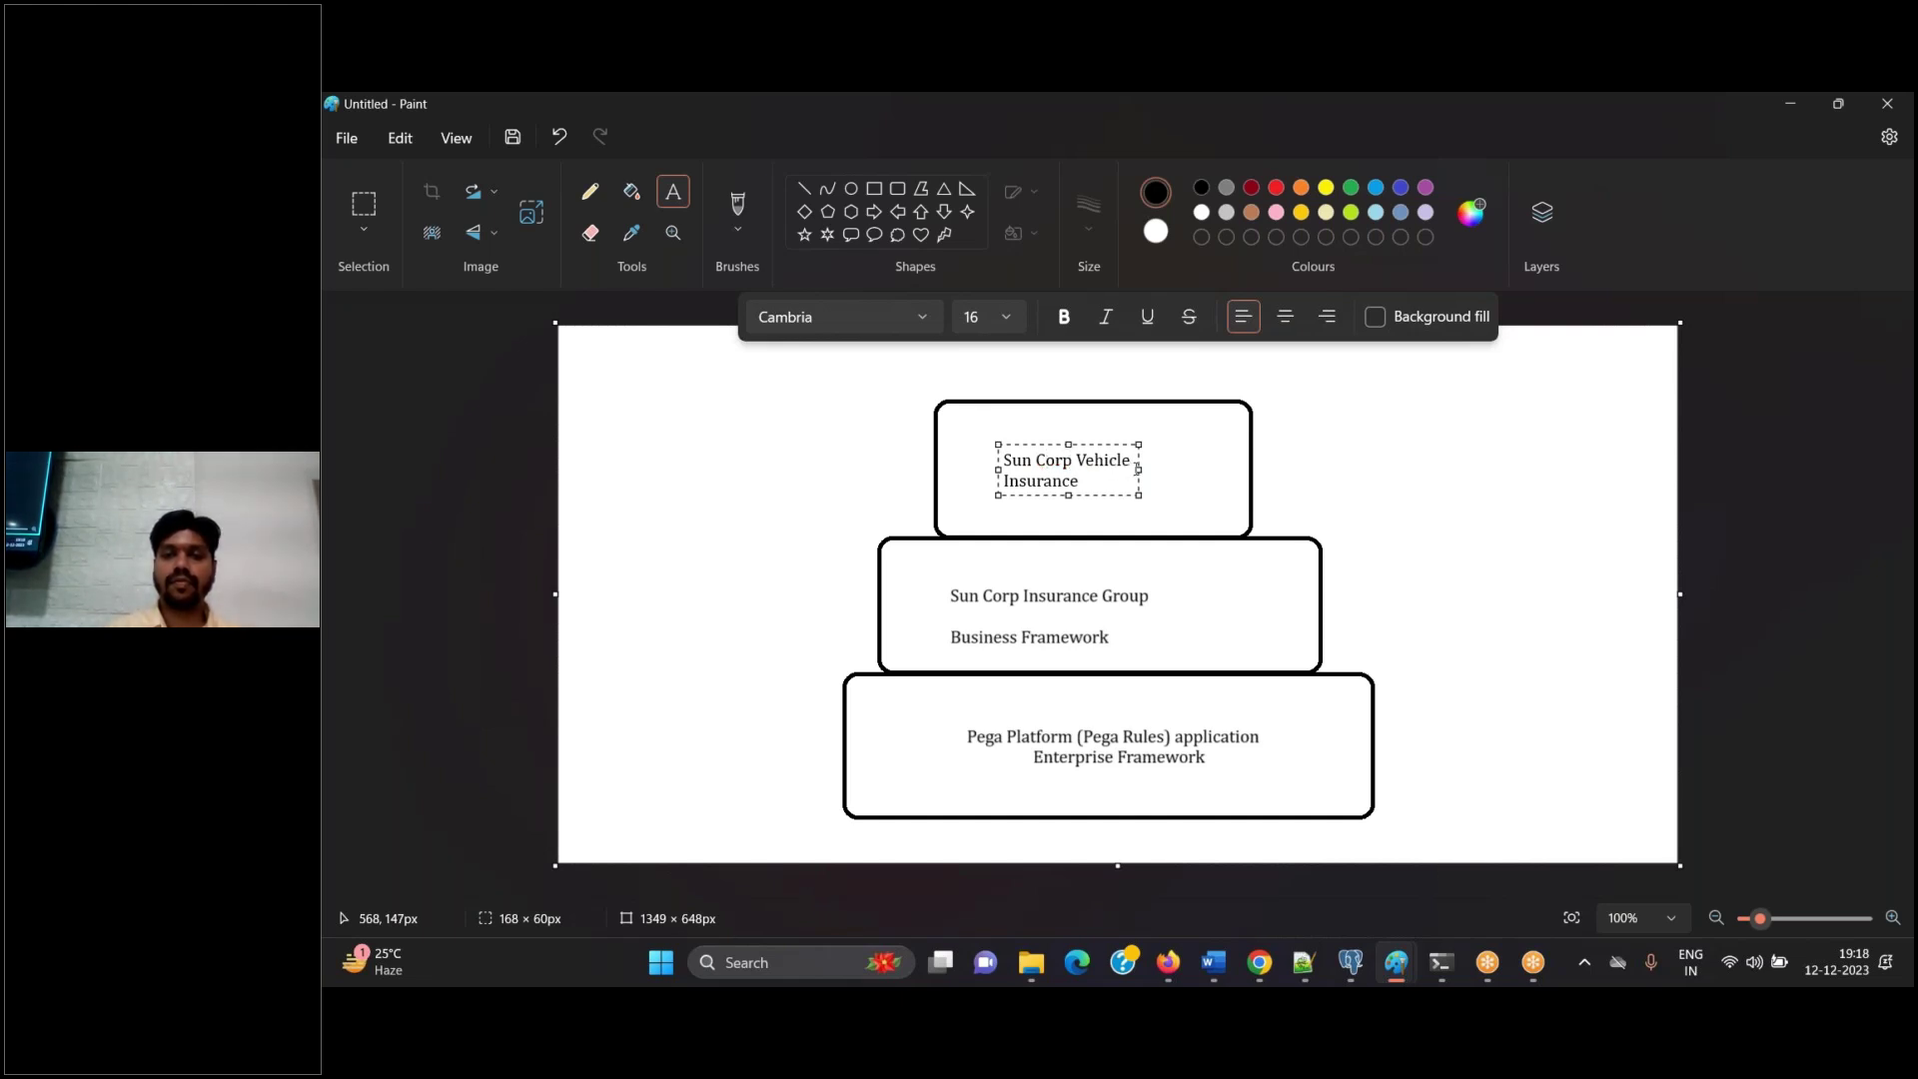
drag(1139, 470, 1253, 468)
Add 'IMPL Application' below a blank line in the top box's label
click(1220, 460)
key(Return)
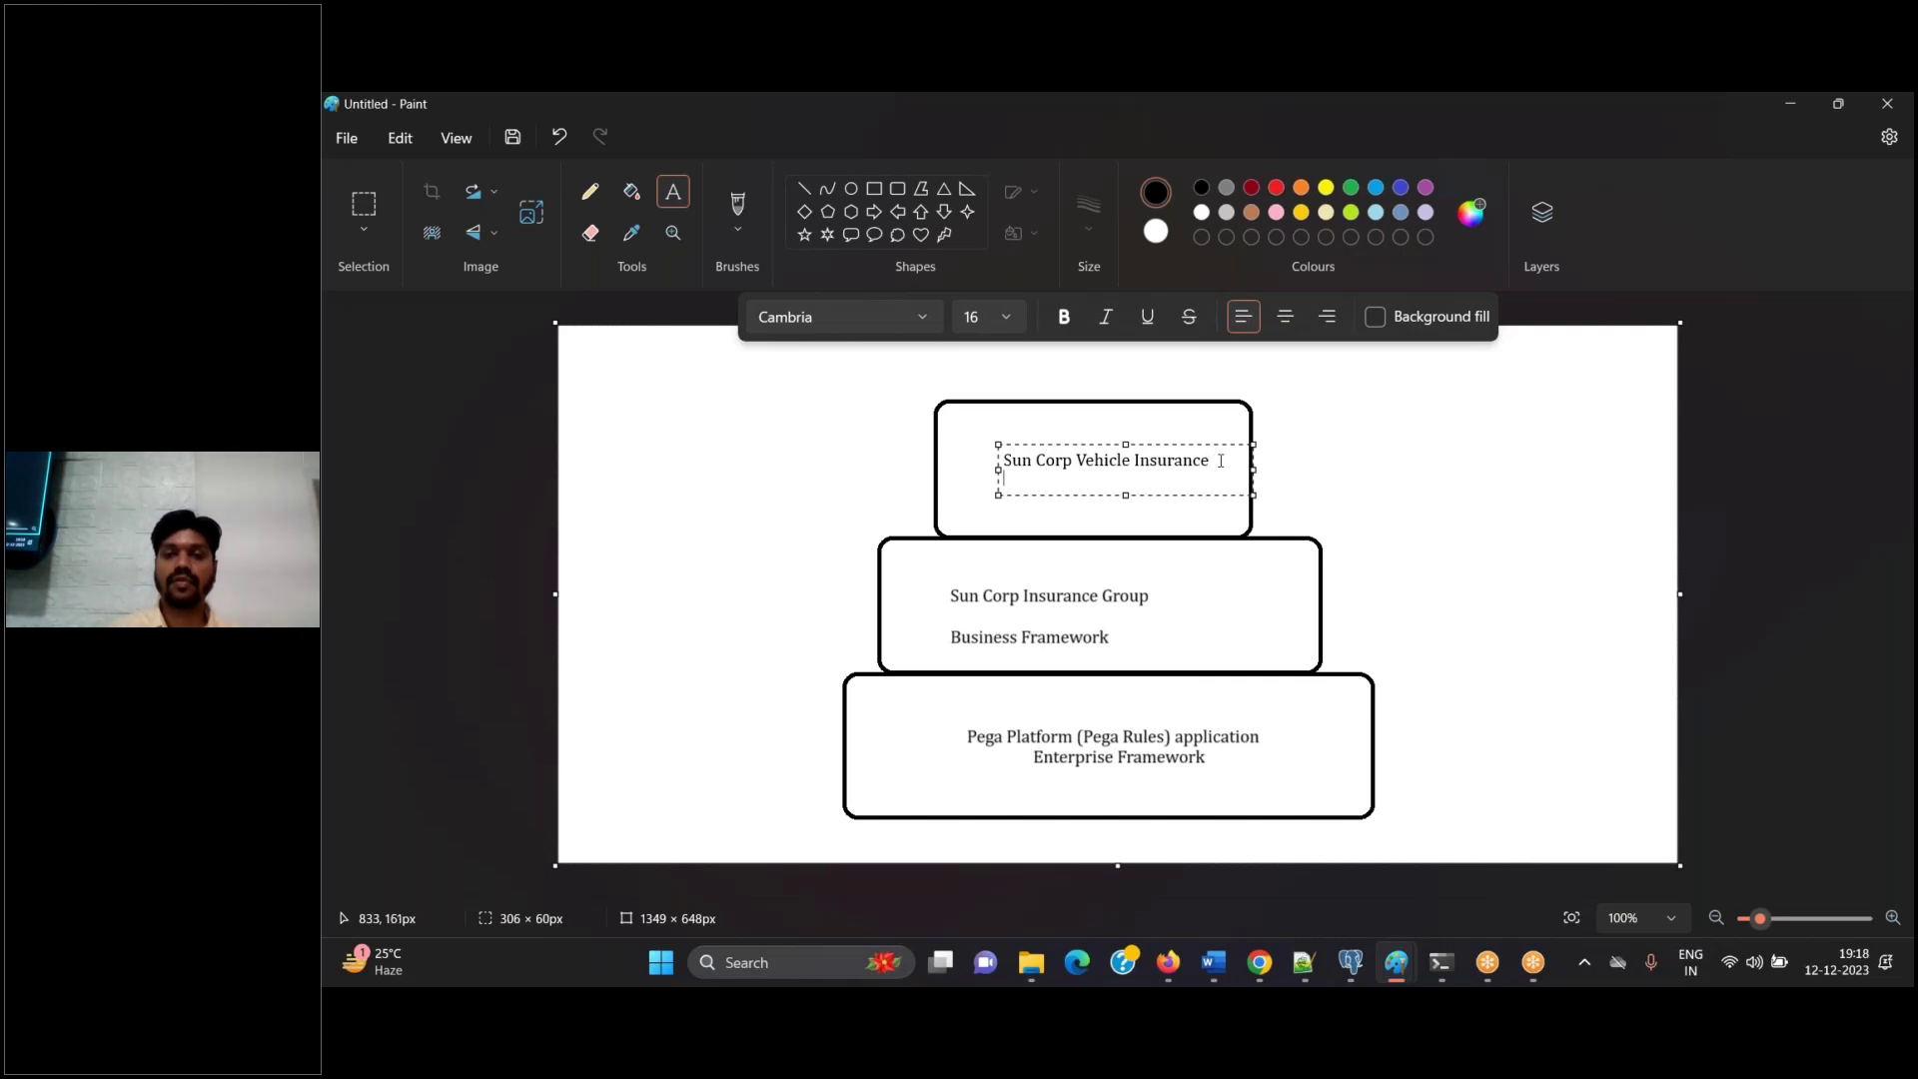
key(Return)
text(IMPL Application)
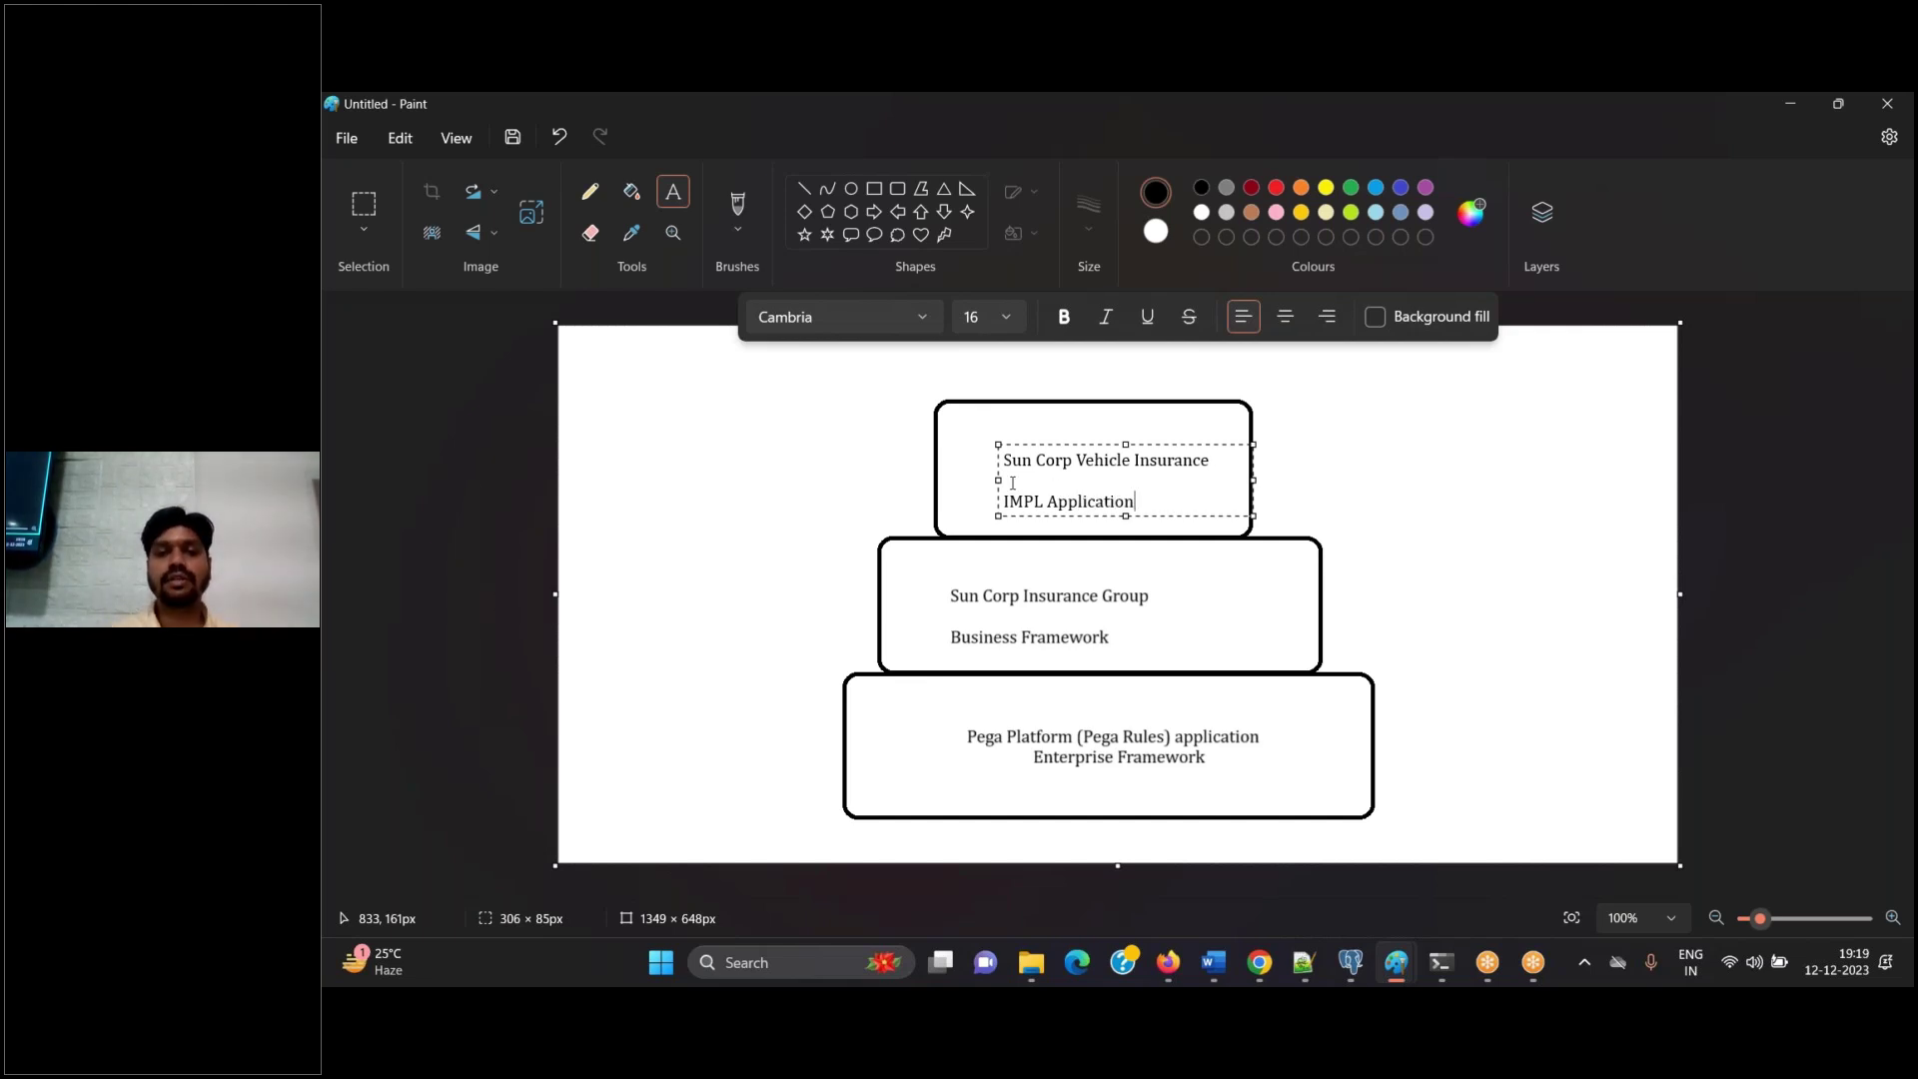
click(1496, 576)
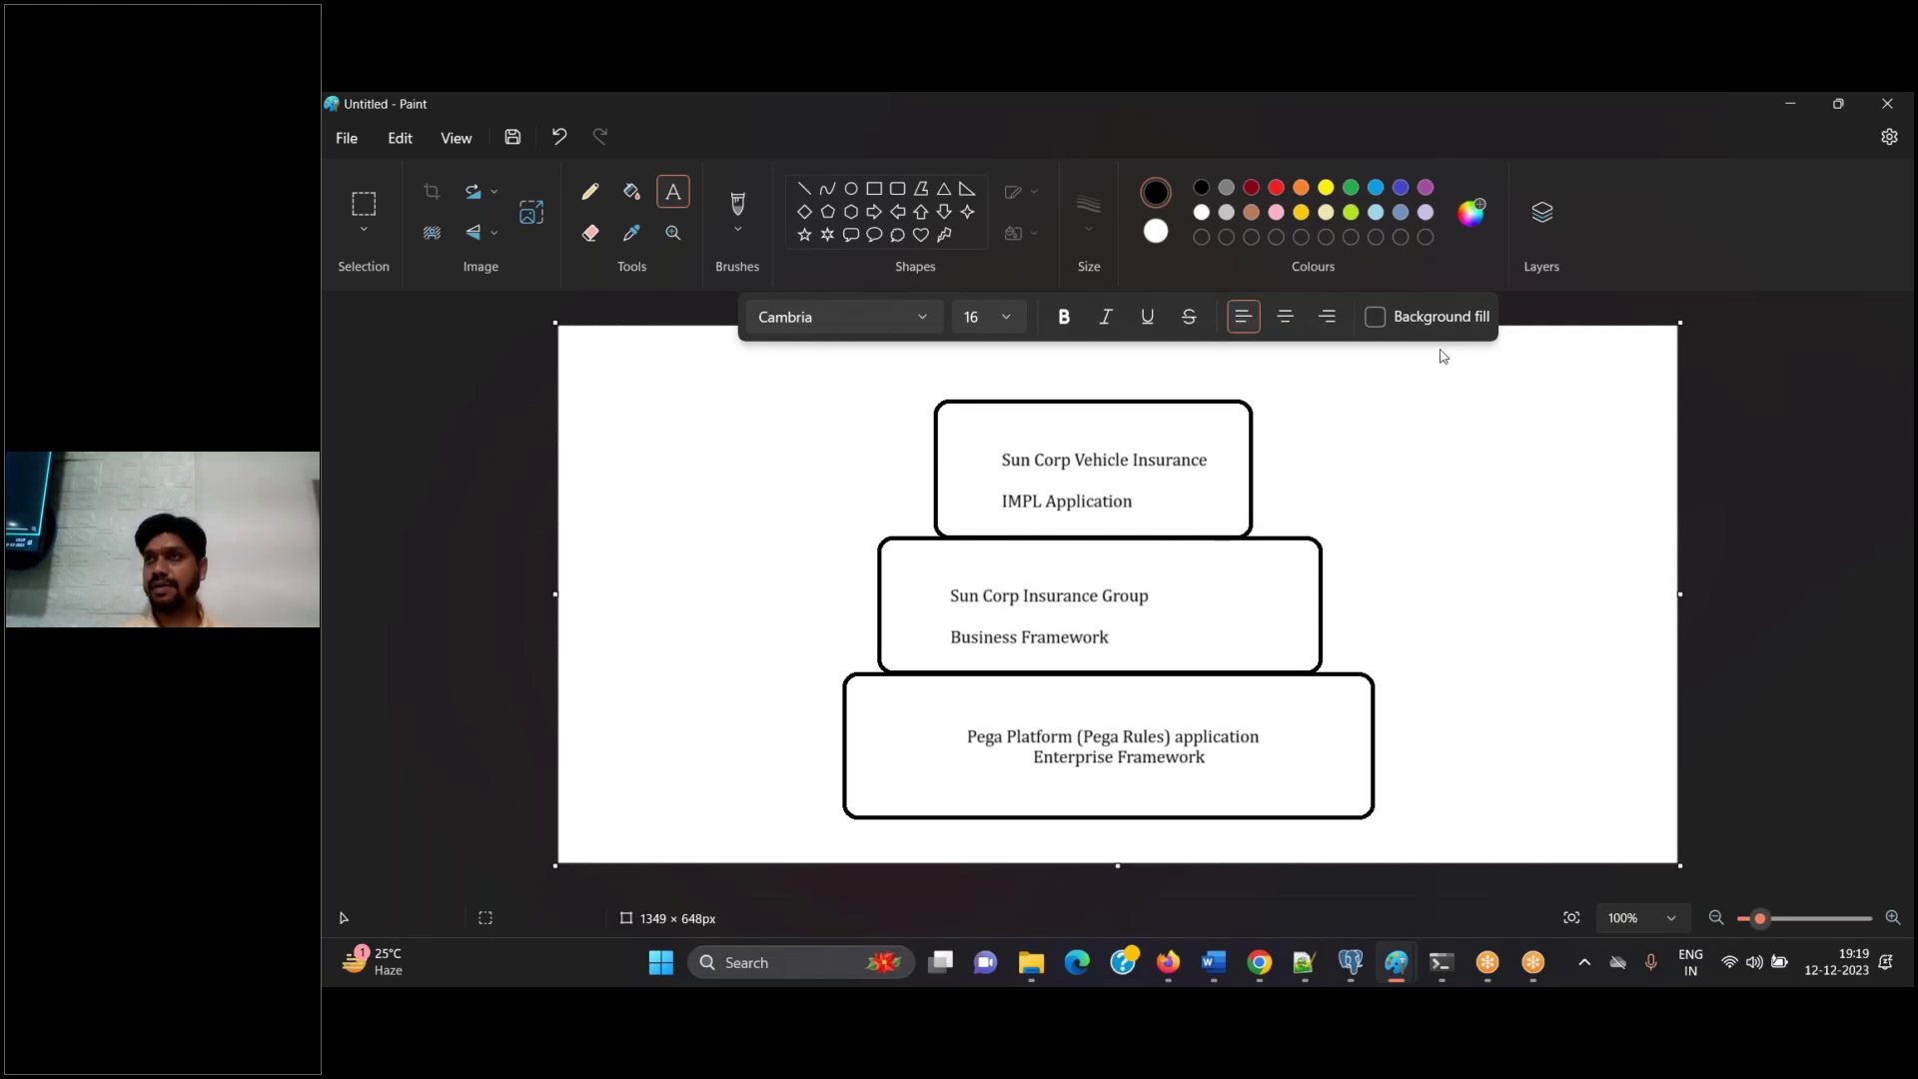
Save the diagram as the PNG 'Suncorp app structure'
click(513, 138)
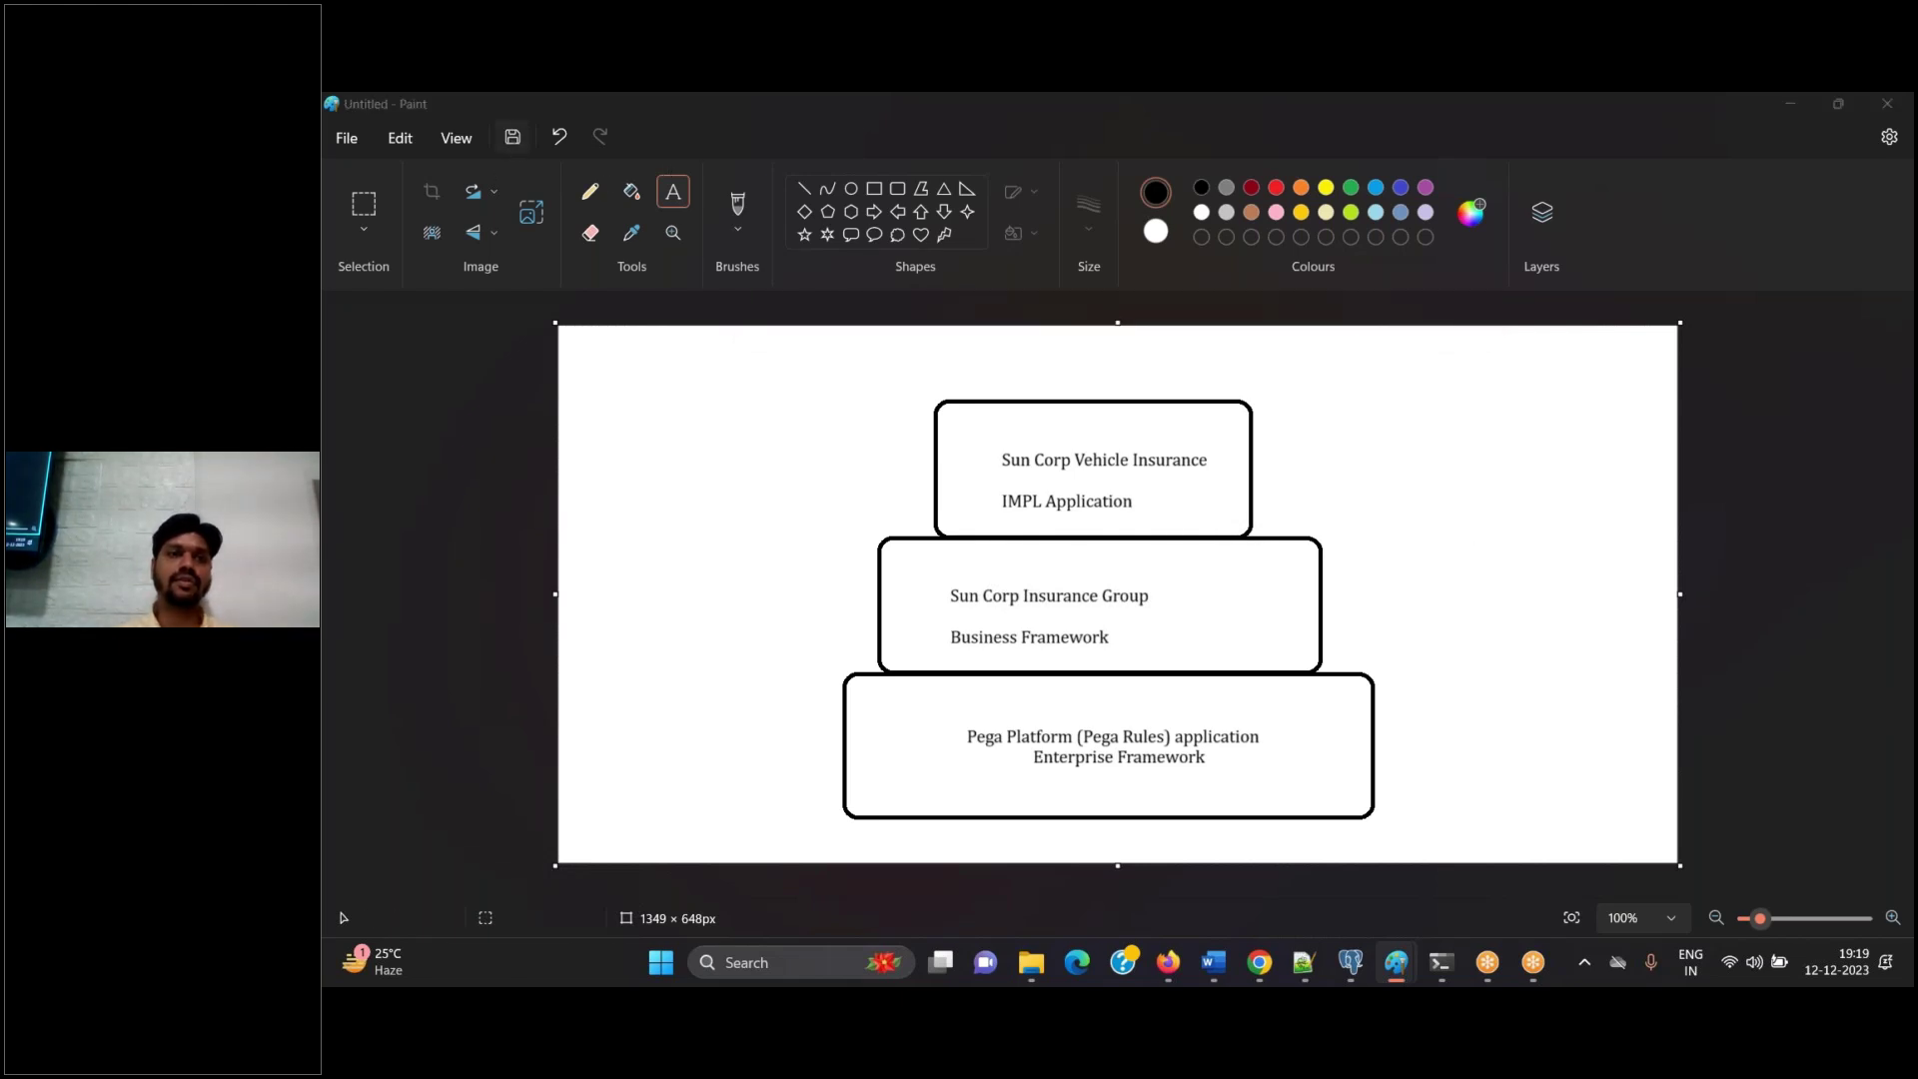
text(Sunco)
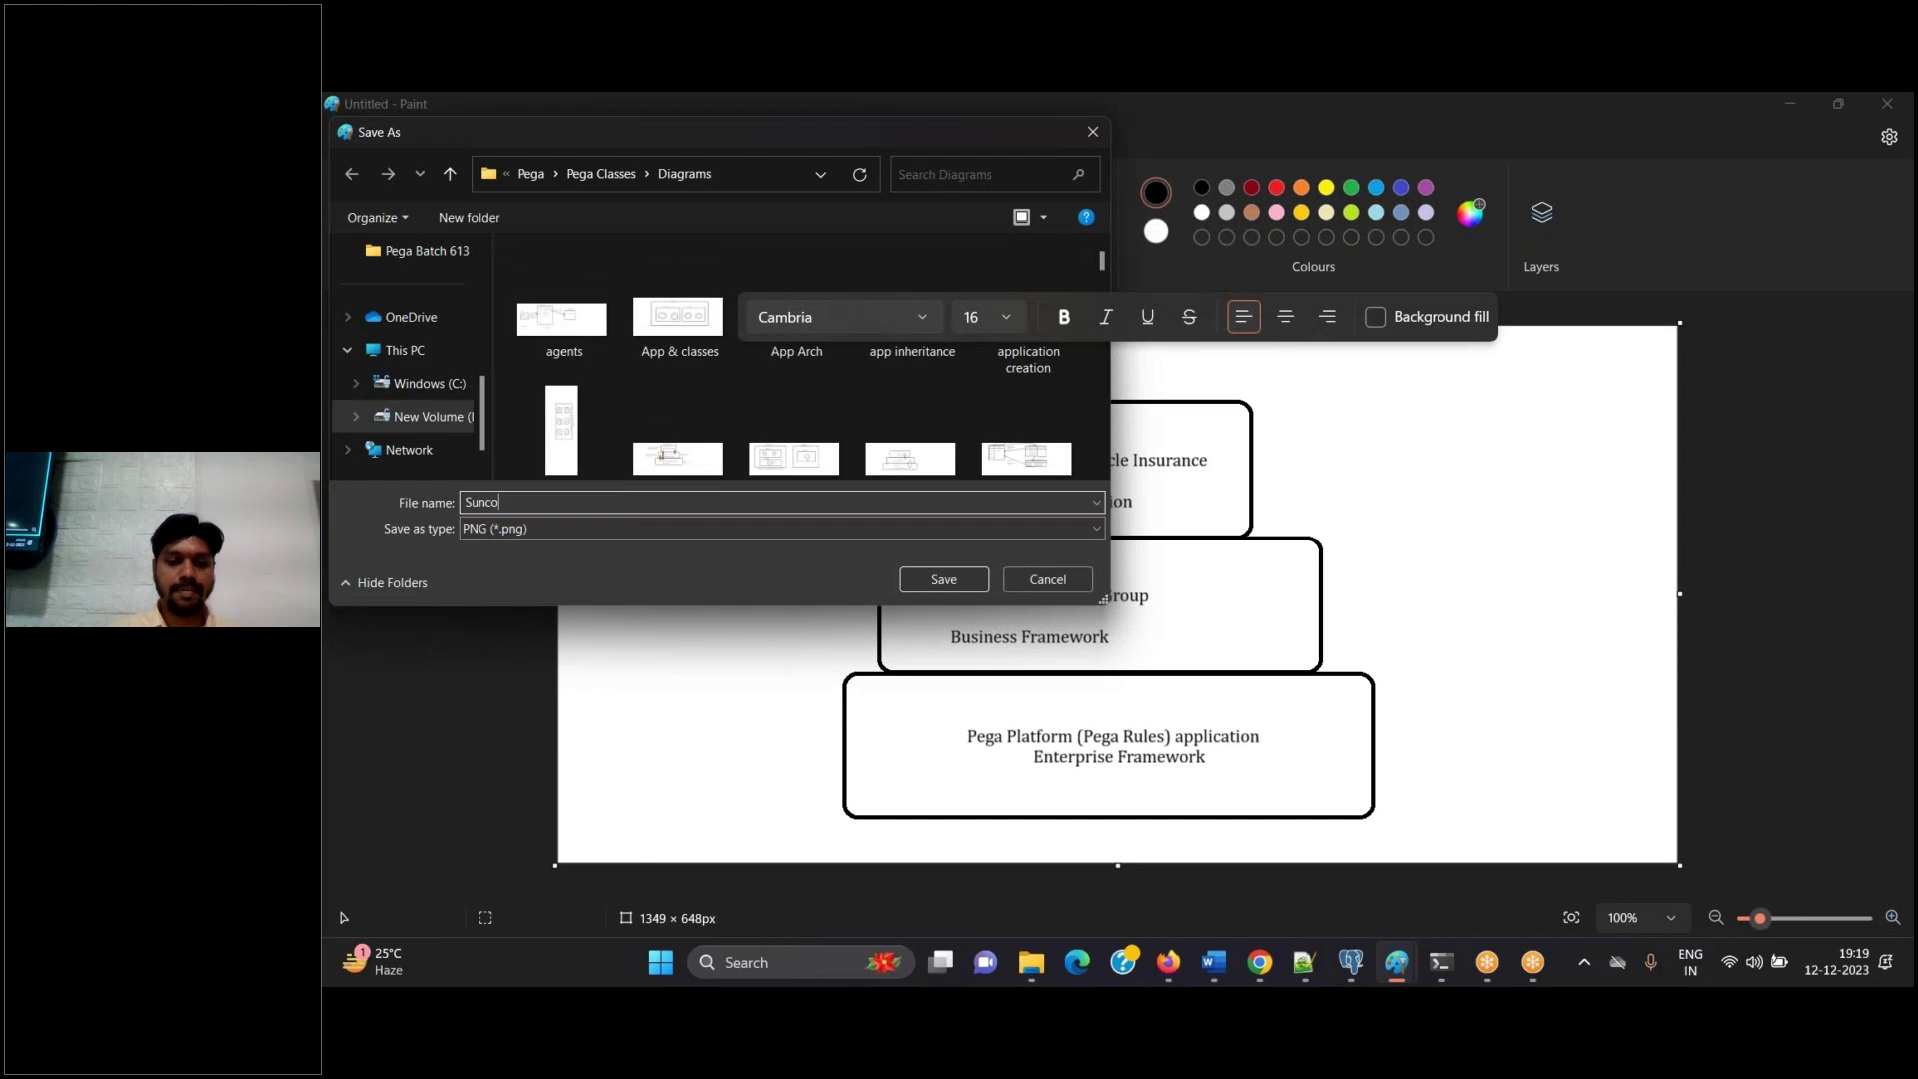
text(rp app structure)
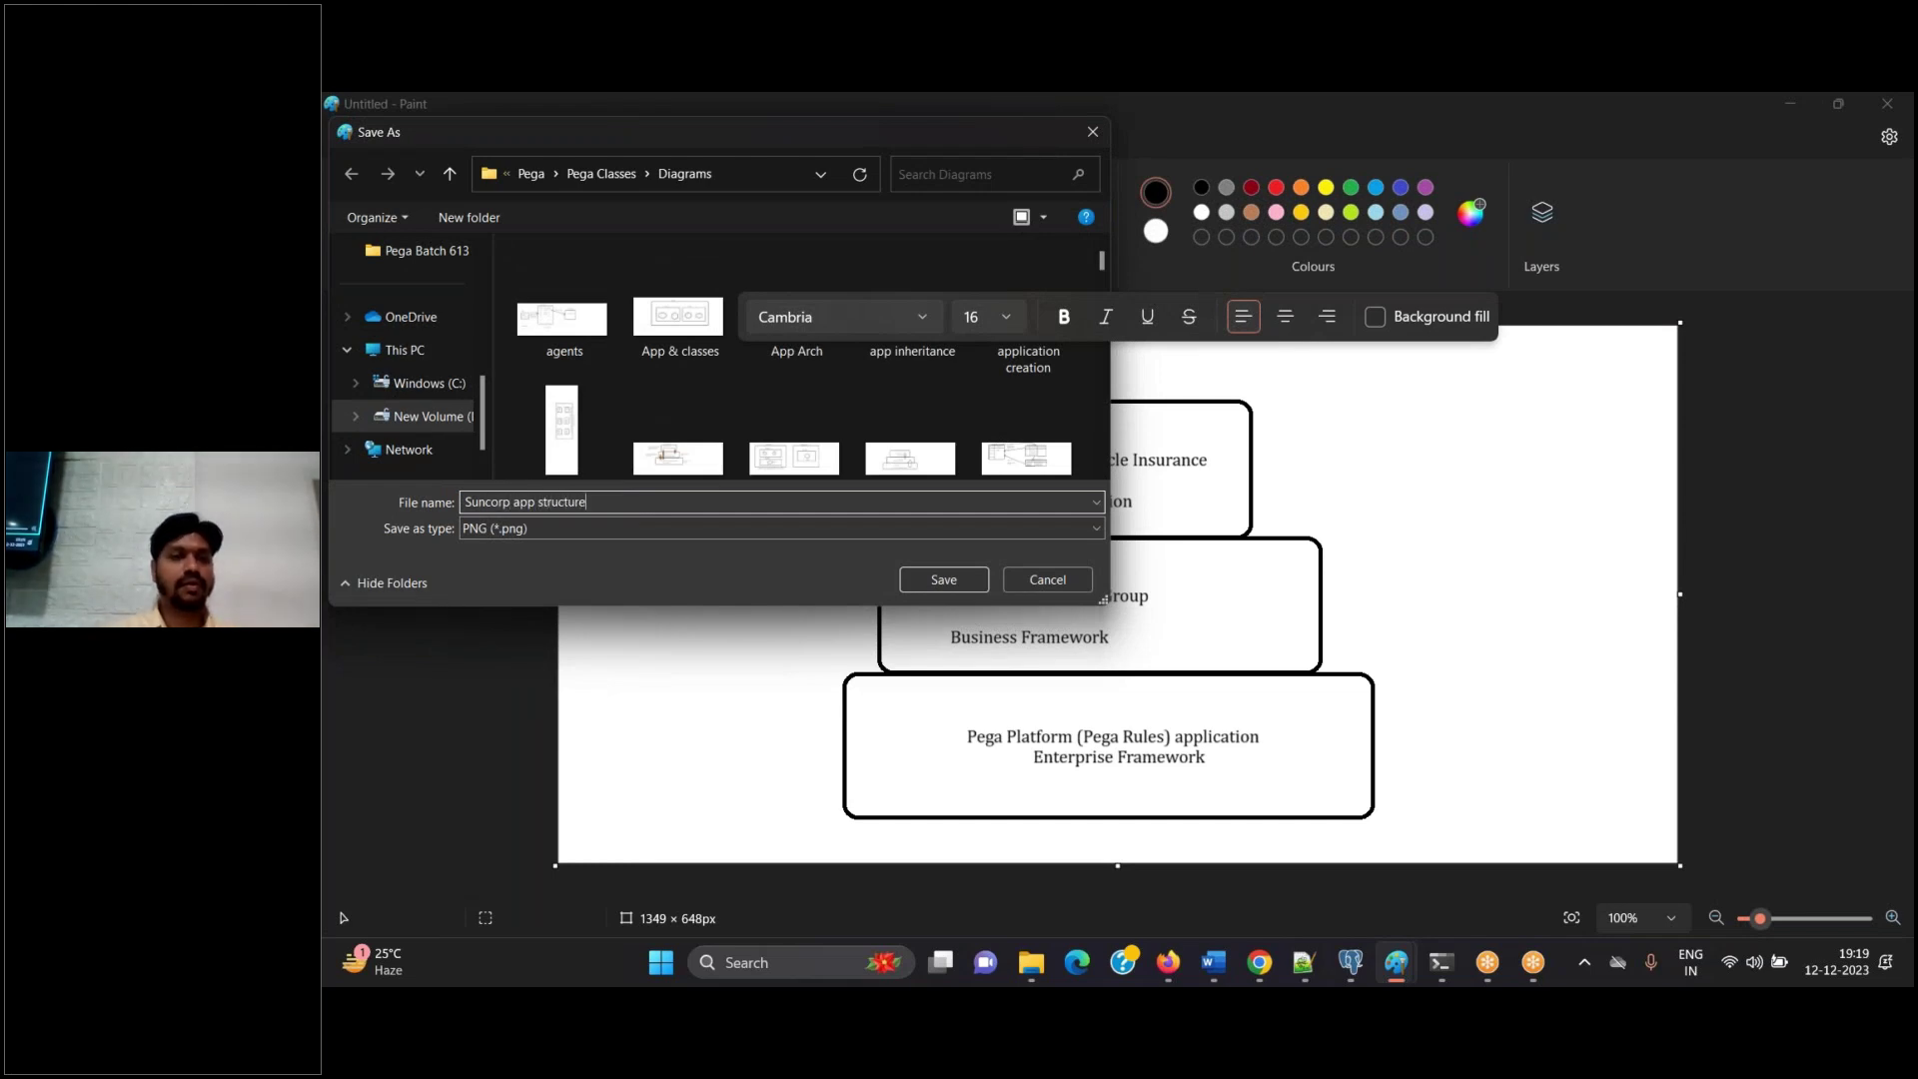
key(Return)
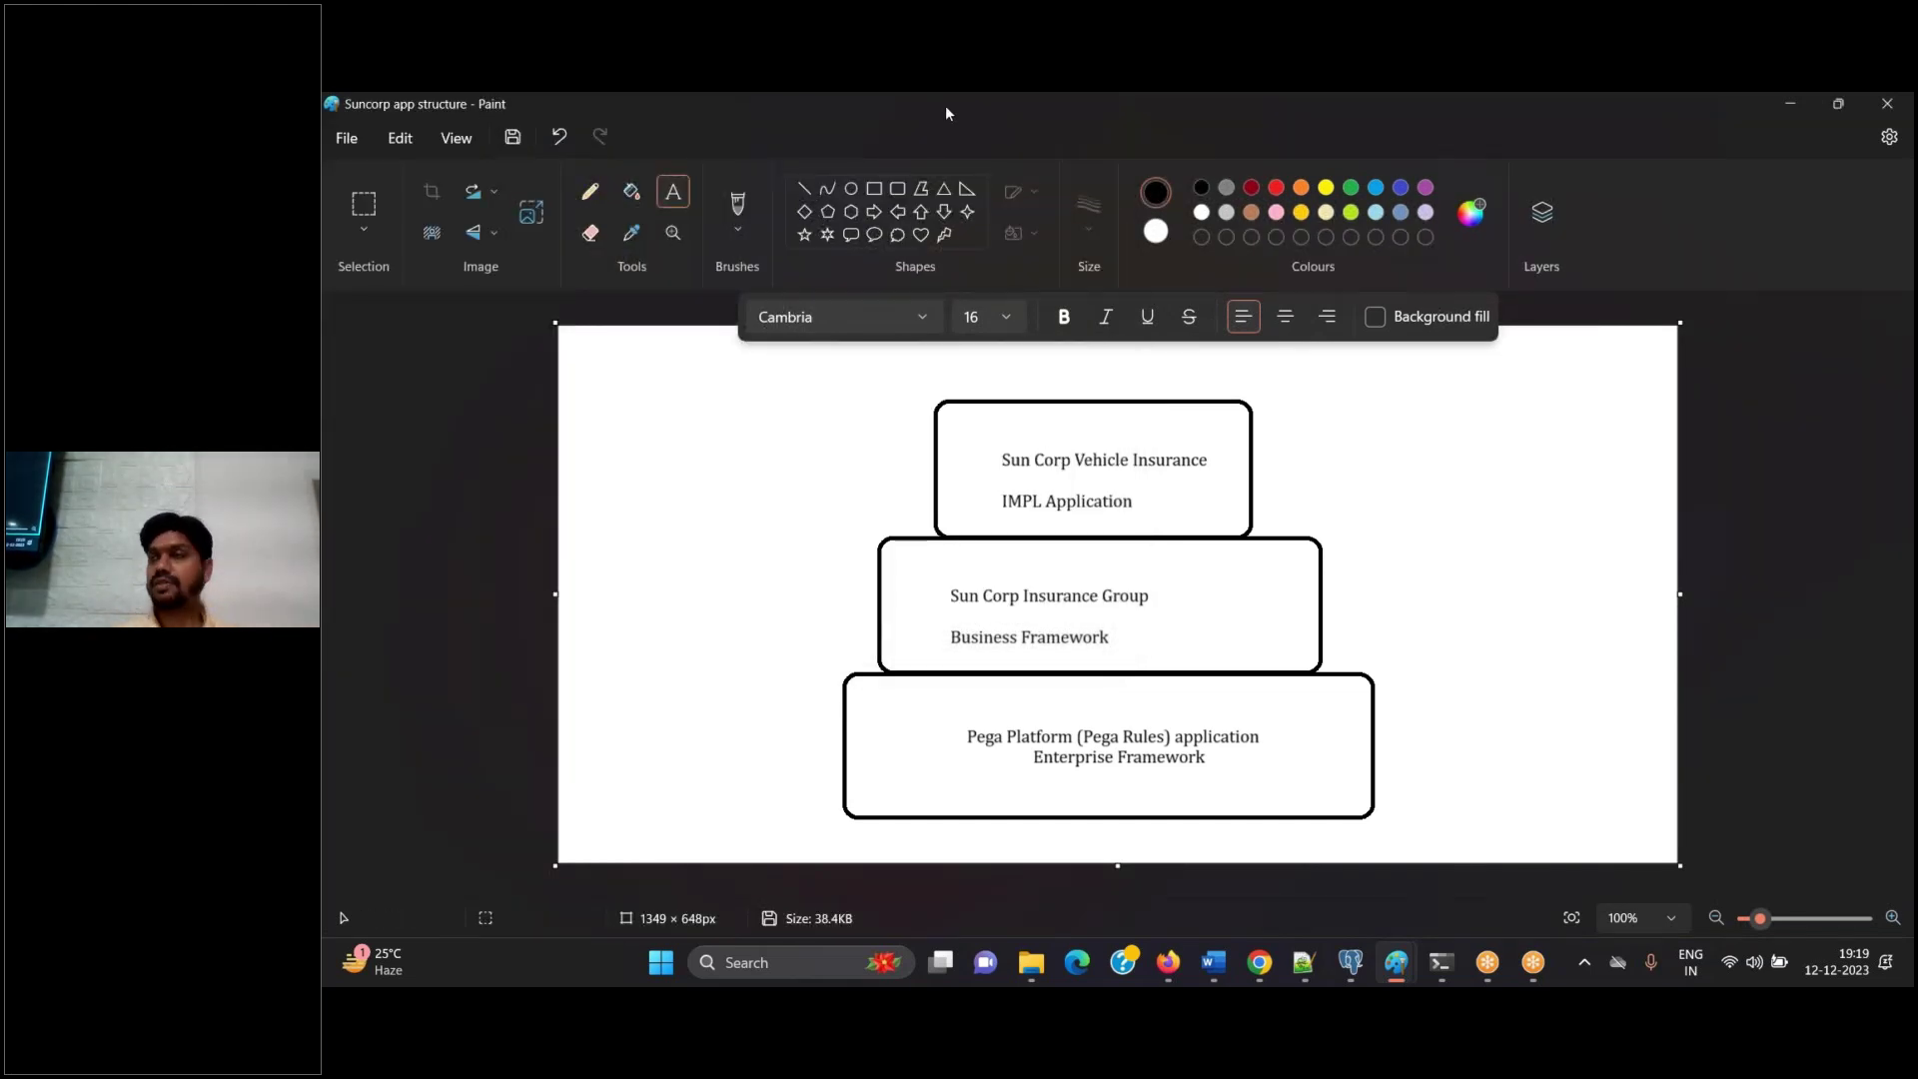
click(804, 189)
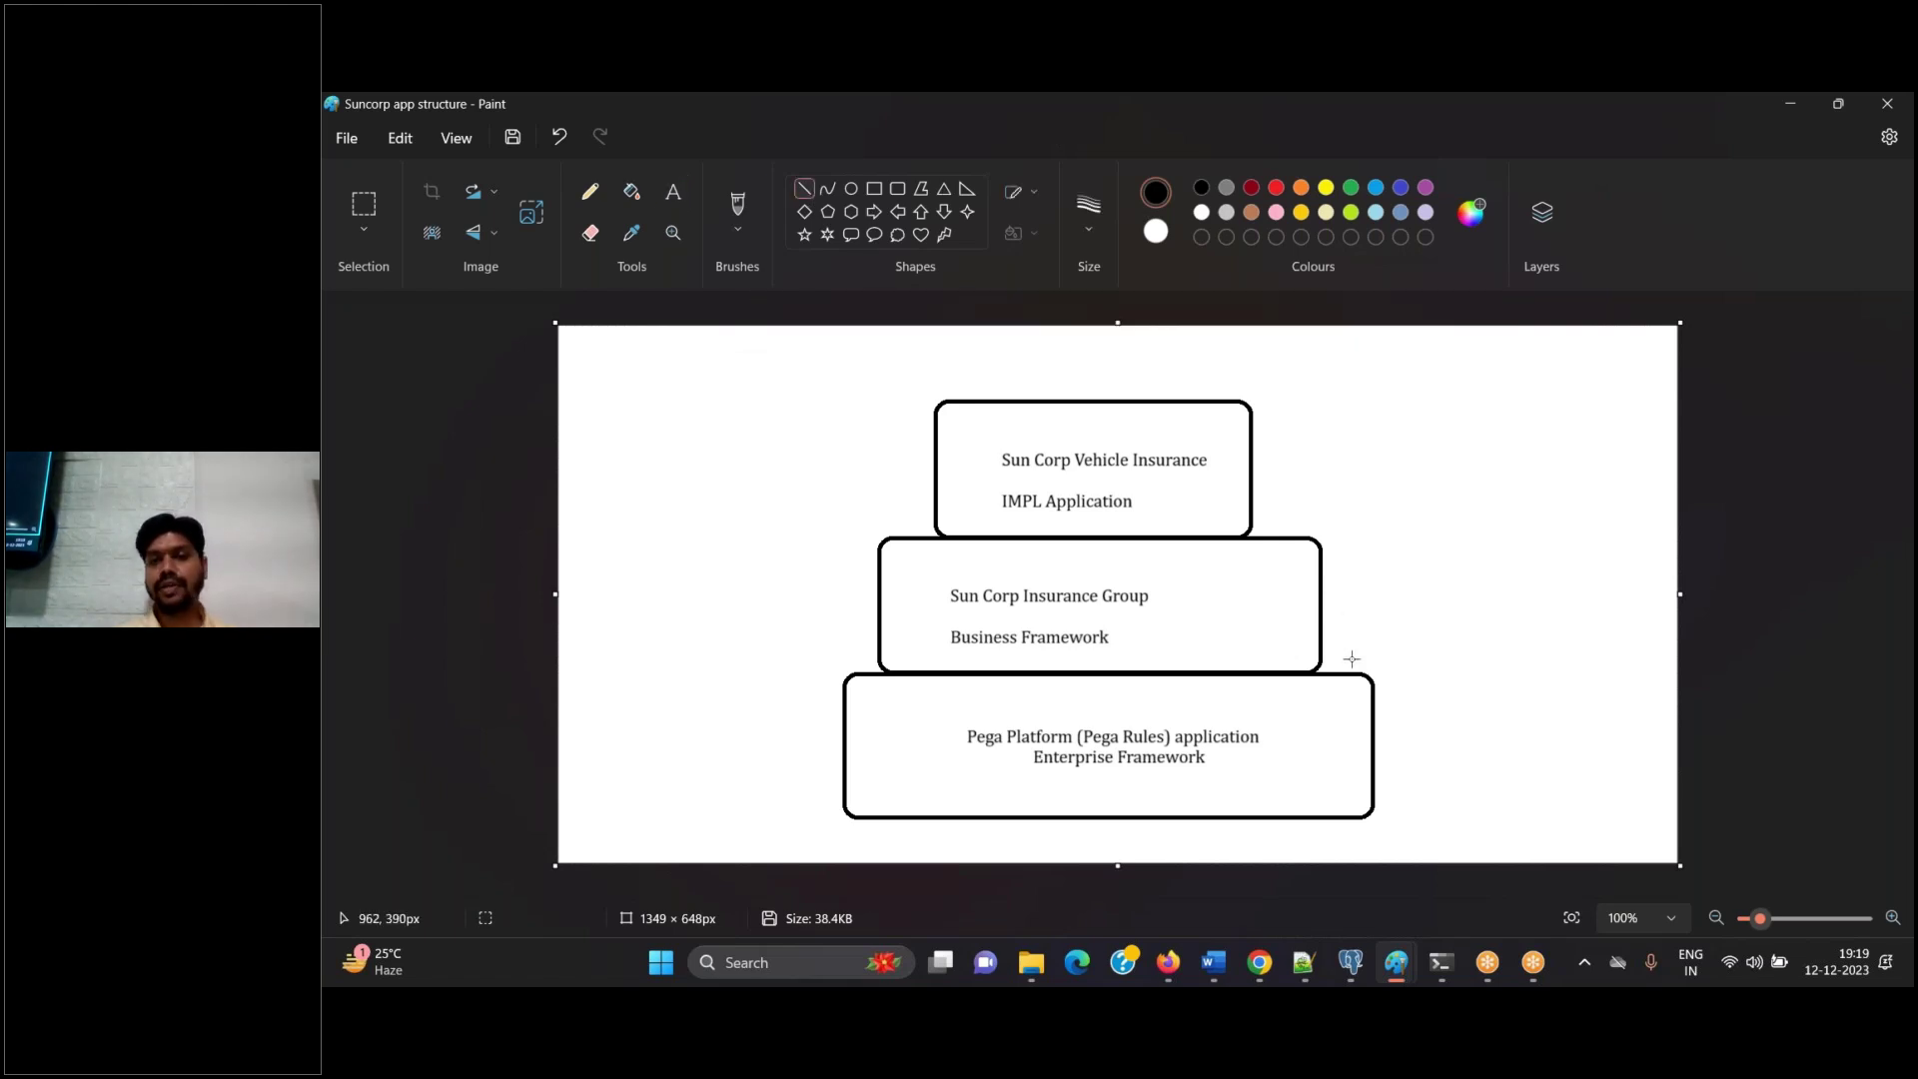